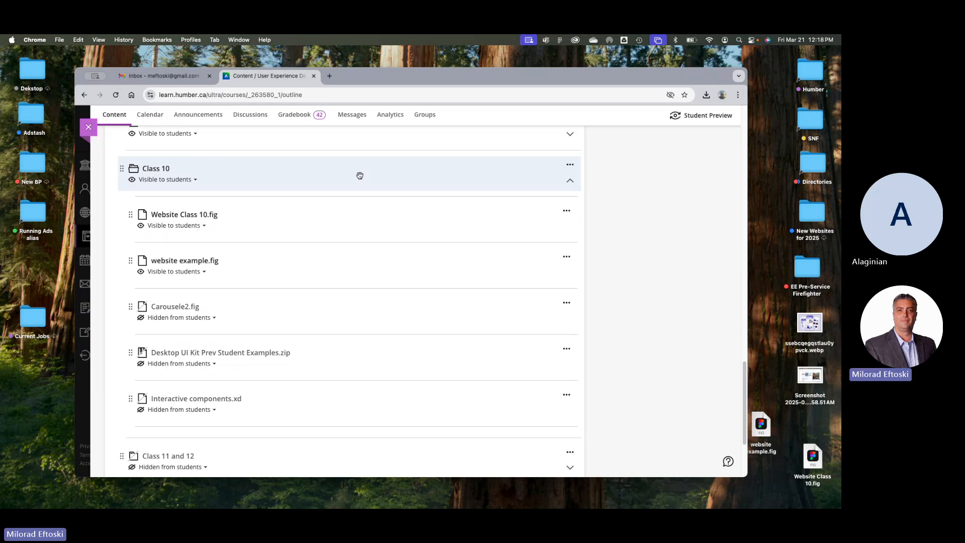
- Open the desktop file Website Class 10.fig in Figma and import it into the Team project
{"action": "scroll", "coordinate": [299, 202], "scroll_direction": "up", "scroll_amount": 1}
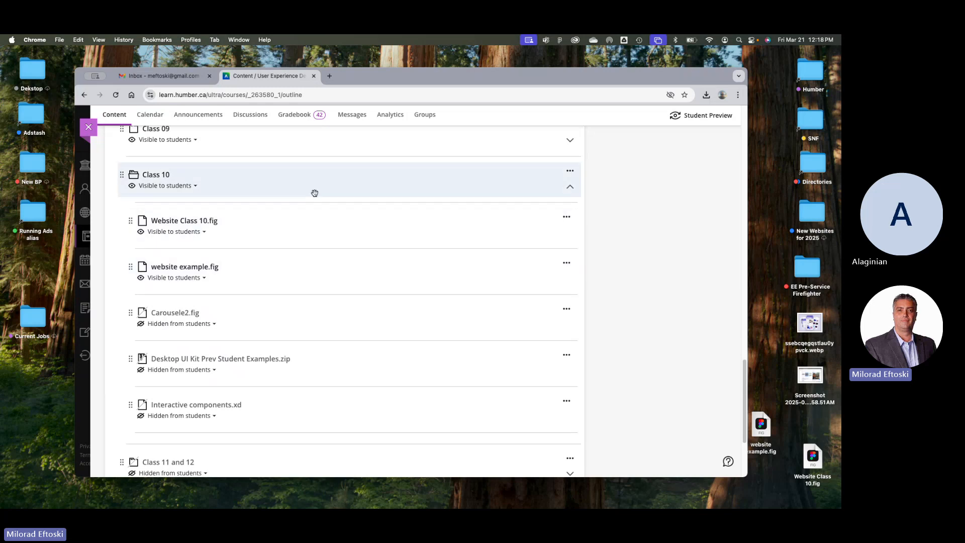
{"action": "left_click_drag", "start_coordinate": [568, 81], "coordinate": [558, 77]}
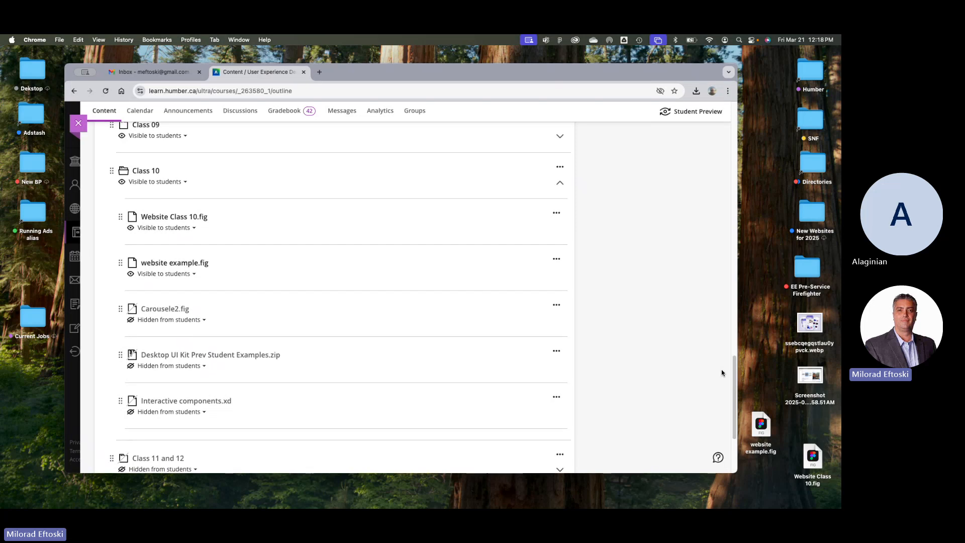
{"action": "double_click", "coordinate": [810, 454]}
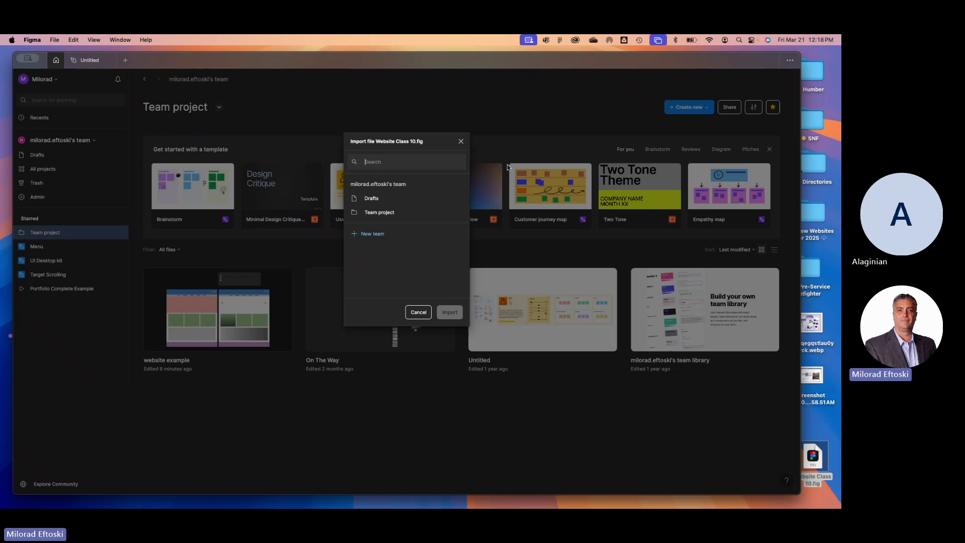
{"action": "left_click", "coordinate": [373, 199]}
{"action": "left_click", "coordinate": [380, 212]}
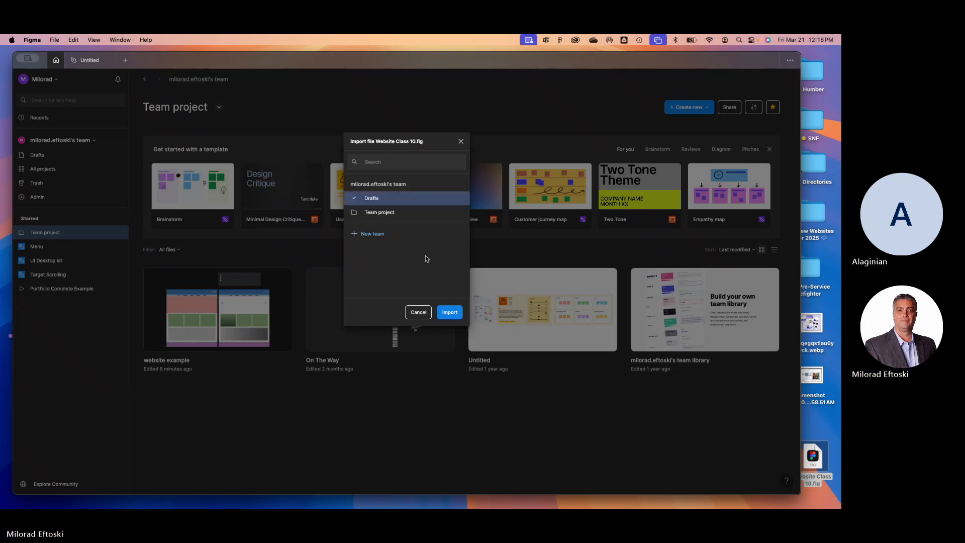
{"action": "left_click", "coordinate": [445, 312]}
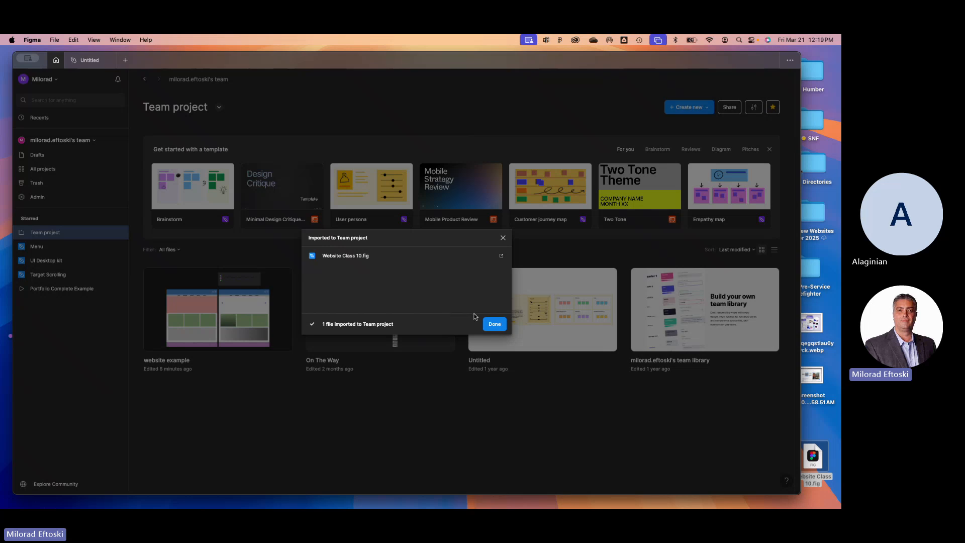
{"action": "left_click", "coordinate": [495, 325]}
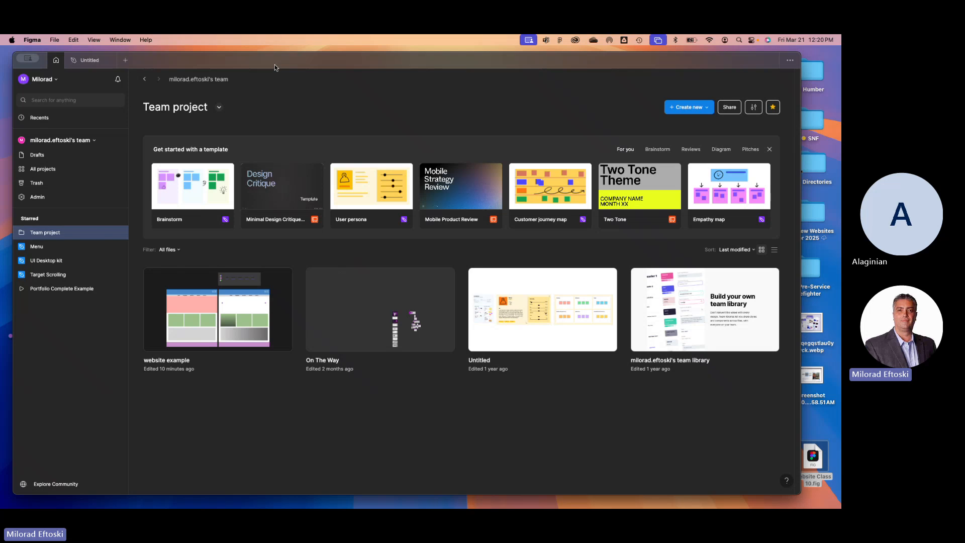
- Open the website example file from the Team project and view its two wireframes and the Buttons frame
{"action": "left_click_drag", "start_coordinate": [264, 68], "coordinate": [259, 61]}
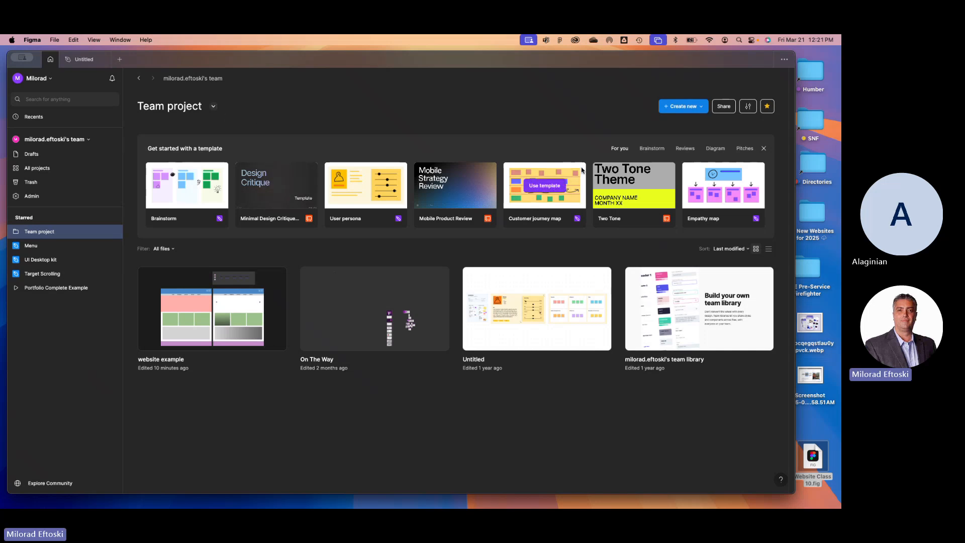
{"action": "mouse_move", "coordinate": [623, 62]}
{"action": "left_mouse_down"}
{"action": "mouse_move", "coordinate": [602, 63]}
{"action": "mouse_move", "coordinate": [650, 62]}
{"action": "mouse_move", "coordinate": [618, 64]}
{"action": "mouse_move", "coordinate": [634, 65]}
{"action": "left_mouse_up"}
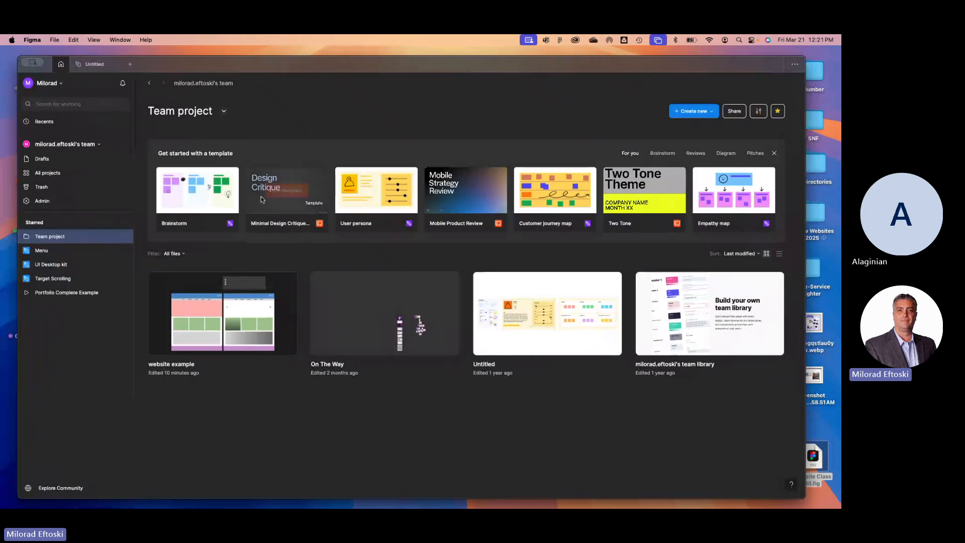
{"action": "double_click", "coordinate": [227, 309]}
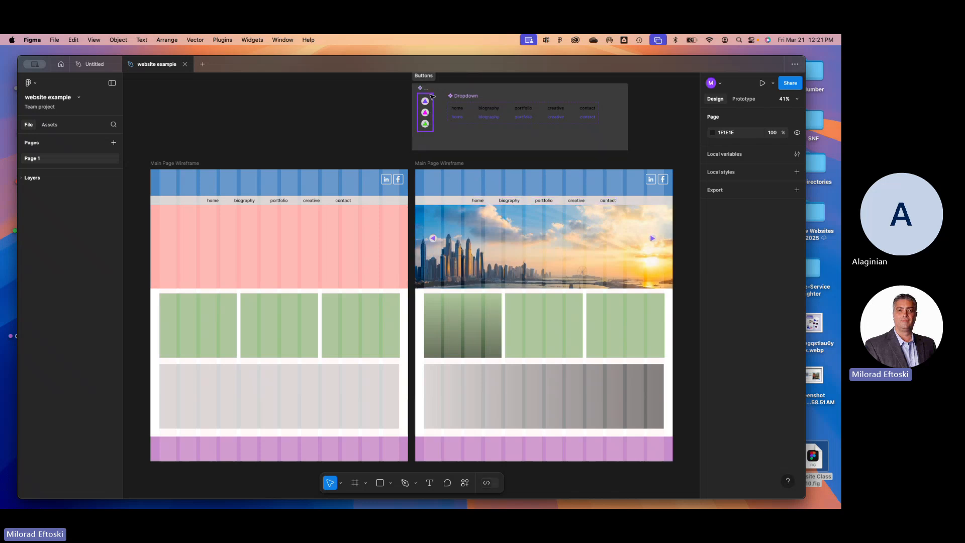
{"action": "scroll", "coordinate": [434, 101], "scroll_direction": "up", "scroll_amount": 1}
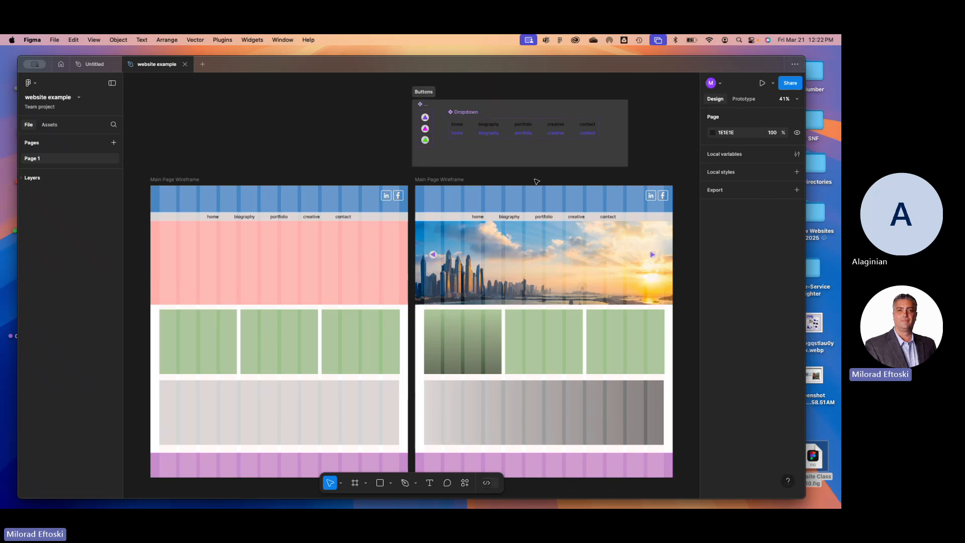
{"action": "scroll", "coordinate": [533, 301], "scroll_direction": "down", "scroll_amount": 2}
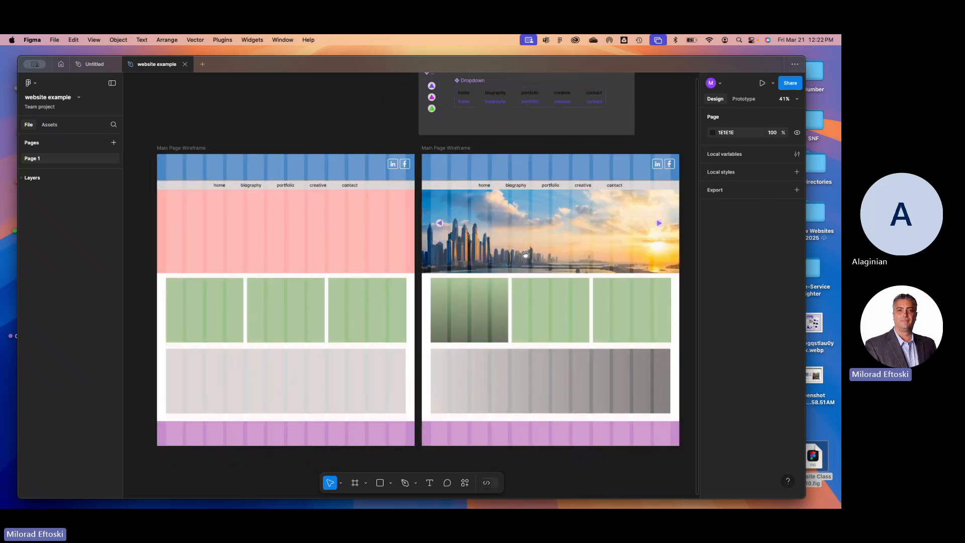
- Switch the layout grid of the wireframe with the skyline image to Grid, and return it to Columns
{"action": "left_click", "coordinate": [428, 173]}
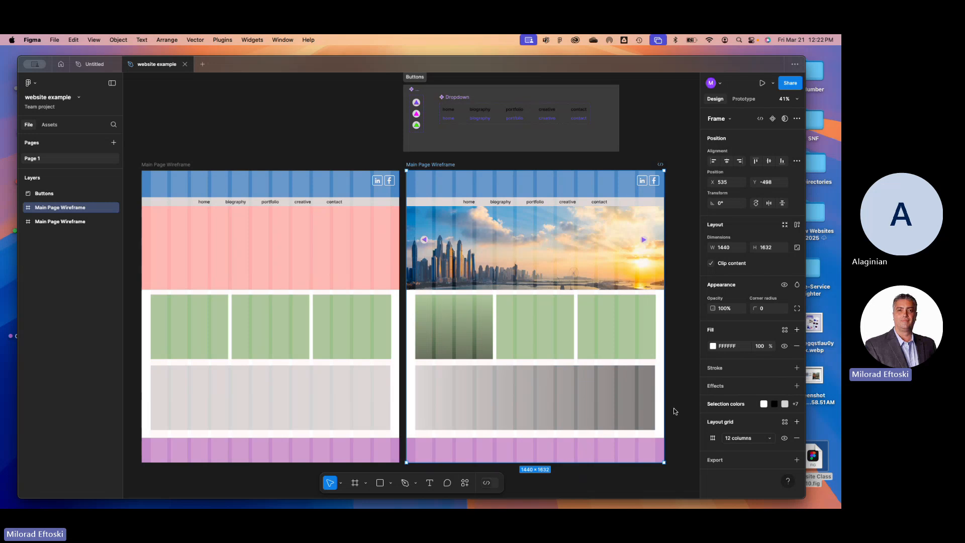
{"action": "left_click", "coordinate": [743, 438]}
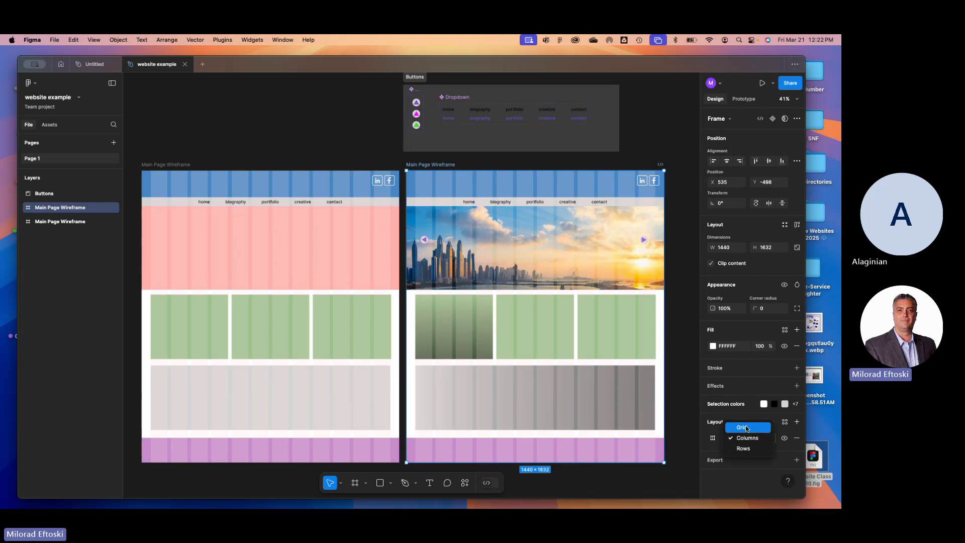
{"action": "left_click", "coordinate": [745, 428]}
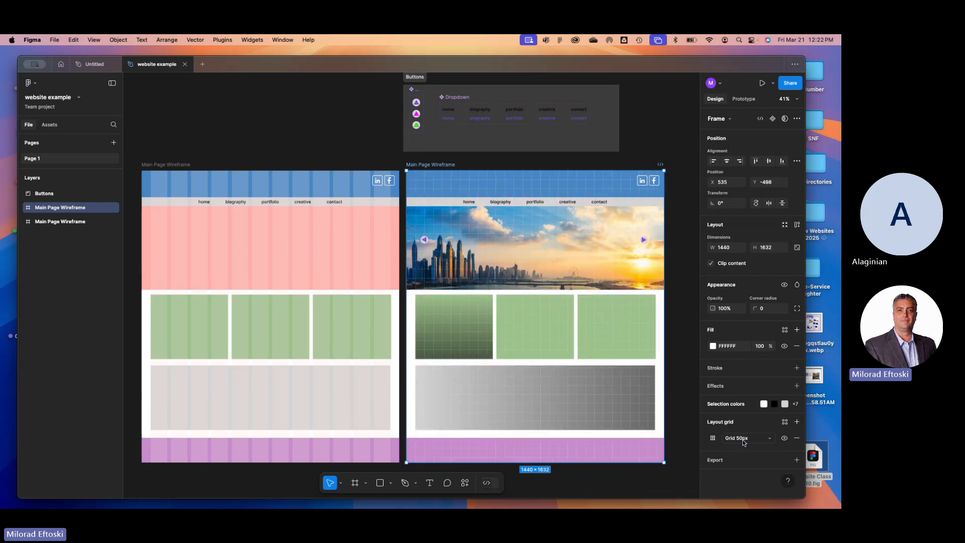
{"action": "left_click", "coordinate": [743, 439]}
{"action": "left_click", "coordinate": [741, 449]}
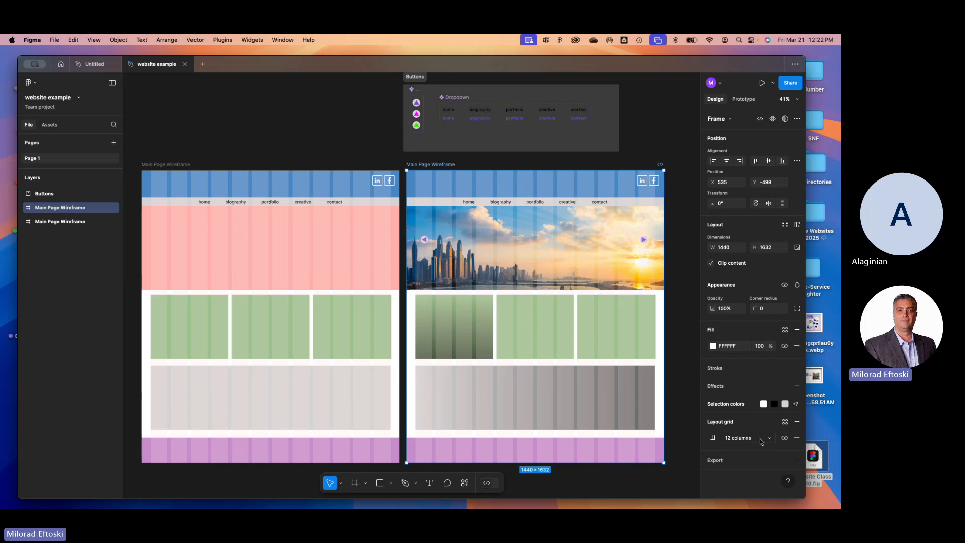
- Try a column count of 8 in the wireframe's layout grid, and restore the count to 12
{"action": "left_click", "coordinate": [713, 438]}
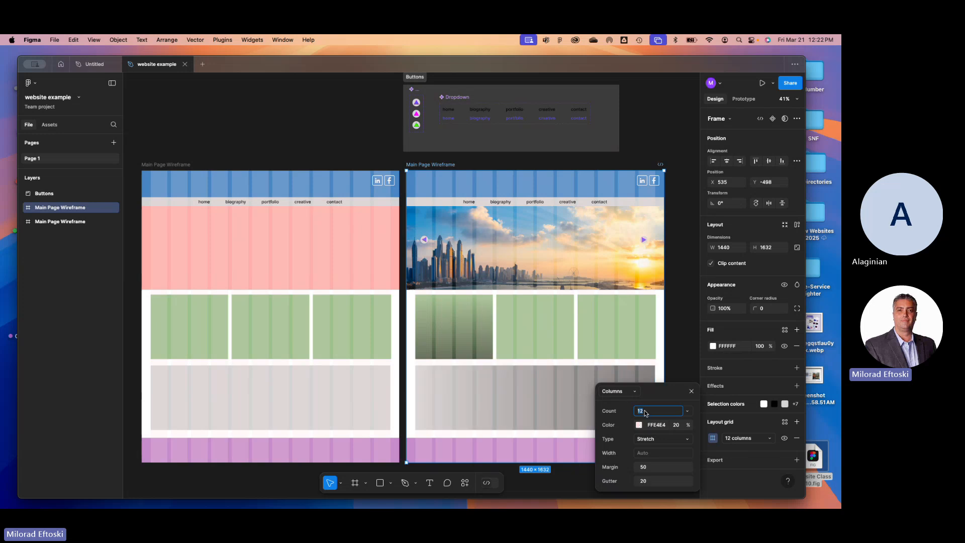
{"action": "type", "text": "8"}
{"action": "key", "text": "Return"}
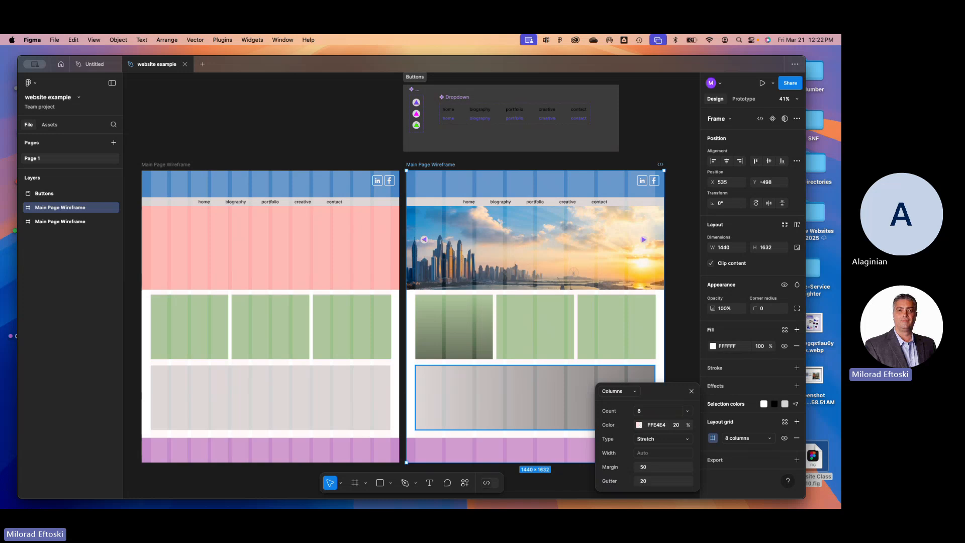
{"action": "left_click", "coordinate": [644, 412]}
{"action": "type", "text": "12"}
{"action": "key", "text": "Return"}
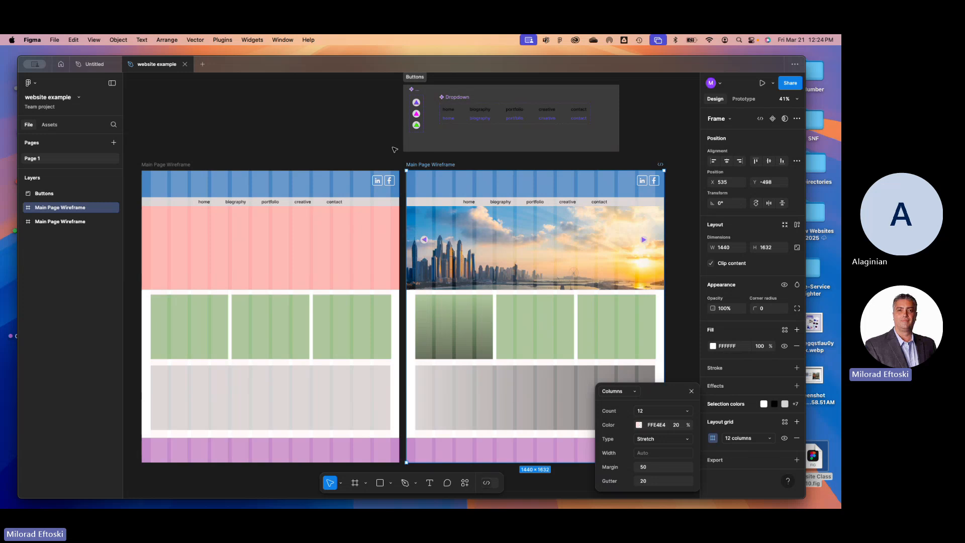
- Close the website example file and switch to Chrome to review the files in the Class 10 course folder
{"action": "left_click", "coordinate": [185, 66]}
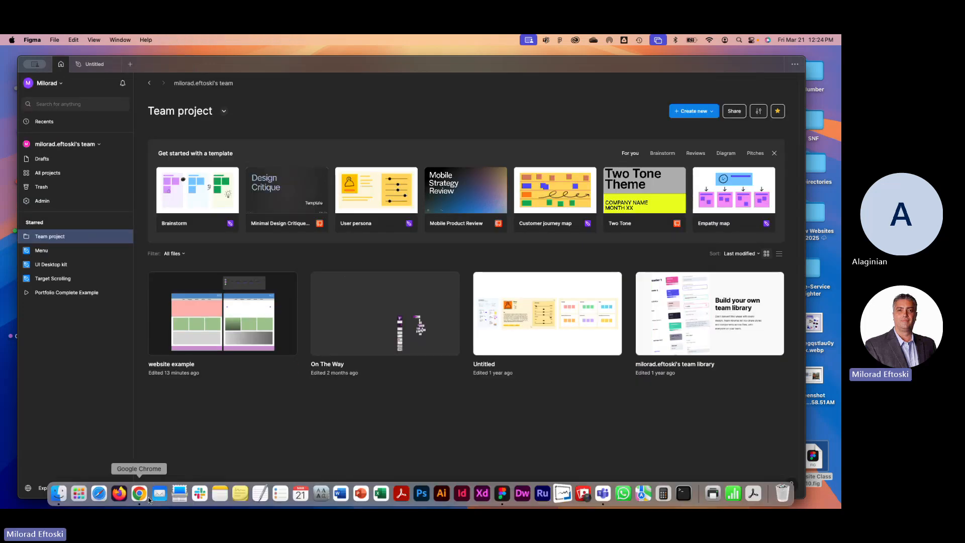
{"action": "left_click", "coordinate": [141, 500]}
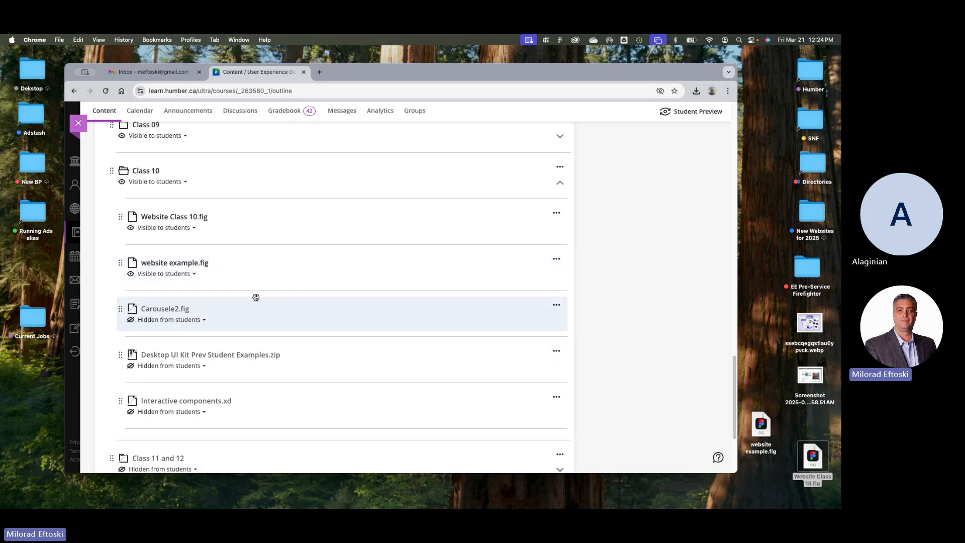
{"action": "mouse_move", "coordinate": [238, 292]}
{"action": "scroll", "coordinate": [270, 294], "scroll_direction": "up", "scroll_amount": 1}
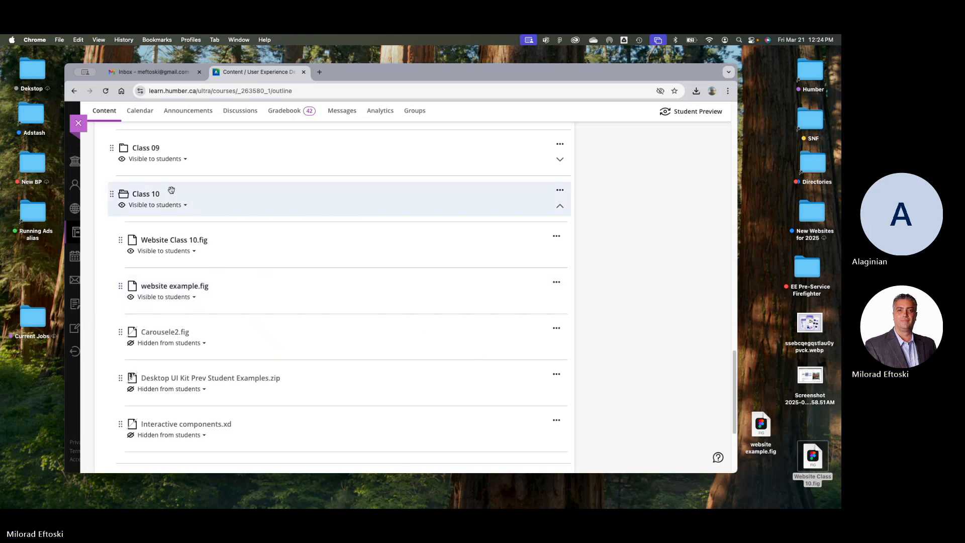
{"action": "left_click_drag", "start_coordinate": [373, 79], "coordinate": [397, 72]}
{"action": "mouse_move", "coordinate": [401, 504]}
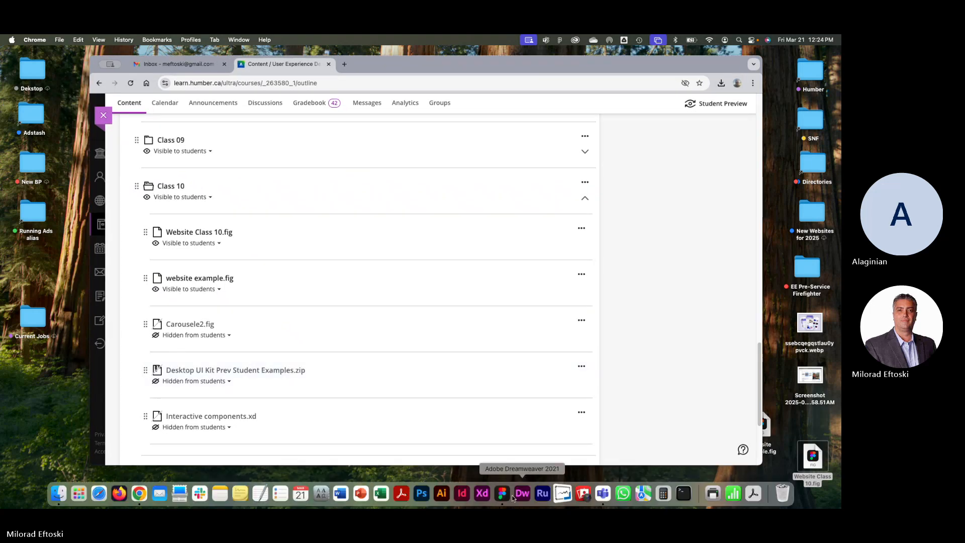
- Switch back to Figma, close the open Untitled file and create a new design file
{"action": "left_click", "coordinate": [503, 497]}
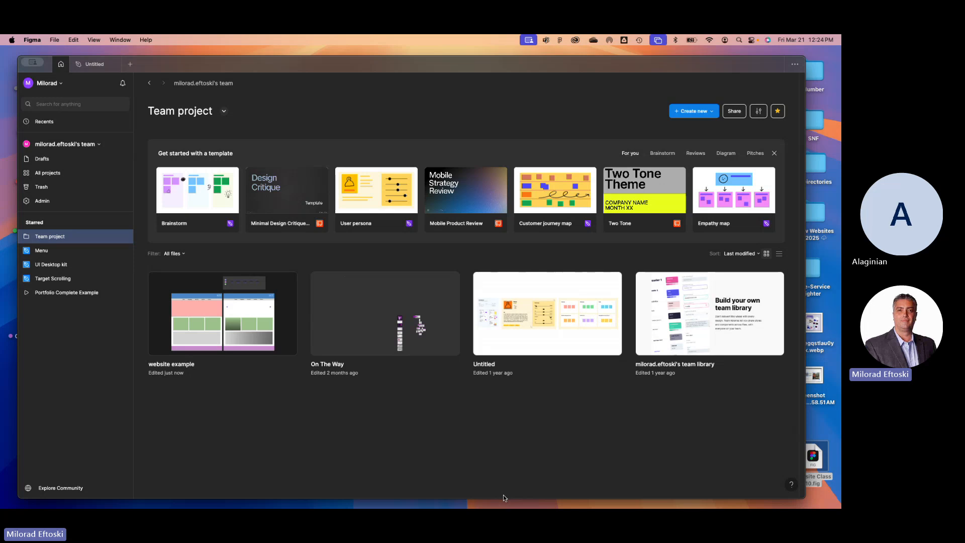
{"action": "left_click", "coordinate": [54, 40]}
{"action": "left_click", "coordinate": [74, 72]}
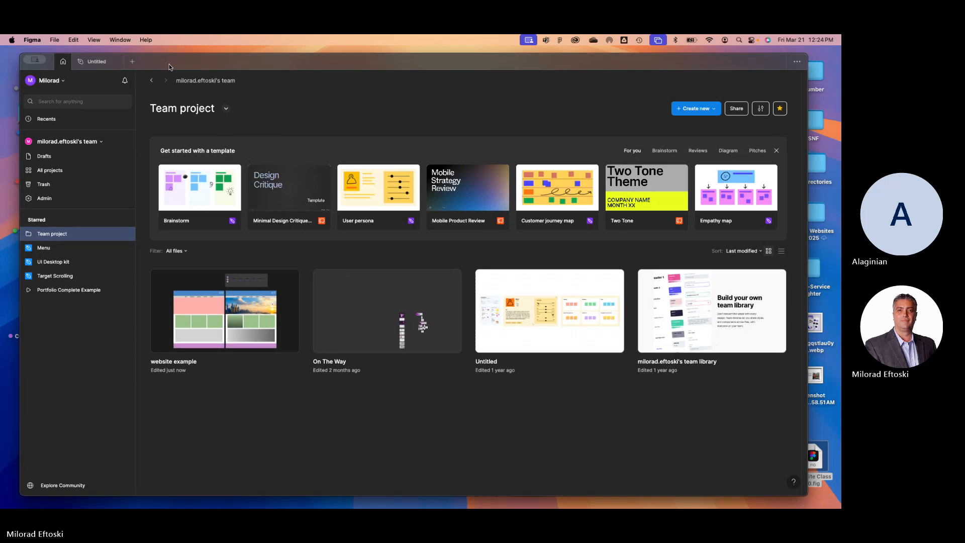
{"action": "left_click", "coordinate": [102, 63]}
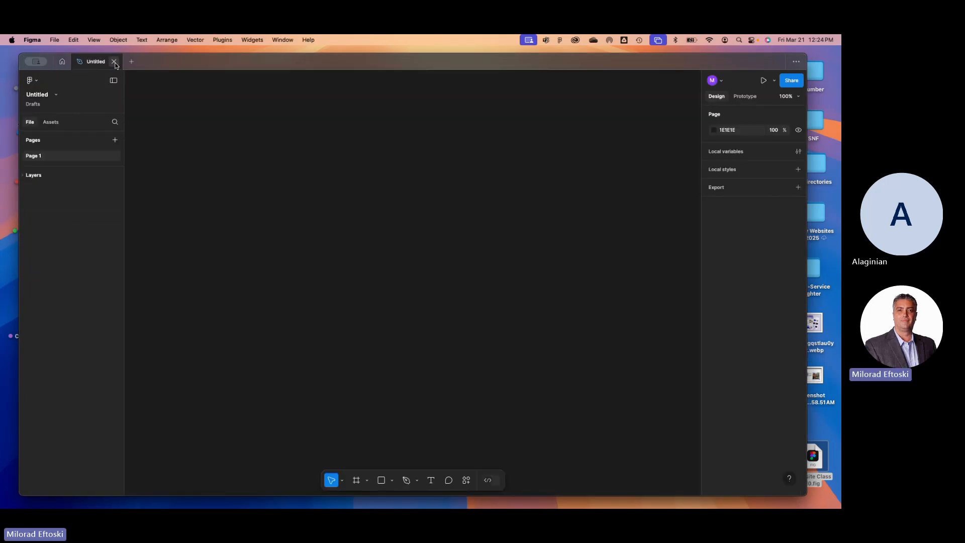
{"action": "left_click", "coordinate": [114, 61]}
{"action": "left_click", "coordinate": [79, 61]}
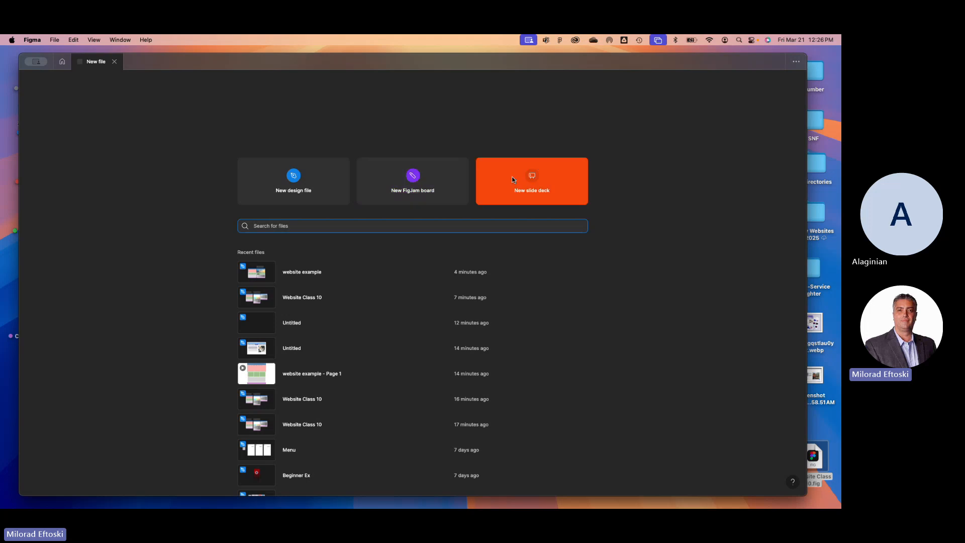
{"action": "left_click", "coordinate": [276, 176]}
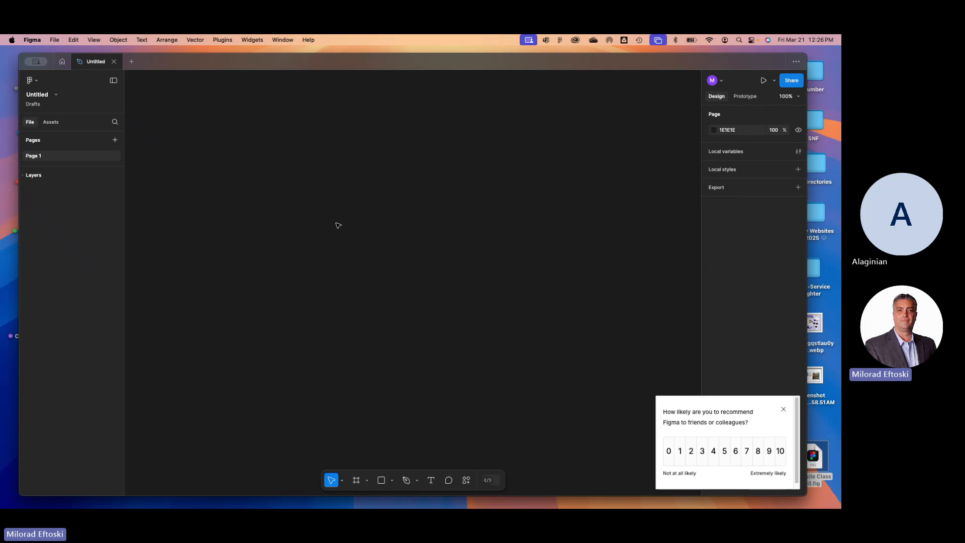
- Set the Figma interface theme to Light in the preferences and close the untitled design file
{"action": "left_click", "coordinate": [54, 39]}
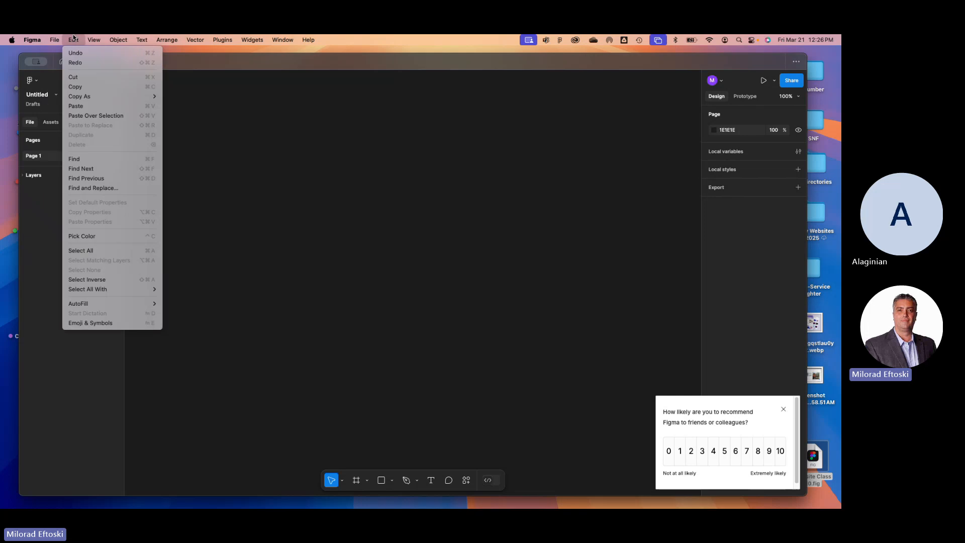
{"action": "left_click", "coordinate": [66, 38]}
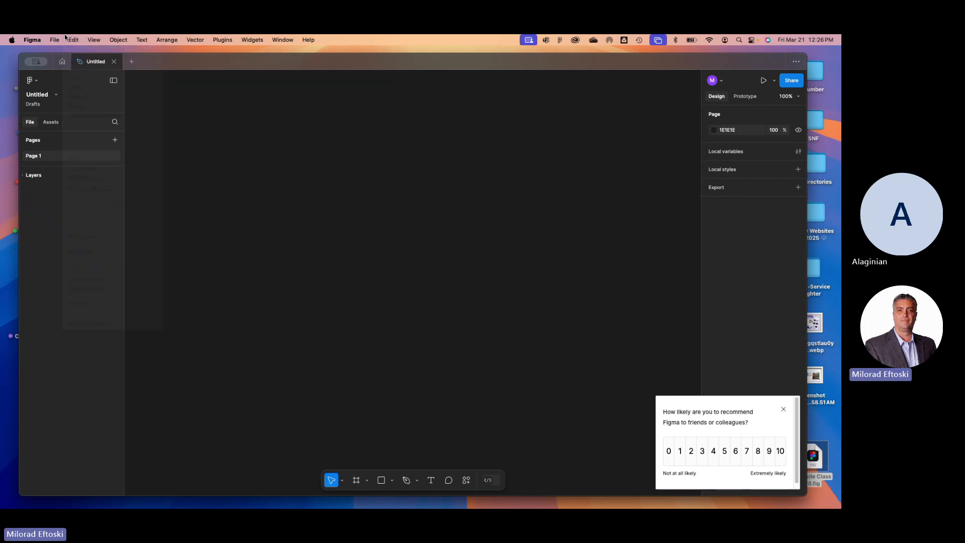
{"action": "left_click", "coordinate": [30, 81]}
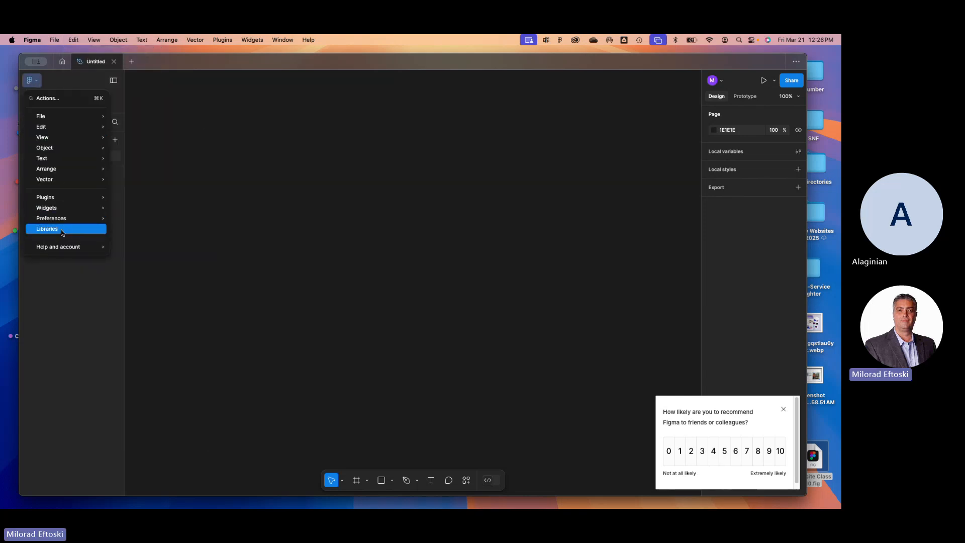
{"action": "mouse_move", "coordinate": [64, 179]}
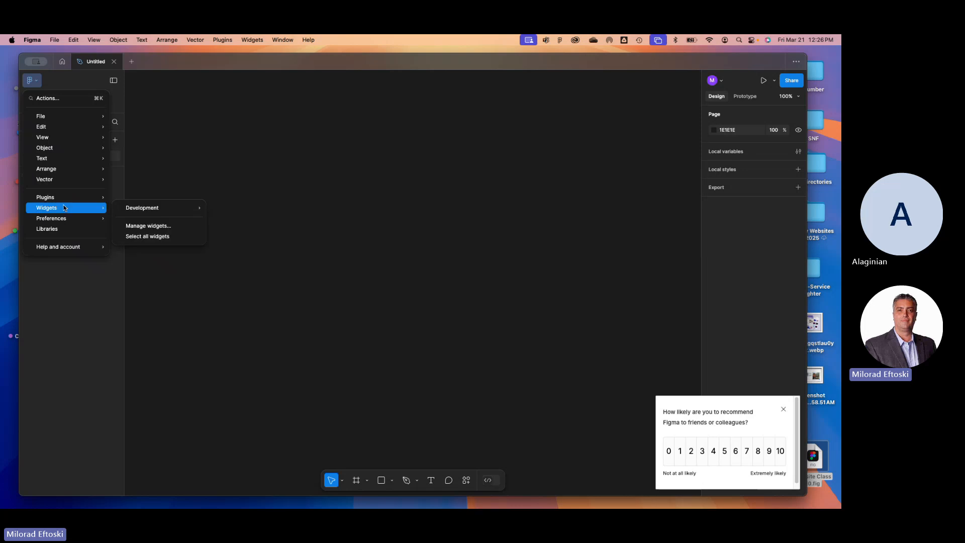
{"action": "mouse_move", "coordinate": [66, 220]}
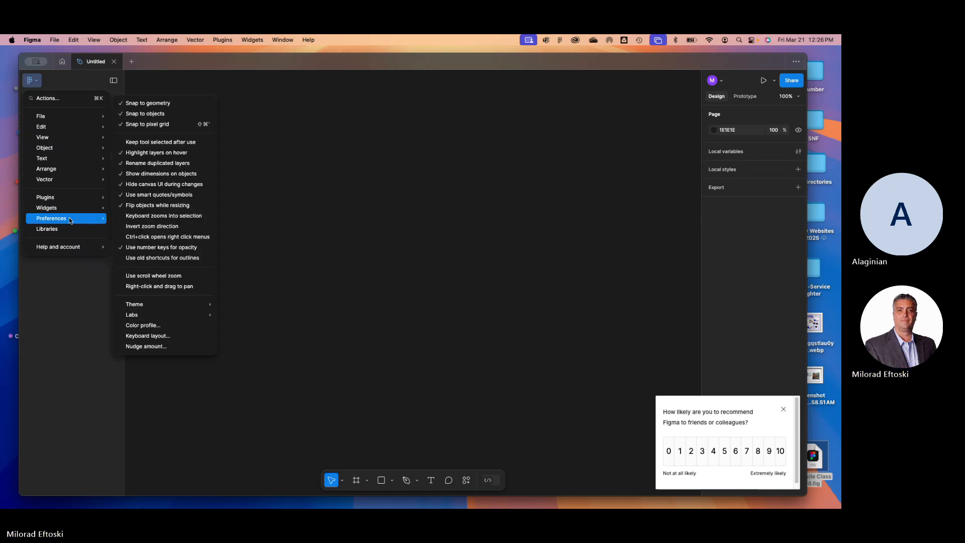
{"action": "mouse_move", "coordinate": [178, 305]}
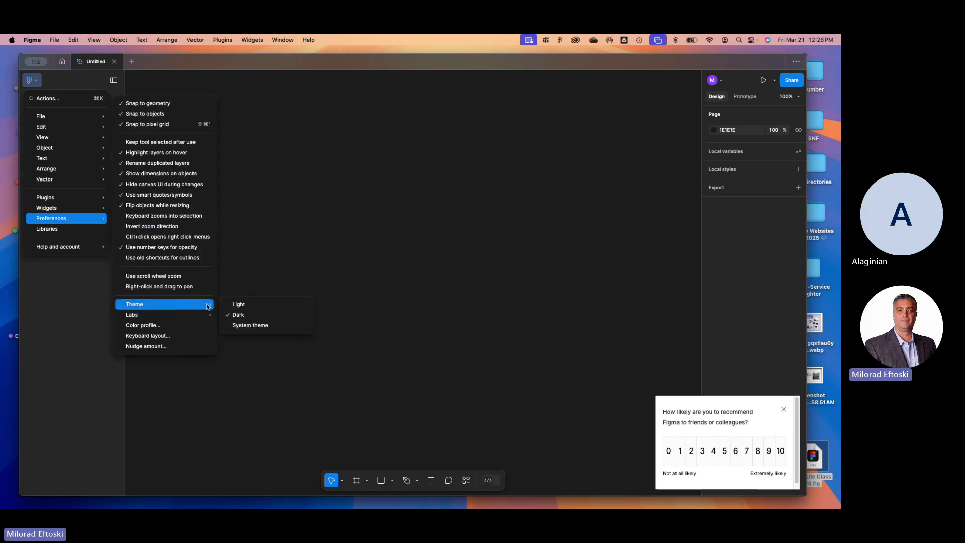
{"action": "left_click", "coordinate": [266, 306]}
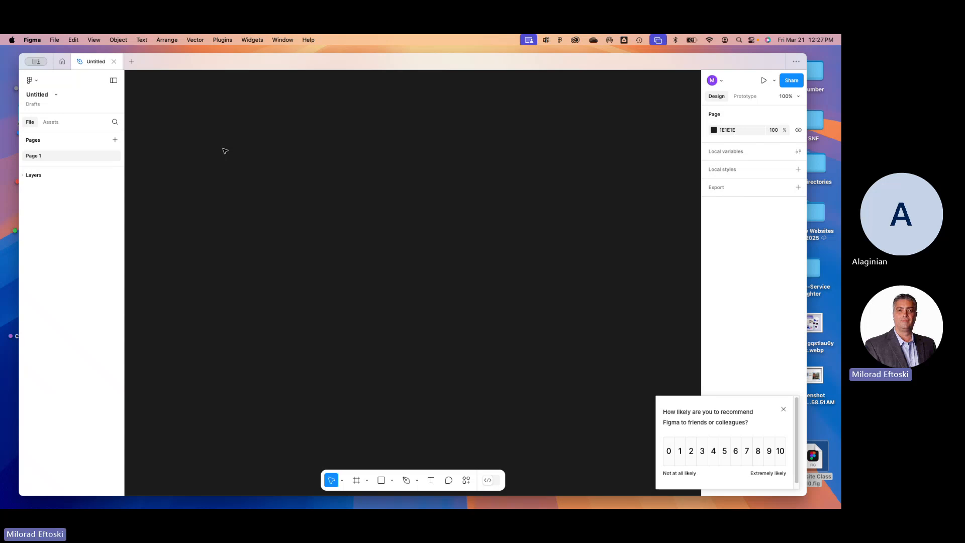
{"action": "left_click", "coordinate": [114, 62]}
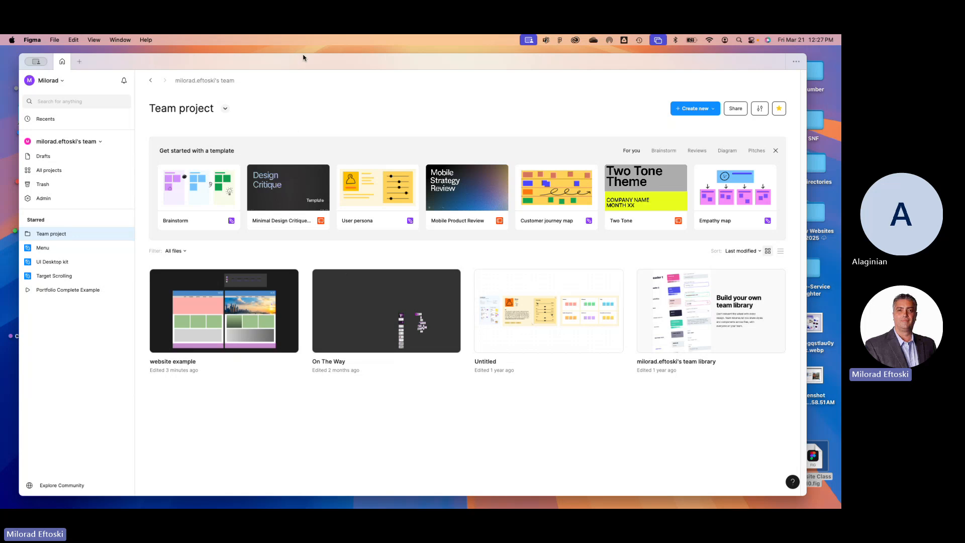
- Create a new design file and shorten its window to uncover the lower part of the desktop
{"action": "mouse_move", "coordinate": [294, 63]}
{"action": "left_mouse_down"}
{"action": "mouse_move", "coordinate": [278, 56]}
{"action": "mouse_move", "coordinate": [298, 62]}
{"action": "left_mouse_up"}
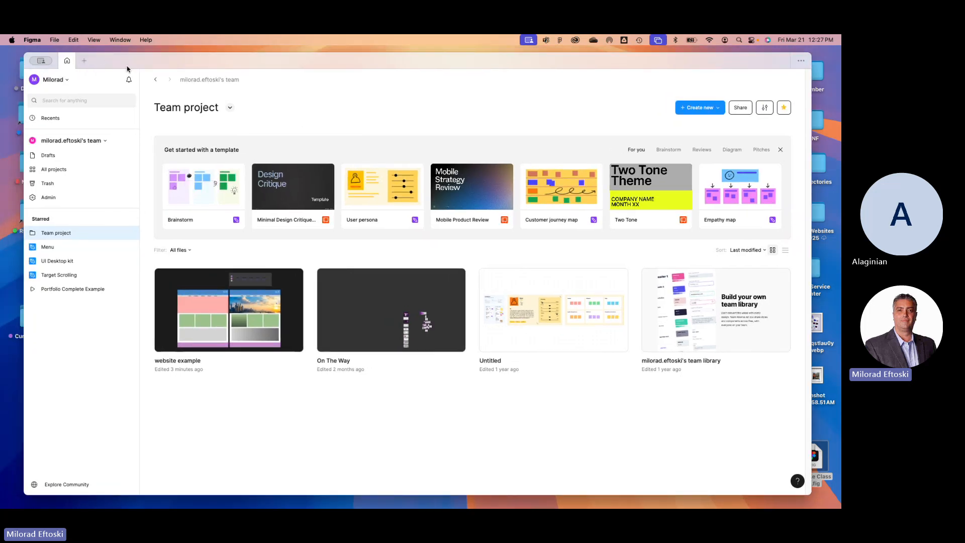
{"action": "left_click", "coordinate": [84, 60]}
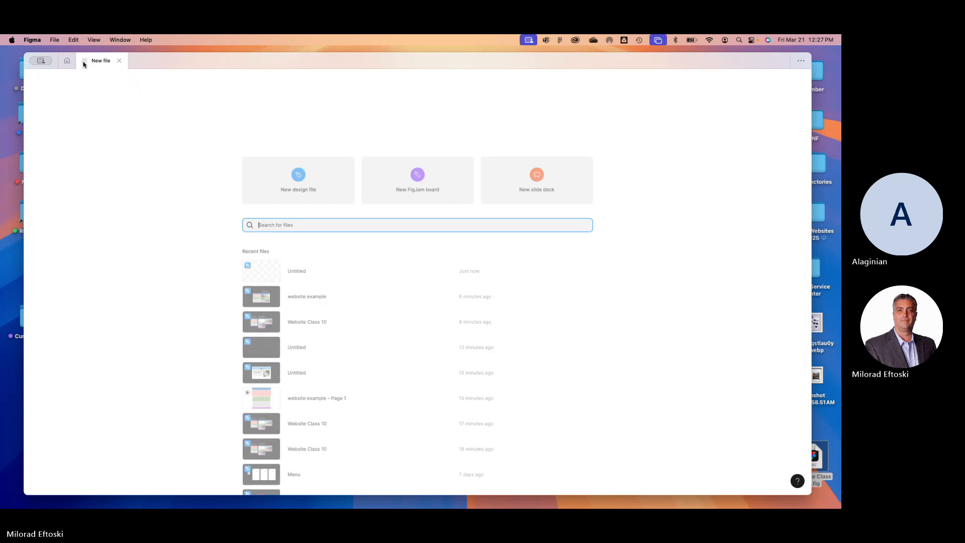
{"action": "left_click", "coordinate": [294, 186]}
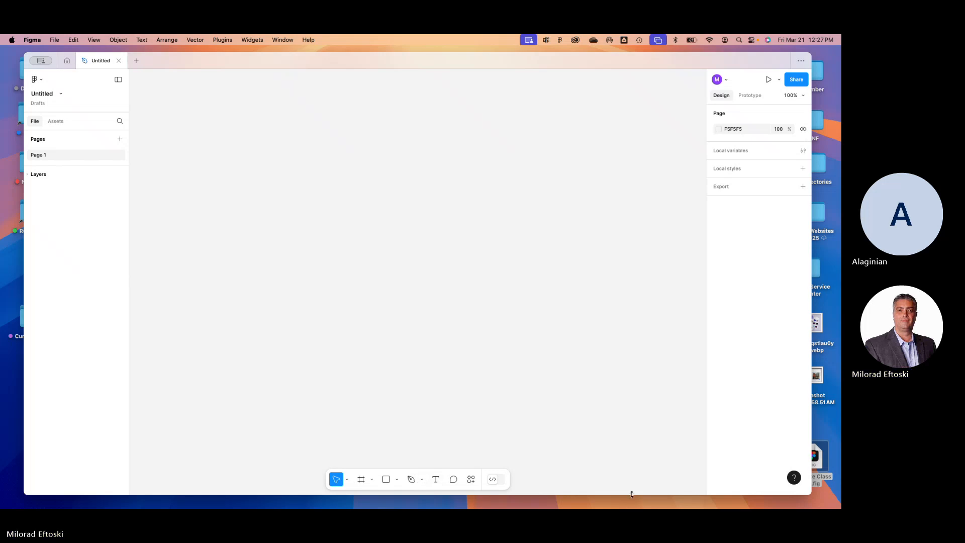
{"action": "left_click_drag", "start_coordinate": [630, 495], "coordinate": [618, 398]}
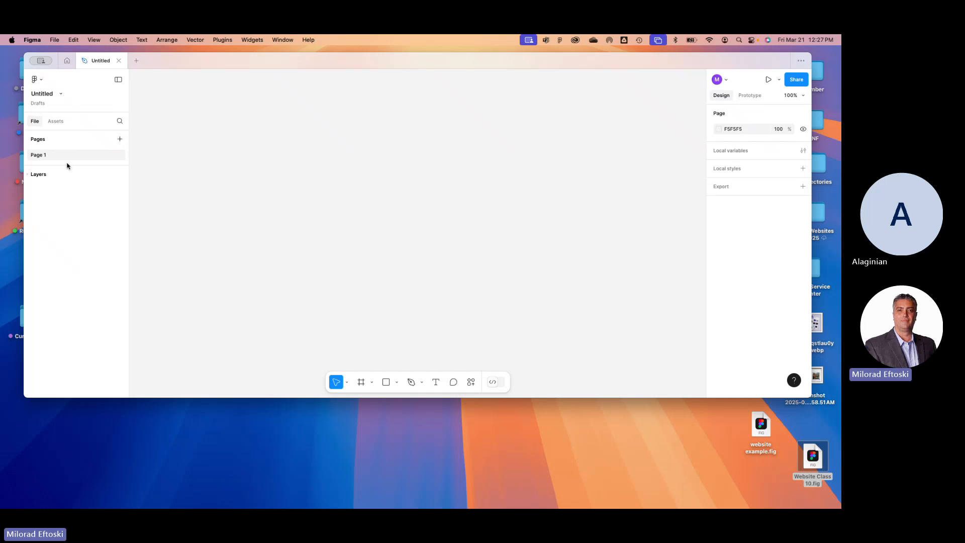
- Look at the new file's available asset libraries and return to its pages and layers
{"action": "left_click", "coordinate": [52, 121]}
{"action": "left_click", "coordinate": [35, 123]}
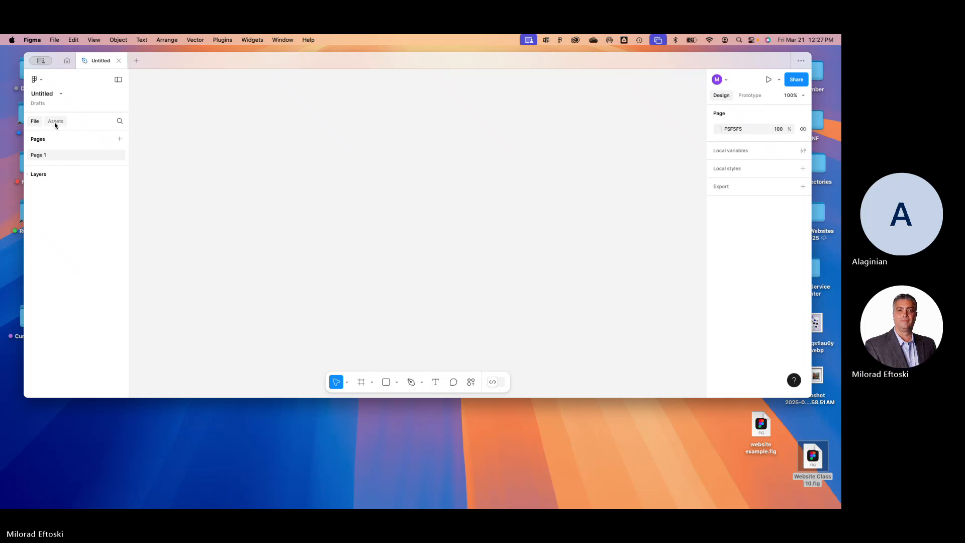
{"action": "left_click", "coordinate": [55, 123]}
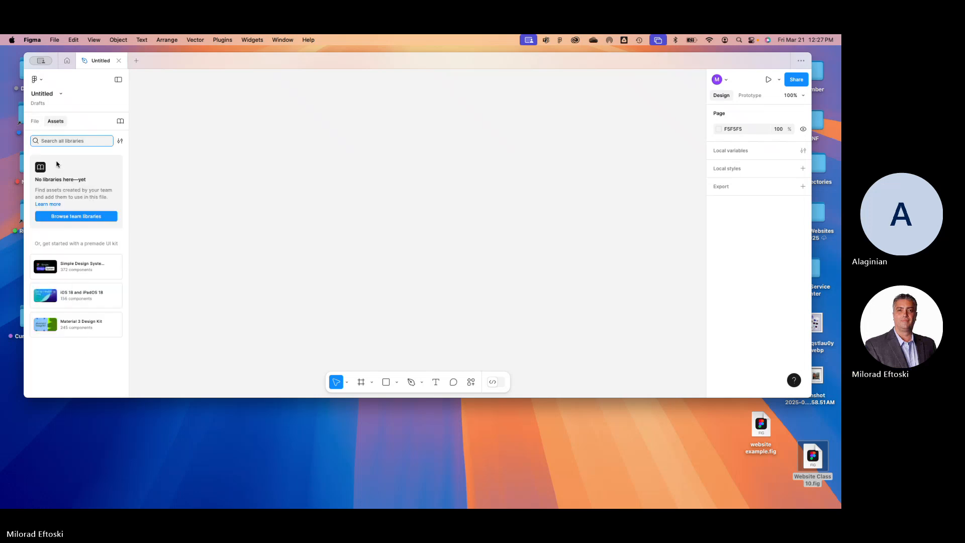
{"action": "left_click", "coordinate": [34, 123]}
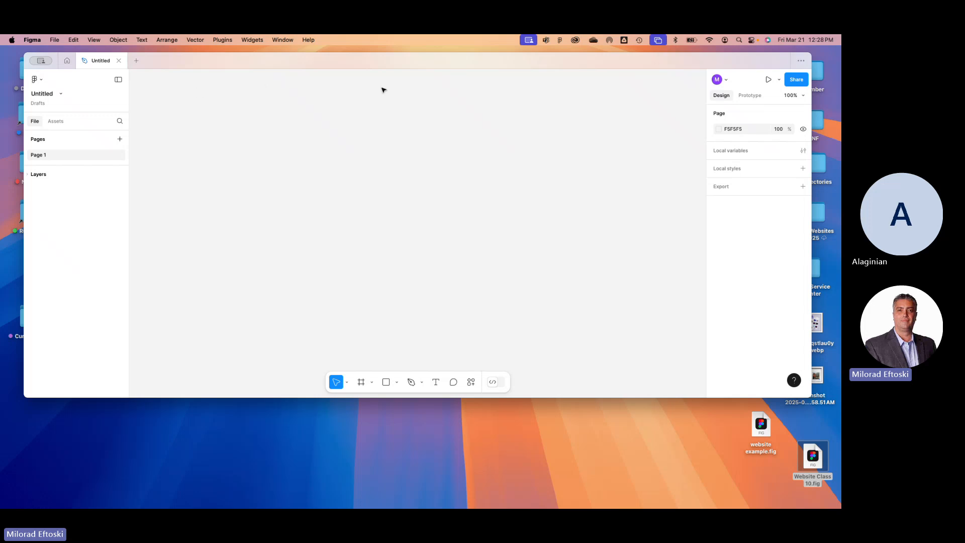
- Draw a freehand frame about 258 × 458 on the canvas and delete it
{"action": "left_click", "coordinate": [372, 383]}
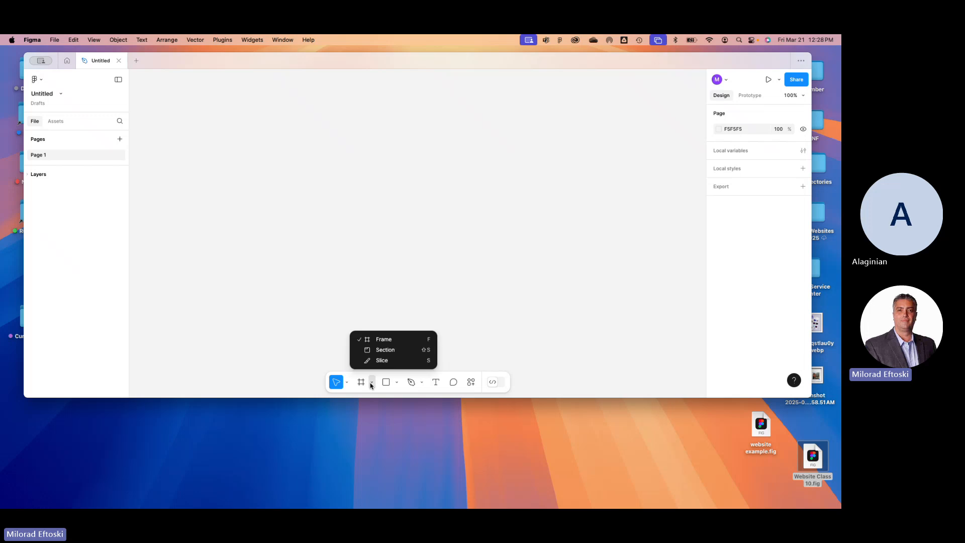
{"action": "left_click", "coordinate": [386, 339]}
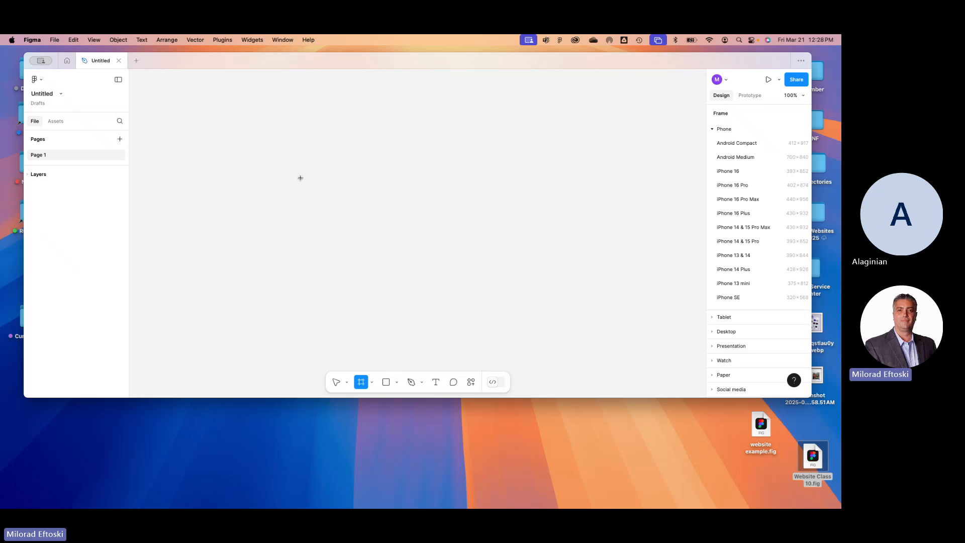
{"action": "left_click_drag", "start_coordinate": [251, 127], "coordinate": [364, 328]}
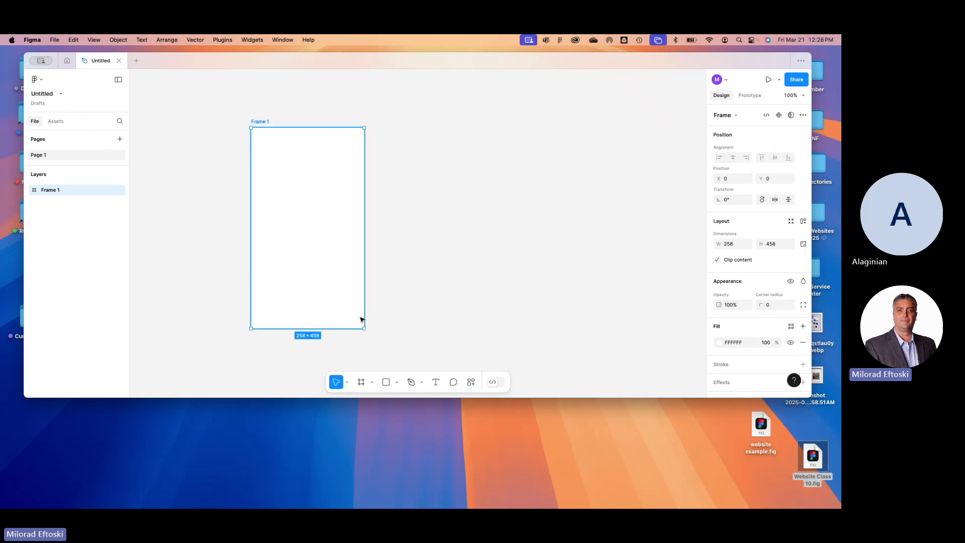
{"action": "key", "text": "Delete"}
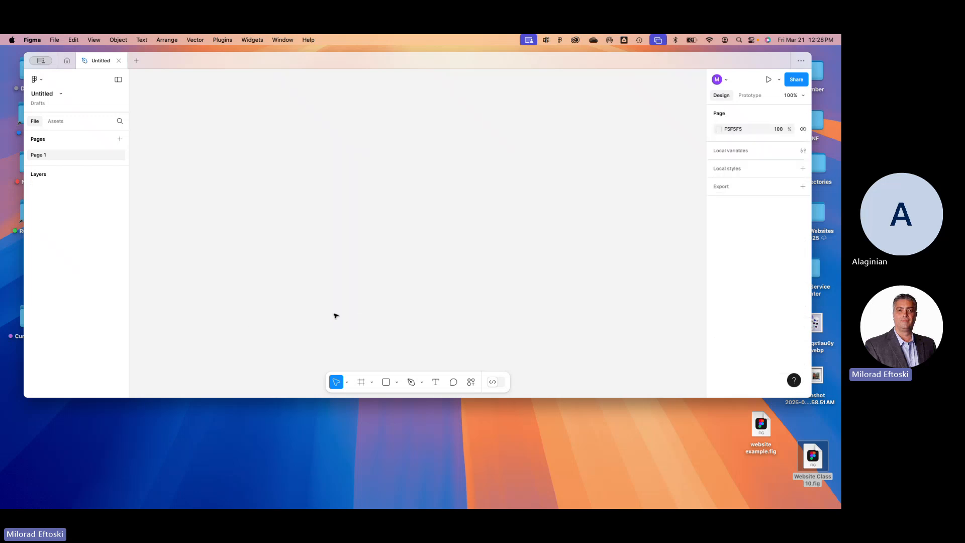
- Add a frame from the iPhone 14 & 15 Pro Max preset and select it on the canvas
{"action": "left_click", "coordinate": [361, 382]}
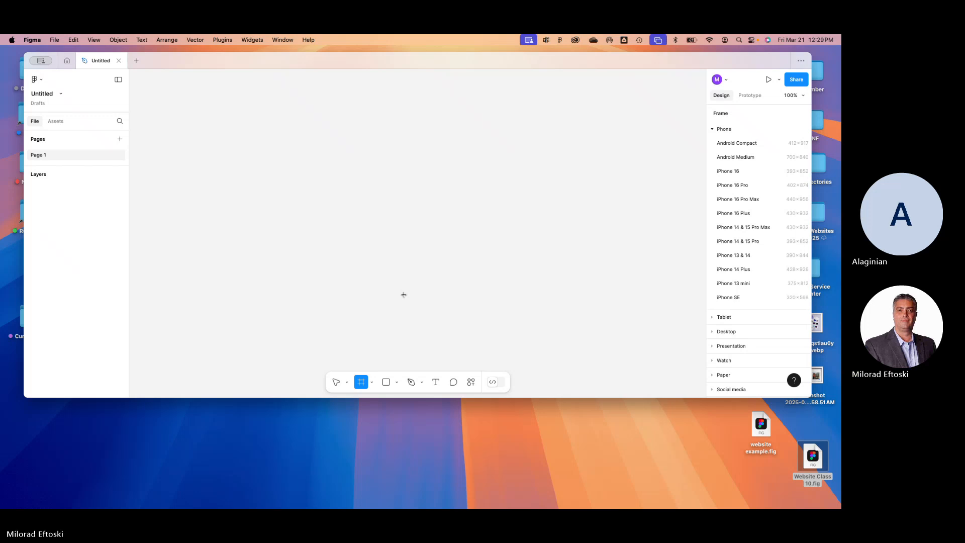
{"action": "left_click", "coordinate": [742, 227]}
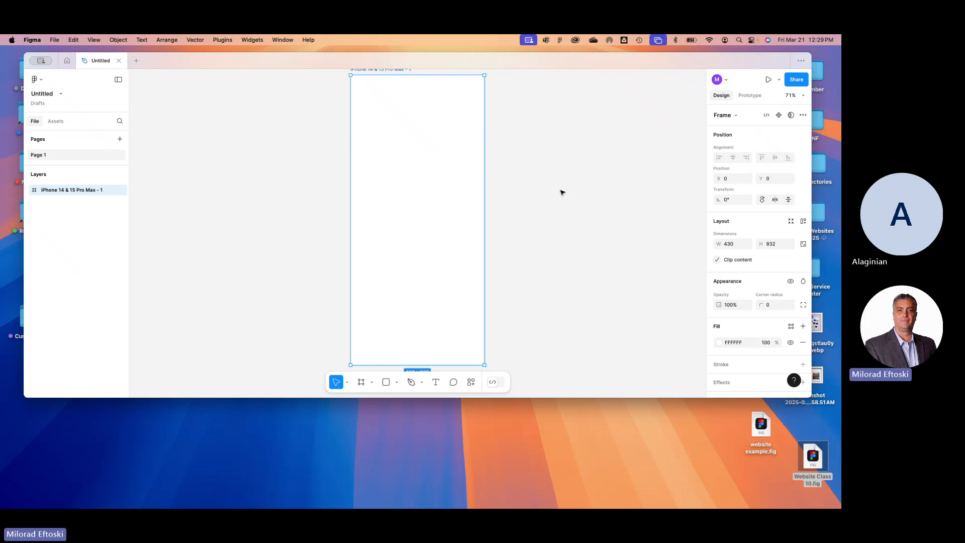
{"action": "left_click_drag", "start_coordinate": [440, 147], "coordinate": [374, 167]}
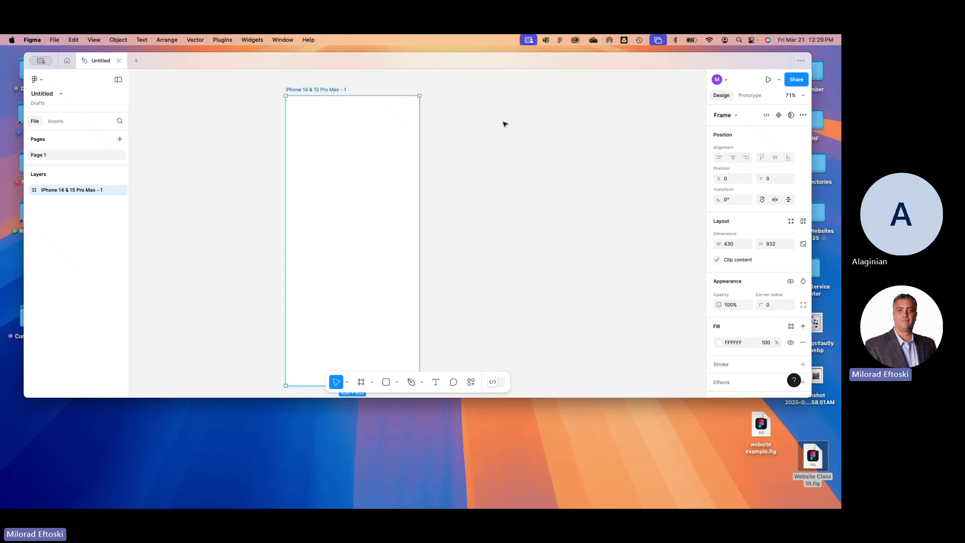
{"action": "left_click", "coordinate": [515, 130]}
{"action": "left_click", "coordinate": [325, 91]}
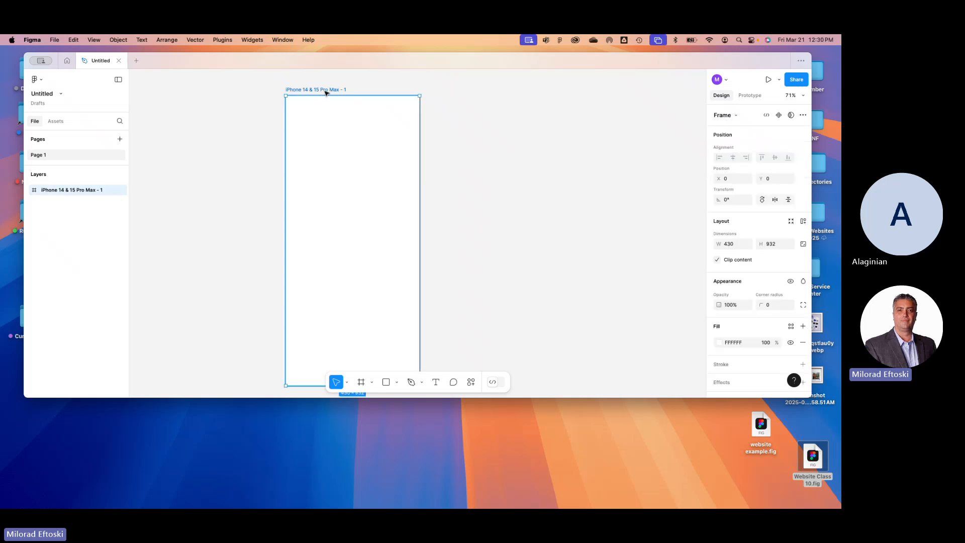
- Try the iPhone 16, iPhone 16 Pro and iPhone 16 Pro Max preset sizes on the phone frame
{"action": "left_click", "coordinate": [736, 117]}
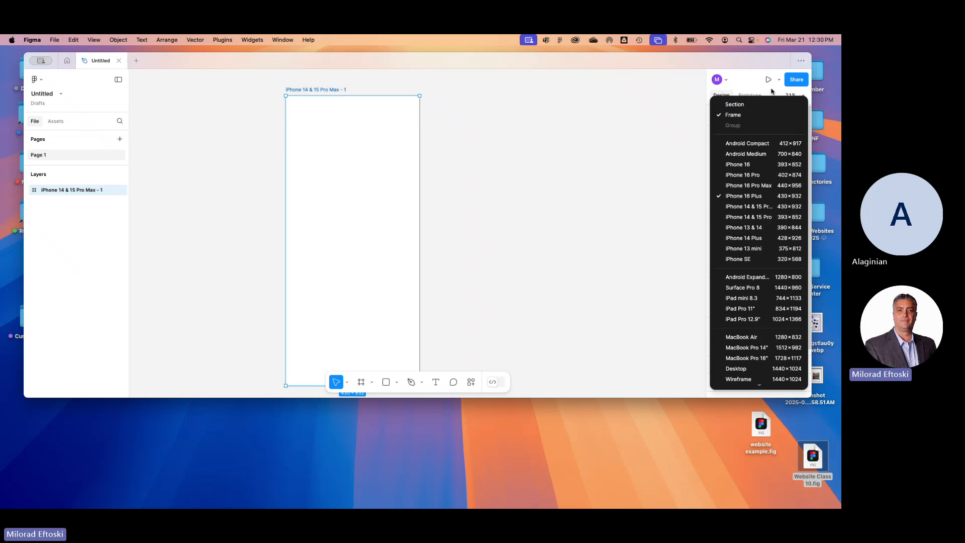
{"action": "left_click", "coordinate": [759, 166]}
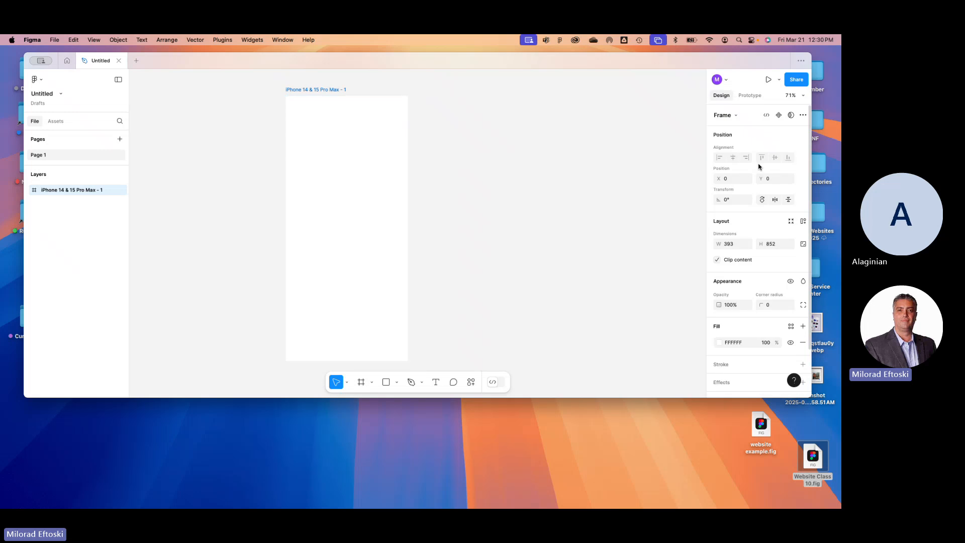
{"action": "left_click", "coordinate": [741, 118]}
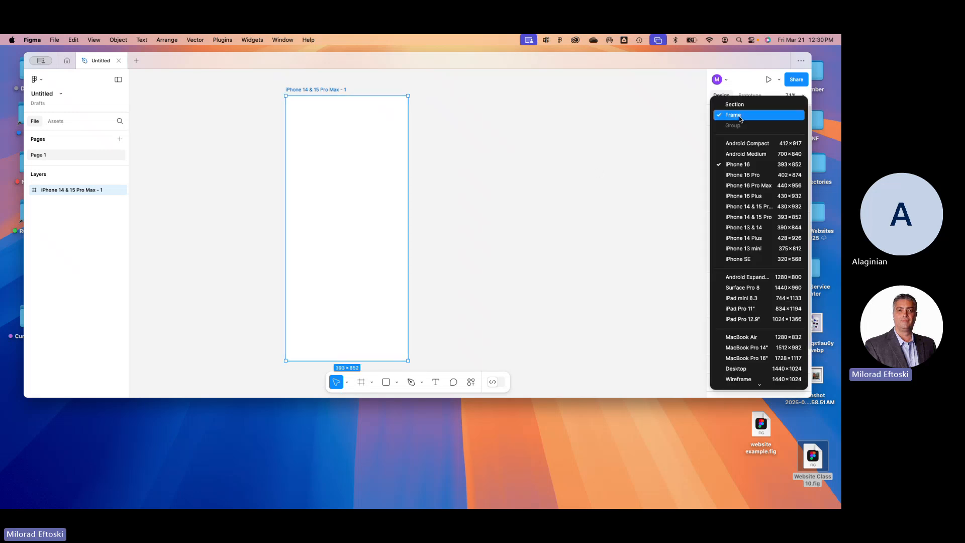
{"action": "left_click", "coordinate": [733, 174]}
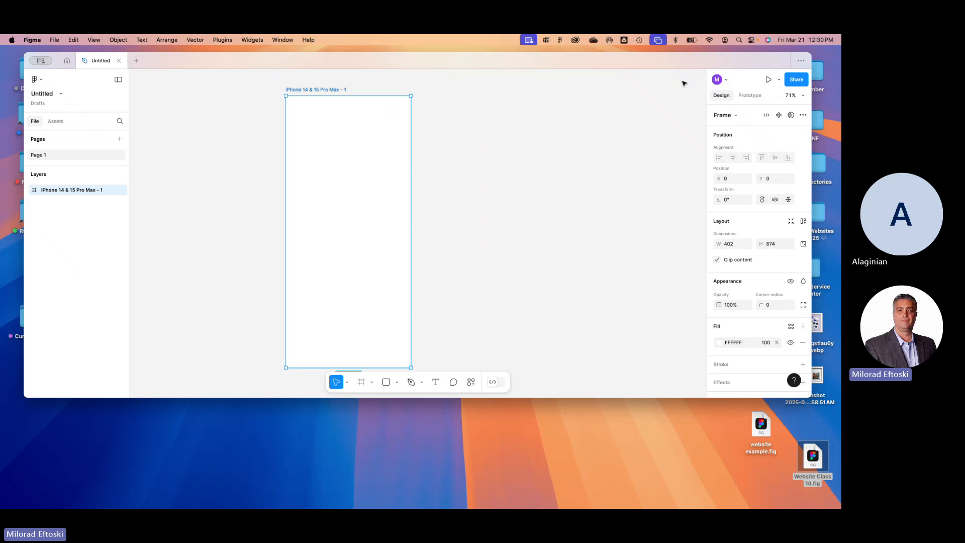
{"action": "left_click", "coordinate": [722, 117]}
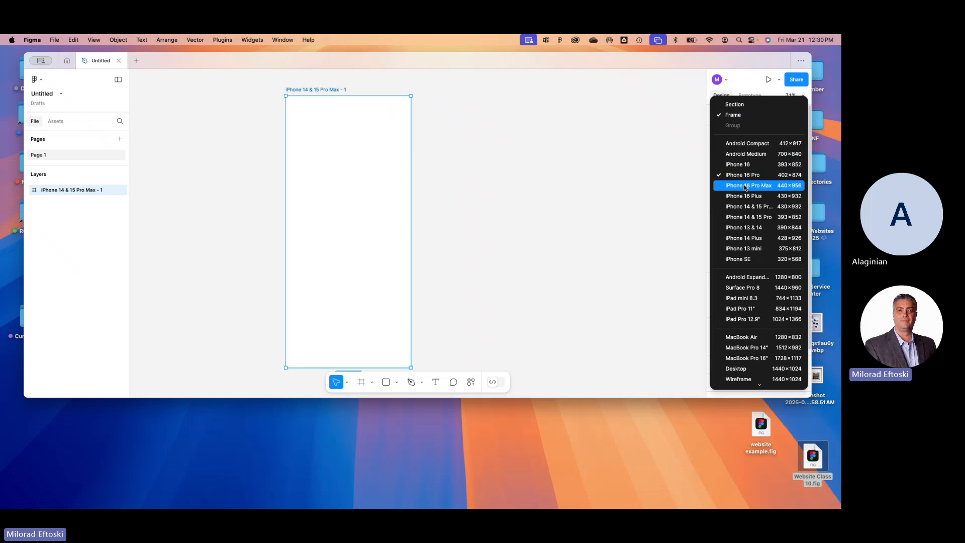
{"action": "left_click", "coordinate": [746, 185]}
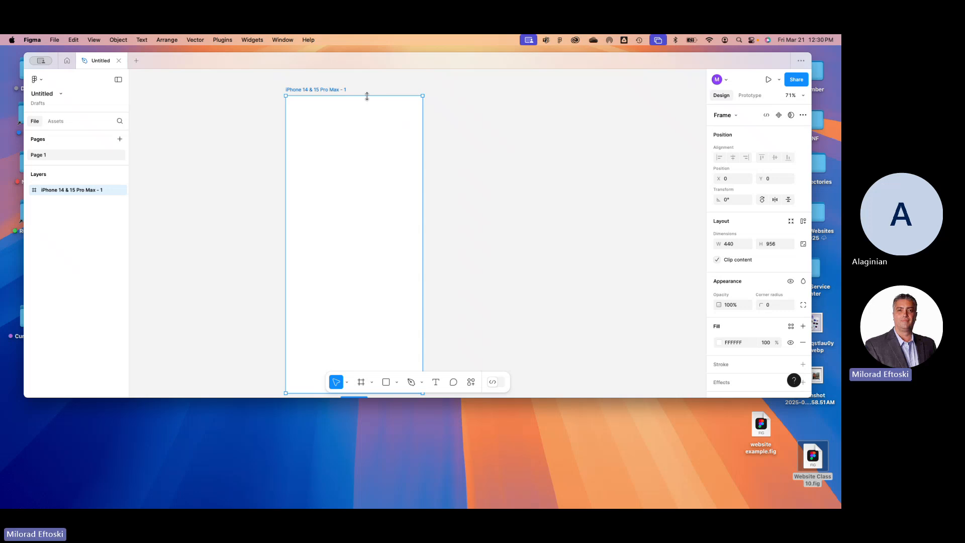
- Set the phone frame to the iPhone 16 preset size, 393 × 852
{"action": "left_click", "coordinate": [735, 116]}
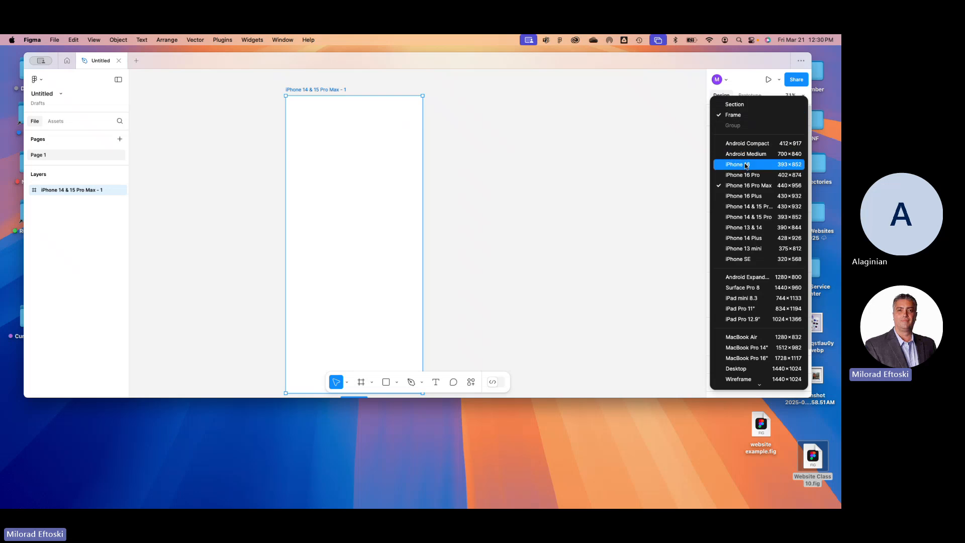
{"action": "left_click", "coordinate": [746, 166]}
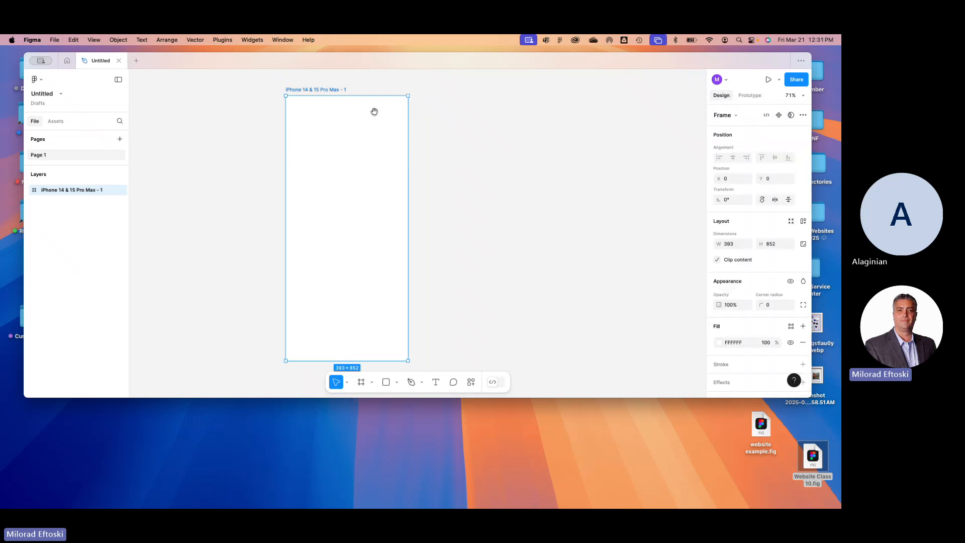
{"action": "scroll", "coordinate": [374, 108], "scroll_direction": "right", "scroll_amount": 2}
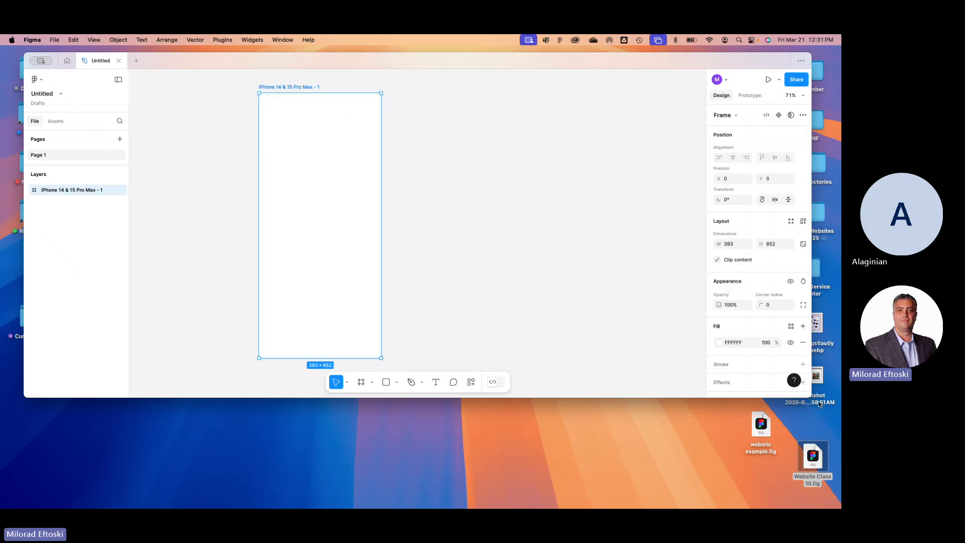
- Make the design file's window taller and narrower so the desktop's image files are accessible beside it
{"action": "left_click_drag", "start_coordinate": [810, 397], "coordinate": [809, 457]}
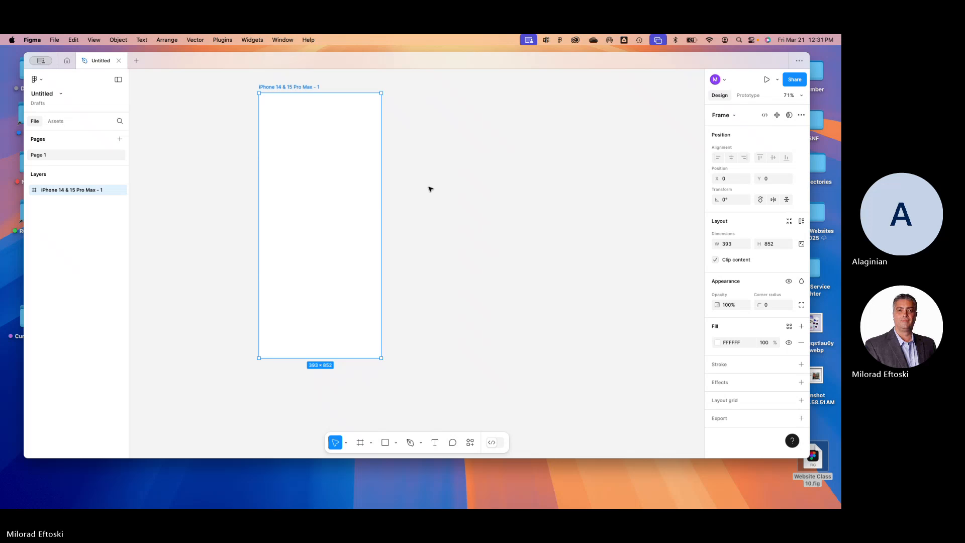
{"action": "scroll", "coordinate": [430, 188], "scroll_direction": "up", "scroll_amount": 2}
{"action": "scroll", "coordinate": [430, 188], "scroll_direction": "right", "scroll_amount": 2}
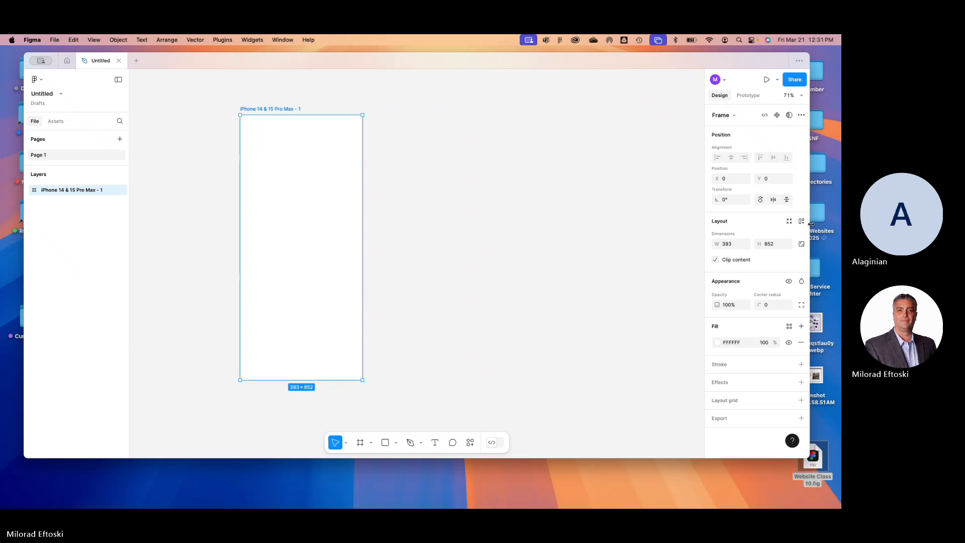
{"action": "left_click_drag", "start_coordinate": [811, 223], "coordinate": [741, 225]}
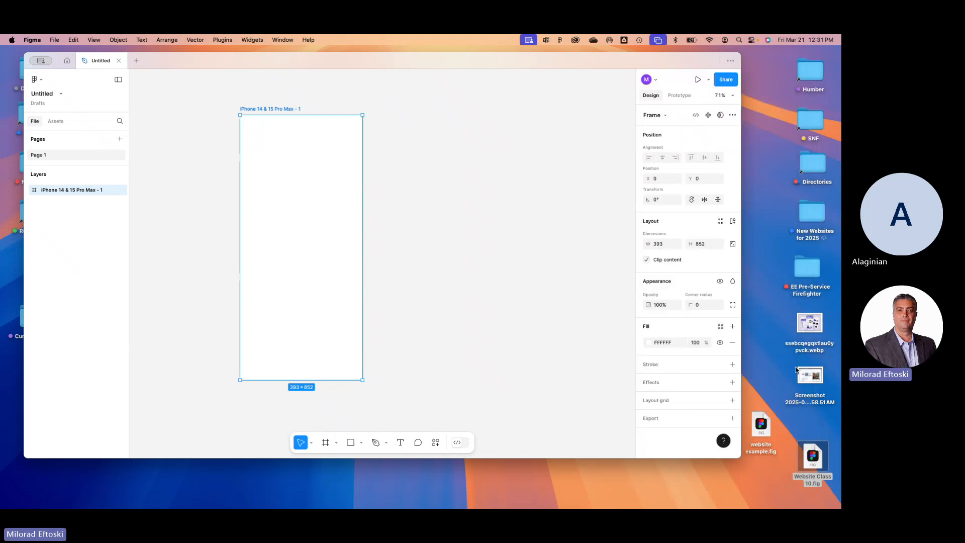
- Preview the desktop image ssebcqegqstlau0ypvck.webp and place it on the canvas beside the phone frame
{"action": "left_click", "coordinate": [810, 325]}
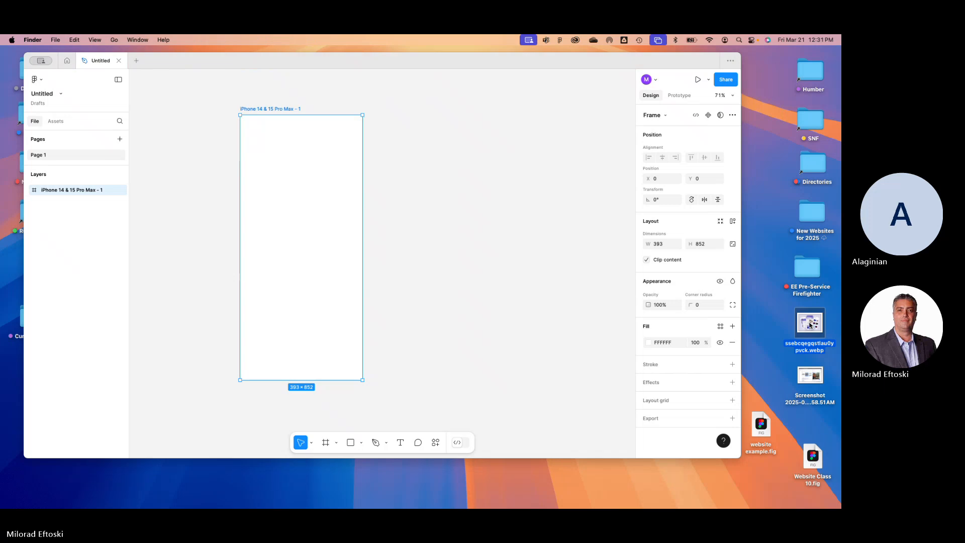
{"action": "key", "text": "space"}
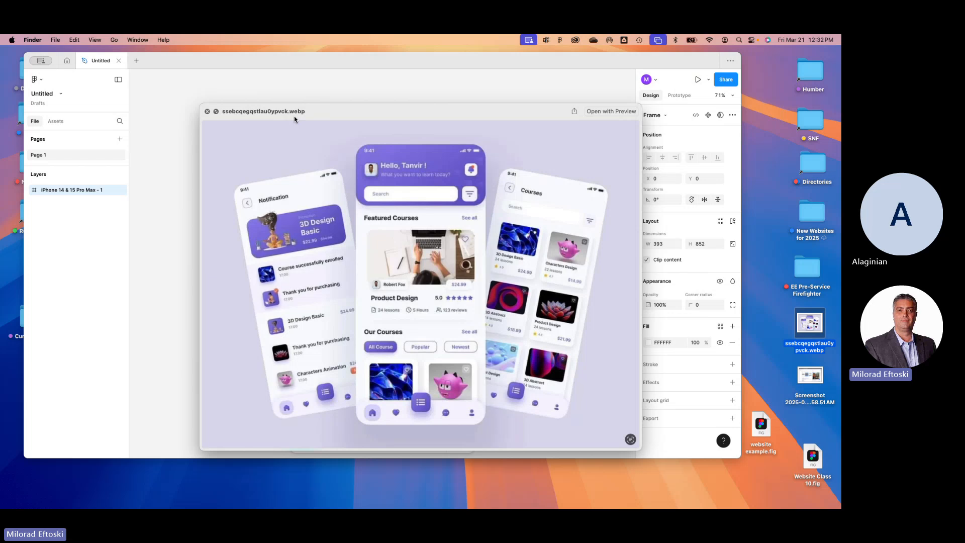
{"action": "left_click_drag", "start_coordinate": [295, 116], "coordinate": [437, 157]}
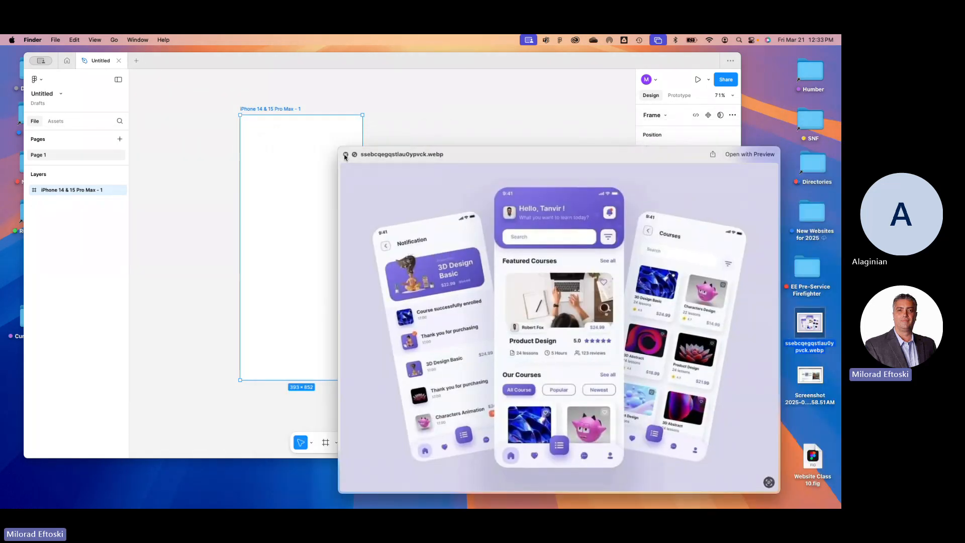
{"action": "left_click", "coordinate": [345, 155]}
{"action": "left_click_drag", "start_coordinate": [809, 324], "coordinate": [516, 242]}
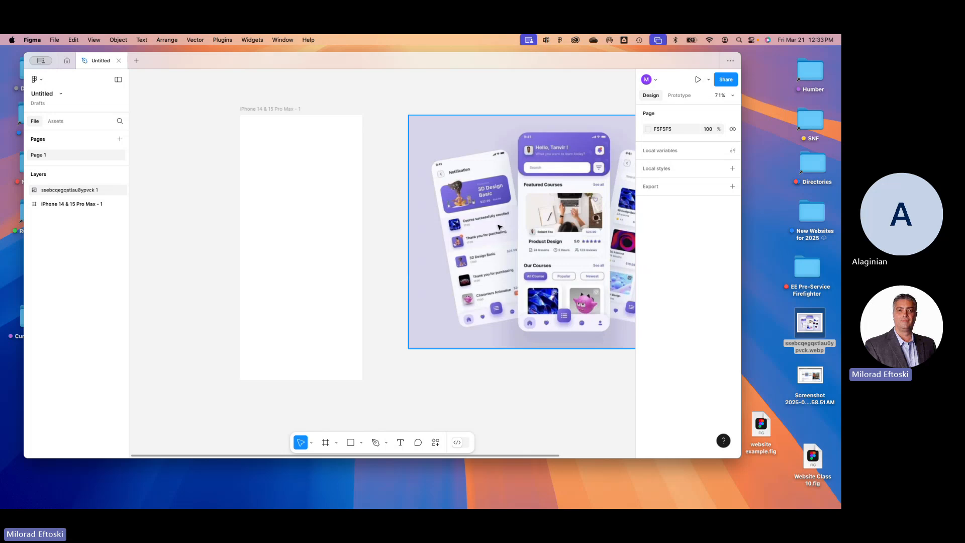
{"action": "scroll", "coordinate": [500, 227], "scroll_direction": "right", "scroll_amount": 3}
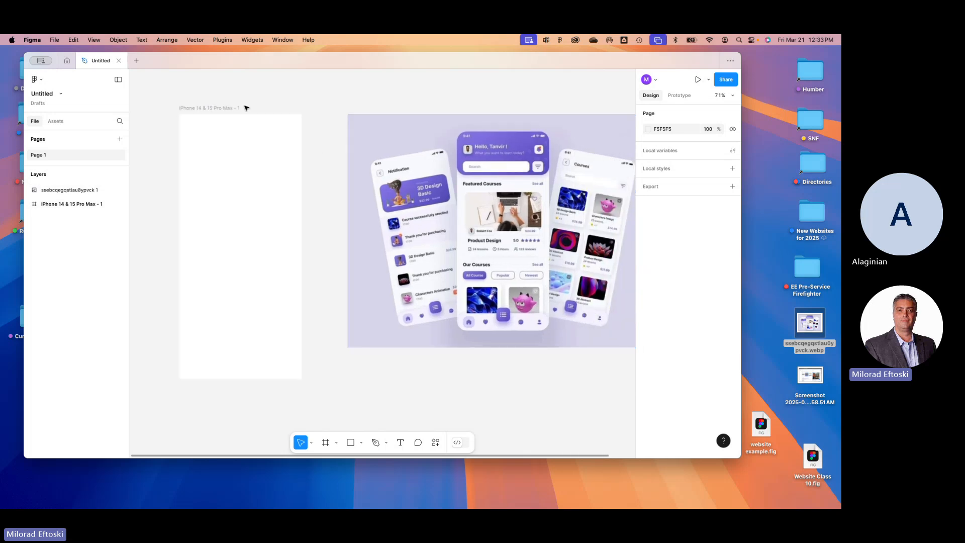
- Select the phone frame and examine the available shape tools and pen tools
{"action": "left_click", "coordinate": [198, 108]}
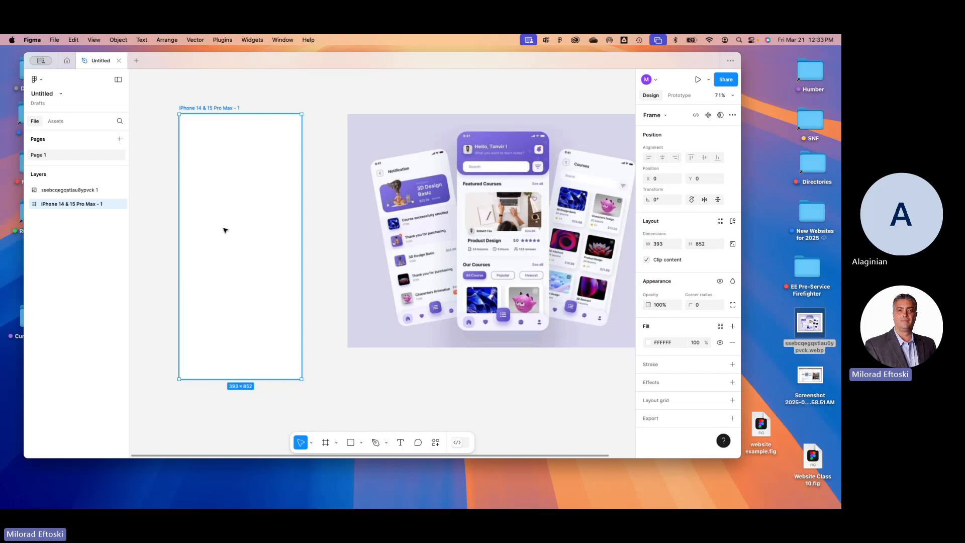
{"action": "key", "text": "r"}
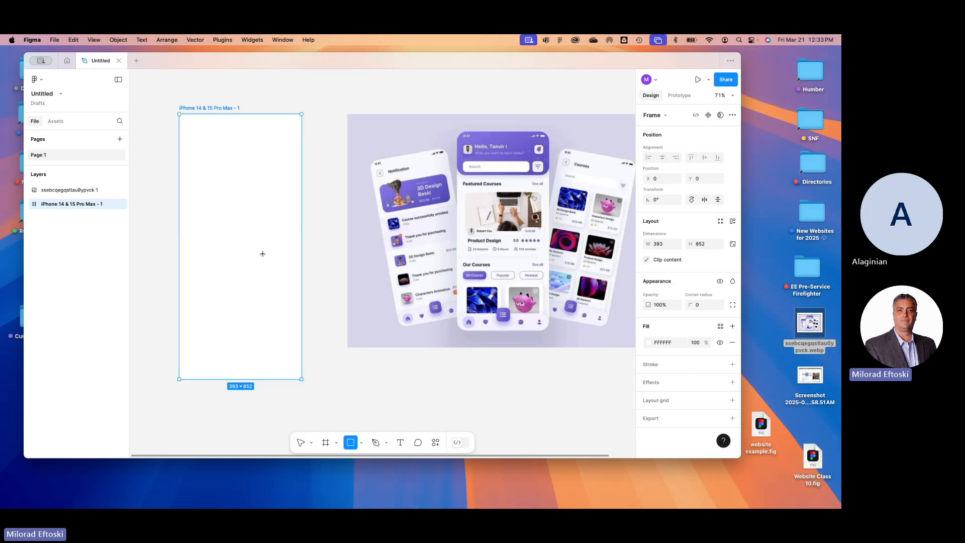
{"action": "left_click", "coordinate": [362, 442]}
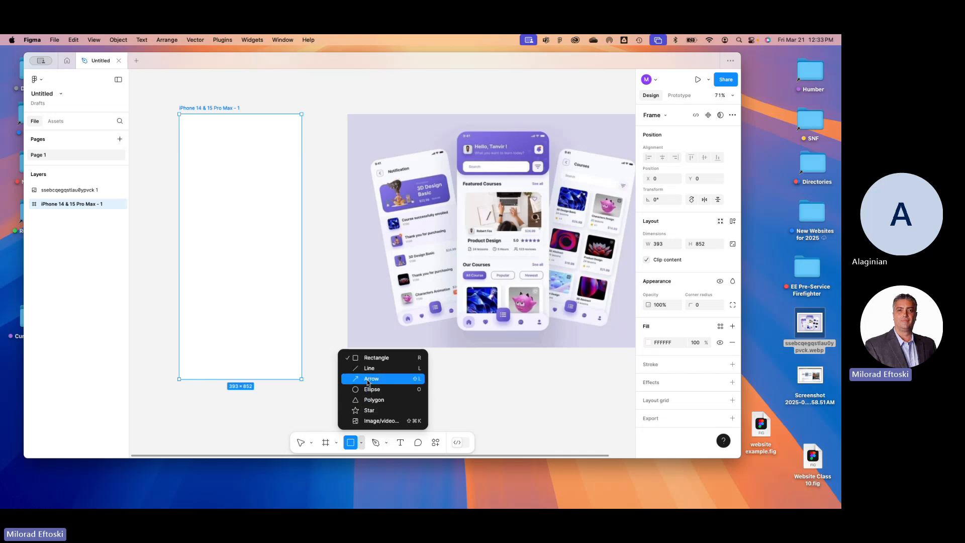
{"action": "left_click", "coordinate": [383, 444]}
{"action": "left_click", "coordinate": [386, 443]}
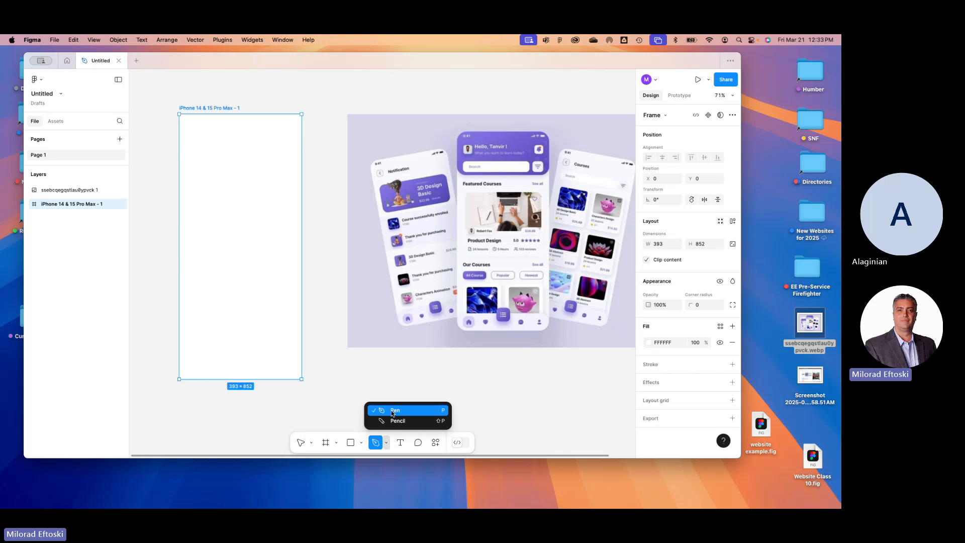
{"action": "left_click", "coordinate": [400, 443]}
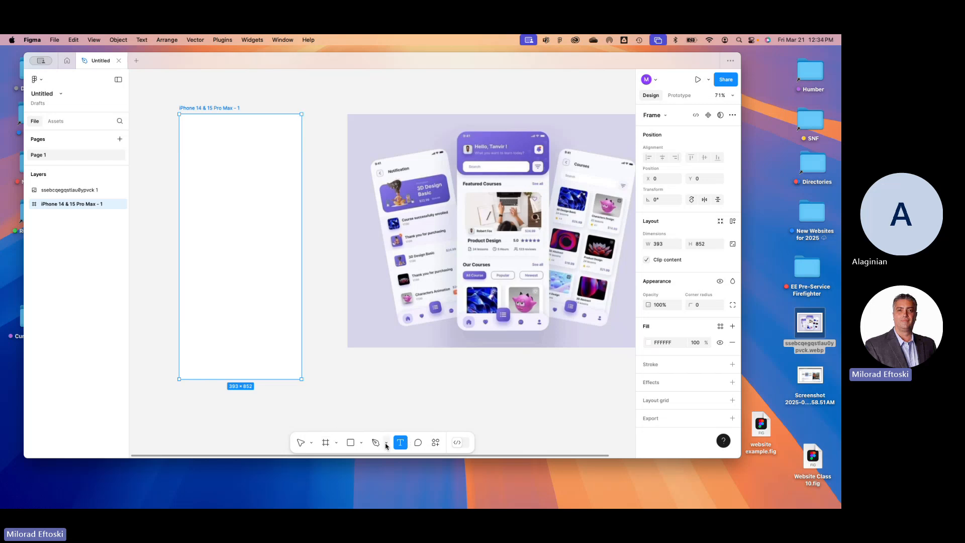
{"action": "left_click", "coordinate": [386, 443]}
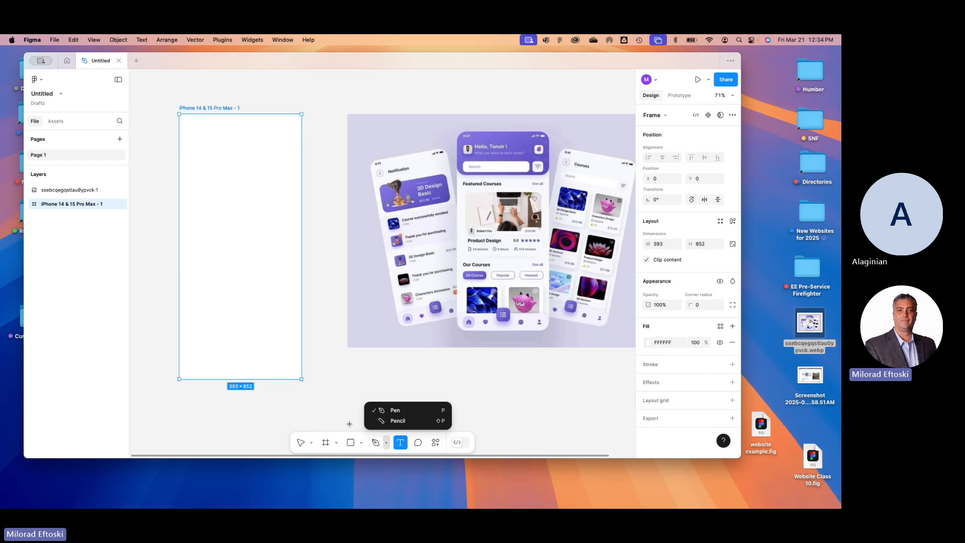
- Draw a full-width header rectangle about 393 × 118 at the top of the phone frame, trying taller and shorter heights
{"action": "left_click", "coordinate": [351, 442]}
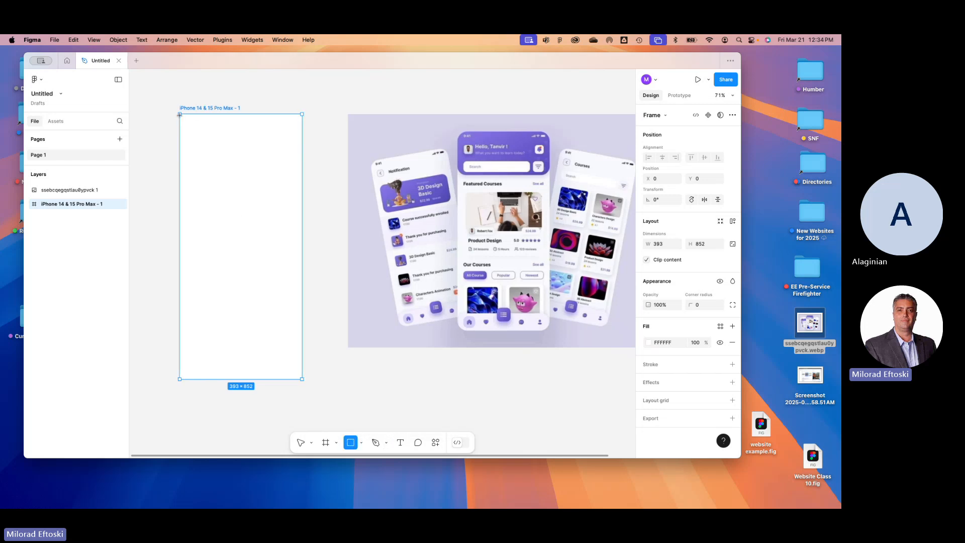
{"action": "mouse_move", "coordinate": [180, 115]}
{"action": "left_mouse_down"}
{"action": "mouse_move", "coordinate": [226, 145]}
{"action": "mouse_move", "coordinate": [300, 151]}
{"action": "left_mouse_up"}
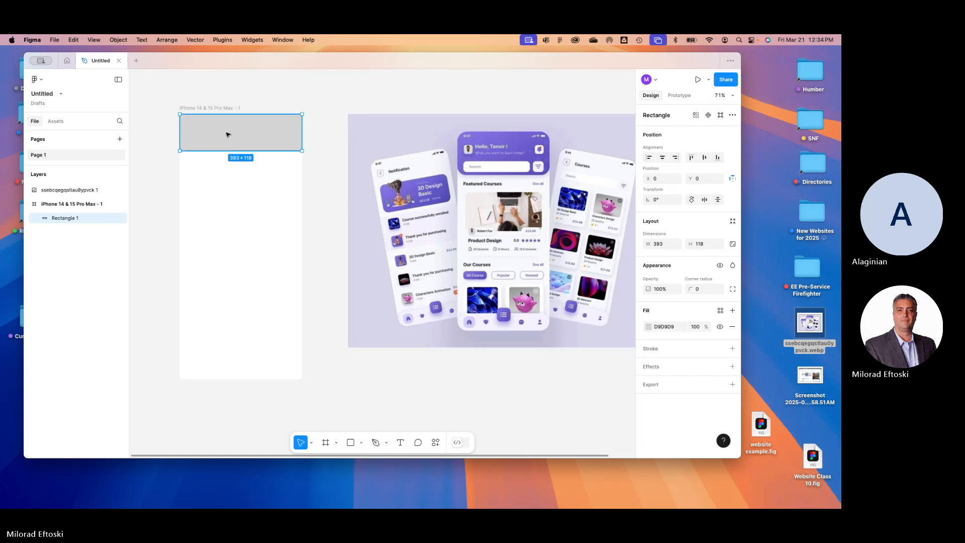
{"action": "mouse_move", "coordinate": [302, 150]}
{"action": "left_mouse_down"}
{"action": "mouse_move", "coordinate": [268, 158]}
{"action": "mouse_move", "coordinate": [302, 156]}
{"action": "left_mouse_up"}
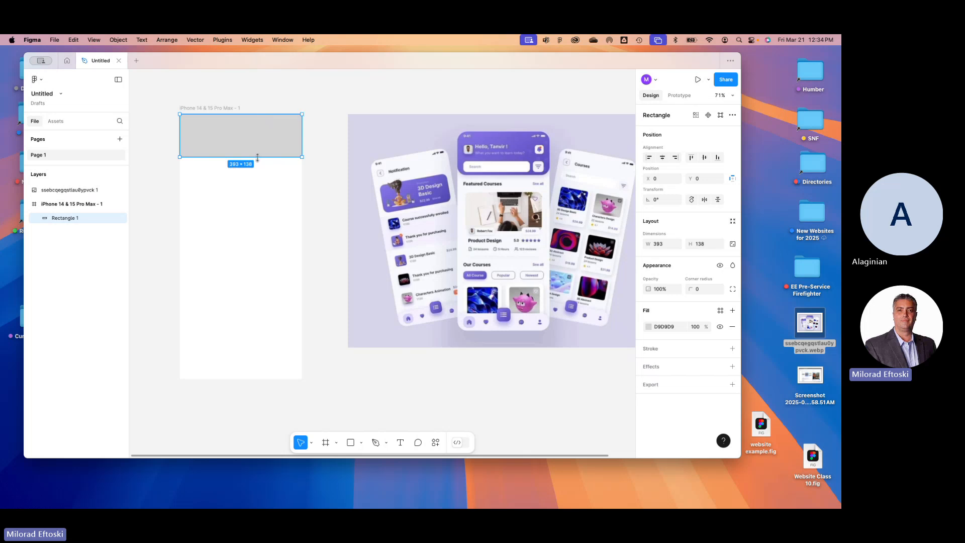
{"action": "mouse_move", "coordinate": [265, 156]}
{"action": "left_mouse_down"}
{"action": "mouse_move", "coordinate": [267, 180]}
{"action": "mouse_move", "coordinate": [268, 152]}
{"action": "left_mouse_up"}
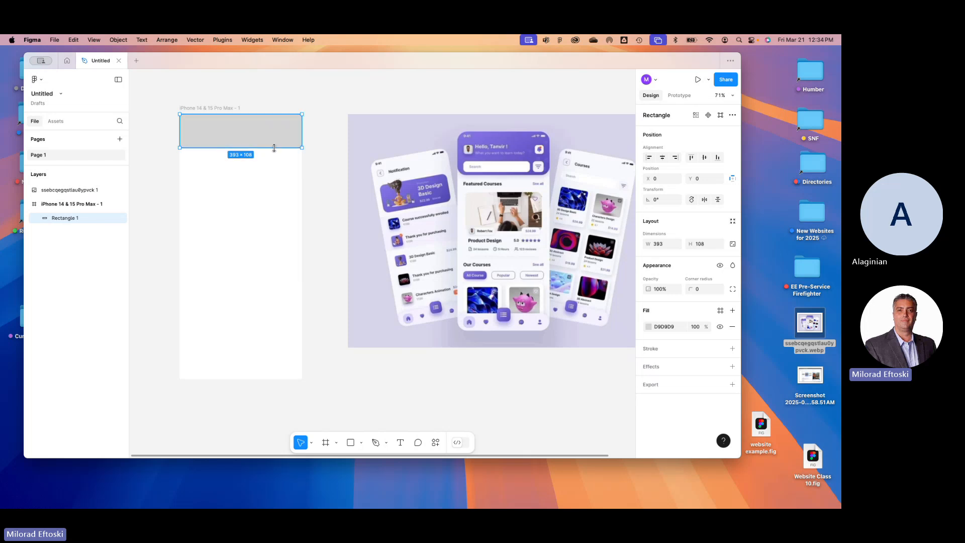
{"action": "mouse_move", "coordinate": [273, 152]}
{"action": "left_mouse_down"}
{"action": "mouse_move", "coordinate": [273, 168]}
{"action": "mouse_move", "coordinate": [275, 150]}
{"action": "left_mouse_up"}
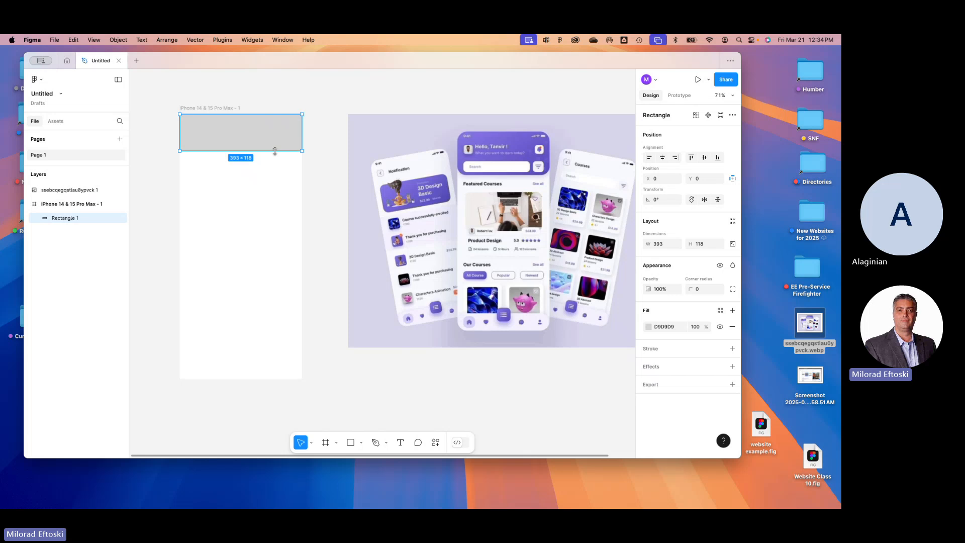
- Set the header rectangle's height to exactly 120
{"action": "left_click", "coordinate": [707, 245]}
{"action": "type", "text": "12"}
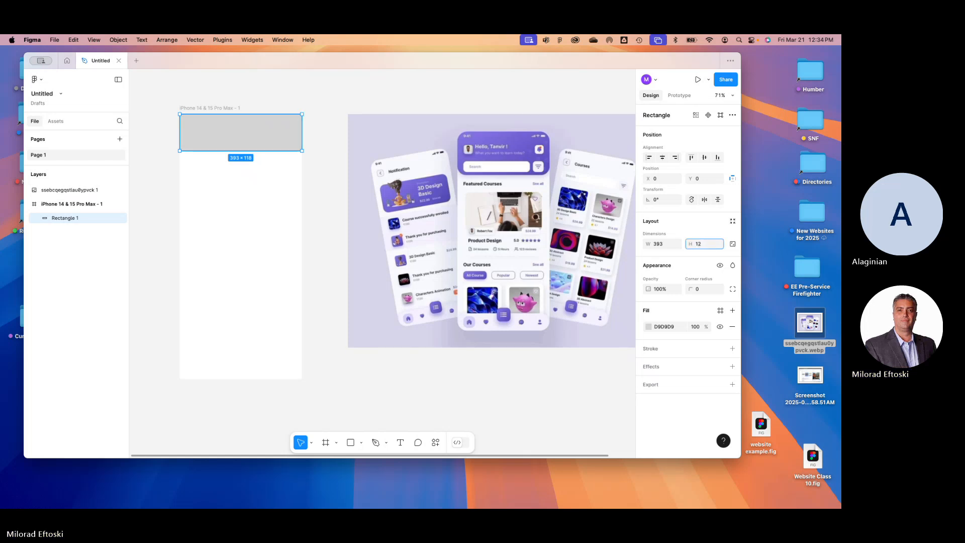
{"action": "type", "text": "0"}
{"action": "key", "text": "Return"}
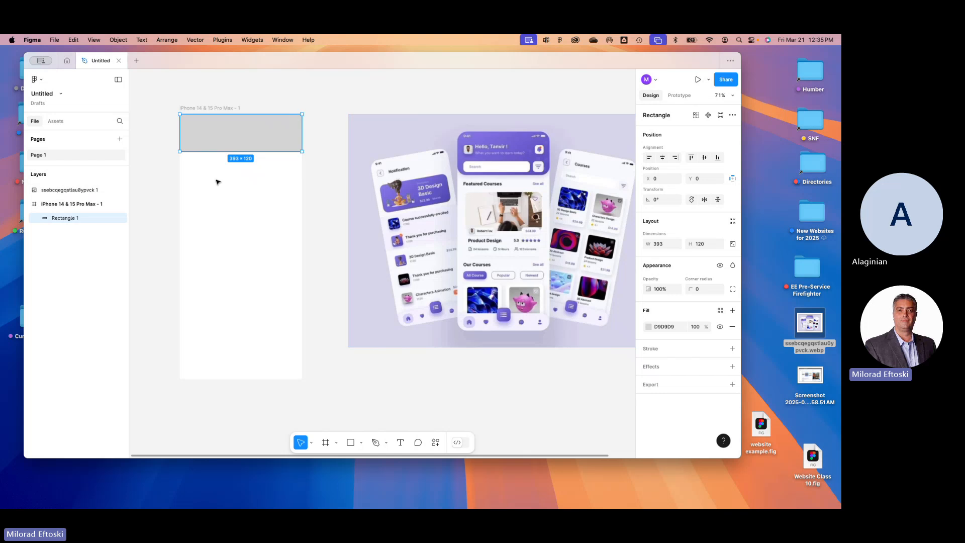
{"action": "left_click", "coordinate": [238, 201]}
{"action": "left_click", "coordinate": [227, 140]}
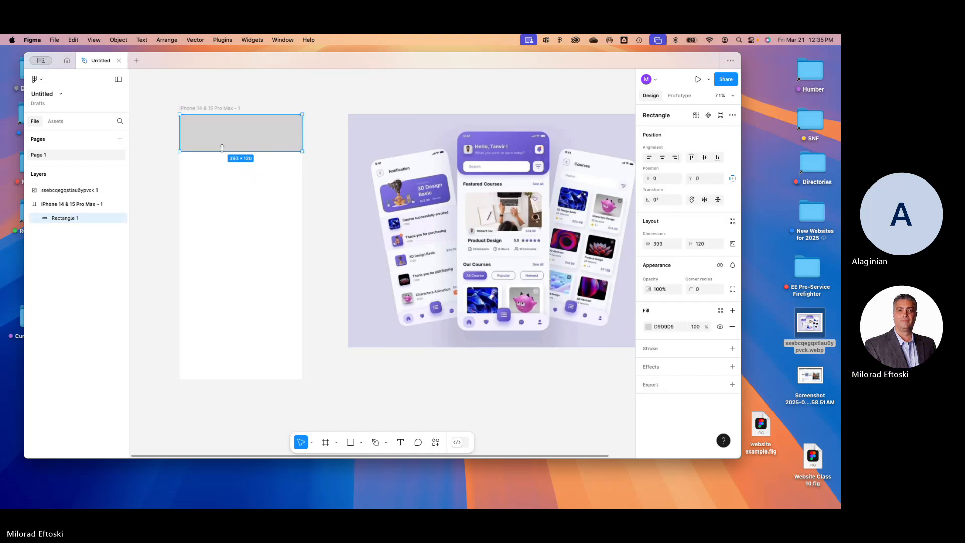
- Try selecting the header rectangle's two bottom corner points in vector editing
{"action": "scroll", "coordinate": [221, 148], "scroll_direction": "up", "scroll_amount": 1}
{"action": "scroll", "coordinate": [194, 160], "scroll_direction": "up", "scroll_amount": 5}
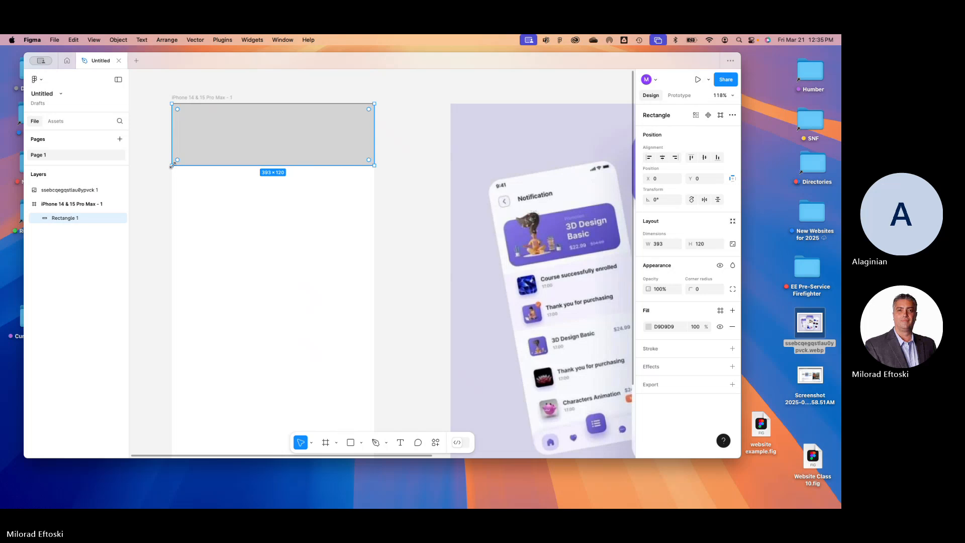
{"action": "double_click", "coordinate": [207, 158]}
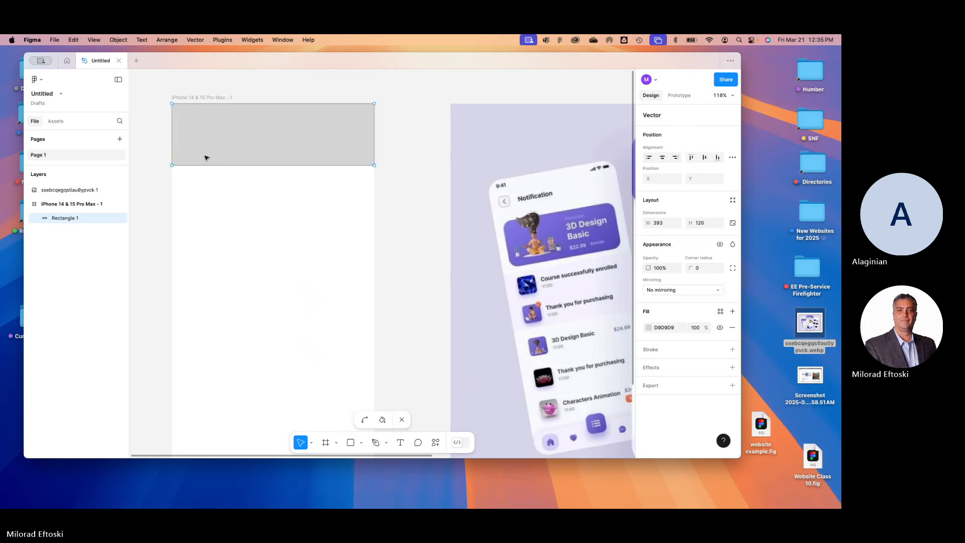
{"action": "left_click", "coordinate": [172, 166]}
{"action": "left_click", "coordinate": [375, 165], "text": "shift"}
{"action": "key", "text": "Escape"}
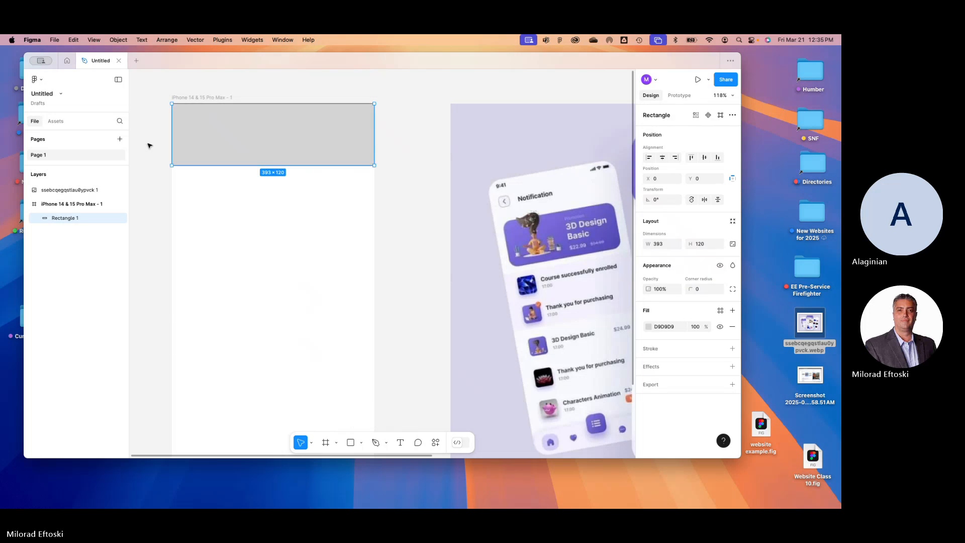
- Try rounding all four header rectangle corners together to radii of 26, 52 and 40, undoing each attempt
{"action": "mouse_move", "coordinate": [179, 161]}
{"action": "scroll", "coordinate": [189, 161], "scroll_direction": "up", "scroll_amount": 1}
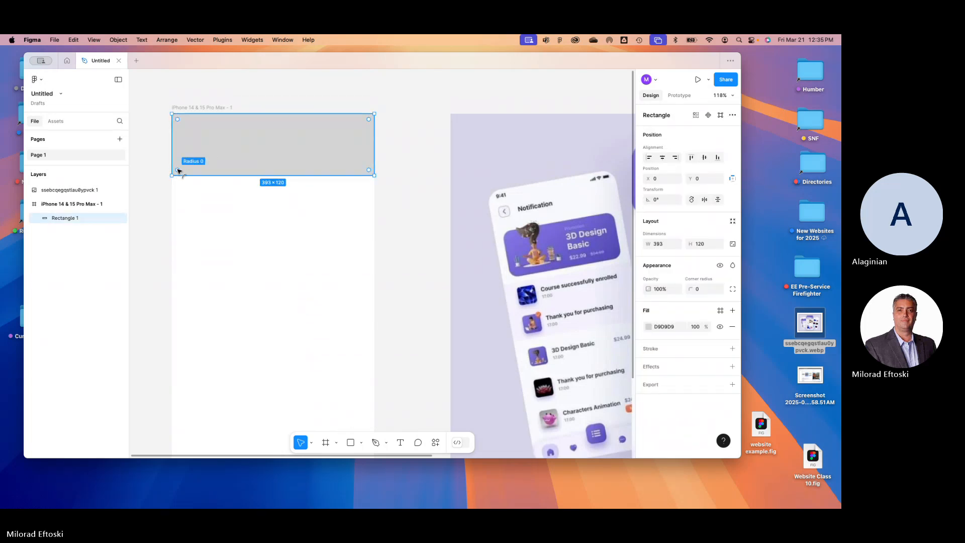
{"action": "left_click_drag", "start_coordinate": [178, 171], "coordinate": [189, 165]}
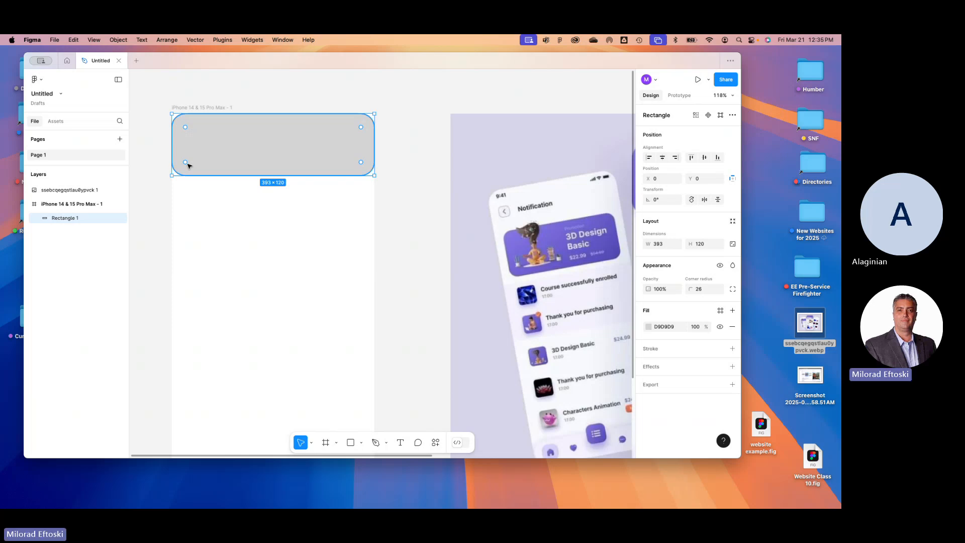
{"action": "key", "text": "super+z"}
{"action": "left_click", "coordinate": [211, 229]}
{"action": "left_click", "coordinate": [219, 167]}
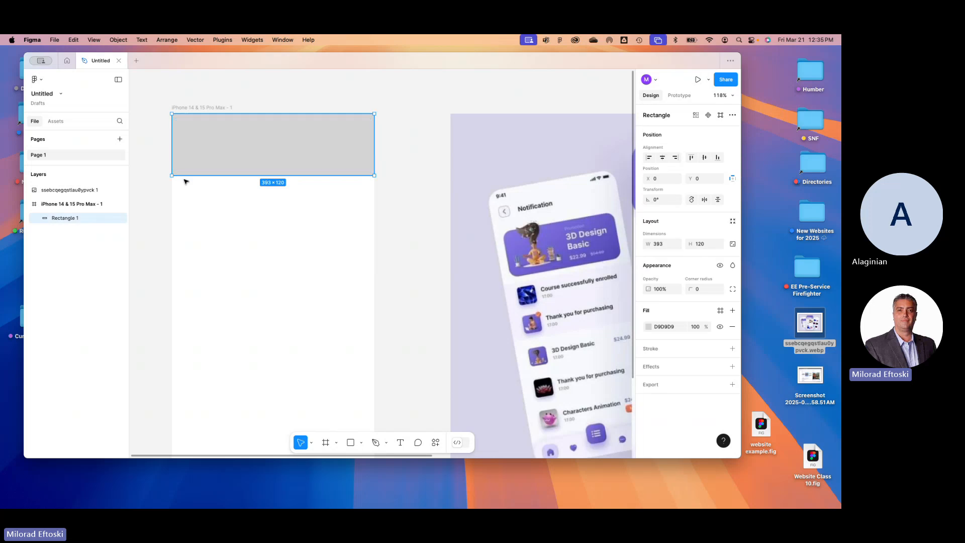
{"action": "left_click_drag", "start_coordinate": [180, 171], "coordinate": [208, 159]}
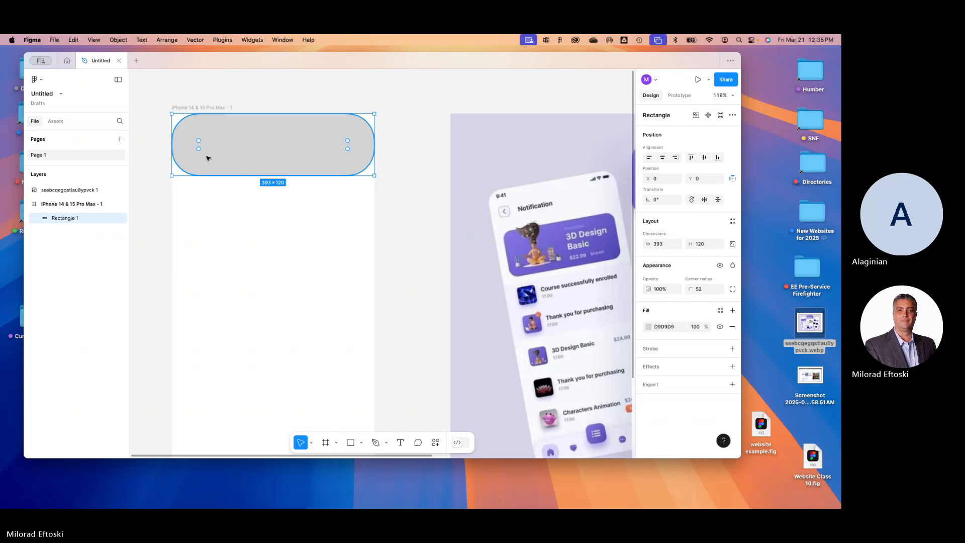
{"action": "key", "text": "super+z"}
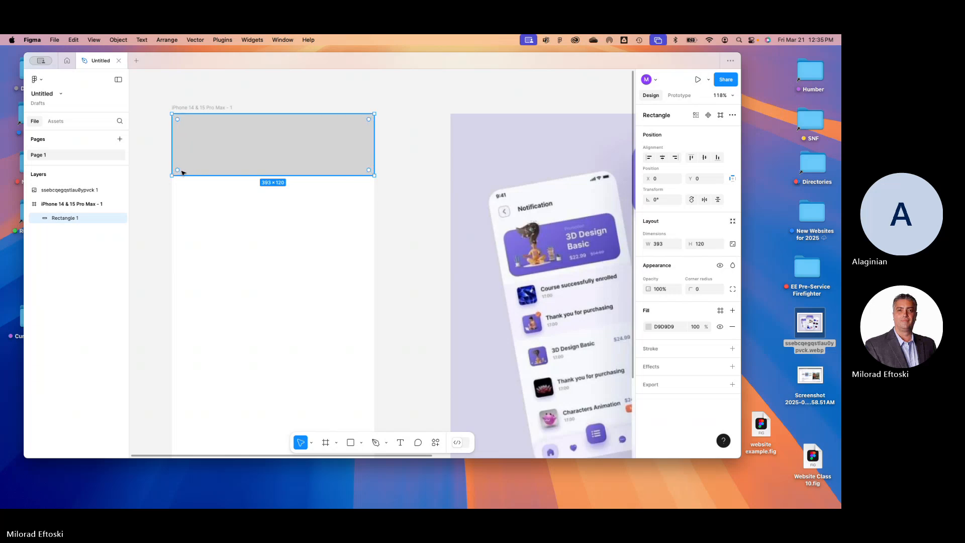
{"action": "left_click_drag", "start_coordinate": [179, 170], "coordinate": [196, 163]}
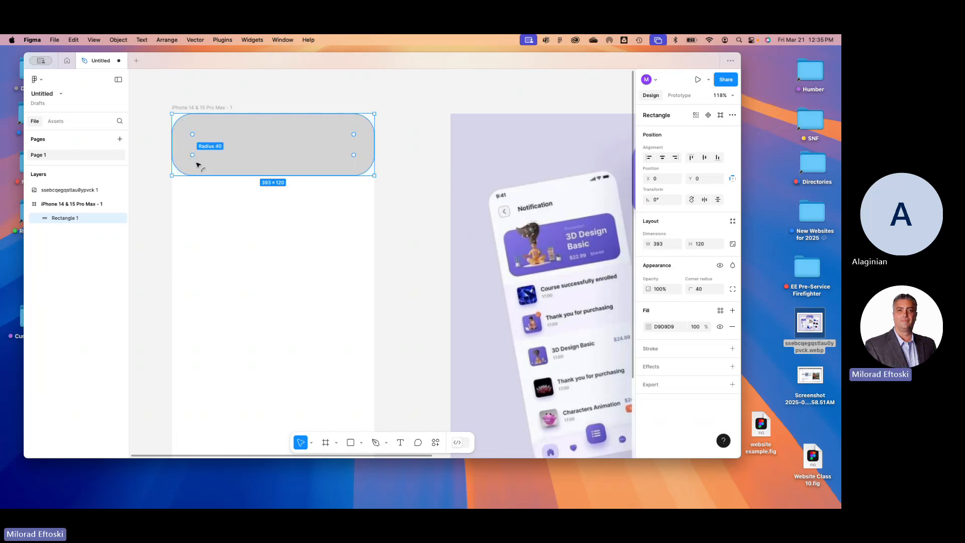
{"action": "key", "text": "super+z"}
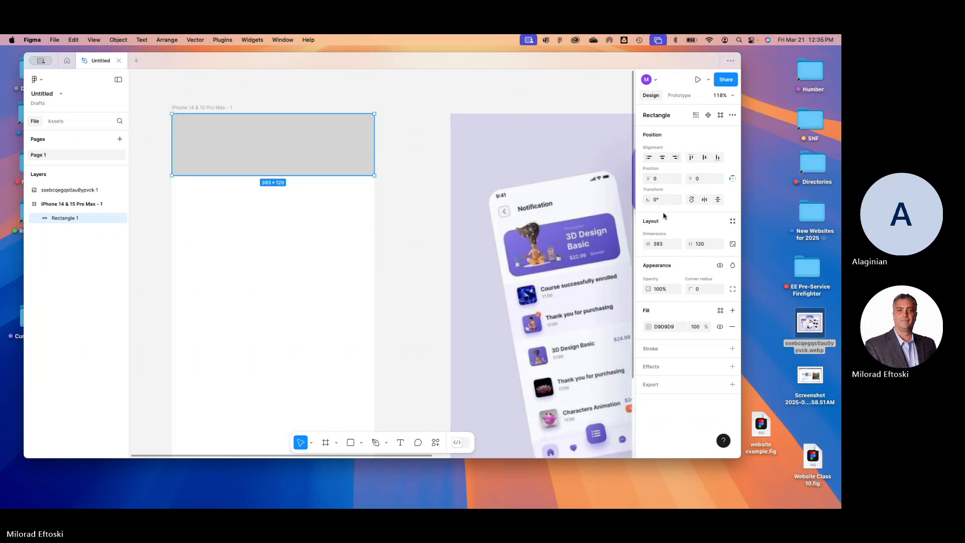
- Round only the header rectangle's bottom left and bottom right corners with individual radii of 25
{"action": "left_click", "coordinate": [701, 289]}
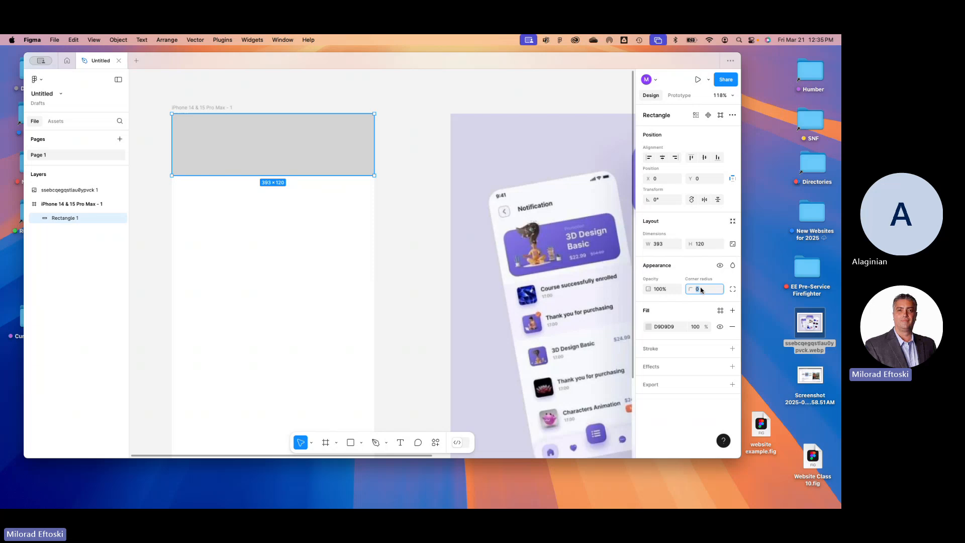
{"action": "left_click", "coordinate": [732, 289]}
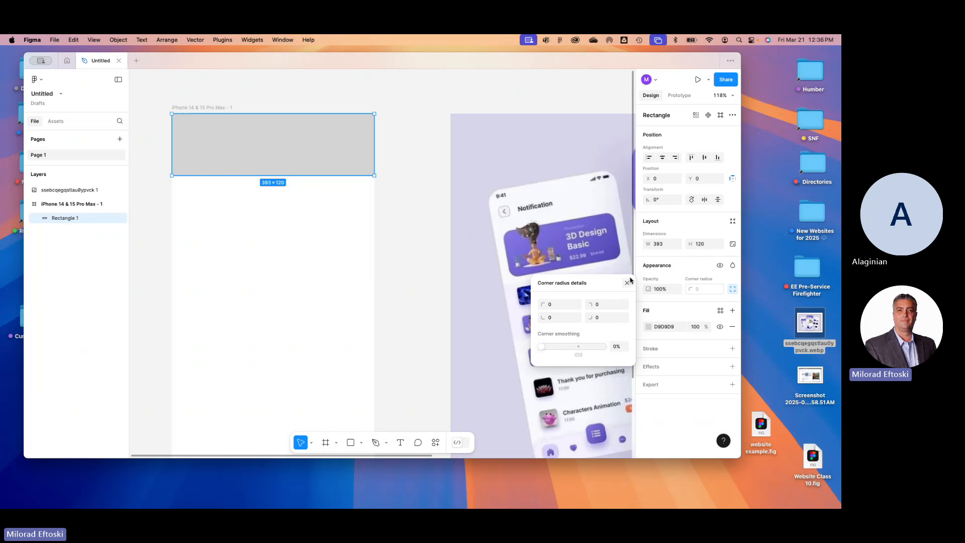
{"action": "left_click", "coordinate": [559, 322]}
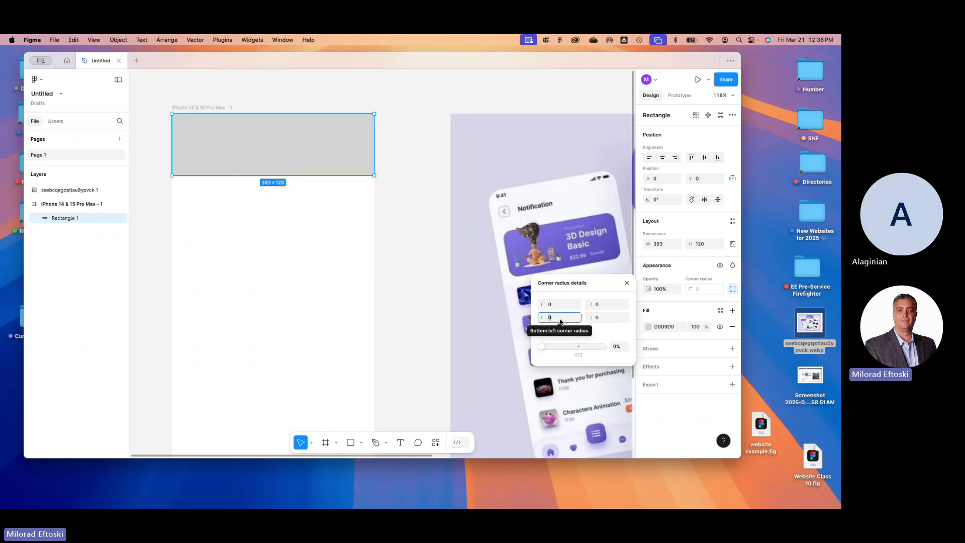
{"action": "type", "text": "25"}
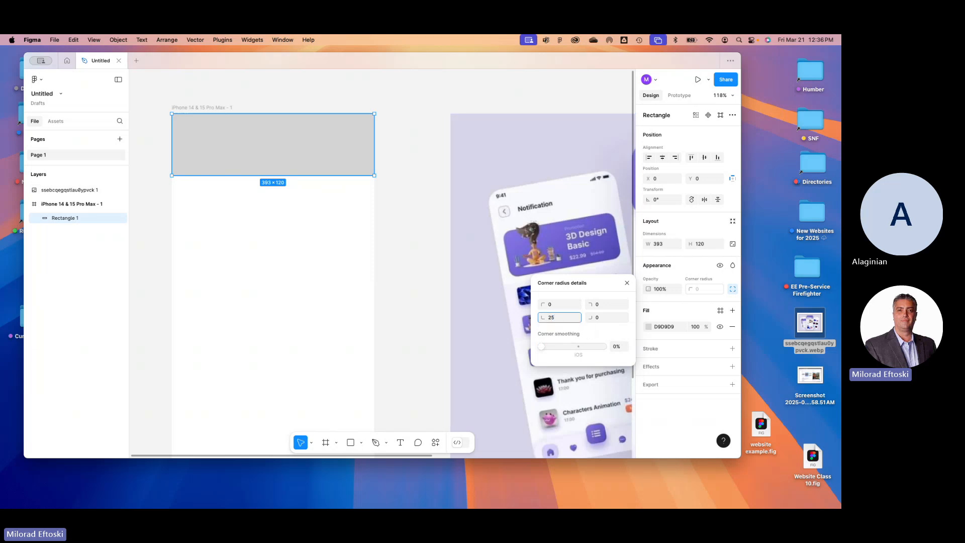
{"action": "left_click", "coordinate": [584, 317]}
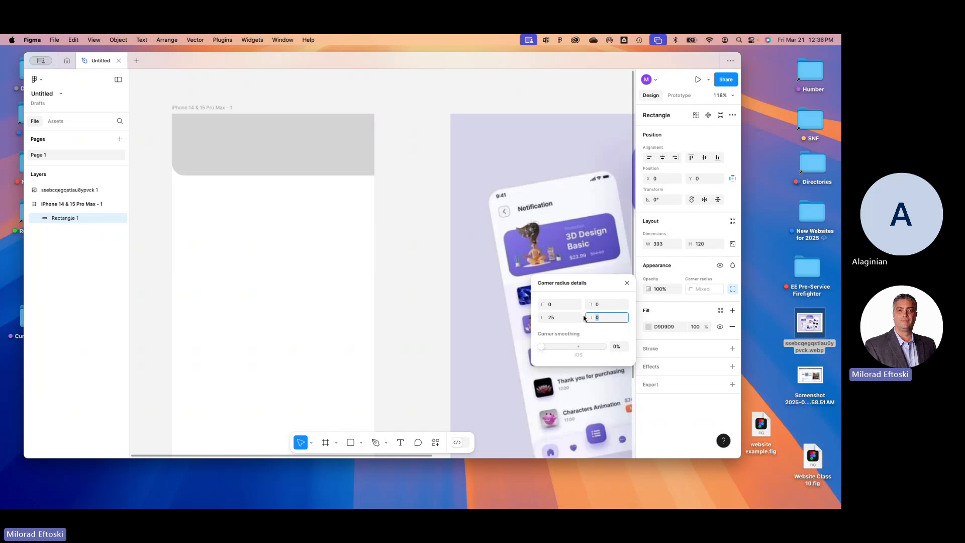
{"action": "type", "text": "25"}
{"action": "key", "text": "Return"}
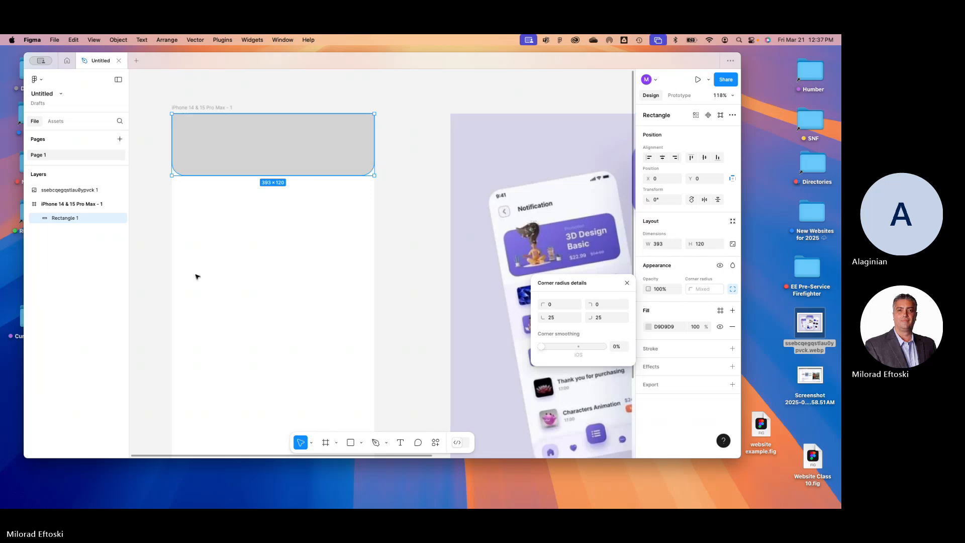
{"action": "left_click", "coordinate": [251, 264]}
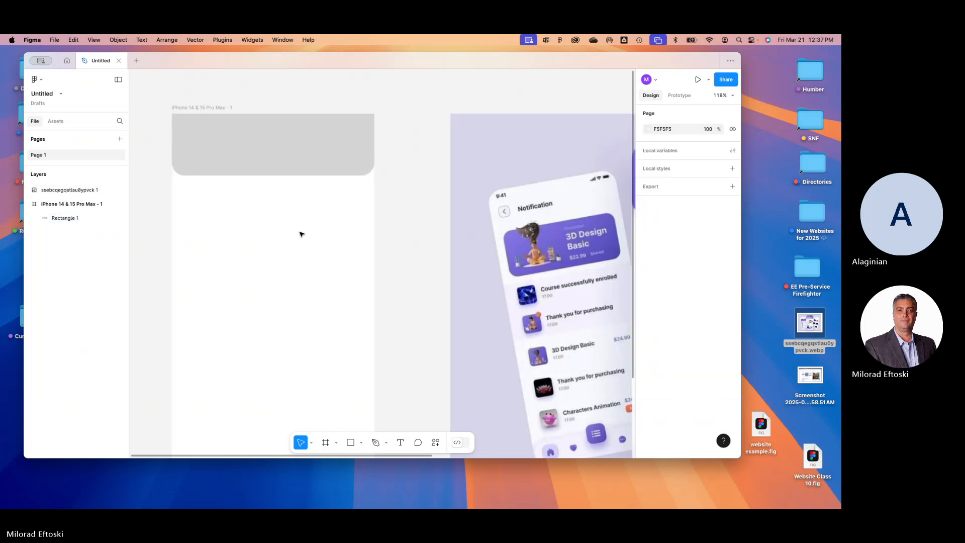
- Draw a near-square rectangle about 73 × 71 inside the left end of the phone frame's header
{"action": "scroll", "coordinate": [306, 234], "scroll_direction": "down", "scroll_amount": 5}
{"action": "left_click_drag", "start_coordinate": [306, 234], "coordinate": [273, 210]}
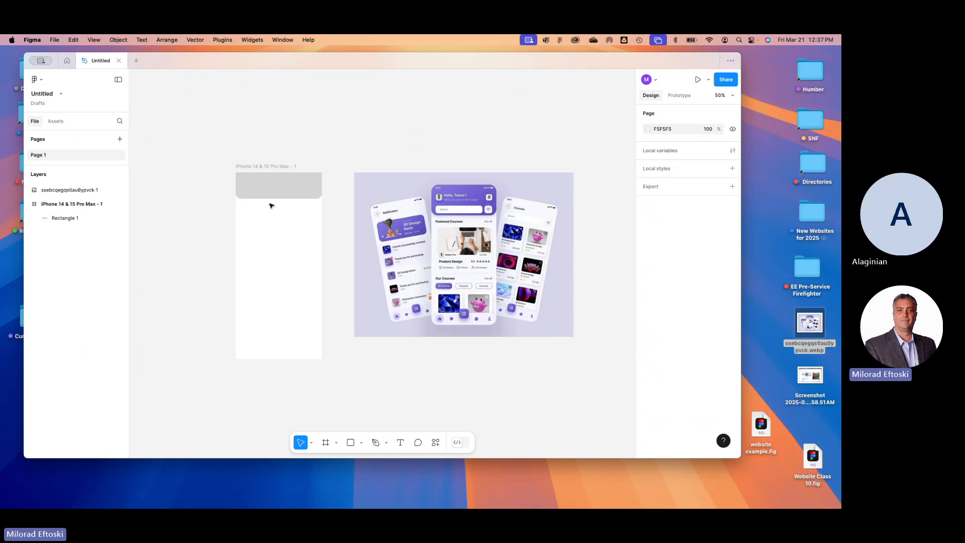
{"action": "scroll", "coordinate": [272, 206], "scroll_direction": "up", "scroll_amount": 2}
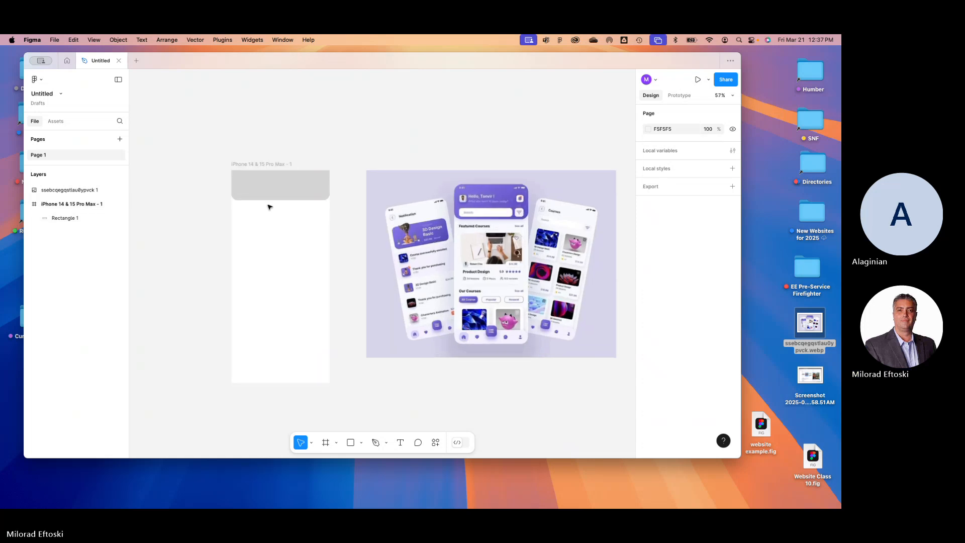
{"action": "scroll", "coordinate": [276, 211], "scroll_direction": "up", "scroll_amount": 2}
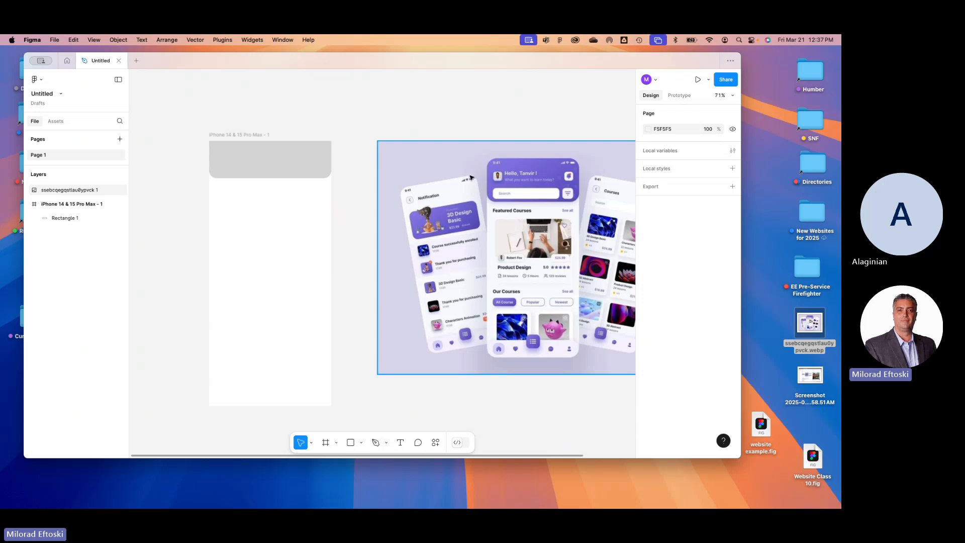
{"action": "left_click", "coordinate": [347, 444]}
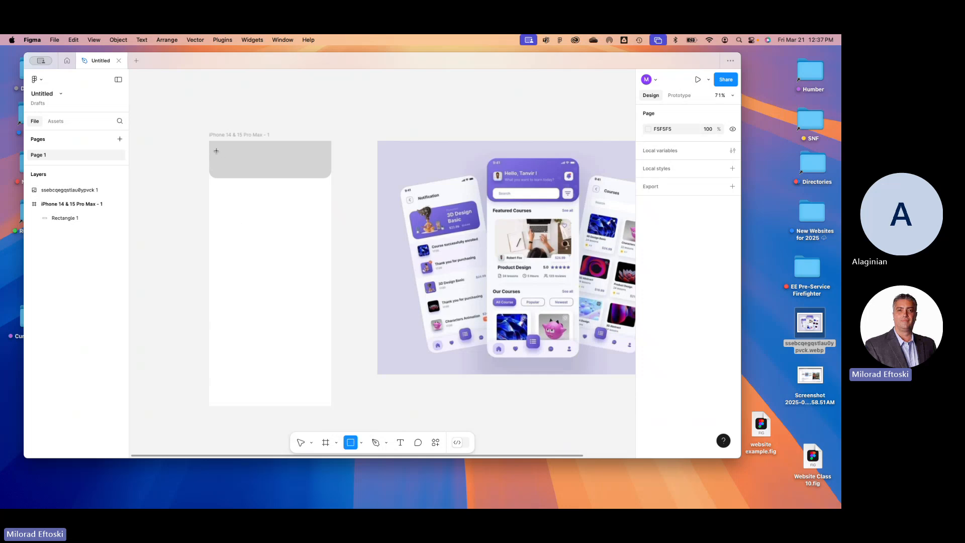
{"action": "left_click_drag", "start_coordinate": [216, 150], "coordinate": [239, 172]}
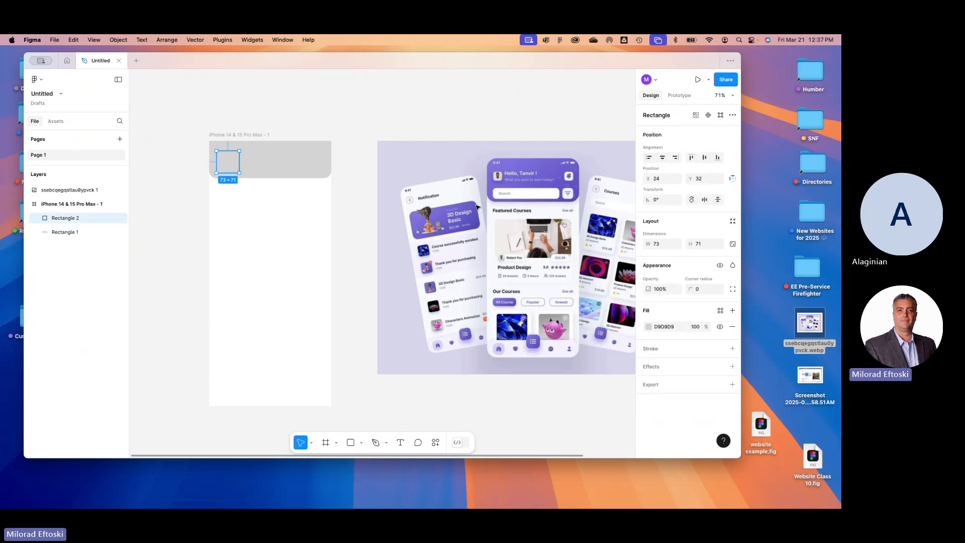
- Fill the small header square with the darker grey ACAAAA and move it to X 31, Y 24
{"action": "left_click", "coordinate": [648, 327]}
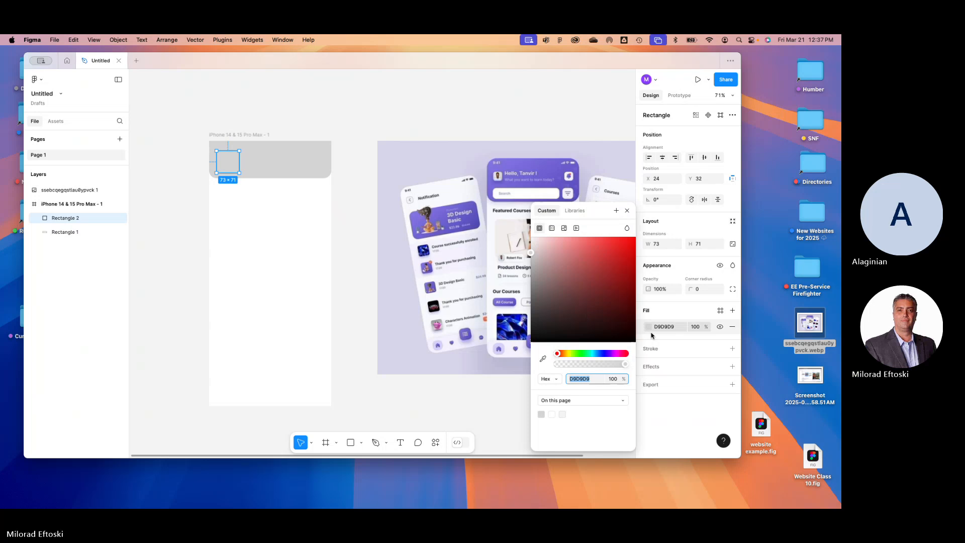
{"action": "left_click_drag", "start_coordinate": [533, 262], "coordinate": [532, 274]}
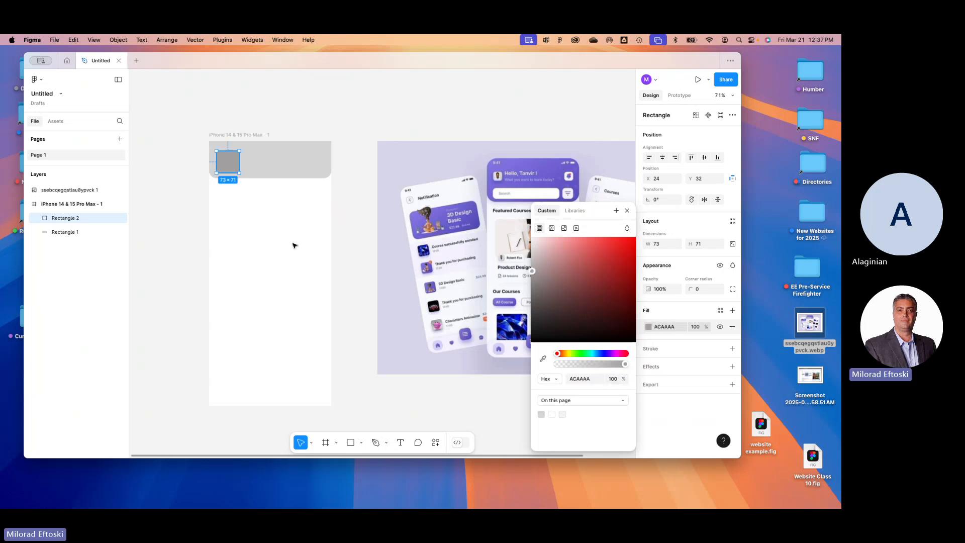
{"action": "left_click", "coordinate": [271, 243]}
{"action": "left_click_drag", "start_coordinate": [236, 167], "coordinate": [238, 164]}
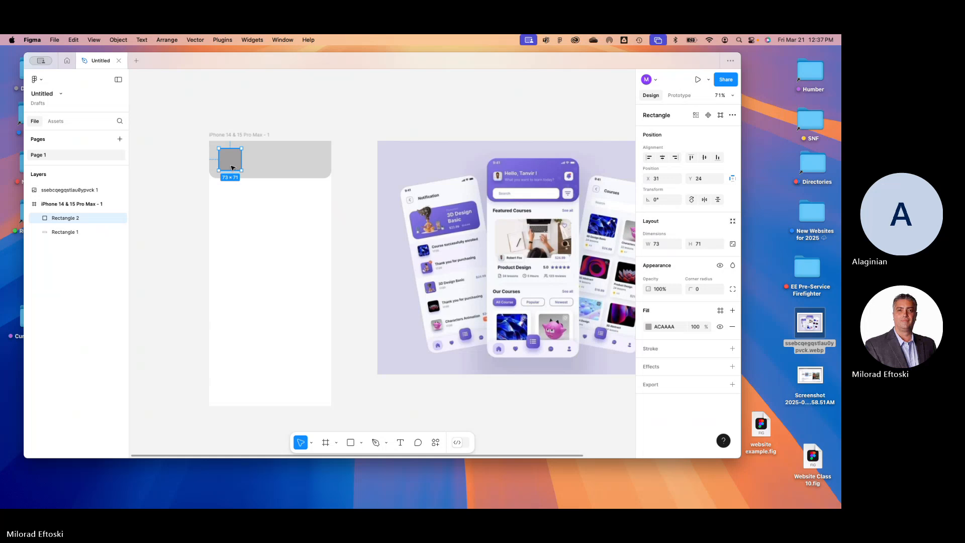
- Try moving the small square's top right corner point inward in vector editing, then undo it and leave vector editing
{"action": "double_click", "coordinate": [234, 169]}
{"action": "scroll", "coordinate": [231, 159], "scroll_direction": "up", "scroll_amount": 3}
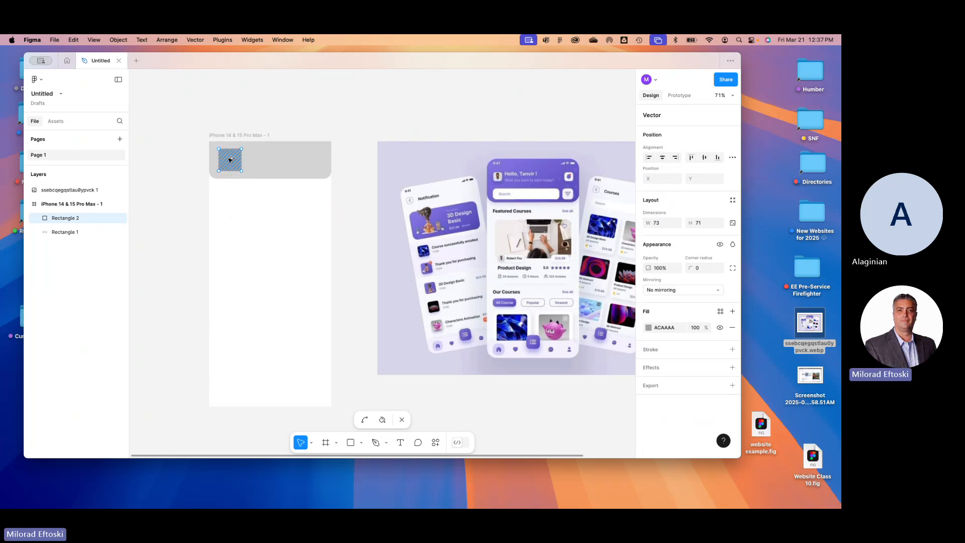
{"action": "scroll", "coordinate": [231, 259], "scroll_direction": "up", "scroll_amount": 1}
{"action": "scroll", "coordinate": [230, 258], "scroll_direction": "up", "scroll_amount": 5}
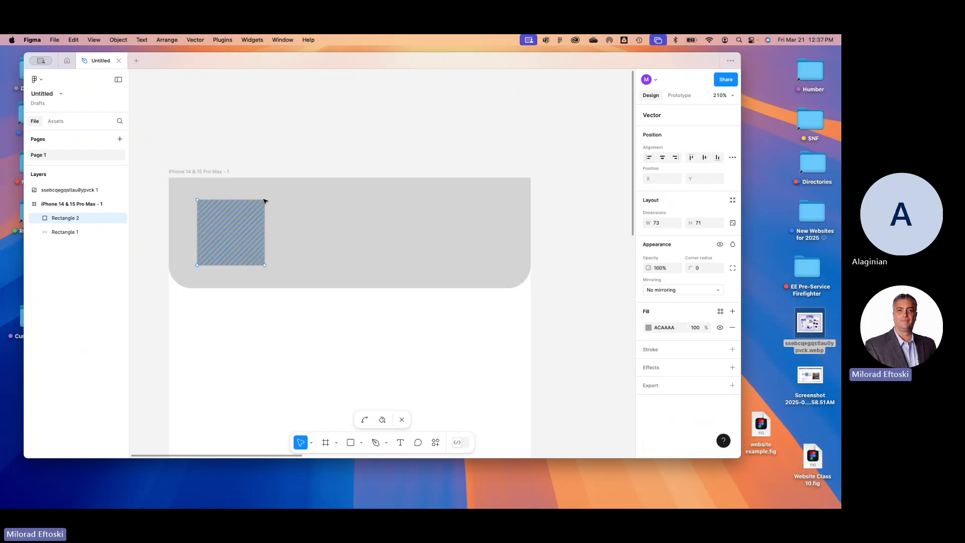
{"action": "left_click_drag", "start_coordinate": [265, 201], "coordinate": [255, 216]}
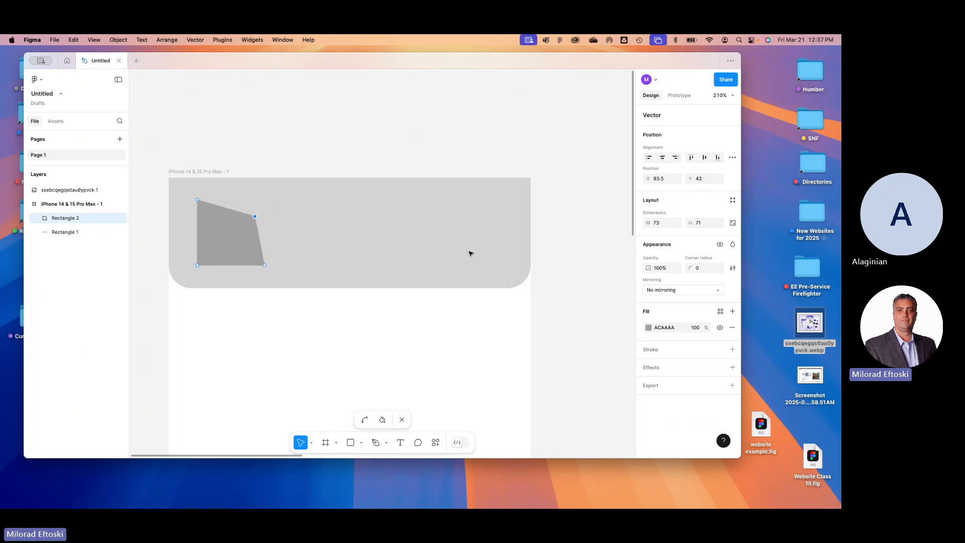
{"action": "key", "text": "super+z"}
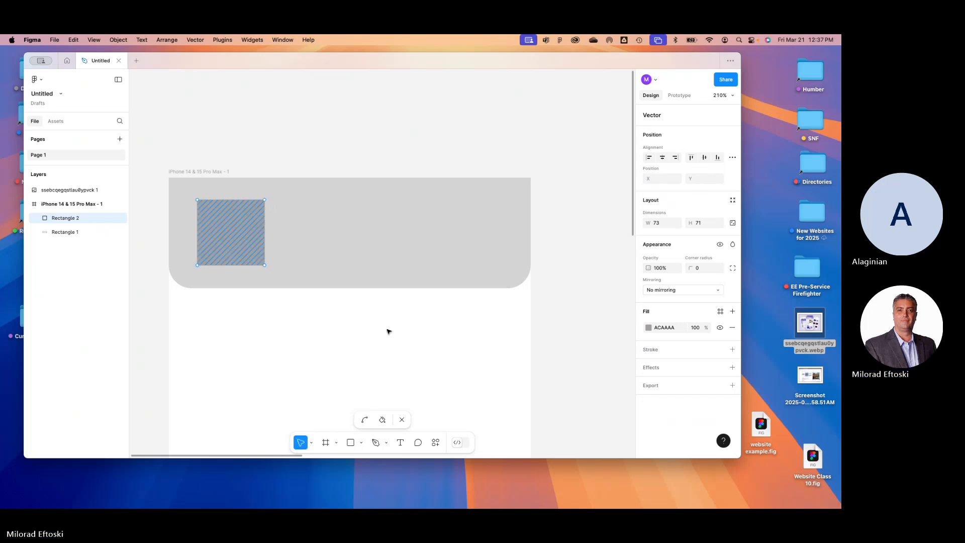
{"action": "key", "text": "Escape"}
{"action": "key", "text": "Escape"}
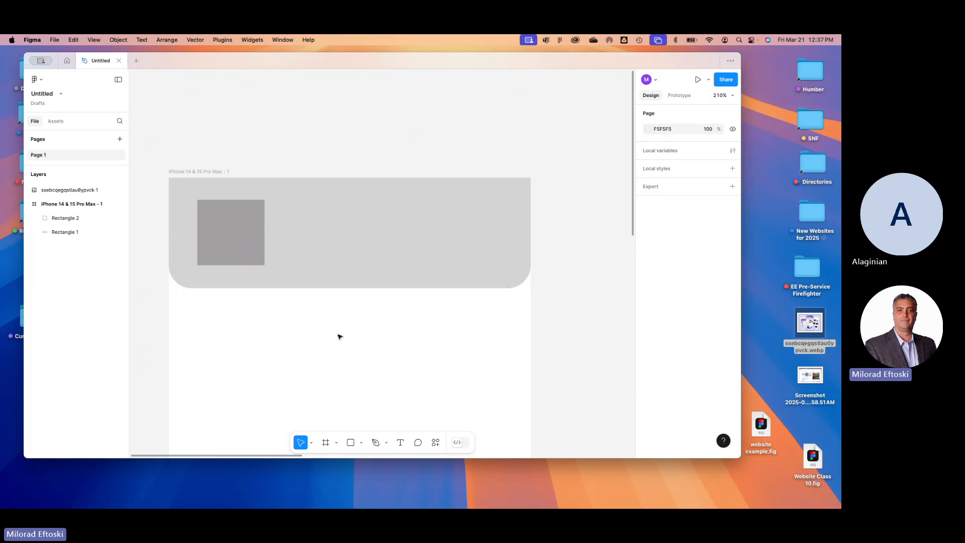
- Round all four corners of the small header square to a radius of 15
{"action": "left_click", "coordinate": [243, 243]}
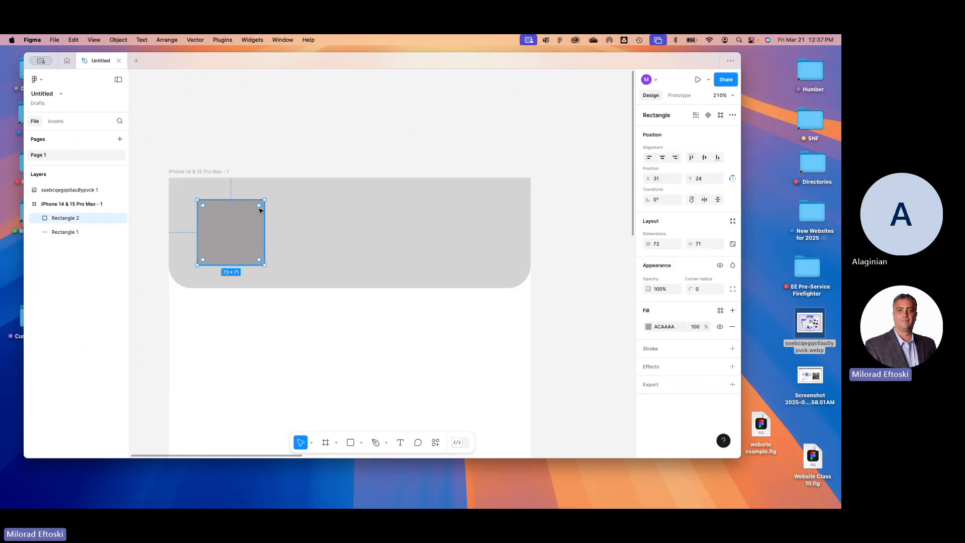
{"action": "left_click_drag", "start_coordinate": [259, 209], "coordinate": [249, 217]}
{"action": "left_click", "coordinate": [340, 338]}
- Try pulling the rounded square's top right corner point outward in vector editing, undo it and leave vector editing
{"action": "left_click", "coordinate": [244, 240]}
{"action": "double_click", "coordinate": [245, 236]}
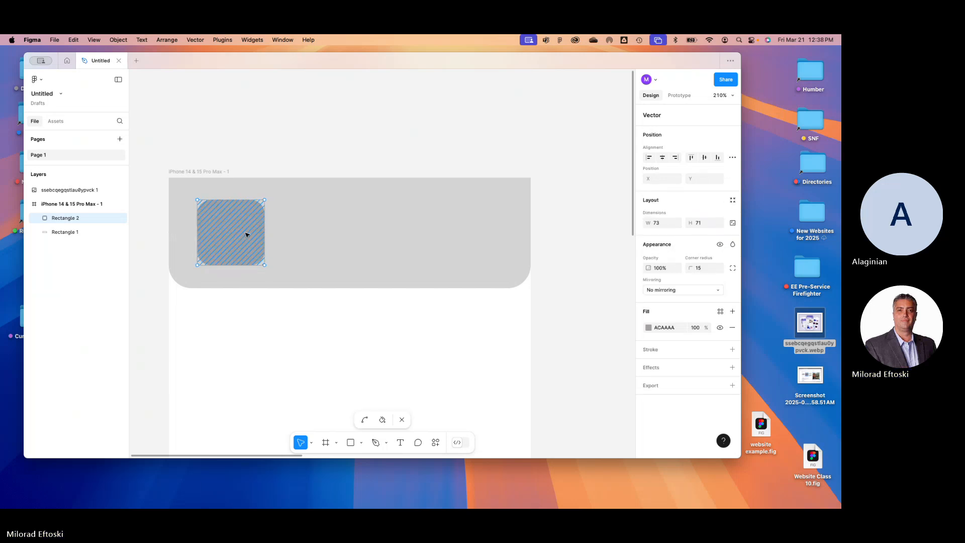
{"action": "left_click_drag", "start_coordinate": [265, 201], "coordinate": [284, 186]}
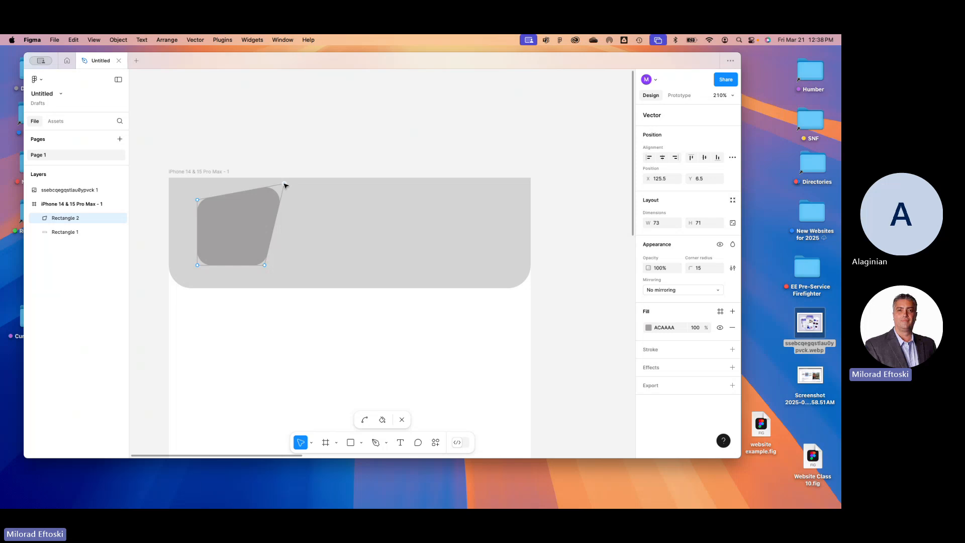
{"action": "left_click", "coordinate": [276, 129]}
{"action": "key", "text": "super+z"}
{"action": "key", "text": "super+z"}
{"action": "scroll", "coordinate": [259, 133], "scroll_direction": "left", "scroll_amount": 1}
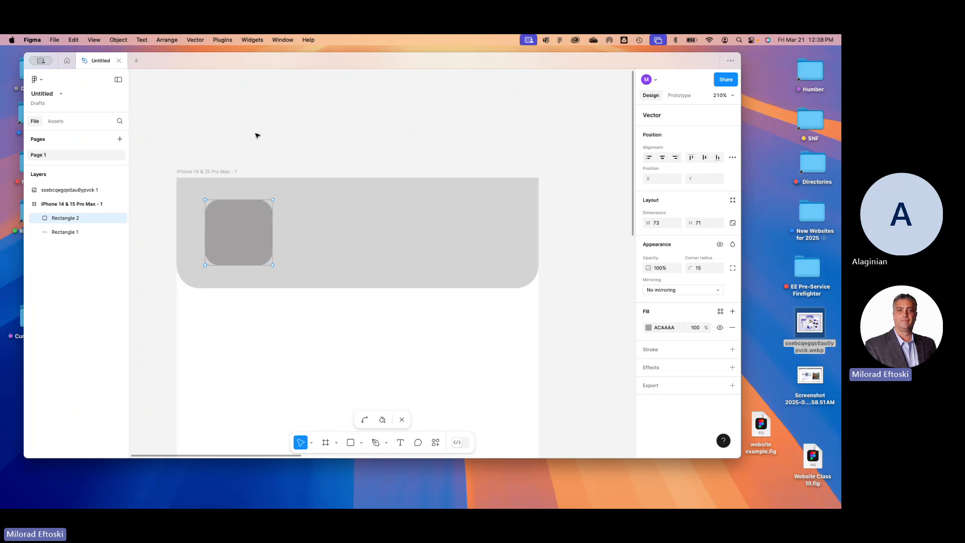
{"action": "key", "text": "Escape"}
{"action": "left_click", "coordinate": [325, 146]}
- Add a header greeting beside the rounded square, reading "Hello," followed by a first name and an exclamation mark
{"action": "scroll", "coordinate": [361, 134], "scroll_direction": "left", "scroll_amount": 3}
{"action": "scroll", "coordinate": [361, 133], "scroll_direction": "down", "scroll_amount": 2}
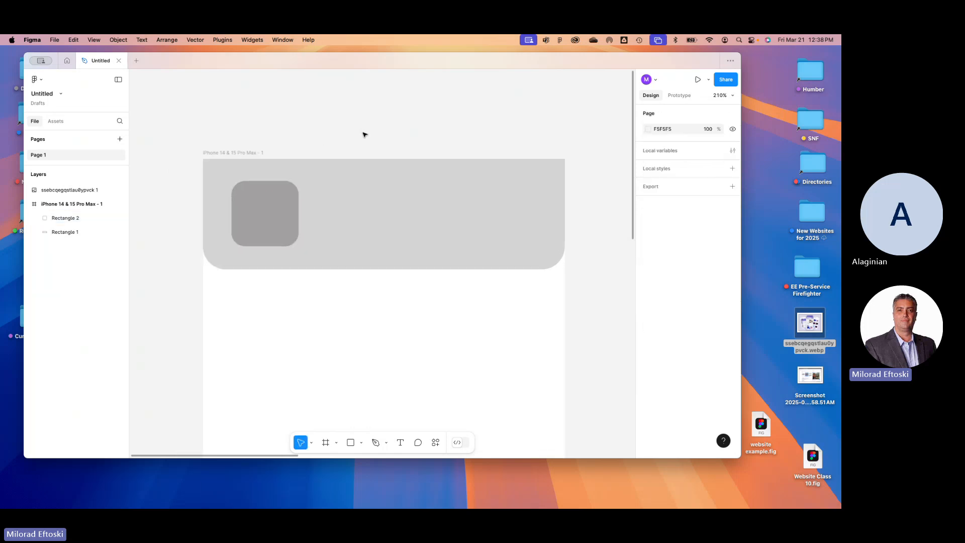
{"action": "key", "text": "super+minus"}
{"action": "key", "text": "super+minus"}
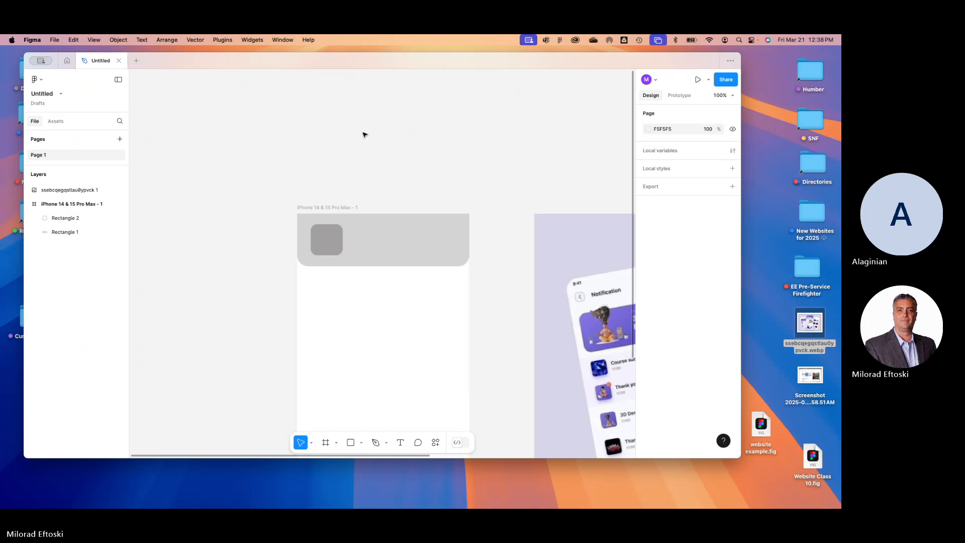
{"action": "left_click_drag", "start_coordinate": [417, 185], "coordinate": [320, 174]}
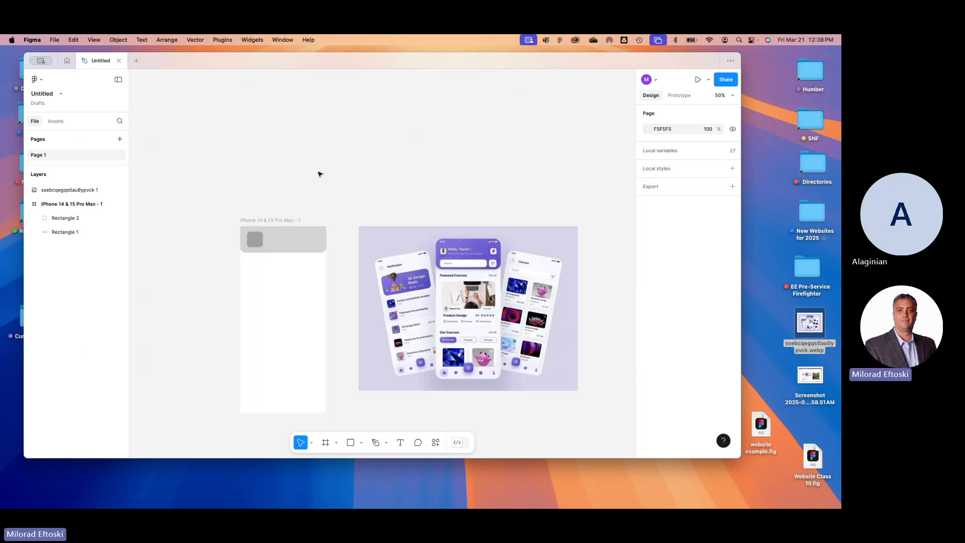
{"action": "key", "text": "super+plus"}
{"action": "left_click_drag", "start_coordinate": [387, 221], "coordinate": [472, 187]}
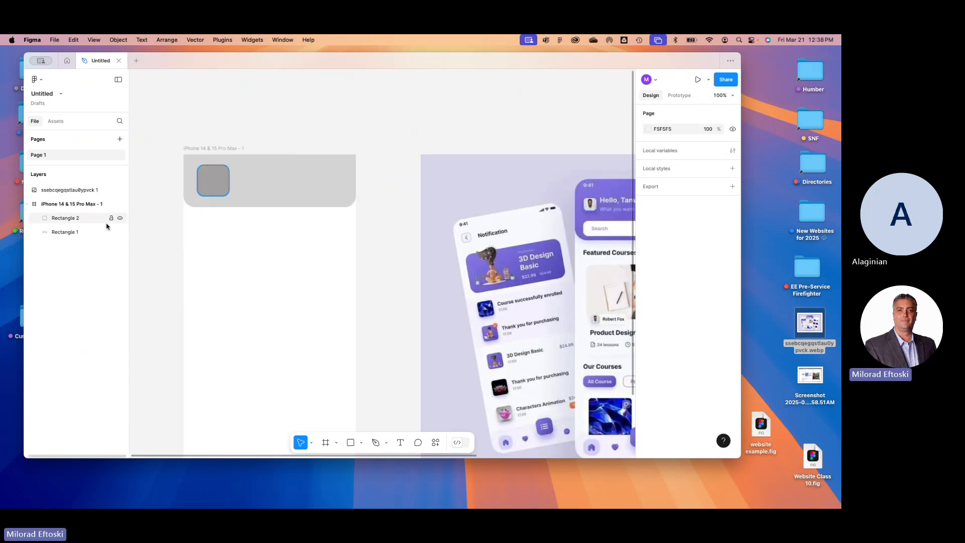
{"action": "left_click", "coordinate": [395, 440]}
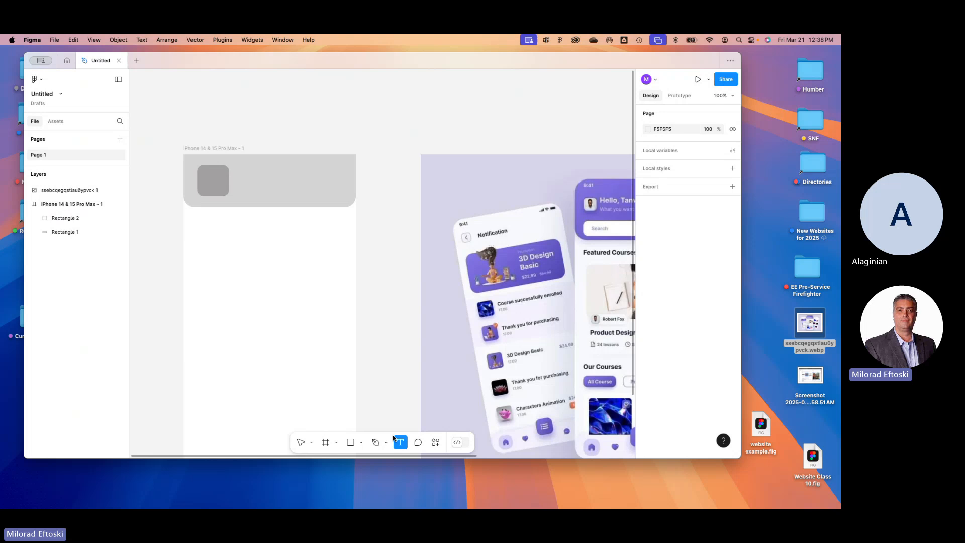
{"action": "left_click", "coordinate": [243, 172]}
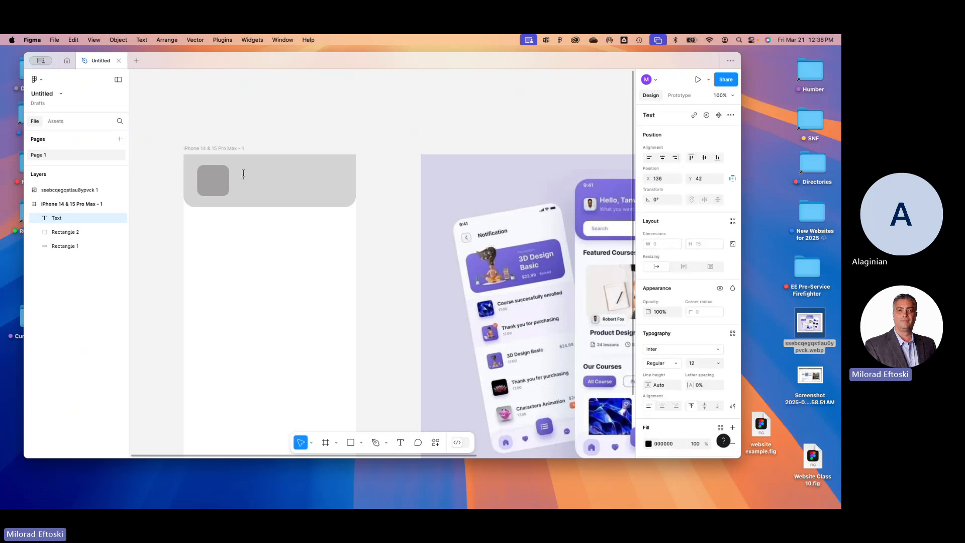
{"action": "scroll", "coordinate": [252, 184], "scroll_direction": "right", "scroll_amount": 1}
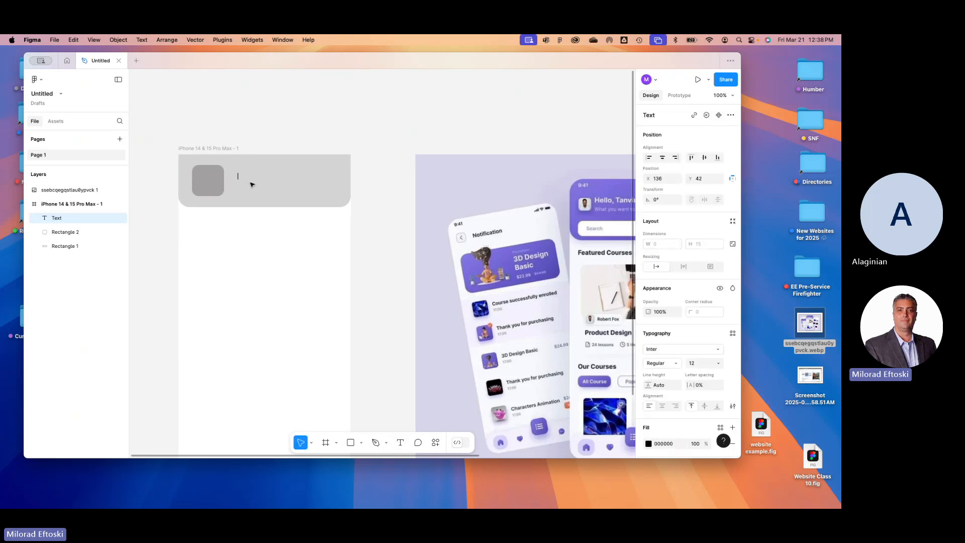
{"action": "type", "text": "Hello"}
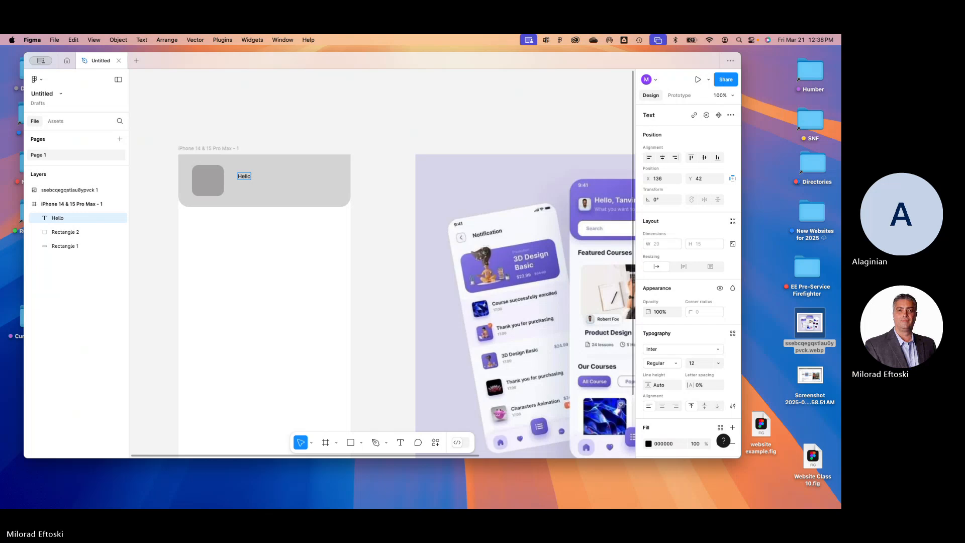
{"action": "scroll", "coordinate": [283, 220], "scroll_direction": "down", "scroll_amount": 3}
{"action": "scroll", "coordinate": [283, 219], "scroll_direction": "right", "scroll_amount": 2}
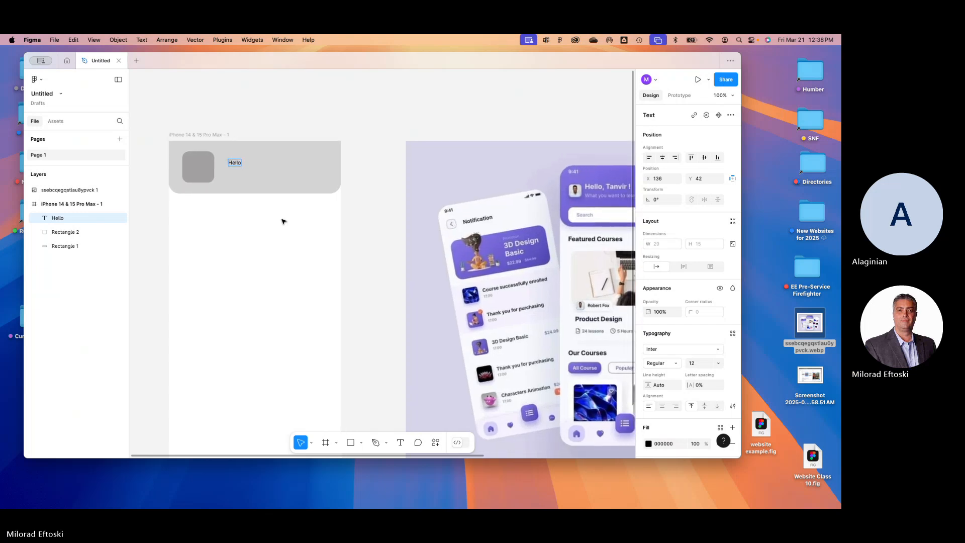
{"action": "type", "text": ","}
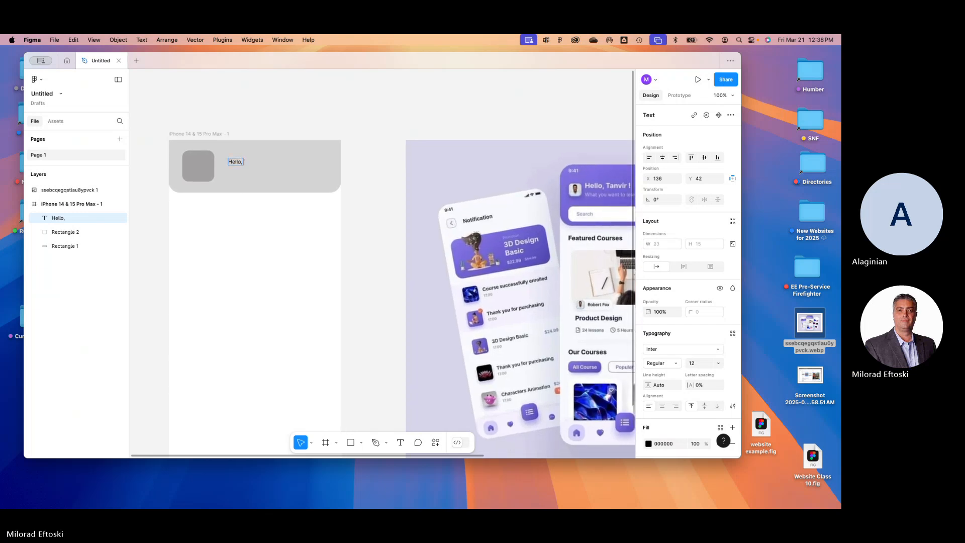
{"action": "type", "text": " Thomas!"}
{"action": "key", "text": "Escape"}
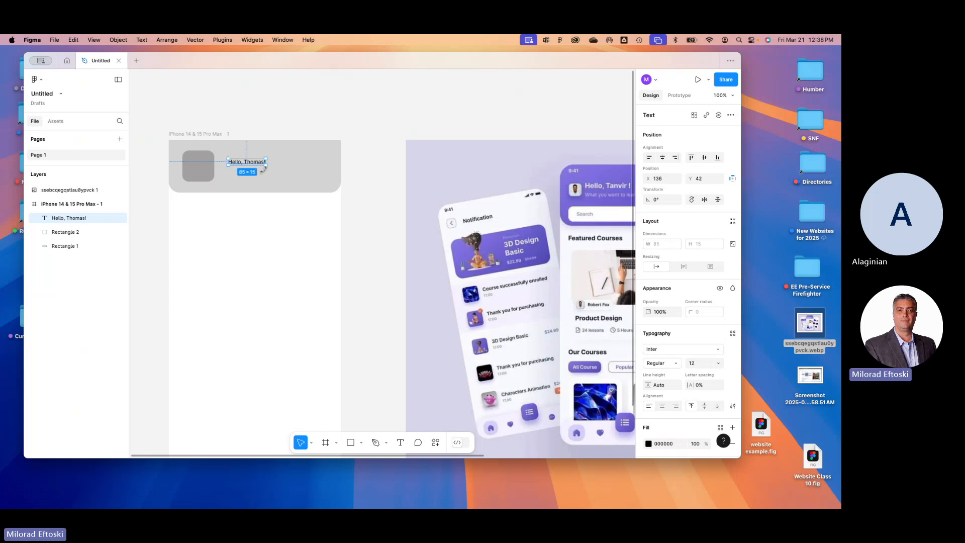
- Try enlarging the greeting's text box to about 142 × 53 with the Move tool, then undo the resize
{"action": "left_click_drag", "start_coordinate": [266, 165], "coordinate": [290, 180]}
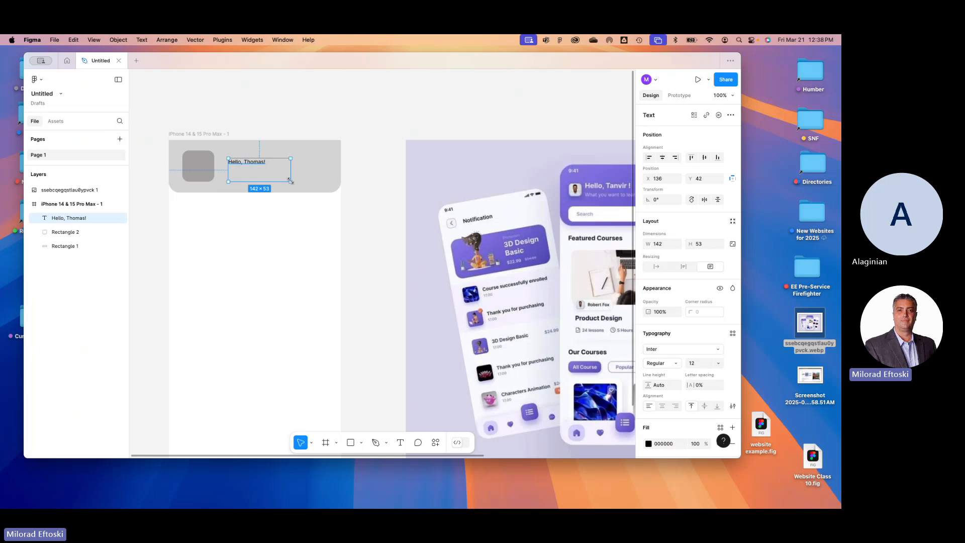
{"action": "key", "text": "super+z"}
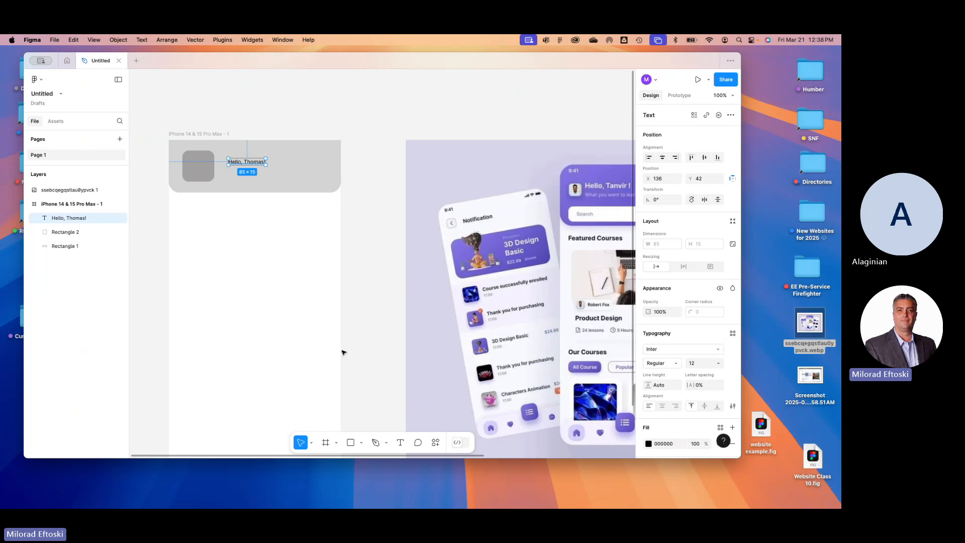
{"action": "left_click", "coordinate": [310, 446]}
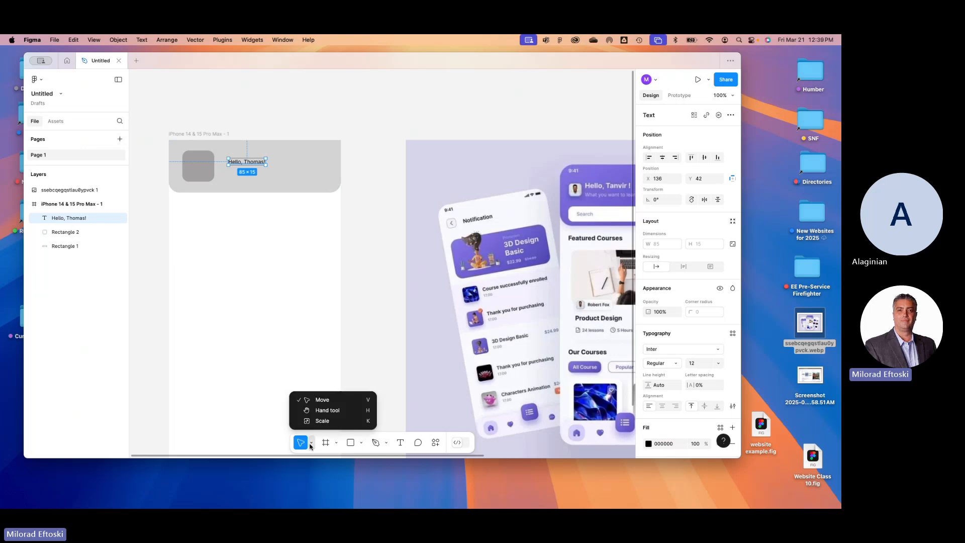
{"action": "left_click", "coordinate": [311, 445]}
- Enlarge the greeting text proportionally to about 135 × 23 with the Scale tool
{"action": "left_click", "coordinate": [310, 446]}
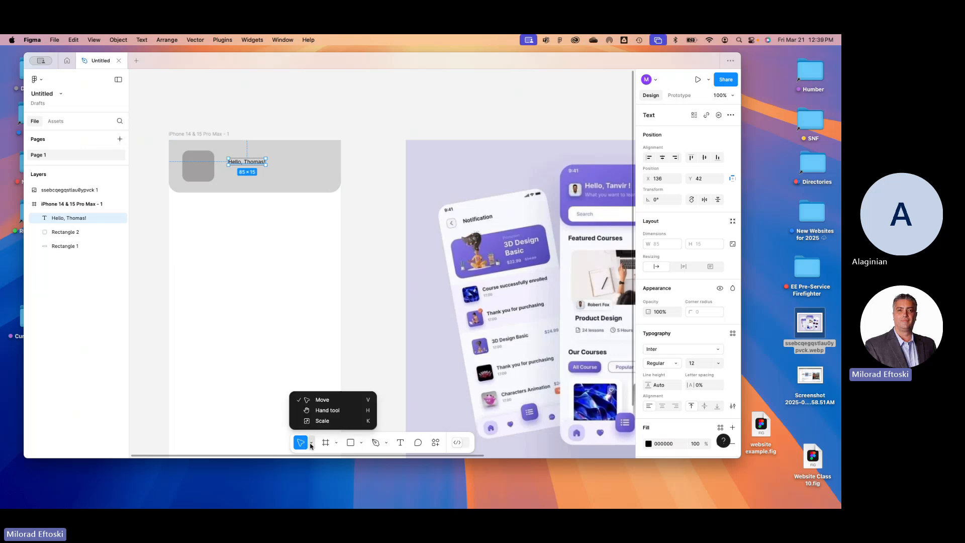
{"action": "left_click", "coordinate": [322, 421]}
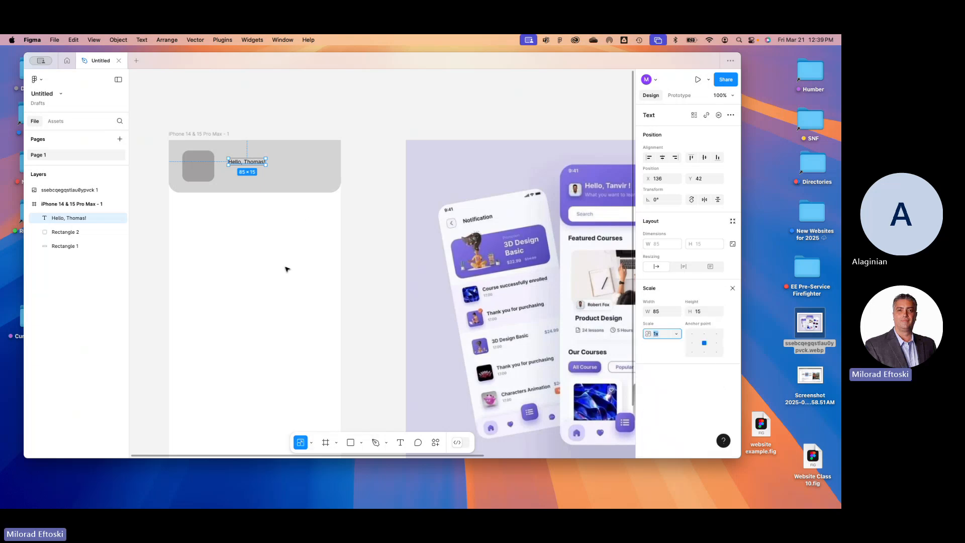
{"action": "mouse_move", "coordinate": [267, 167]}
{"action": "left_mouse_down"}
{"action": "mouse_move", "coordinate": [321, 175]}
{"action": "mouse_move", "coordinate": [274, 167]}
{"action": "left_mouse_up"}
{"action": "left_click", "coordinate": [281, 220]}
{"action": "left_click", "coordinate": [264, 167]}
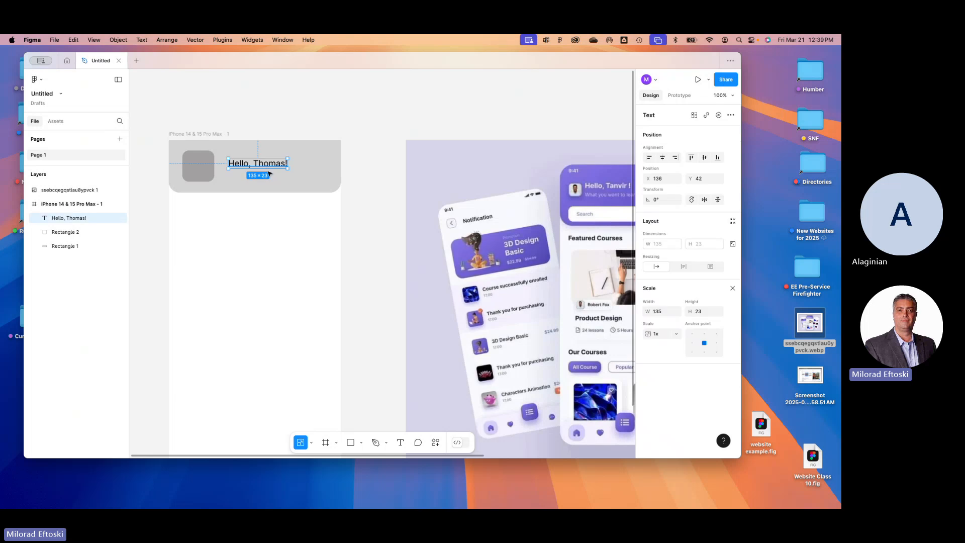
{"action": "left_click", "coordinate": [311, 442]}
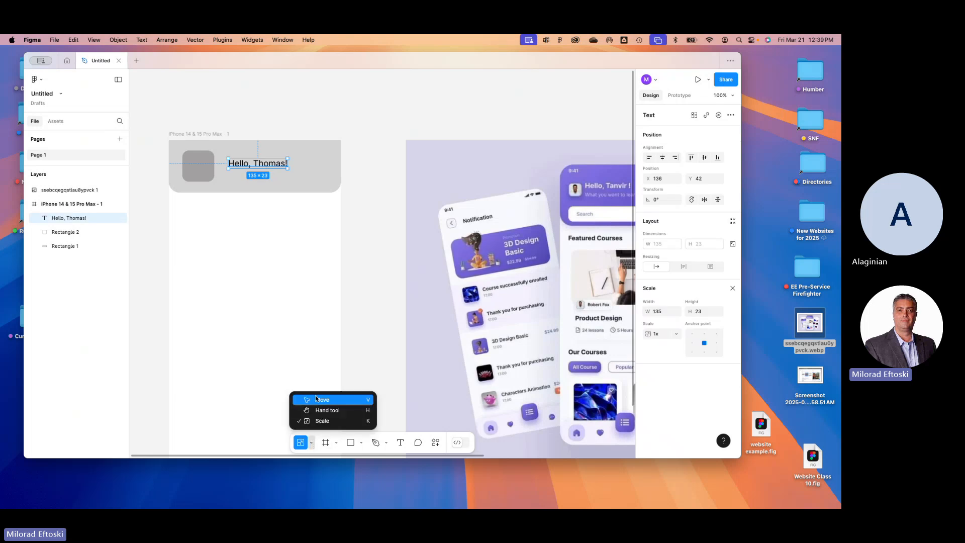
- Switch back to the Move tool and try adjusting the greeting's font size in small increments to 18.2
{"action": "left_click", "coordinate": [316, 398]}
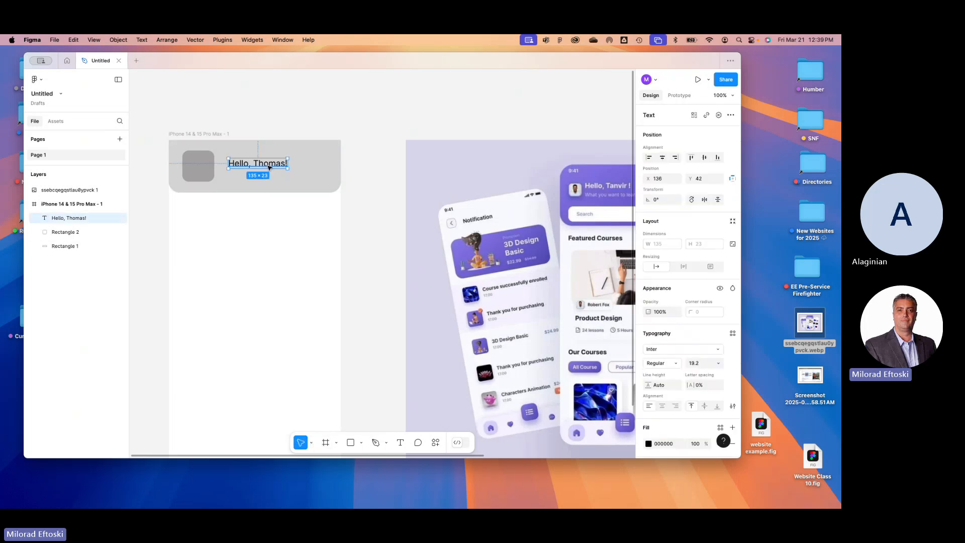
{"action": "key", "text": "ctrl+z"}
{"action": "key", "text": "super+shift+comma"}
{"action": "key", "text": "super+shift+comma"}
{"action": "key", "text": "super+shift+comma"}
{"action": "key", "text": "super+shift+comma"}
{"action": "key", "text": "super+shift+period"}
{"action": "key", "text": "super+shift+period"}
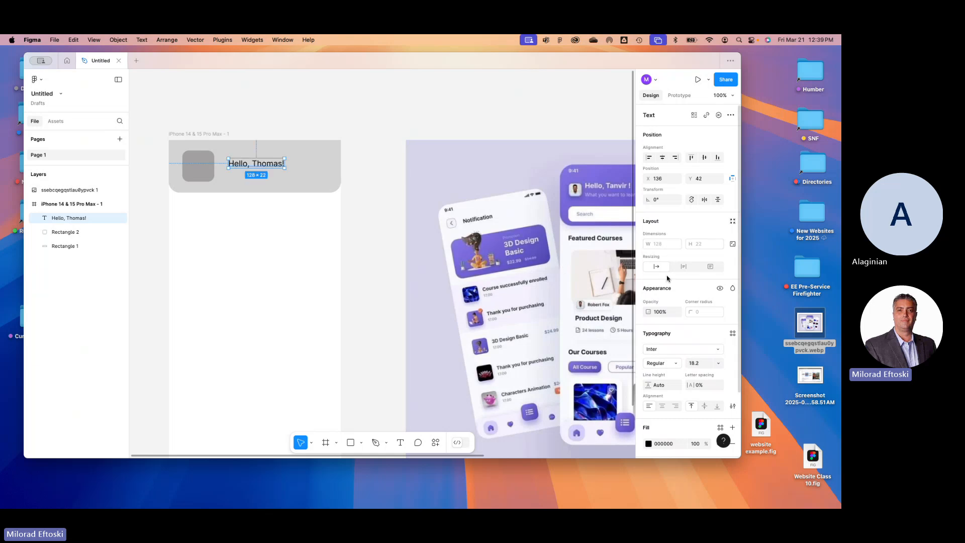
- Set the greeting's font size to 20 and move it closer to the rounded square, at about X 119, Y 36
{"action": "left_click", "coordinate": [718, 363]}
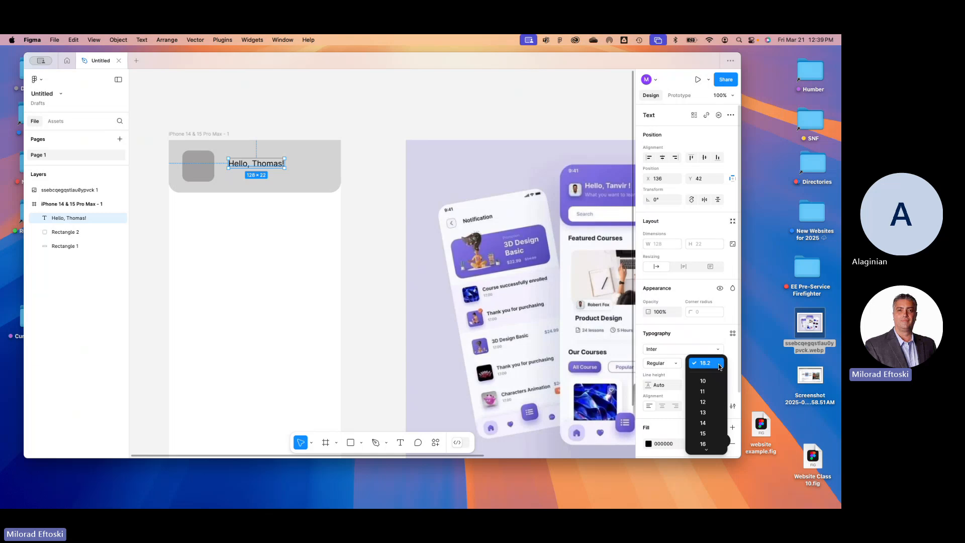
{"action": "mouse_move", "coordinate": [706, 450]}
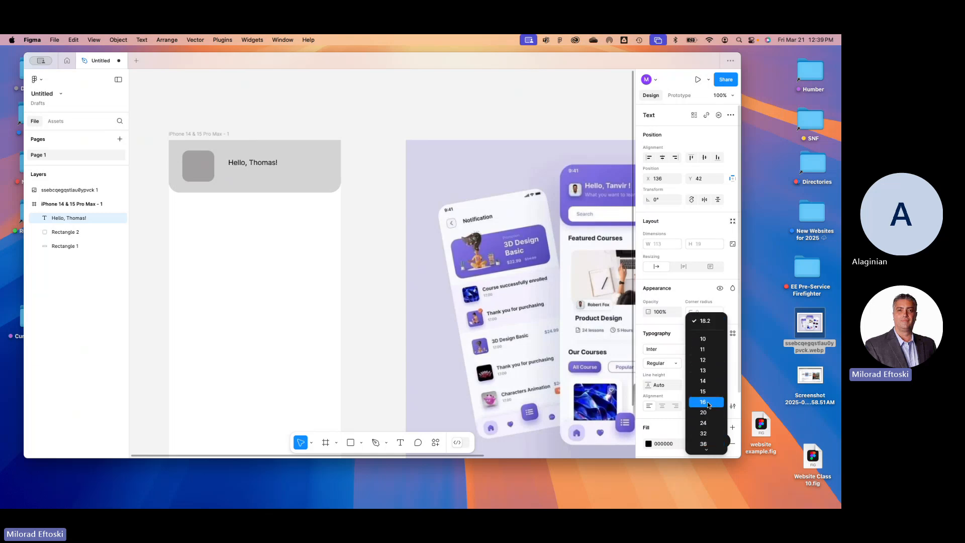
{"action": "left_click", "coordinate": [706, 412]}
{"action": "left_click", "coordinate": [301, 194]}
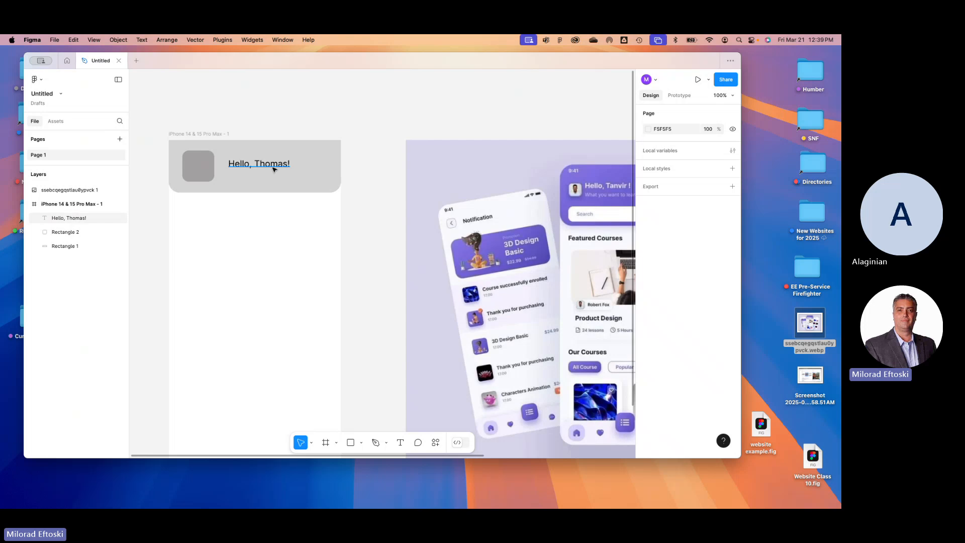
{"action": "left_click_drag", "start_coordinate": [275, 171], "coordinate": [267, 167]}
{"action": "left_click", "coordinate": [354, 294]}
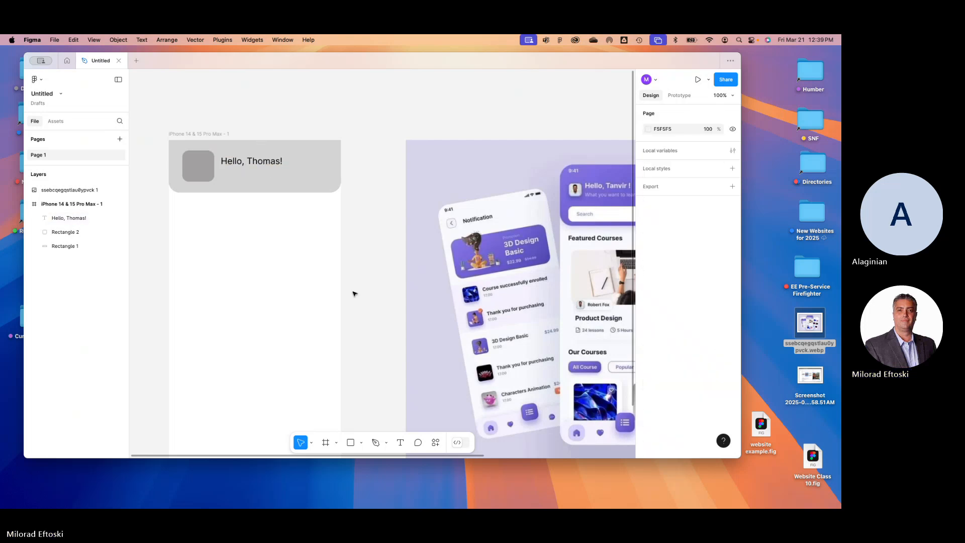
- Duplicate the greeting directly below itself and change the copy's text to "This is the very beginning."
{"action": "left_click", "coordinate": [277, 161]}
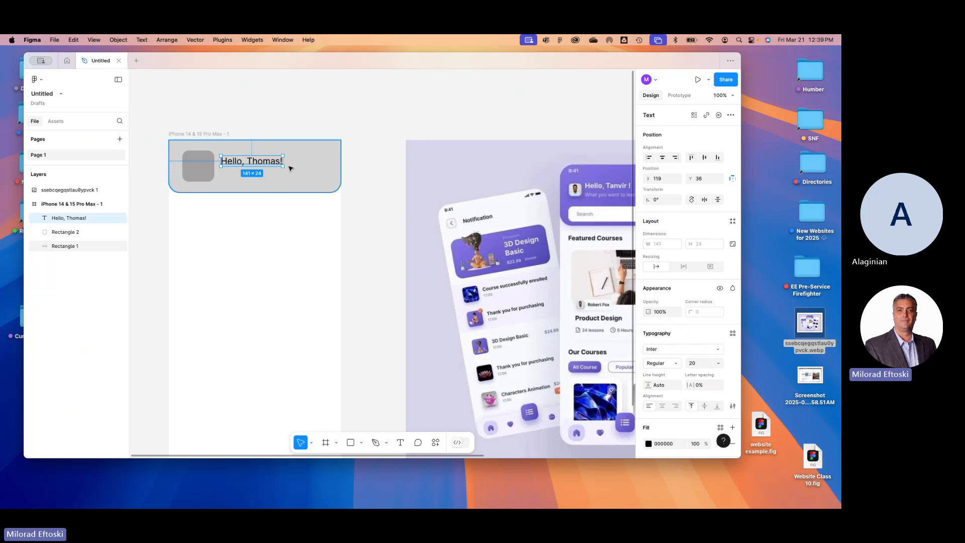
{"action": "scroll", "coordinate": [285, 164], "scroll_direction": "right", "scroll_amount": 1}
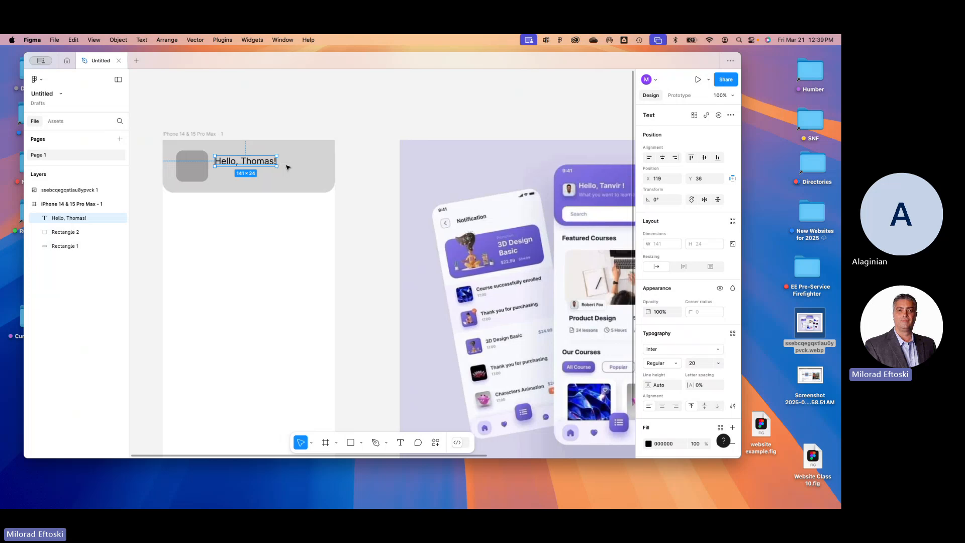
{"action": "left_click_drag", "start_coordinate": [267, 166], "coordinate": [264, 177]}
{"action": "double_click", "coordinate": [264, 177]}
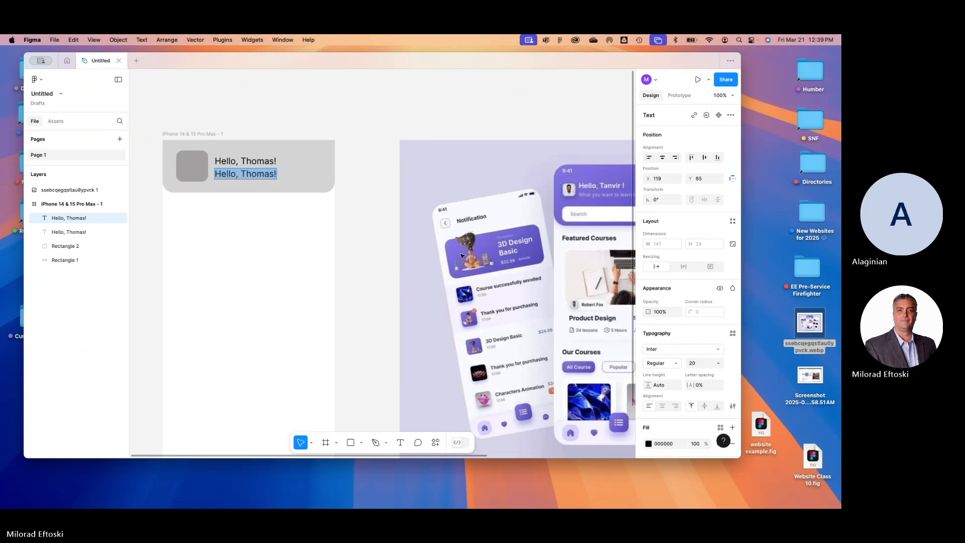
{"action": "scroll", "coordinate": [459, 256], "scroll_direction": "right", "scroll_amount": 5}
{"action": "scroll", "coordinate": [459, 255], "scroll_direction": "left", "scroll_amount": 5}
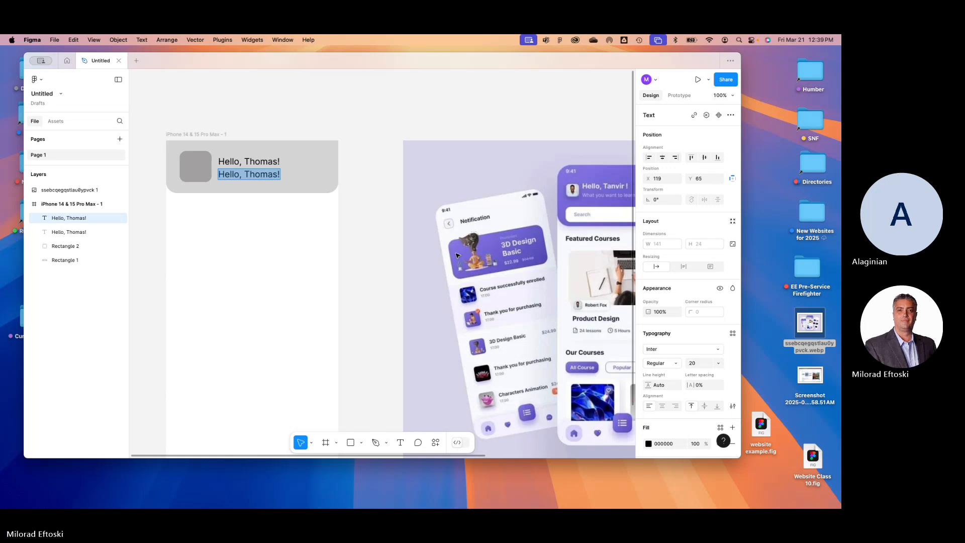
{"action": "type", "text": "This is"}
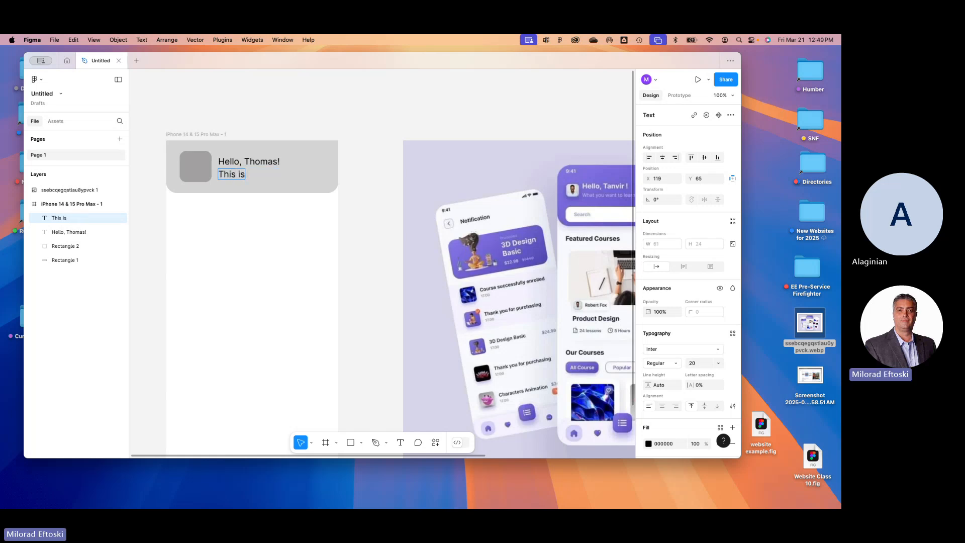
{"action": "type", "text": " the very beginning"}
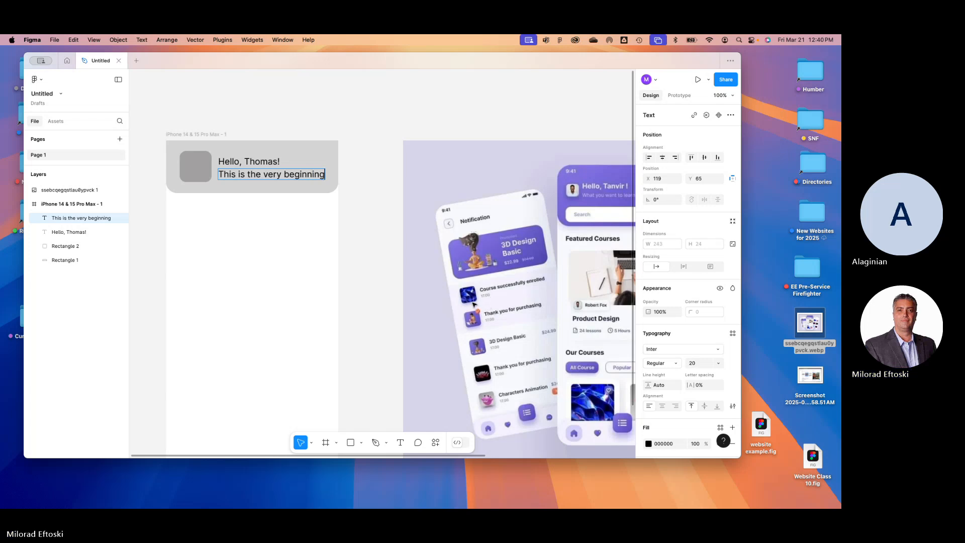
{"action": "type", "text": "."}
{"action": "left_click", "coordinate": [191, 90]}
- Reduce the second header line's font size to 16 and deselect it
{"action": "key", "text": "super+shift+comma"}
{"action": "key", "text": "super+shift+comma"}
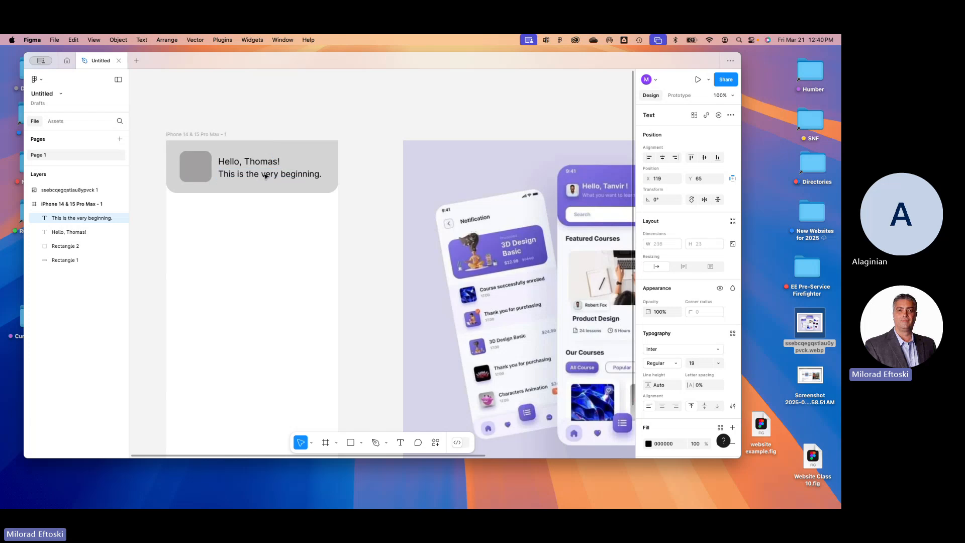
{"action": "key", "text": "super+shift+comma"}
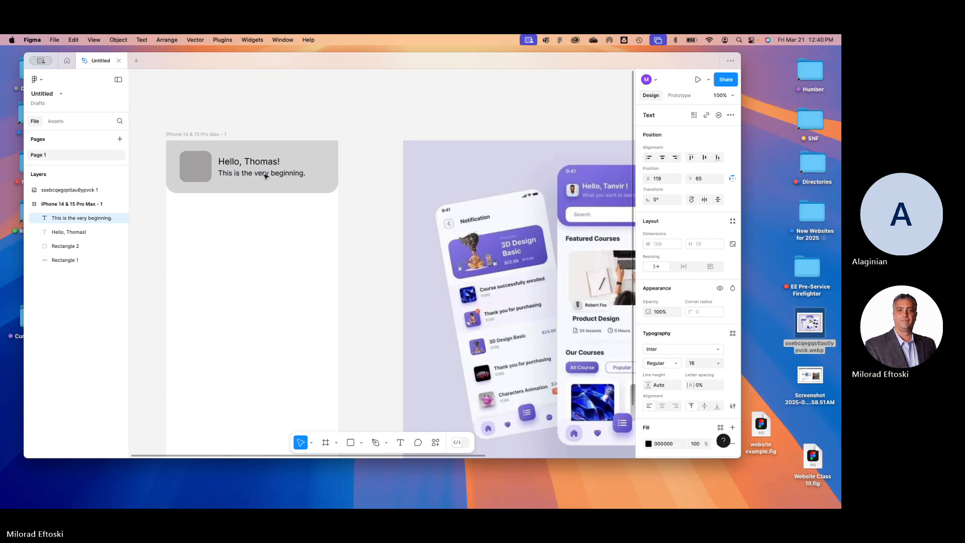
{"action": "left_click", "coordinate": [281, 235]}
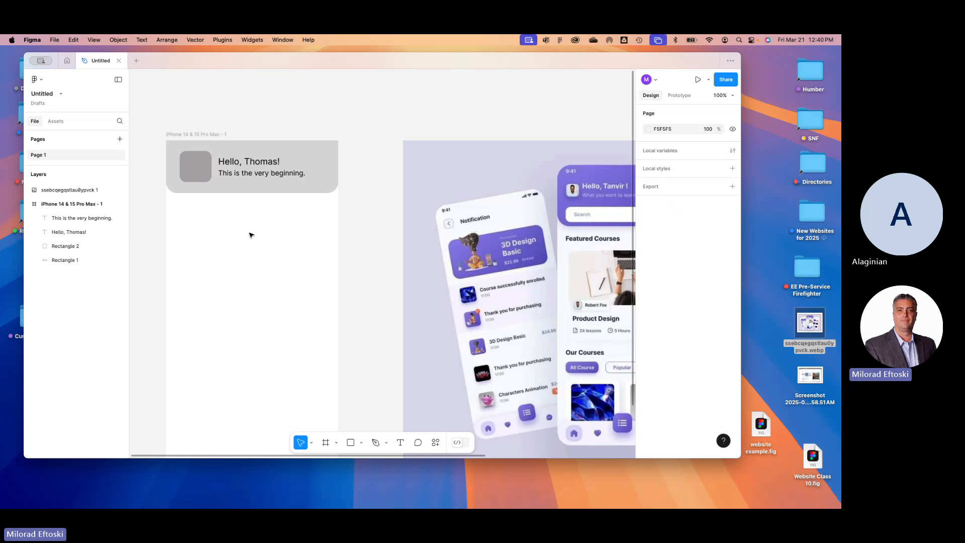
- Extend the header rectangle's bottom edge downward to a height of about 167
{"action": "scroll", "coordinate": [267, 226], "scroll_direction": "down", "scroll_amount": 3}
{"action": "scroll", "coordinate": [267, 226], "scroll_direction": "left", "scroll_amount": 2}
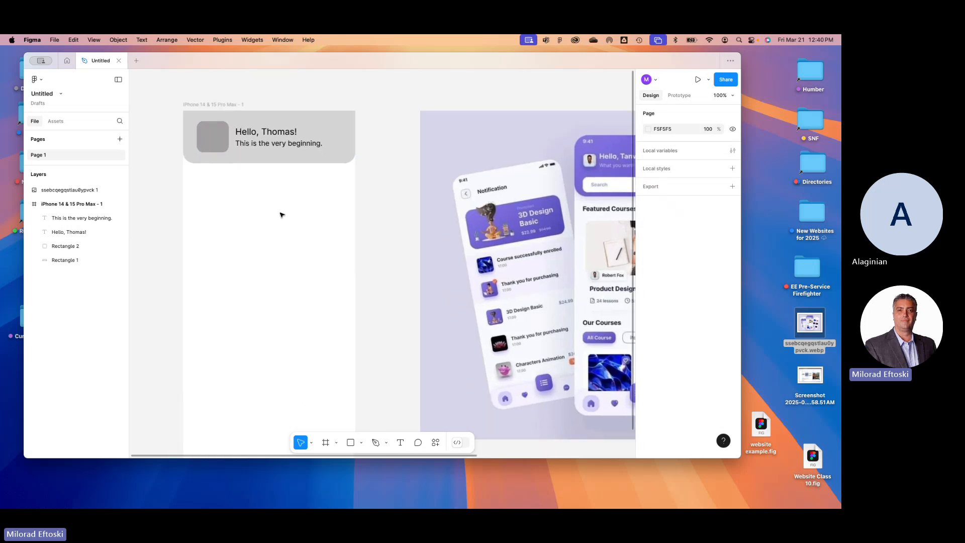
{"action": "mouse_move", "coordinate": [307, 217]}
{"action": "left_mouse_down"}
{"action": "mouse_move", "coordinate": [267, 231]}
{"action": "mouse_move", "coordinate": [300, 225]}
{"action": "left_mouse_up"}
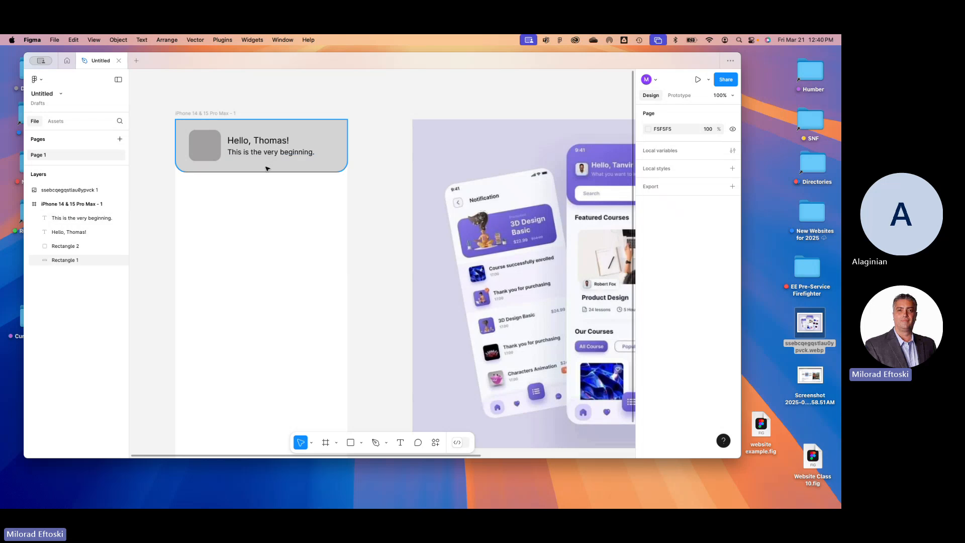
{"action": "left_click", "coordinate": [65, 260]}
{"action": "left_click", "coordinate": [205, 100]}
{"action": "left_click", "coordinate": [216, 124]}
{"action": "left_click_drag", "start_coordinate": [269, 172], "coordinate": [269, 192]}
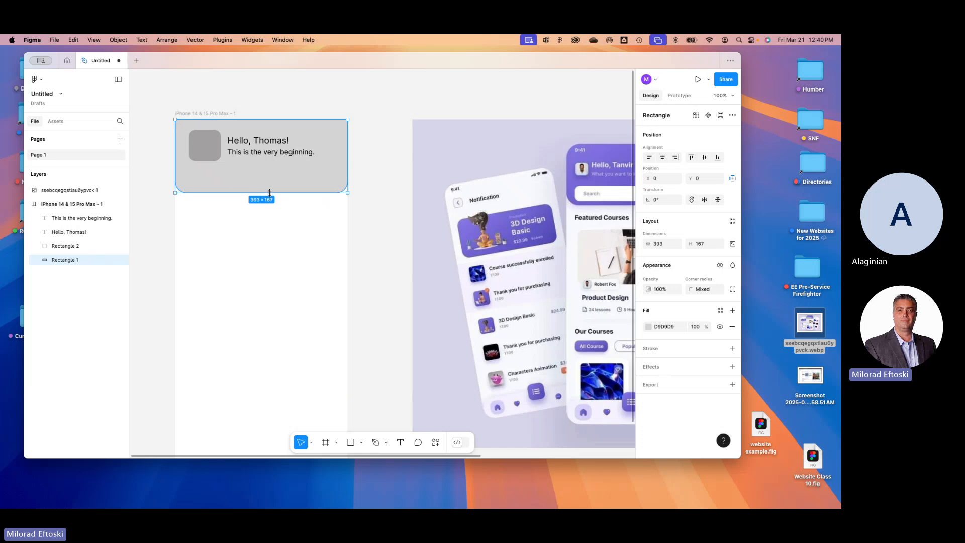
{"action": "left_click", "coordinate": [286, 219]}
- Draw a search-bar rectangle of about 322 × 37 below the header text and fill it with white (FFFFFF)
{"action": "left_click_drag", "start_coordinate": [334, 222], "coordinate": [326, 221]}
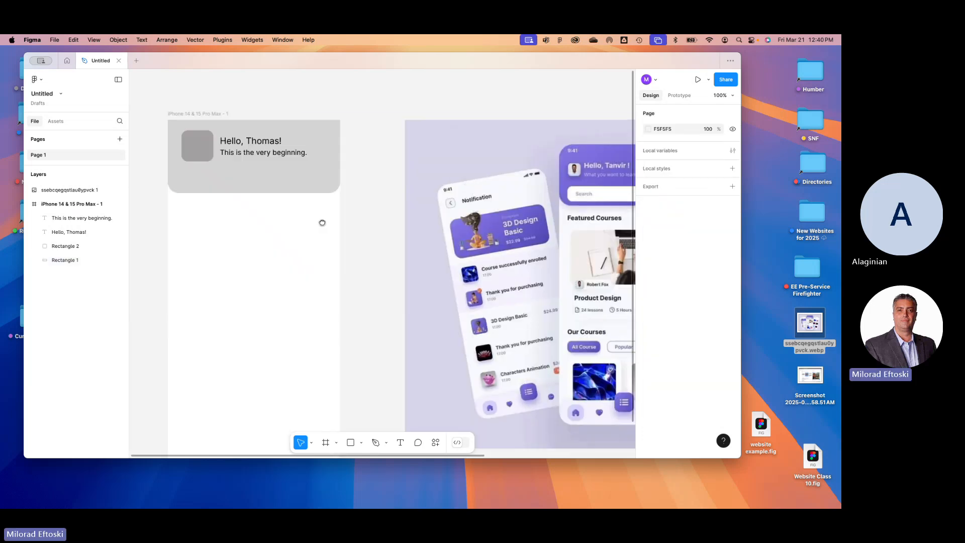
{"action": "left_click_drag", "start_coordinate": [266, 206], "coordinate": [278, 192]}
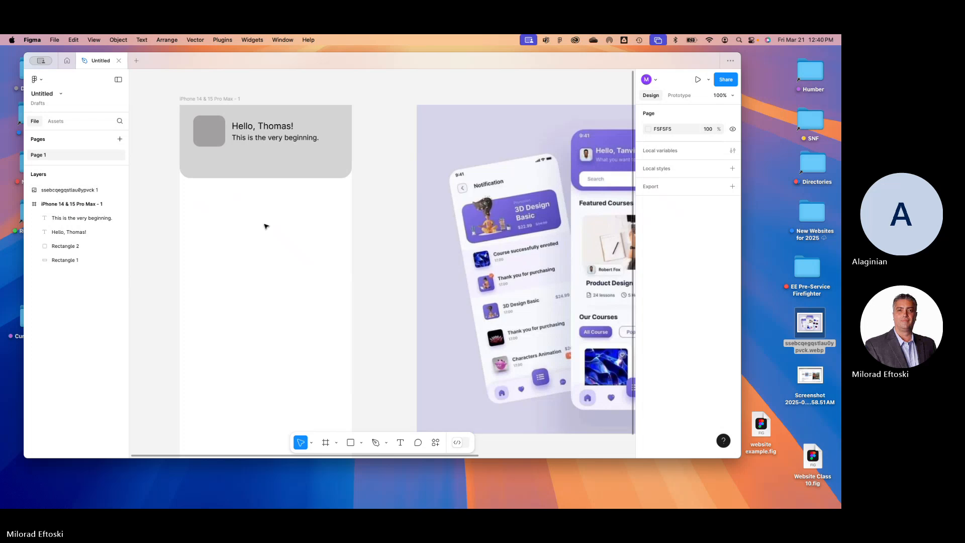
{"action": "left_click", "coordinate": [350, 444]}
{"action": "mouse_move", "coordinate": [199, 160]}
{"action": "left_mouse_down"}
{"action": "mouse_move", "coordinate": [249, 174]}
{"action": "mouse_move", "coordinate": [341, 176]}
{"action": "left_mouse_up"}
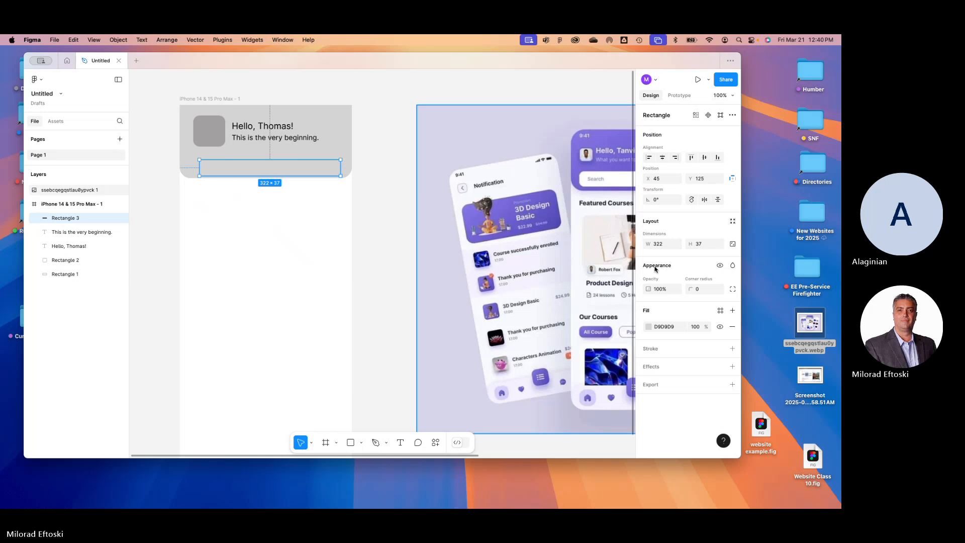
{"action": "left_click", "coordinate": [648, 327]}
{"action": "left_click_drag", "start_coordinate": [574, 294], "coordinate": [530, 236]}
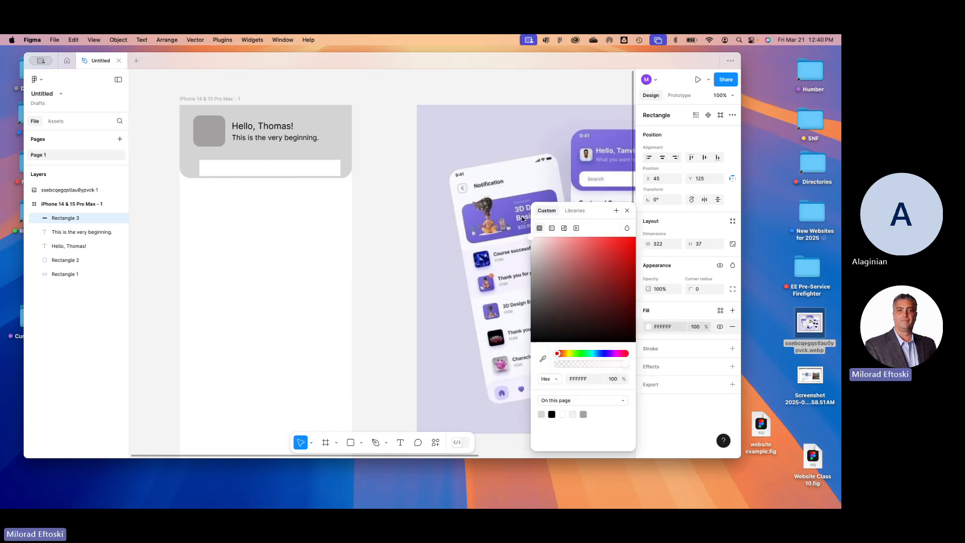
{"action": "left_click", "coordinate": [278, 210]}
- Move the white bar to about X 42, Y 112 inside the header and round its corners to a radius of about 9
{"action": "left_click_drag", "start_coordinate": [274, 168], "coordinate": [274, 164]}
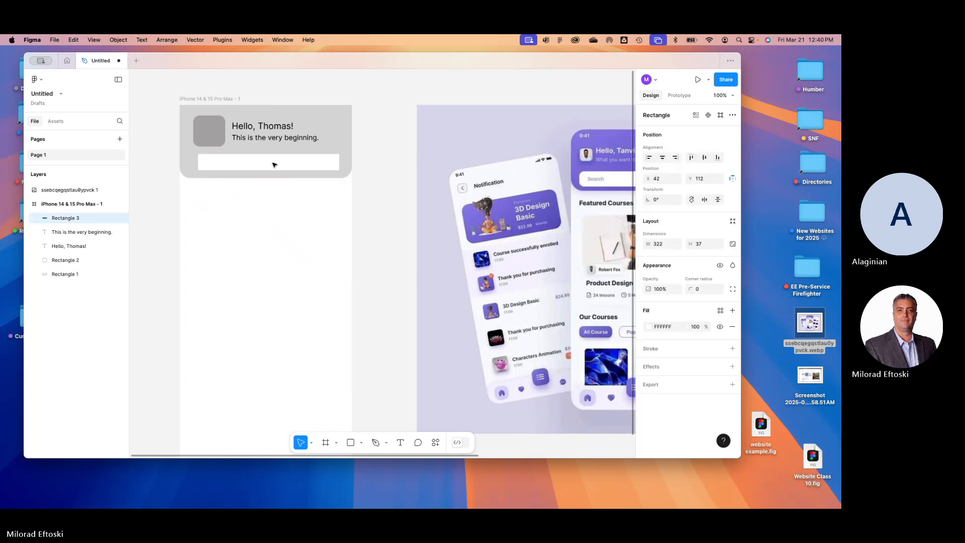
{"action": "left_click", "coordinate": [215, 203]}
{"action": "left_click", "coordinate": [219, 167]}
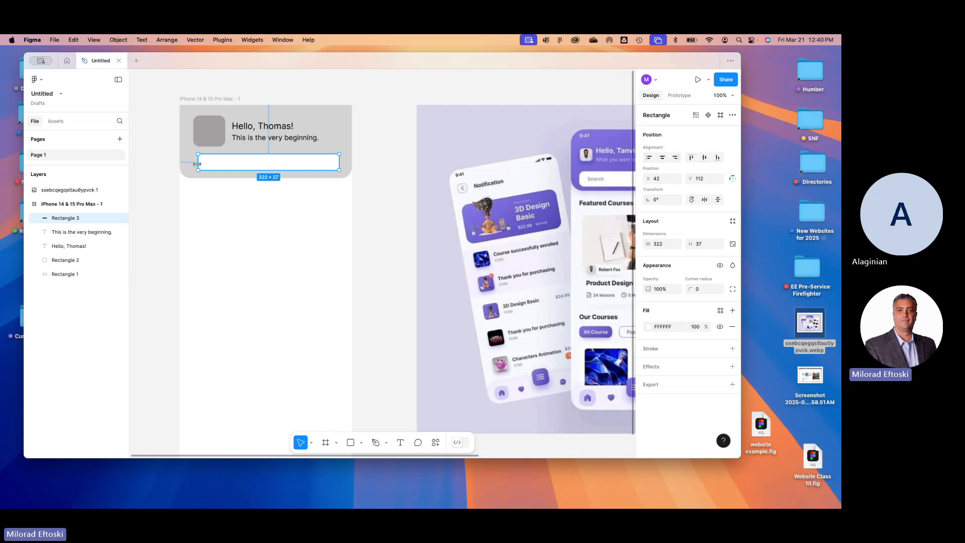
{"action": "scroll", "coordinate": [202, 170], "scroll_direction": "up", "scroll_amount": 2}
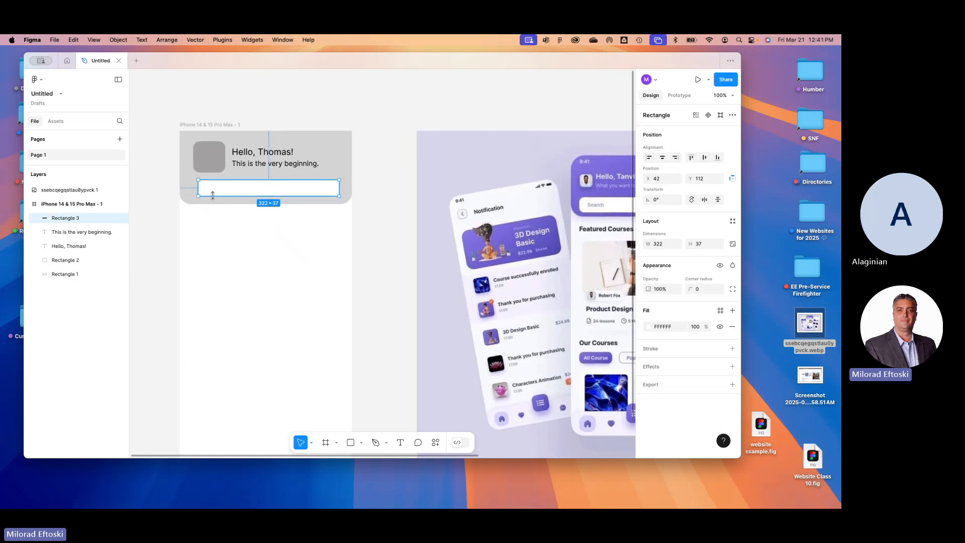
{"action": "scroll", "coordinate": [207, 195], "scroll_direction": "up", "scroll_amount": 3}
{"action": "scroll", "coordinate": [207, 195], "scroll_direction": "up", "scroll_amount": 4}
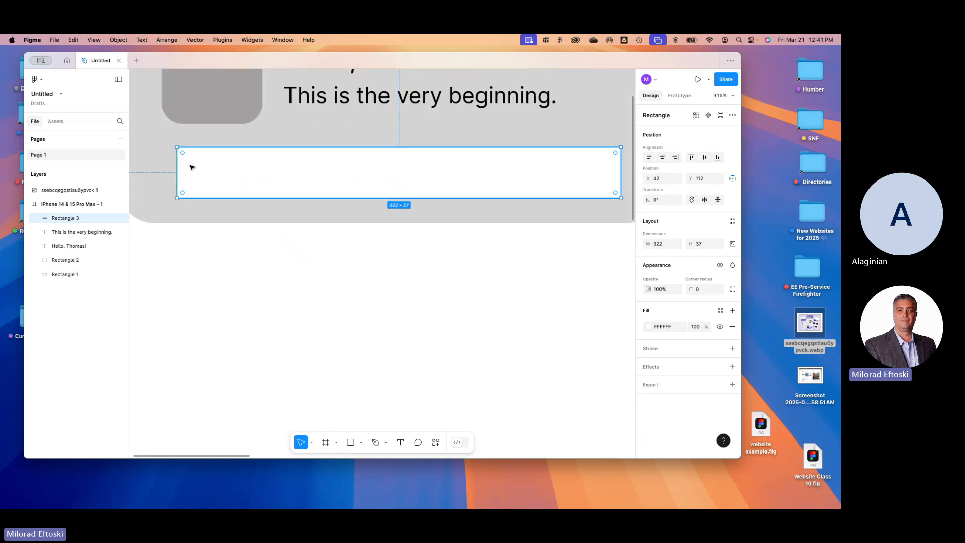
{"action": "left_click_drag", "start_coordinate": [186, 155], "coordinate": [197, 160]}
{"action": "left_click", "coordinate": [312, 276]}
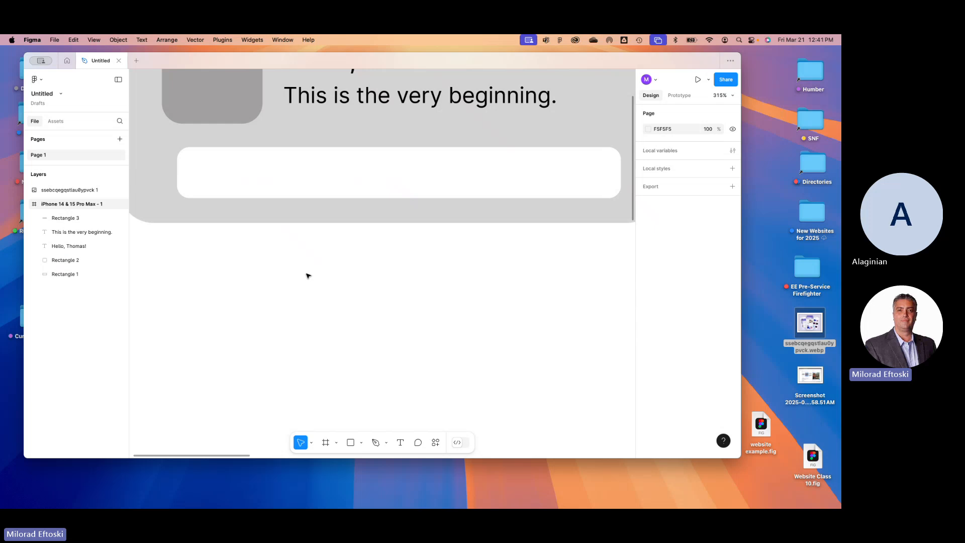
- Try making the white bar taller, about 322 × 45, then undo the resize
{"action": "scroll", "coordinate": [306, 274], "scroll_direction": "down", "scroll_amount": 5}
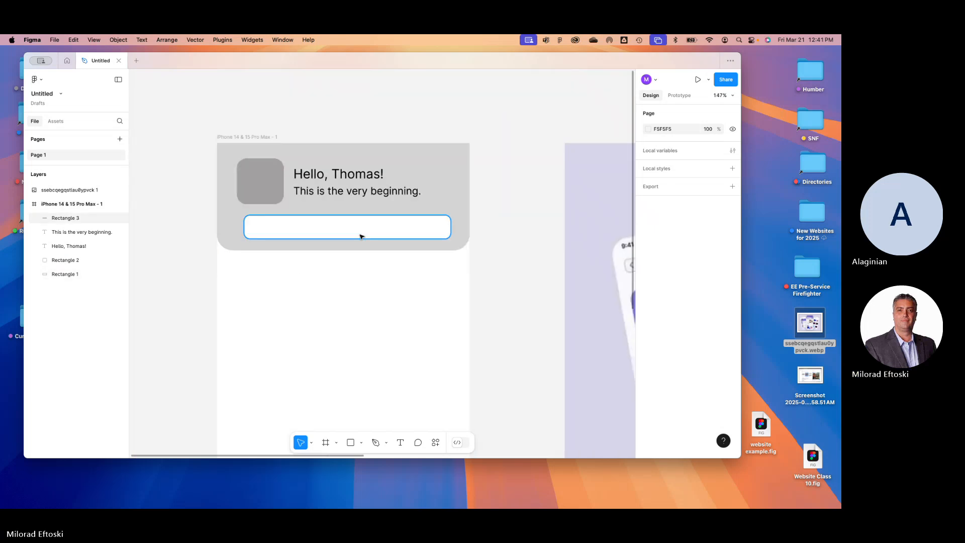
{"action": "scroll", "coordinate": [300, 271], "scroll_direction": "right", "scroll_amount": 5}
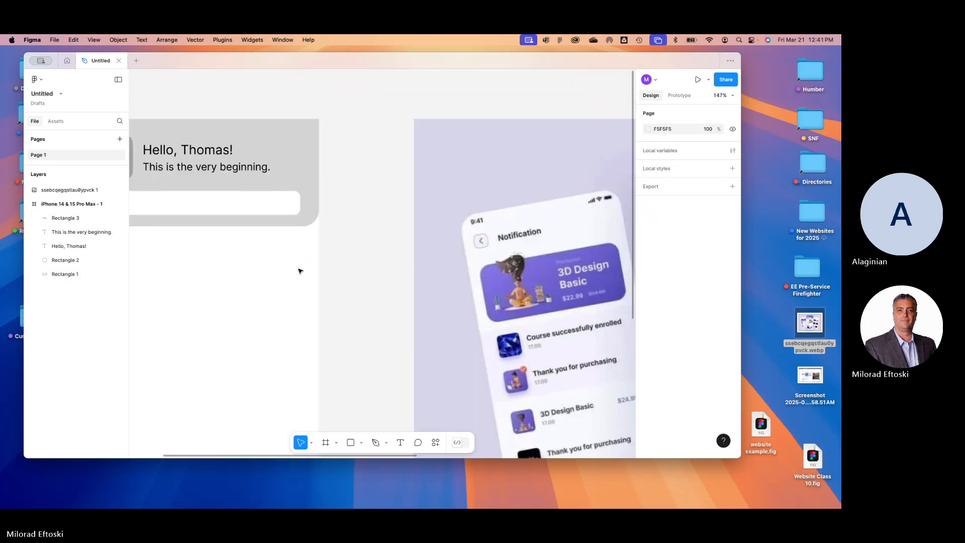
{"action": "scroll", "coordinate": [300, 271], "scroll_direction": "down", "scroll_amount": 5}
{"action": "left_click_drag", "start_coordinate": [354, 283], "coordinate": [347, 280]}
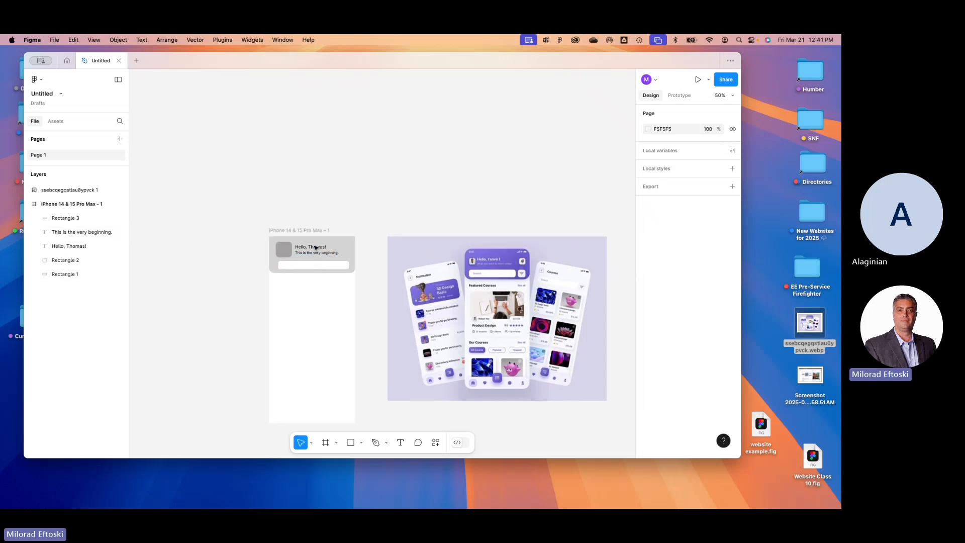
{"action": "left_click", "coordinate": [315, 247]}
{"action": "scroll", "coordinate": [316, 252], "scroll_direction": "up", "scroll_amount": 5}
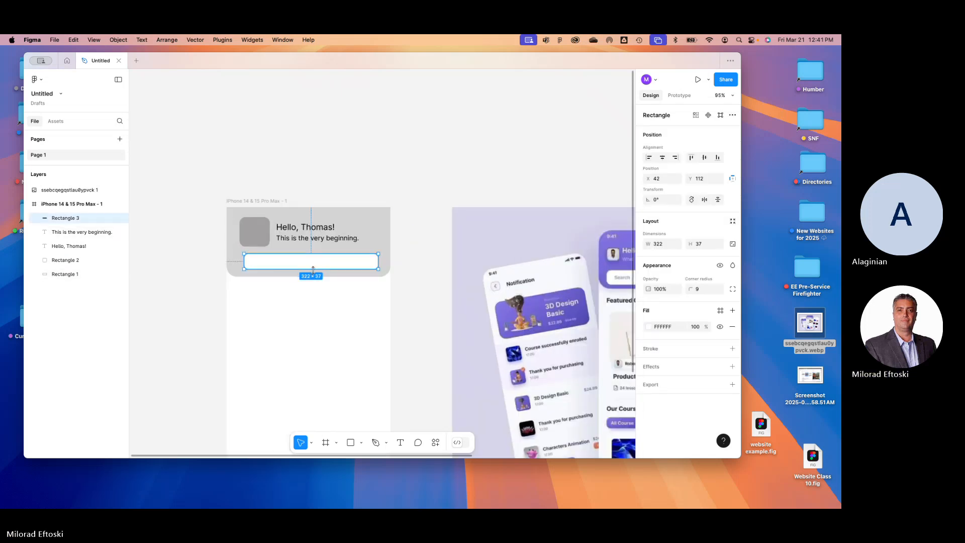
{"action": "left_click", "coordinate": [350, 320]}
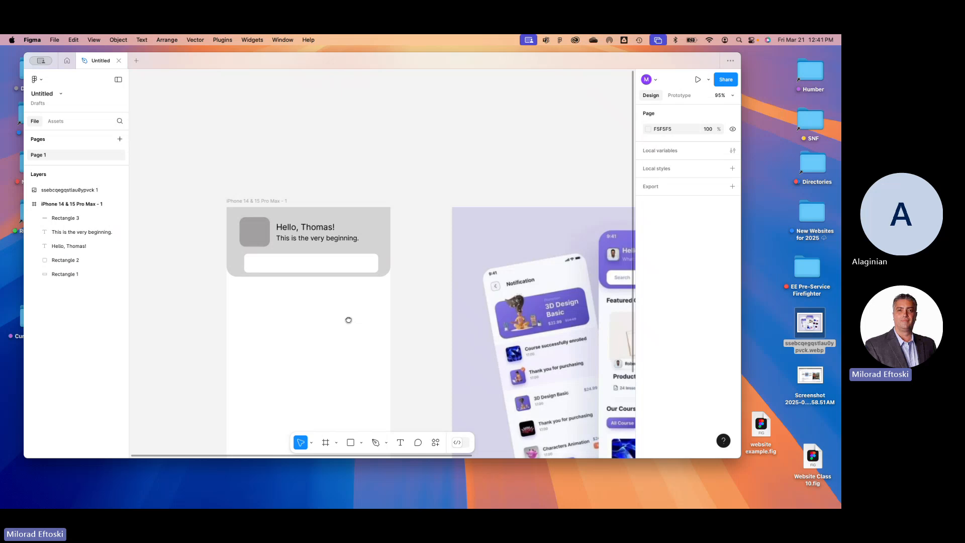
{"action": "key", "text": "super+z"}
{"action": "key", "text": "super+z"}
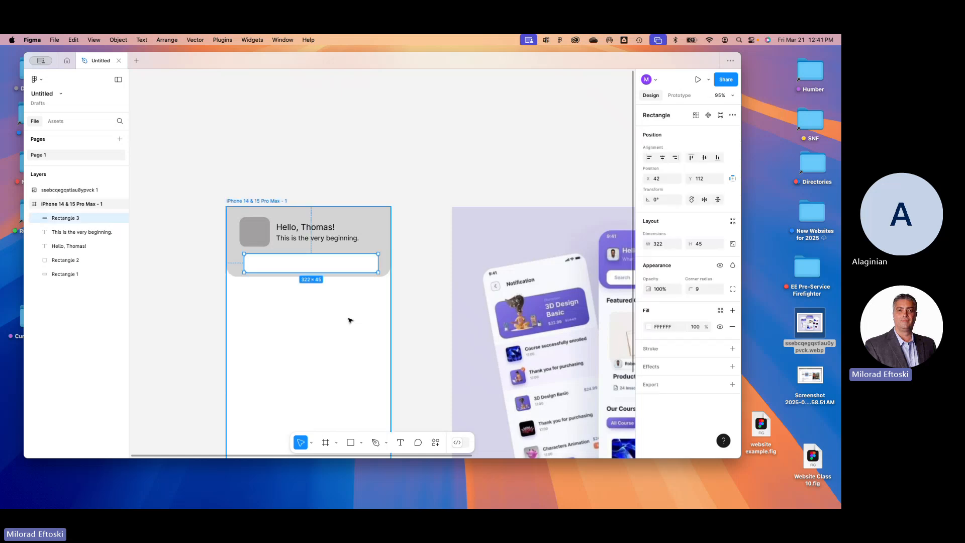
{"action": "left_click", "coordinate": [350, 320]}
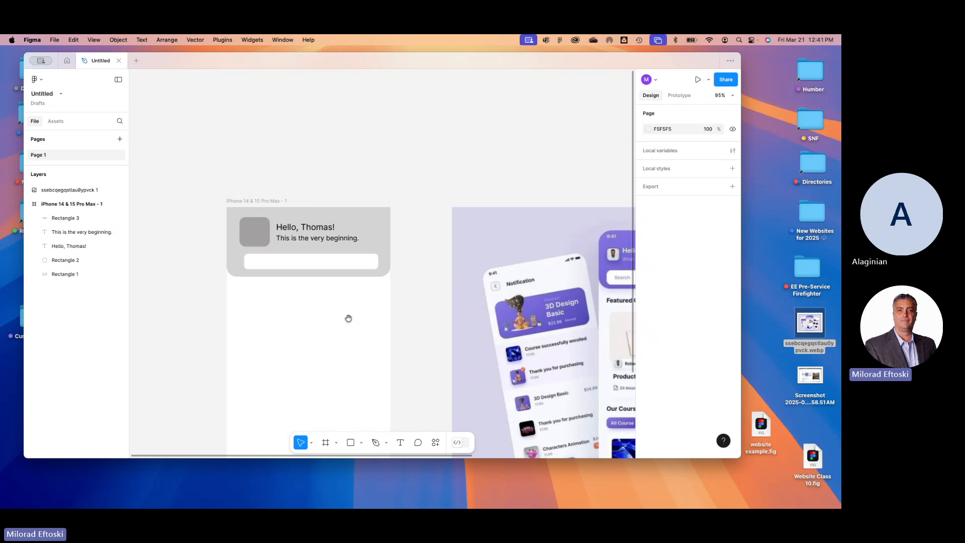
{"action": "scroll", "coordinate": [356, 306], "scroll_direction": "down", "scroll_amount": 4}
{"action": "scroll", "coordinate": [357, 307], "scroll_direction": "right", "scroll_amount": 2}
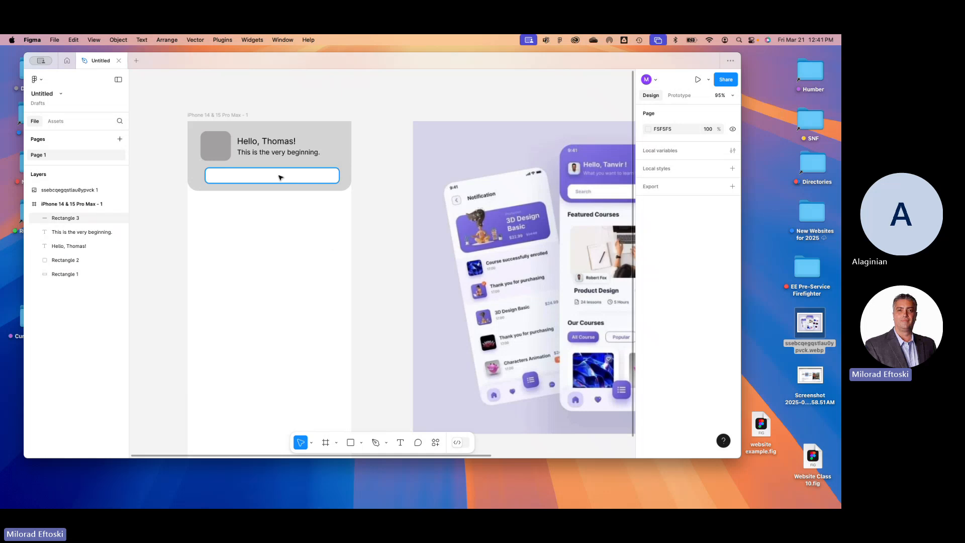
- Nudge the white search bar to about Y 111 and center it horizontally in the phone frame
{"action": "left_click_drag", "start_coordinate": [278, 177], "coordinate": [272, 178]}
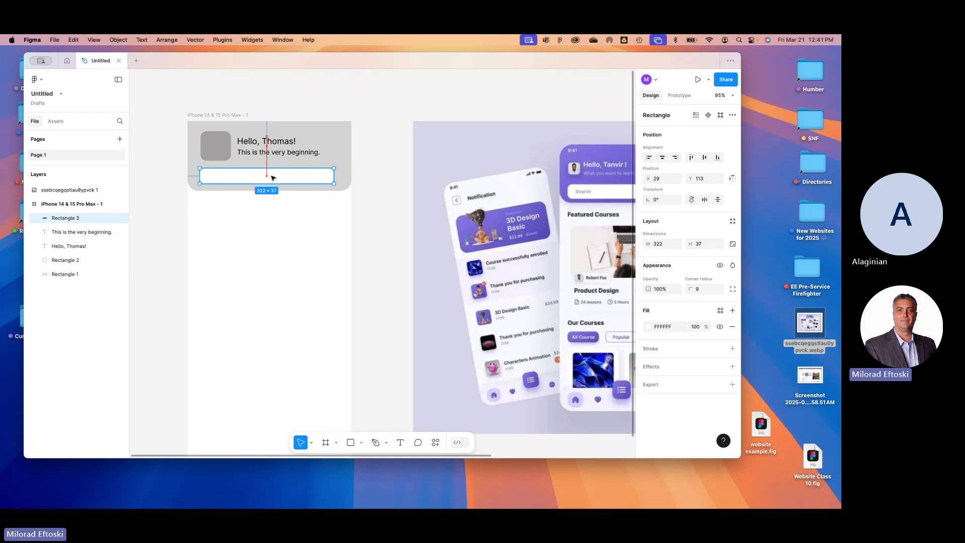
{"action": "left_click_drag", "start_coordinate": [272, 178], "coordinate": [275, 177]}
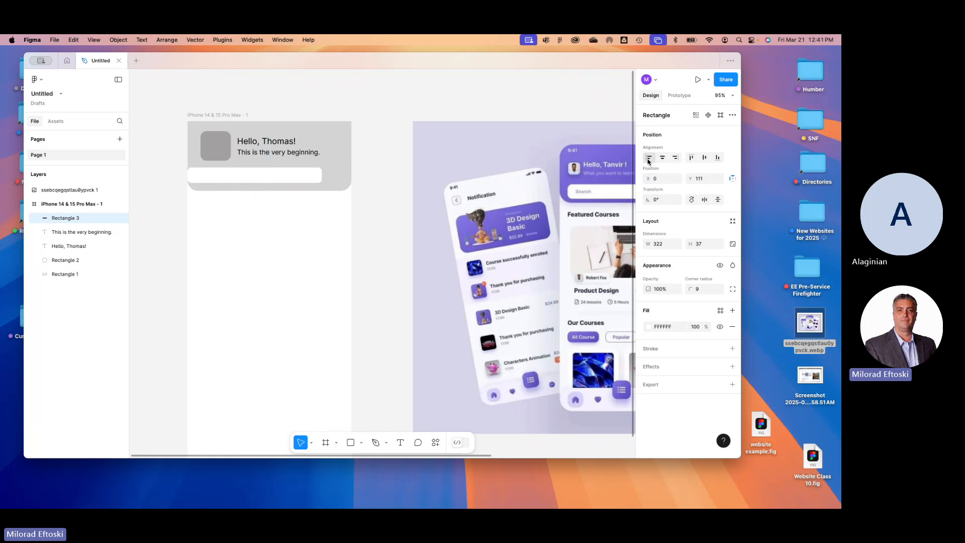
{"action": "left_click", "coordinate": [675, 158]}
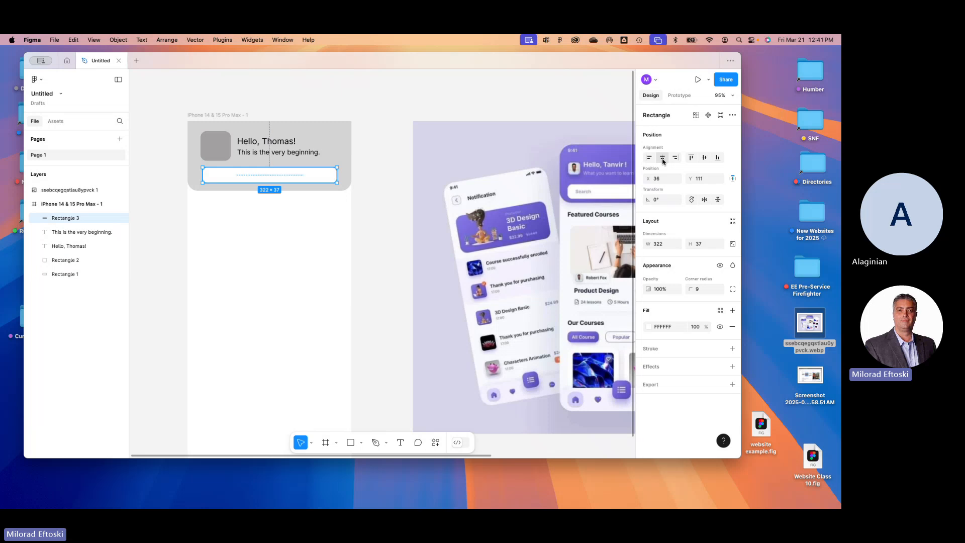
{"action": "left_click", "coordinate": [333, 241]}
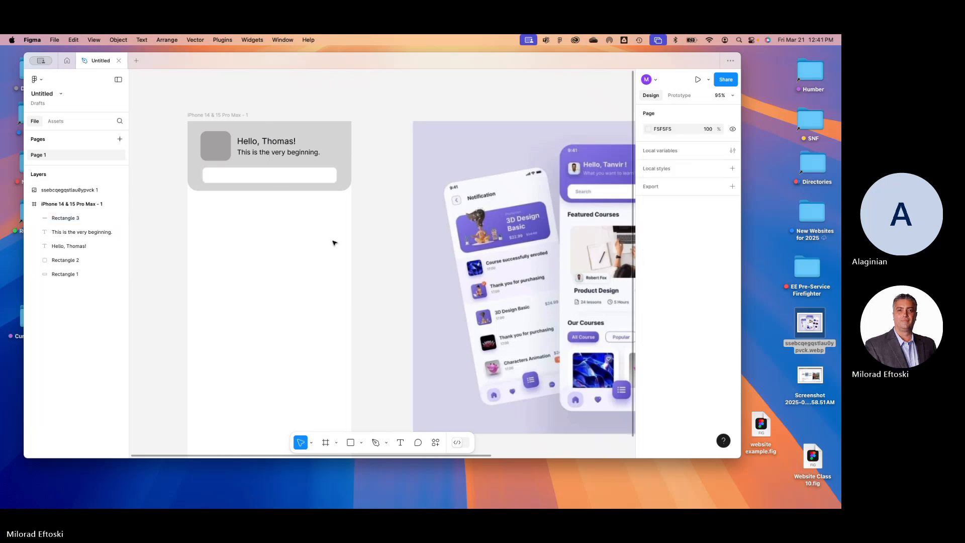
- Group the header background, profile square, both text lines and white search bar into one group
{"action": "left_click_drag", "start_coordinate": [321, 263], "coordinate": [323, 242]}
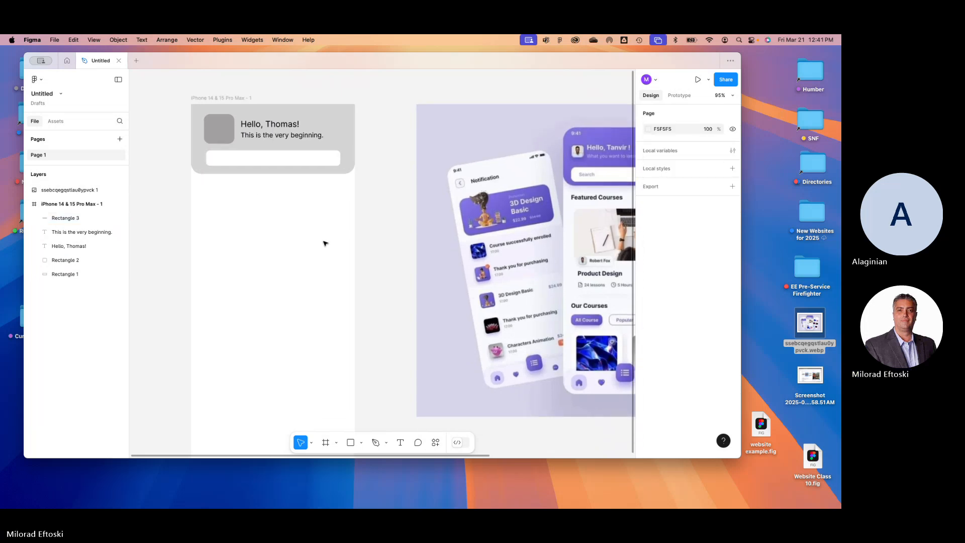
{"action": "key", "text": "minus"}
{"action": "key", "text": "minus"}
{"action": "key", "text": "shift+0"}
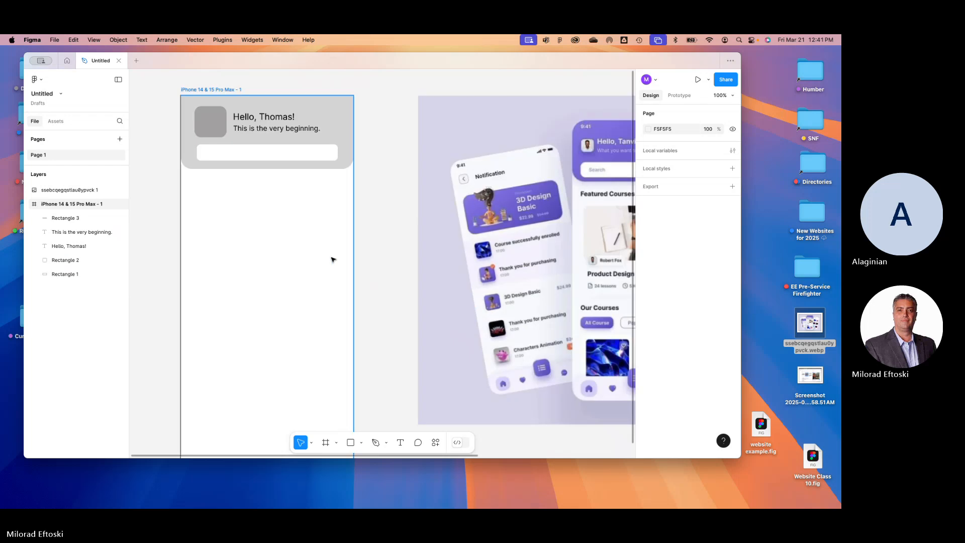
{"action": "scroll", "coordinate": [331, 260], "scroll_direction": "left", "scroll_amount": 1}
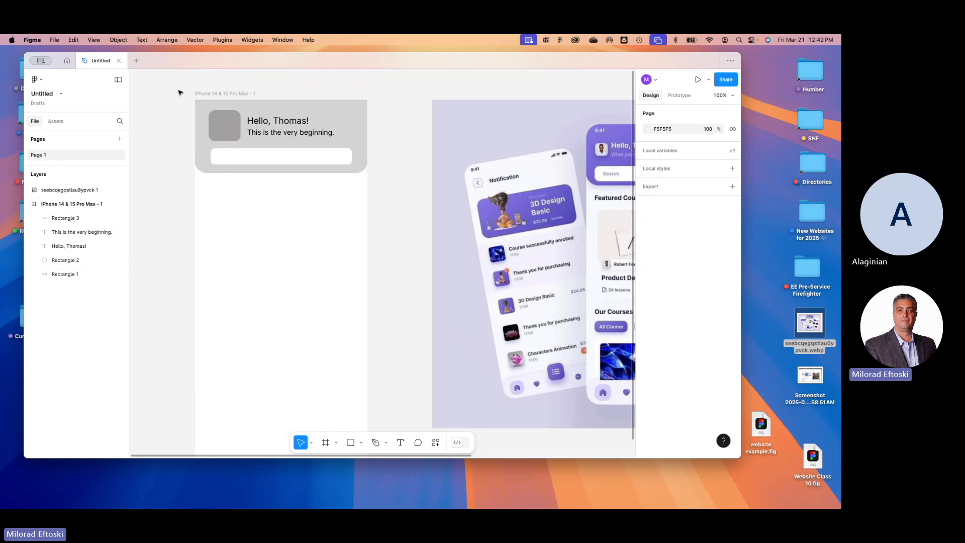
{"action": "left_click_drag", "start_coordinate": [179, 91], "coordinate": [378, 197]}
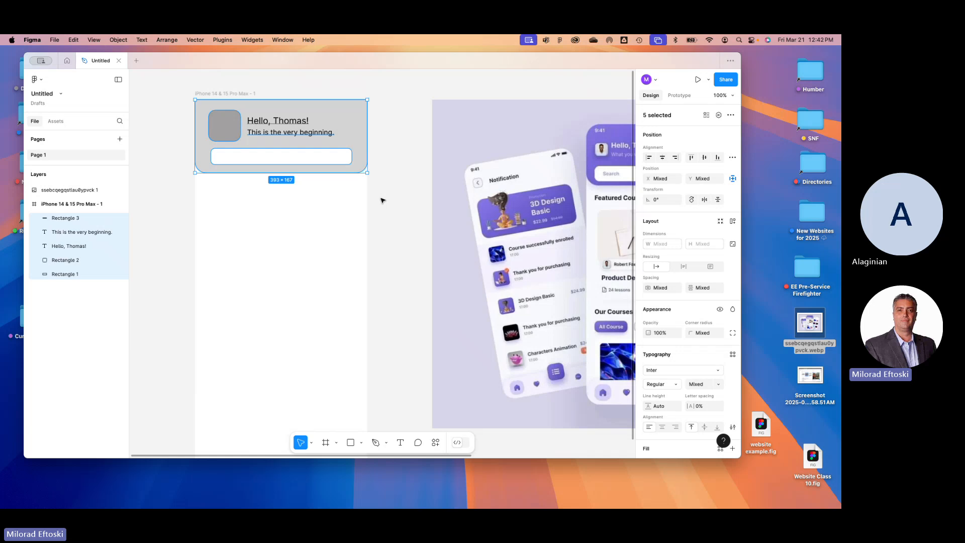
{"action": "key", "text": "cmd+g"}
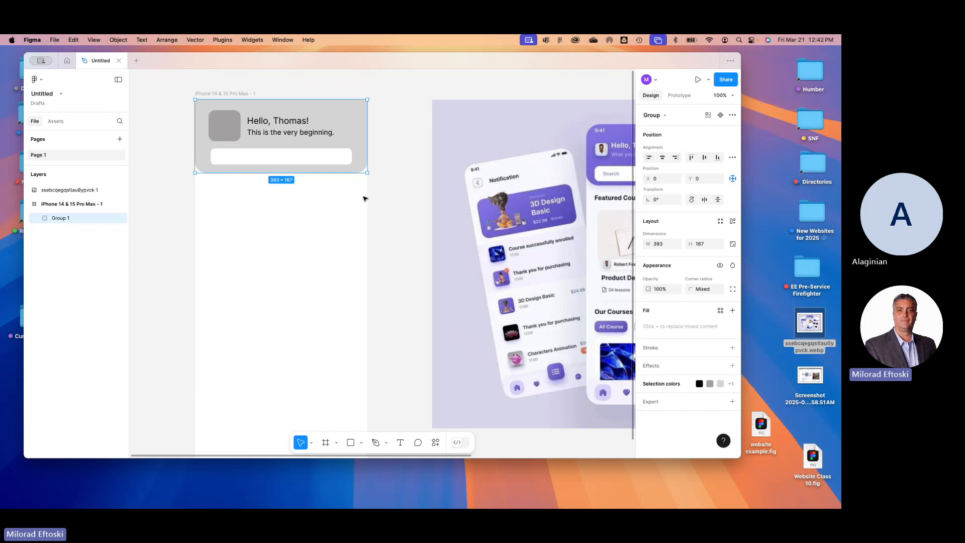
- Try moving the grouped header as one object, then undo the move
{"action": "left_click", "coordinate": [329, 184]}
{"action": "left_click", "coordinate": [311, 173]}
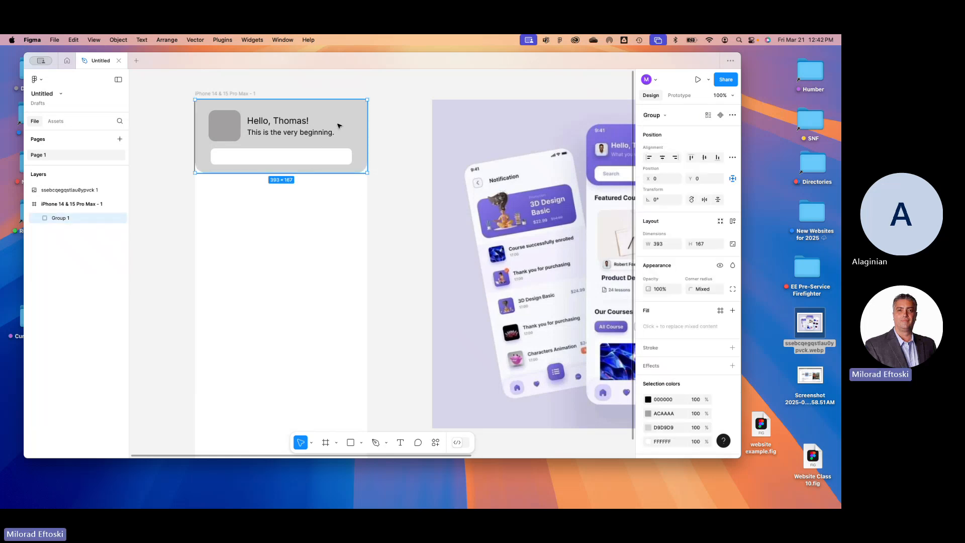
{"action": "left_click_drag", "start_coordinate": [337, 125], "coordinate": [382, 155]}
{"action": "key", "text": "super+z"}
{"action": "left_click", "coordinate": [374, 202]}
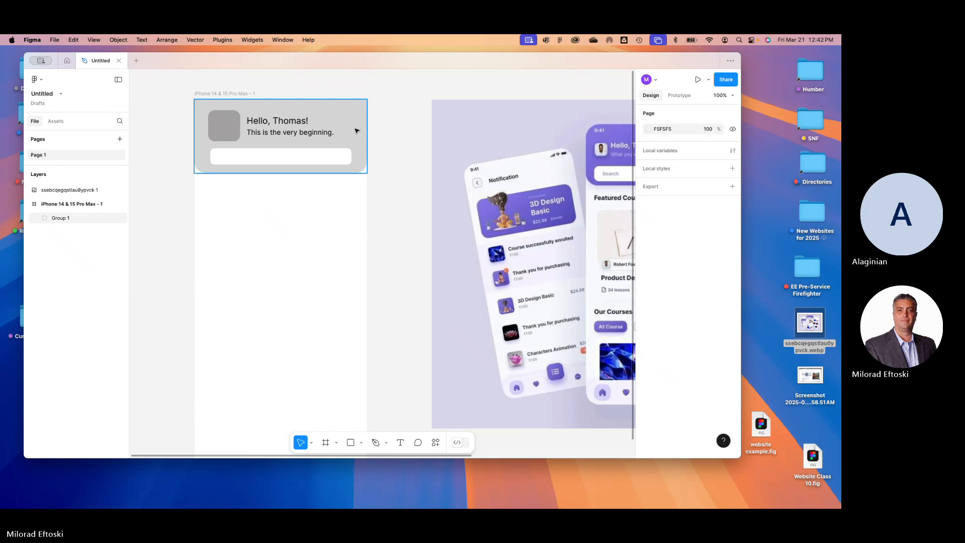
{"action": "left_click", "coordinate": [356, 129]}
{"action": "left_click", "coordinate": [346, 231]}
{"action": "left_click", "coordinate": [359, 115]}
{"action": "left_click", "coordinate": [377, 134]}
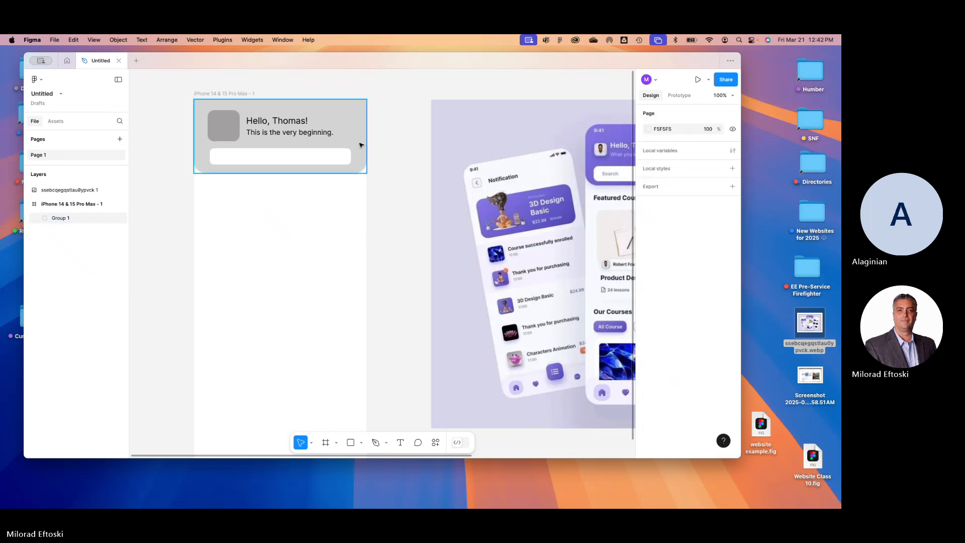
{"action": "left_click_drag", "start_coordinate": [260, 255], "coordinate": [289, 257]}
{"action": "left_click", "coordinate": [380, 124]}
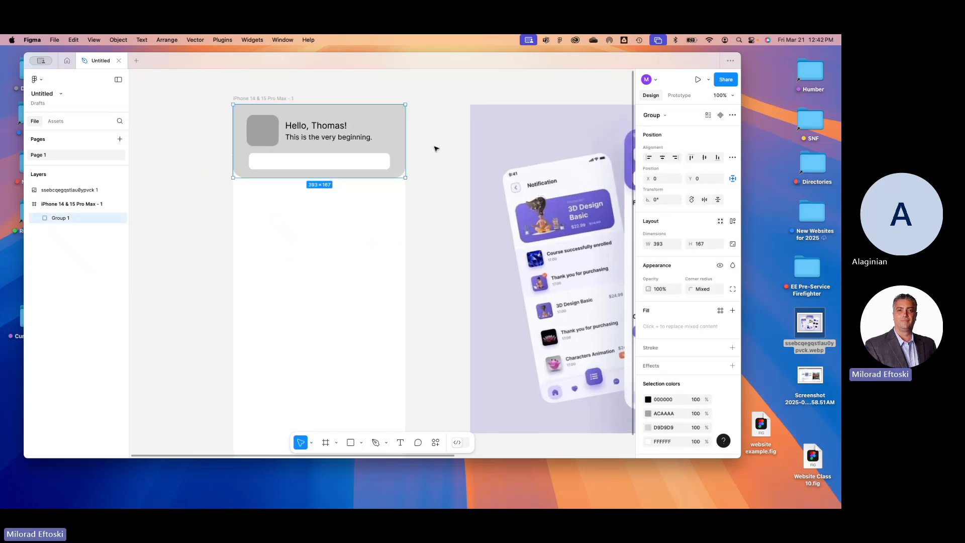
{"action": "left_click_drag", "start_coordinate": [437, 149], "coordinate": [405, 135]}
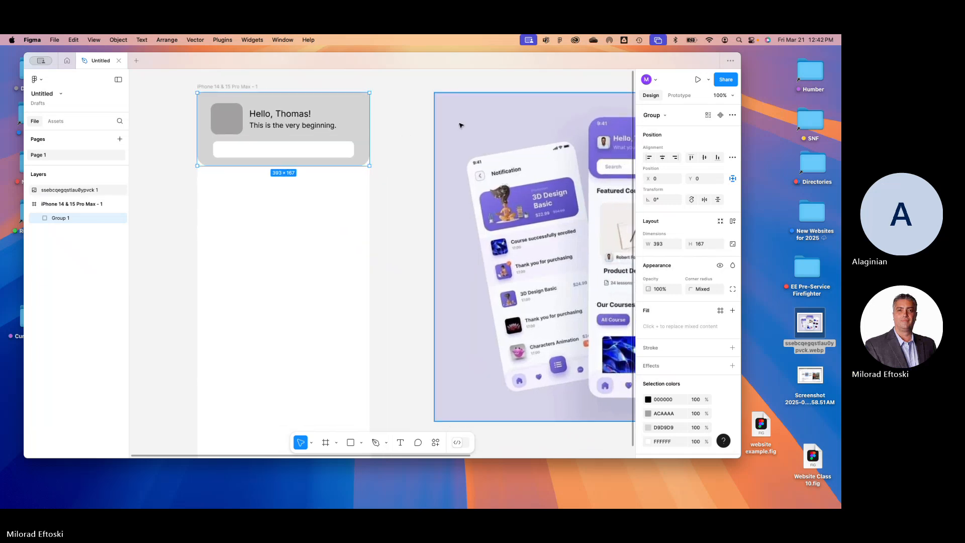
{"action": "left_click", "coordinate": [407, 107]}
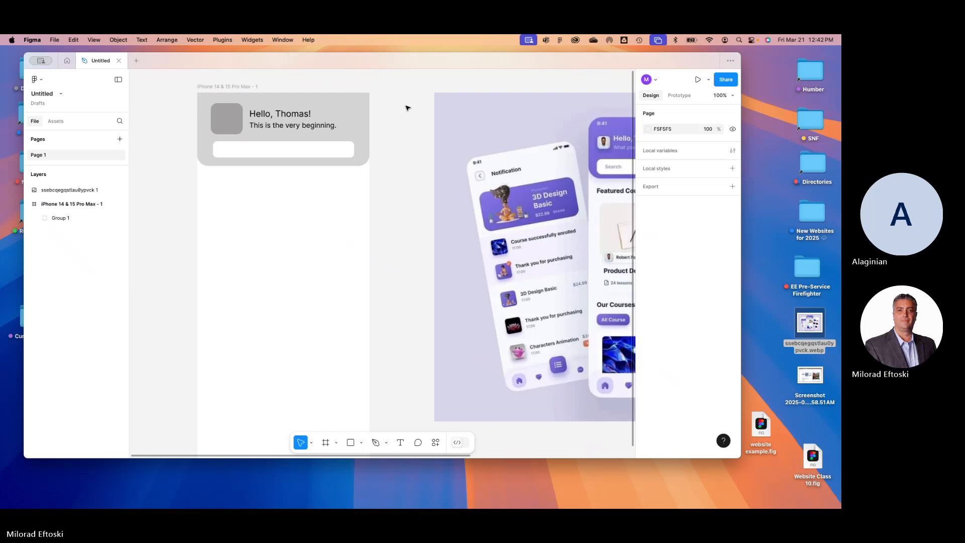
- Compare the phone frame with the reference image to see which content belongs below the header
{"action": "key", "text": "super+minus"}
{"action": "left_click_drag", "start_coordinate": [381, 225], "coordinate": [428, 207]}
{"action": "key", "text": "super+equal"}
{"action": "key", "text": "super+minus"}
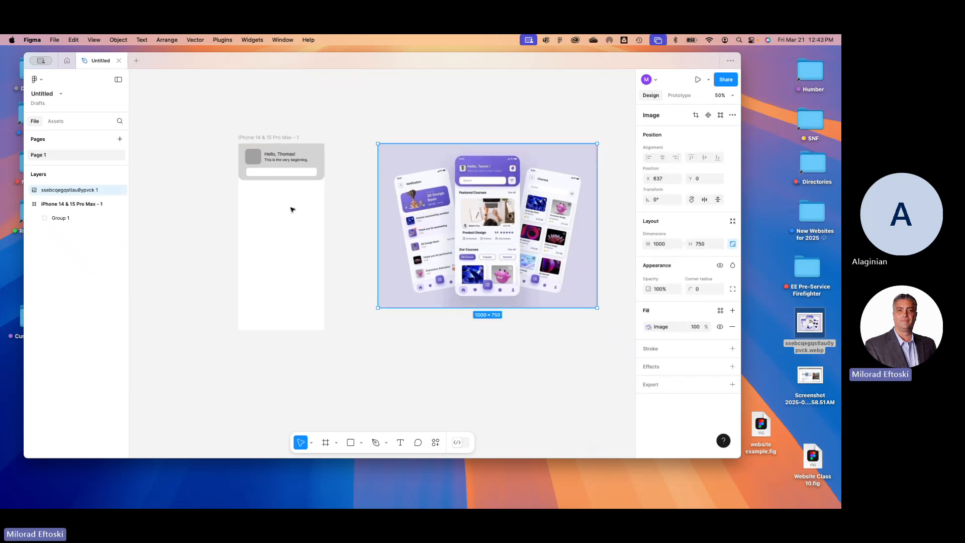
{"action": "left_click", "coordinate": [275, 207]}
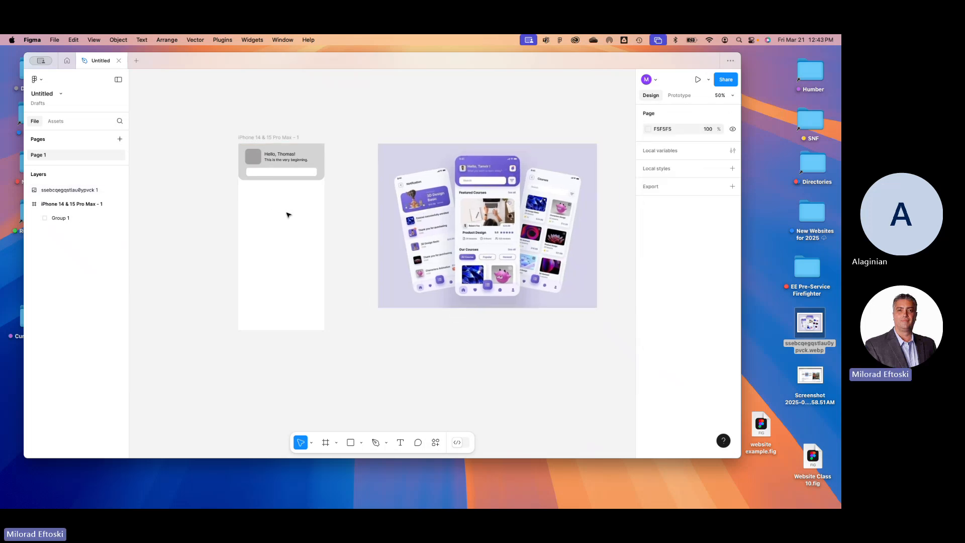
{"action": "key", "text": "super+plus"}
{"action": "left_click_drag", "start_coordinate": [258, 207], "coordinate": [371, 248]}
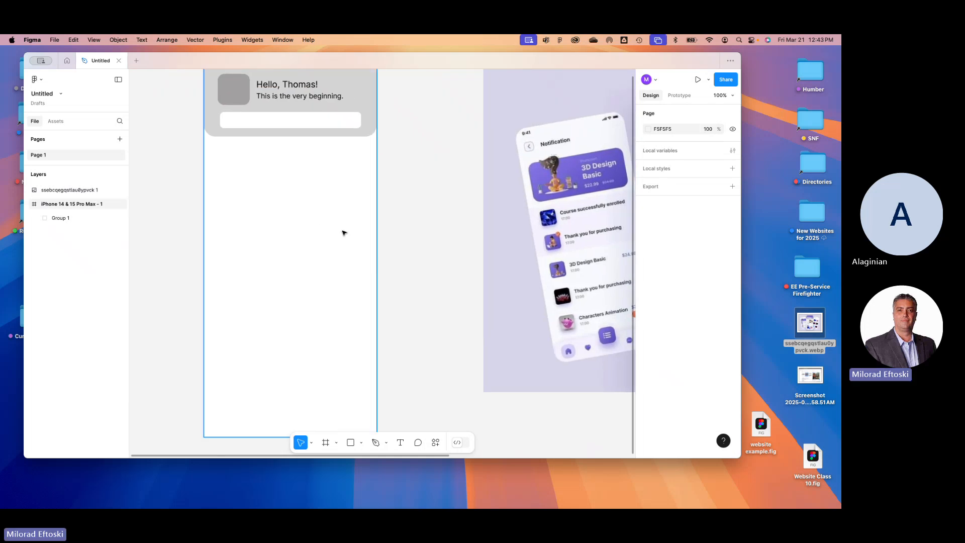
{"action": "key", "text": "super+minus"}
- Add the iOS 18 and iPadOS 18 UI kit to the file's asset libraries and open it
{"action": "left_click", "coordinate": [54, 122]}
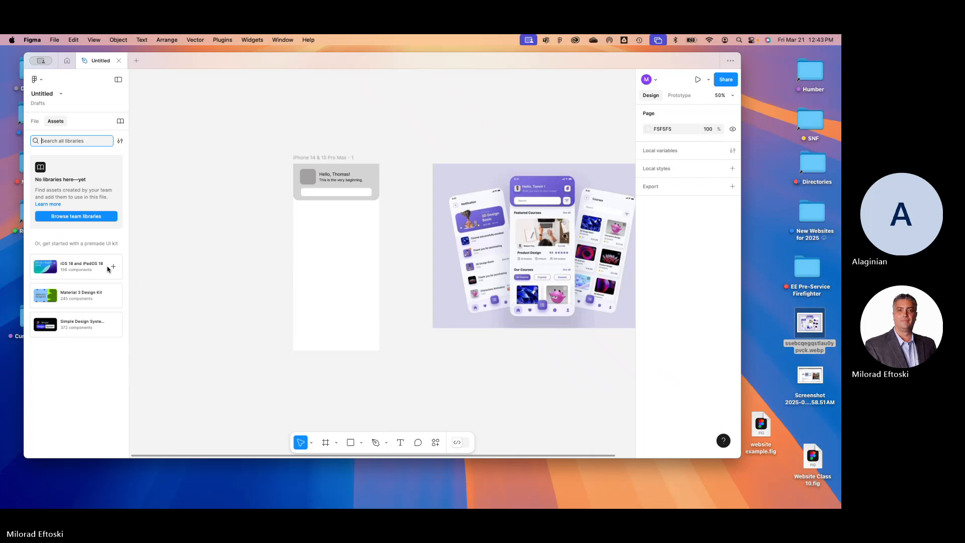
{"action": "left_click", "coordinate": [112, 268]}
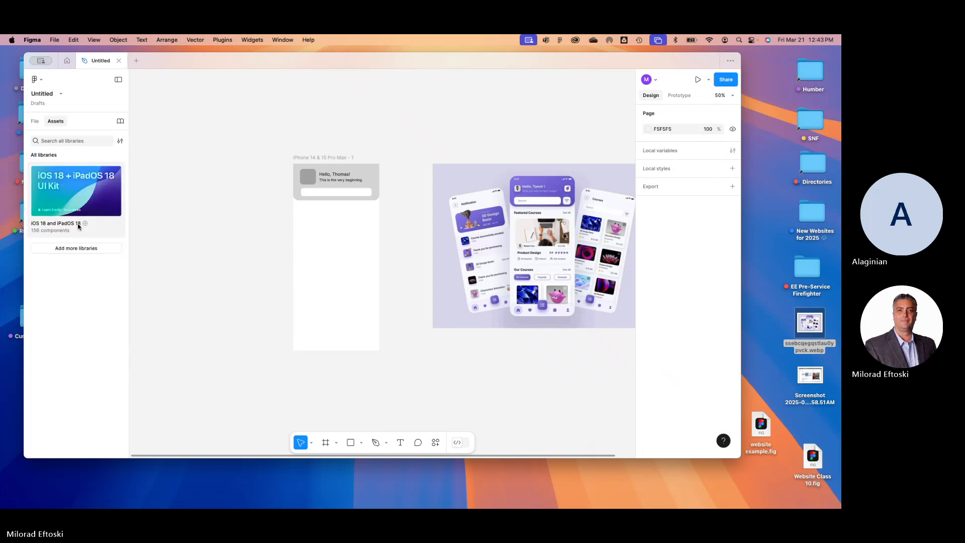
{"action": "left_click", "coordinate": [69, 189]}
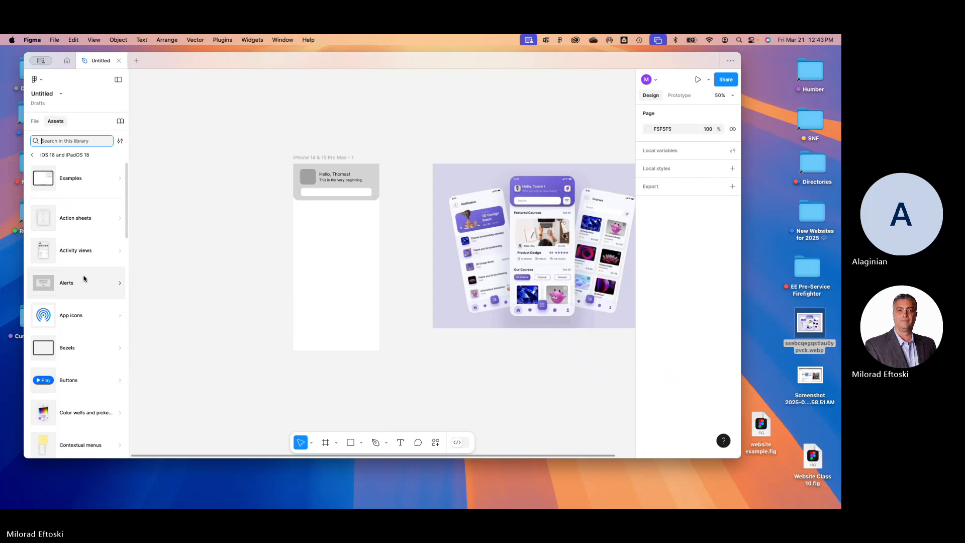
- Look through the Examples components of the iOS 18 and iPadOS 18 kit, and return to the library overview
{"action": "left_click", "coordinate": [73, 182]}
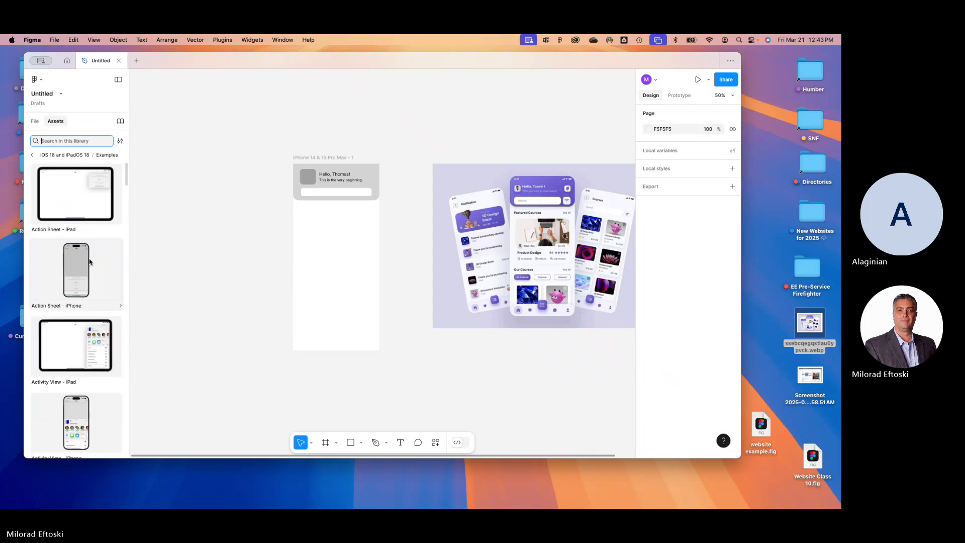
{"action": "scroll", "coordinate": [70, 226], "scroll_direction": "down", "scroll_amount": 5}
{"action": "scroll", "coordinate": [73, 229], "scroll_direction": "up", "scroll_amount": 5}
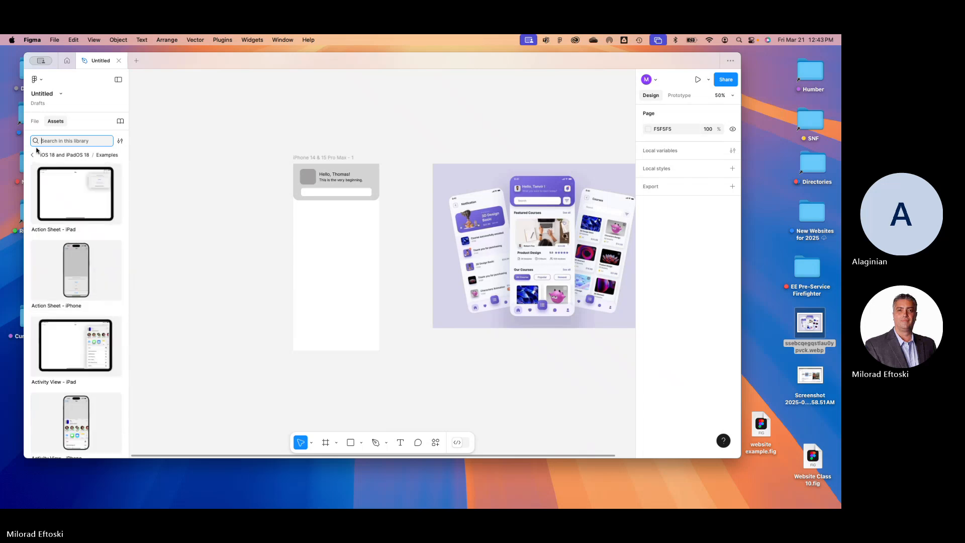
{"action": "left_click", "coordinate": [33, 155]}
{"action": "left_click", "coordinate": [33, 154]}
{"action": "left_click", "coordinate": [198, 204]}
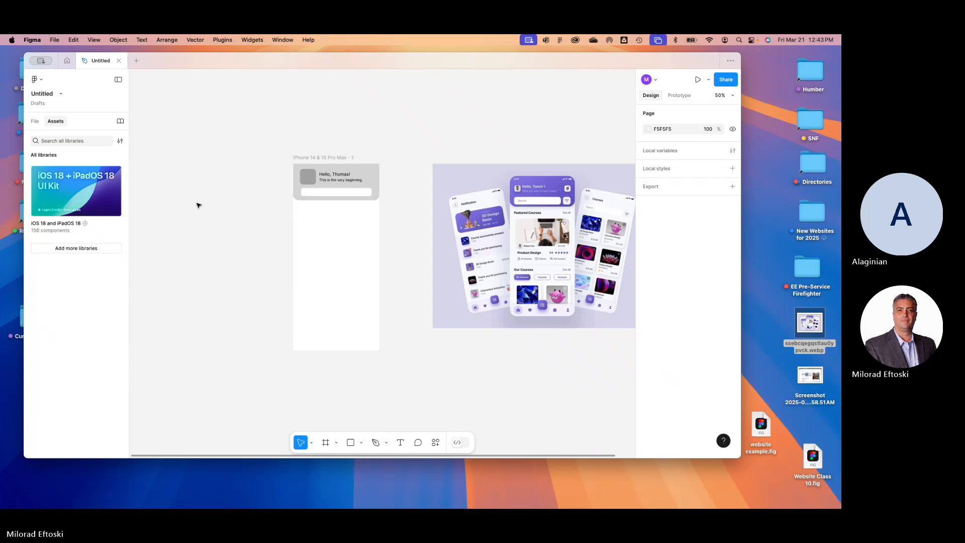
{"action": "left_click", "coordinate": [355, 175]}
{"action": "left_click", "coordinate": [386, 187]}
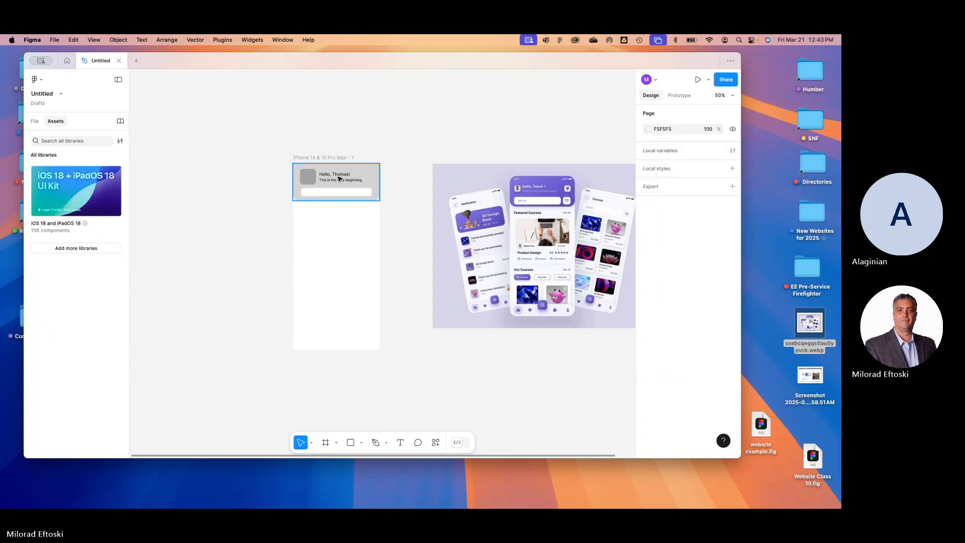
{"action": "left_click", "coordinate": [339, 179]}
{"action": "scroll", "coordinate": [345, 194], "scroll_direction": "up", "scroll_amount": 1}
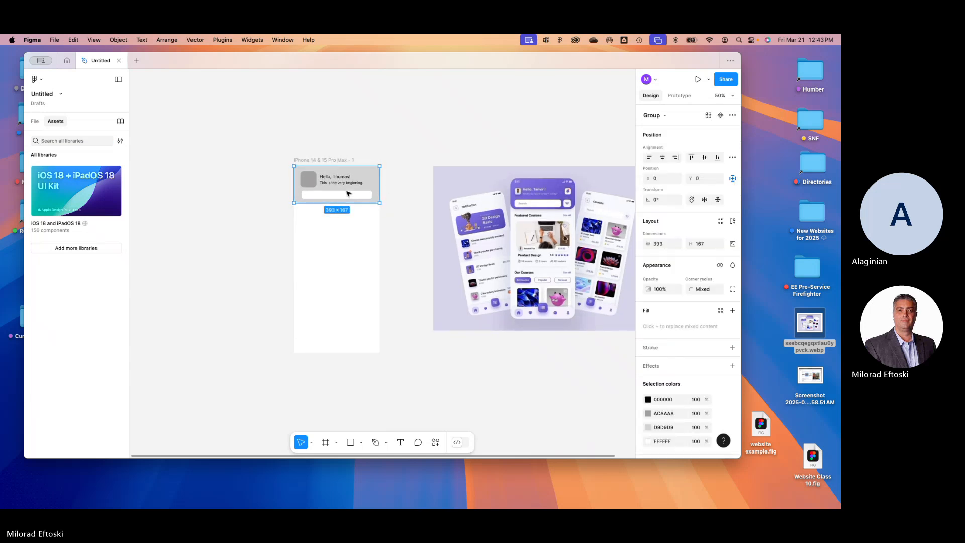
{"action": "left_click", "coordinate": [245, 203]}
{"action": "scroll", "coordinate": [256, 191], "scroll_direction": "down", "scroll_amount": 3}
{"action": "scroll", "coordinate": [257, 191], "scroll_direction": "right", "scroll_amount": 2}
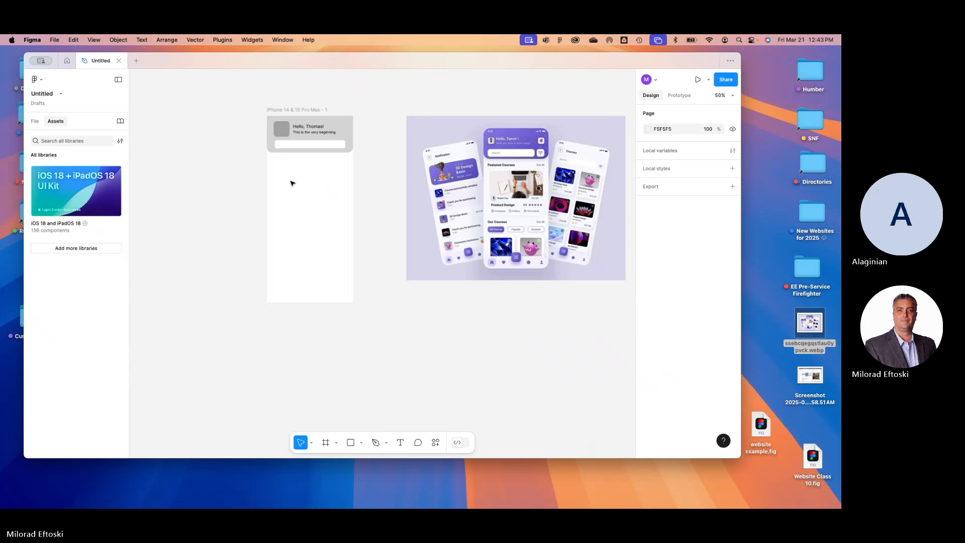
{"action": "scroll", "coordinate": [292, 183], "scroll_direction": "up", "scroll_amount": 1}
{"action": "scroll", "coordinate": [293, 183], "scroll_direction": "up", "scroll_amount": 1}
{"action": "scroll", "coordinate": [295, 182], "scroll_direction": "up", "scroll_amount": 1}
{"action": "scroll", "coordinate": [294, 182], "scroll_direction": "right", "scroll_amount": 1}
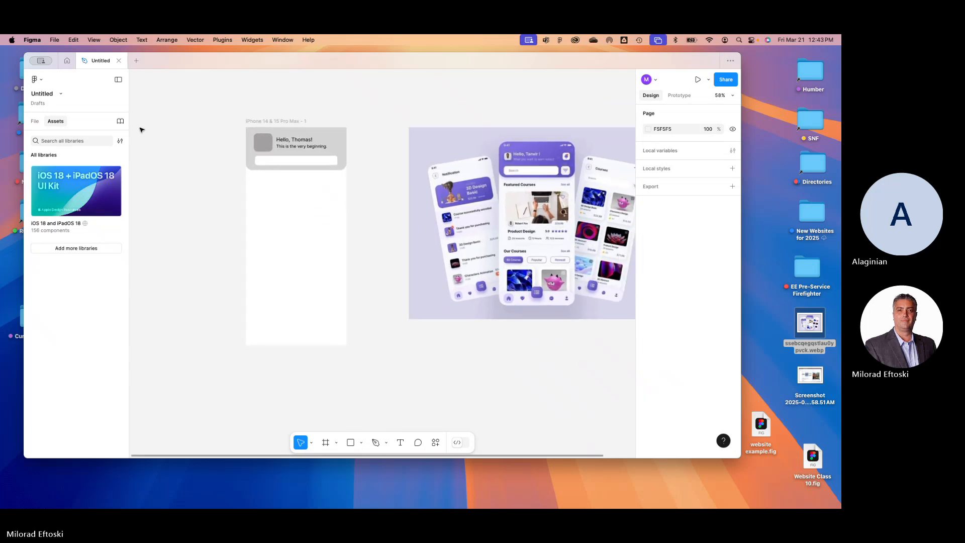
- Add the text "Featured Content" at size 23 below the header in the phone frame
{"action": "left_click", "coordinate": [402, 441]}
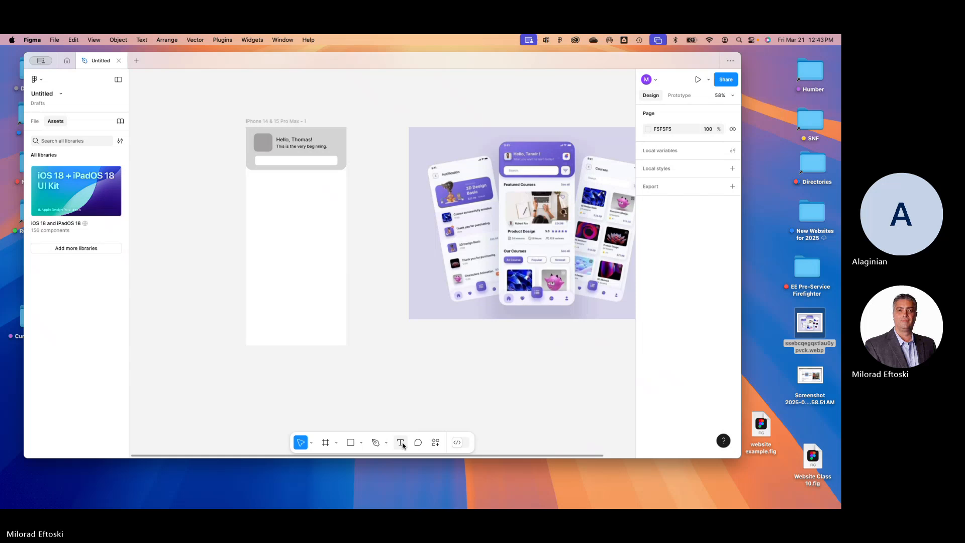
{"action": "left_click", "coordinate": [263, 186]}
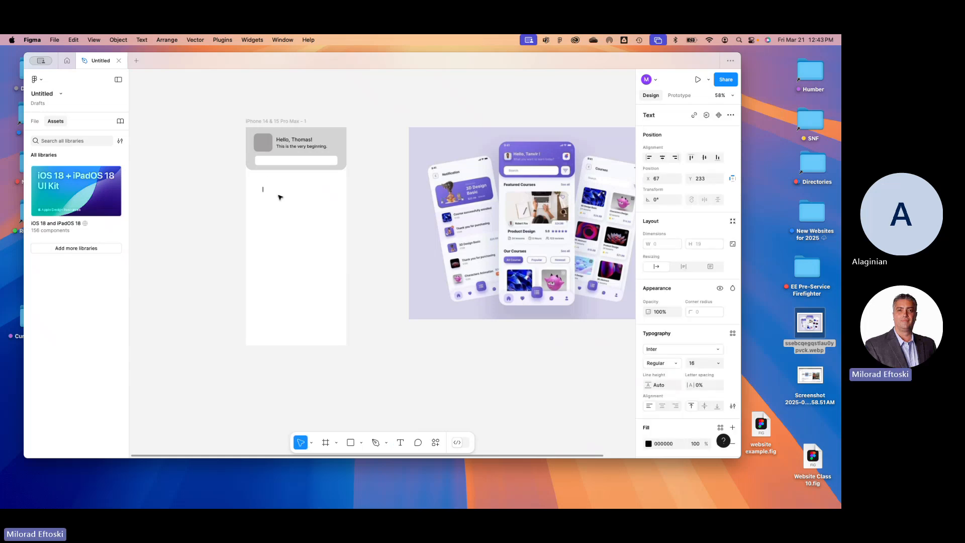
{"action": "type", "text": "Fea"}
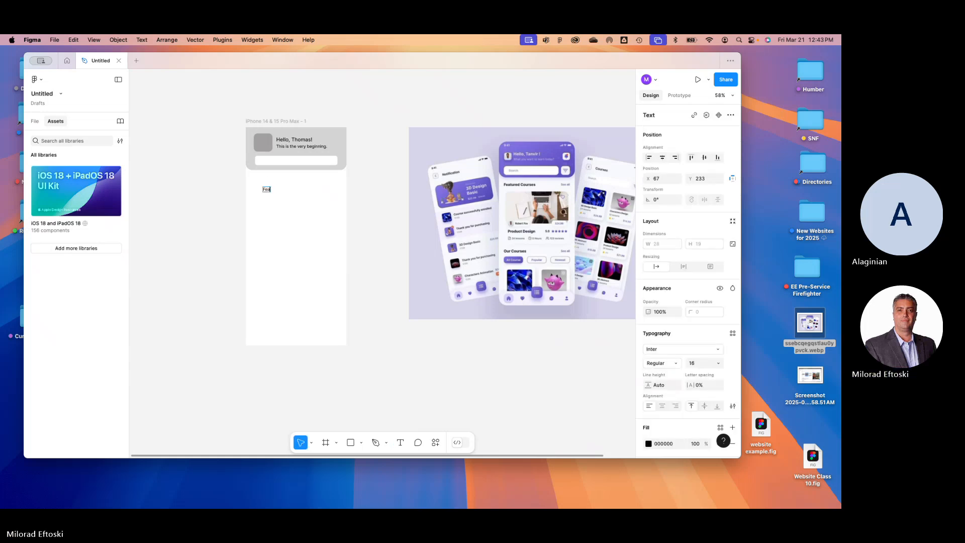
{"action": "type", "text": "tured"}
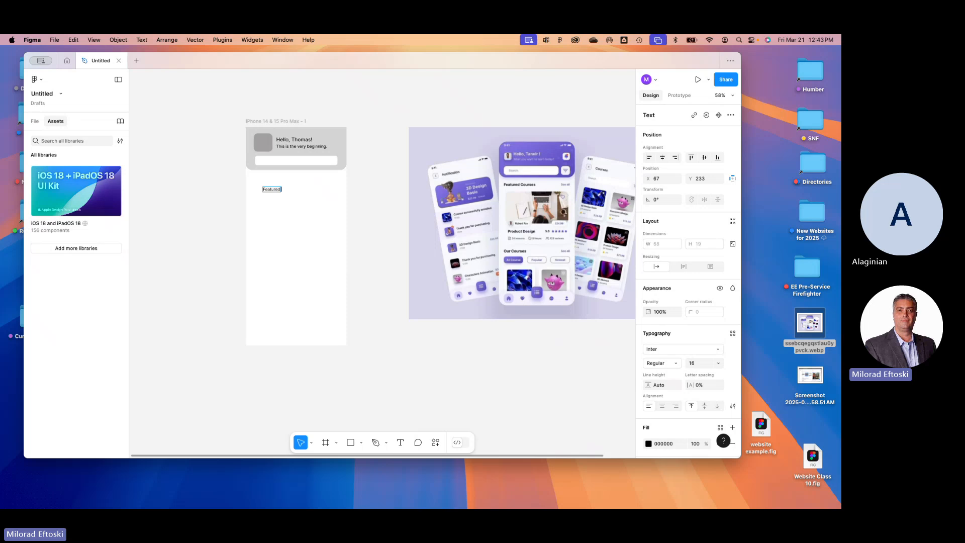
{"action": "type", "text": " Content"}
{"action": "key", "text": "Escape"}
{"action": "left_click", "coordinate": [294, 228]}
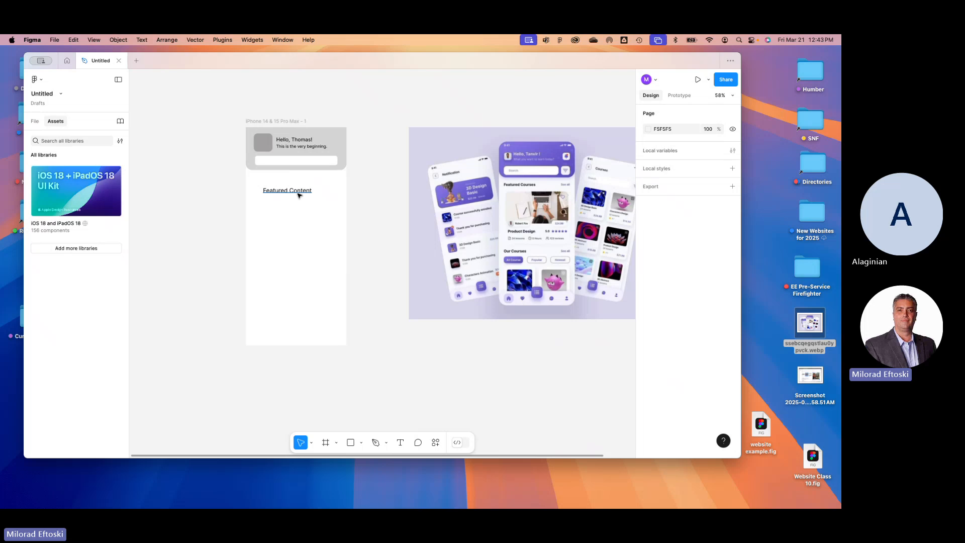
- Move the "Featured Content" text to X 36, Y 194, in line with the search bar's left edge
{"action": "left_click_drag", "start_coordinate": [298, 194], "coordinate": [290, 183]}
{"action": "scroll", "coordinate": [292, 195], "scroll_direction": "up", "scroll_amount": 2}
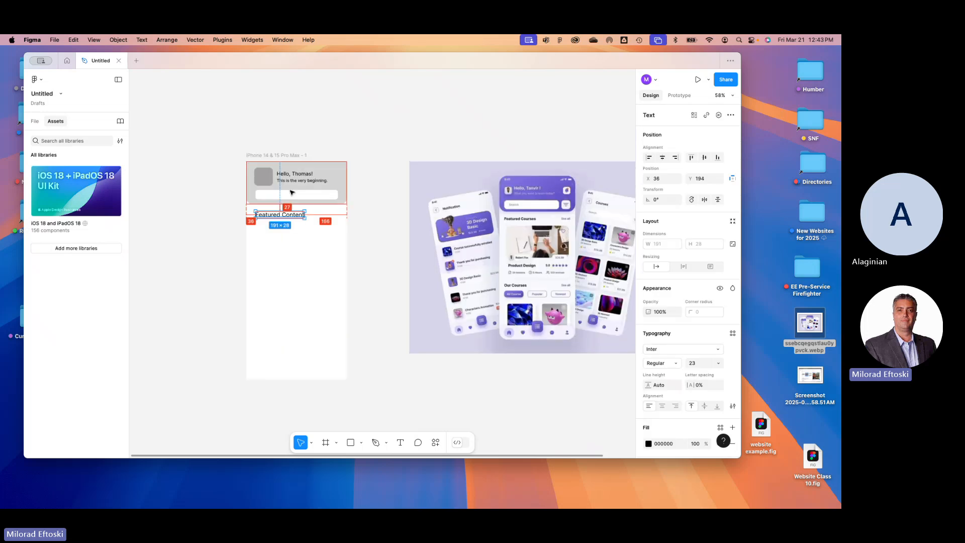
{"action": "scroll", "coordinate": [285, 219], "scroll_direction": "up", "scroll_amount": 5}
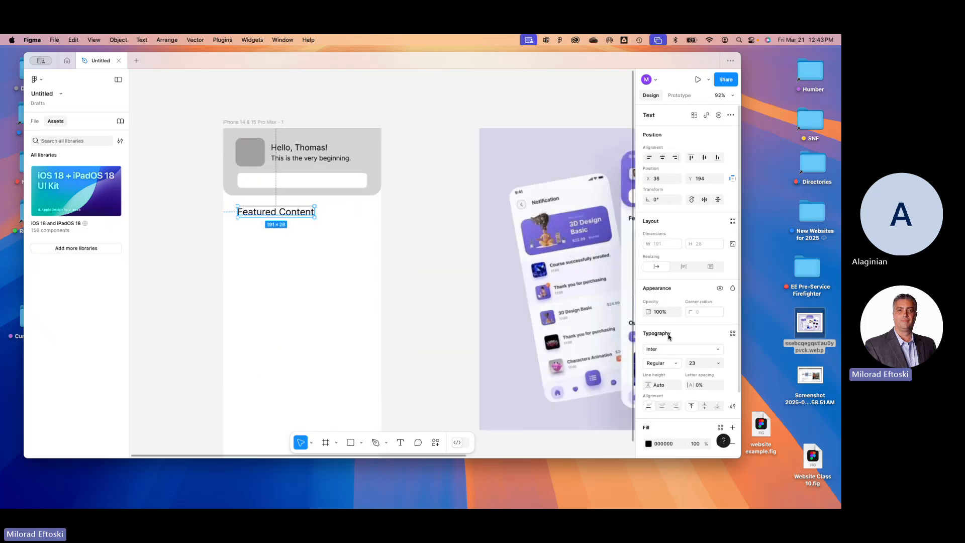
- Set the font size of the "Featured Content" text to 22
{"action": "left_click", "coordinate": [700, 365]}
{"action": "type", "text": "22"}
{"action": "key", "text": "Return"}
{"action": "scroll", "coordinate": [362, 327], "scroll_direction": "down", "scroll_amount": 2}
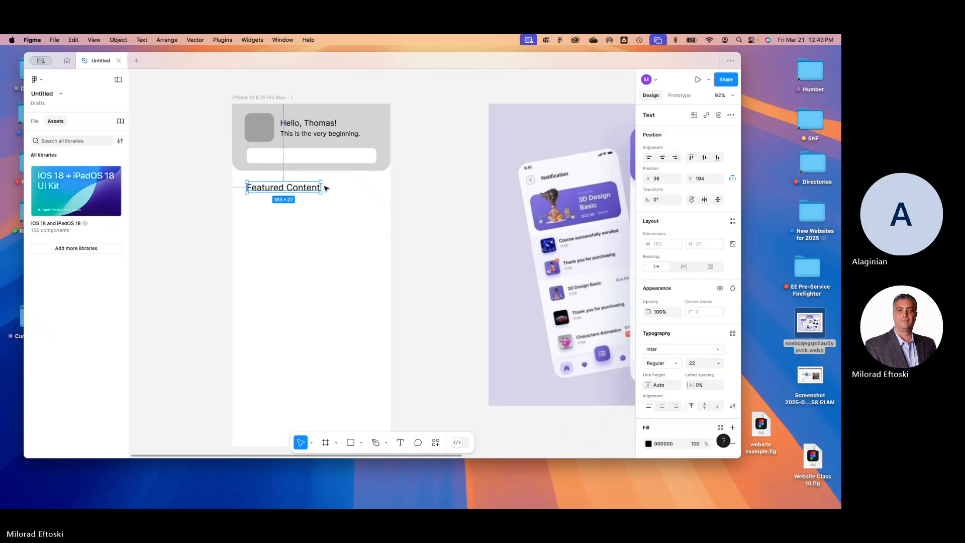
{"action": "right_click", "coordinate": [305, 193]}
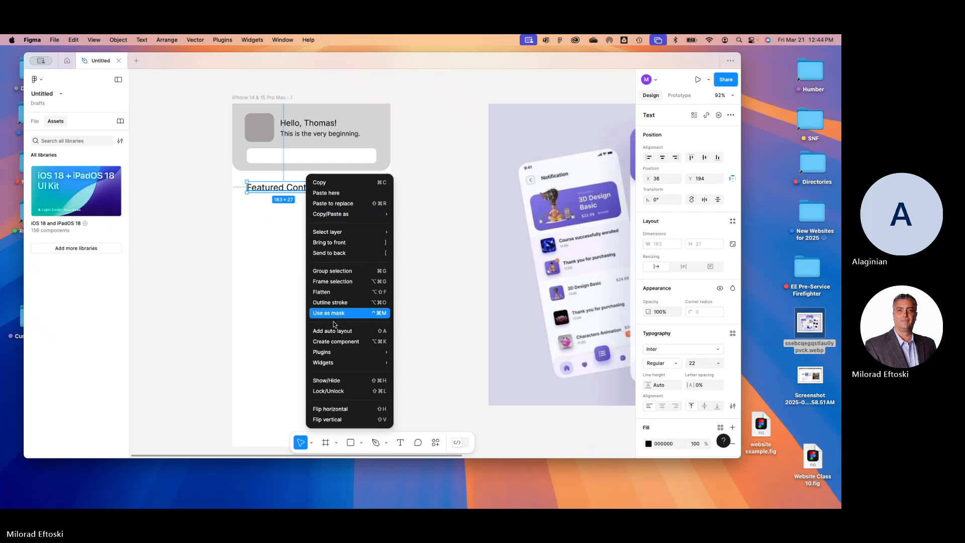
{"action": "left_click", "coordinate": [422, 258]}
{"action": "left_click", "coordinate": [415, 270]}
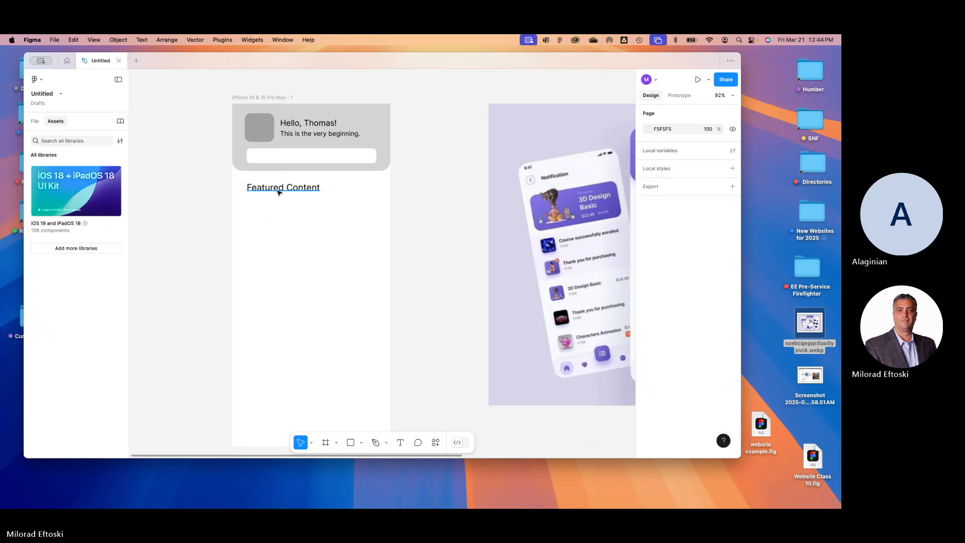
{"action": "left_click", "coordinate": [278, 194]}
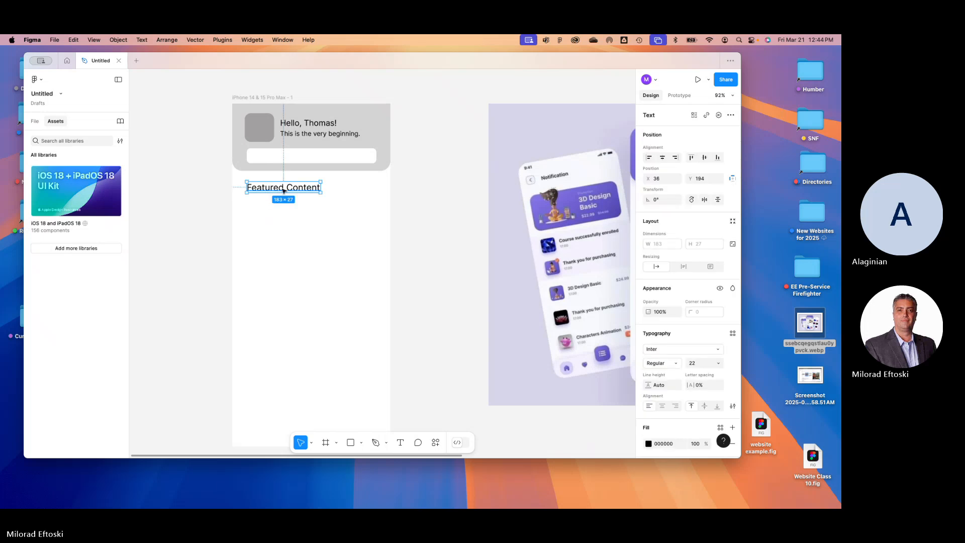
{"action": "left_click_drag", "start_coordinate": [279, 189], "coordinate": [73, 278]}
{"action": "left_click_drag", "start_coordinate": [131, 275], "coordinate": [510, 219]}
{"action": "key", "text": "super+z"}
{"action": "left_click", "coordinate": [402, 254]}
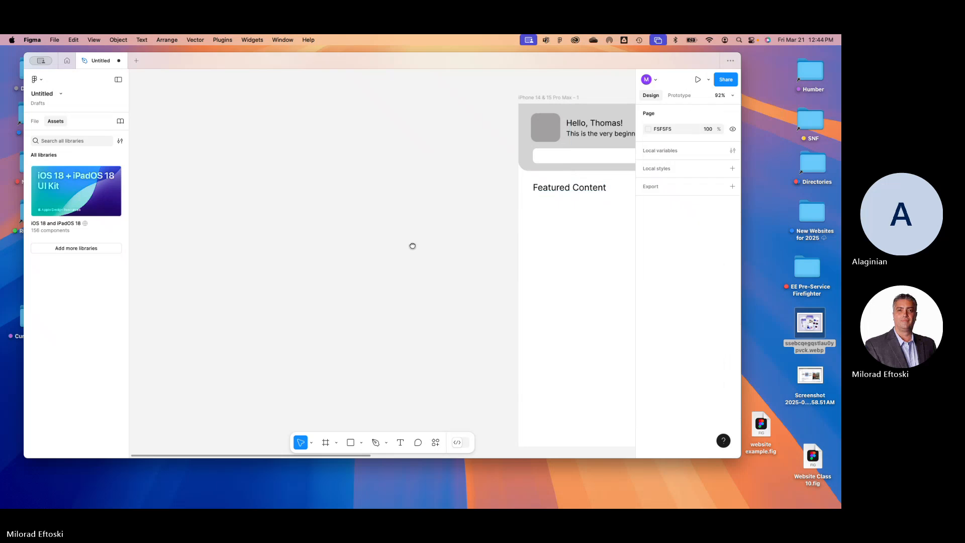
{"action": "left_click_drag", "start_coordinate": [412, 245], "coordinate": [293, 241]}
- Look through the available fonts and font category filters for the "Featured Content" text, keeping the current font
{"action": "left_click", "coordinate": [469, 184]}
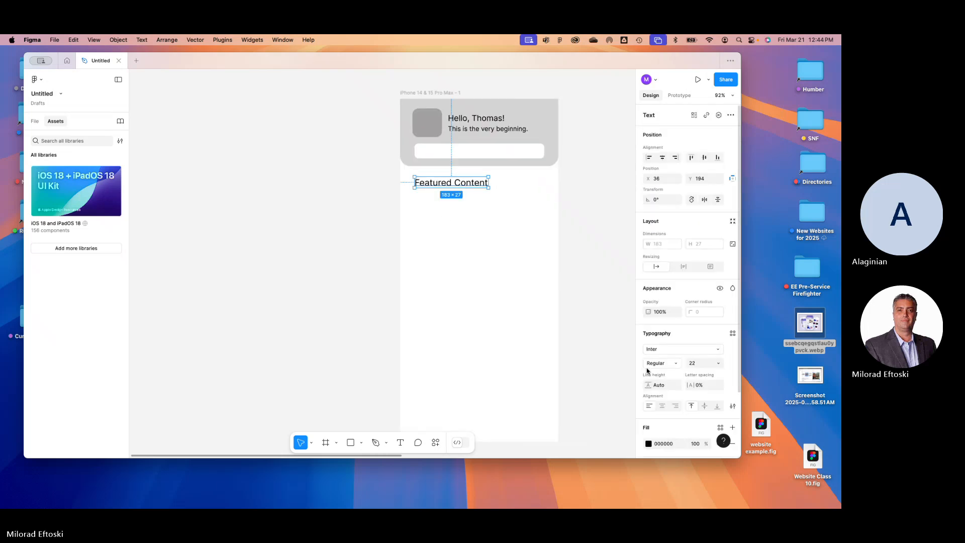
{"action": "scroll", "coordinate": [563, 338], "scroll_direction": "up", "scroll_amount": 5}
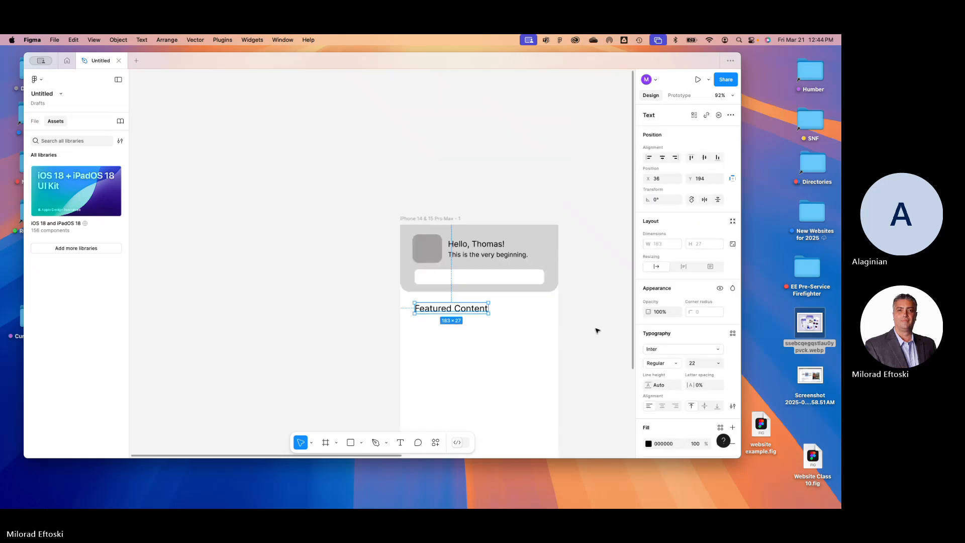
{"action": "scroll", "coordinate": [578, 329], "scroll_direction": "down", "scroll_amount": 3}
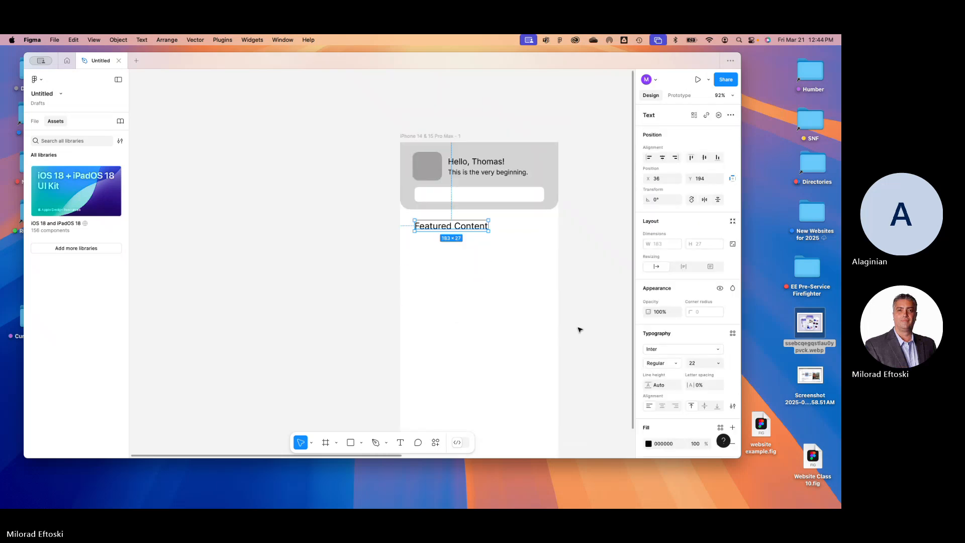
{"action": "left_click", "coordinate": [699, 351]}
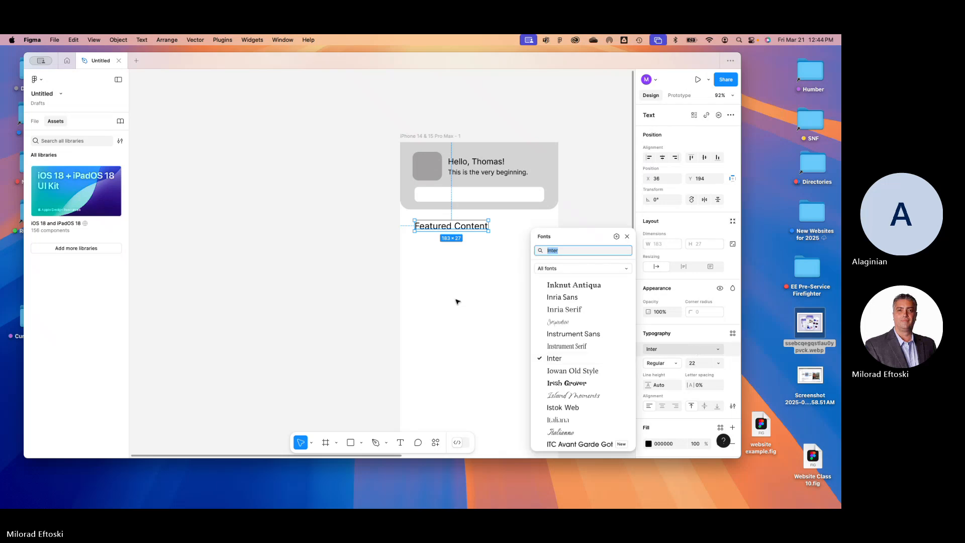
{"action": "left_click", "coordinate": [568, 269]}
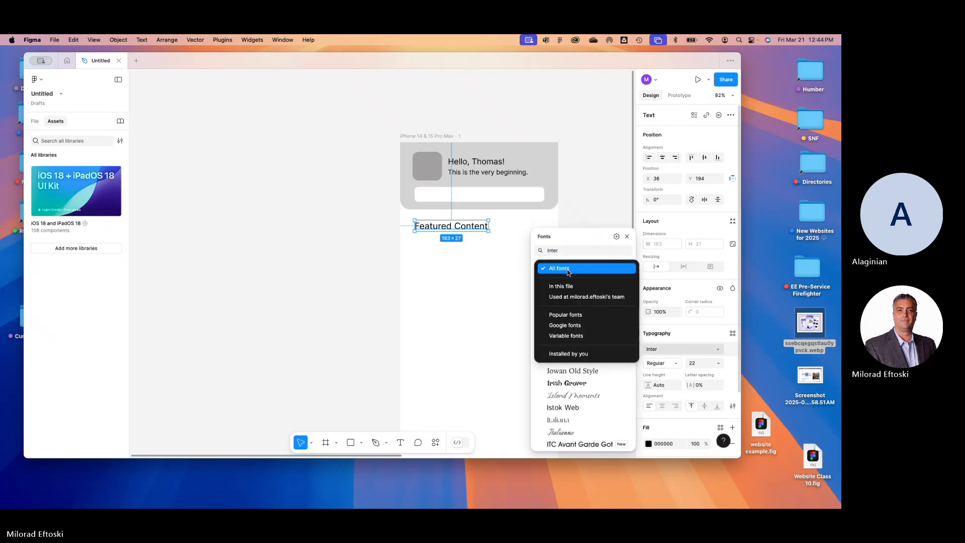
{"action": "left_click", "coordinate": [472, 282]}
{"action": "left_click", "coordinate": [463, 282]}
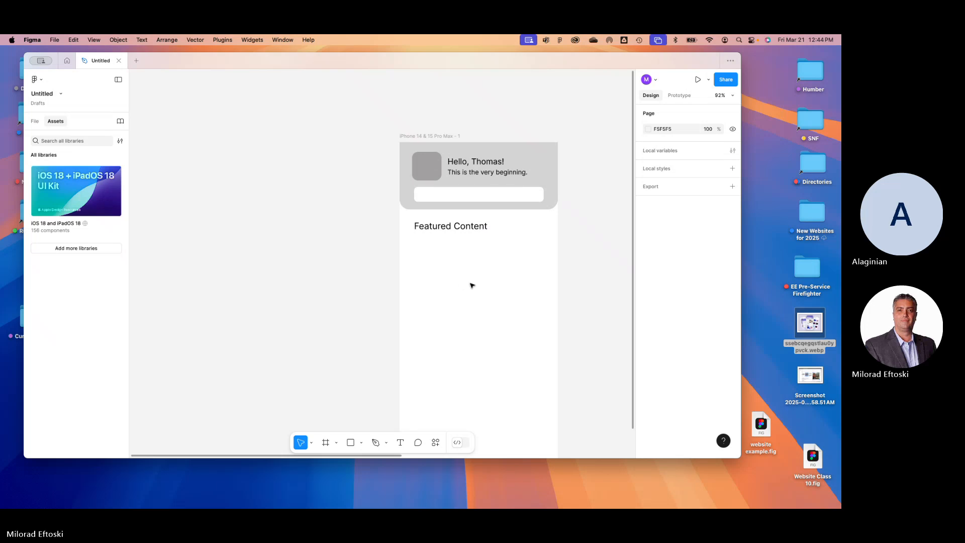
- Draw a grey rectangle about 170 high below the "Featured Content" text in the phone frame, modelled on the reference image's course card
{"action": "scroll", "coordinate": [472, 285], "scroll_direction": "right", "scroll_amount": 5}
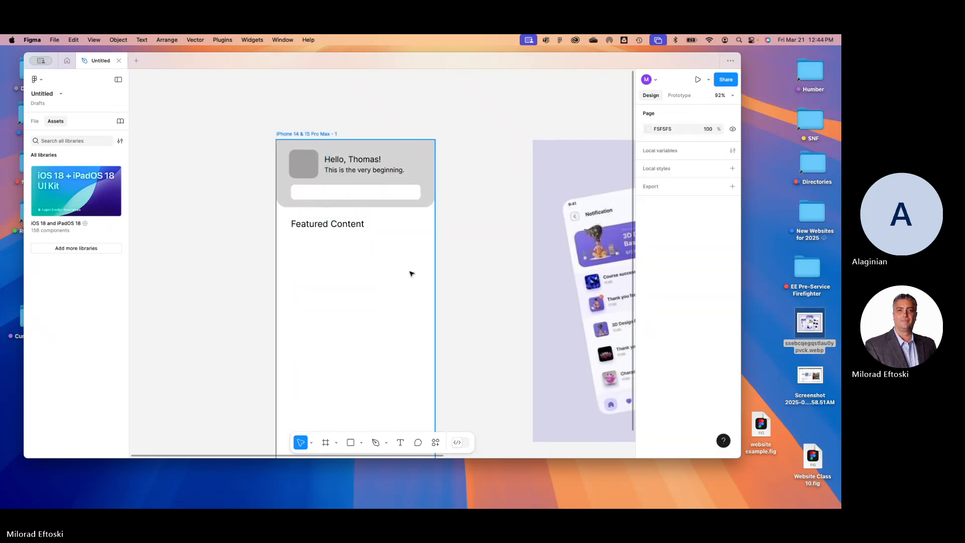
{"action": "scroll", "coordinate": [411, 273], "scroll_direction": "down", "scroll_amount": 5}
{"action": "scroll", "coordinate": [410, 272], "scroll_direction": "right", "scroll_amount": 2}
{"action": "scroll", "coordinate": [409, 272], "scroll_direction": "down", "scroll_amount": 1}
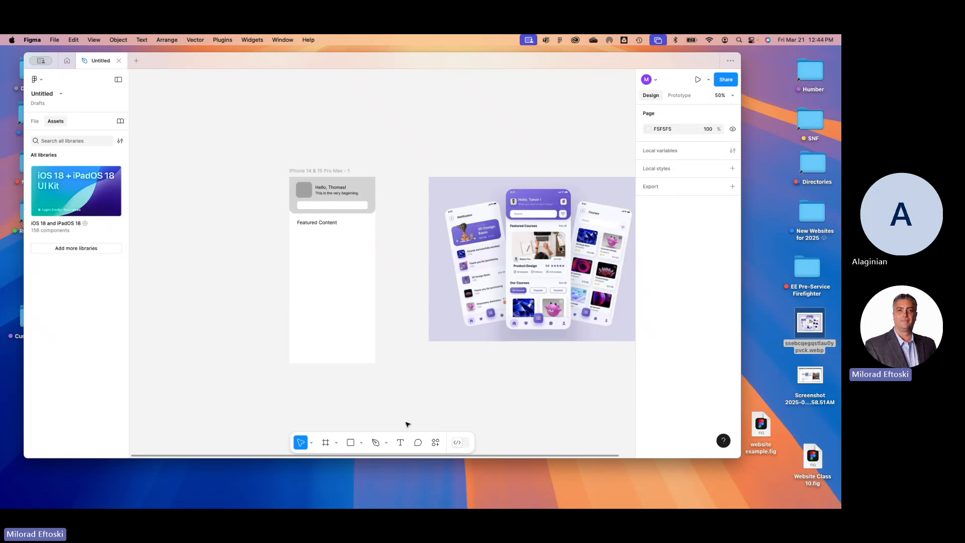
{"action": "left_click", "coordinate": [350, 442]}
{"action": "left_click_drag", "start_coordinate": [298, 230], "coordinate": [364, 266]}
{"action": "left_click", "coordinate": [367, 297]}
{"action": "left_click", "coordinate": [338, 257]}
{"action": "left_click", "coordinate": [369, 291]}
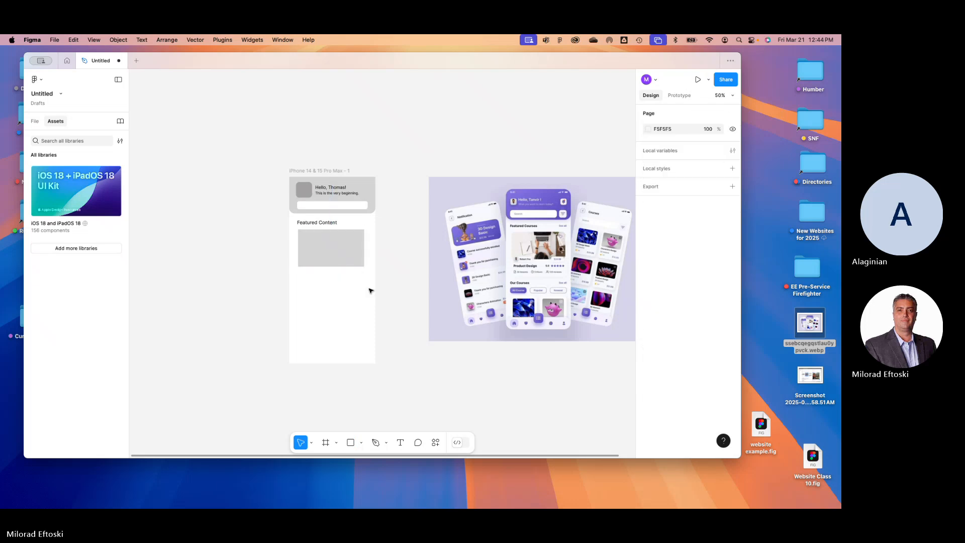
- Add a layout grid to the phone frame and change its type from Grid to Columns
{"action": "scroll", "coordinate": [370, 290], "scroll_direction": "left", "scroll_amount": 2}
{"action": "left_click", "coordinate": [319, 168]}
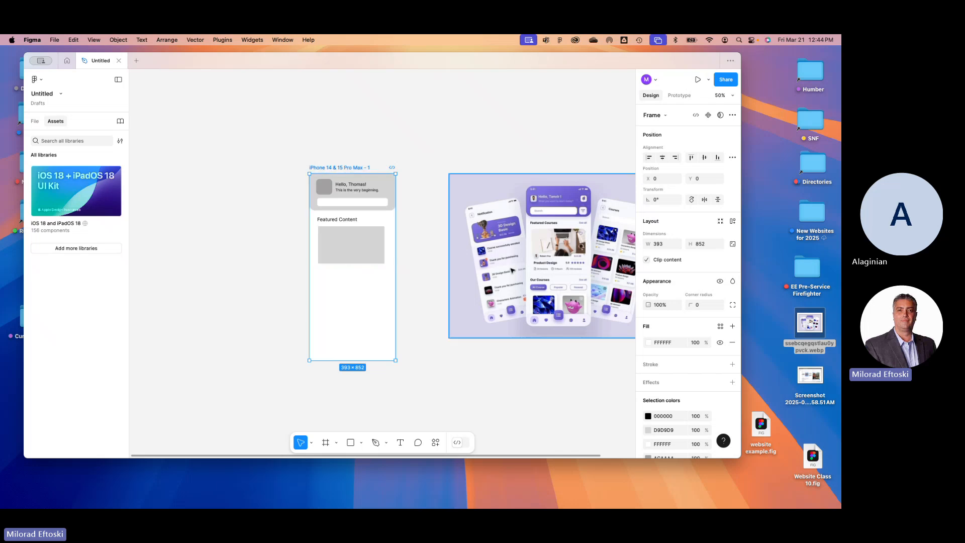
{"action": "scroll", "coordinate": [720, 305], "scroll_direction": "down", "scroll_amount": 3}
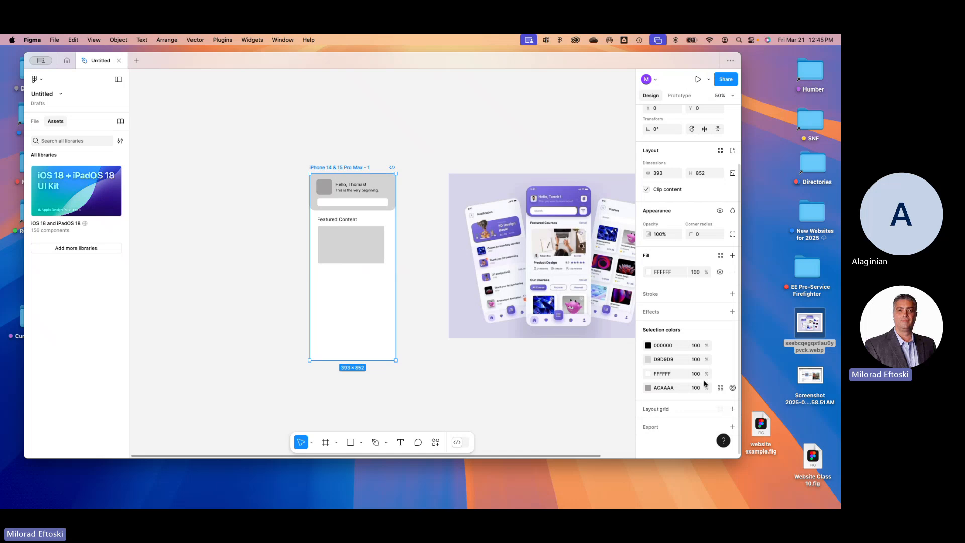
{"action": "left_click", "coordinate": [733, 409]}
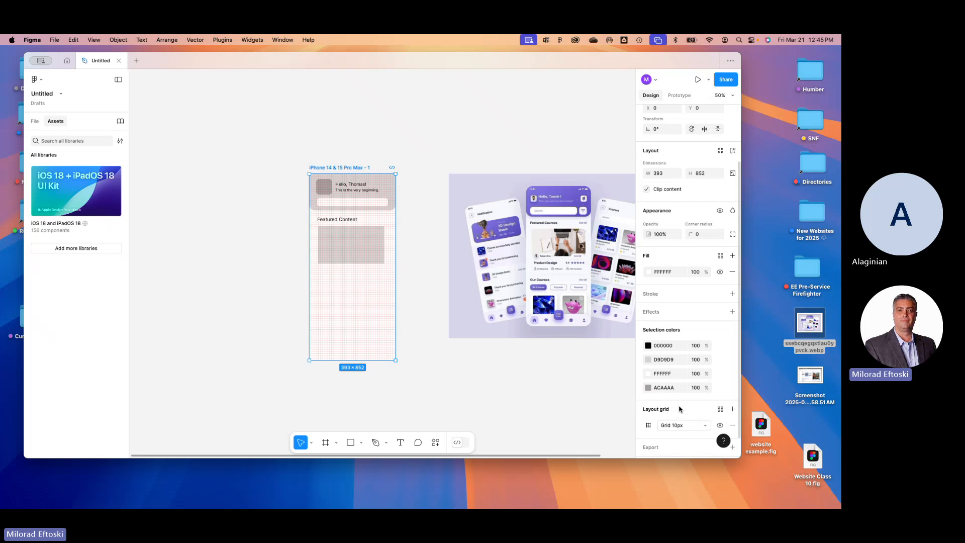
{"action": "scroll", "coordinate": [680, 406], "scroll_direction": "down", "scroll_amount": 2}
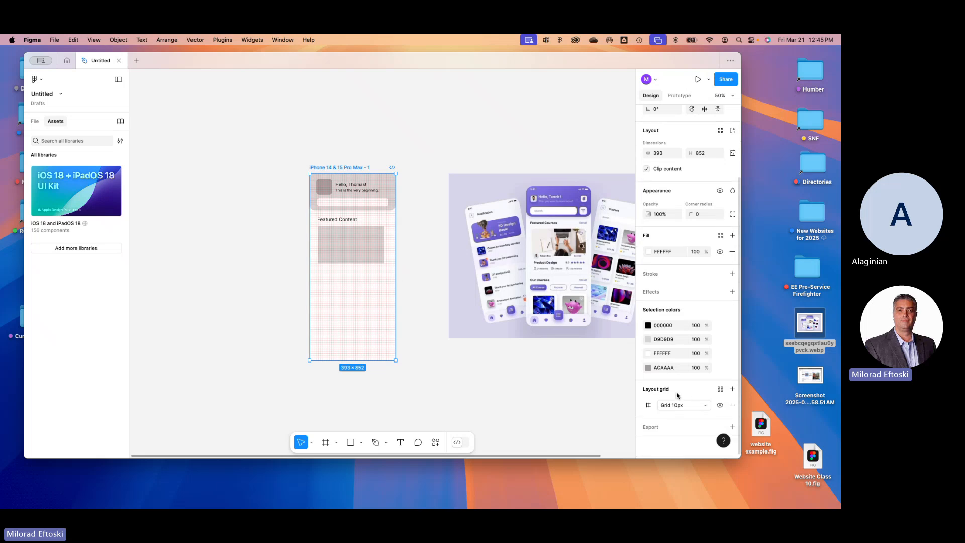
{"action": "left_click", "coordinate": [693, 405]}
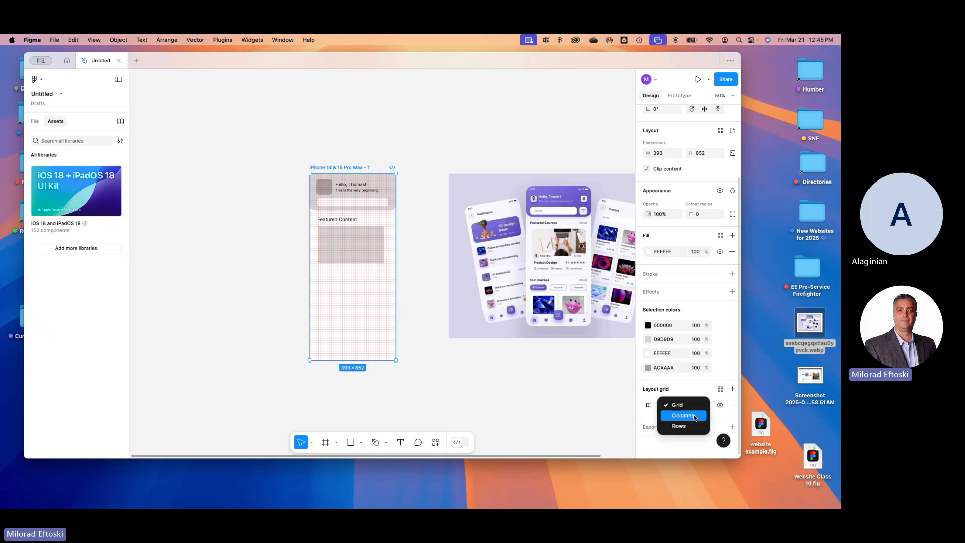
{"action": "left_click", "coordinate": [694, 417]}
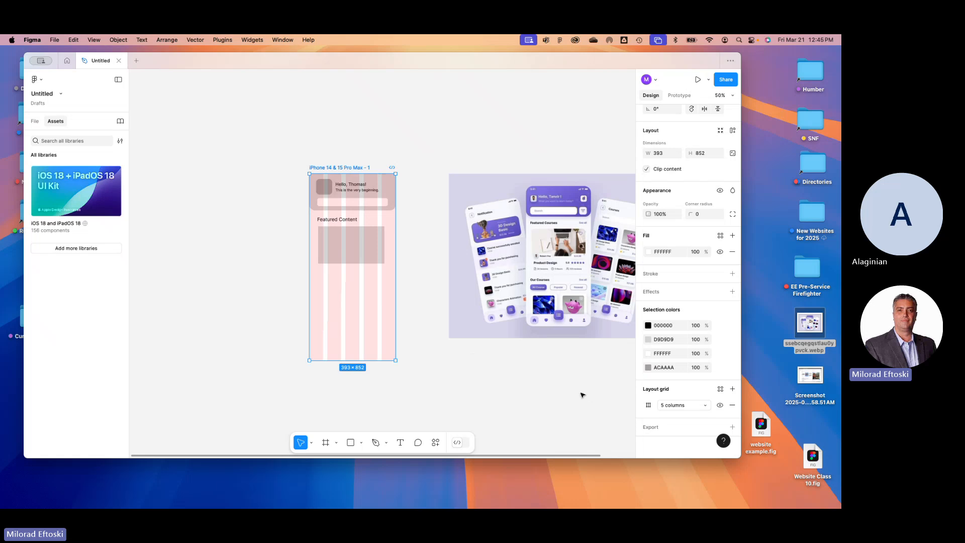
- Set the column count of the phone frame's layout grid to 4
{"action": "left_click", "coordinate": [648, 406]}
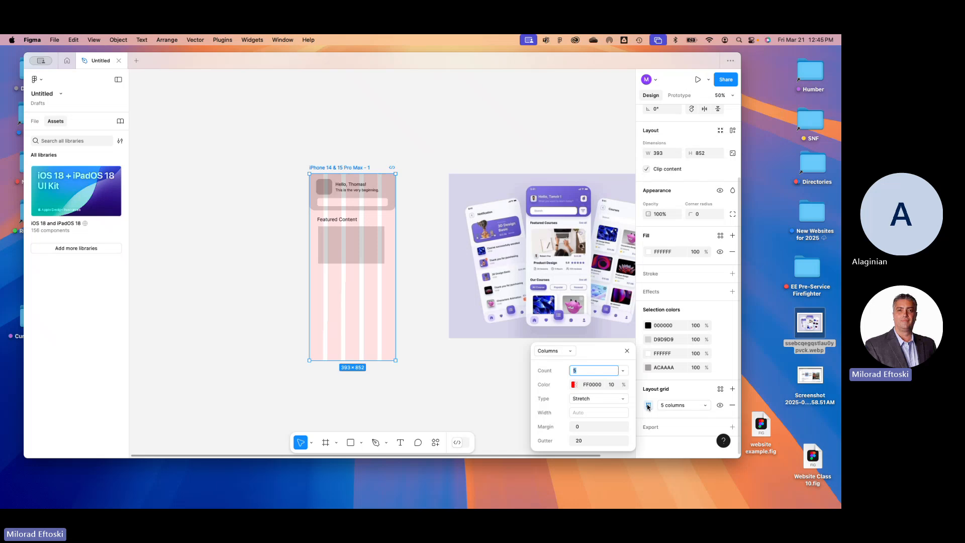
{"action": "type", "text": "4"}
{"action": "key", "text": "Return"}
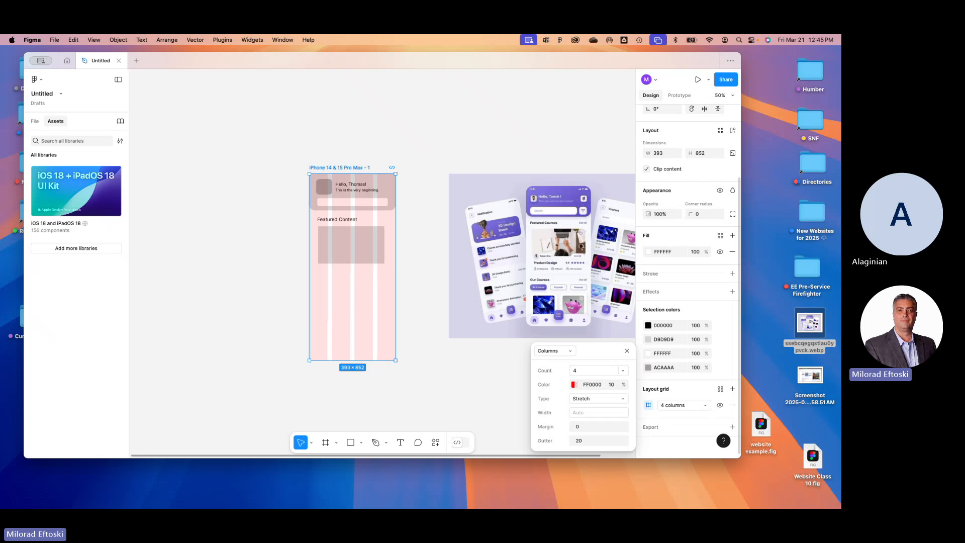
{"action": "left_click_drag", "start_coordinate": [580, 370], "coordinate": [556, 368]}
- Move the phone frame with its contents up and to the left on the canvas, to X -194, Y -258
{"action": "left_click", "coordinate": [319, 169]}
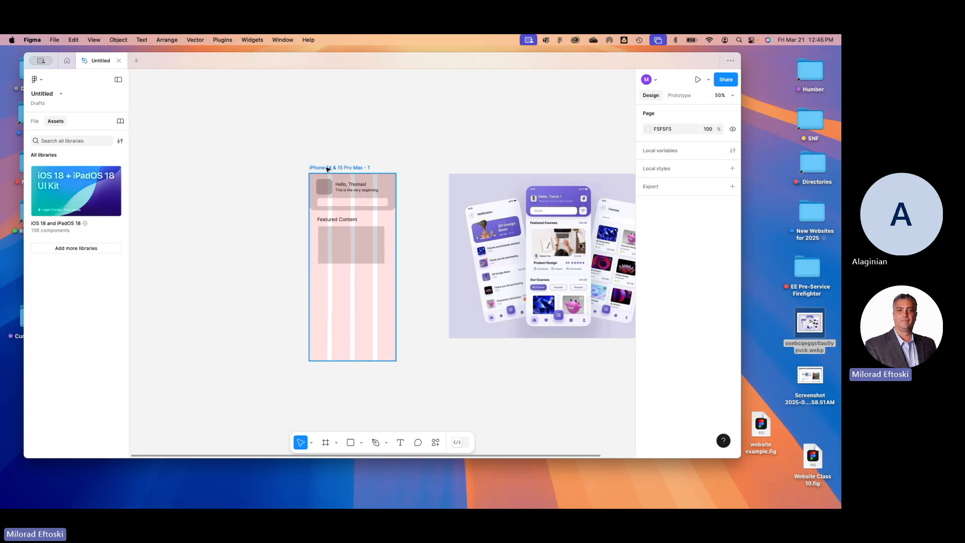
{"action": "left_click_drag", "start_coordinate": [330, 168], "coordinate": [294, 114]}
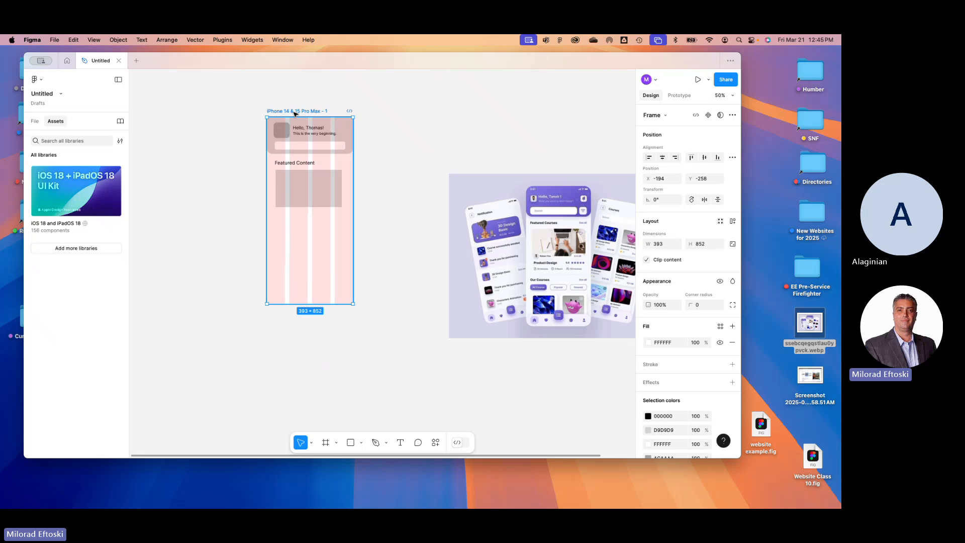
{"action": "scroll", "coordinate": [691, 394], "scroll_direction": "down", "scroll_amount": 3}
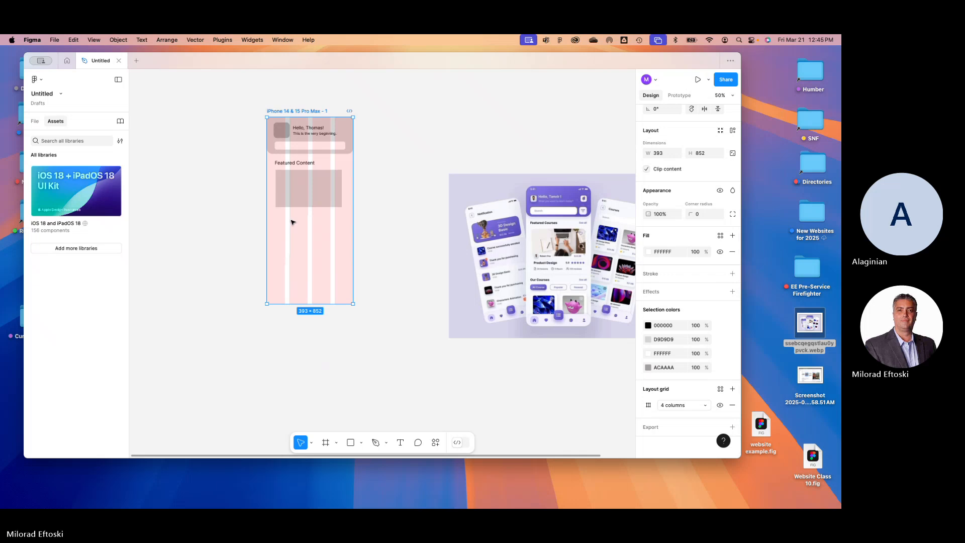
- Widen the rectangle below "Featured Content" on both sides to about 327 × 170, placed at X 31, Y 238
{"action": "left_click", "coordinate": [317, 197]}
{"action": "left_click_drag", "start_coordinate": [294, 197], "coordinate": [346, 189]}
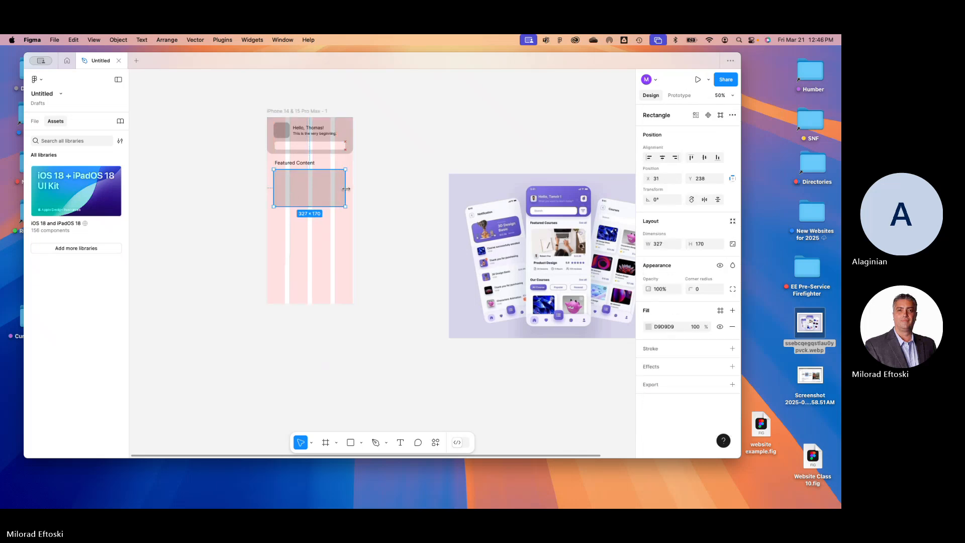
{"action": "left_click", "coordinate": [385, 213]}
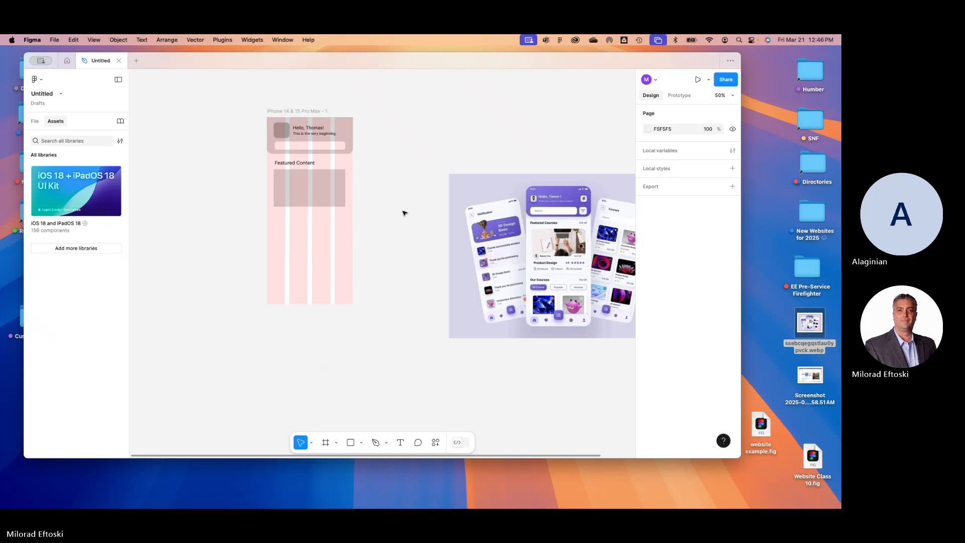
{"action": "scroll", "coordinate": [315, 124], "scroll_direction": "up", "scroll_amount": 1}
{"action": "left_click", "coordinate": [315, 124]}
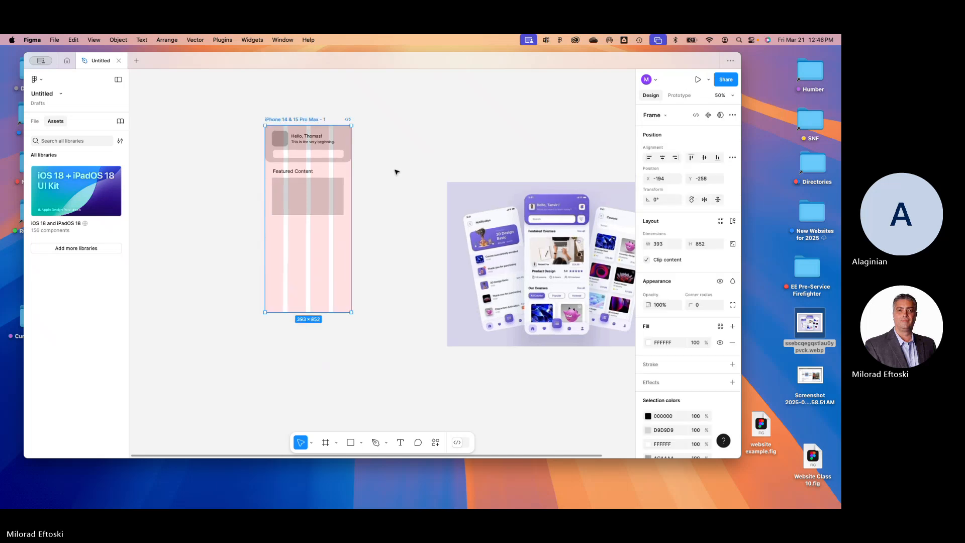
{"action": "left_click", "coordinate": [385, 179]}
{"action": "left_click", "coordinate": [334, 202]}
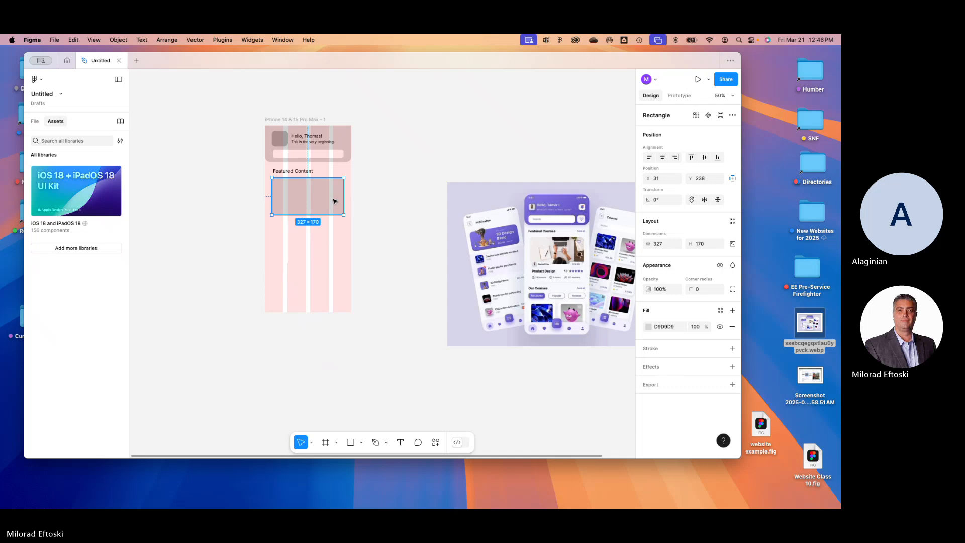
{"action": "key", "text": "Escape"}
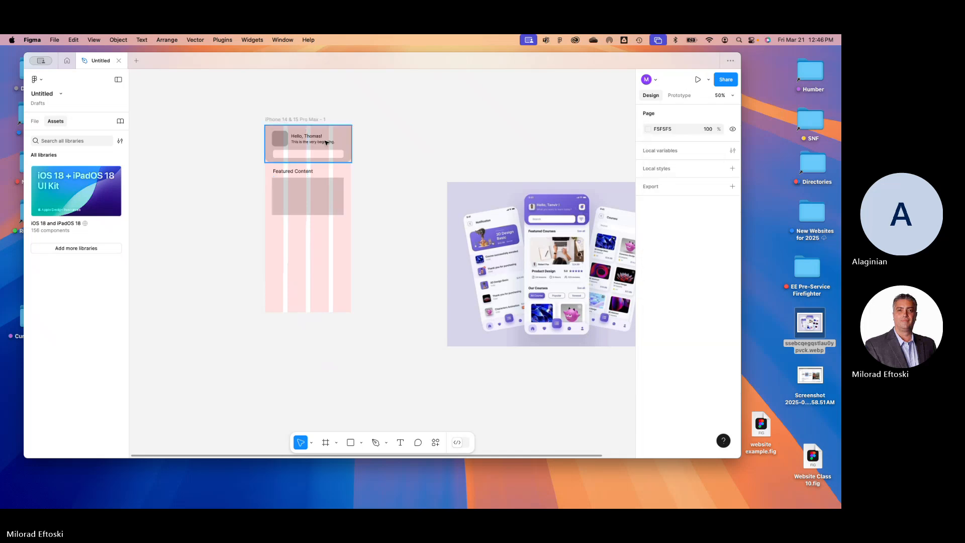
- Set the margin of the phone frame's four-column layout grid to 20
{"action": "left_click", "coordinate": [298, 121]}
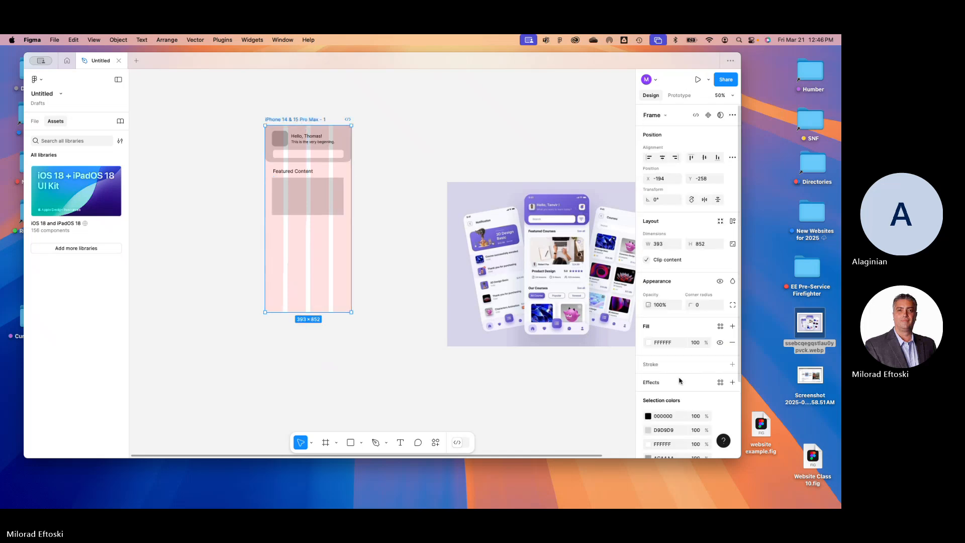
{"action": "scroll", "coordinate": [654, 402], "scroll_direction": "down", "scroll_amount": 3}
{"action": "left_click", "coordinate": [648, 405]}
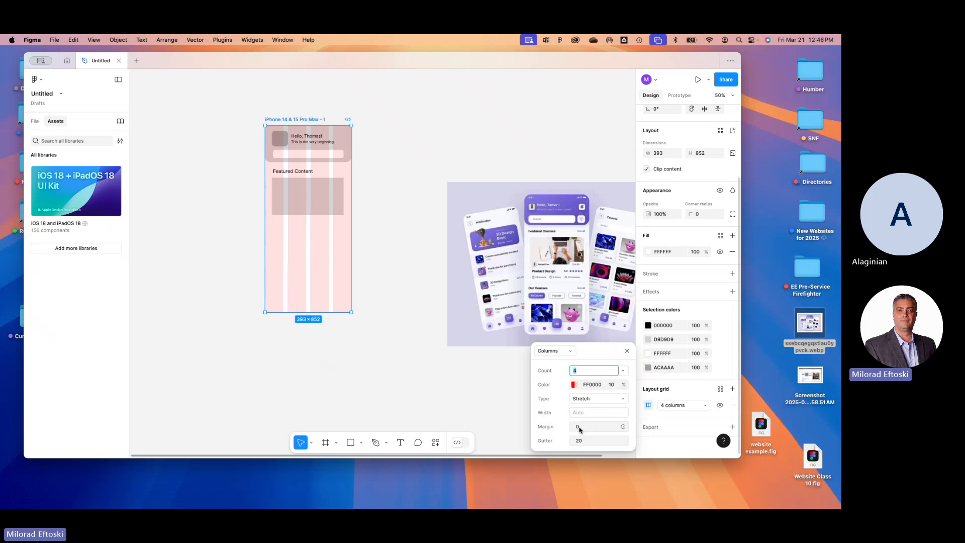
{"action": "left_click", "coordinate": [581, 428]}
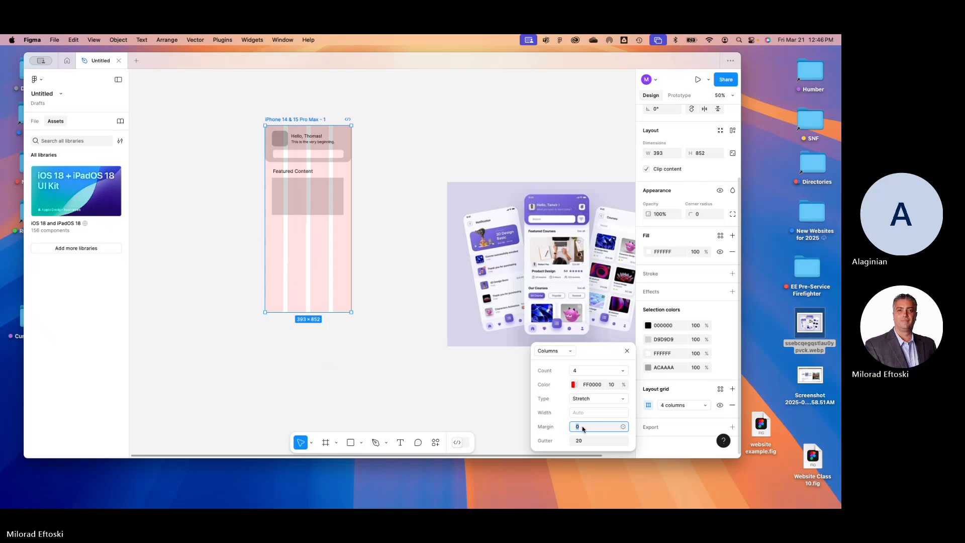
{"action": "type", "text": "10"}
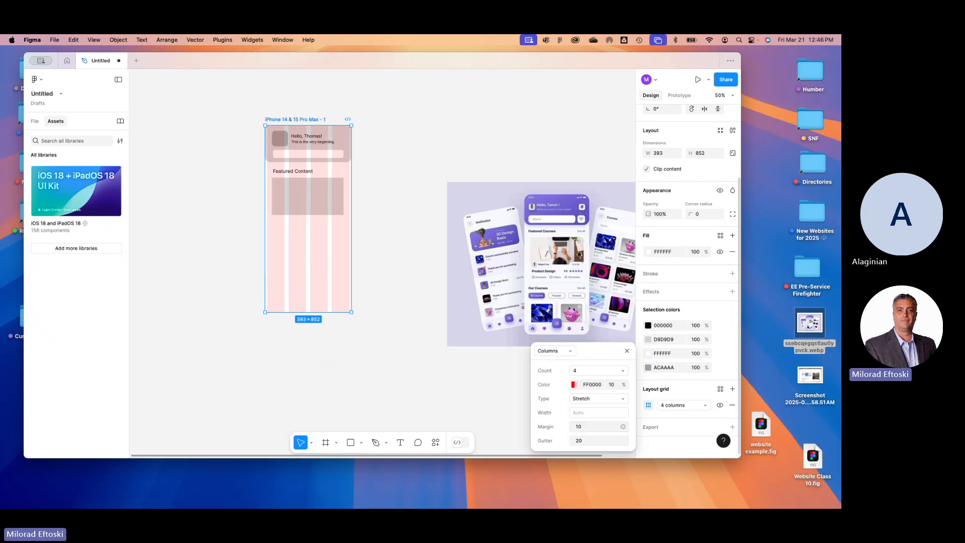
{"action": "key", "text": "Return"}
{"action": "type", "text": "2"}
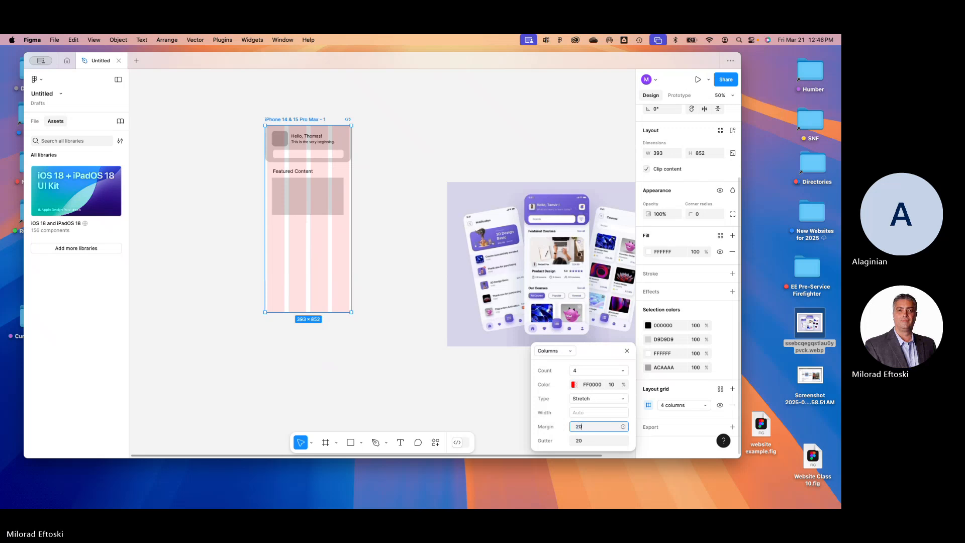
{"action": "type", "text": "0"}
{"action": "key", "text": "Return"}
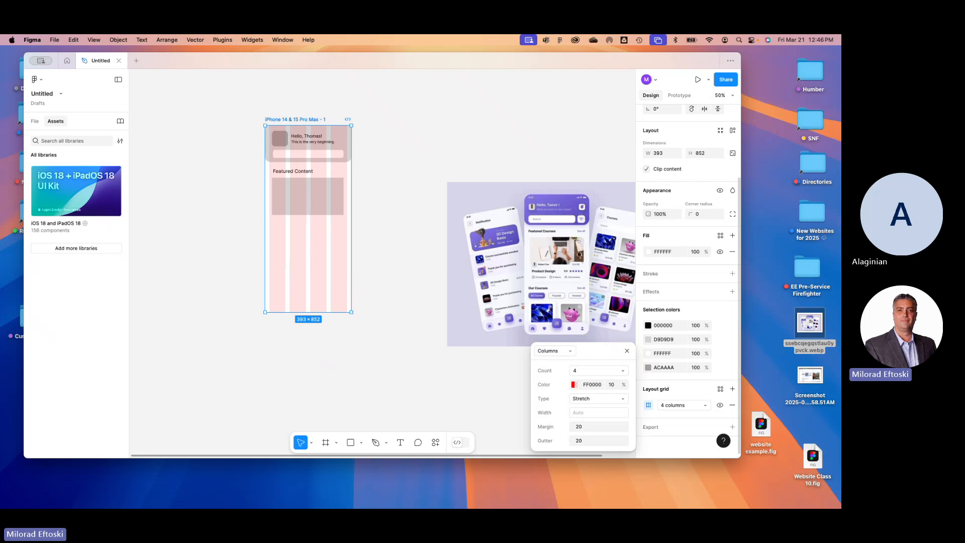
- Widen the rectangle below "Featured Content" on both sides to the outer grid columns, 353 × 170 at X 20, Y 238
{"action": "left_click", "coordinate": [311, 208]}
{"action": "left_click_drag", "start_coordinate": [272, 199], "coordinate": [269, 199]}
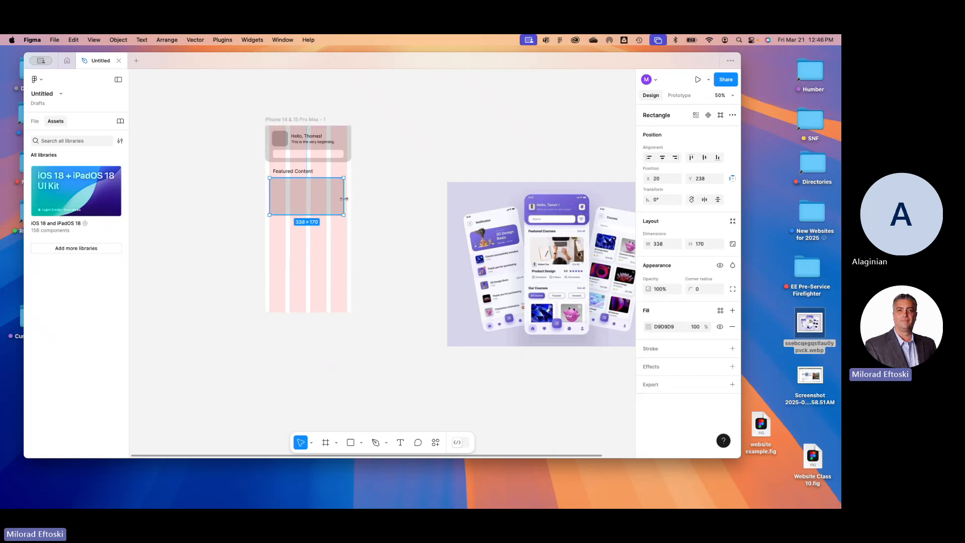
{"action": "left_click_drag", "start_coordinate": [343, 198], "coordinate": [347, 199]}
{"action": "left_click", "coordinate": [388, 209]}
{"action": "left_click", "coordinate": [319, 200]}
- Move the "Featured Content" heading slightly down towards the rectangle, to X 37, Y 201
{"action": "scroll", "coordinate": [291, 211], "scroll_direction": "up", "scroll_amount": 2}
{"action": "scroll", "coordinate": [291, 215], "scroll_direction": "up", "scroll_amount": 5}
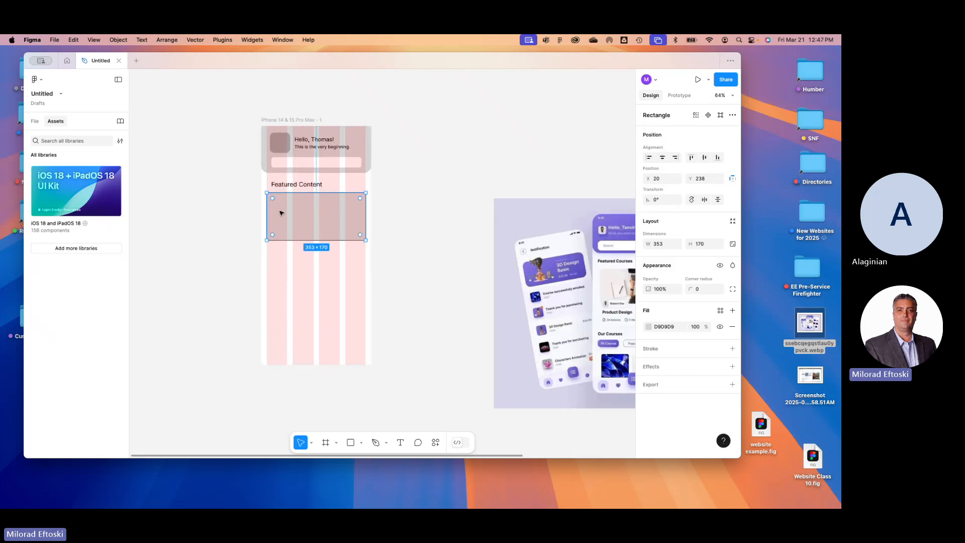
{"action": "left_click_drag", "start_coordinate": [281, 167], "coordinate": [281, 171]}
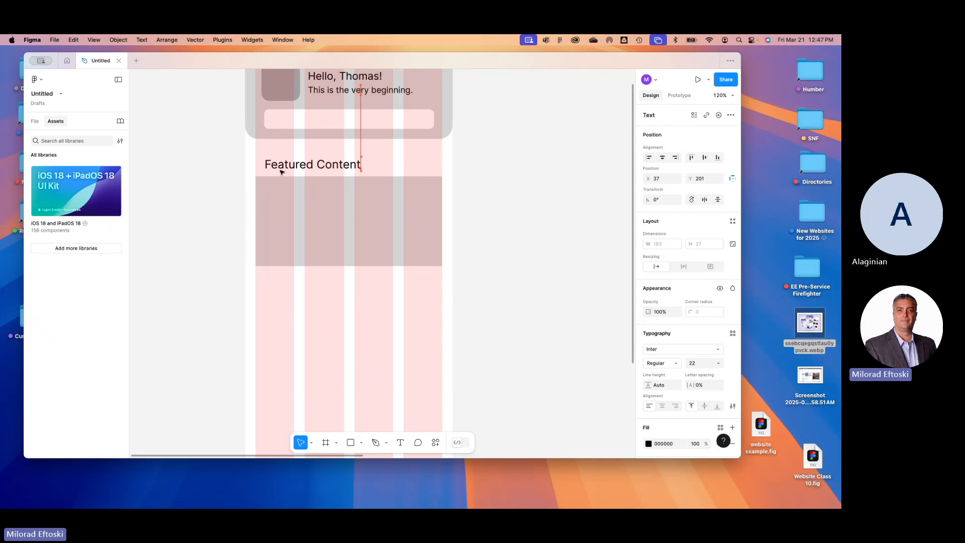
{"action": "left_click", "coordinate": [491, 211]}
- Widen the white rounded rectangle in the header on both sides to the outer grid columns, 353 × 37 at X 20, Y 111
{"action": "scroll", "coordinate": [491, 211], "scroll_direction": "up", "scroll_amount": 4}
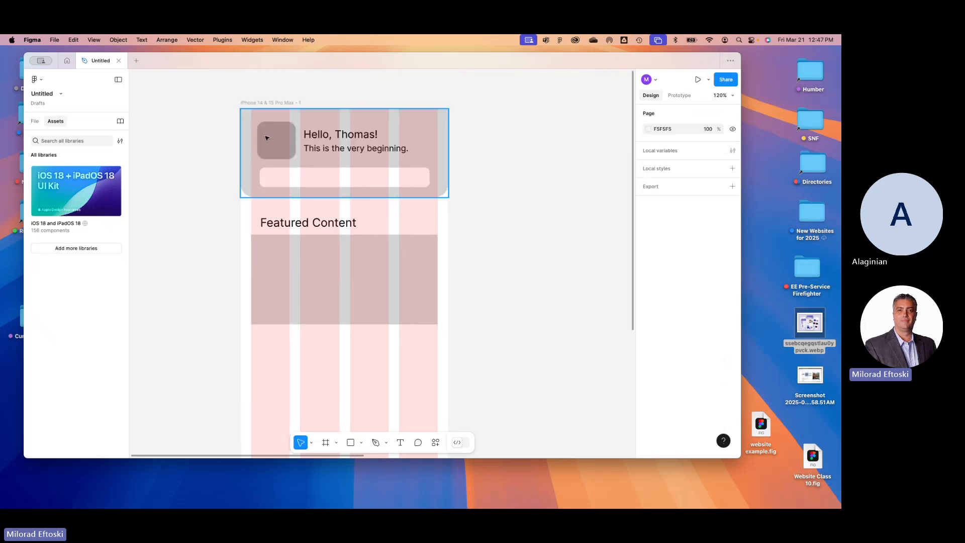
{"action": "left_click", "coordinate": [284, 182]}
{"action": "left_click", "coordinate": [301, 184]}
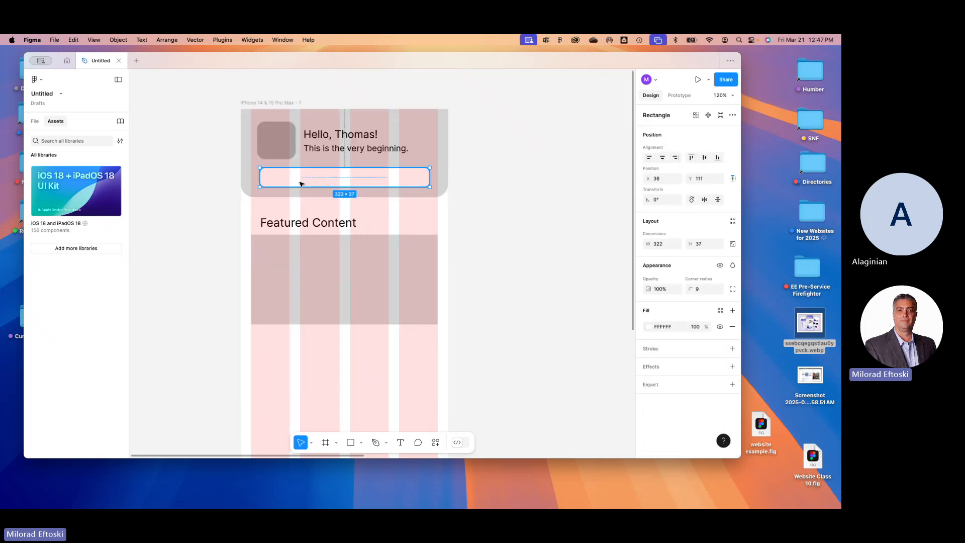
{"action": "left_click_drag", "start_coordinate": [260, 178], "coordinate": [252, 179]}
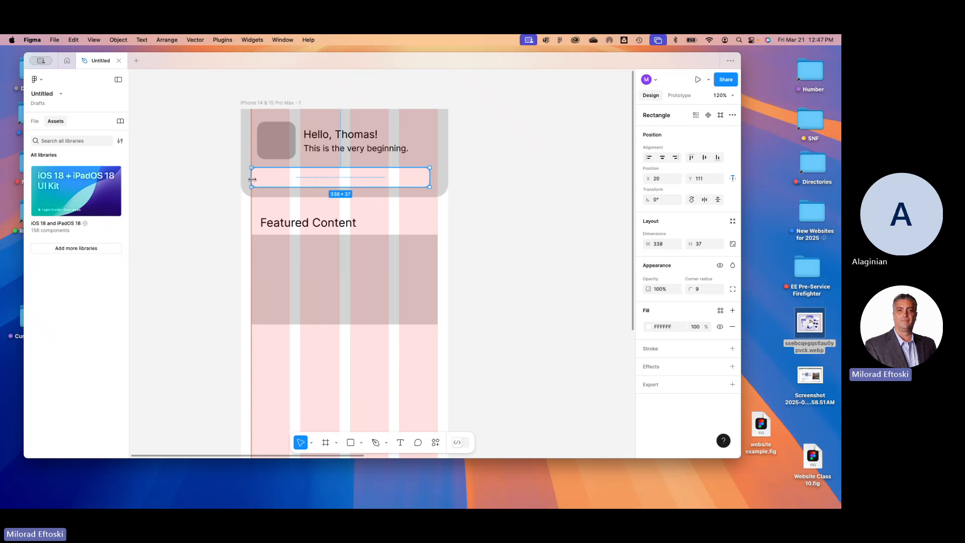
{"action": "left_click_drag", "start_coordinate": [430, 178], "coordinate": [436, 177]}
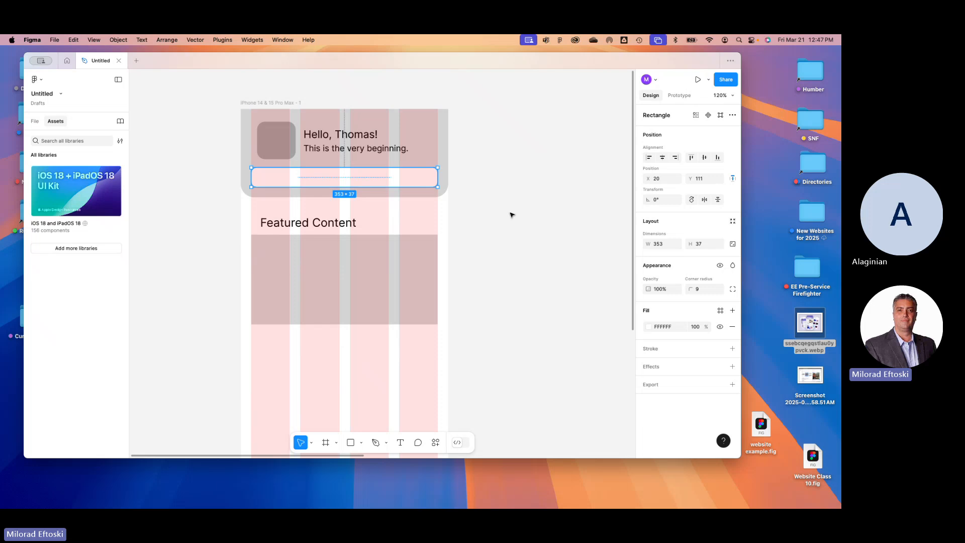
{"action": "left_click", "coordinate": [519, 216]}
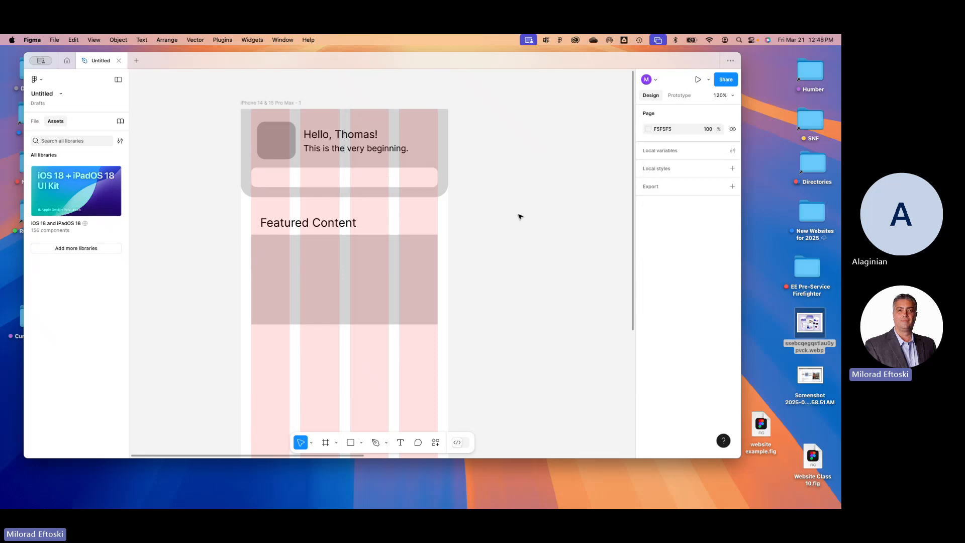
{"action": "left_click", "coordinate": [281, 103]}
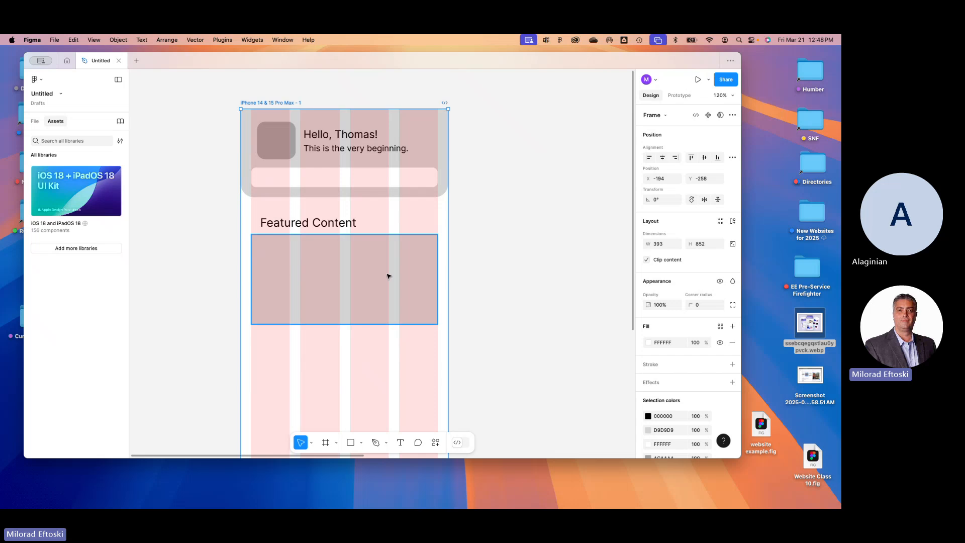
{"action": "scroll", "coordinate": [409, 338], "scroll_direction": "down", "scroll_amount": 3}
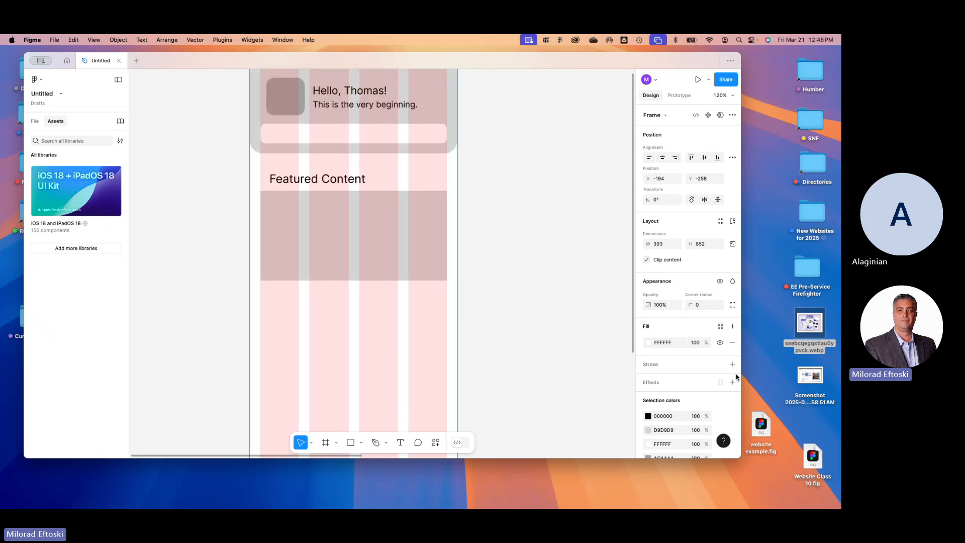
{"action": "scroll", "coordinate": [736, 377], "scroll_direction": "down", "scroll_amount": 3}
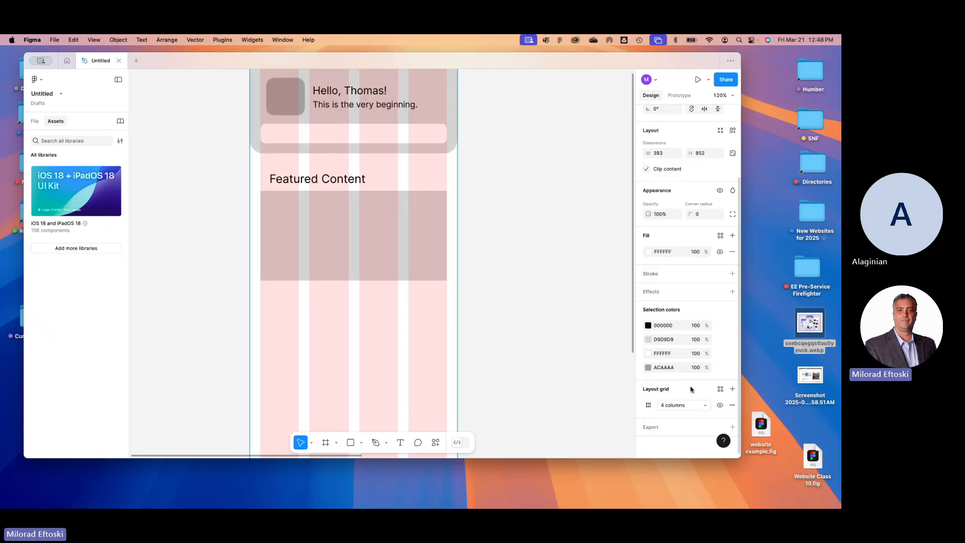
{"action": "left_click", "coordinate": [732, 407]}
{"action": "left_click", "coordinate": [732, 405]}
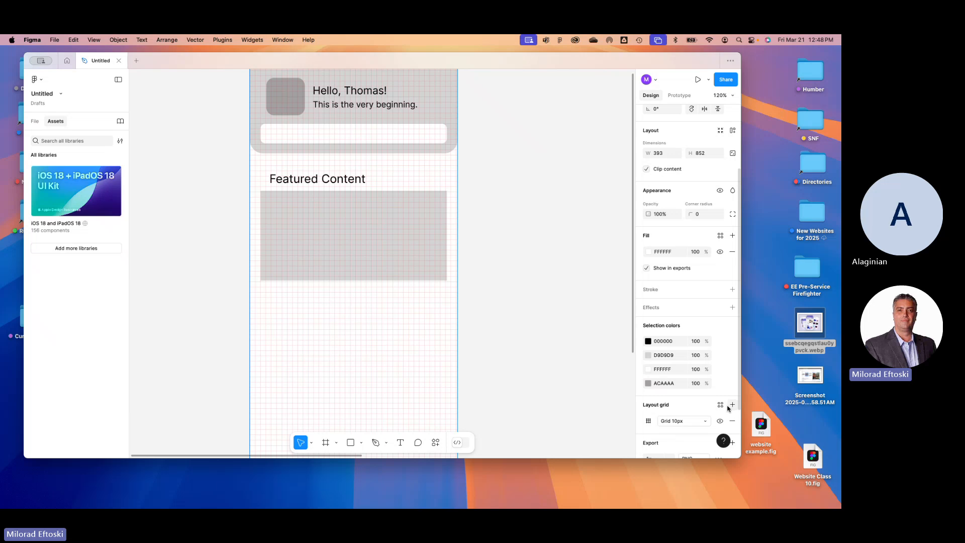
{"action": "left_click", "coordinate": [732, 406]}
{"action": "scroll", "coordinate": [703, 382], "scroll_direction": "down", "scroll_amount": 3}
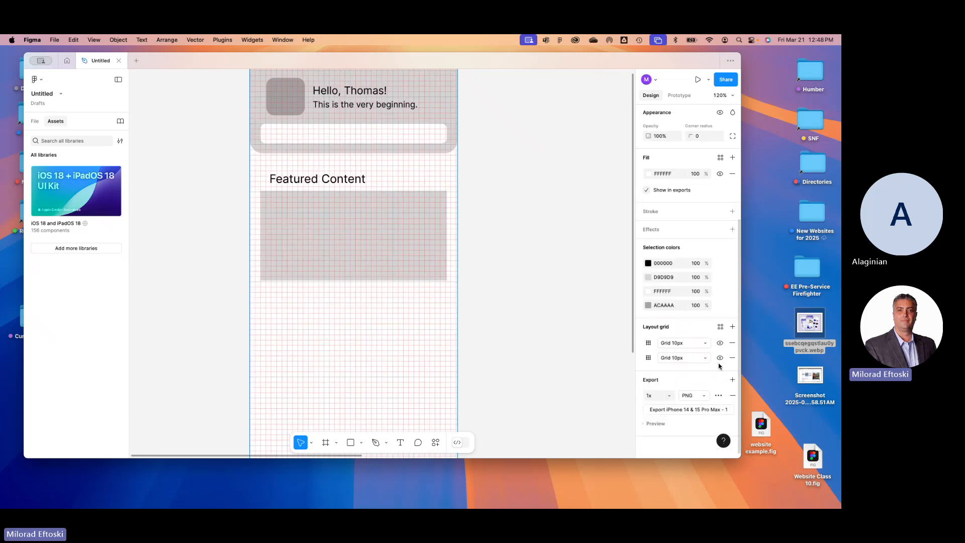
{"action": "key", "text": "super+z"}
{"action": "key", "text": "super+z"}
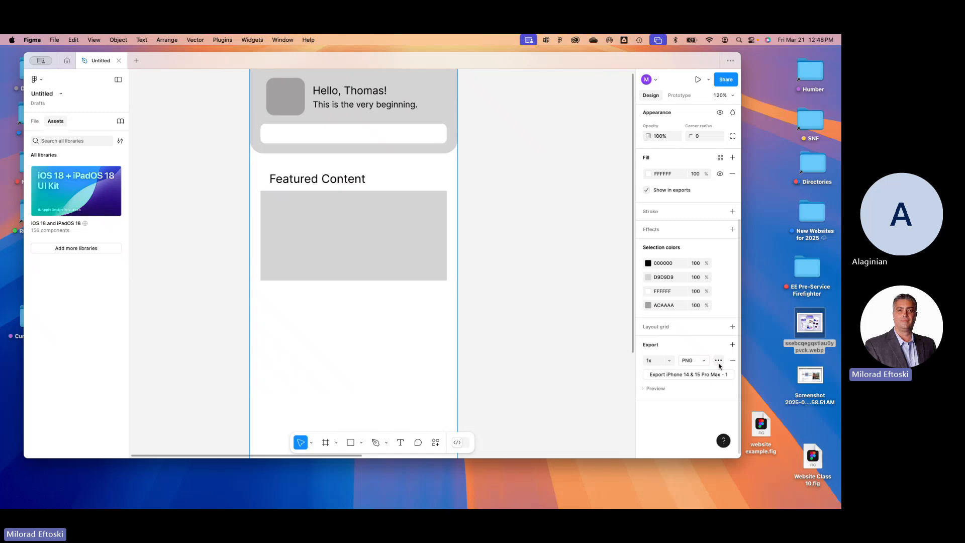
{"action": "key", "text": "super+z"}
{"action": "key", "text": "super+z"}
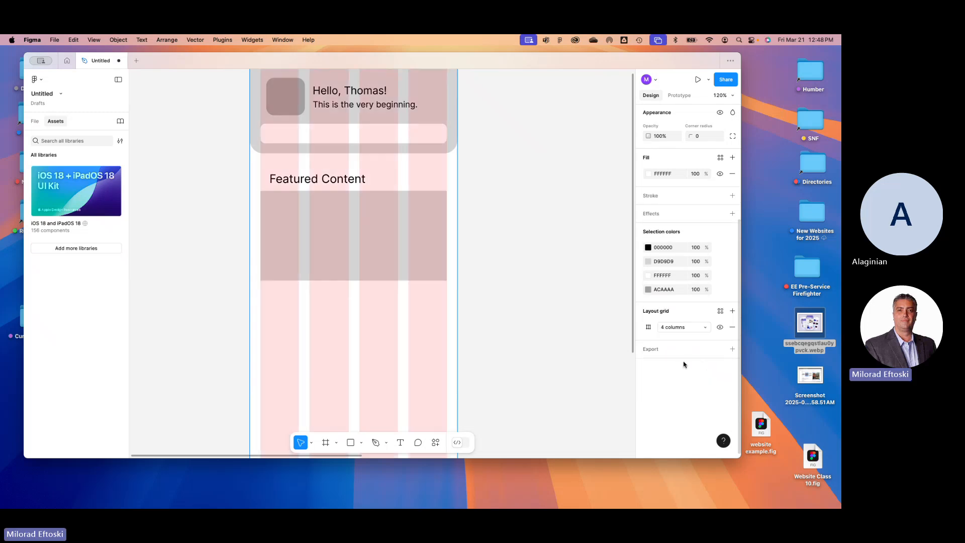
{"action": "left_click", "coordinate": [577, 354]}
- Toggle the visibility of the phone frame's four-column layout grid on and off repeatedly, leaving the grid hidden
{"action": "scroll", "coordinate": [283, 157], "scroll_direction": "up", "scroll_amount": 2}
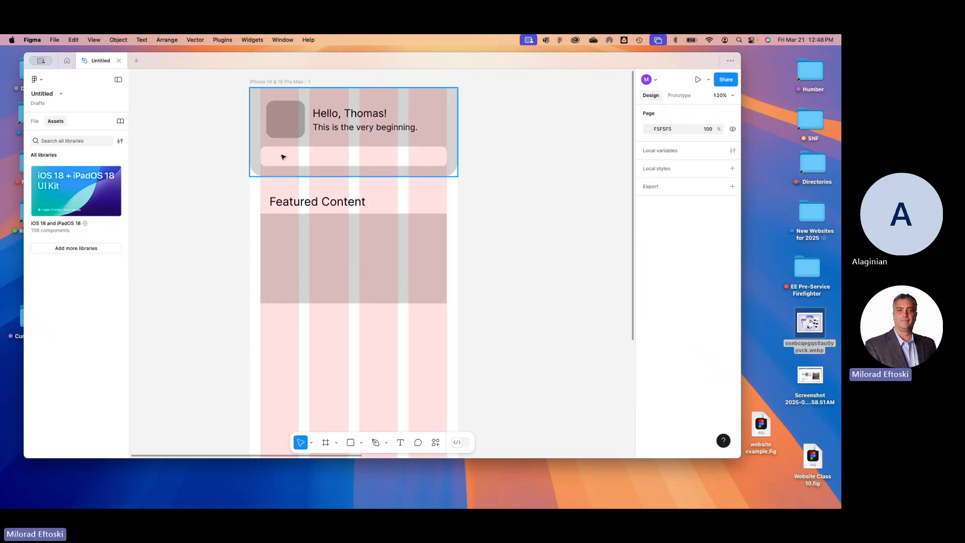
{"action": "scroll", "coordinate": [283, 157], "scroll_direction": "up", "scroll_amount": 5}
{"action": "left_click", "coordinate": [274, 139]}
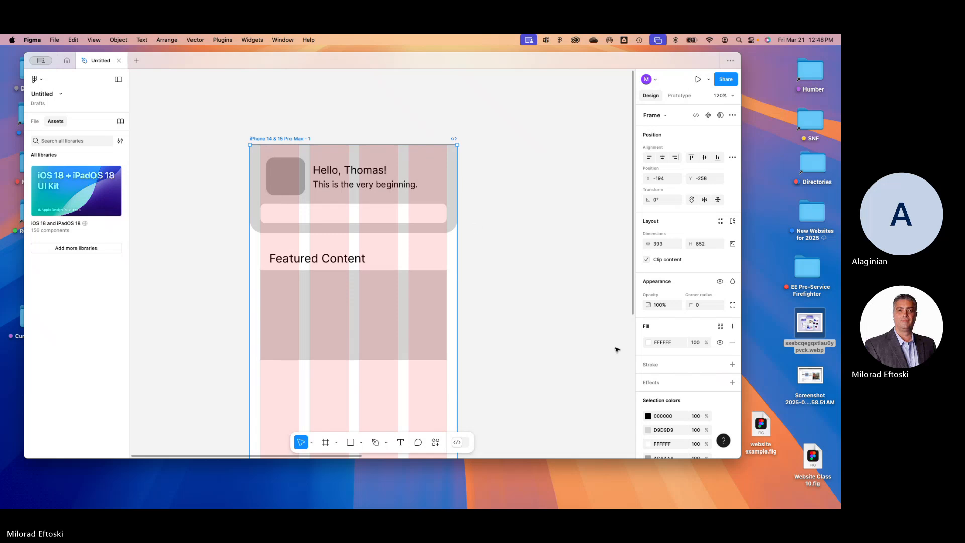
{"action": "scroll", "coordinate": [617, 350], "scroll_direction": "down", "scroll_amount": 5}
{"action": "scroll", "coordinate": [689, 362], "scroll_direction": "down", "scroll_amount": 4}
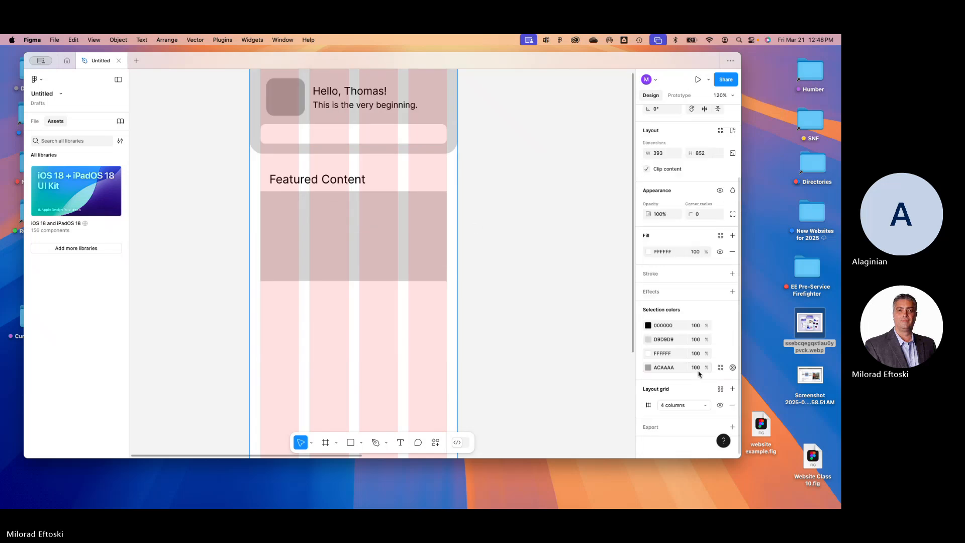
{"action": "left_click", "coordinate": [720, 405]}
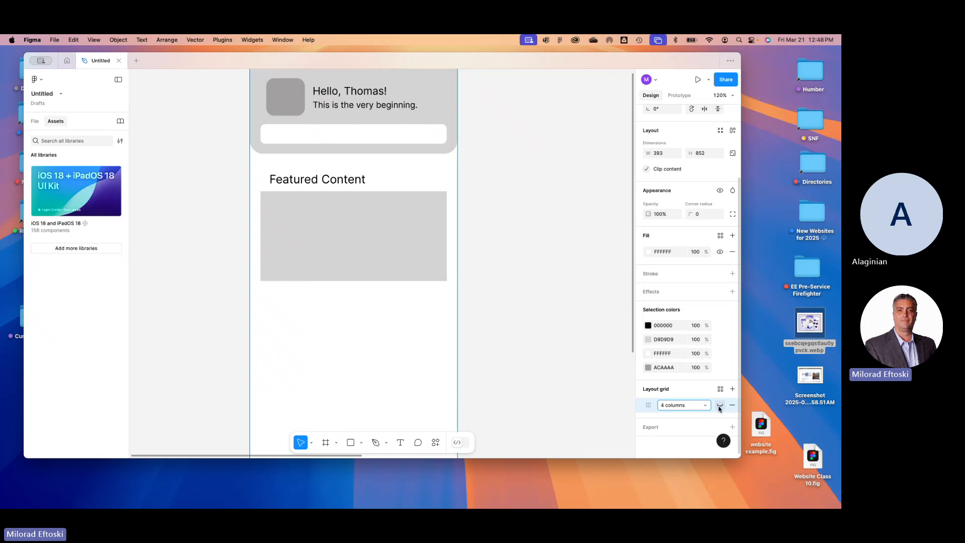
{"action": "left_click", "coordinate": [719, 408]}
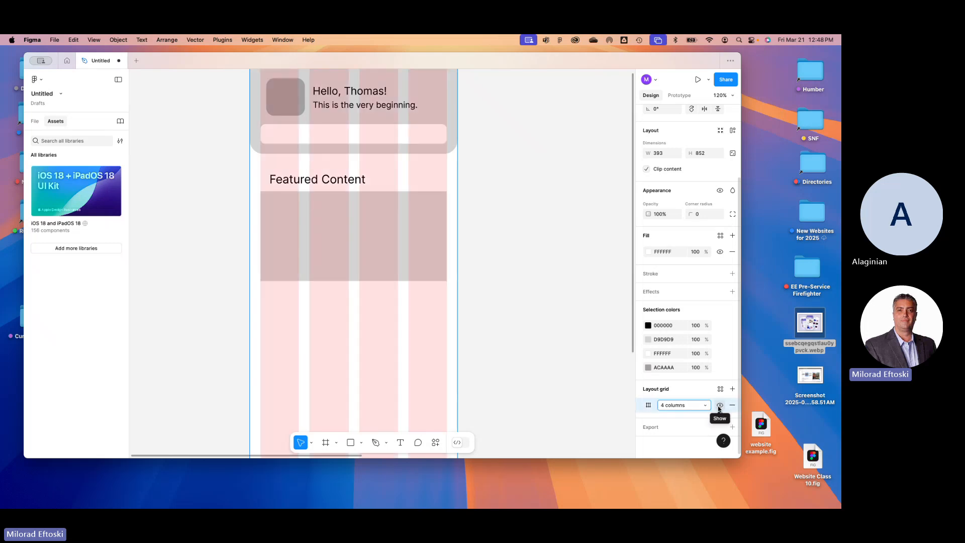
{"action": "left_click", "coordinate": [719, 408]}
{"action": "left_click", "coordinate": [719, 407]}
{"action": "left_click", "coordinate": [719, 408]}
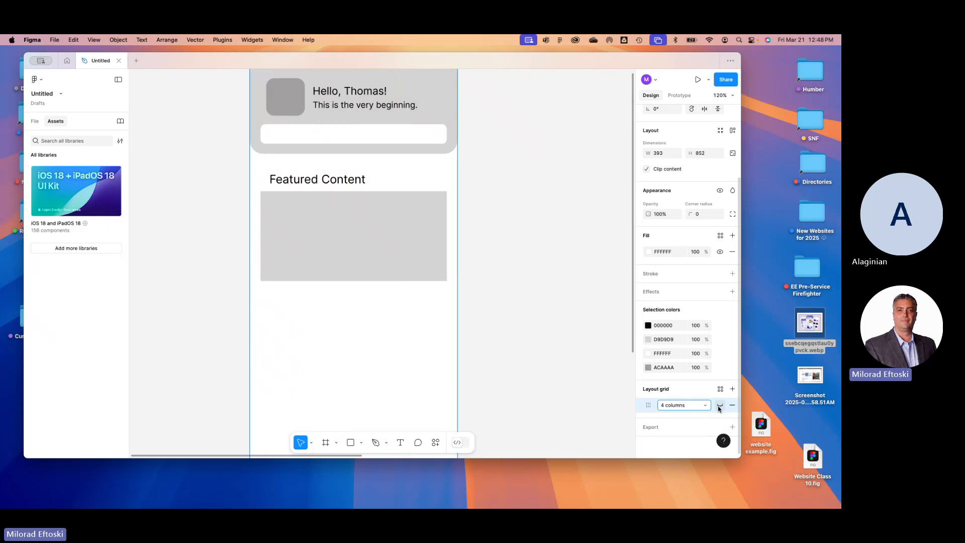
{"action": "left_click", "coordinate": [719, 407]}
{"action": "left_click", "coordinate": [719, 406]}
{"action": "left_click", "coordinate": [719, 406]}
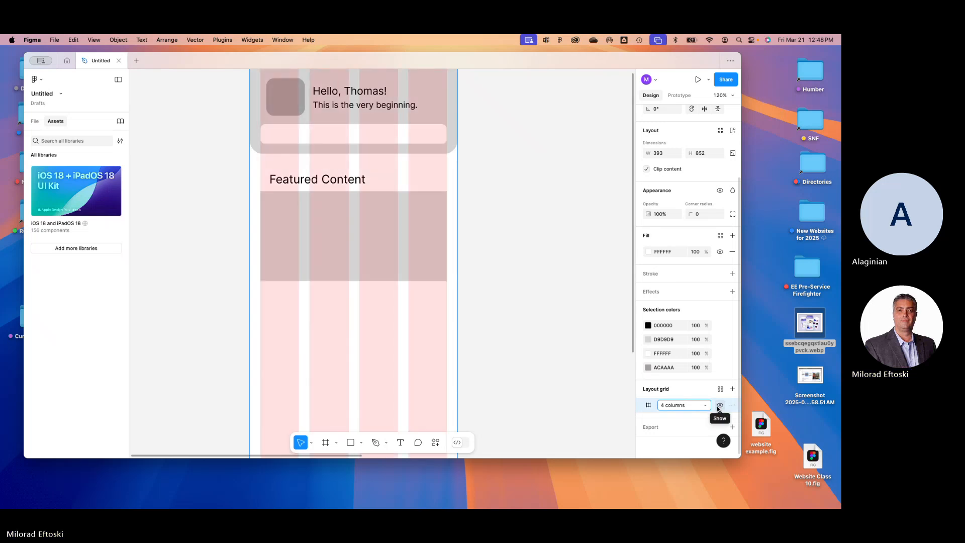
{"action": "left_click", "coordinate": [718, 408]}
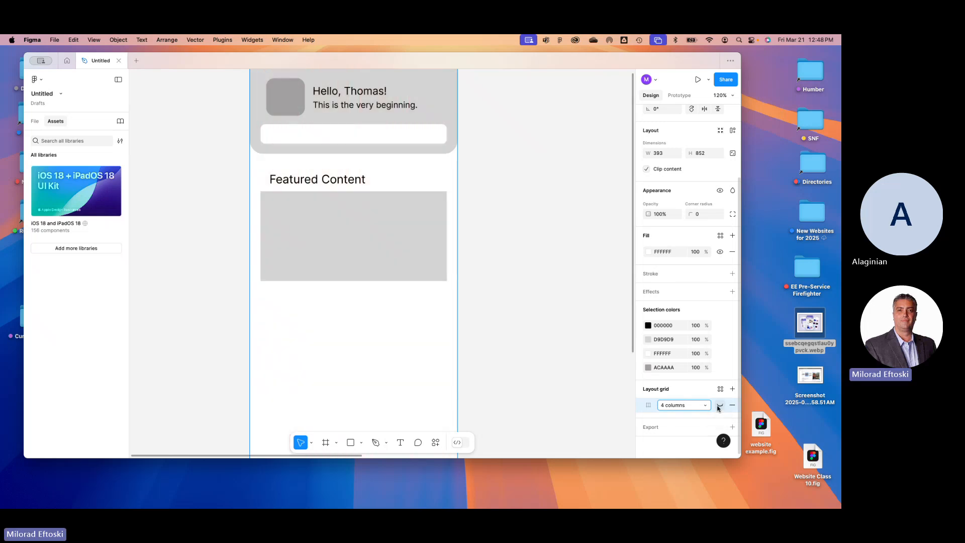
{"action": "left_click", "coordinate": [720, 407]}
{"action": "left_click", "coordinate": [719, 407]}
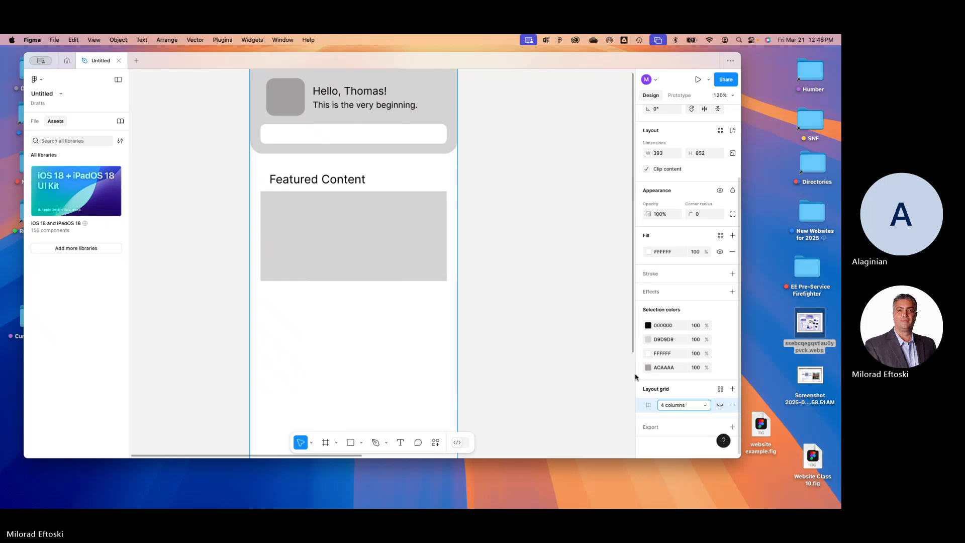
- Move the purple reference image up and closer to the phone frame, to X 269, Y -207
{"action": "left_click", "coordinate": [608, 369]}
{"action": "key", "text": "super+minus"}
{"action": "left_click_drag", "start_coordinate": [488, 332], "coordinate": [447, 330]}
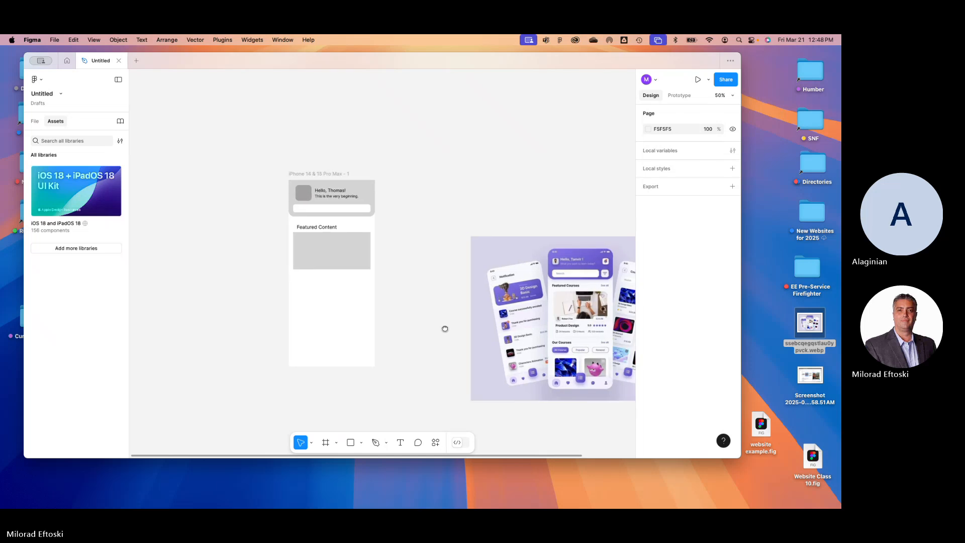
{"action": "left_click_drag", "start_coordinate": [474, 286], "coordinate": [394, 241]}
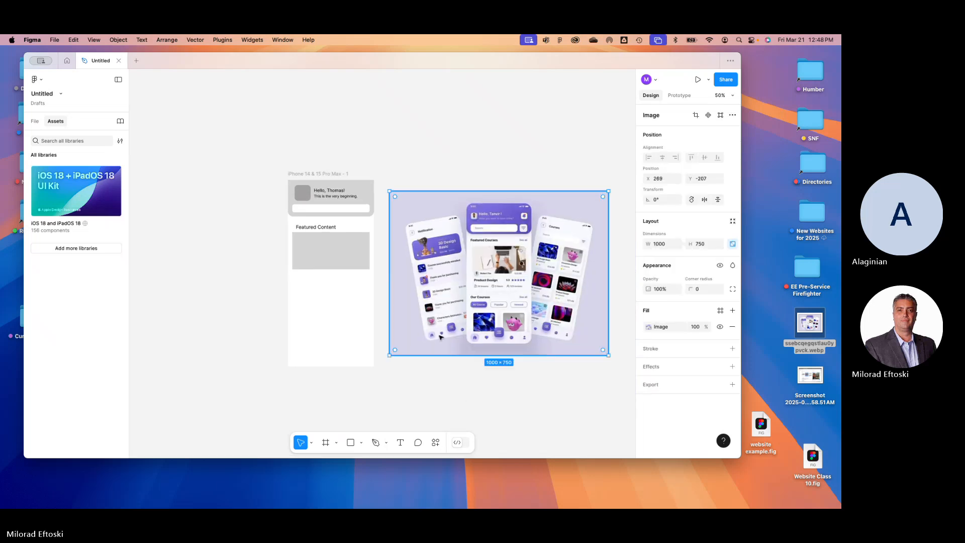
{"action": "scroll", "coordinate": [300, 272], "scroll_direction": "up", "scroll_amount": 2}
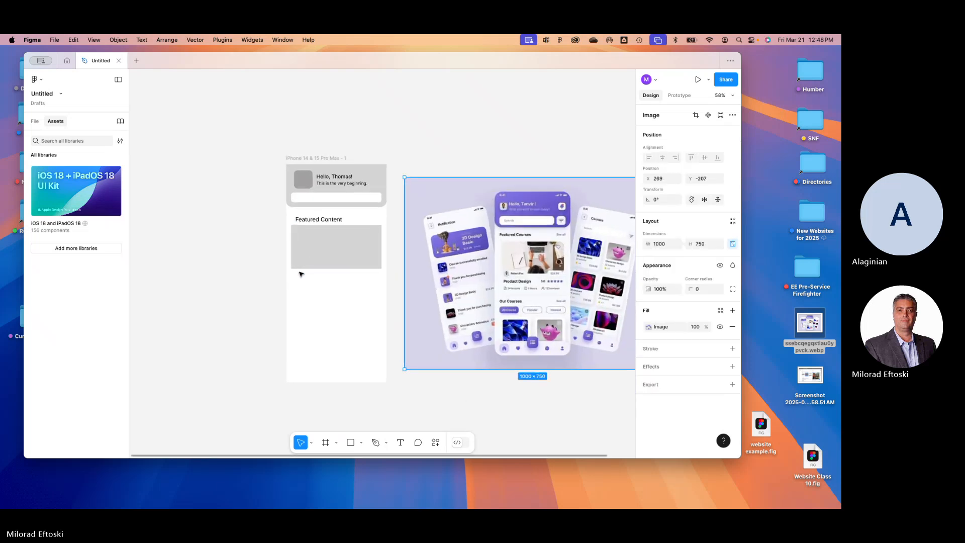
{"action": "scroll", "coordinate": [302, 271], "scroll_direction": "up", "scroll_amount": 1}
{"action": "scroll", "coordinate": [351, 297], "scroll_direction": "up", "scroll_amount": 1}
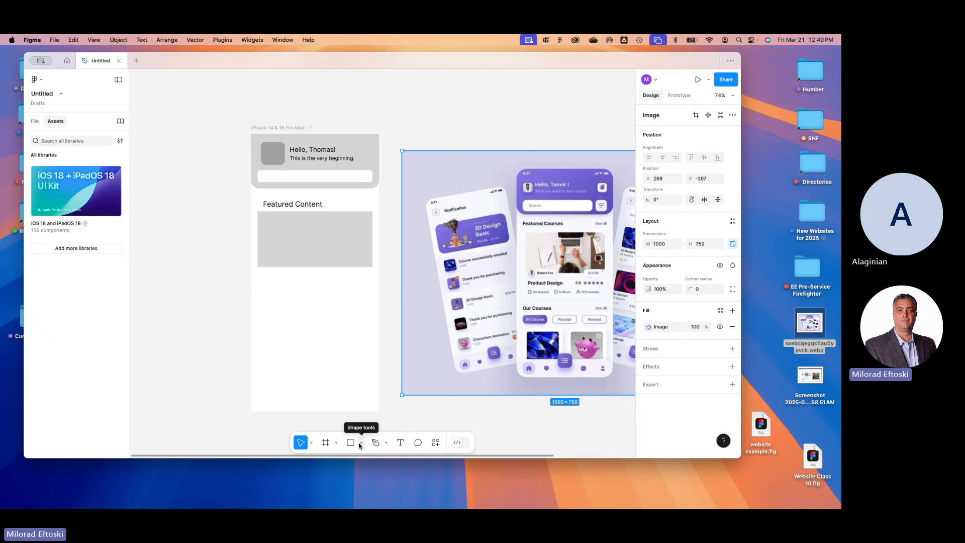
{"action": "scroll", "coordinate": [277, 290], "scroll_direction": "right", "scroll_amount": 3}
{"action": "scroll", "coordinate": [277, 290], "scroll_direction": "down", "scroll_amount": 2}
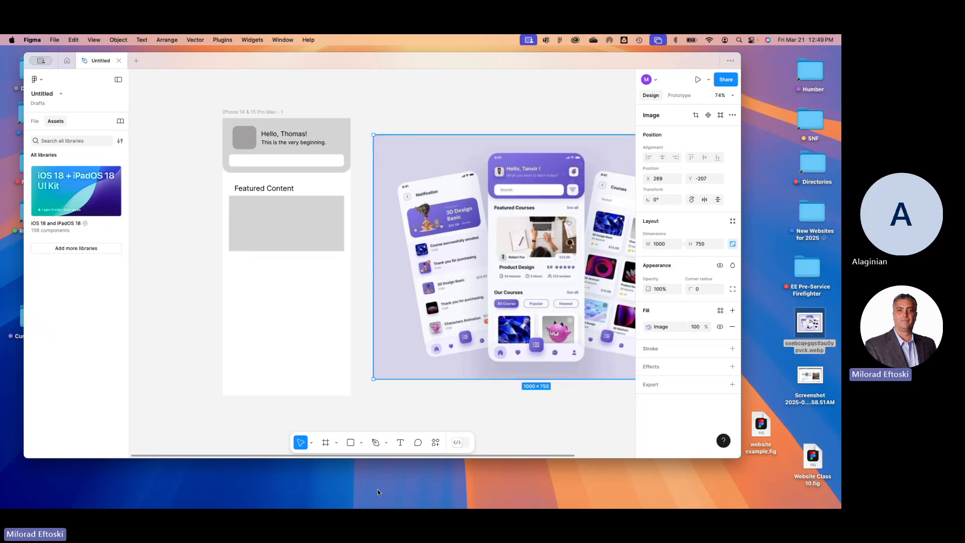
- Draw a small grey rectangle in the phone frame just beneath the large Featured Content card
{"action": "left_click", "coordinate": [351, 442]}
{"action": "left_click_drag", "start_coordinate": [231, 261], "coordinate": [279, 270]}
{"action": "left_click", "coordinate": [312, 310]}
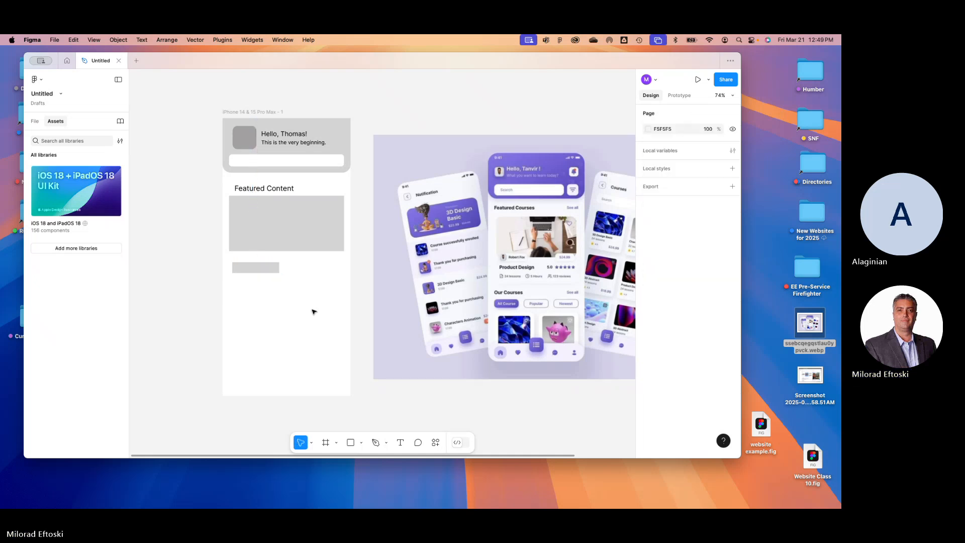
- With the frame's column grid shown, fit the small rectangle to two columns, 166 × 57 at Y 435, and place a copy over the other two
{"action": "left_click", "coordinate": [256, 111]}
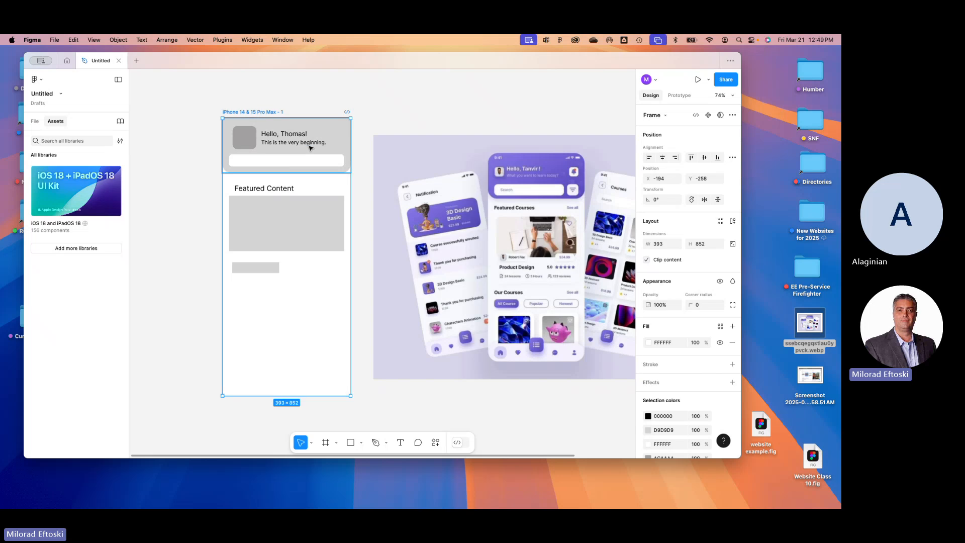
{"action": "scroll", "coordinate": [722, 387], "scroll_direction": "down", "scroll_amount": 3}
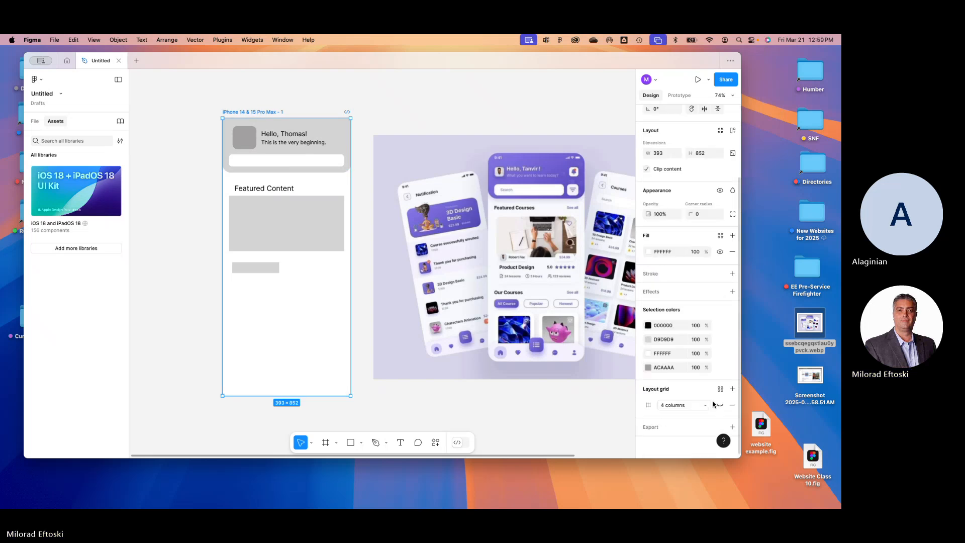
{"action": "left_click", "coordinate": [720, 405]}
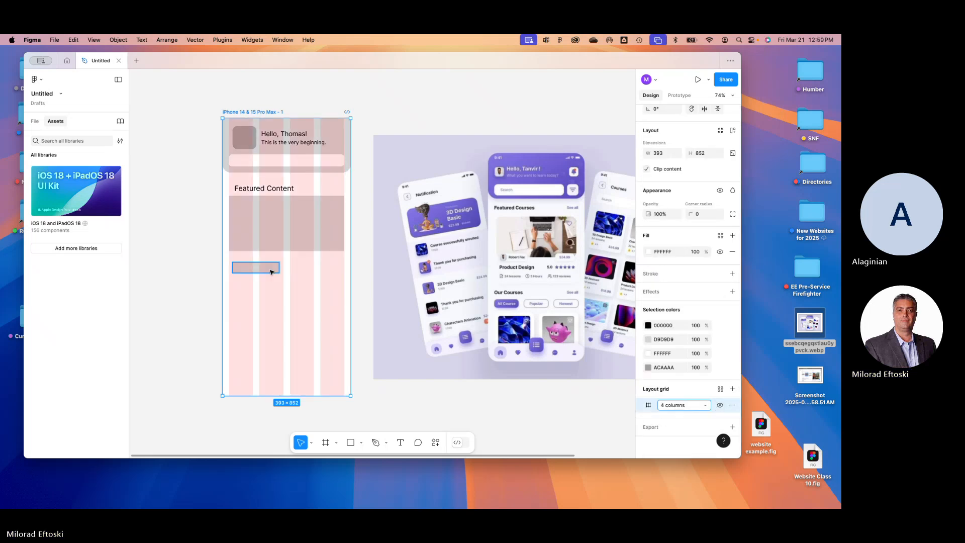
{"action": "left_click_drag", "start_coordinate": [268, 267], "coordinate": [303, 272]}
{"action": "left_click", "coordinate": [363, 299]}
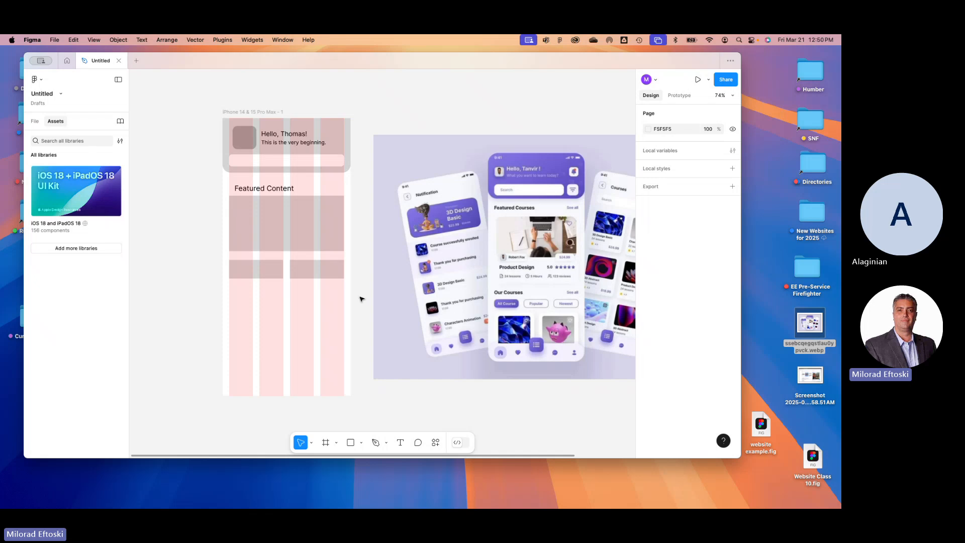
- Duplicate the pair of 166 × 57 rectangles downward at equal intervals into four more rows, from Y 519 to Y 771
{"action": "left_click", "coordinate": [266, 275]}
{"action": "left_click", "coordinate": [300, 271], "text": "shift"}
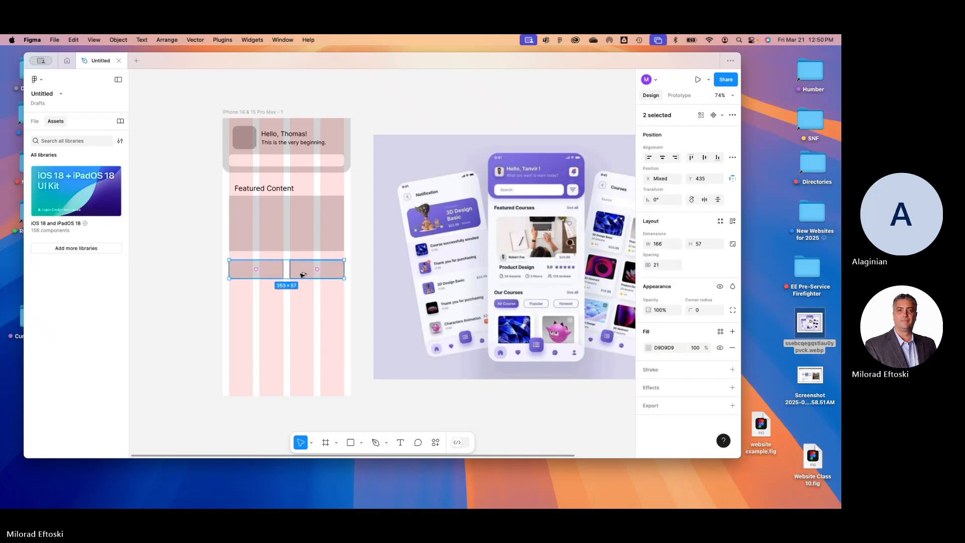
{"action": "left_click_drag", "start_coordinate": [303, 273], "coordinate": [300, 301]}
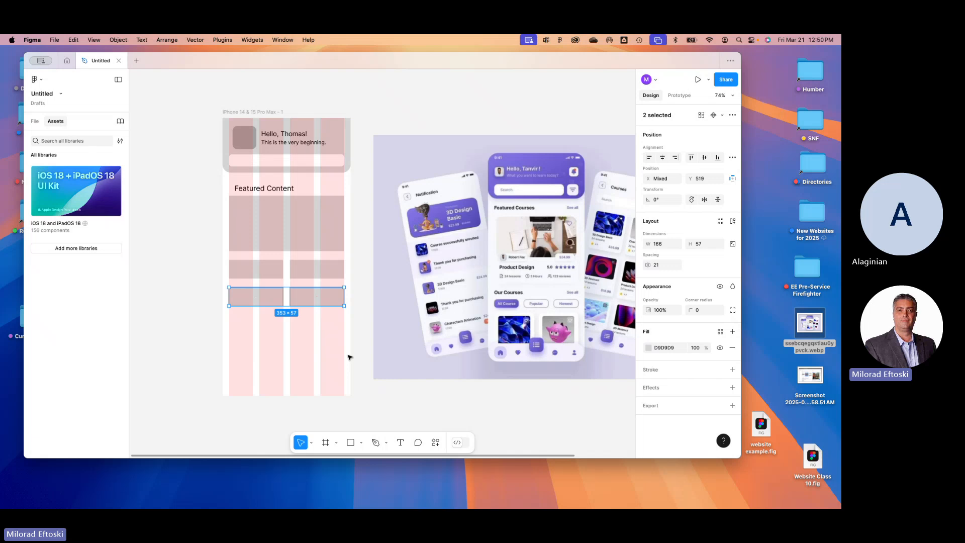
{"action": "key", "text": "super+d"}
{"action": "key", "text": "super+d"}
{"action": "key", "text": "super+d"}
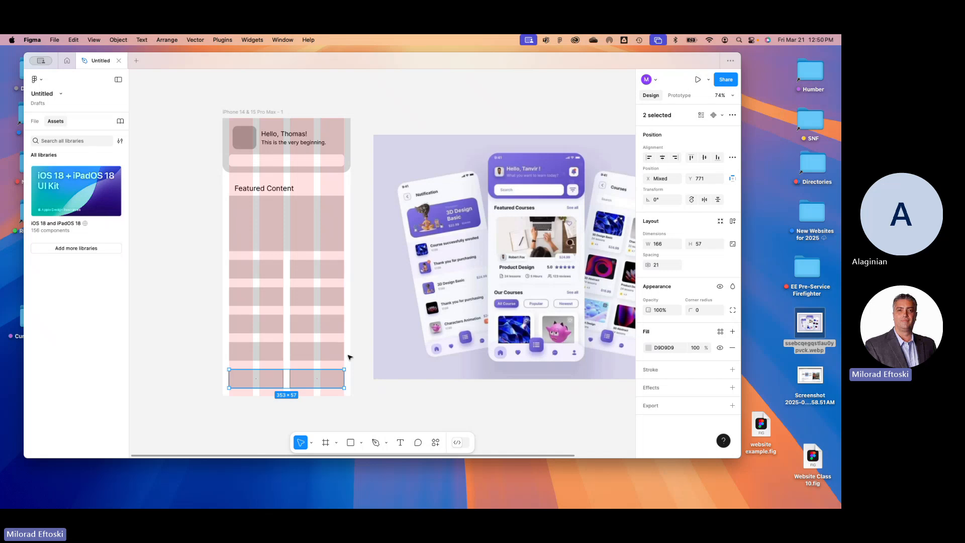
{"action": "left_click", "coordinate": [377, 370]}
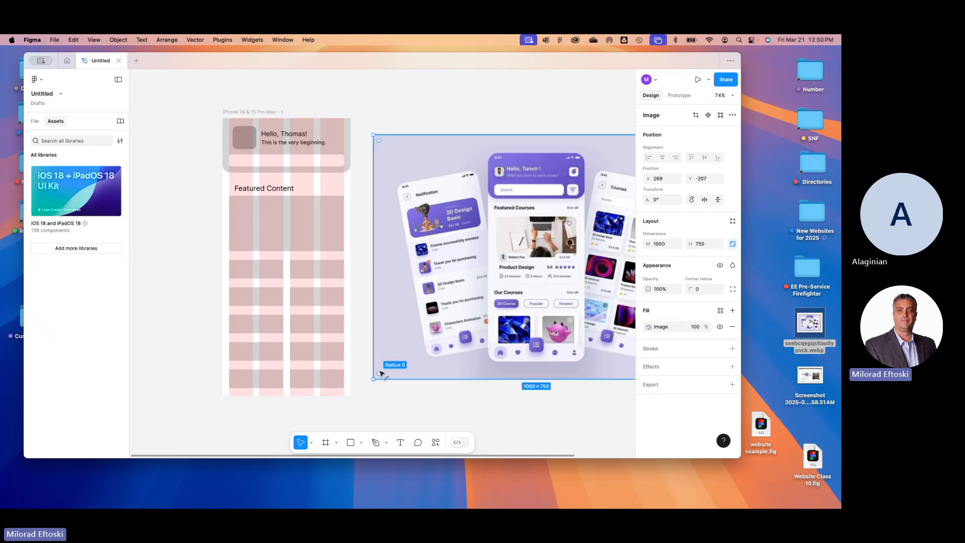
{"action": "left_click", "coordinate": [366, 397]}
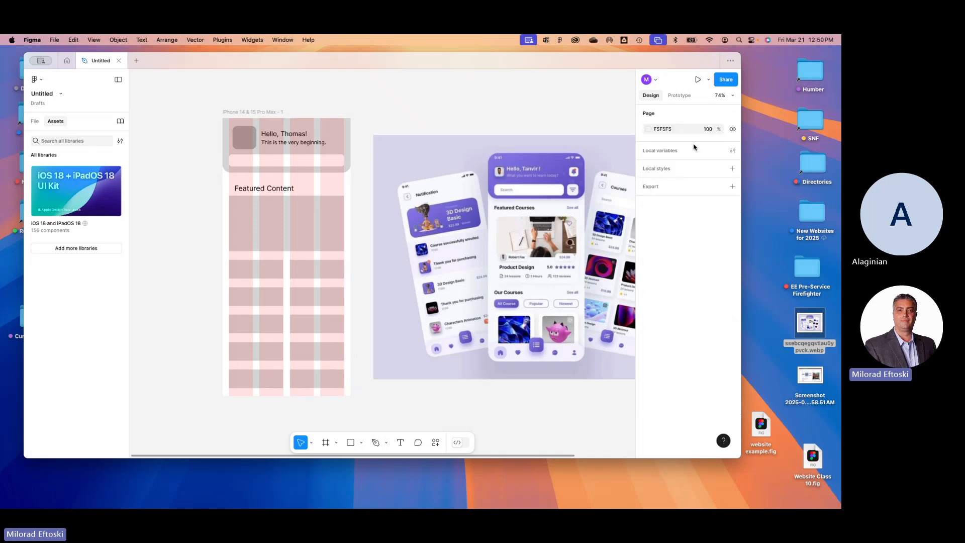
- Hide the phone frame's four-column layout grid
{"action": "left_click", "coordinate": [242, 116]}
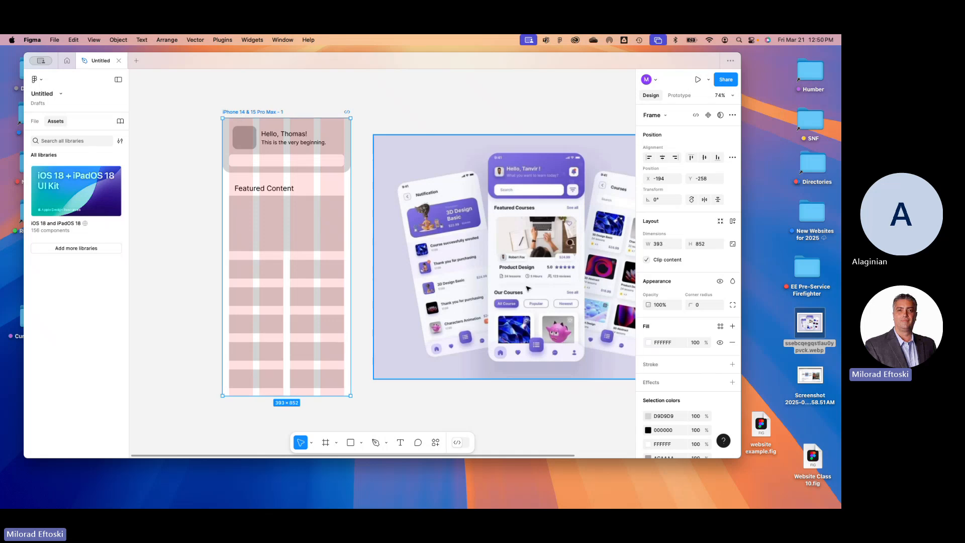
{"action": "scroll", "coordinate": [724, 392], "scroll_direction": "down", "scroll_amount": 5}
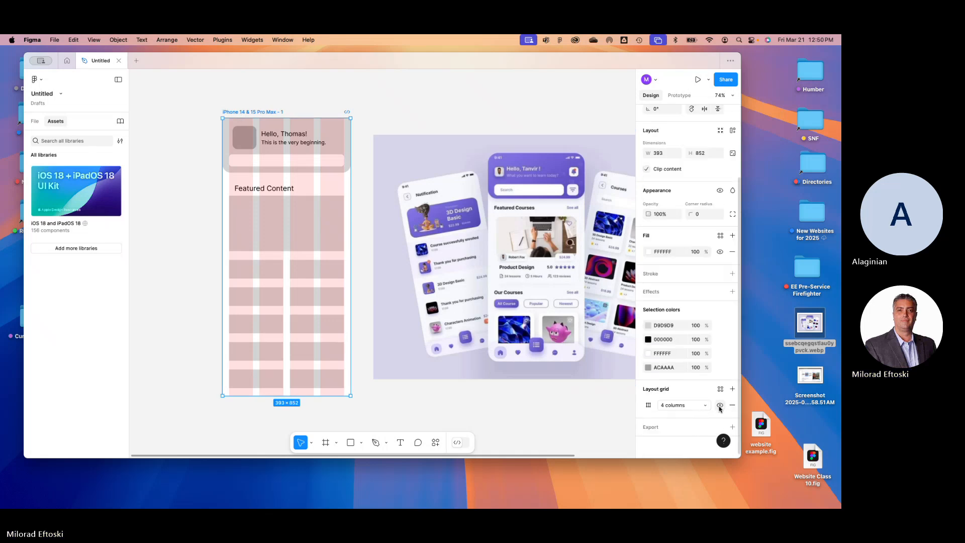
{"action": "left_click", "coordinate": [720, 406]}
{"action": "left_click", "coordinate": [561, 426]}
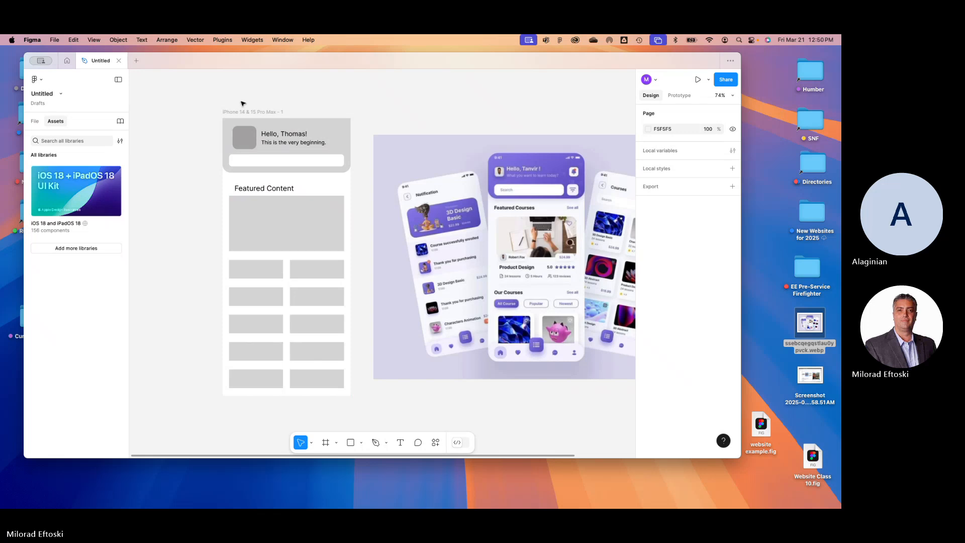
{"action": "left_click", "coordinate": [362, 87]}
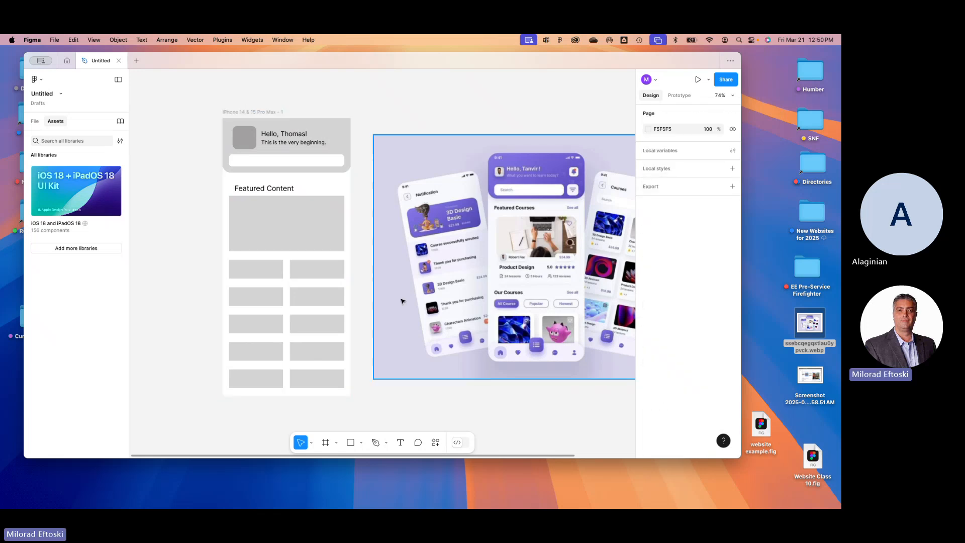
- Delete both rectangles in the lowest row of the phone frame
{"action": "left_click", "coordinate": [276, 384]}
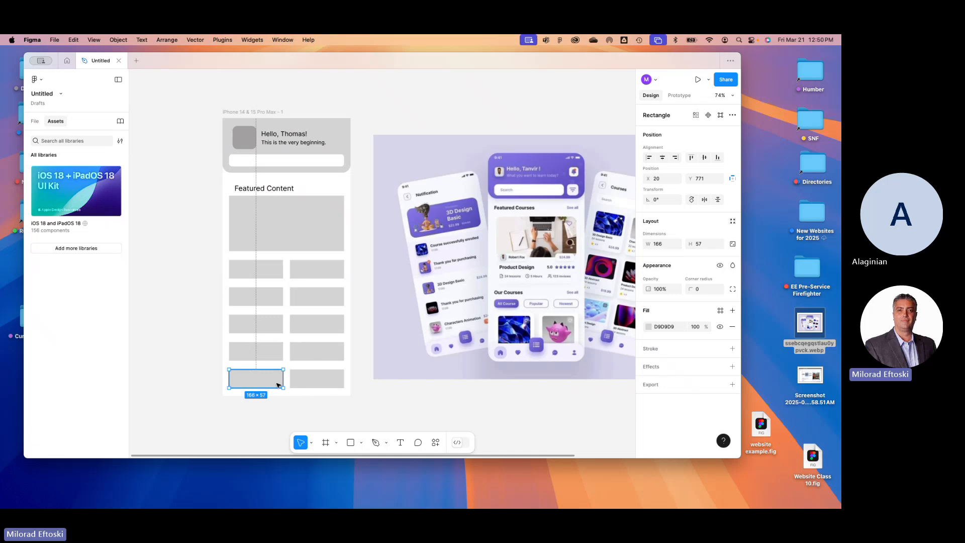
{"action": "left_click", "coordinate": [320, 386], "text": "shift"}
{"action": "key", "text": "Delete"}
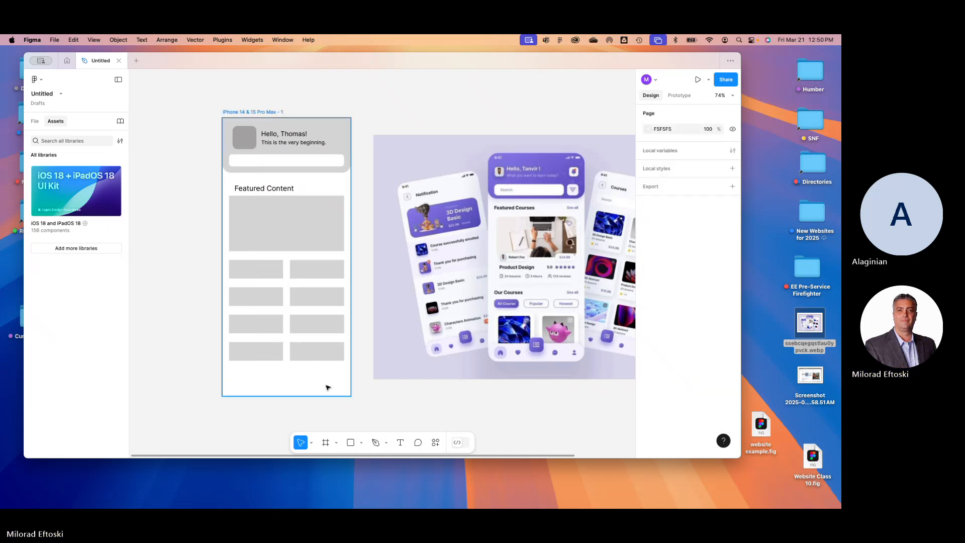
- Compare the phone frame's sections and empty lower area with the reference image's screen and bottom navigation bar
{"action": "key", "text": "super+plus"}
{"action": "key", "text": "space"}
{"action": "left_click_drag", "start_coordinate": [336, 379], "coordinate": [408, 314]}
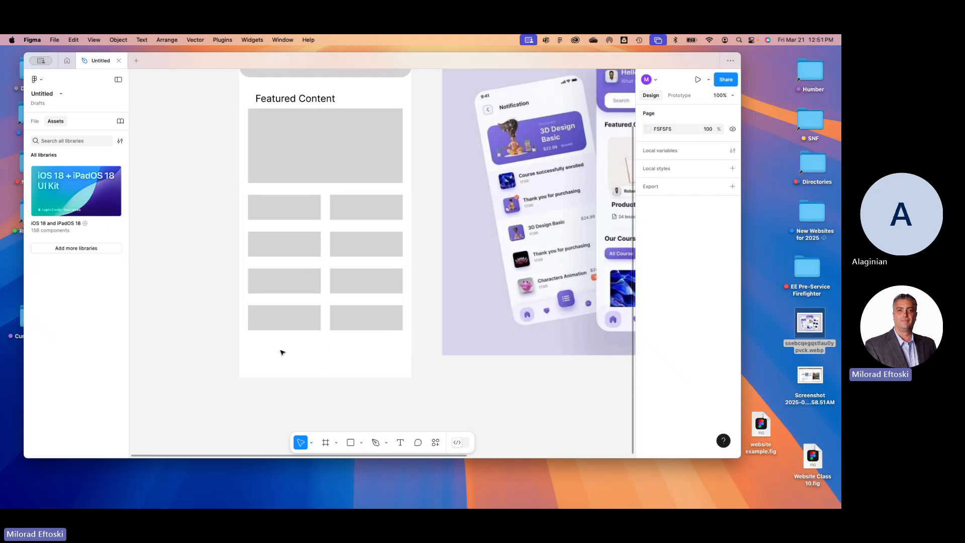
{"action": "scroll", "coordinate": [409, 348], "scroll_direction": "right", "scroll_amount": 5}
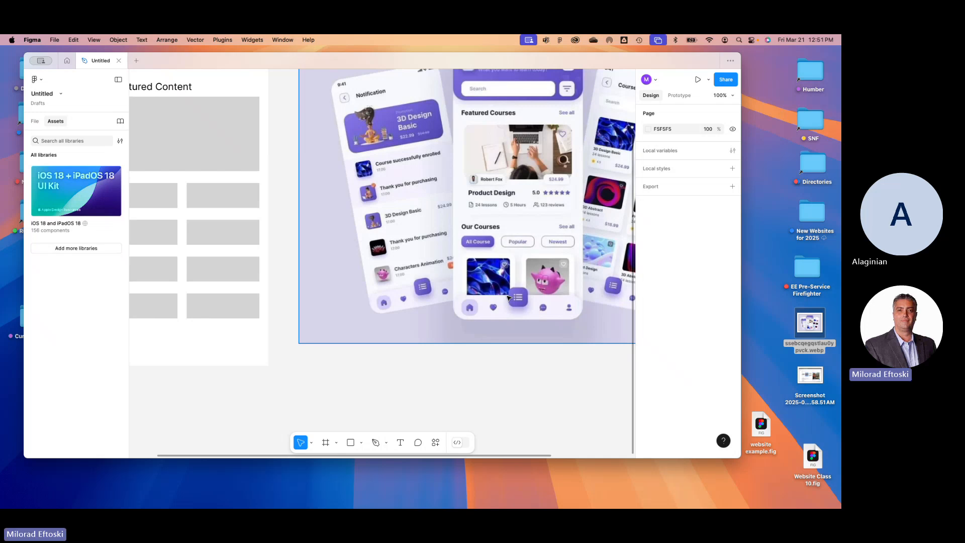
{"action": "scroll", "coordinate": [296, 207], "scroll_direction": "up", "scroll_amount": 4}
{"action": "scroll", "coordinate": [296, 207], "scroll_direction": "left", "scroll_amount": 4}
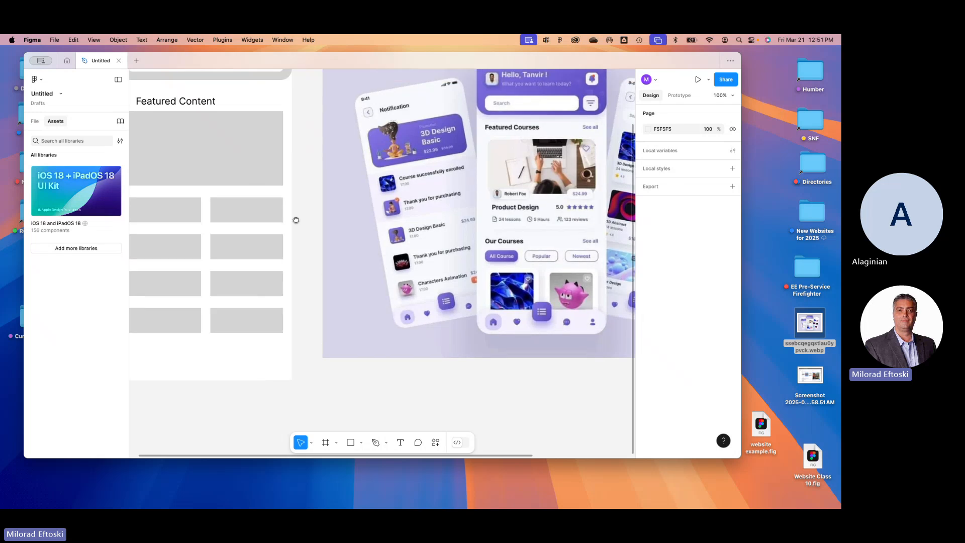
{"action": "left_click", "coordinate": [352, 120]}
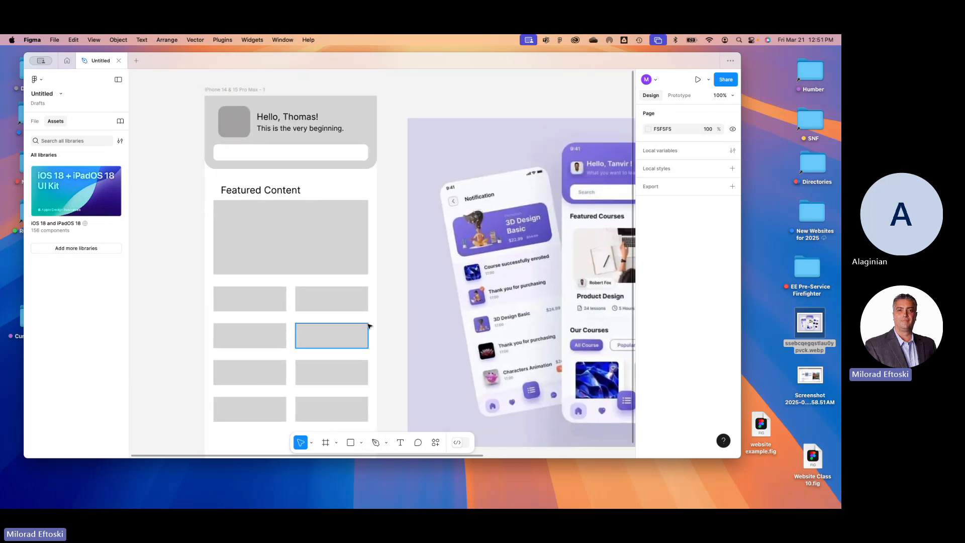
{"action": "scroll", "coordinate": [370, 312], "scroll_direction": "down", "scroll_amount": 2}
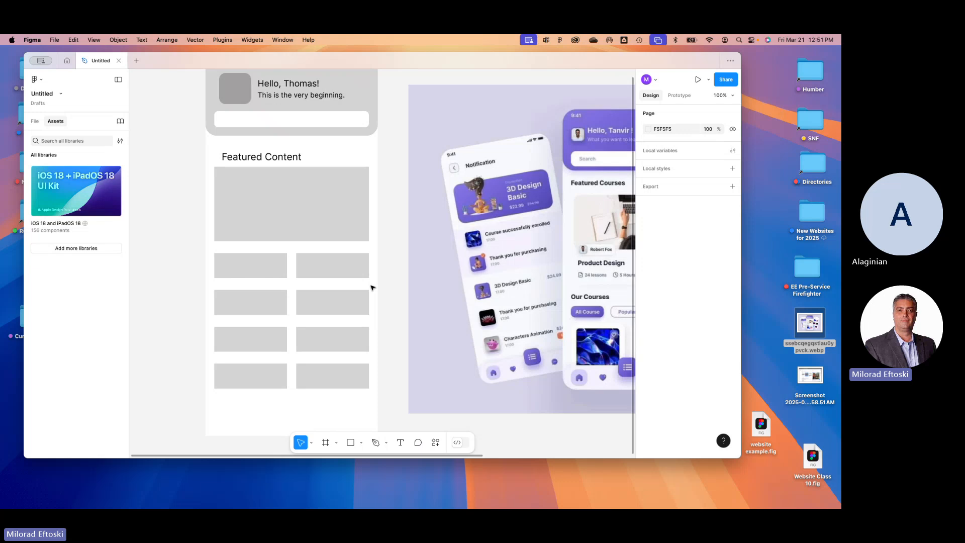
{"action": "scroll", "coordinate": [336, 314], "scroll_direction": "down", "scroll_amount": 2}
{"action": "scroll", "coordinate": [336, 314], "scroll_direction": "left", "scroll_amount": 2}
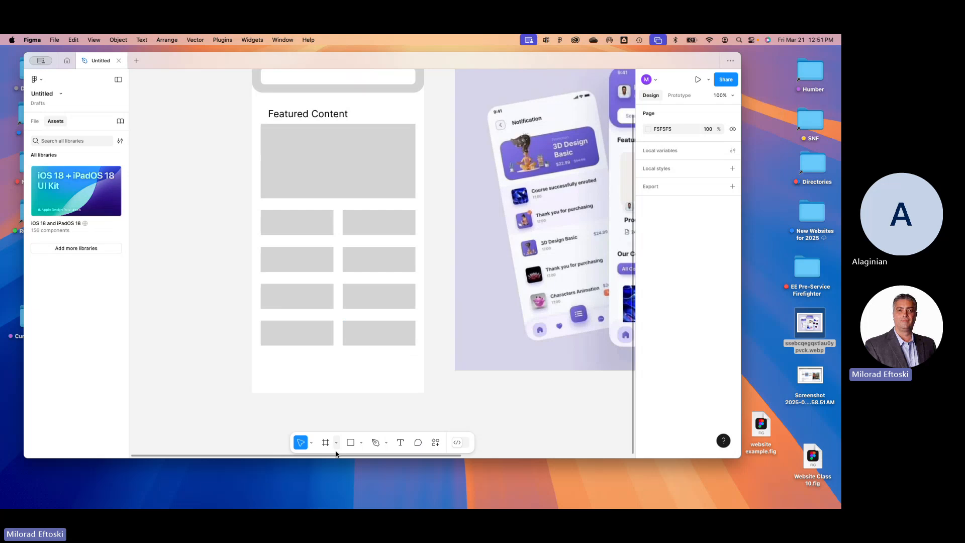
- Draw a full-width 393 × 74 rectangle along the phone frame's bottom edge at X 0, Y 778, and fill it with darker grey B7B4B4
{"action": "left_click", "coordinate": [351, 442]}
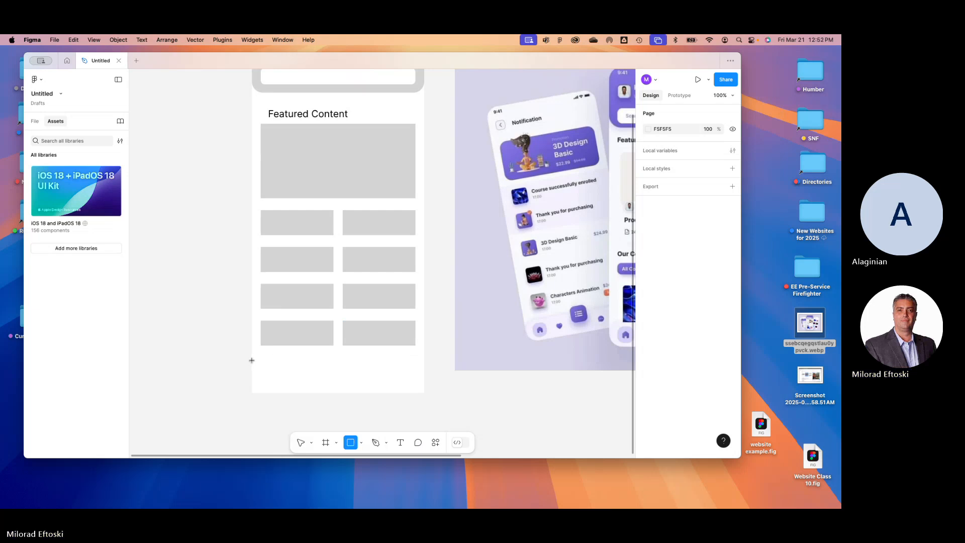
{"action": "left_click_drag", "start_coordinate": [252, 360], "coordinate": [424, 393]}
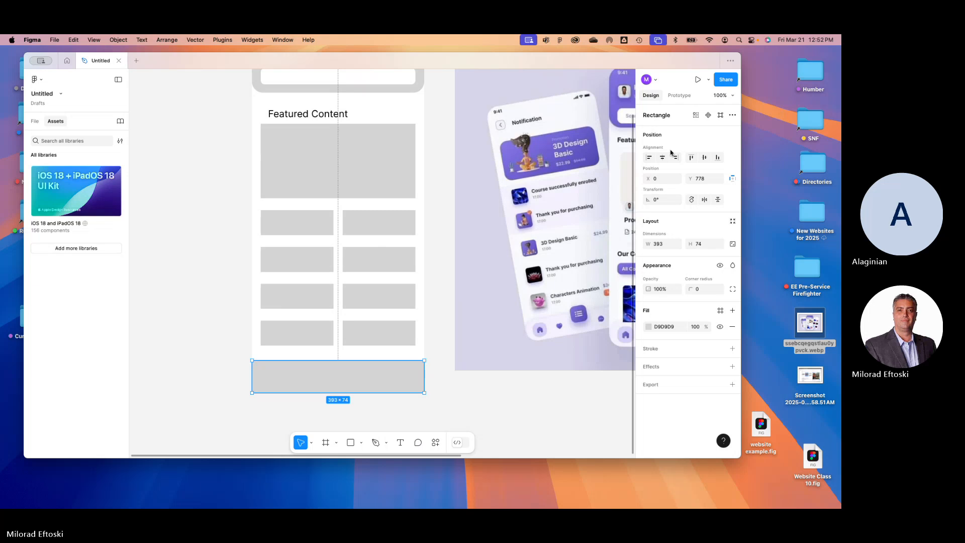
{"action": "left_click", "coordinate": [648, 327]}
{"action": "left_click_drag", "start_coordinate": [532, 258], "coordinate": [531, 266]}
{"action": "left_click", "coordinate": [469, 425]}
- Show the phone frame's four-column layout grid again over the content and the new bottom bar
{"action": "key", "text": "minus"}
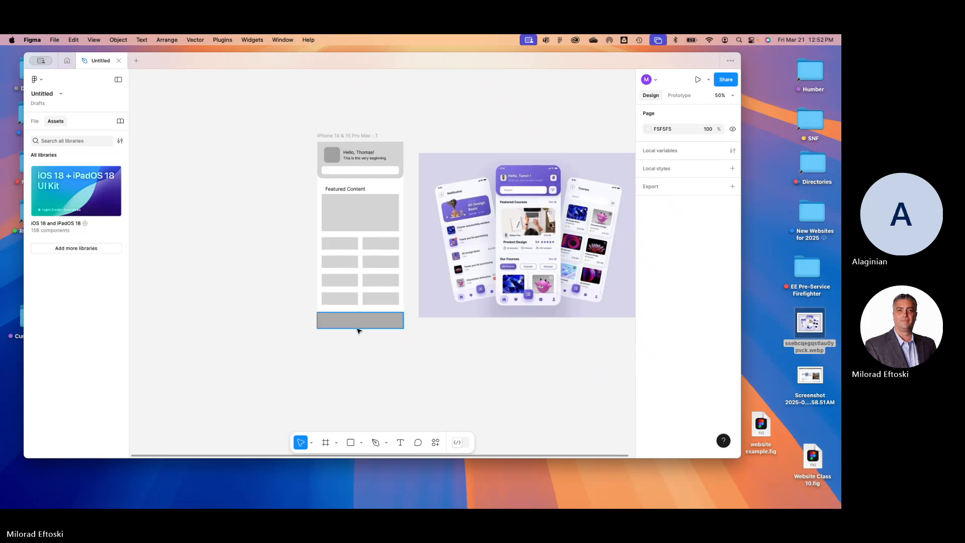
{"action": "scroll", "coordinate": [357, 328], "scroll_direction": "up", "scroll_amount": 2}
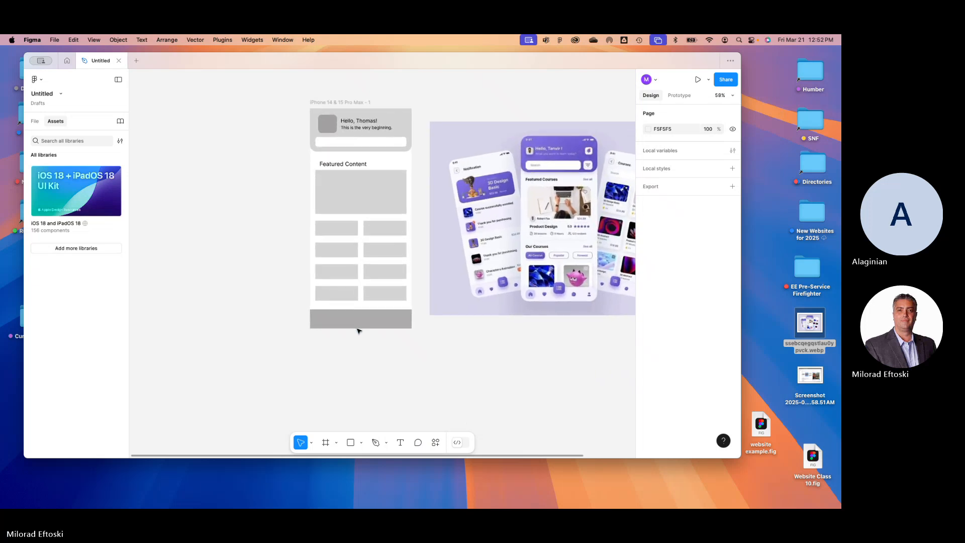
{"action": "scroll", "coordinate": [358, 330], "scroll_direction": "up", "scroll_amount": 5}
{"action": "left_click_drag", "start_coordinate": [440, 347], "coordinate": [398, 356]}
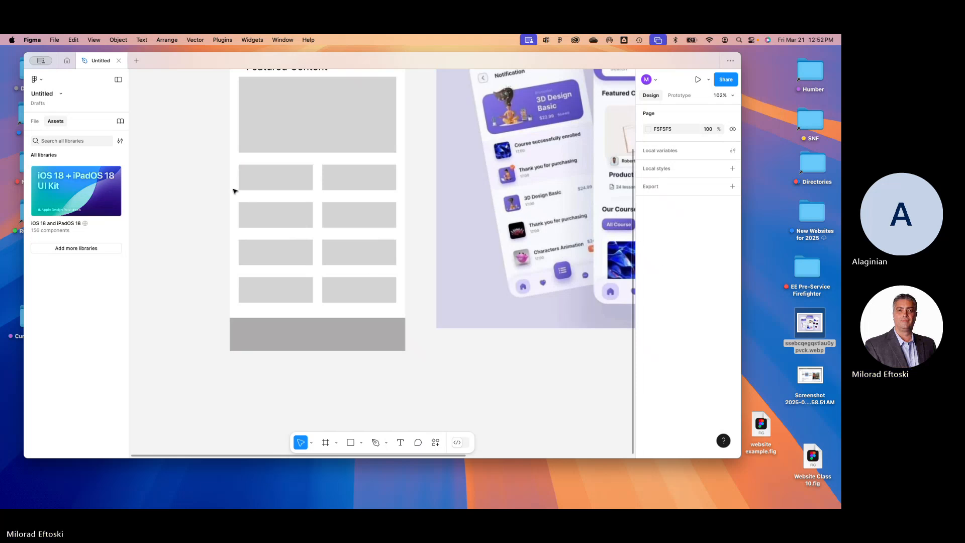
{"action": "scroll", "coordinate": [256, 187], "scroll_direction": "up", "scroll_amount": 5}
{"action": "scroll", "coordinate": [256, 187], "scroll_direction": "up", "scroll_amount": 5}
{"action": "left_click", "coordinate": [251, 171]}
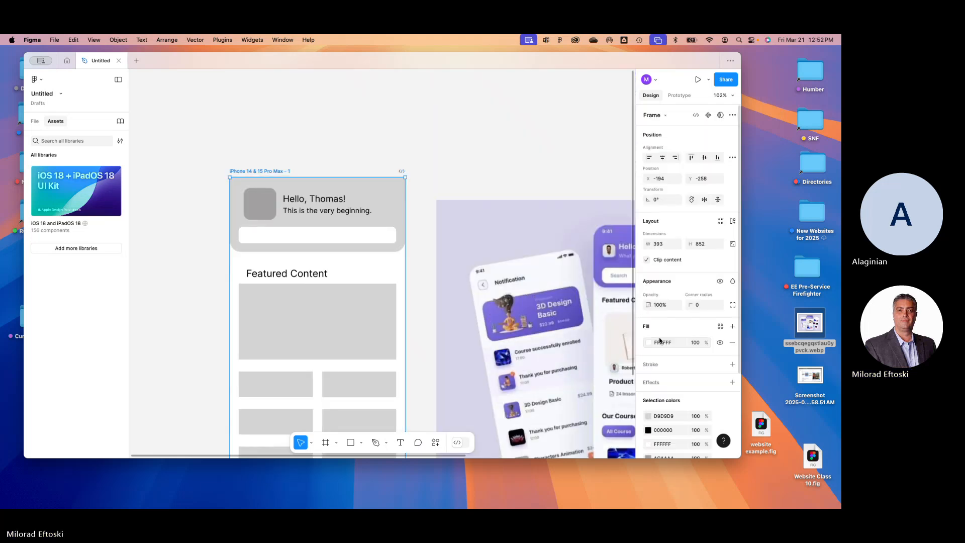
{"action": "scroll", "coordinate": [703, 301], "scroll_direction": "down", "scroll_amount": 3}
{"action": "left_click", "coordinate": [719, 405]}
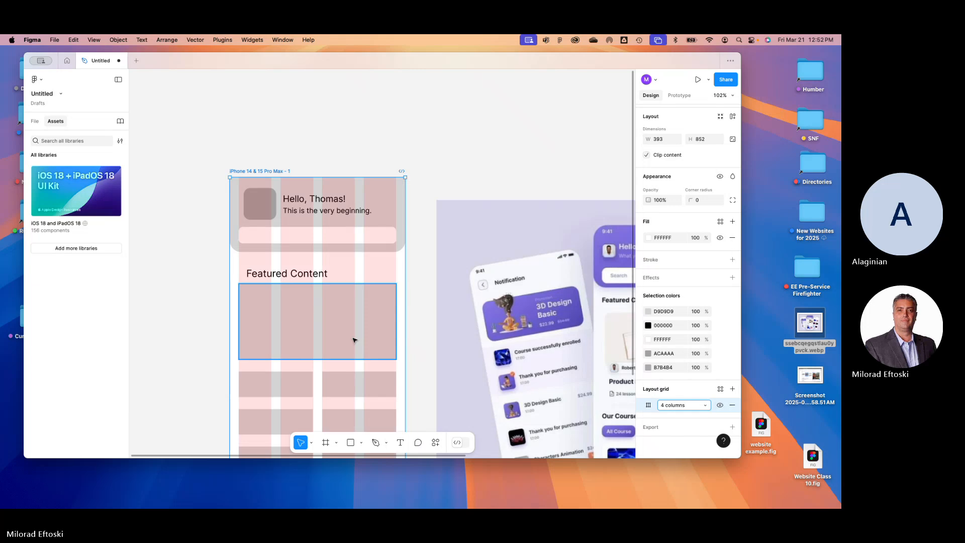
{"action": "scroll", "coordinate": [387, 312], "scroll_direction": "down", "scroll_amount": 5}
{"action": "scroll", "coordinate": [387, 306], "scroll_direction": "down", "scroll_amount": 2}
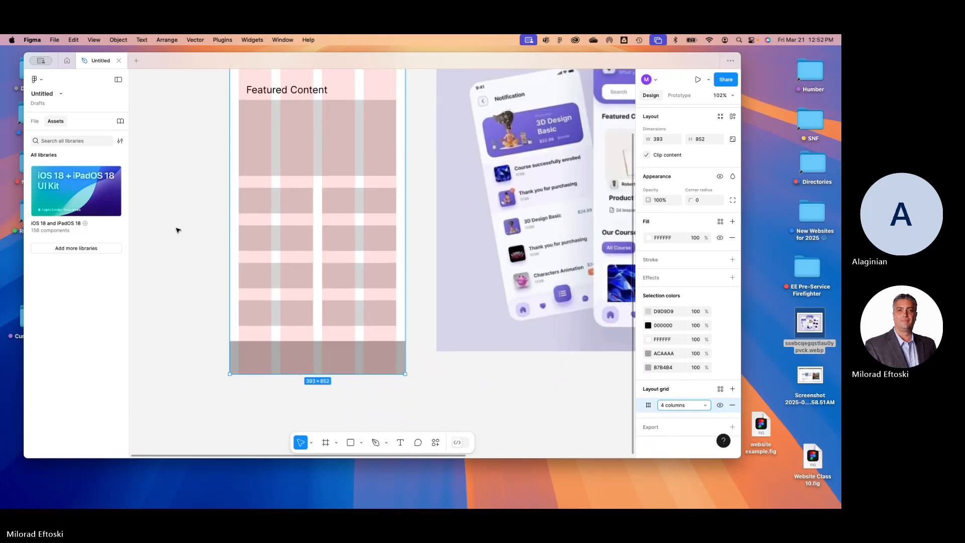
- Draw a 48 × 48 square inside the bottom bar at the first grid column and fill it with F0F0F0
{"action": "left_click", "coordinate": [350, 442]}
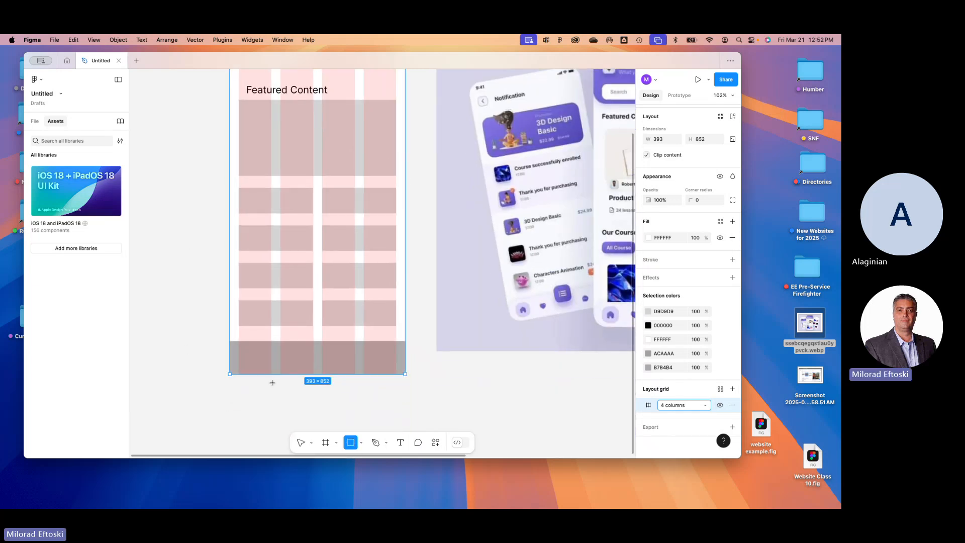
{"action": "mouse_move", "coordinate": [245, 350]}
{"action": "left_mouse_down"}
{"action": "mouse_move", "coordinate": [266, 372]}
{"action": "mouse_move", "coordinate": [255, 361]}
{"action": "left_mouse_up"}
{"action": "left_click", "coordinate": [648, 327]}
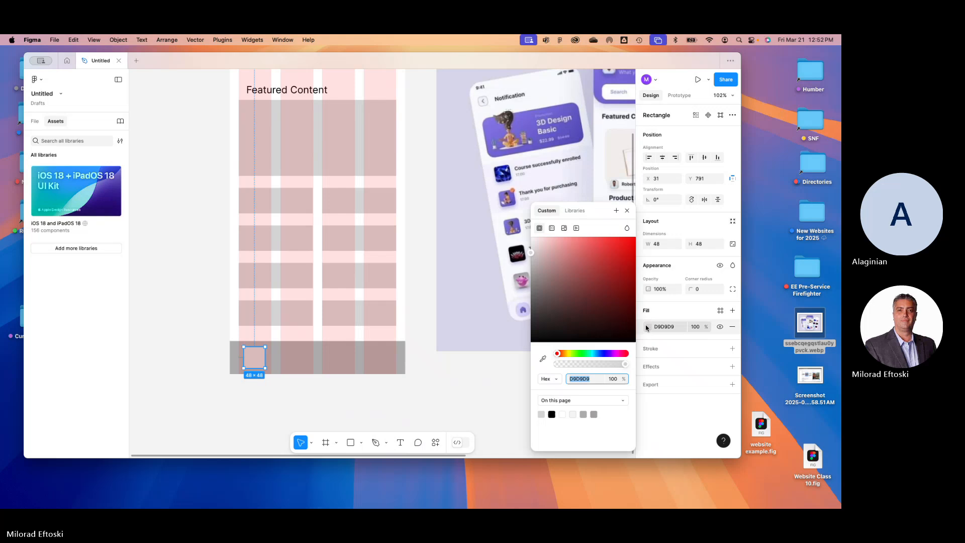
{"action": "left_click", "coordinate": [531, 245]}
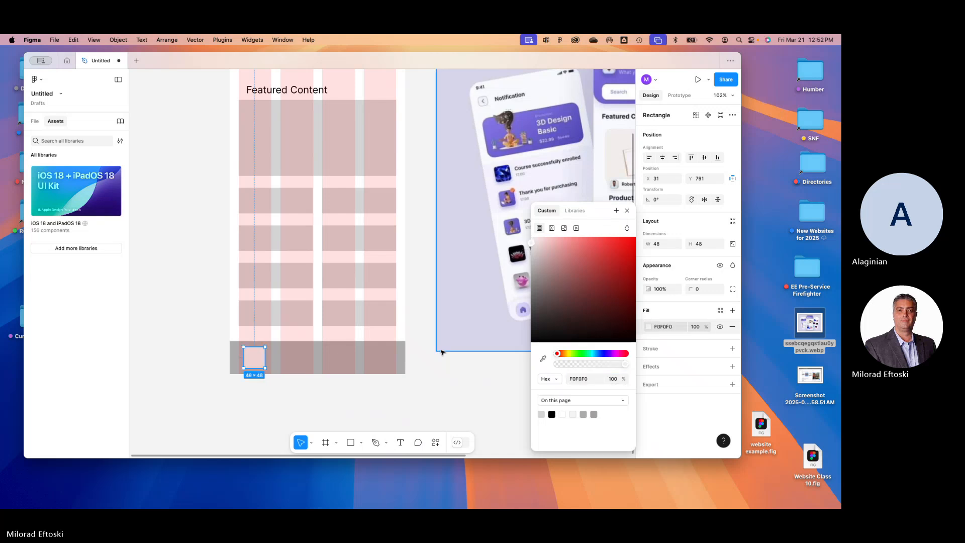
{"action": "left_click", "coordinate": [443, 368]}
- Duplicate the square three times across the bottom bar at equal intervals, giving one square per grid column
{"action": "left_click", "coordinate": [263, 362]}
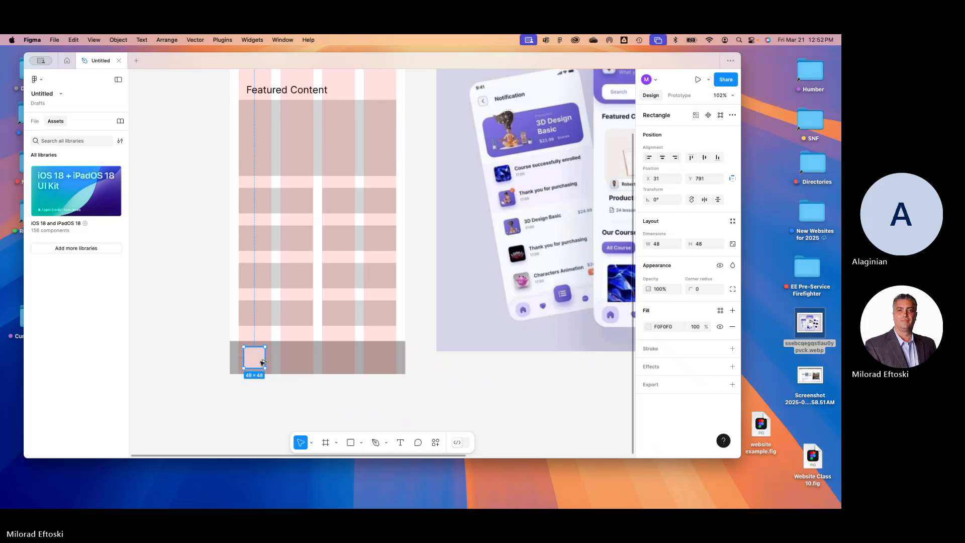
{"action": "left_click_drag", "start_coordinate": [263, 361], "coordinate": [301, 364]}
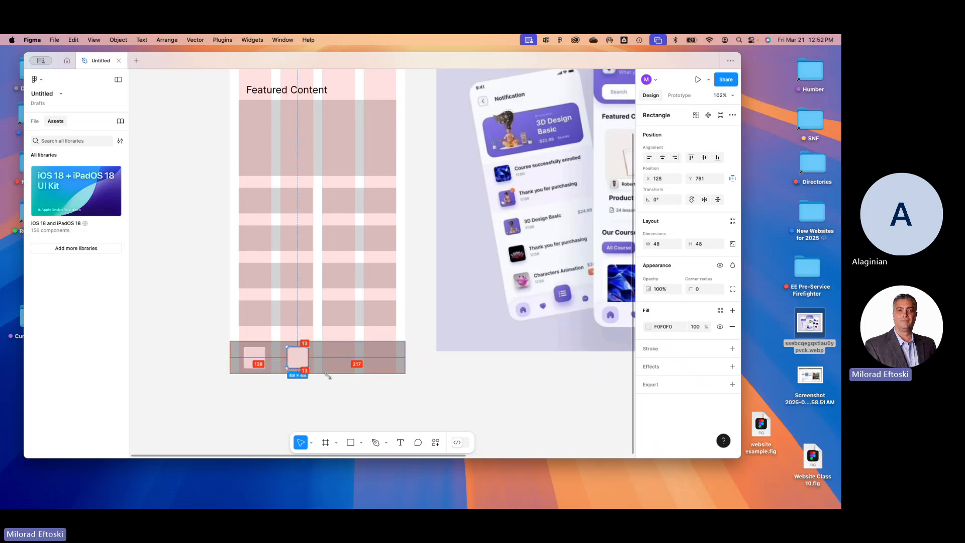
{"action": "key", "text": "super+d"}
{"action": "key", "text": "super+d"}
{"action": "left_click", "coordinate": [480, 402]}
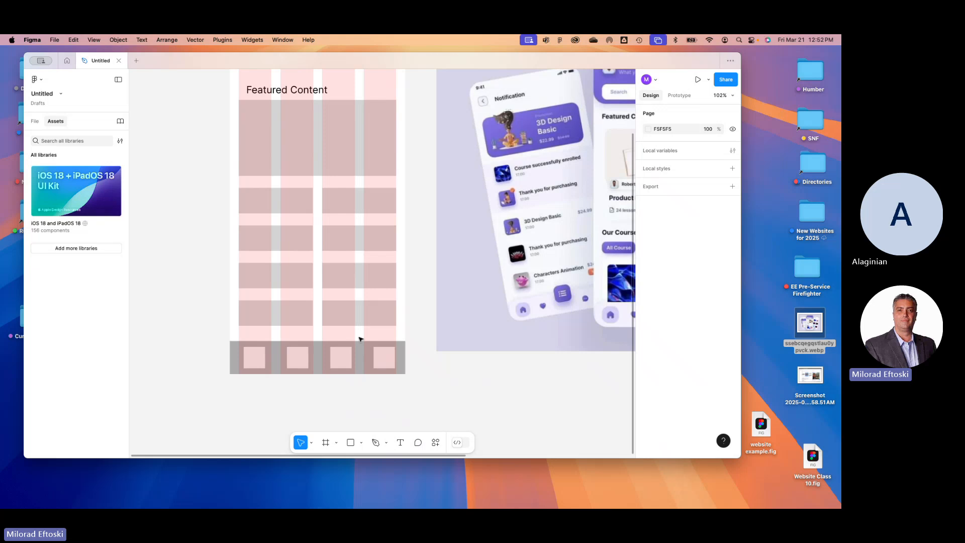
- Move the fourth square slightly left to centre it in the last grid column
{"action": "left_click", "coordinate": [385, 361]}
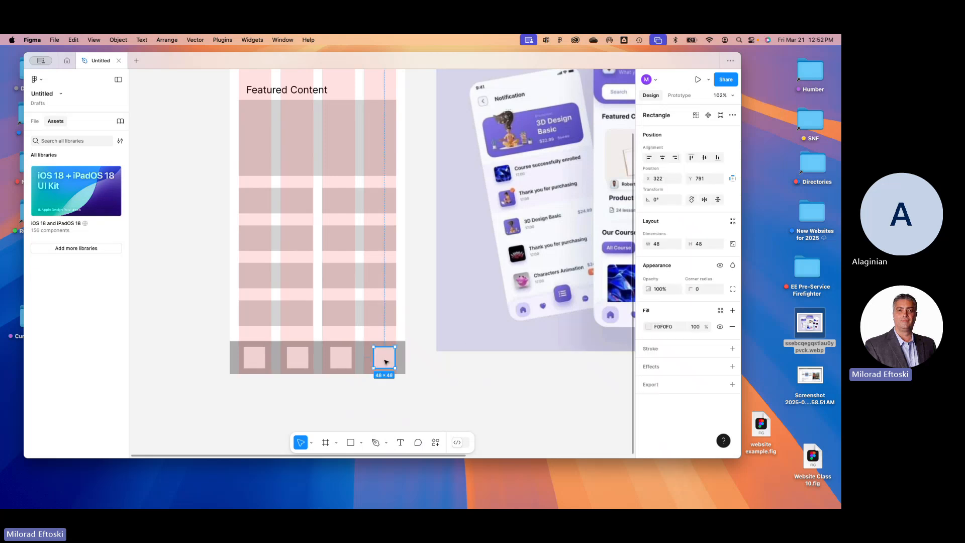
{"action": "left_click_drag", "start_coordinate": [385, 361], "coordinate": [383, 360]}
{"action": "scroll", "coordinate": [378, 359], "scroll_direction": "up", "scroll_amount": 1}
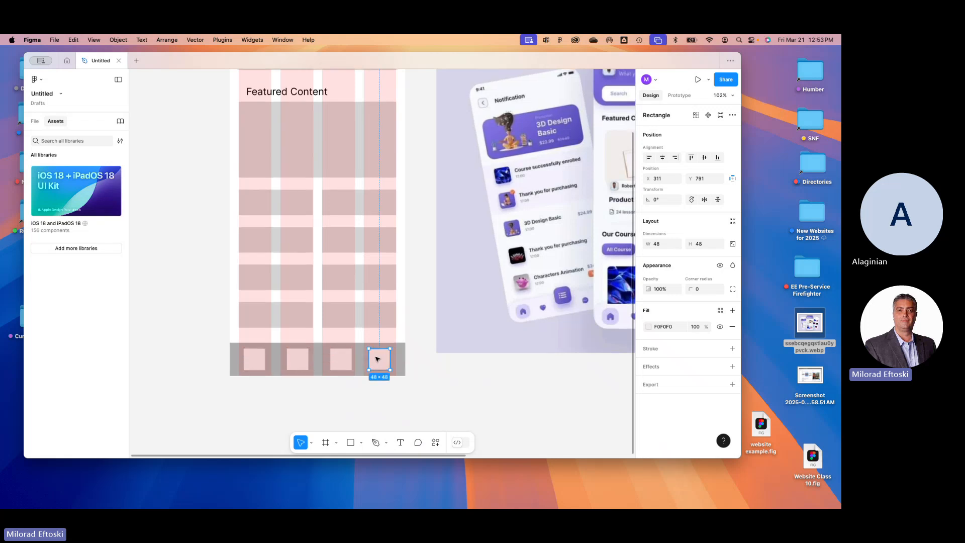
{"action": "scroll", "coordinate": [378, 359], "scroll_direction": "up", "scroll_amount": 5}
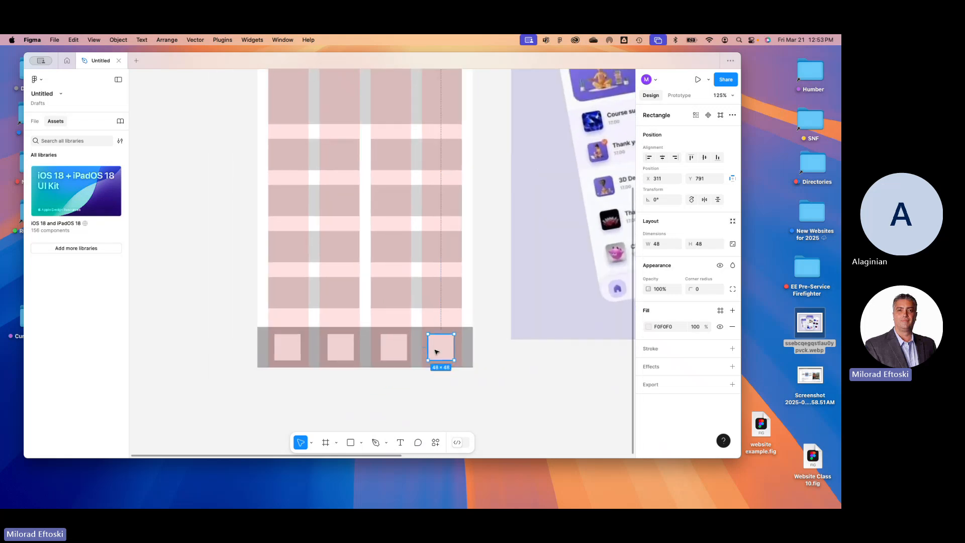
{"action": "left_click_drag", "start_coordinate": [436, 352], "coordinate": [439, 348]}
- Distribute the four squares in the bottom bar with equal horizontal spacing
{"action": "left_click", "coordinate": [286, 355]}
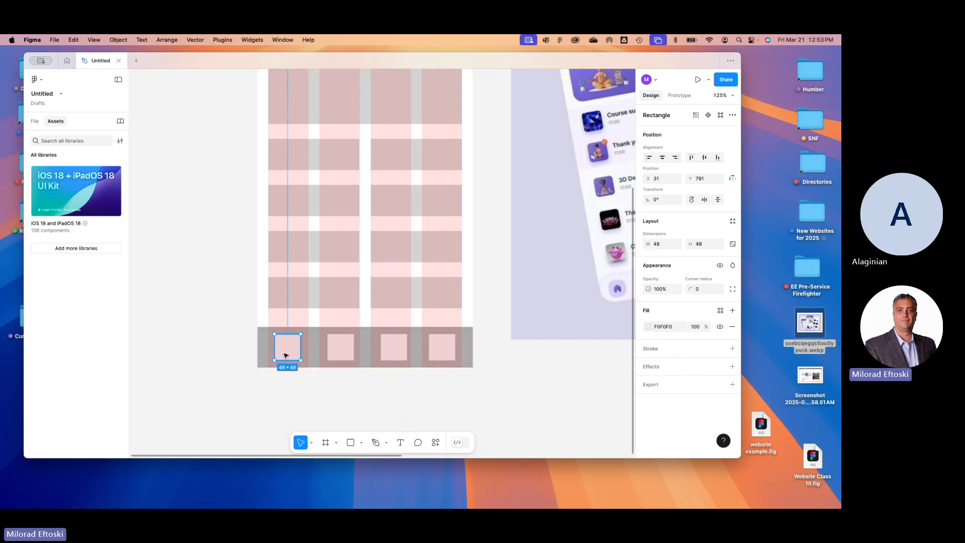
{"action": "left_click_drag", "start_coordinate": [286, 355], "coordinate": [291, 347]}
{"action": "left_click", "coordinate": [339, 347], "text": "shift"}
{"action": "left_click", "coordinate": [388, 347], "text": "shift"}
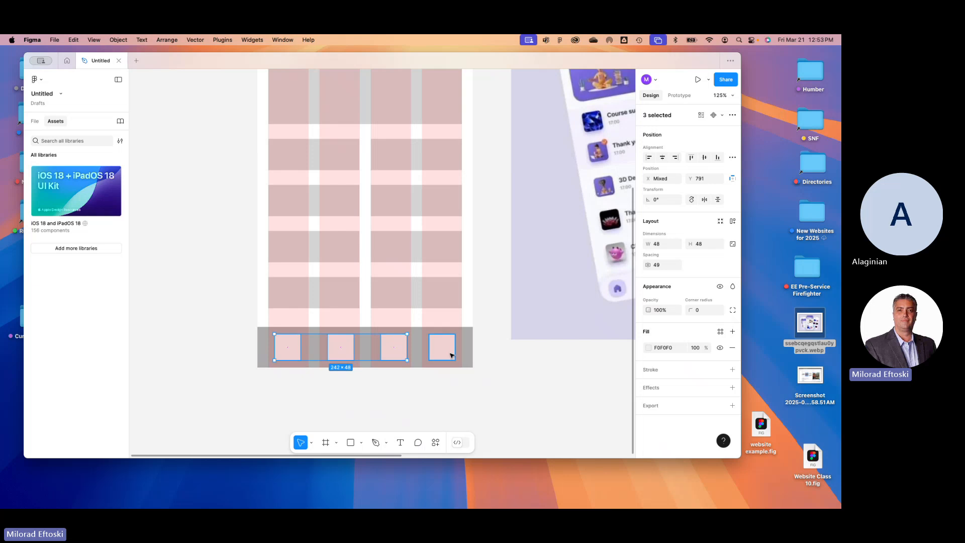
{"action": "left_click", "coordinate": [442, 350], "text": "shift"}
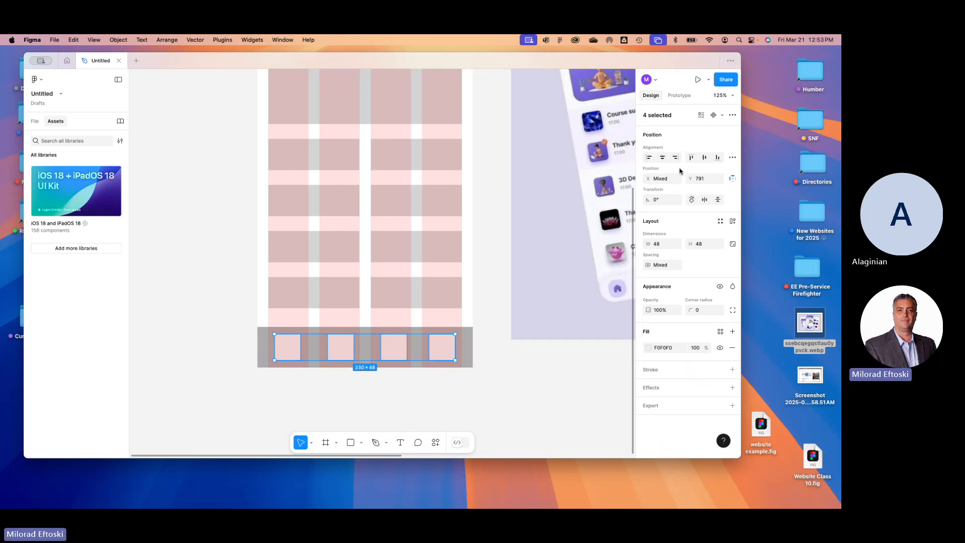
{"action": "left_click", "coordinate": [732, 157]}
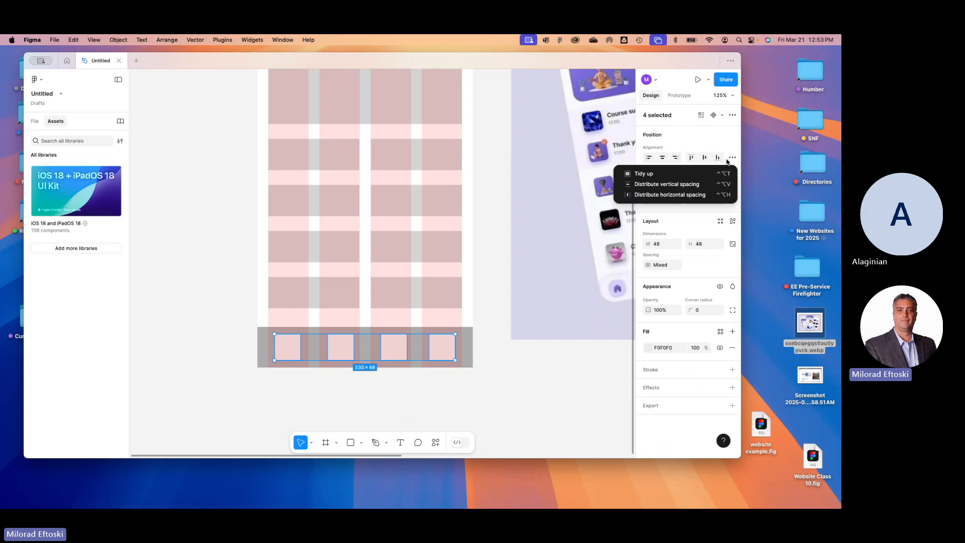
{"action": "left_click", "coordinate": [687, 195]}
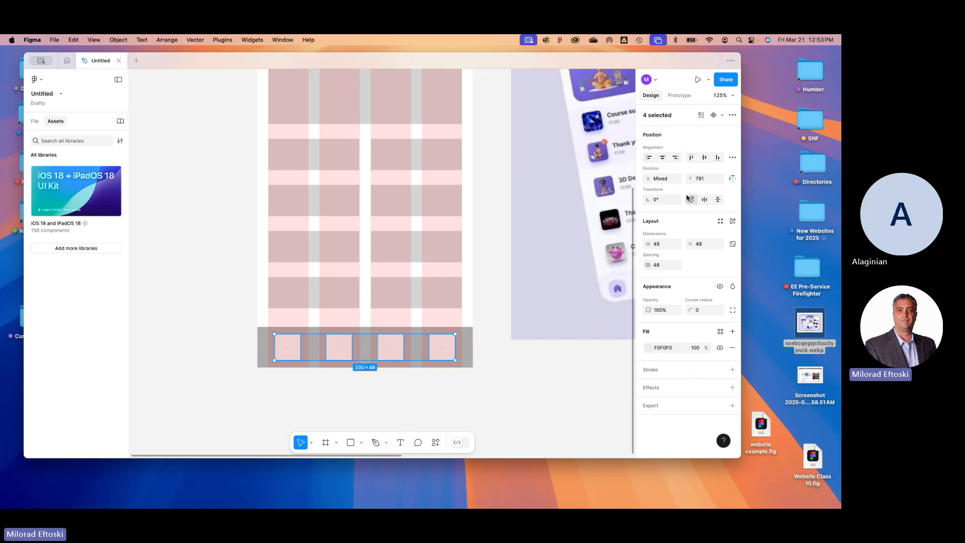
{"action": "left_click", "coordinate": [533, 361]}
- Hide the 4-column layout grid of the iPhone frame
{"action": "key", "text": "super+minus"}
{"action": "key", "text": "super+minus"}
{"action": "key", "text": "super+minus"}
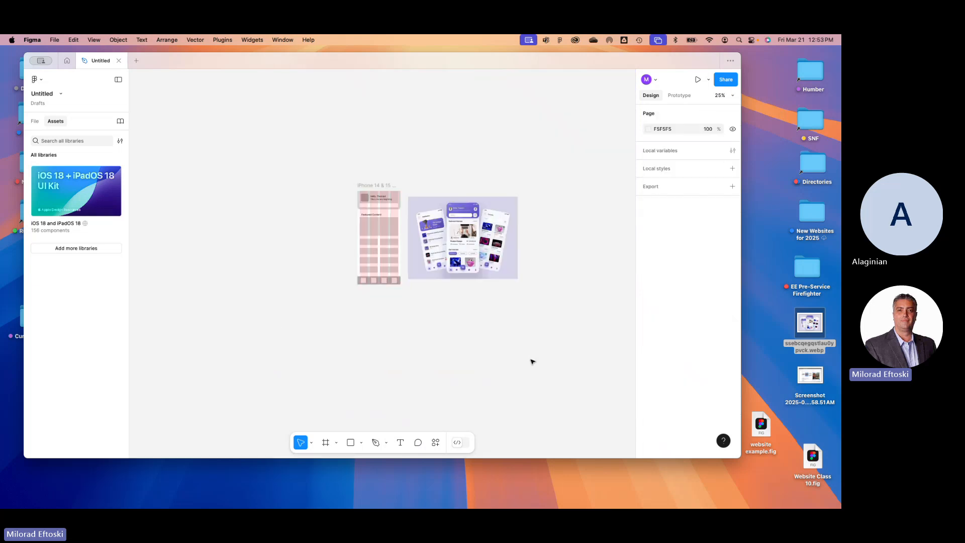
{"action": "key", "text": "super+plus"}
{"action": "left_click", "coordinate": [334, 140]}
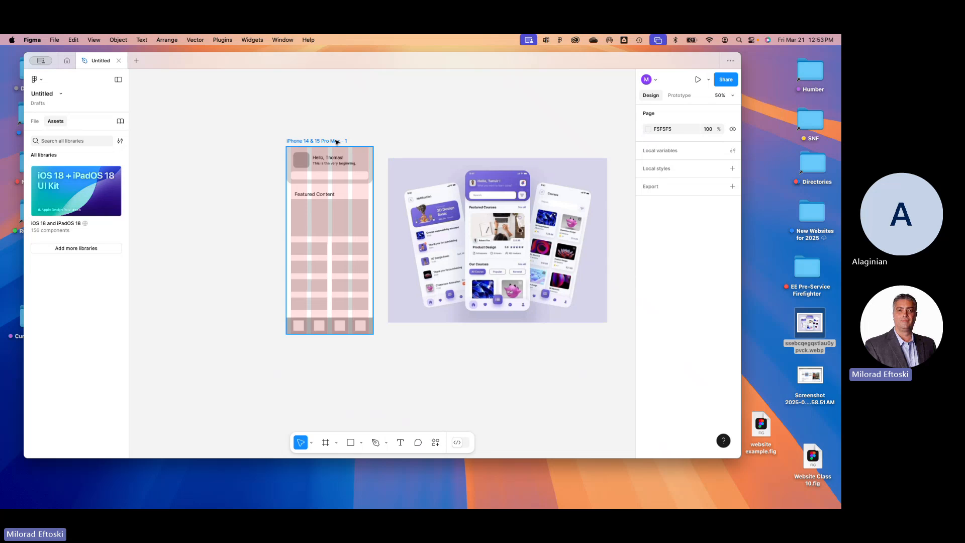
{"action": "scroll", "coordinate": [668, 390], "scroll_direction": "down", "scroll_amount": 5}
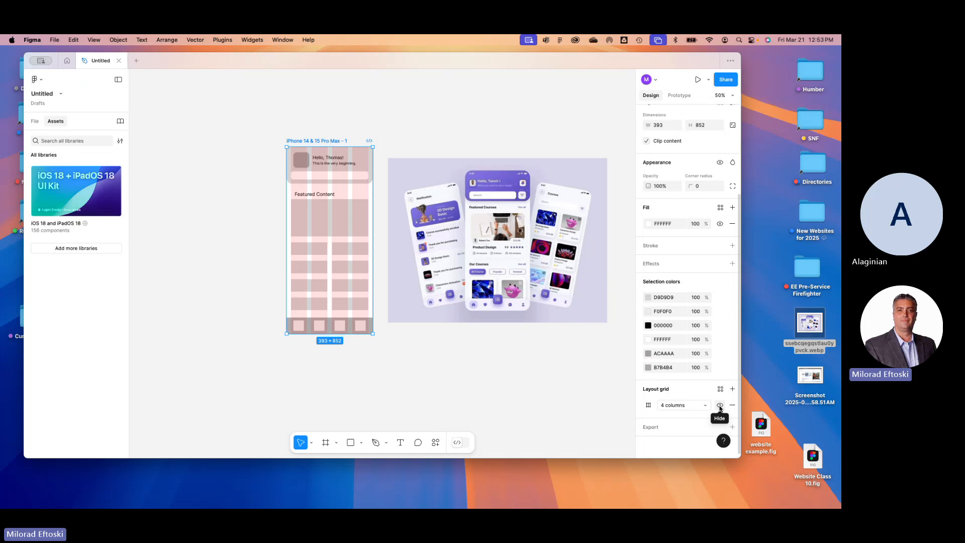
{"action": "left_click", "coordinate": [720, 406]}
{"action": "left_click", "coordinate": [508, 394]}
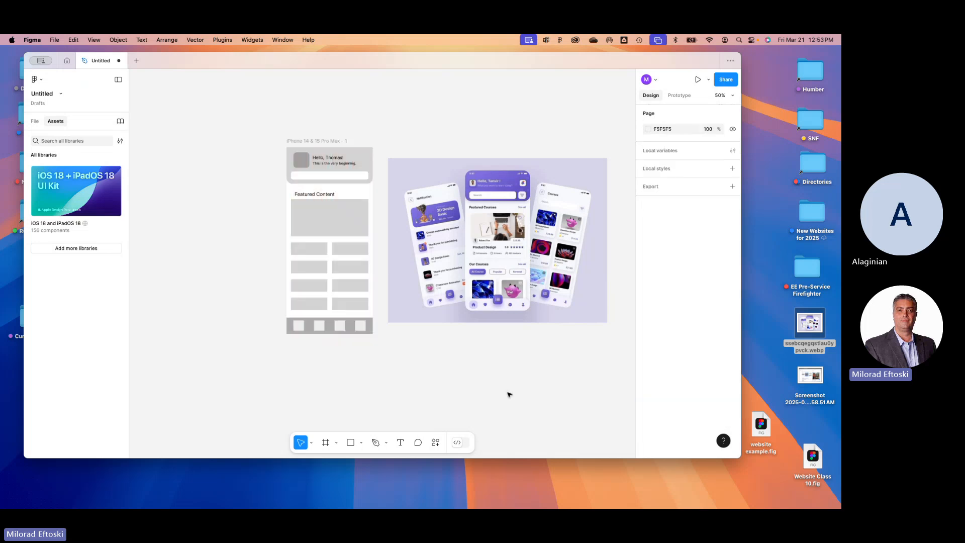
- Delete the purple reference image beside the iPhone frame
{"action": "left_click_drag", "start_coordinate": [500, 389], "coordinate": [496, 395]}
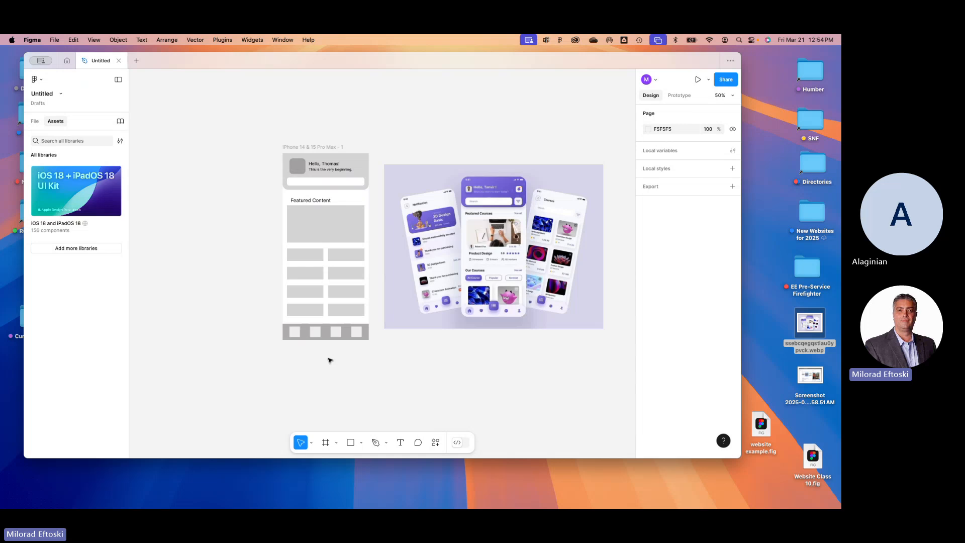
{"action": "key", "text": "super+plus"}
{"action": "key", "text": "super+minus"}
{"action": "scroll", "coordinate": [341, 354], "scroll_direction": "right", "scroll_amount": 1}
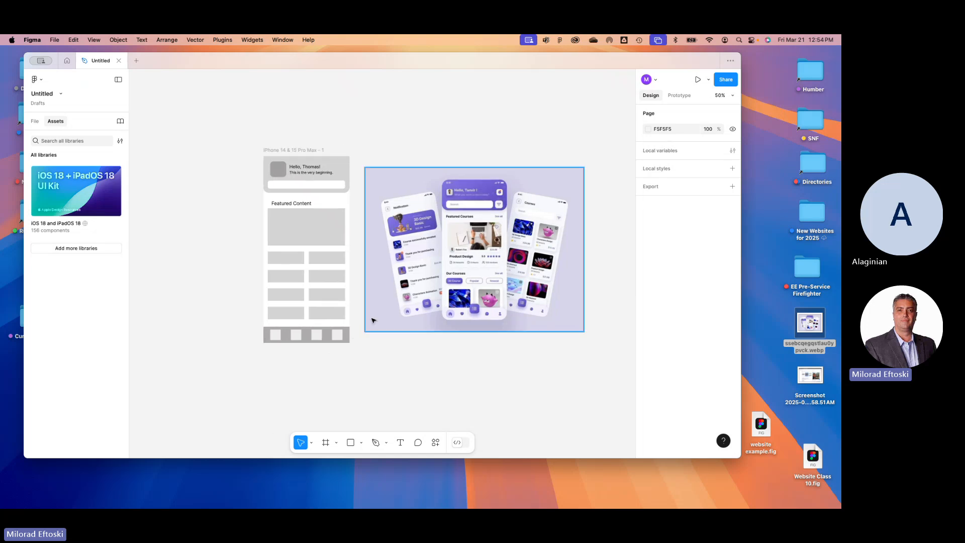
{"action": "left_click_drag", "start_coordinate": [441, 266], "coordinate": [505, 260]}
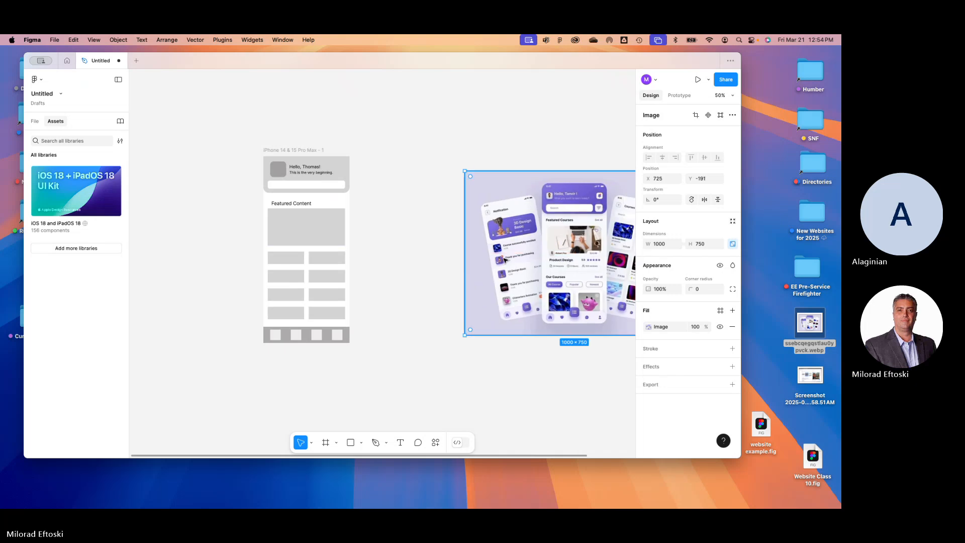
{"action": "key", "text": "BackSpace"}
{"action": "scroll", "coordinate": [459, 265], "scroll_direction": "left", "scroll_amount": 2}
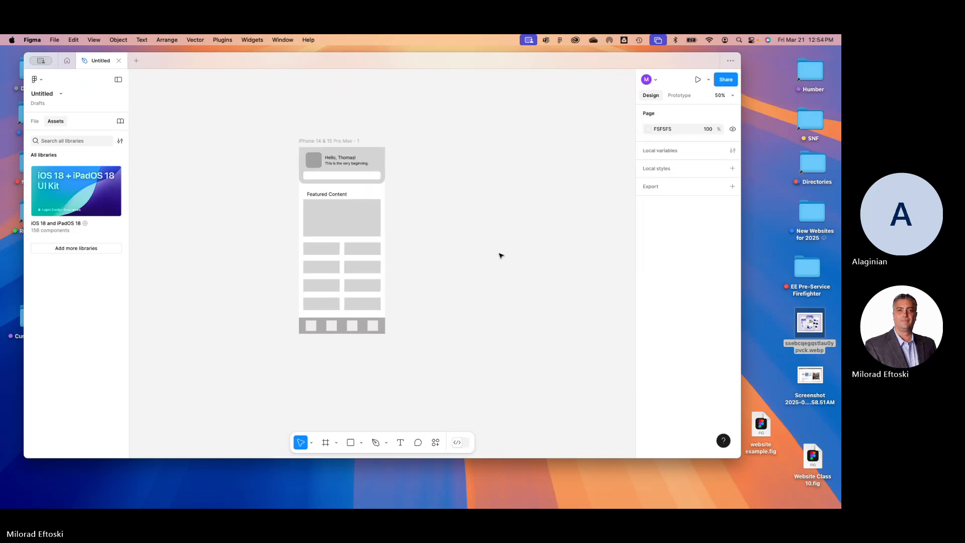
{"action": "scroll", "coordinate": [500, 255], "scroll_direction": "up", "scroll_amount": 5, "text": "ctrl"}
{"action": "scroll", "coordinate": [476, 284], "scroll_direction": "up", "scroll_amount": 2}
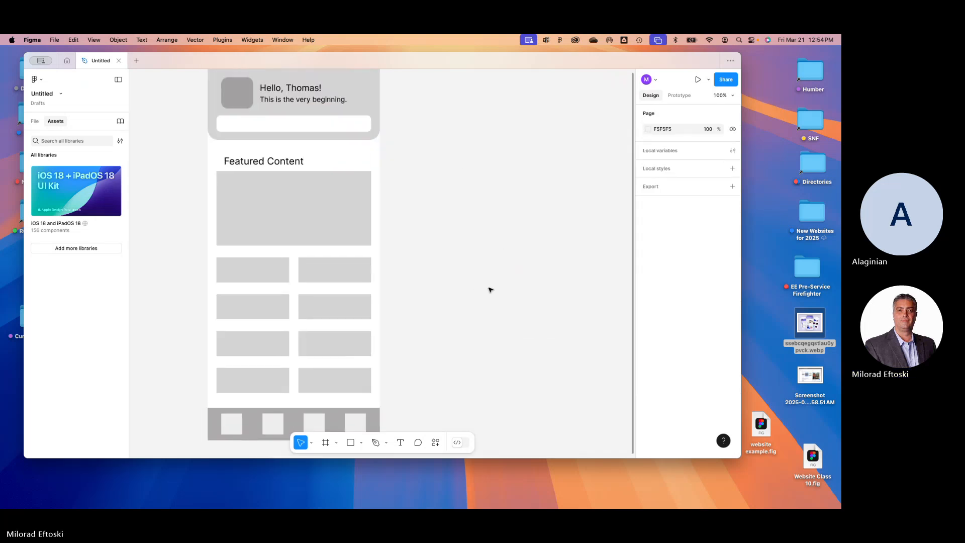
{"action": "scroll", "coordinate": [490, 290], "scroll_direction": "down", "scroll_amount": 5, "text": "ctrl"}
{"action": "scroll", "coordinate": [482, 280], "scroll_direction": "right", "scroll_amount": 1}
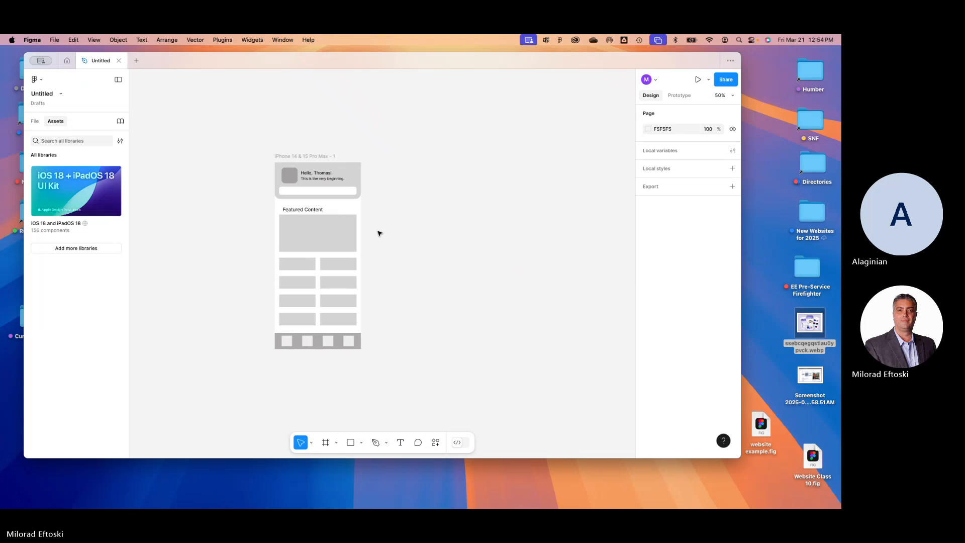
{"action": "left_click", "coordinate": [308, 156]}
{"action": "left_click", "coordinate": [472, 200]}
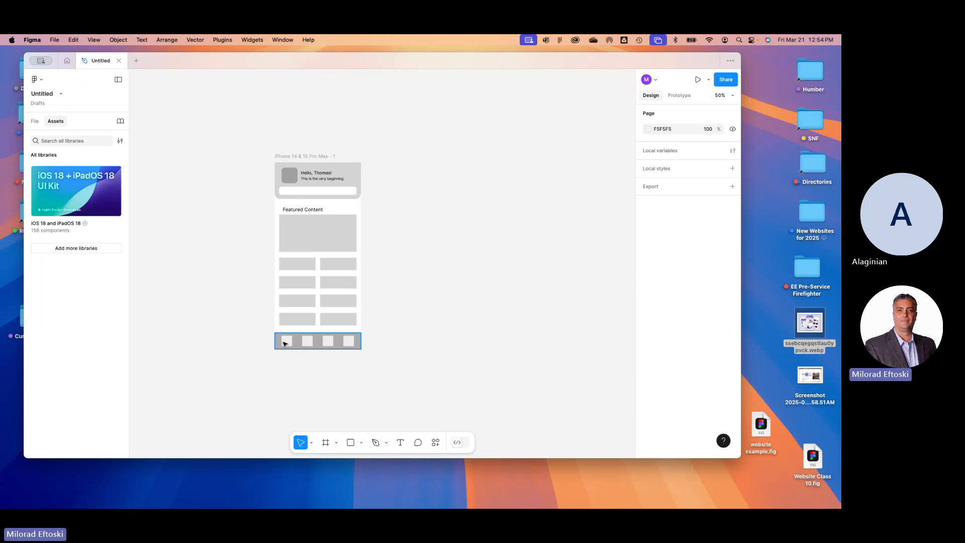
- Group the bottom bar together with its four squares
{"action": "left_click_drag", "start_coordinate": [267, 344], "coordinate": [375, 363]}
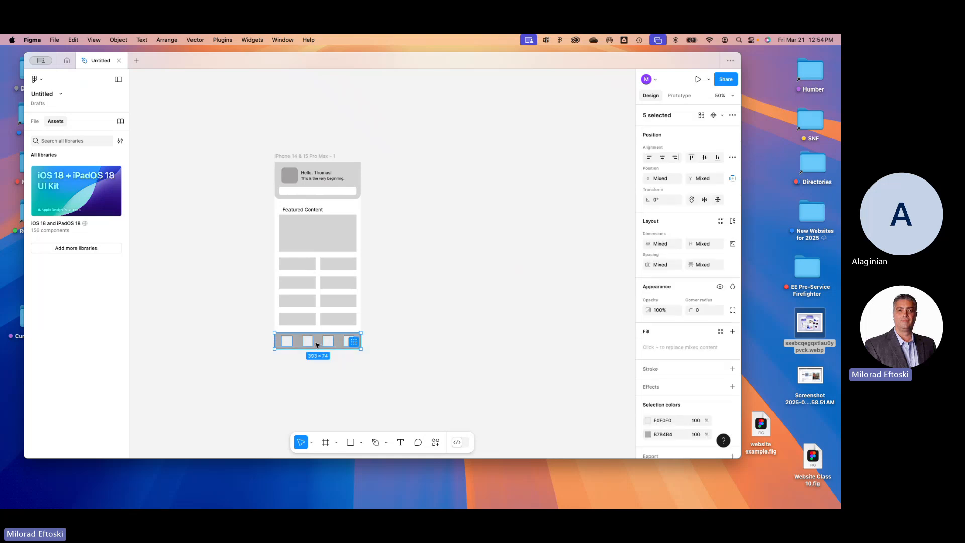
{"action": "key", "text": "super+g"}
{"action": "left_click", "coordinate": [407, 351]}
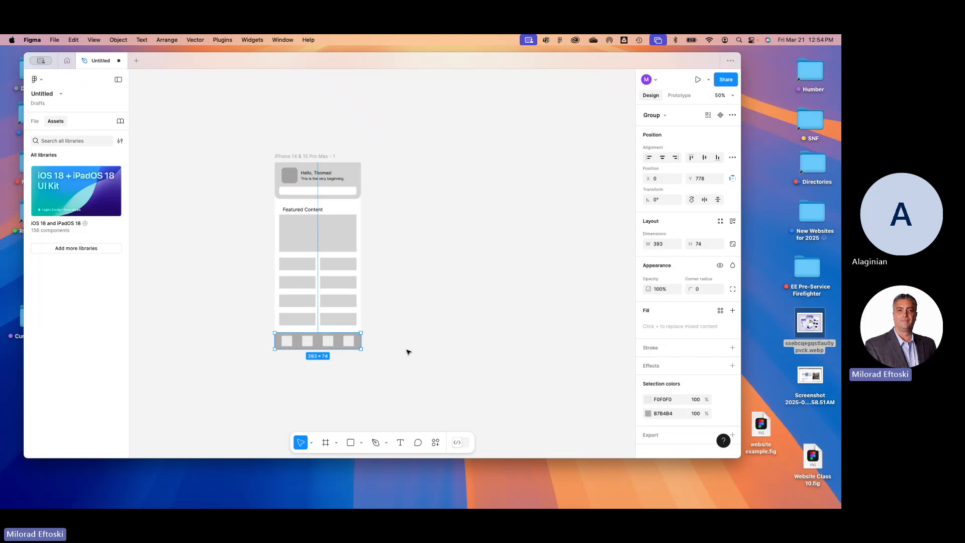
{"action": "left_click_drag", "start_coordinate": [349, 344], "coordinate": [405, 372]}
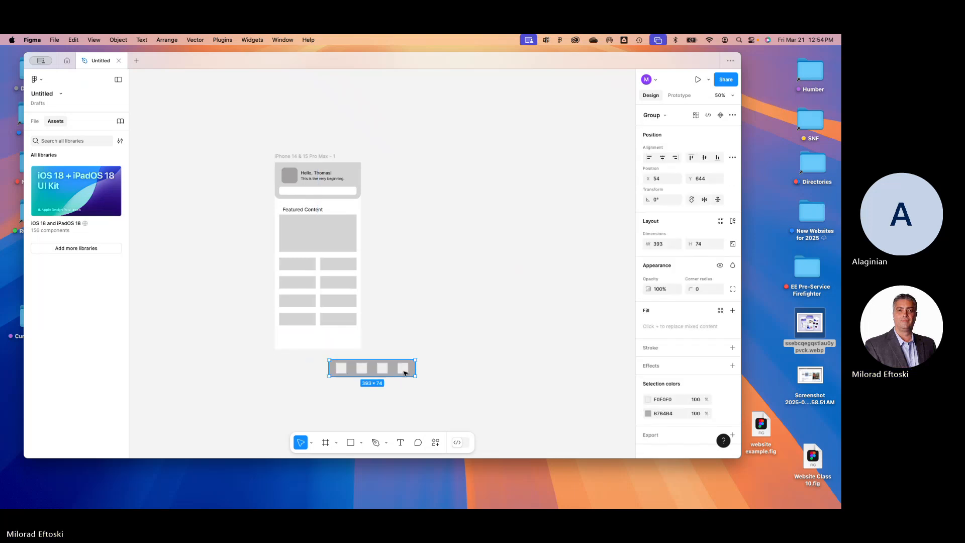
{"action": "key", "text": "super+z"}
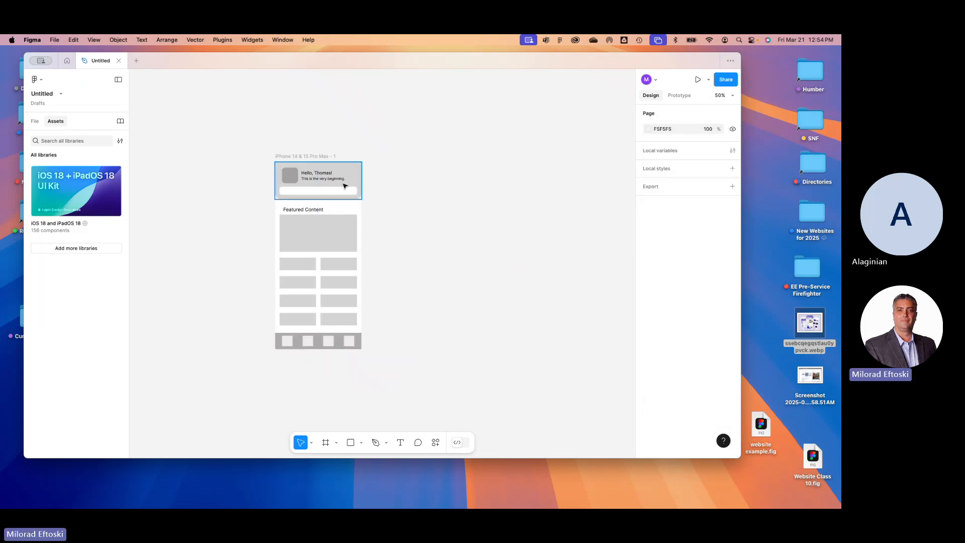
{"action": "left_click_drag", "start_coordinate": [344, 186], "coordinate": [388, 166]}
{"action": "key", "text": "super+z"}
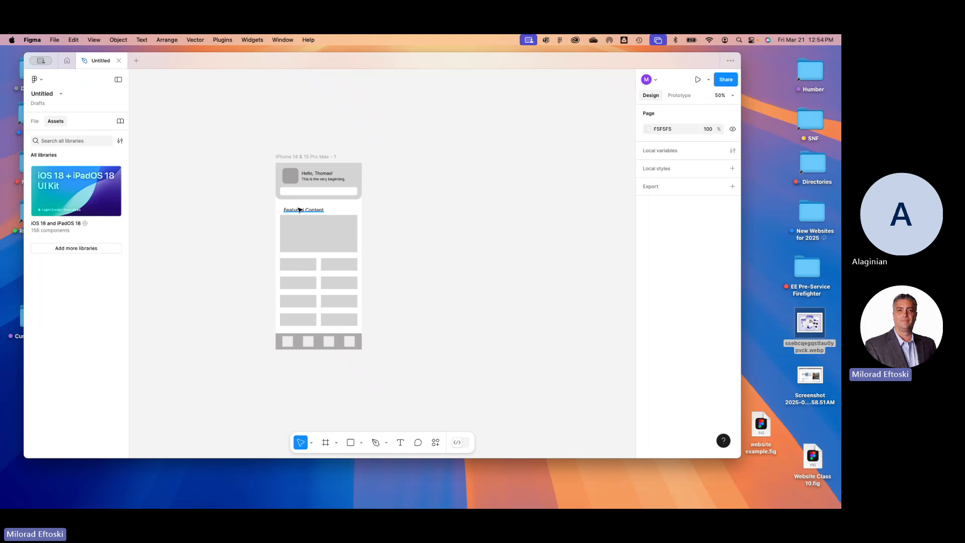
- Show the file's layers, collapse Group 1, and rename the bottom bar's Group 2 to "Tob Banner"
{"action": "left_click", "coordinate": [290, 157]}
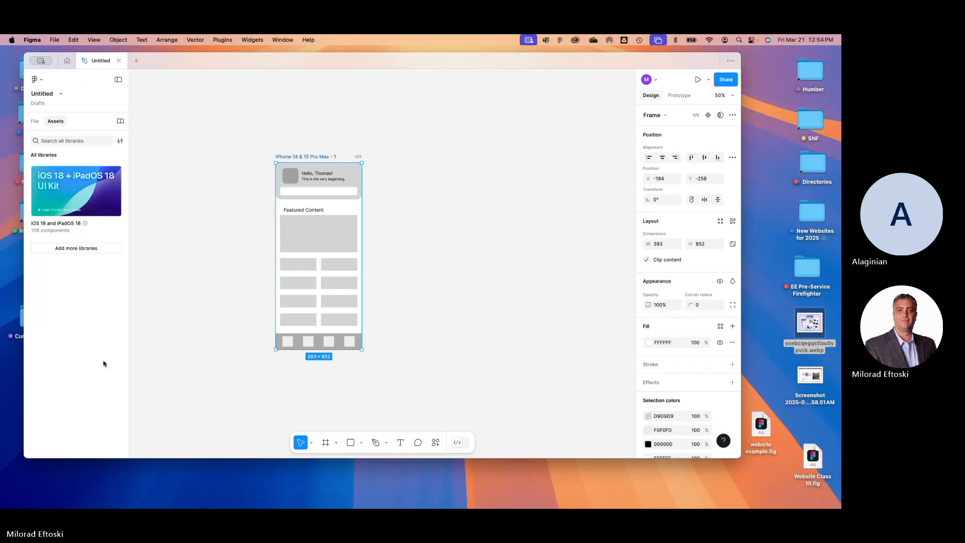
{"action": "left_click", "coordinate": [34, 121]}
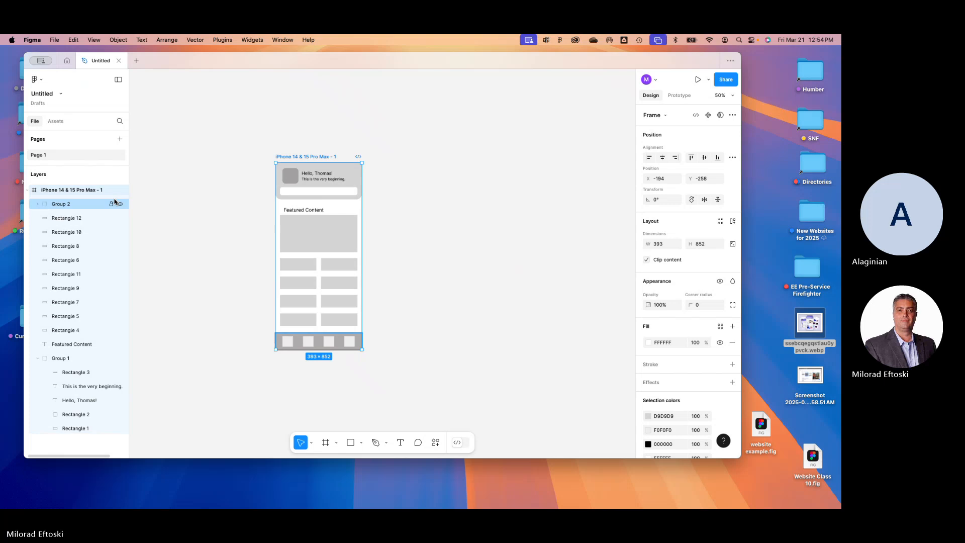
{"action": "left_click", "coordinate": [37, 357]}
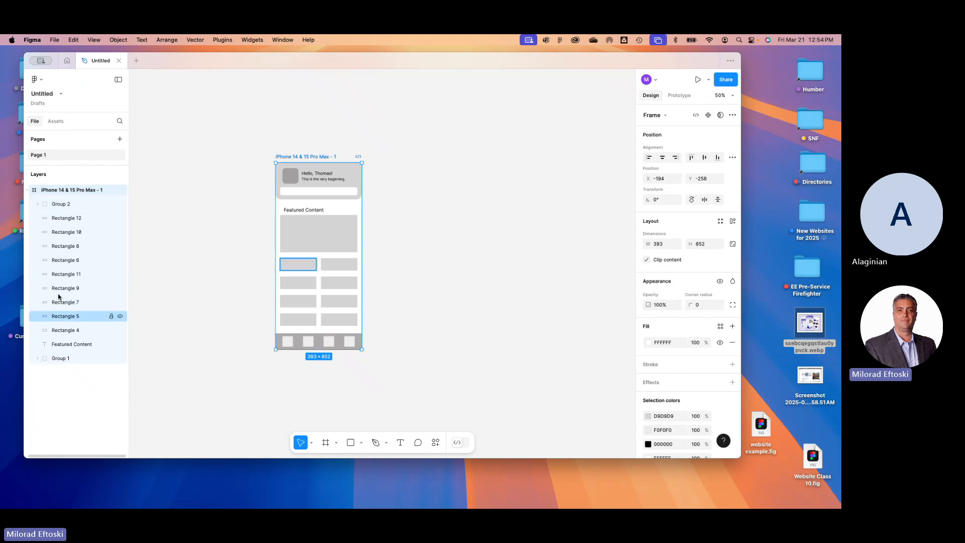
{"action": "double_click", "coordinate": [62, 205]}
{"action": "type", "text": "To"}
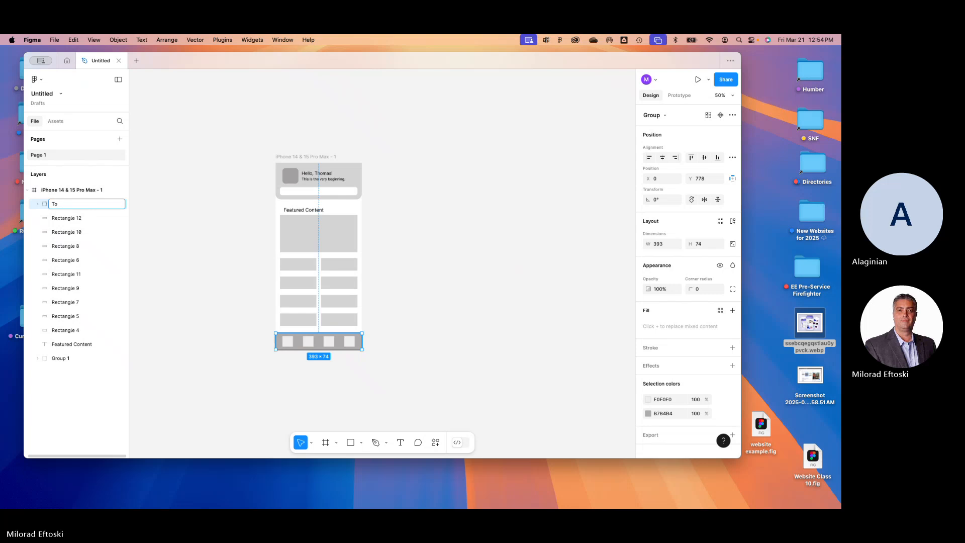
{"action": "type", "text": "b Banner"}
{"action": "left_click", "coordinate": [58, 400]}
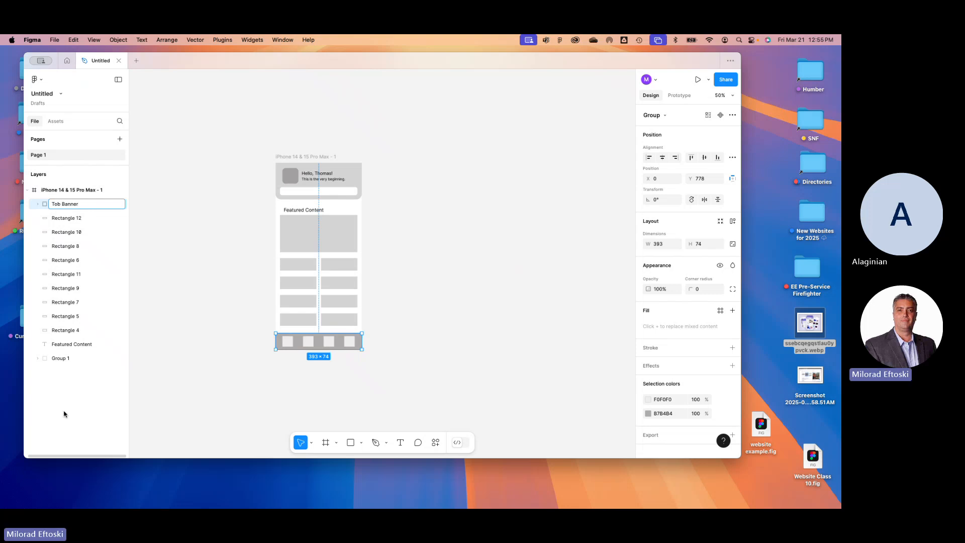
- Rename the header's Group 1 to "Bottom Menu" in the layer list
{"action": "double_click", "coordinate": [59, 359]}
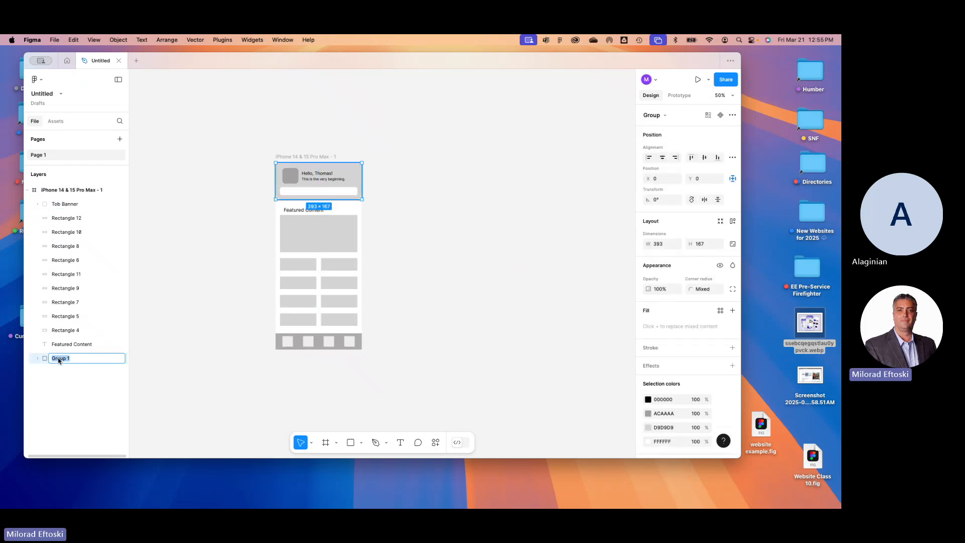
{"action": "type", "text": "Bottom Menu"}
{"action": "left_click", "coordinate": [48, 396]}
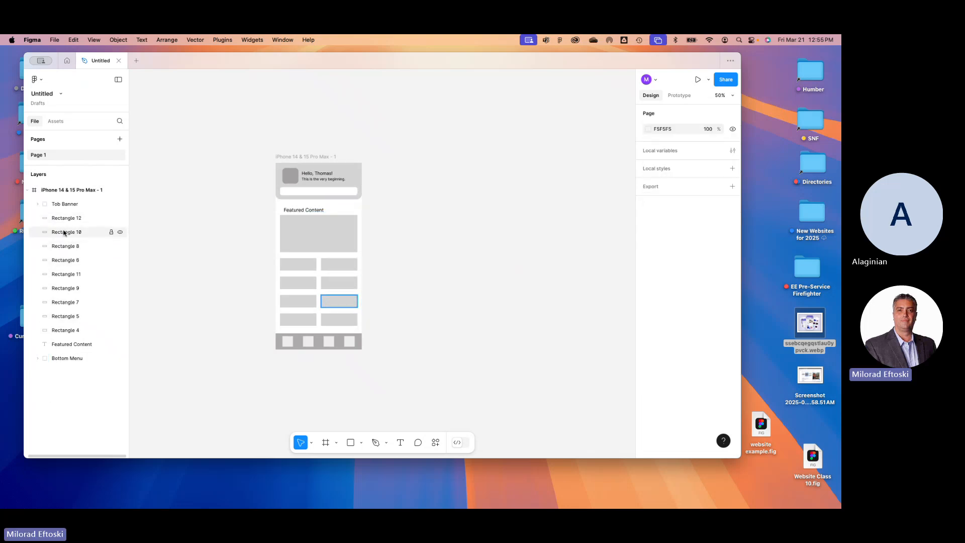
- Enlarge the application window and view the whole iPhone wireframe at 100% zoom
{"action": "left_click", "coordinate": [342, 243]}
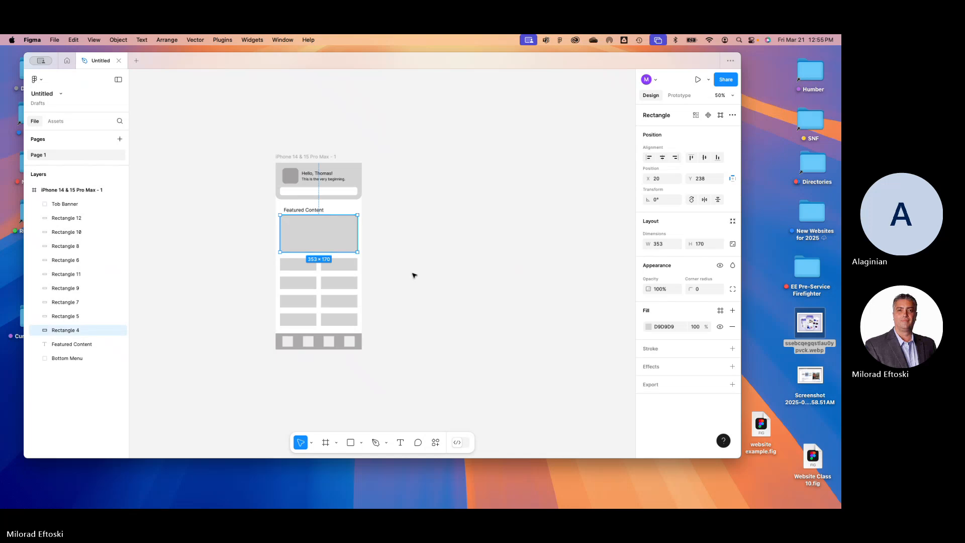
{"action": "left_click", "coordinate": [414, 274]}
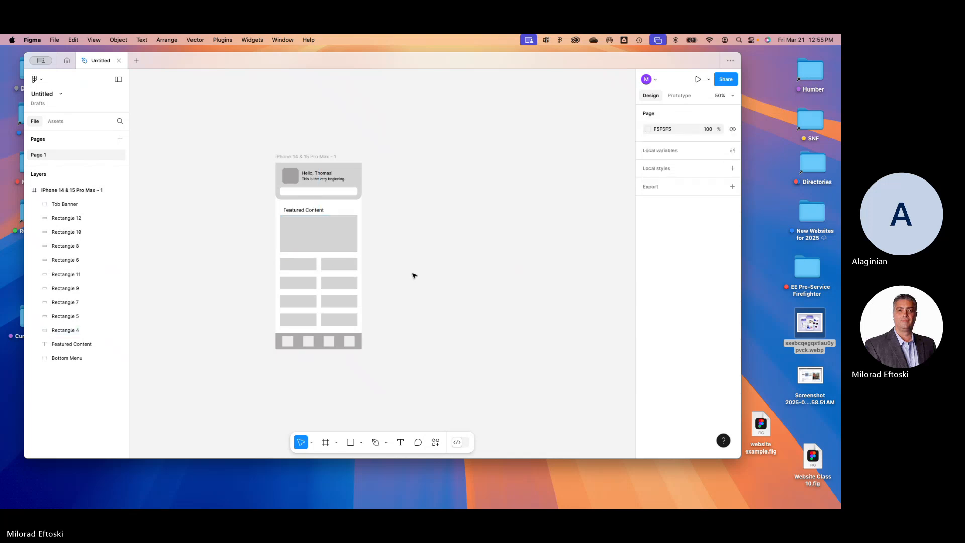
{"action": "key", "text": "super+plus"}
{"action": "key", "text": "space"}
{"action": "left_click_drag", "start_coordinate": [410, 274], "coordinate": [455, 288]}
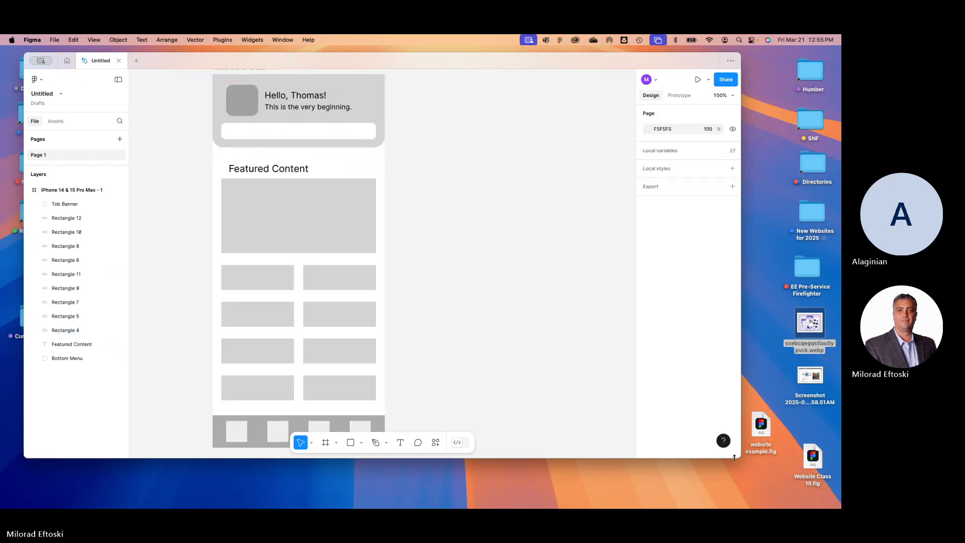
{"action": "left_click_drag", "start_coordinate": [737, 456], "coordinate": [809, 504]}
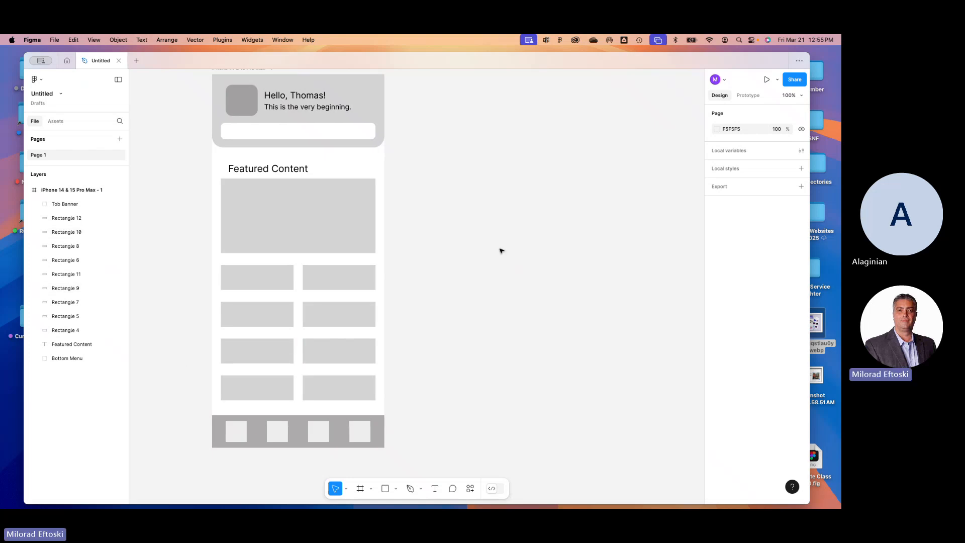
{"action": "key", "text": "space"}
{"action": "left_click_drag", "start_coordinate": [501, 250], "coordinate": [445, 264]}
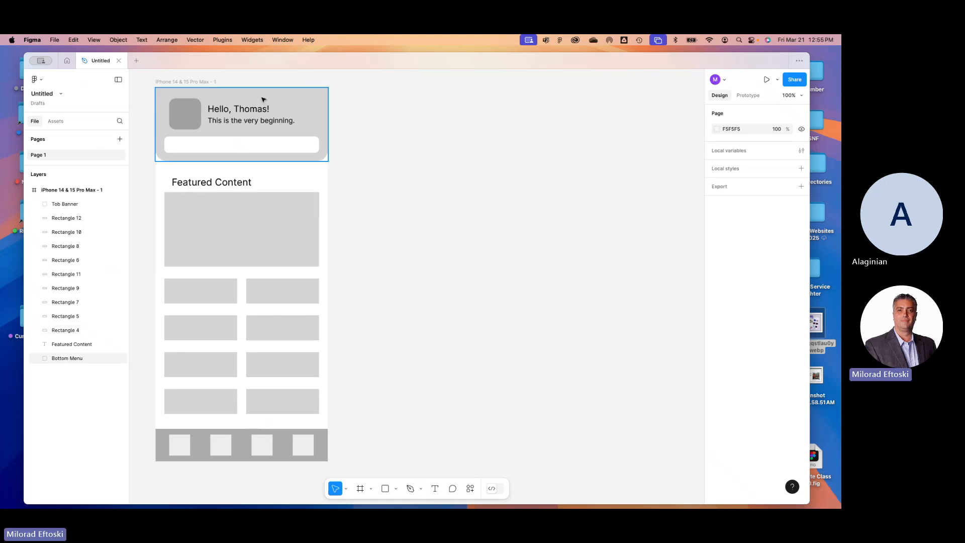
{"action": "left_click", "coordinate": [195, 84]}
{"action": "left_click", "coordinate": [54, 40]}
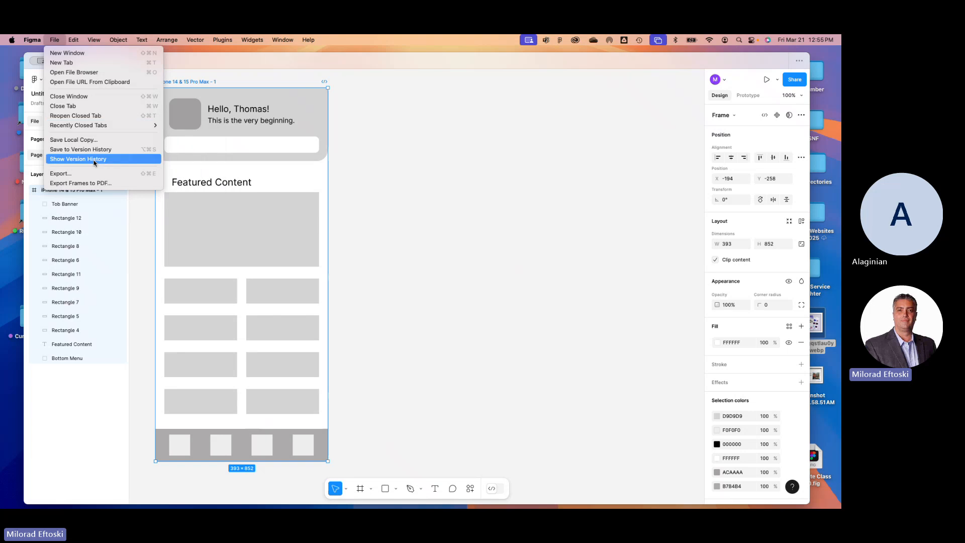
{"action": "mouse_move", "coordinate": [93, 132]}
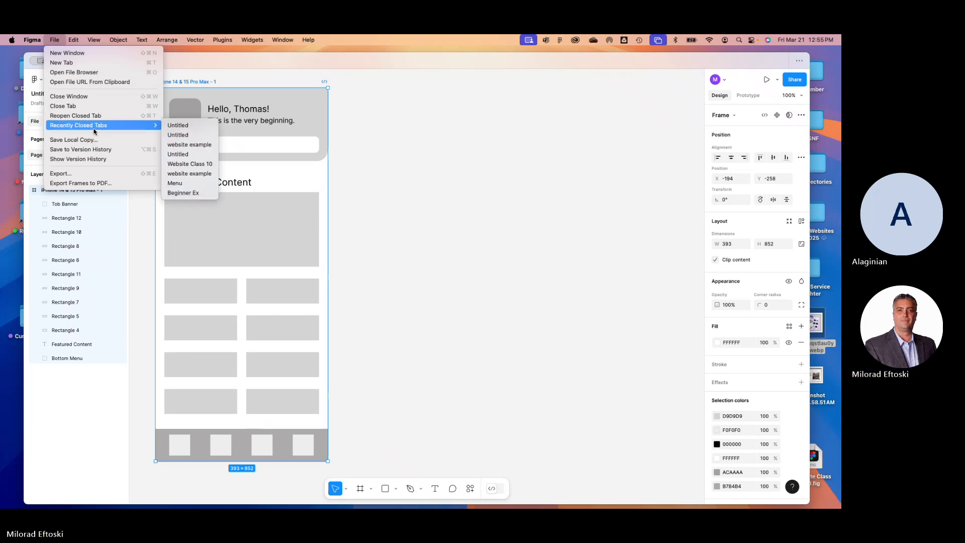
{"action": "left_click", "coordinate": [501, 171]}
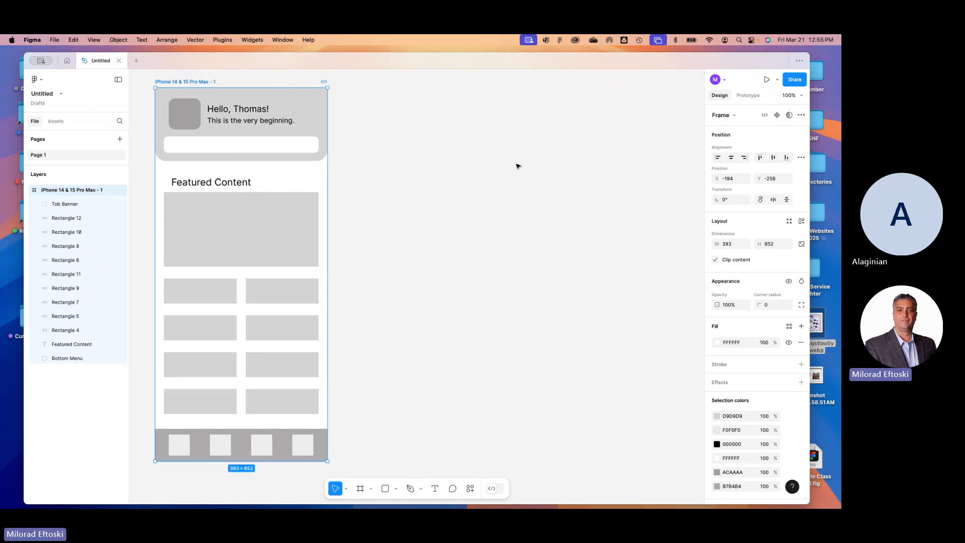
- Rename the untitled design file to "Wireframe Design iPhone16"
{"action": "left_click", "coordinate": [516, 164]}
{"action": "double_click", "coordinate": [102, 62]}
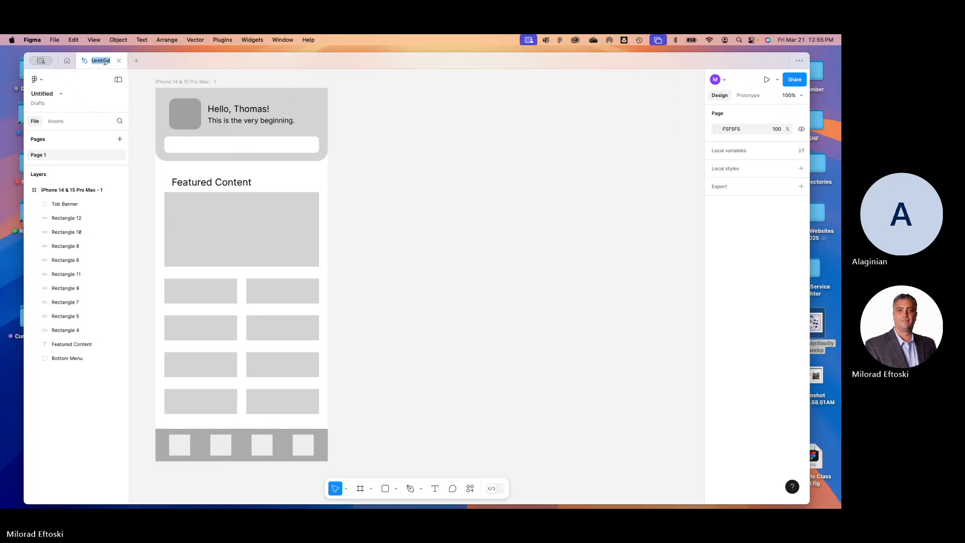
{"action": "type", "text": "Wireframe"}
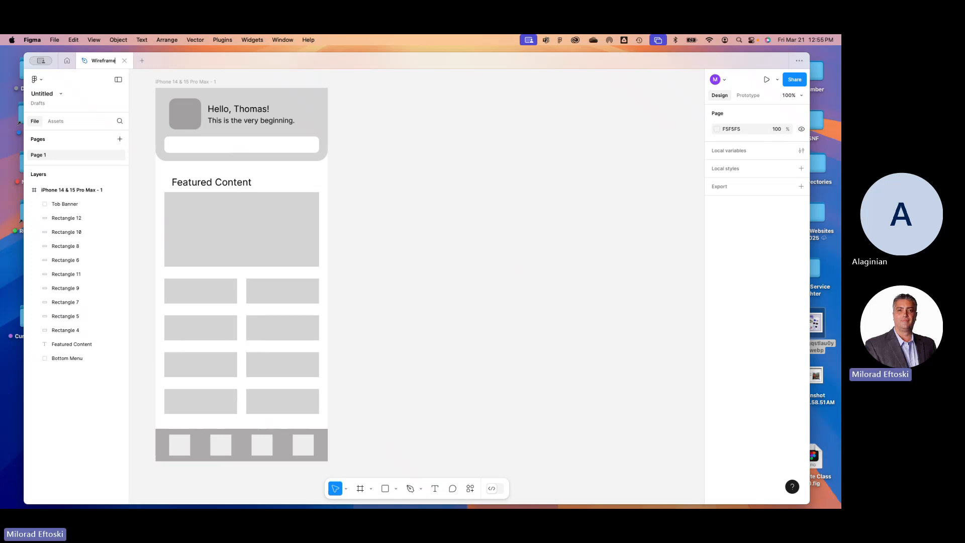
{"action": "type", "text": " Design iPho"}
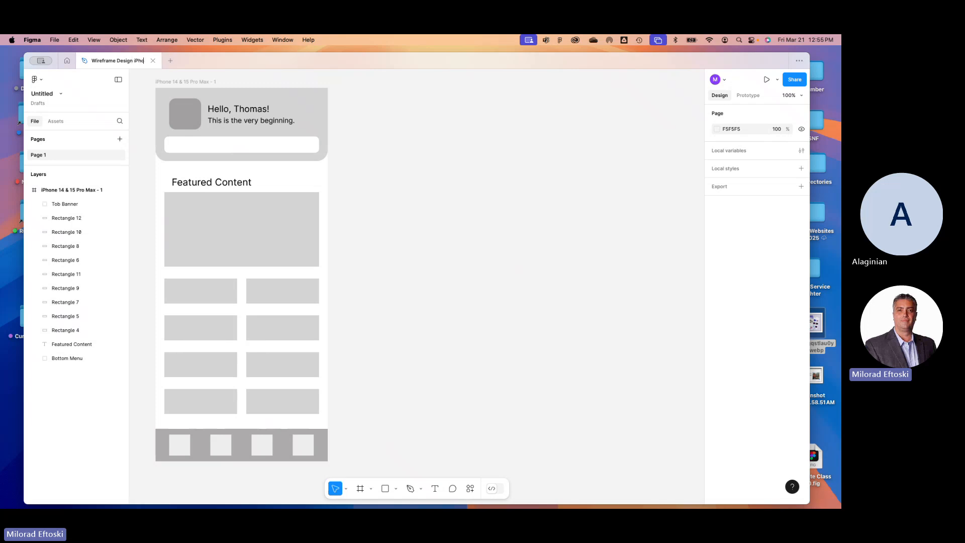
{"action": "type", "text": "ne16"}
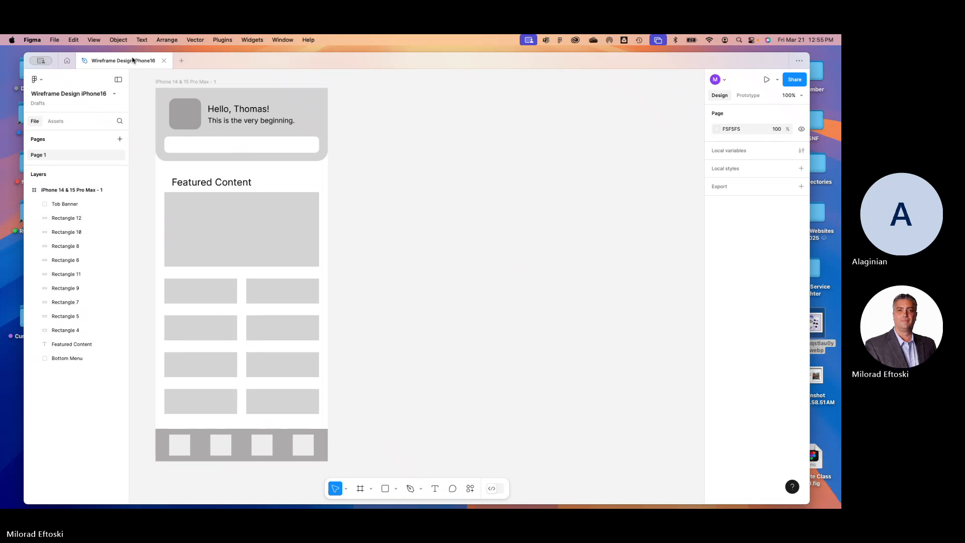
- Save a local copy as Wireframe Design iPhone16.fig on the Desktop and close the design file
{"action": "left_click", "coordinate": [53, 40]}
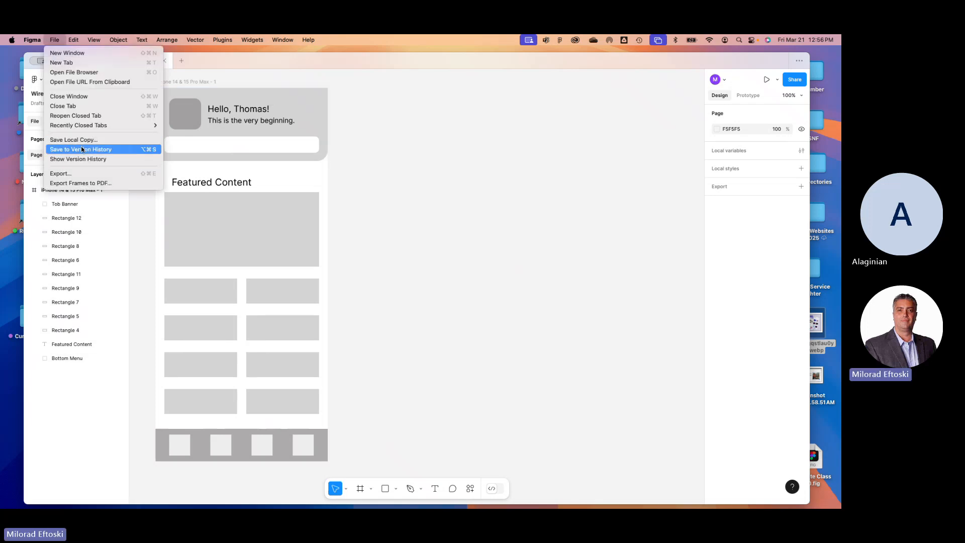
{"action": "left_click", "coordinate": [86, 143]}
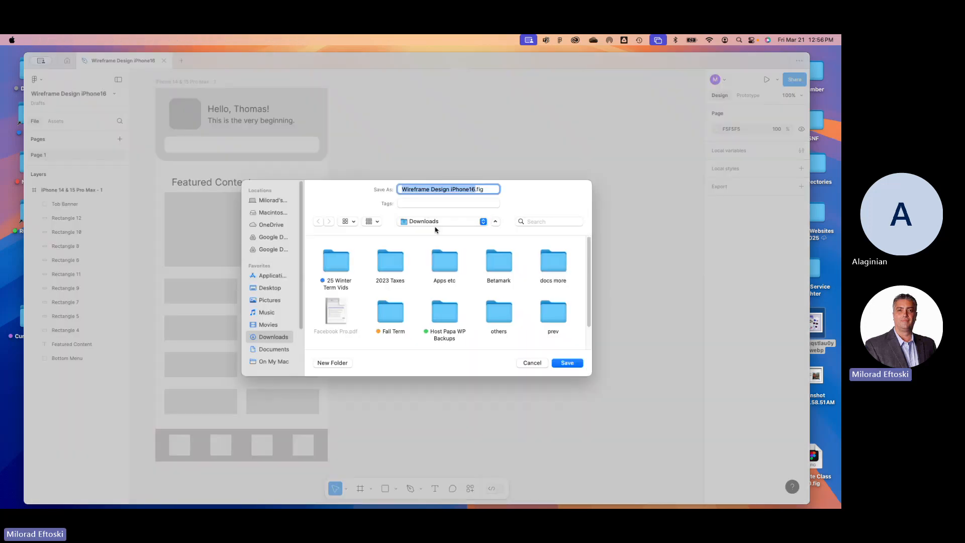
{"action": "key", "text": "super+d"}
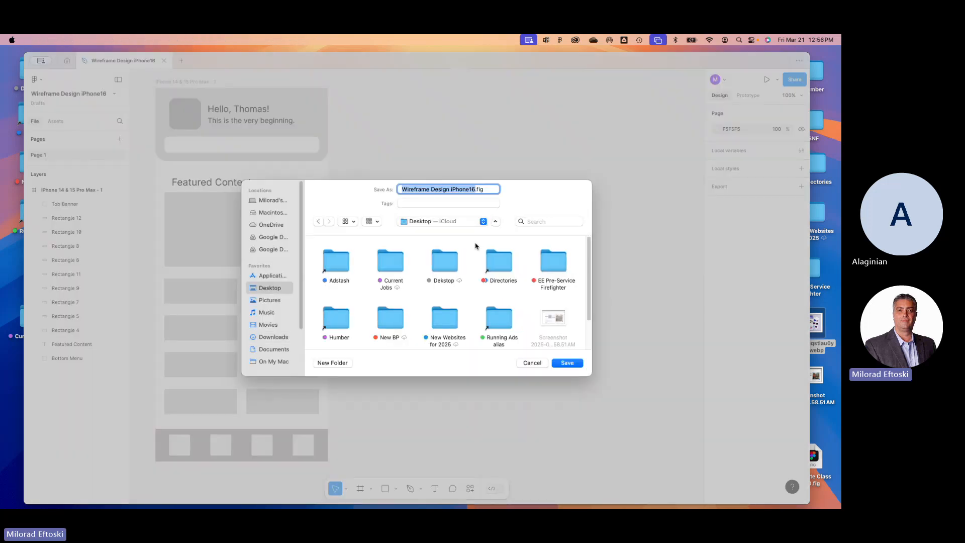
{"action": "left_click", "coordinate": [565, 363]}
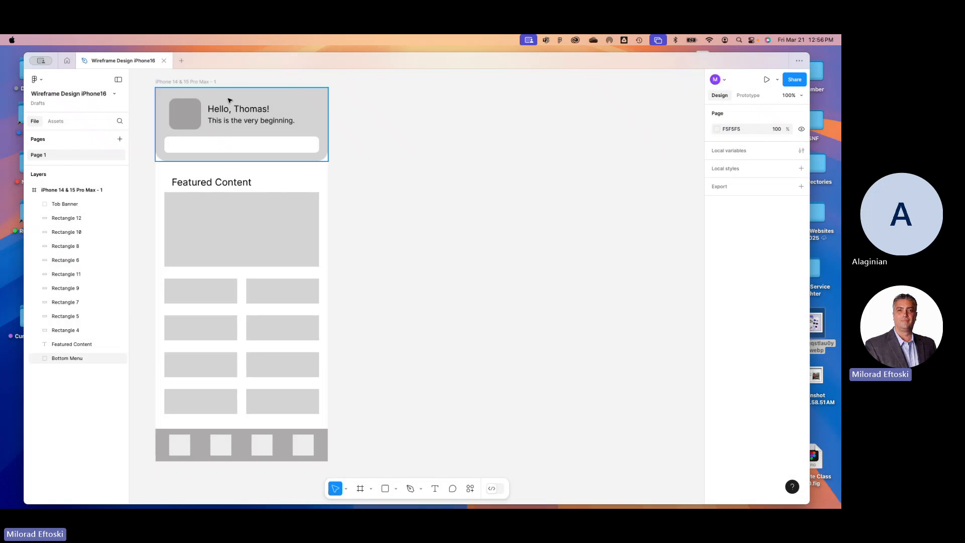
{"action": "left_click", "coordinate": [164, 60]}
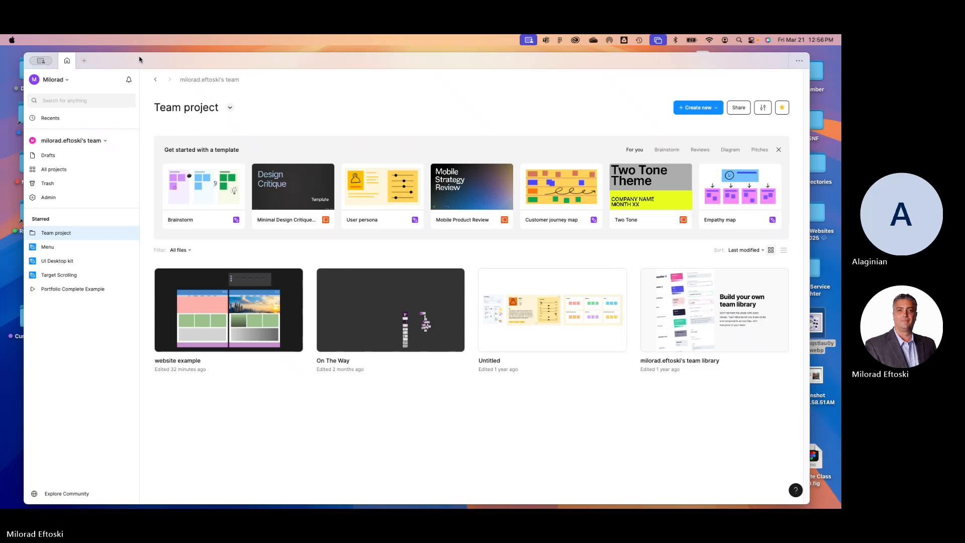
{"action": "mouse_move", "coordinate": [140, 59]}
{"action": "left_mouse_down"}
{"action": "mouse_move", "coordinate": [166, 58]}
{"action": "mouse_move", "coordinate": [140, 53]}
{"action": "left_mouse_up"}
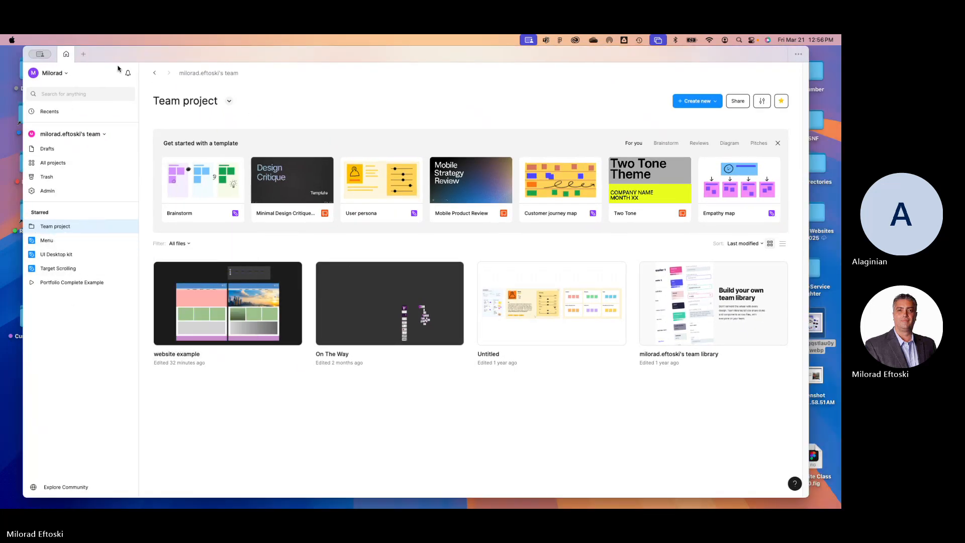
{"action": "left_click", "coordinate": [84, 54]}
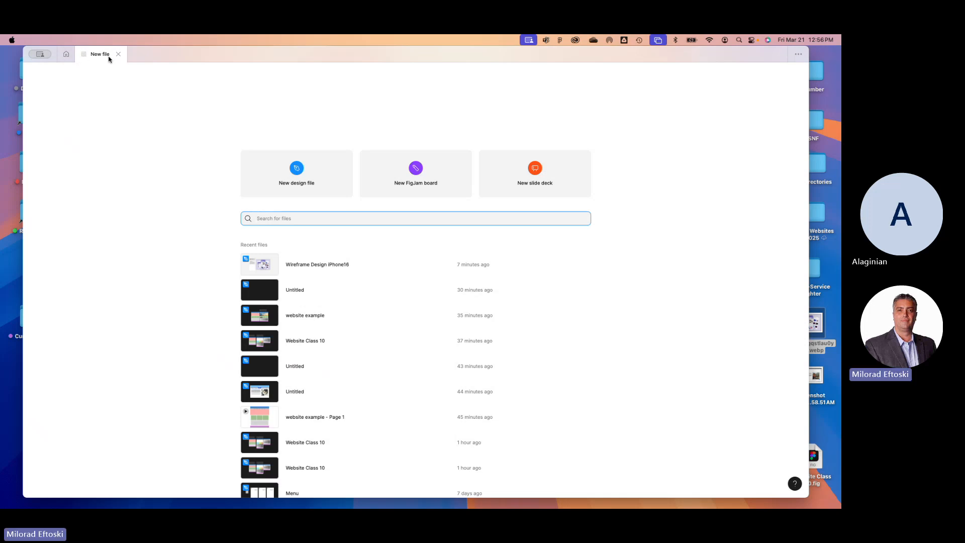
{"action": "left_click", "coordinate": [56, 37]}
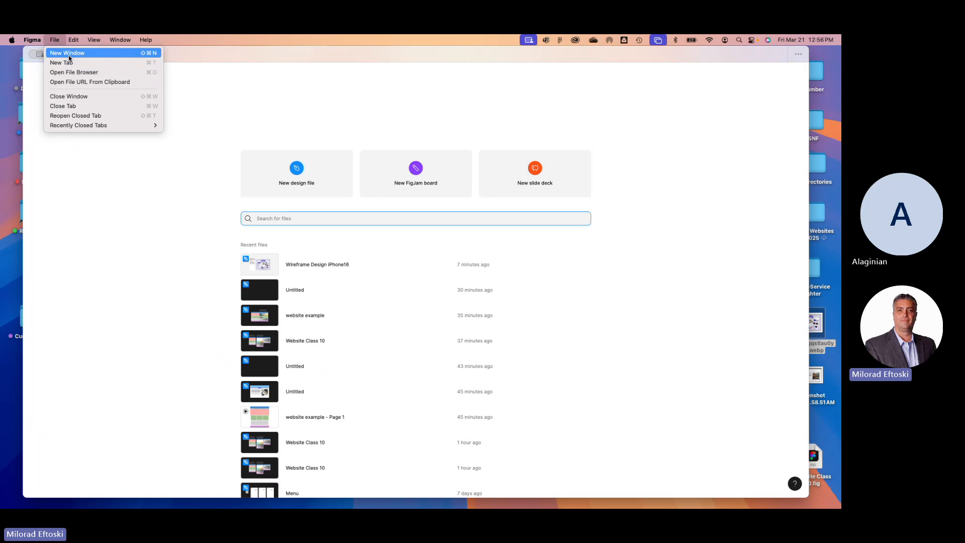
{"action": "left_click", "coordinate": [69, 54]}
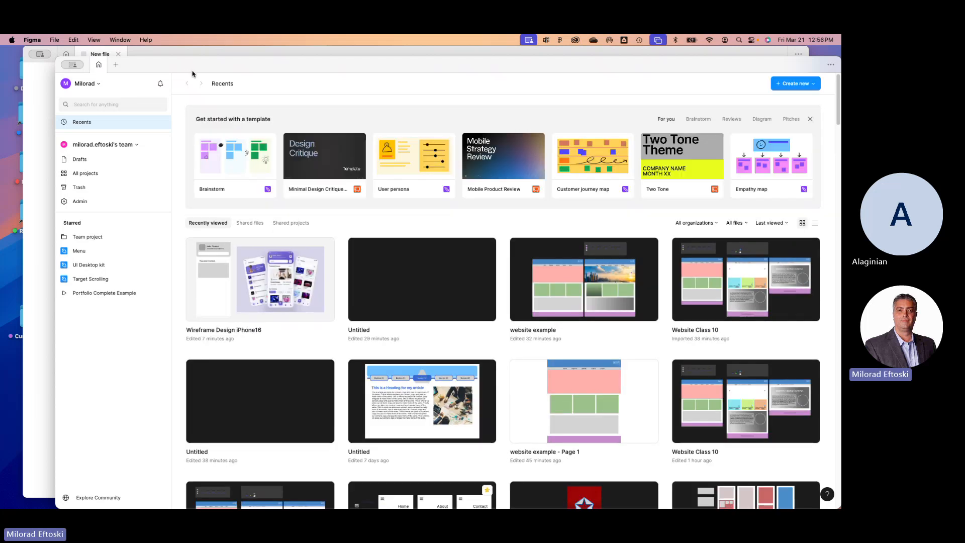
{"action": "left_click", "coordinate": [77, 65]}
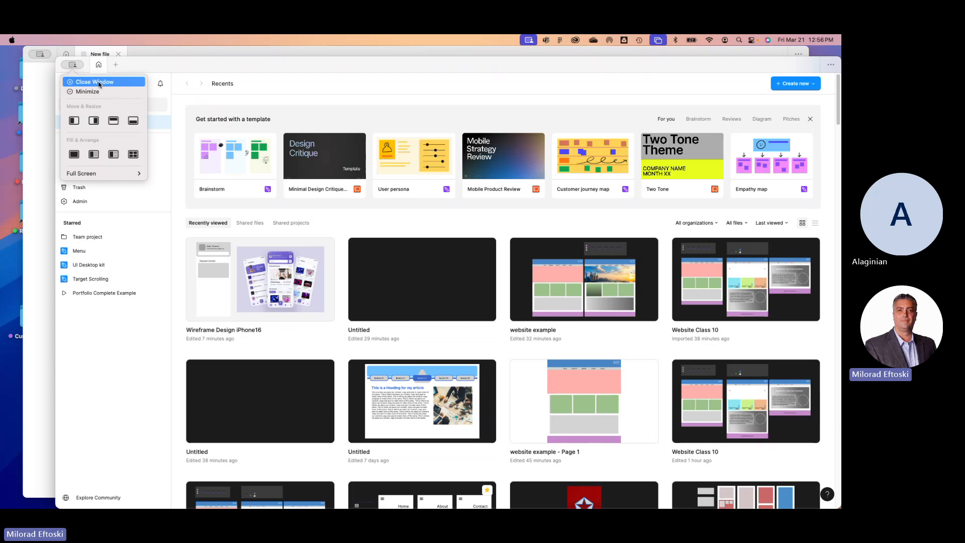
{"action": "left_click", "coordinate": [96, 82]}
- Close the remaining window and move the Wireframe Design iPhone16.fig icon next to the Humber folder on the desktop
{"action": "left_click", "coordinate": [40, 55]}
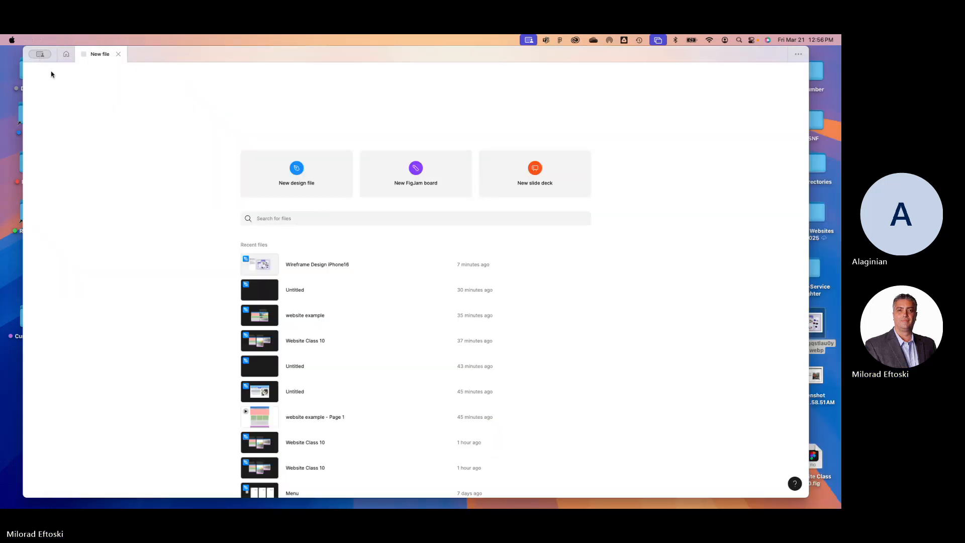
{"action": "left_click", "coordinate": [51, 71]}
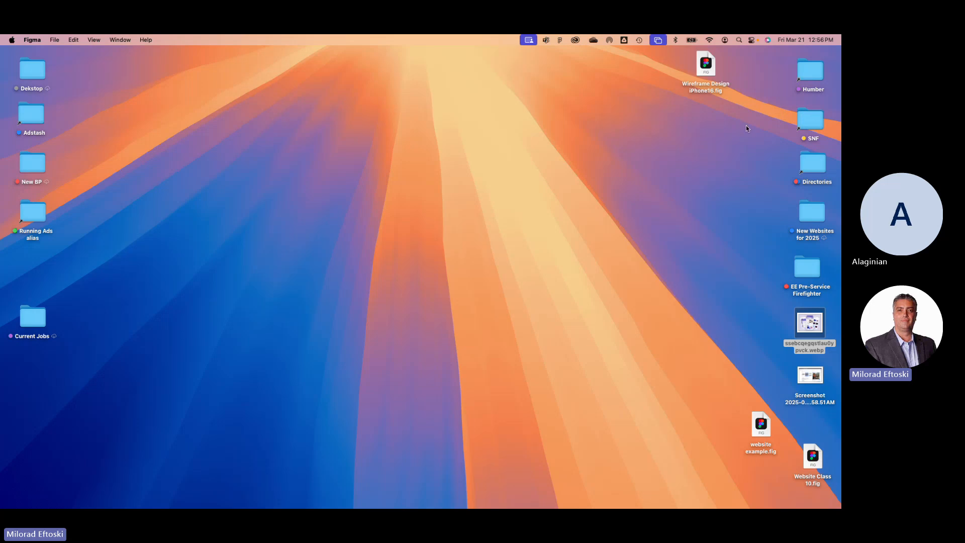
{"action": "left_click_drag", "start_coordinate": [714, 74], "coordinate": [750, 86]}
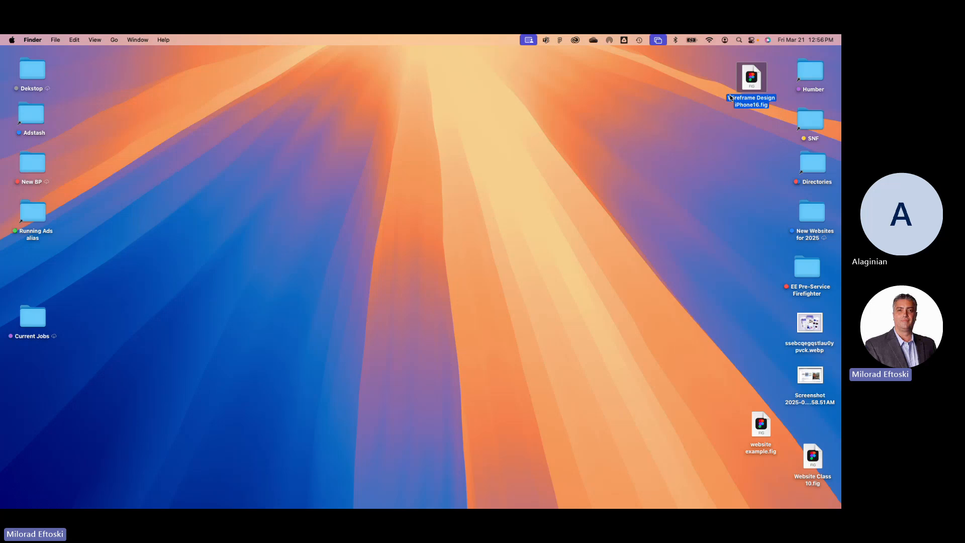
{"action": "left_click", "coordinate": [676, 40]}
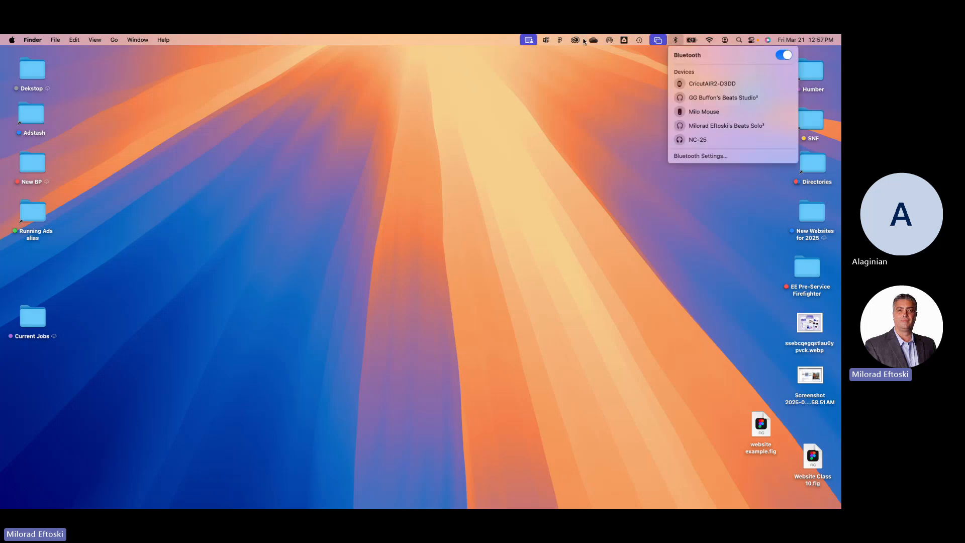
{"action": "left_click", "coordinate": [576, 40]}
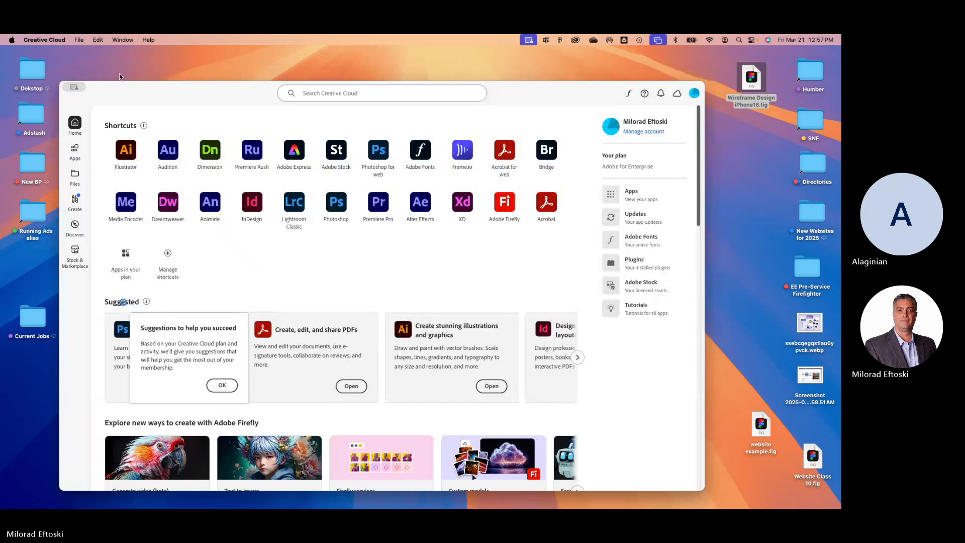
{"action": "left_click", "coordinate": [119, 73]}
{"action": "left_click", "coordinate": [426, 332]}
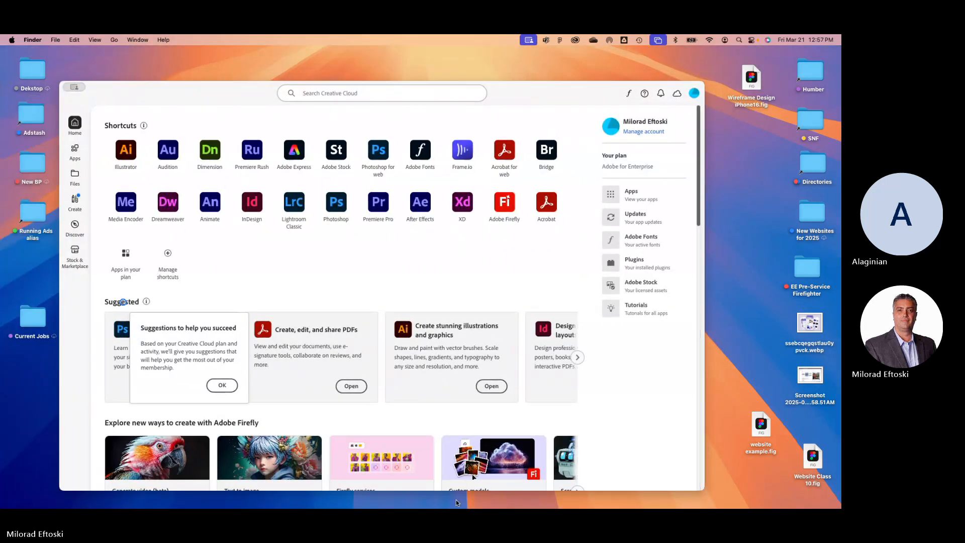
- Switch back to Figma and examine the team's projects and the drafts
{"action": "mouse_move", "coordinate": [456, 499]}
{"action": "left_click", "coordinate": [503, 490]}
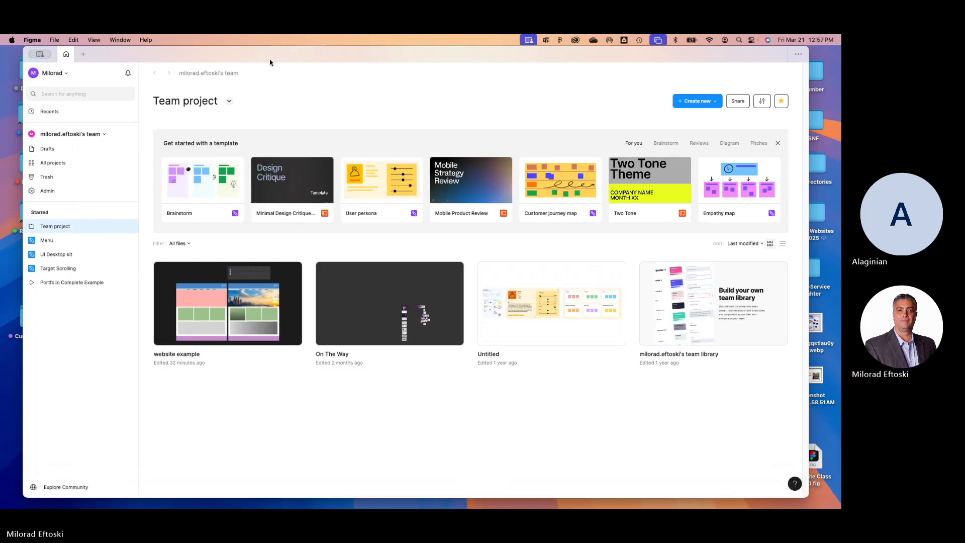
{"action": "left_click_drag", "start_coordinate": [269, 59], "coordinate": [281, 58]}
{"action": "mouse_move", "coordinate": [62, 241]}
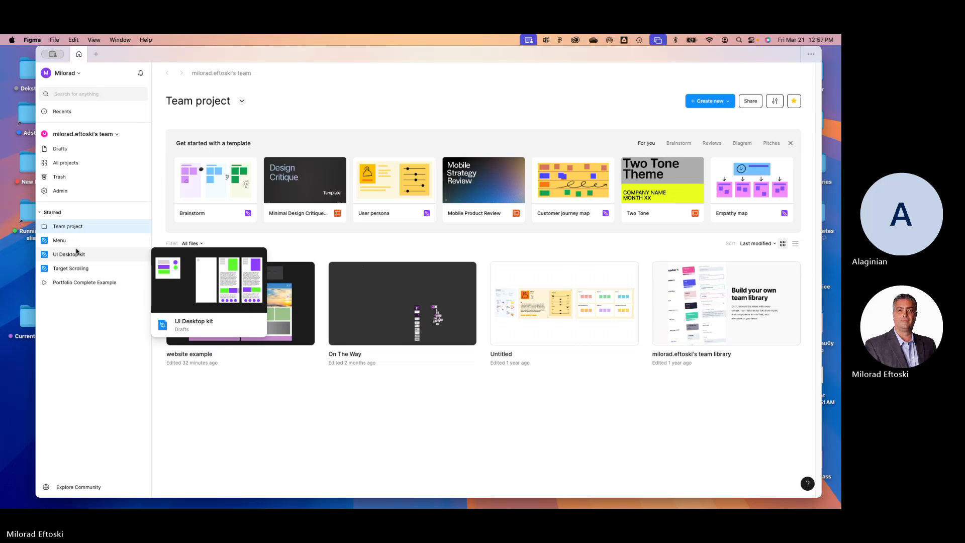
{"action": "left_click", "coordinate": [68, 162]}
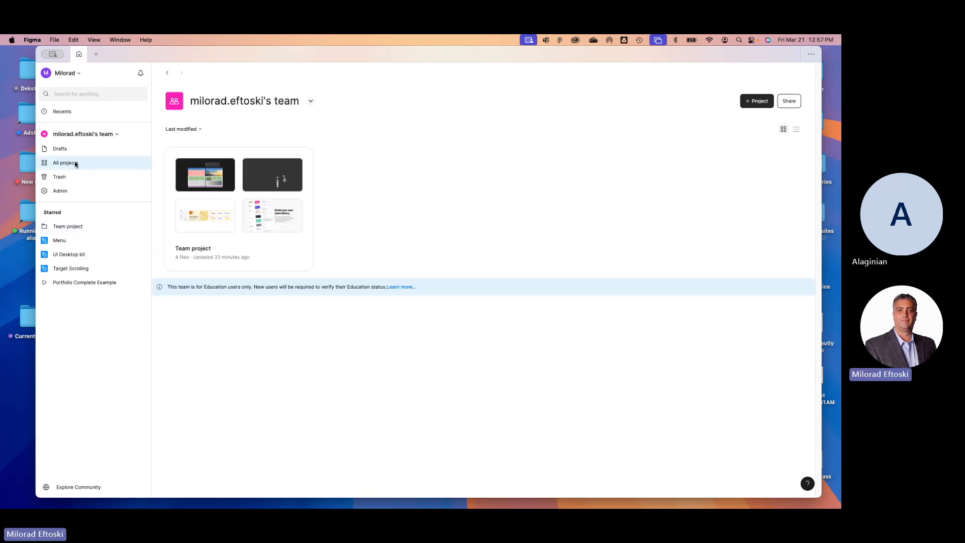
{"action": "left_click", "coordinate": [69, 150]}
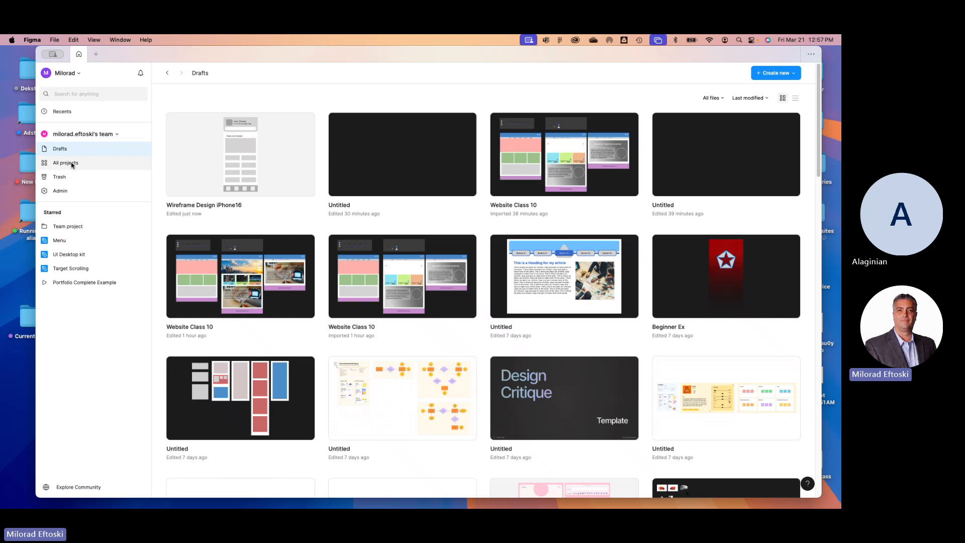
{"action": "left_click", "coordinate": [72, 165]}
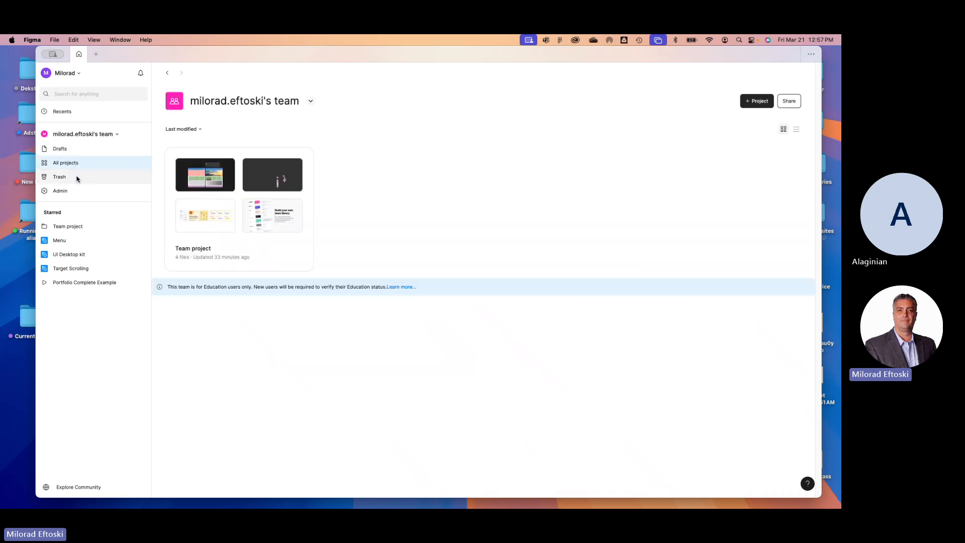
- Check the trash, return to the drafts and open the Wireframe Design iPhone16 file
{"action": "left_click", "coordinate": [78, 179]}
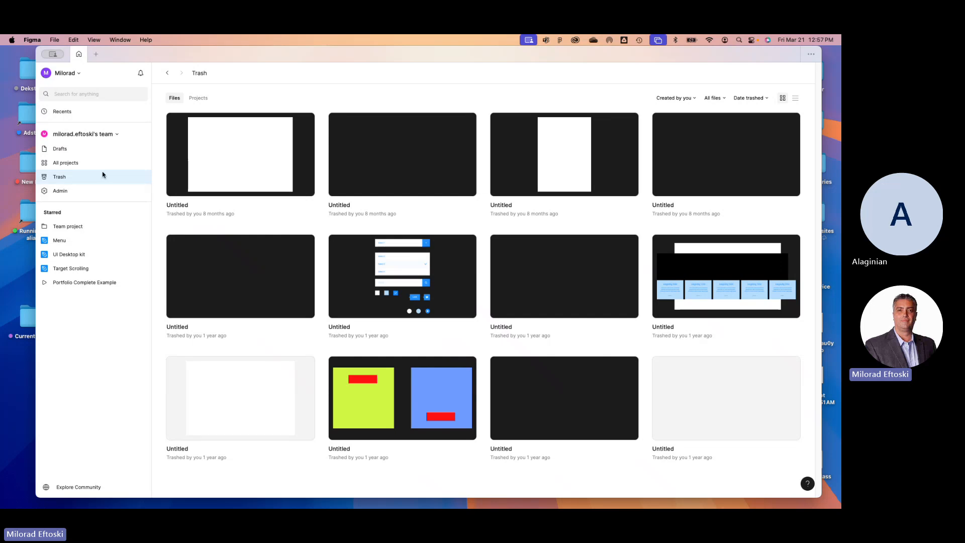
{"action": "left_click", "coordinate": [75, 151]}
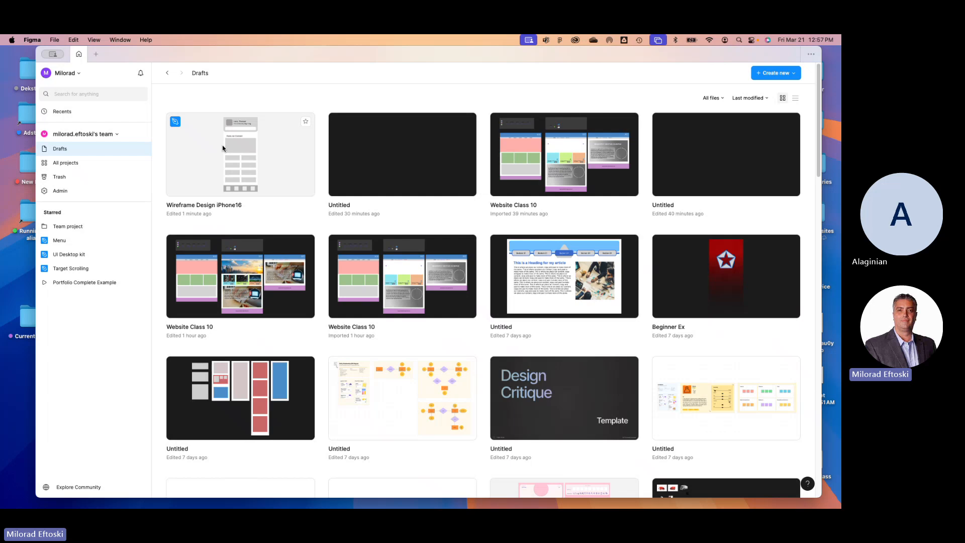
{"action": "double_click", "coordinate": [255, 157]}
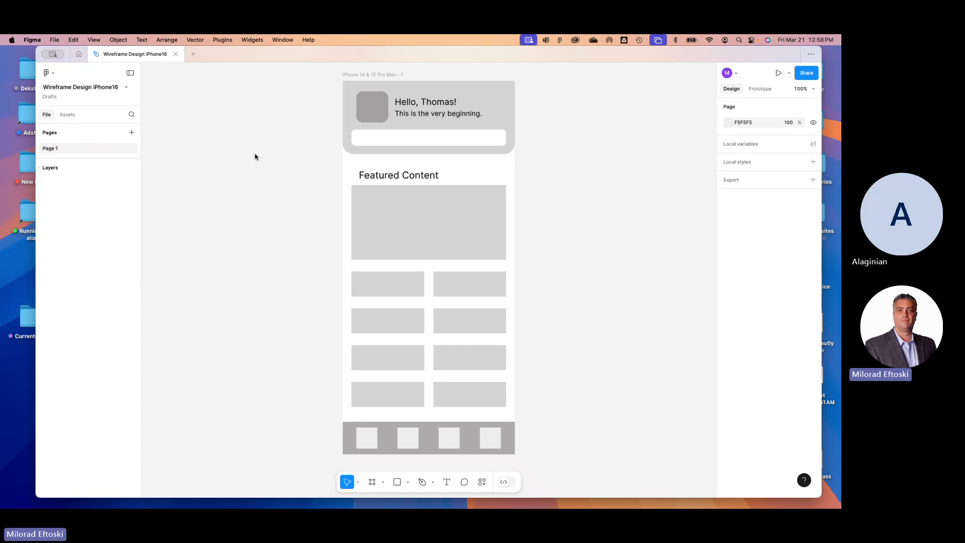
- Present the wireframe as a prototype, view it inside the phone mockup, and close the presentation
{"action": "scroll", "coordinate": [295, 179], "scroll_direction": "right", "scroll_amount": 5}
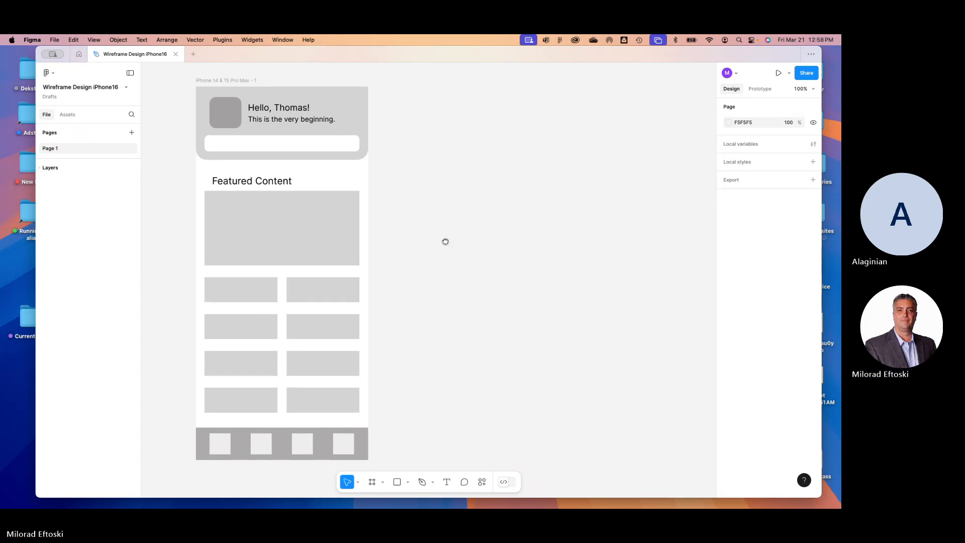
{"action": "scroll", "coordinate": [437, 240], "scroll_direction": "right", "scroll_amount": 1}
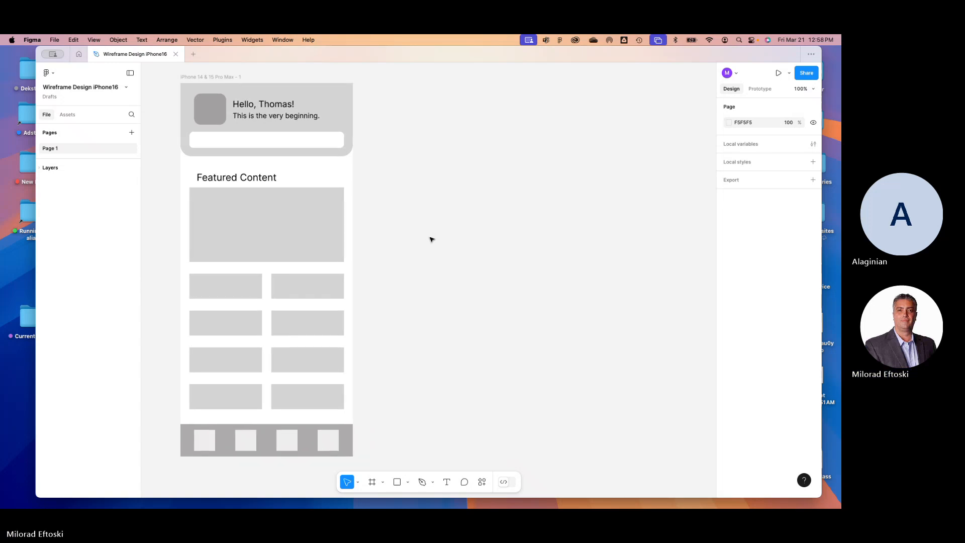
{"action": "left_click", "coordinate": [788, 73]}
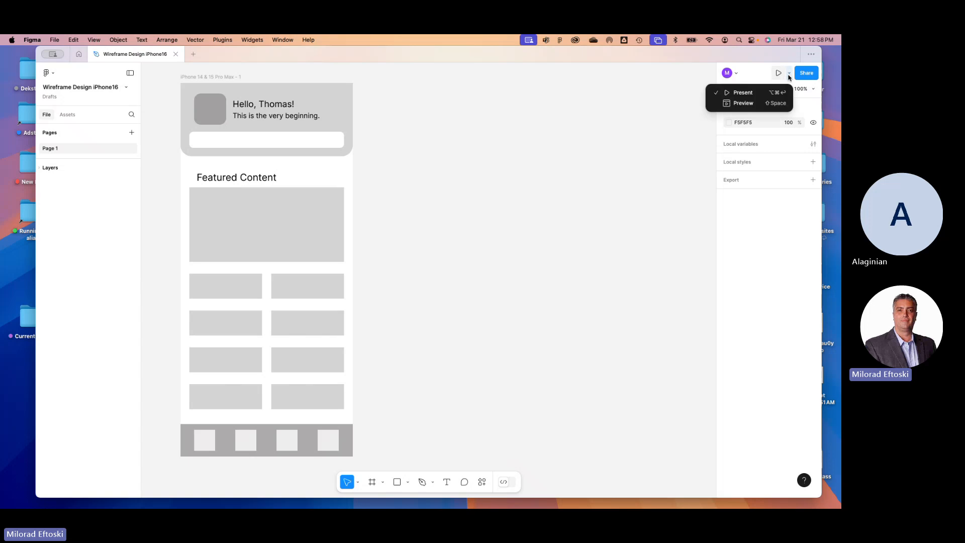
{"action": "left_click", "coordinate": [738, 93]}
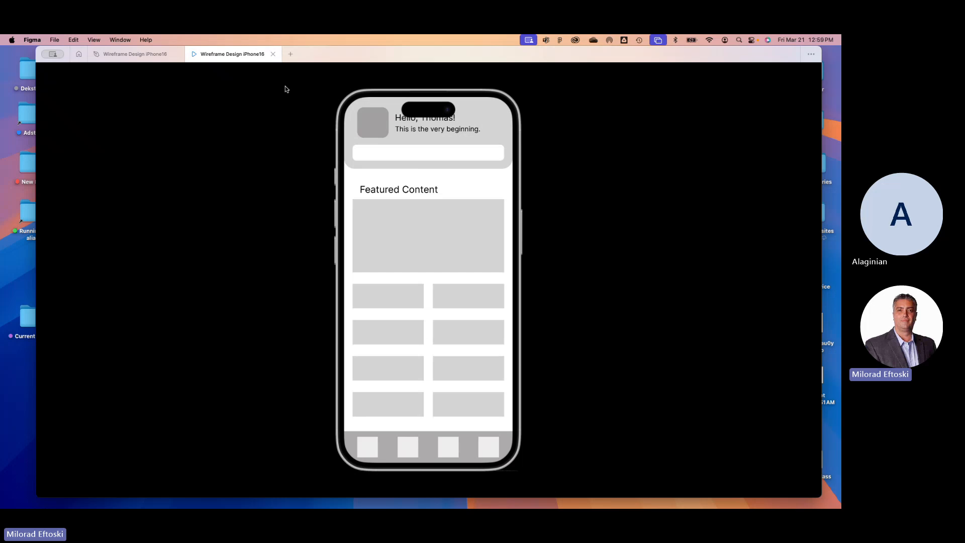
{"action": "mouse_move", "coordinate": [291, 74]}
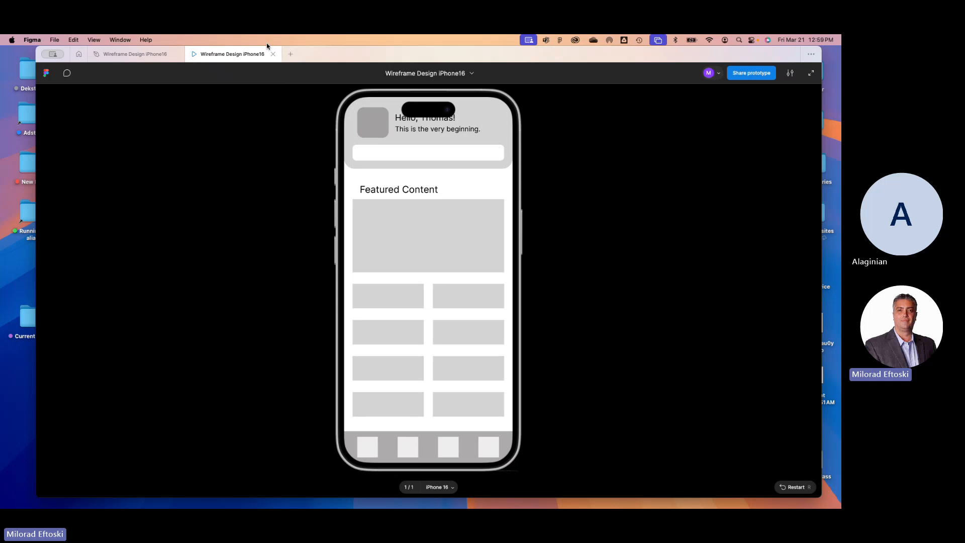
{"action": "left_click", "coordinate": [273, 54]}
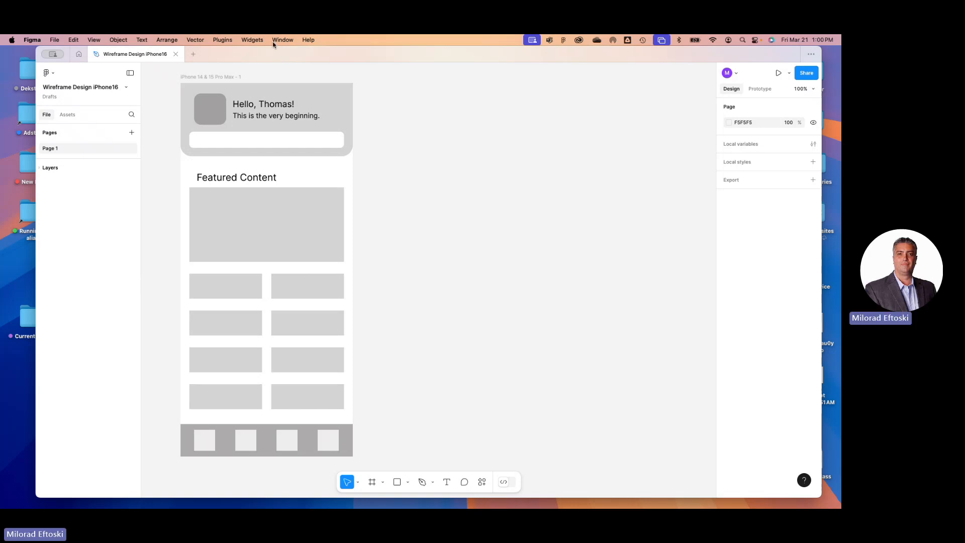
- Duplicate the iPhone frame to its right, delete the surplus third copy, and select the second frame
{"action": "left_click", "coordinate": [215, 77]}
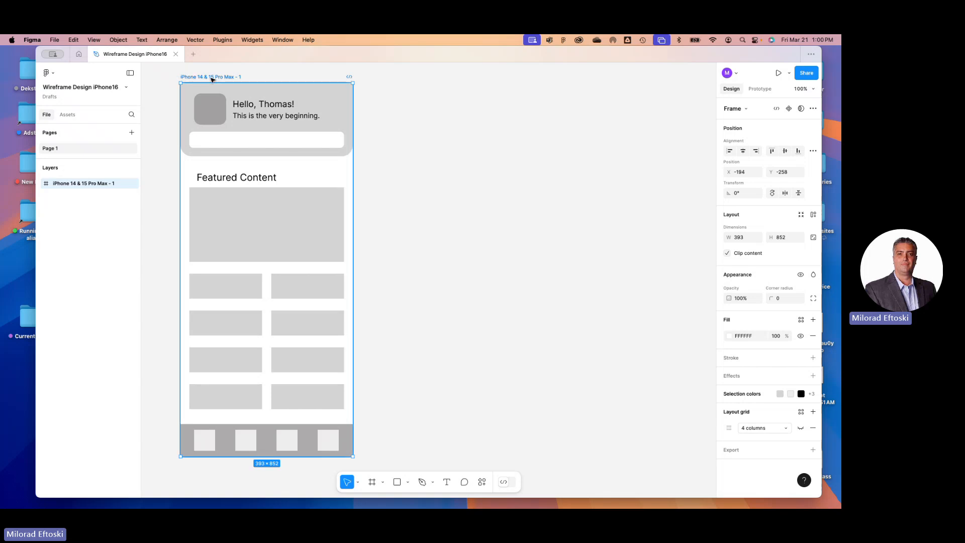
{"action": "key", "text": "super+d"}
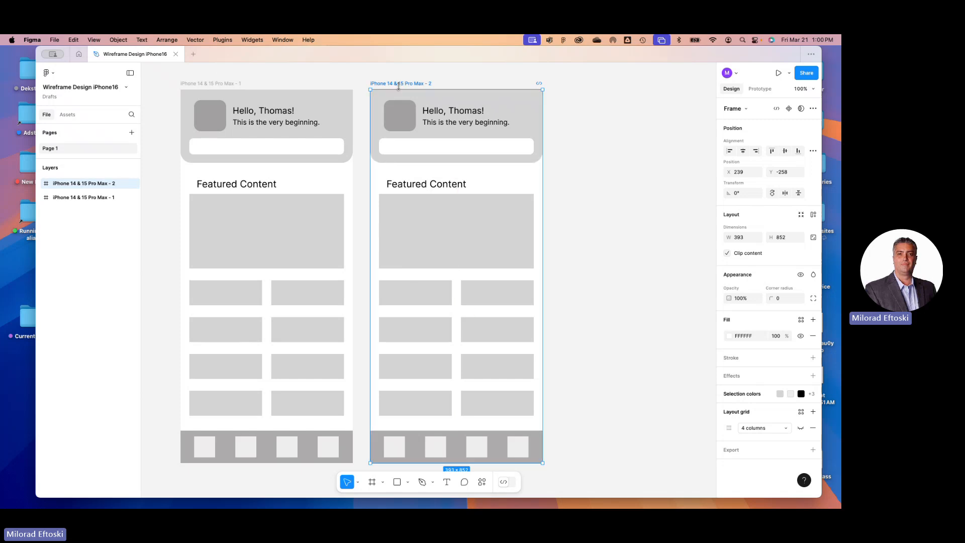
{"action": "key", "text": "super+d"}
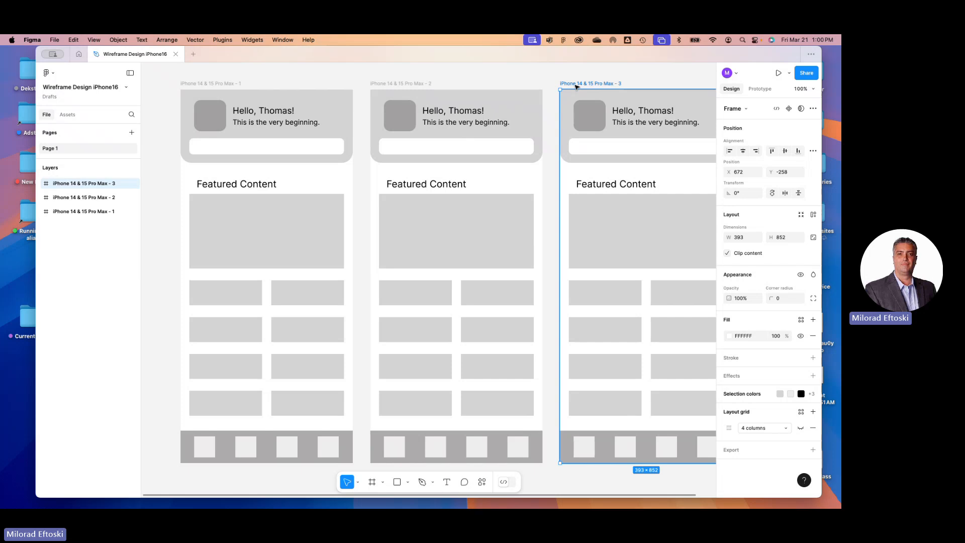
{"action": "key", "text": "Delete"}
{"action": "left_click", "coordinate": [423, 84]}
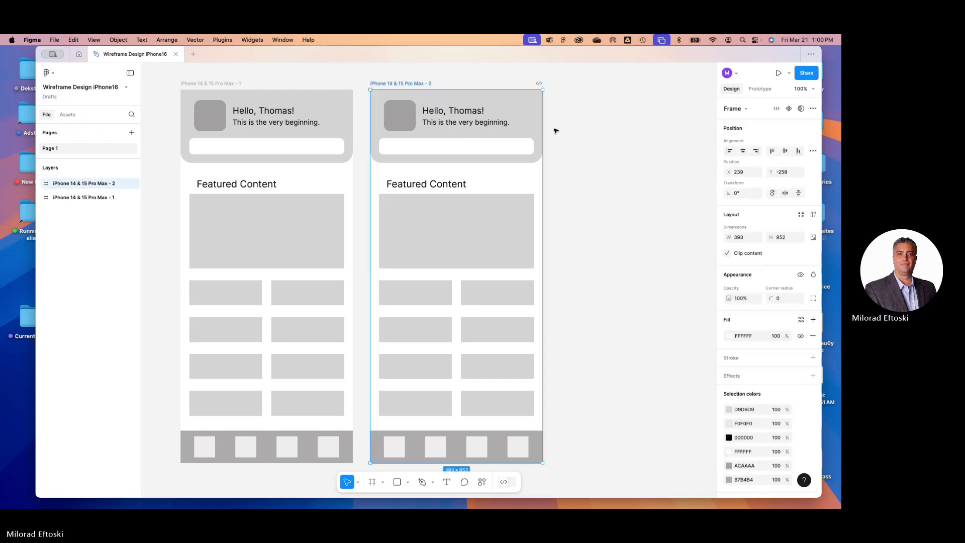
- Extend the second iPhone frame downward to a height of about 1420
{"action": "key", "text": "super+minus"}
{"action": "left_click_drag", "start_coordinate": [555, 167], "coordinate": [536, 142]}
{"action": "left_click", "coordinate": [601, 196]}
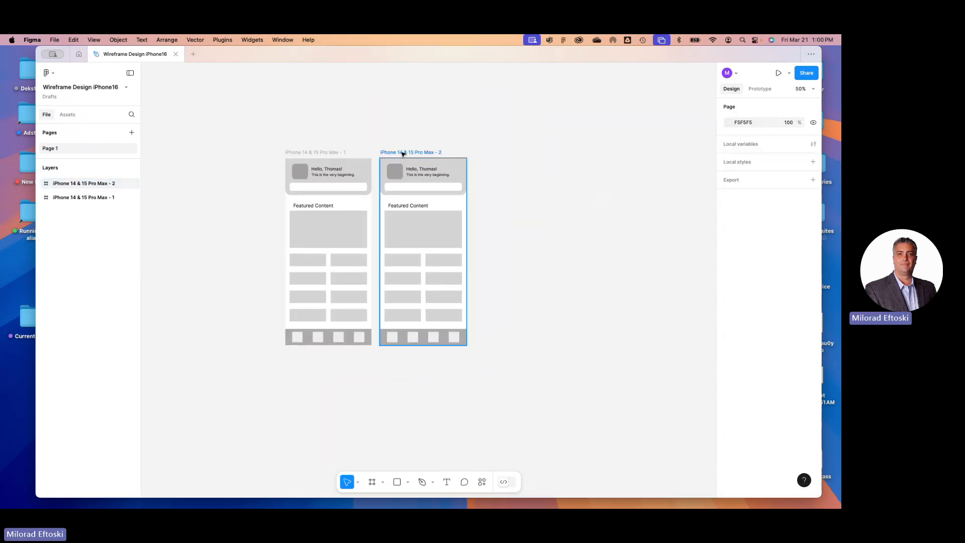
{"action": "left_click", "coordinate": [400, 152]}
{"action": "scroll", "coordinate": [552, 216], "scroll_direction": "down", "scroll_amount": 2}
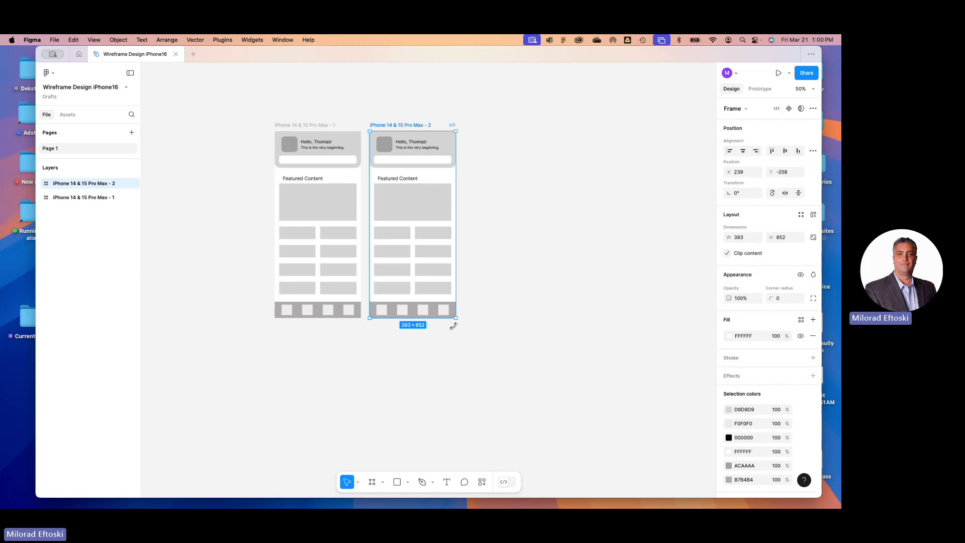
{"action": "left_click_drag", "start_coordinate": [442, 318], "coordinate": [463, 442]}
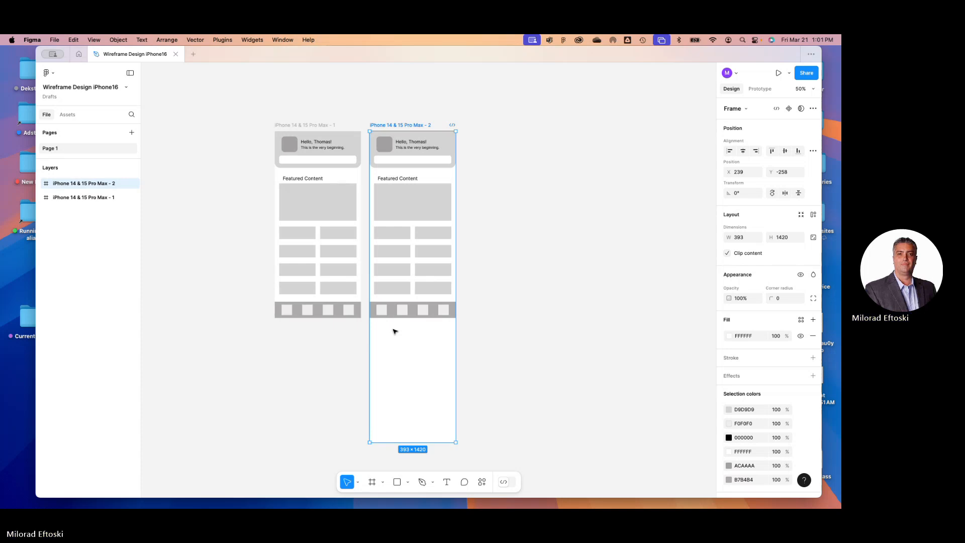
- Switch to Adobe XD and create a new document from the iPad (768 x 1024) preset
{"action": "mouse_move", "coordinate": [486, 504]}
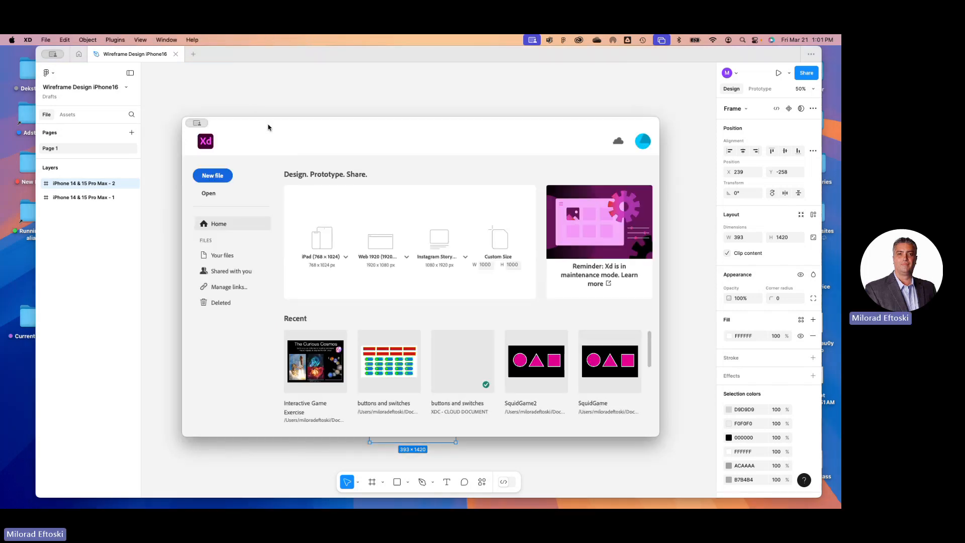
{"action": "left_click", "coordinate": [322, 244]}
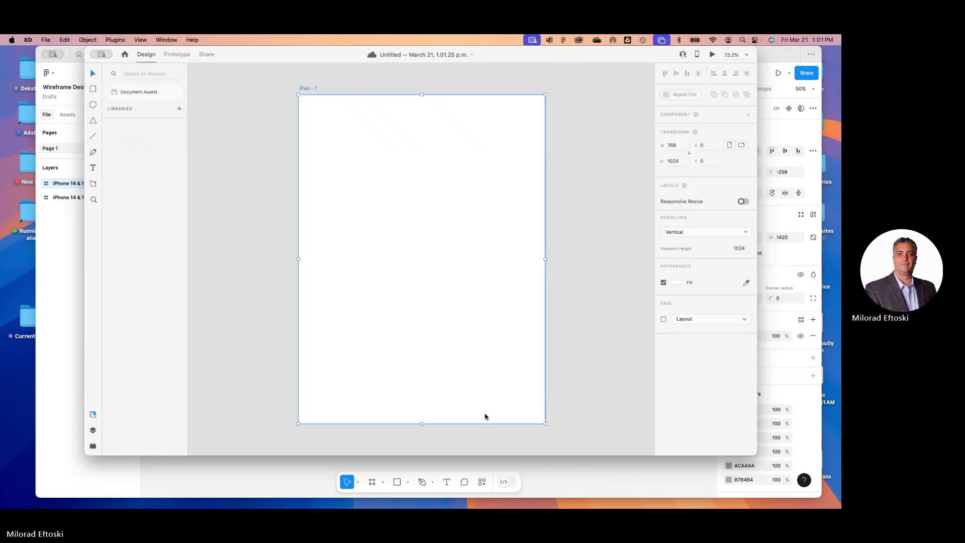
{"action": "left_click", "coordinate": [285, 284]}
{"action": "left_click", "coordinate": [304, 90]}
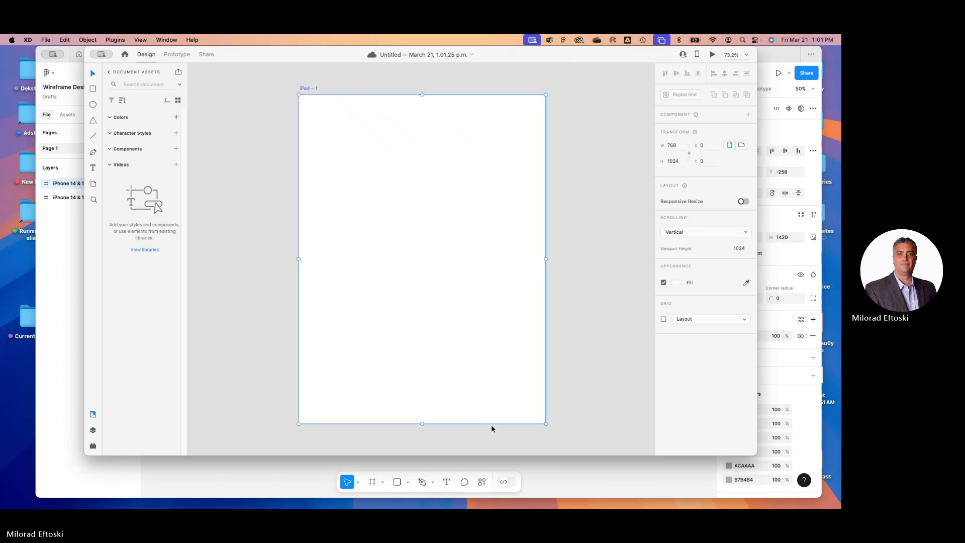
- Lengthen the iPad artboard to a height of about 1266 and move its scroll marker to a viewport height of about 614
{"action": "left_click_drag", "start_coordinate": [491, 423], "coordinate": [458, 405]}
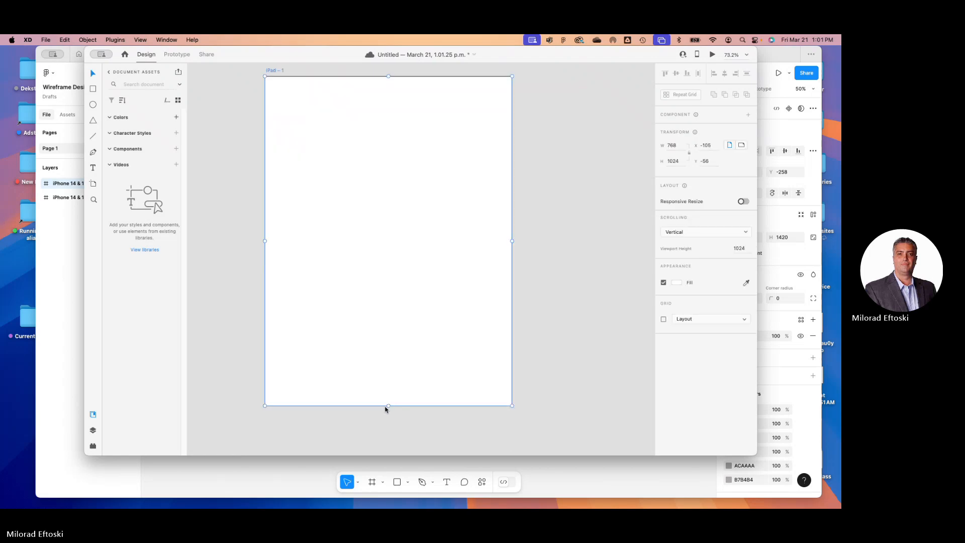
{"action": "left_click_drag", "start_coordinate": [388, 406], "coordinate": [388, 454]}
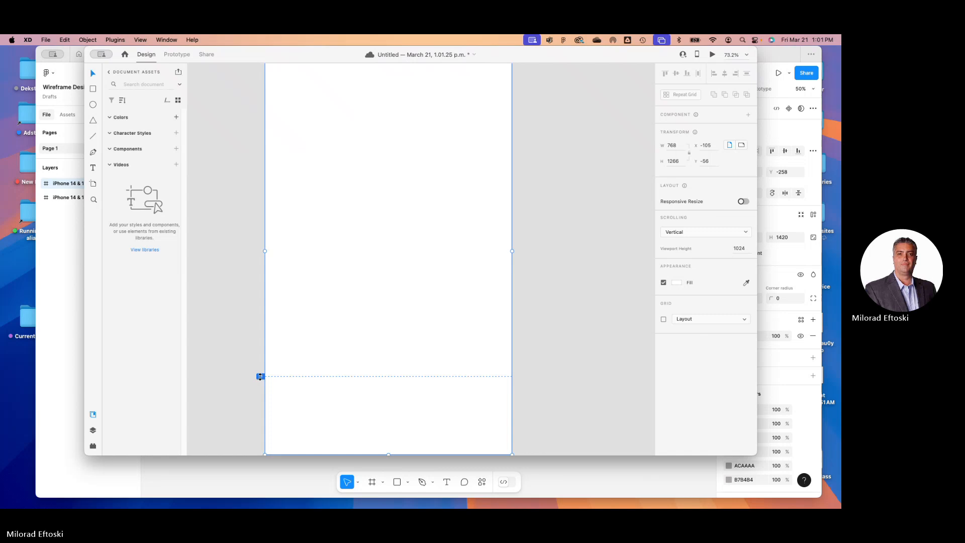
{"action": "left_click_drag", "start_coordinate": [260, 374], "coordinate": [260, 362]}
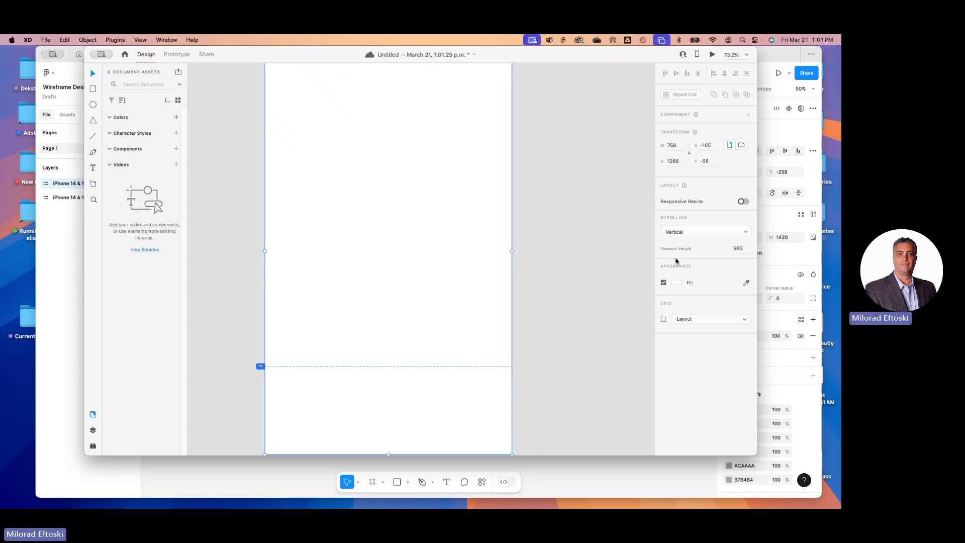
{"action": "left_click_drag", "start_coordinate": [259, 366], "coordinate": [260, 278]}
{"action": "scroll", "coordinate": [298, 292], "scroll_direction": "up", "scroll_amount": 3}
{"action": "mouse_move", "coordinate": [259, 332]}
{"action": "left_mouse_down"}
{"action": "mouse_move", "coordinate": [253, 350]}
{"action": "mouse_move", "coordinate": [235, 236]}
{"action": "mouse_move", "coordinate": [224, 276]}
{"action": "mouse_move", "coordinate": [231, 306]}
{"action": "mouse_move", "coordinate": [225, 254]}
{"action": "left_mouse_up"}
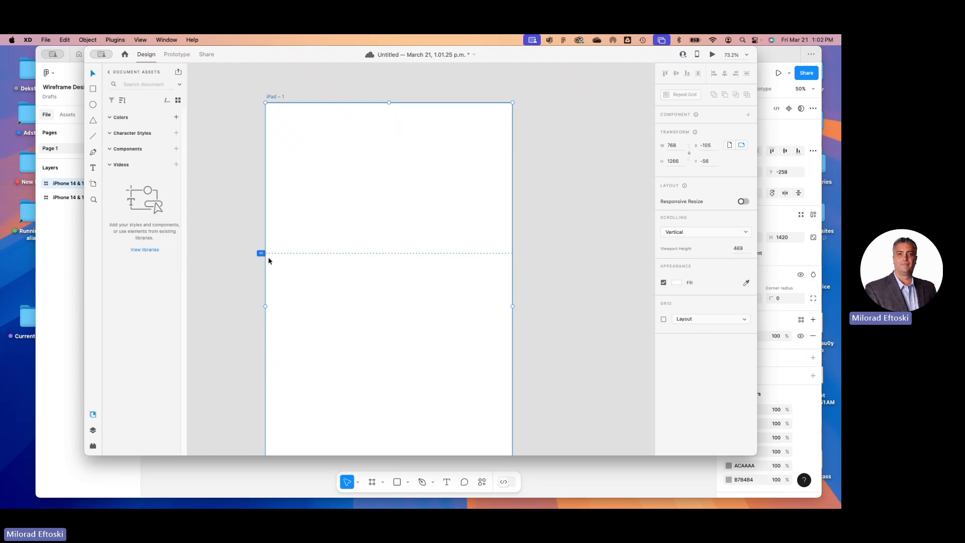
{"action": "mouse_move", "coordinate": [260, 253]}
{"action": "left_mouse_down"}
{"action": "mouse_move", "coordinate": [261, 391]}
{"action": "mouse_move", "coordinate": [262, 306]}
{"action": "mouse_move", "coordinate": [262, 341]}
{"action": "left_mouse_up"}
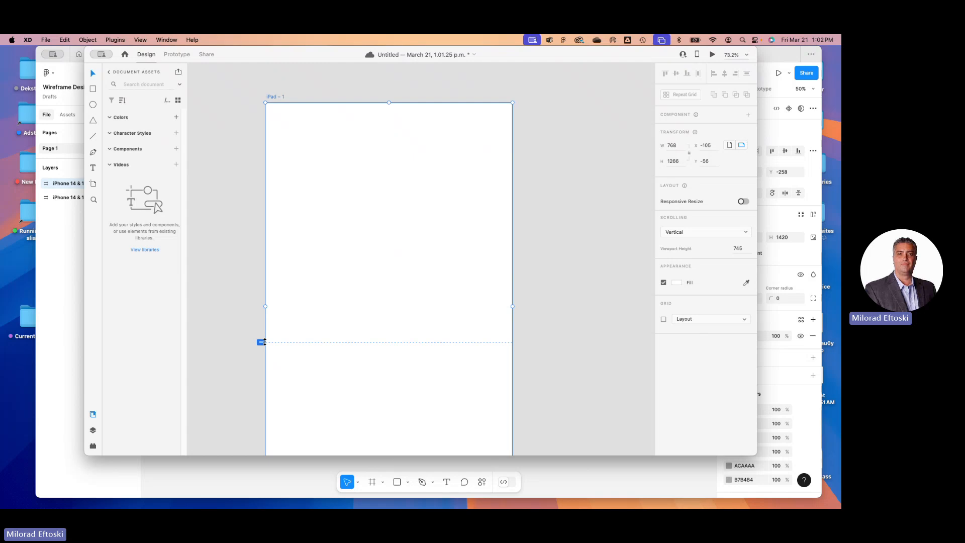
{"action": "left_click_drag", "start_coordinate": [260, 341], "coordinate": [249, 299]}
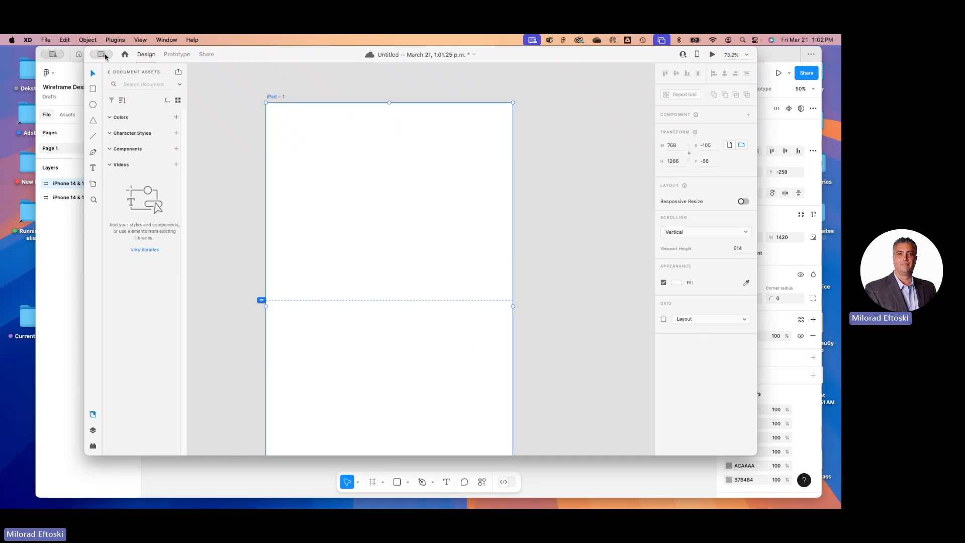
- Close the iPad document in Adobe XD and return to the Figma wireframe
{"action": "left_click", "coordinate": [95, 56]}
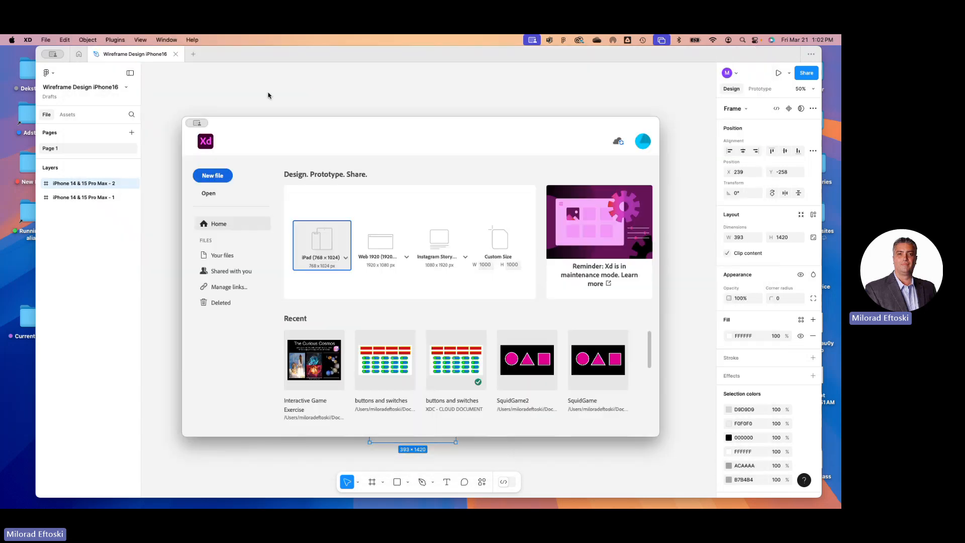
{"action": "left_click", "coordinate": [270, 95]}
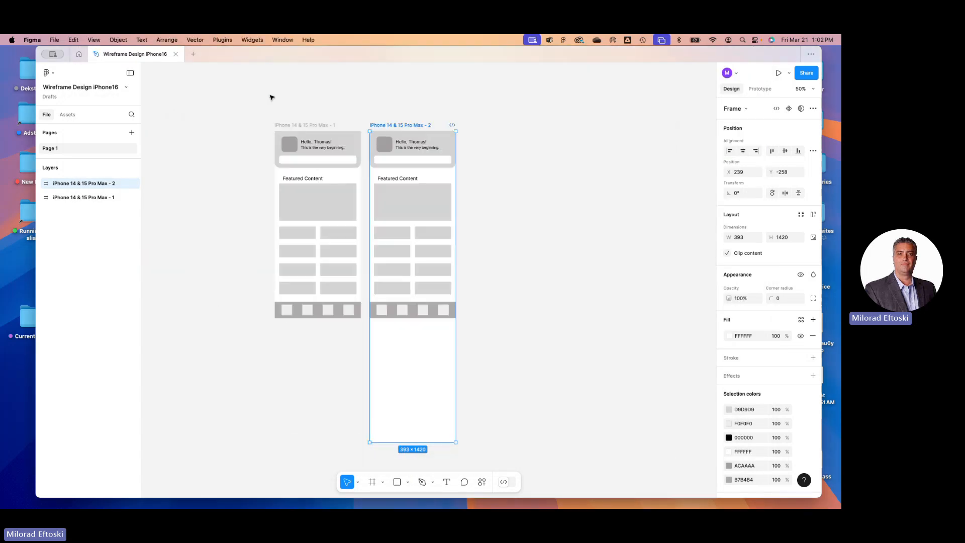
- Shorten the second iPhone frame to a height of about 1378 and move its four-icon bar down to the frame's lower edge
{"action": "mouse_move", "coordinate": [441, 442]}
{"action": "left_mouse_down"}
{"action": "mouse_move", "coordinate": [444, 390]}
{"action": "mouse_move", "coordinate": [445, 433]}
{"action": "left_mouse_up"}
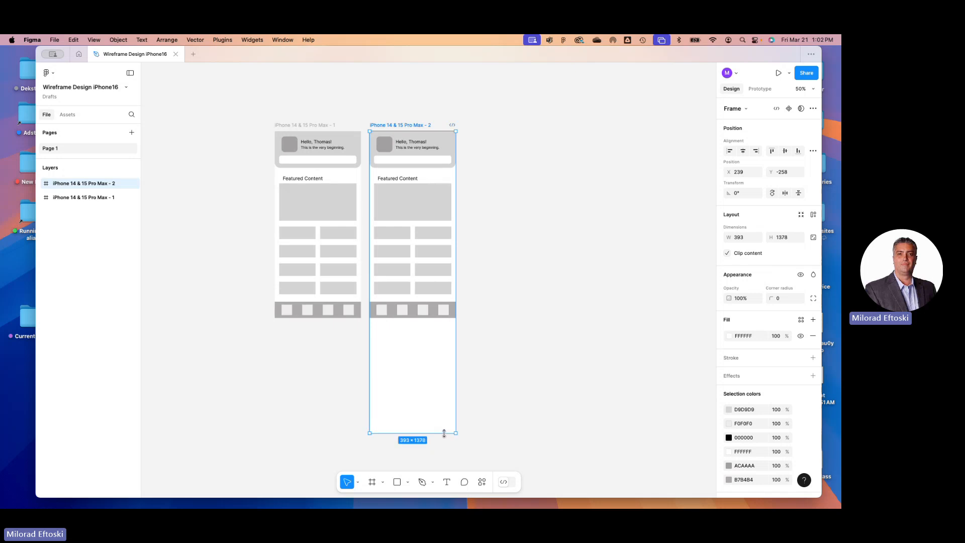
{"action": "left_click", "coordinate": [393, 315]}
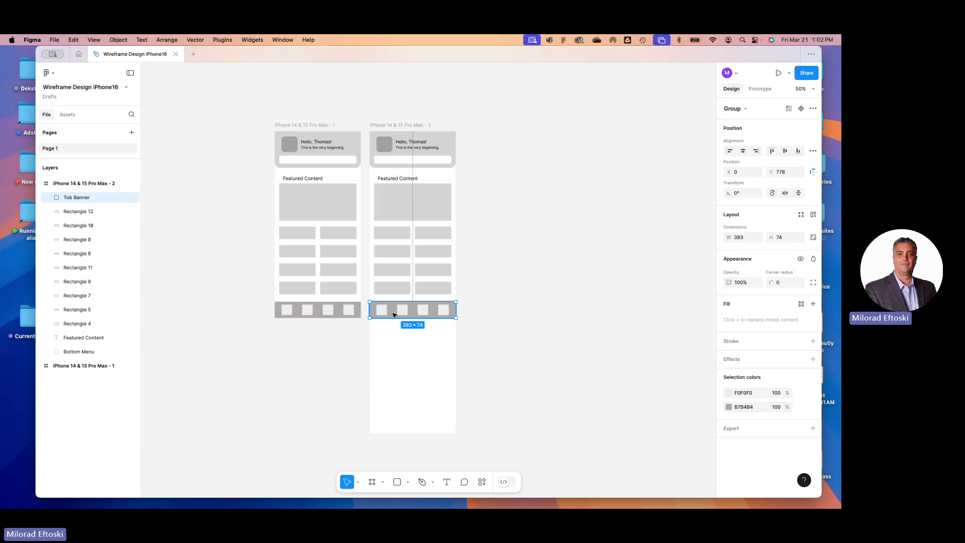
{"action": "left_click_drag", "start_coordinate": [393, 315], "coordinate": [378, 427]}
{"action": "left_click", "coordinate": [262, 392]}
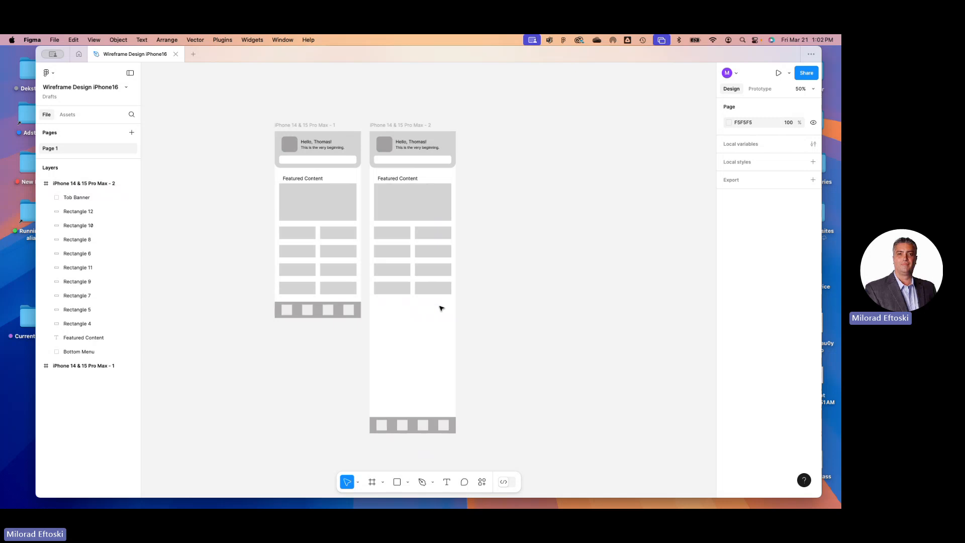
- Copy the large rectangle and the eight small rectangles in the second frame into the empty area above the icon bar
{"action": "left_click_drag", "start_coordinate": [441, 308], "coordinate": [399, 231]}
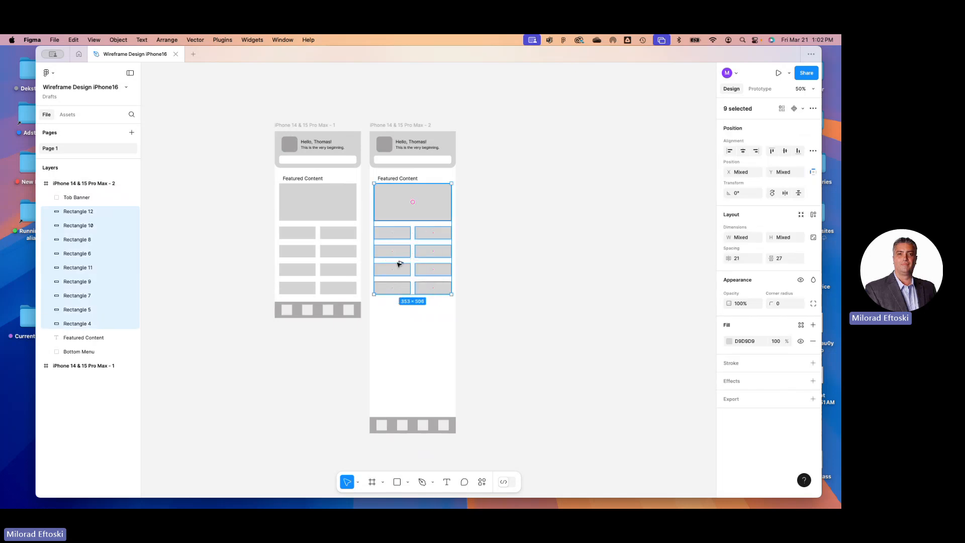
{"action": "left_click_drag", "start_coordinate": [398, 263], "coordinate": [403, 333]}
{"action": "left_click", "coordinate": [548, 347]}
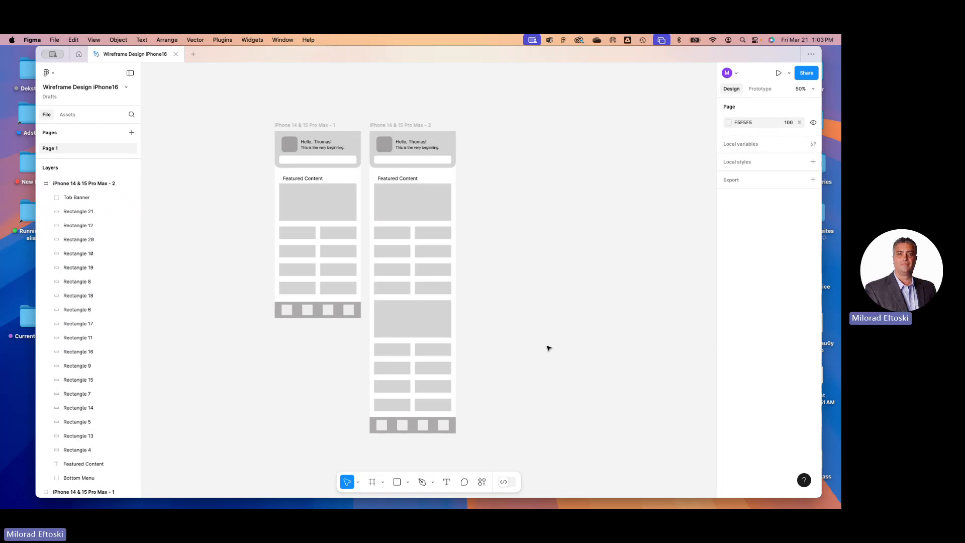
- Present the second, taller iPhone frame as a prototype
{"action": "left_click", "coordinate": [397, 126]}
{"action": "left_click", "coordinate": [416, 152]}
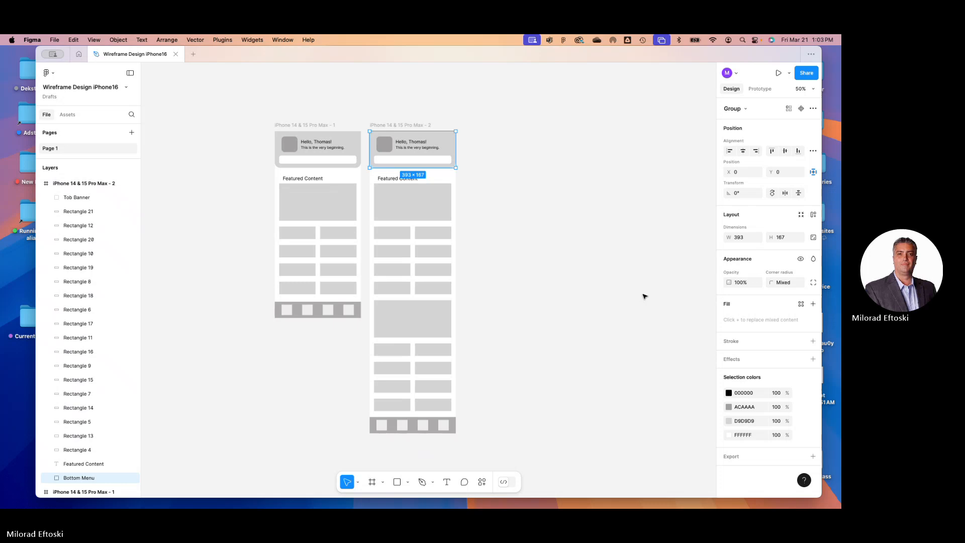
{"action": "left_click", "coordinate": [489, 227]}
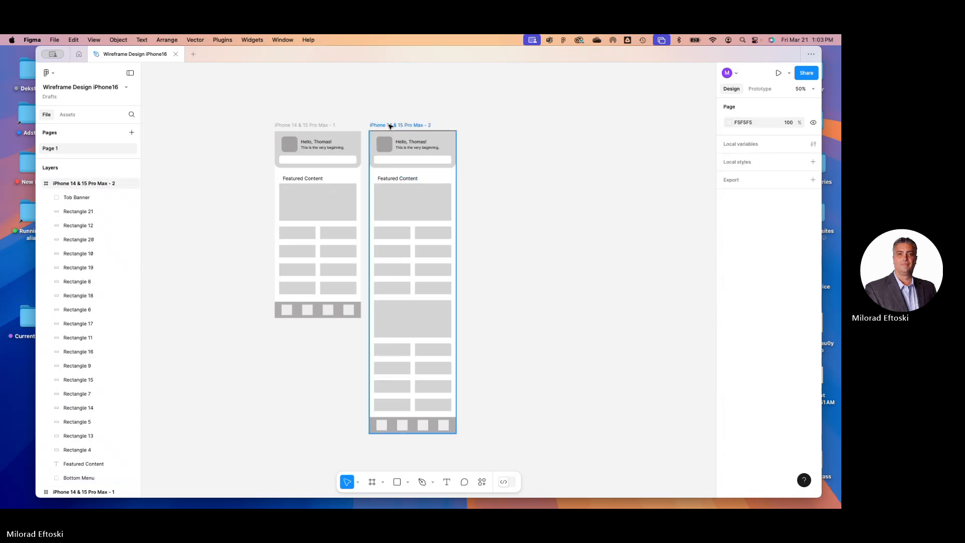
{"action": "left_click", "coordinate": [387, 127]}
{"action": "left_click", "coordinate": [778, 73]}
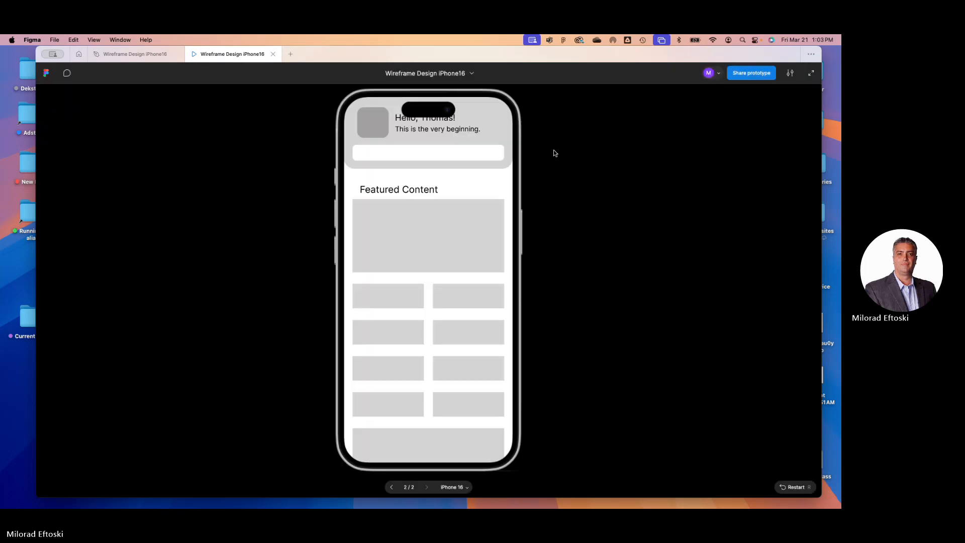
- Check how the taller screen scrolls between its header and its four-icon bar in the prototype preview, and close the preview
{"action": "scroll", "coordinate": [444, 270], "scroll_direction": "down", "scroll_amount": 10}
{"action": "scroll", "coordinate": [443, 272], "scroll_direction": "down", "scroll_amount": 2}
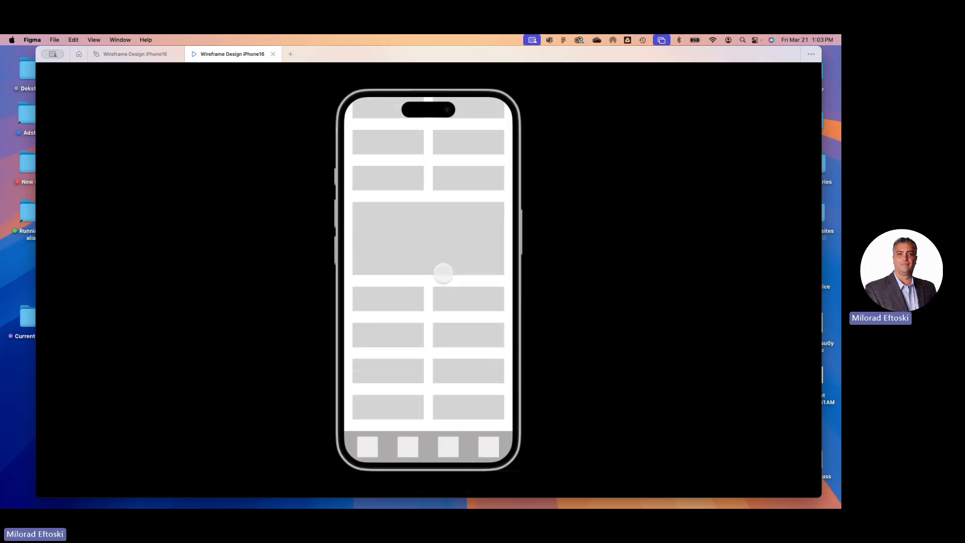
{"action": "scroll", "coordinate": [443, 331], "scroll_direction": "up", "scroll_amount": 10}
{"action": "scroll", "coordinate": [444, 302], "scroll_direction": "down", "scroll_amount": 10}
{"action": "scroll", "coordinate": [444, 303], "scroll_direction": "up", "scroll_amount": 10}
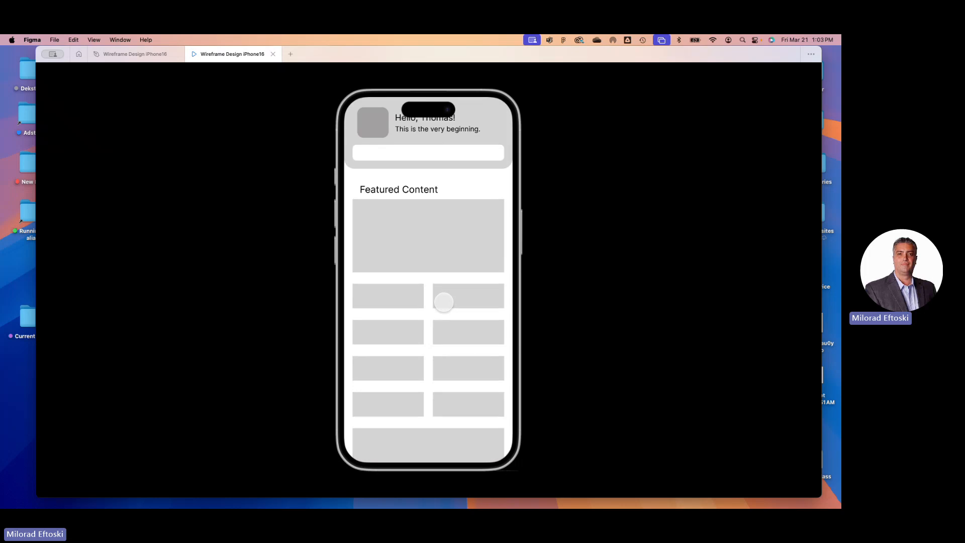
{"action": "scroll", "coordinate": [444, 302], "scroll_direction": "down", "scroll_amount": 5}
{"action": "scroll", "coordinate": [444, 303], "scroll_direction": "up", "scroll_amount": 5}
{"action": "scroll", "coordinate": [446, 301], "scroll_direction": "down", "scroll_amount": 5}
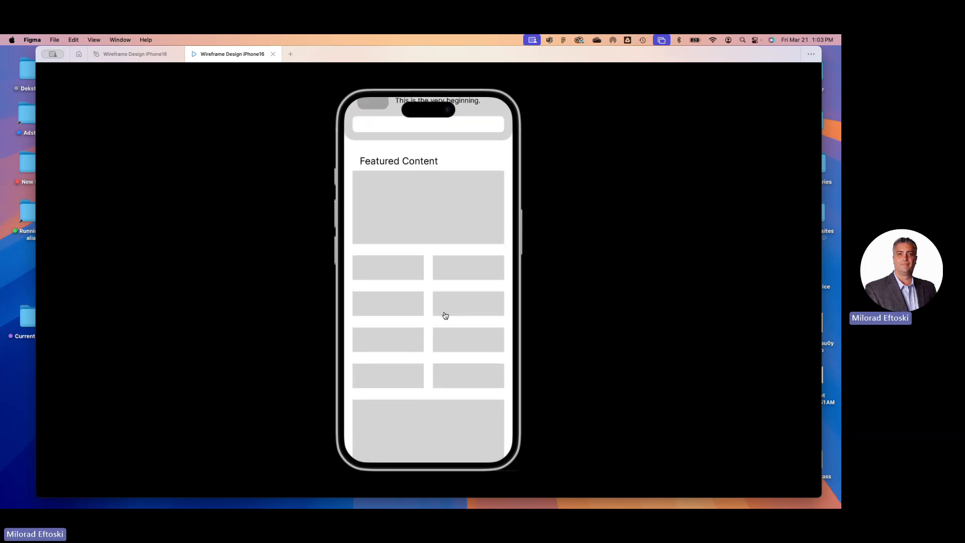
{"action": "scroll", "coordinate": [433, 319], "scroll_direction": "up", "scroll_amount": 5}
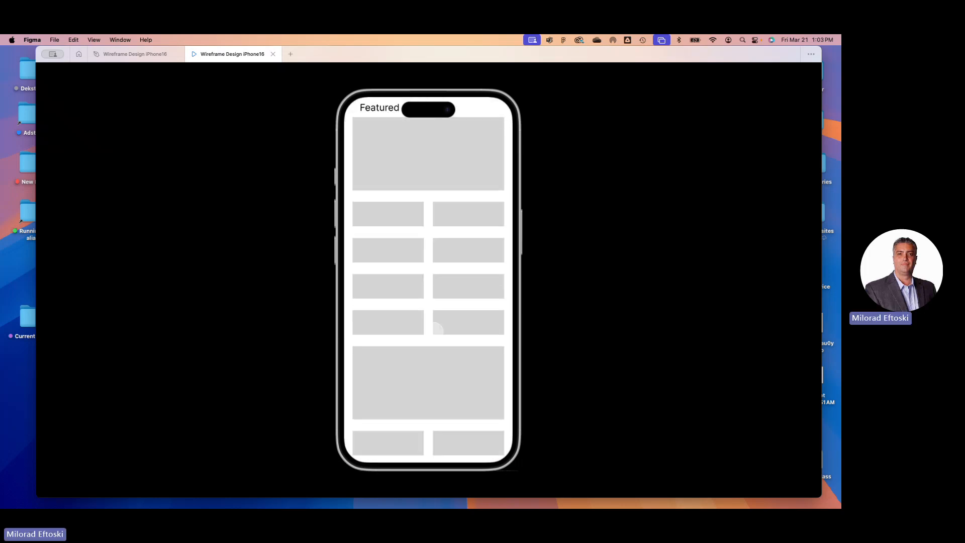
{"action": "scroll", "coordinate": [432, 319], "scroll_direction": "down", "scroll_amount": 10}
{"action": "scroll", "coordinate": [432, 318], "scroll_direction": "up", "scroll_amount": 10}
{"action": "scroll", "coordinate": [433, 319], "scroll_direction": "down", "scroll_amount": 10}
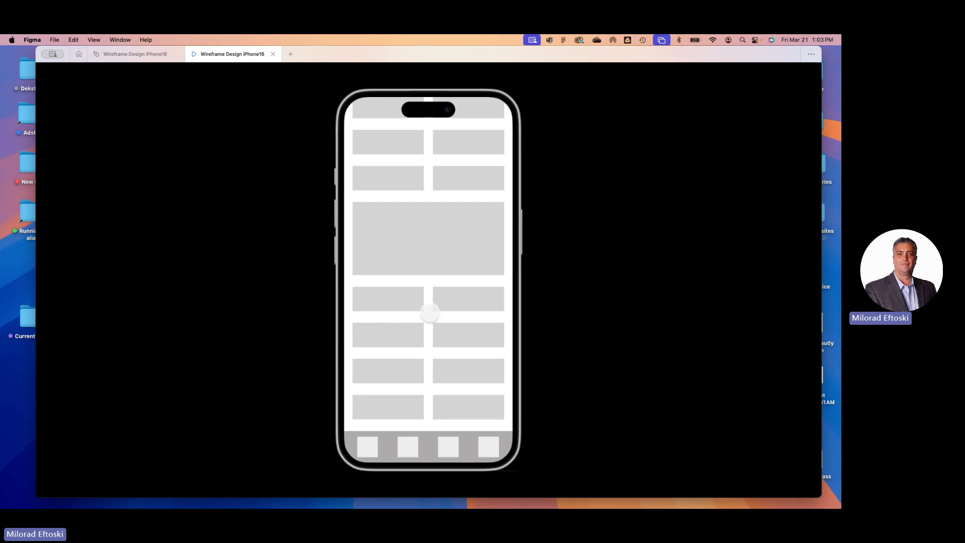
{"action": "scroll", "coordinate": [430, 319], "scroll_direction": "up", "scroll_amount": 10}
{"action": "scroll", "coordinate": [426, 320], "scroll_direction": "down", "scroll_amount": 10}
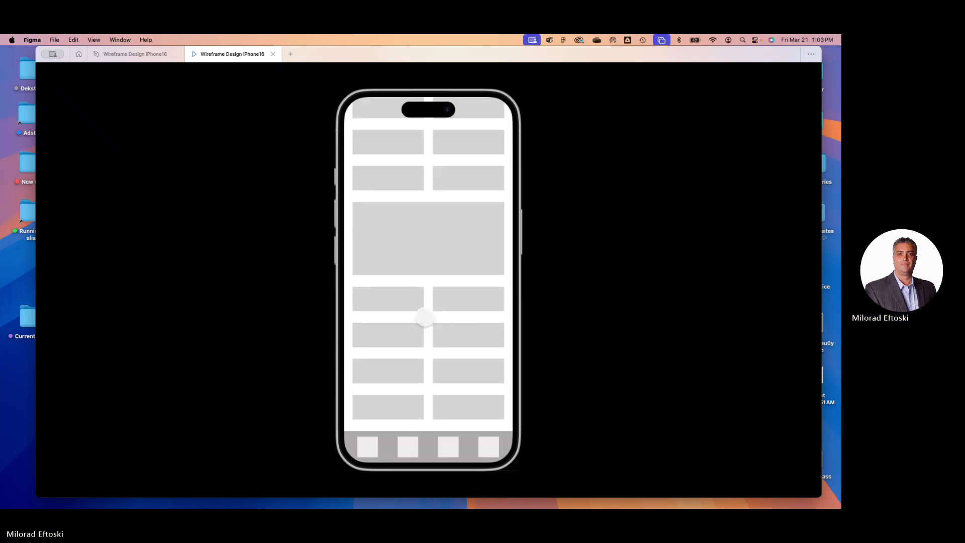
{"action": "scroll", "coordinate": [426, 320], "scroll_direction": "up", "scroll_amount": 10}
{"action": "scroll", "coordinate": [426, 320], "scroll_direction": "down", "scroll_amount": 10}
{"action": "scroll", "coordinate": [423, 319], "scroll_direction": "up", "scroll_amount": 4}
{"action": "scroll", "coordinate": [422, 318], "scroll_direction": "up", "scroll_amount": 4}
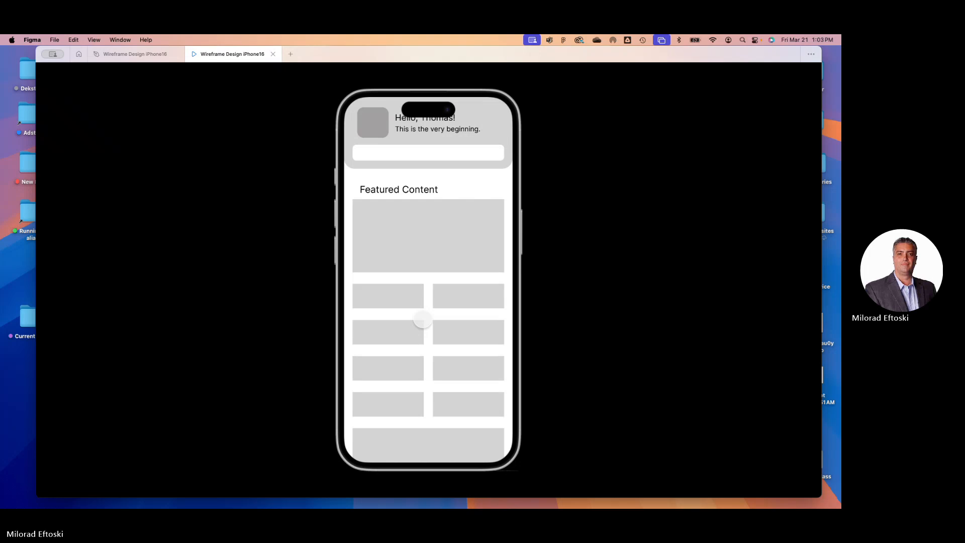
{"action": "left_click", "coordinate": [273, 55]}
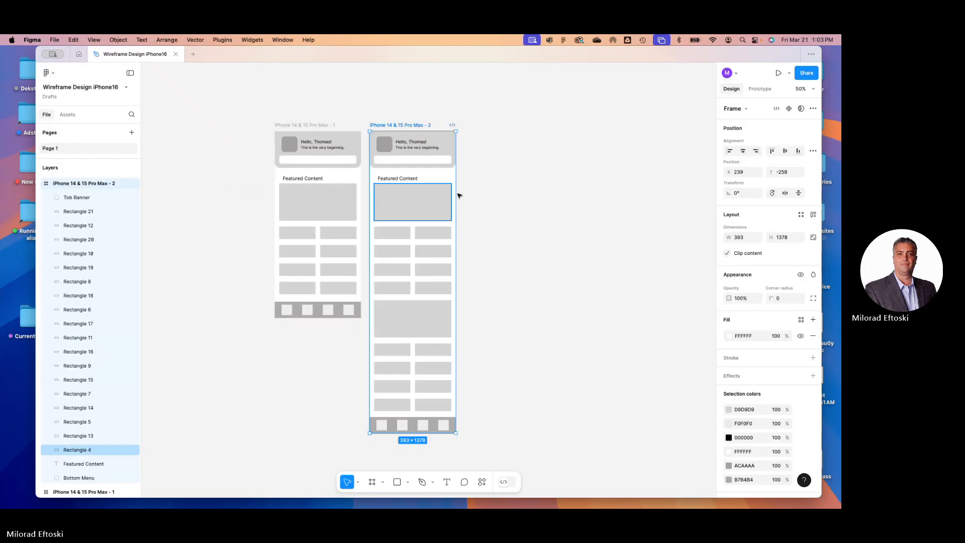
- Try to apply auto layout to the four-icon bar at the lower edge of the second iPhone frame
{"action": "left_click", "coordinate": [483, 204]}
{"action": "left_click", "coordinate": [449, 425]}
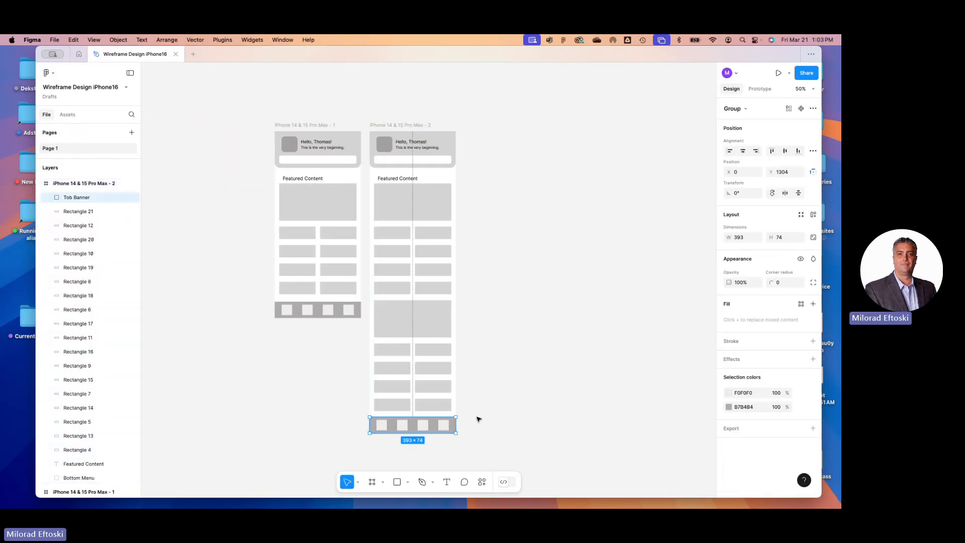
{"action": "left_click", "coordinate": [814, 216]}
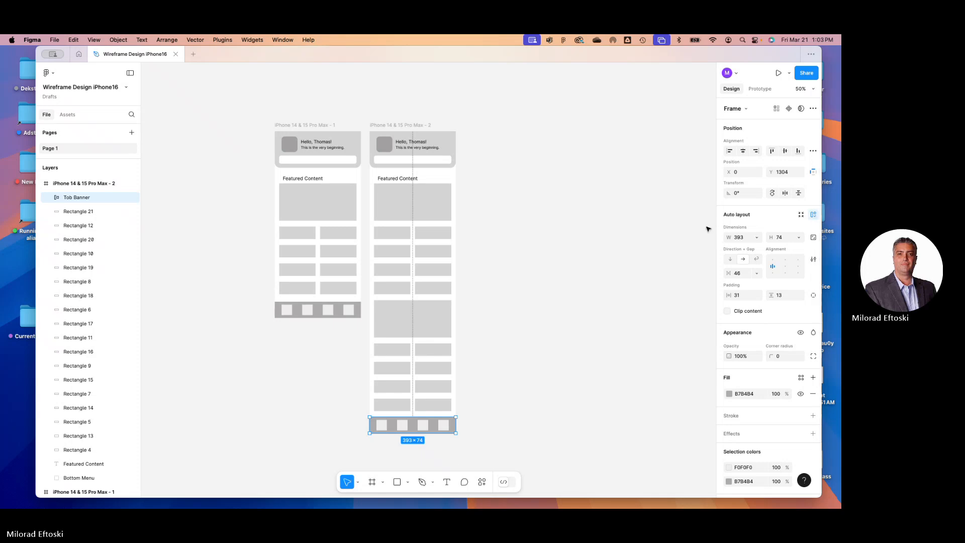
{"action": "left_click", "coordinate": [638, 247]}
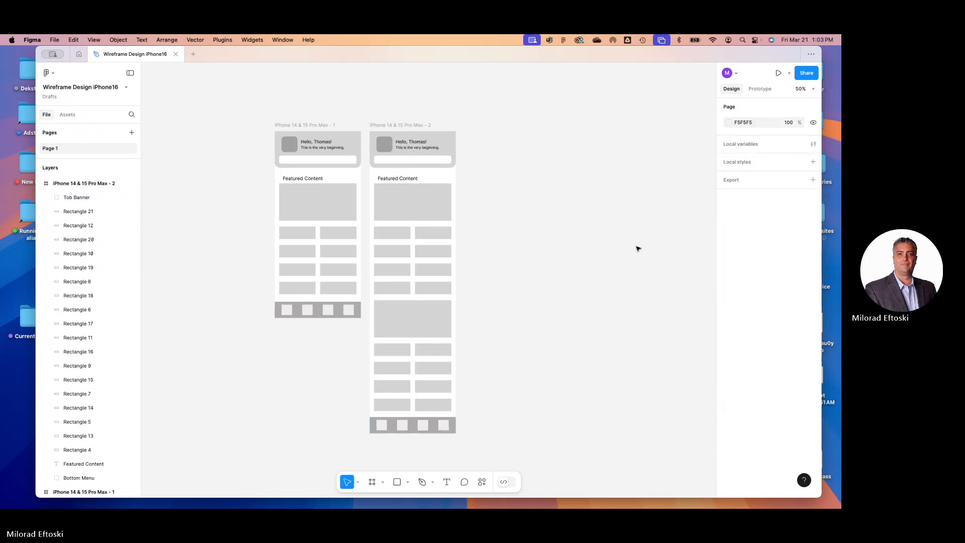
- Inspect the constraints and the additional alignment options of the second frame's four-icon bar
{"action": "left_click", "coordinate": [429, 433]}
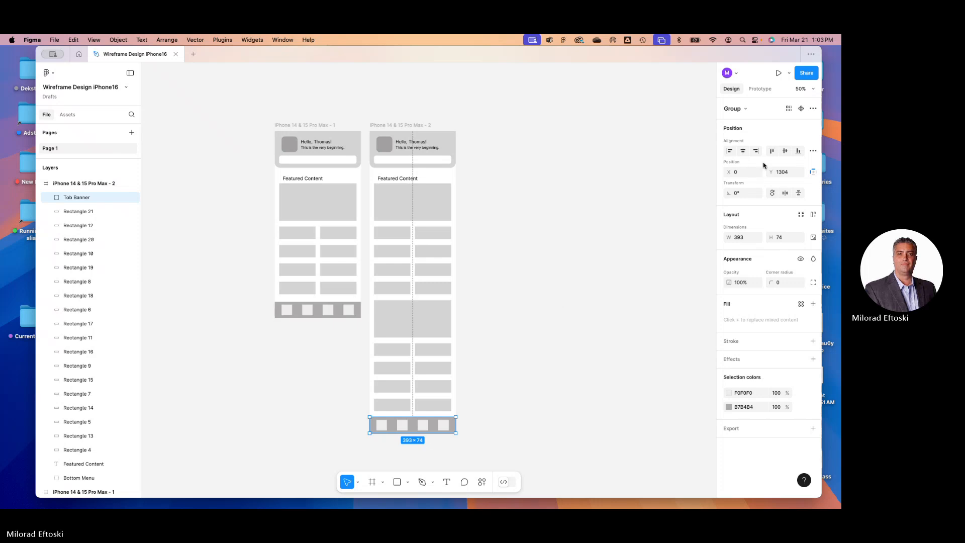
{"action": "left_click", "coordinate": [813, 173]}
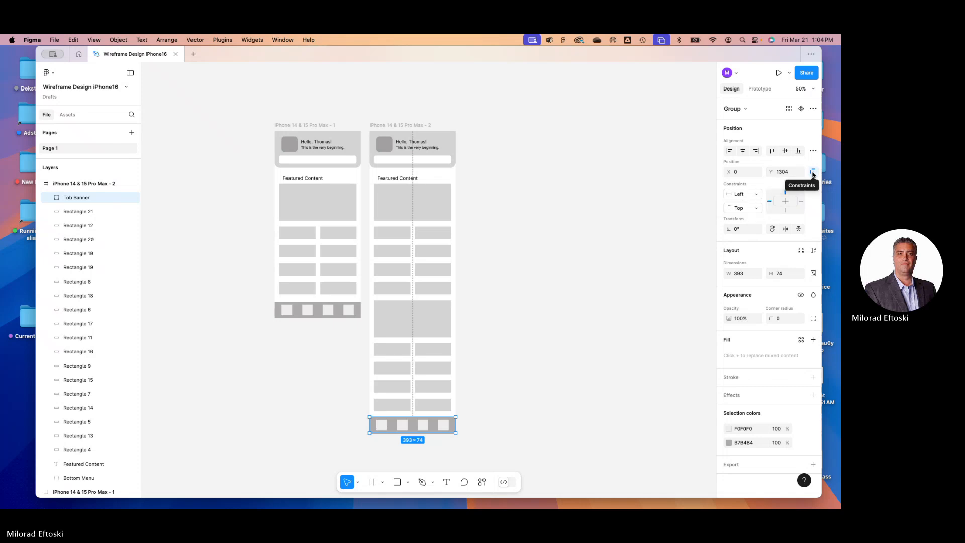
{"action": "left_click", "coordinate": [813, 151]}
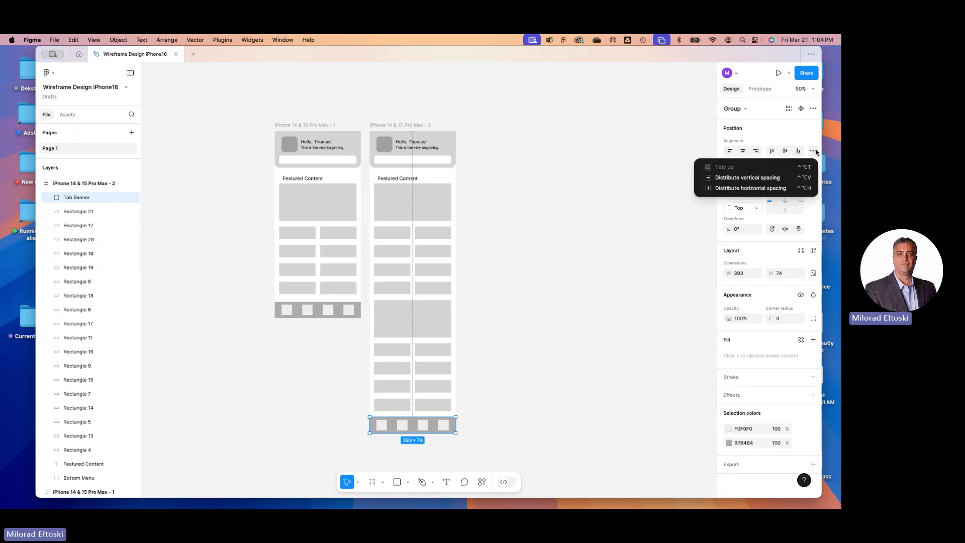
{"action": "left_click", "coordinate": [655, 173]}
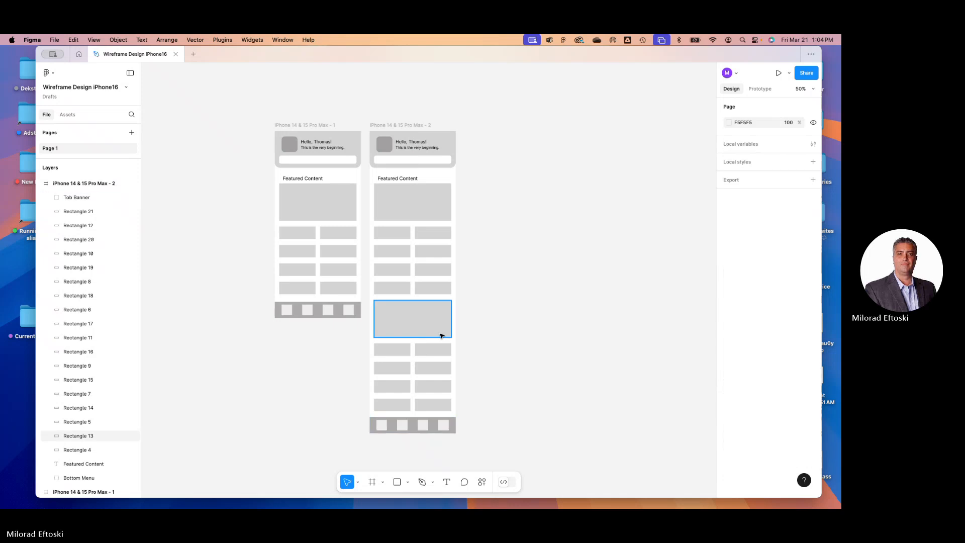
- Set the horizontal constraint of the second frame's header group to Center, and deselect the group
{"action": "left_click", "coordinate": [439, 154]}
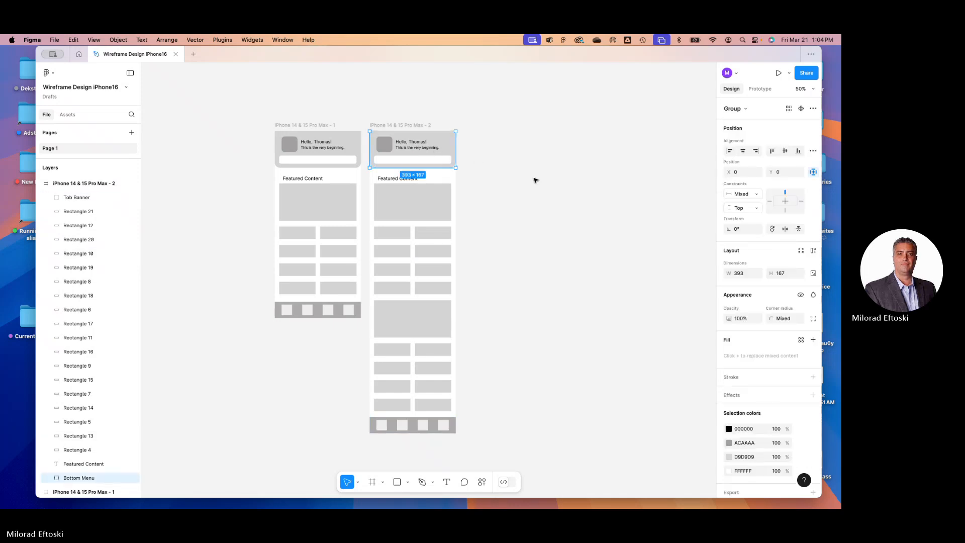
{"action": "left_click", "coordinate": [451, 155]}
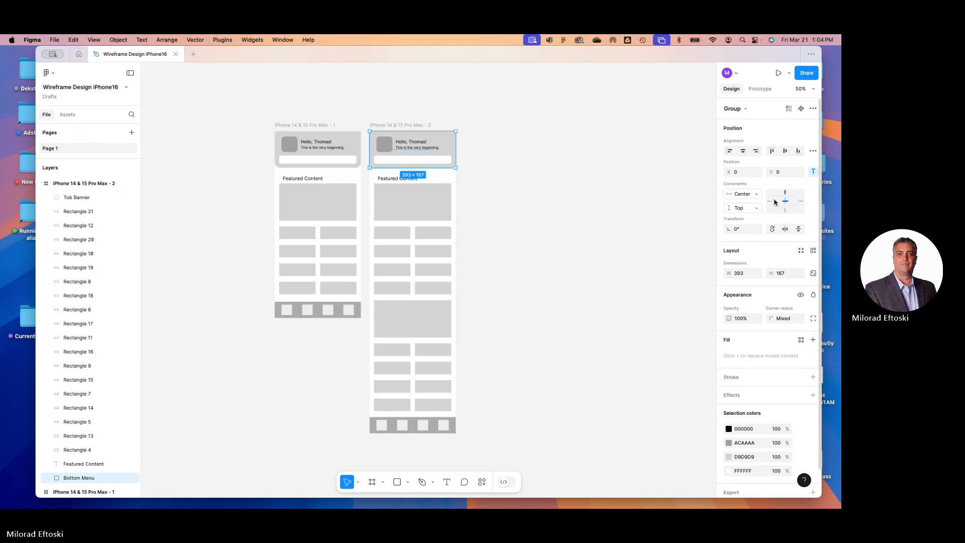
{"action": "key", "text": "Escape"}
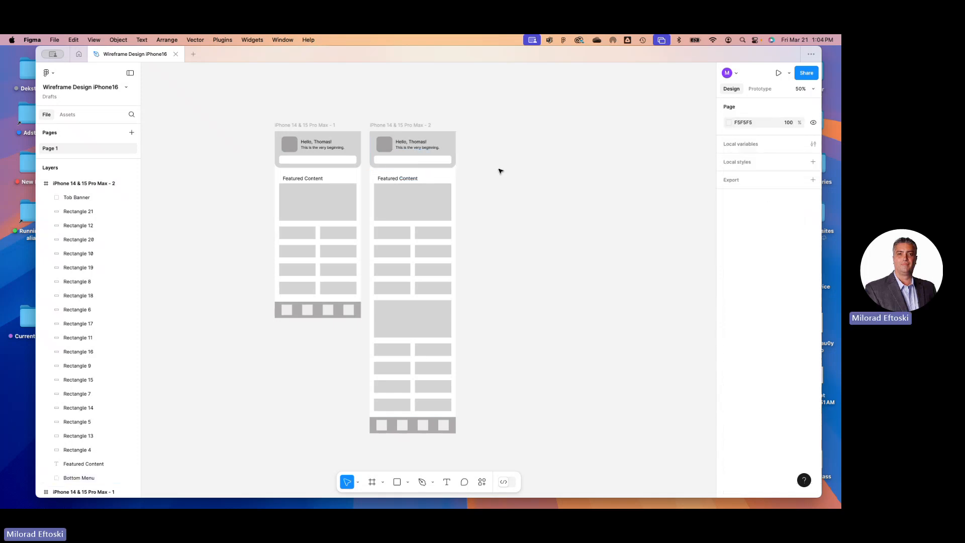
- Compare the constraints of the header groups in the first and second iPhone frames
{"action": "left_click", "coordinate": [440, 150]}
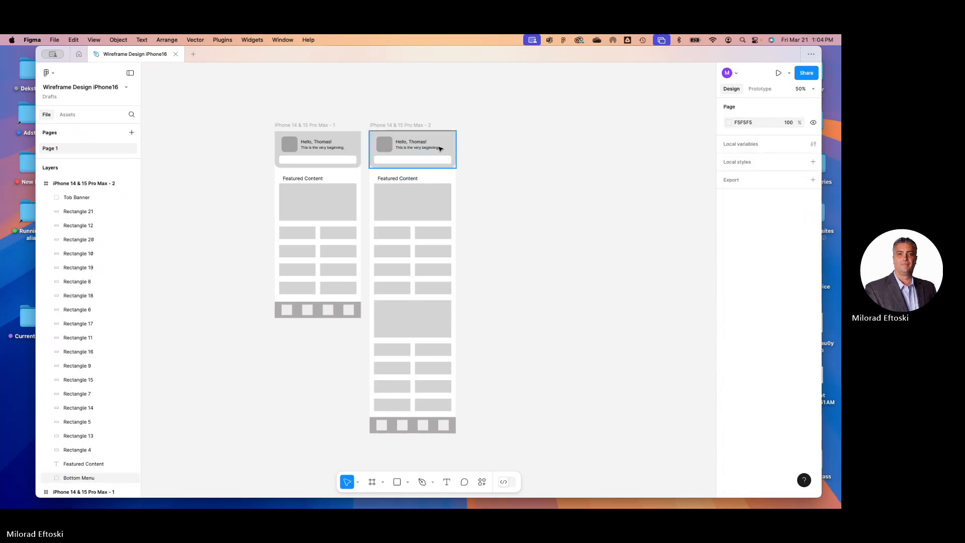
{"action": "left_click", "coordinate": [333, 146]}
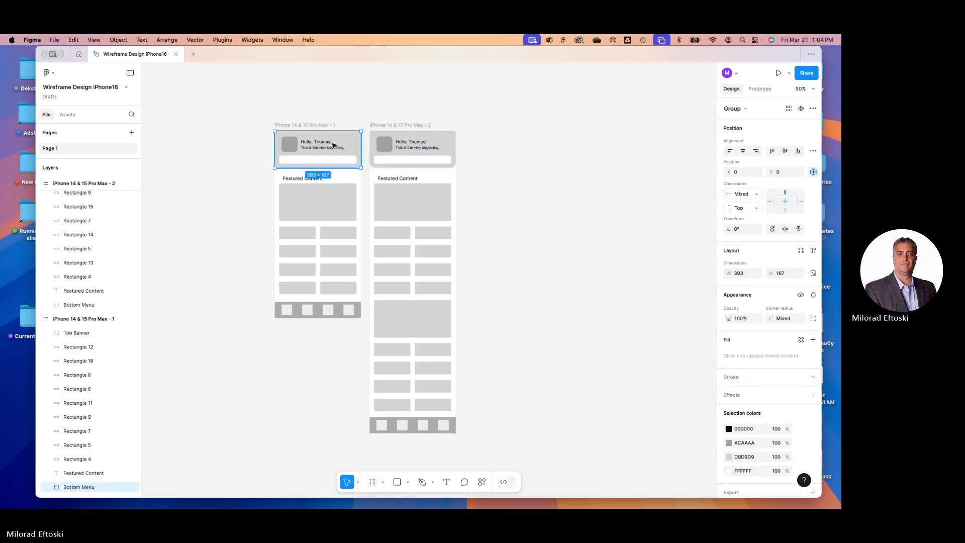
{"action": "left_click", "coordinate": [446, 150]}
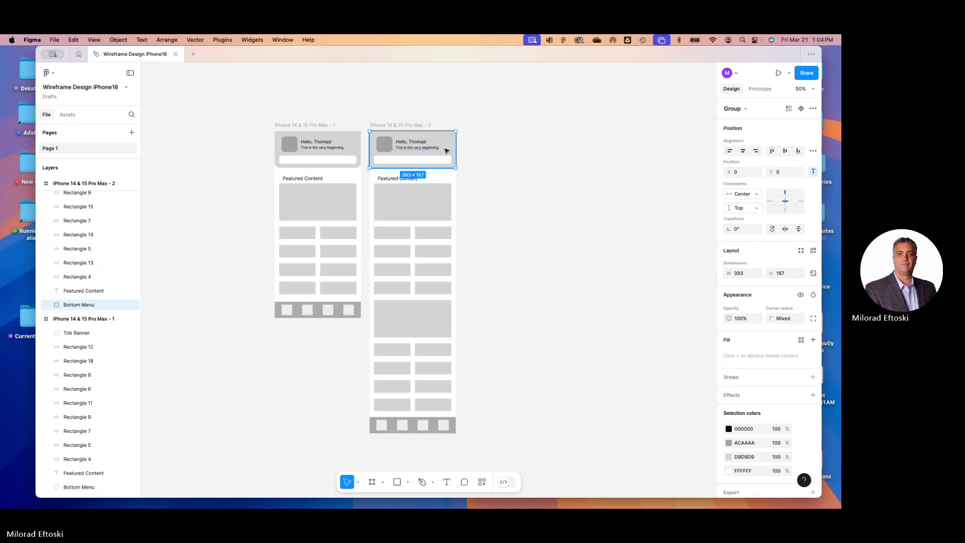
{"action": "left_click", "coordinate": [340, 152]}
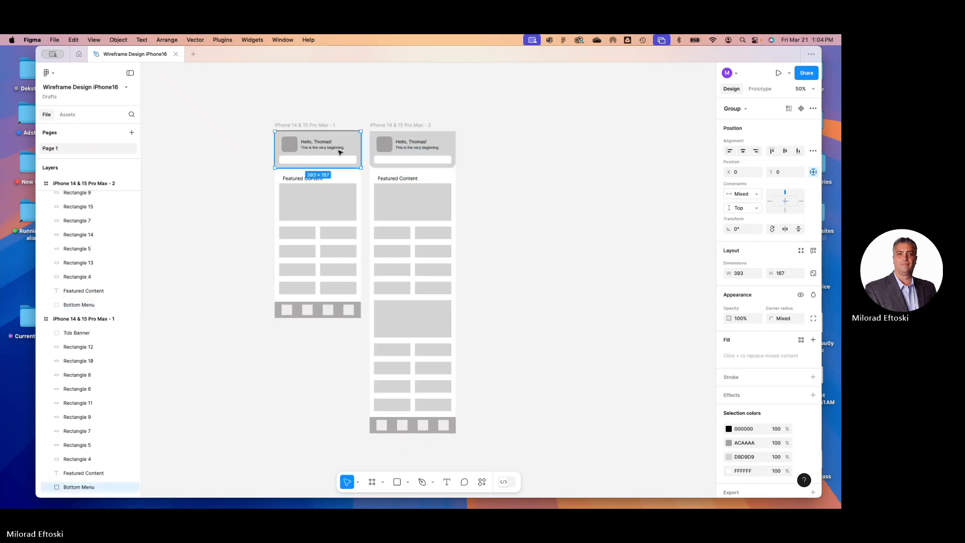
{"action": "left_click", "coordinate": [543, 182]}
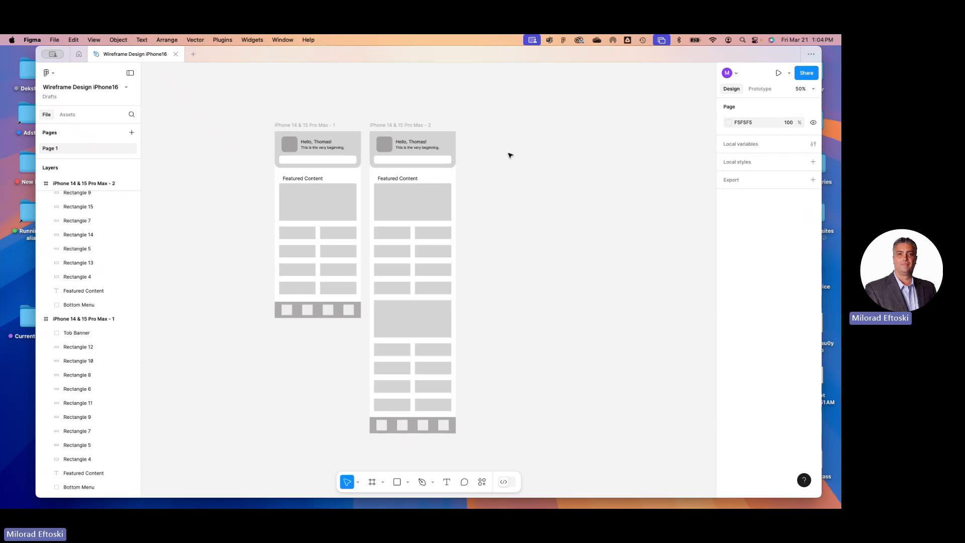
- Present the second iPhone frame again, check how its header and icon bar behave while scrolling, and close the preview
{"action": "left_click", "coordinate": [395, 126]}
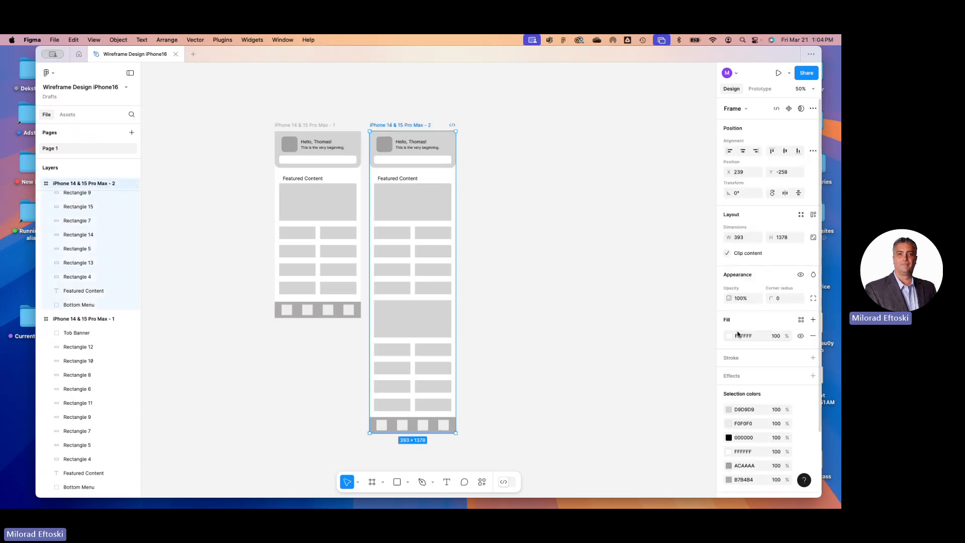
{"action": "left_click", "coordinate": [777, 74]}
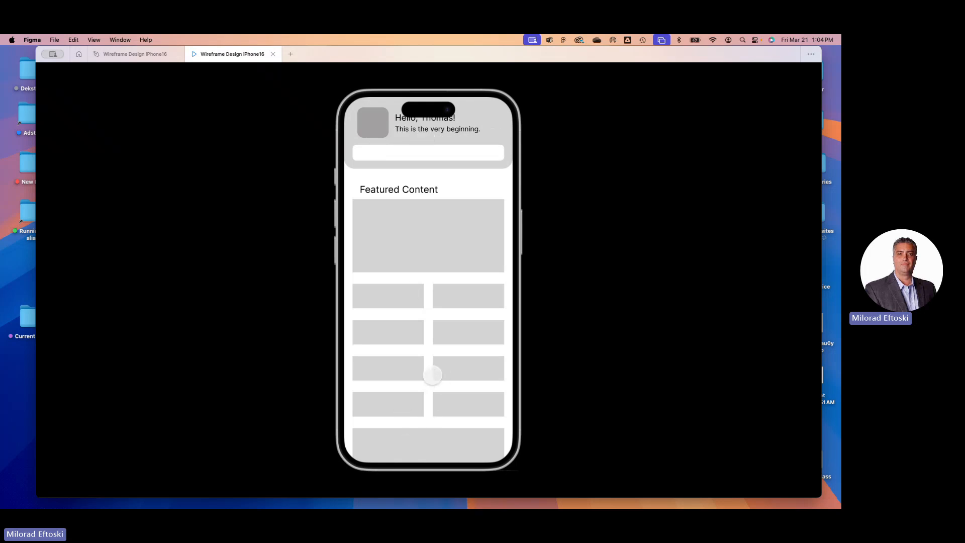
{"action": "scroll", "coordinate": [430, 375], "scroll_direction": "down", "scroll_amount": 5}
{"action": "scroll", "coordinate": [428, 380], "scroll_direction": "up", "scroll_amount": 5}
{"action": "scroll", "coordinate": [429, 380], "scroll_direction": "down", "scroll_amount": 5}
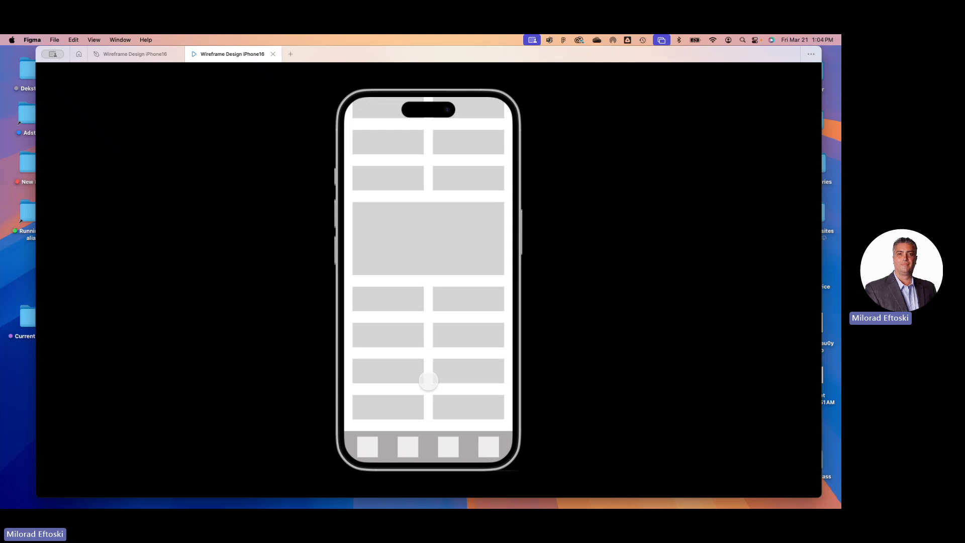
{"action": "scroll", "coordinate": [416, 371], "scroll_direction": "up", "scroll_amount": 5}
{"action": "scroll", "coordinate": [415, 347], "scroll_direction": "down", "scroll_amount": 5}
{"action": "scroll", "coordinate": [415, 346], "scroll_direction": "up", "scroll_amount": 5}
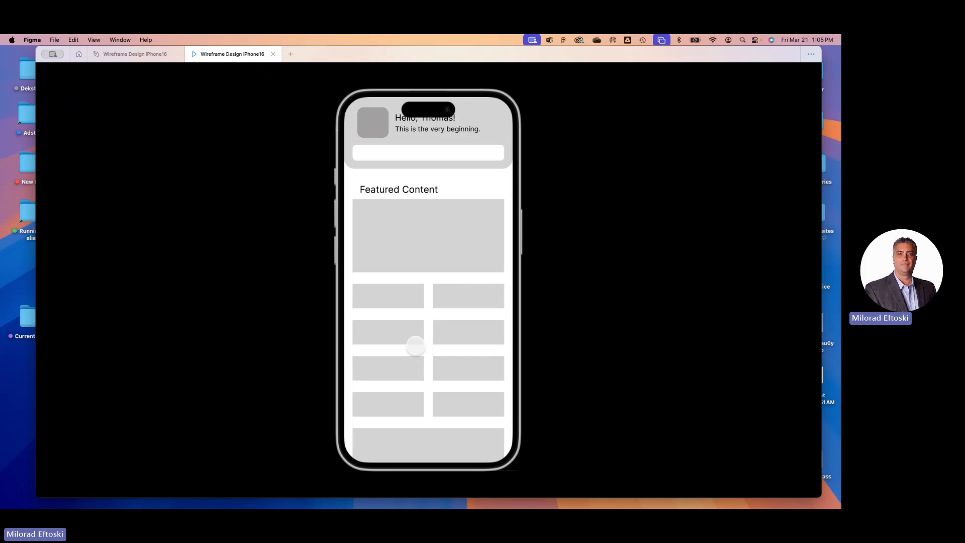
{"action": "left_click", "coordinate": [274, 56]}
- Set the vertical constraint of the second frame's header group to Top and reselect the group
{"action": "left_click", "coordinate": [448, 155]}
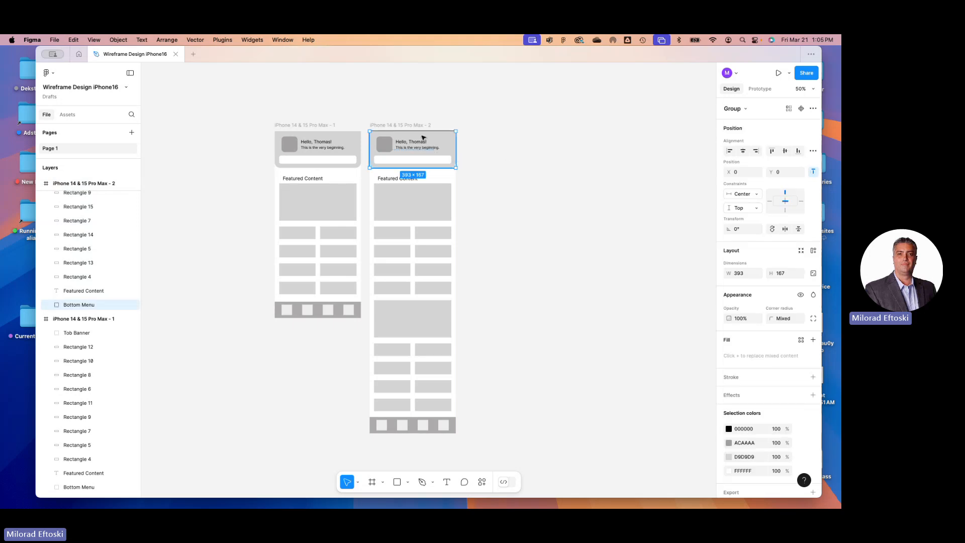
{"action": "scroll", "coordinate": [429, 153], "scroll_direction": "up", "scroll_amount": 1}
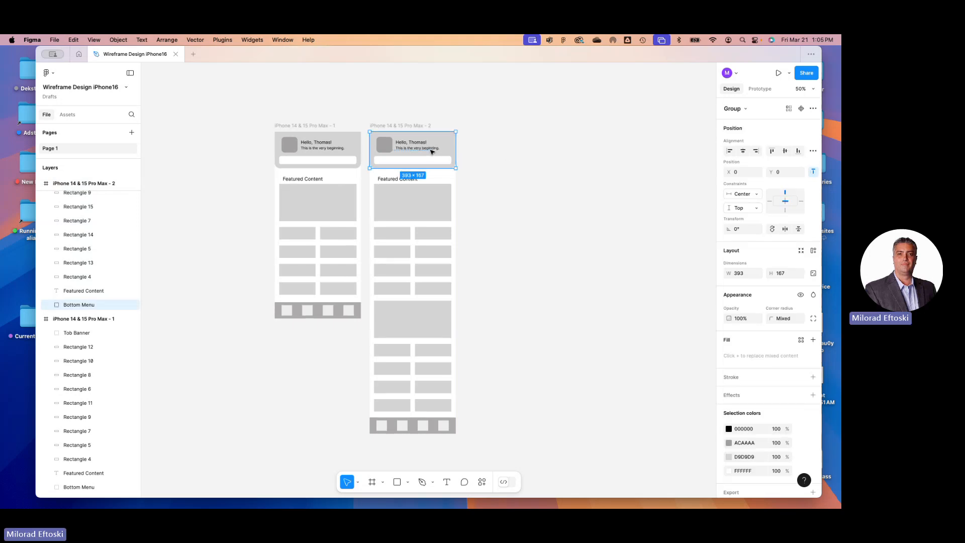
{"action": "scroll", "coordinate": [430, 159], "scroll_direction": "up", "scroll_amount": 3}
{"action": "scroll", "coordinate": [430, 161], "scroll_direction": "up", "scroll_amount": 5}
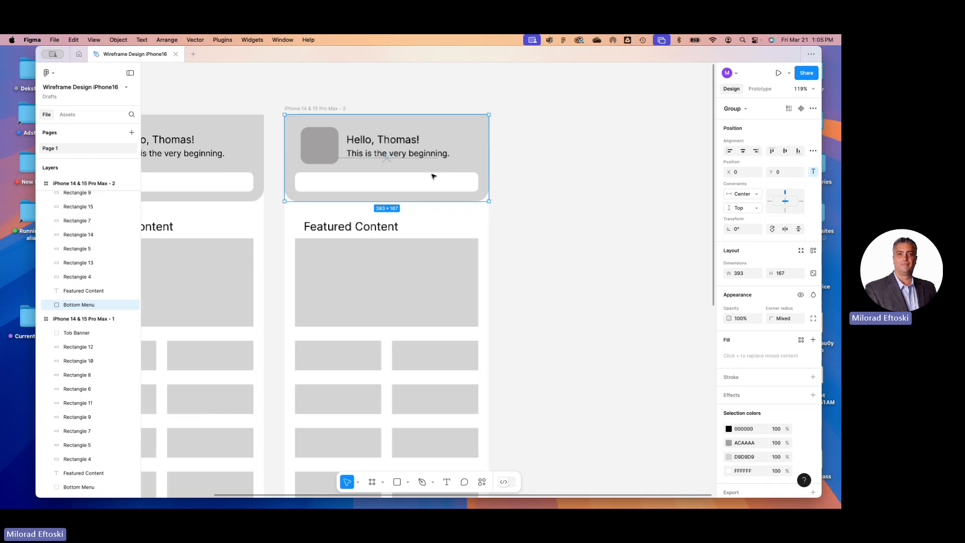
{"action": "scroll", "coordinate": [548, 158], "scroll_direction": "left", "scroll_amount": 2}
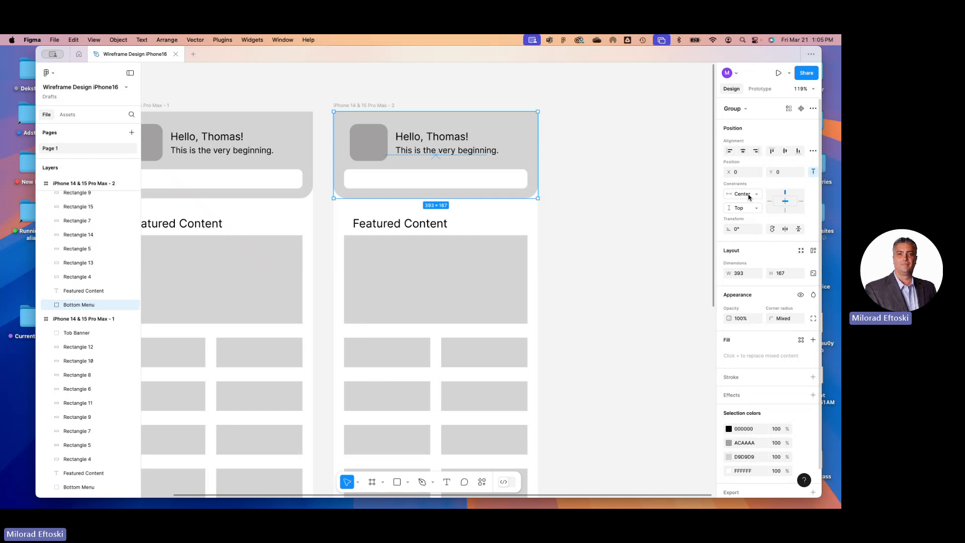
{"action": "left_click", "coordinate": [743, 209]}
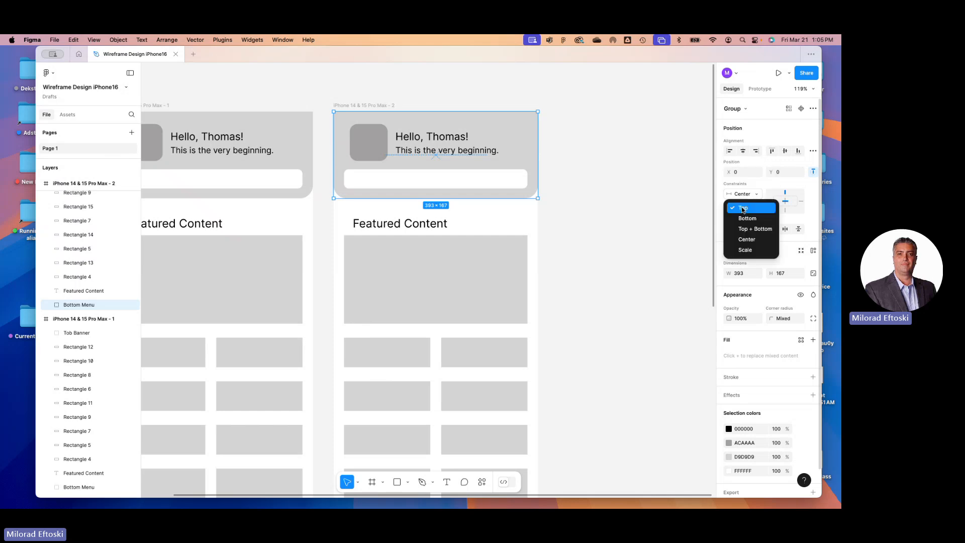
{"action": "left_click", "coordinate": [743, 210]}
{"action": "left_click", "coordinate": [673, 207]}
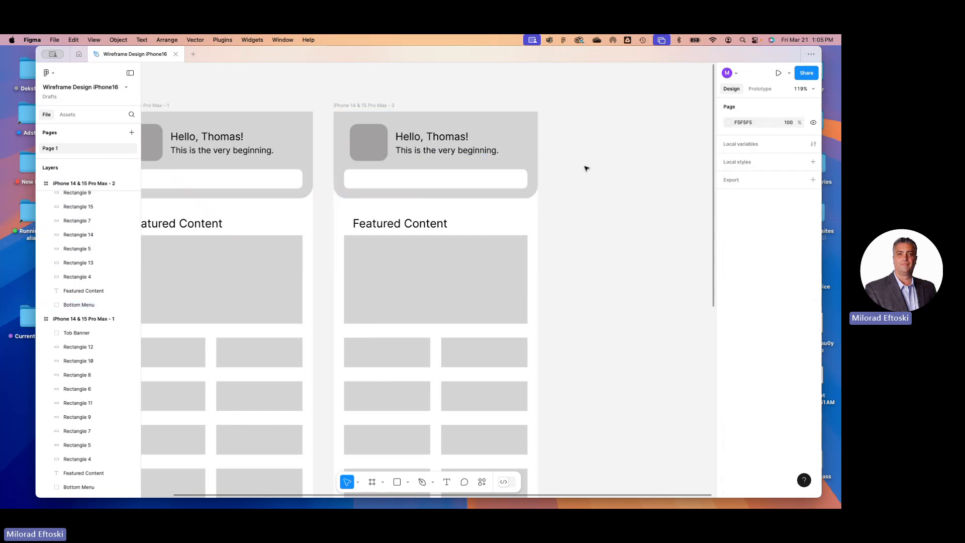
{"action": "left_click", "coordinate": [524, 146]}
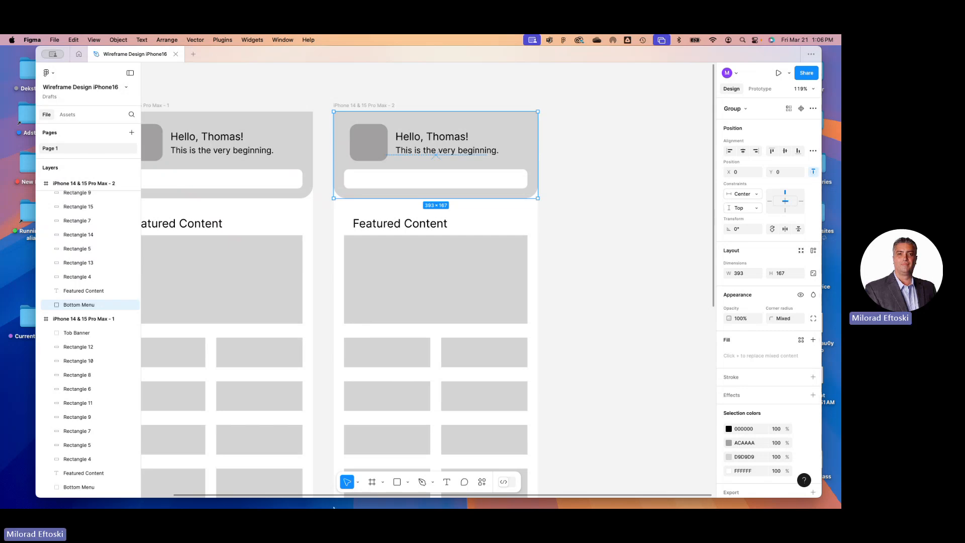
- Switch to the course content page in Chrome
{"action": "left_click", "coordinate": [142, 498]}
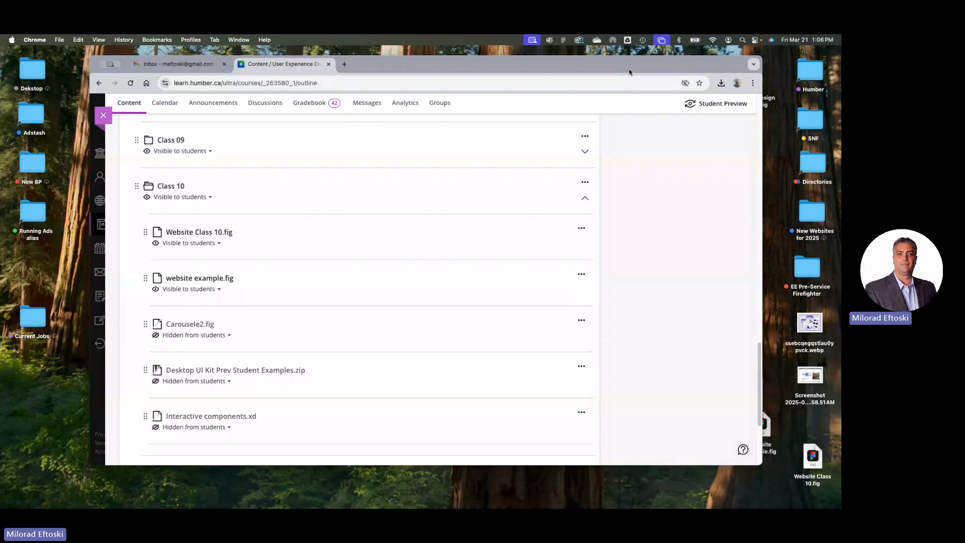
- Load dentalbusinessdirectory.com/join in a new browser tab, enlarge the window and go to the site's home page
{"action": "left_click_drag", "start_coordinate": [629, 72], "coordinate": [603, 97]}
{"action": "left_click", "coordinate": [322, 92]}
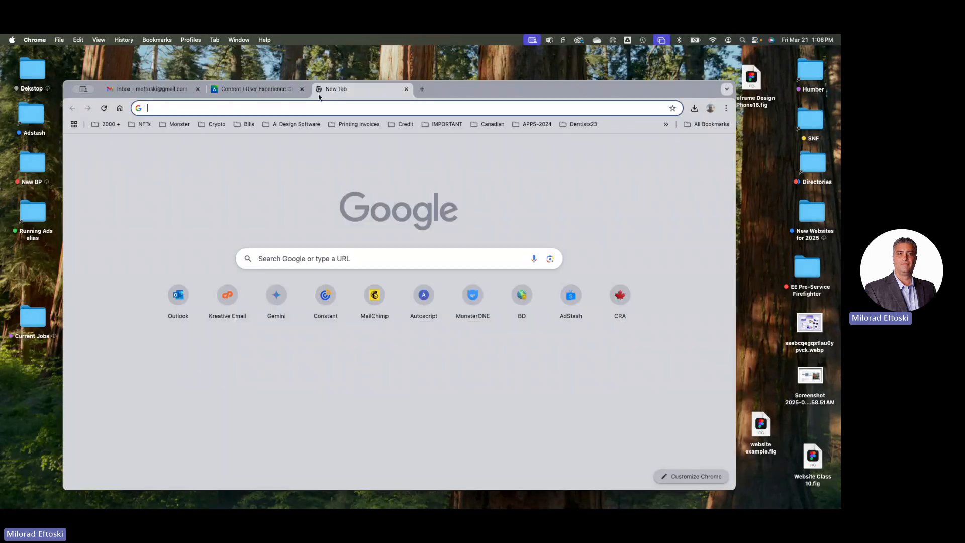
{"action": "type", "text": "dentalbusinessdirectory.com/join"}
{"action": "key", "text": "Return"}
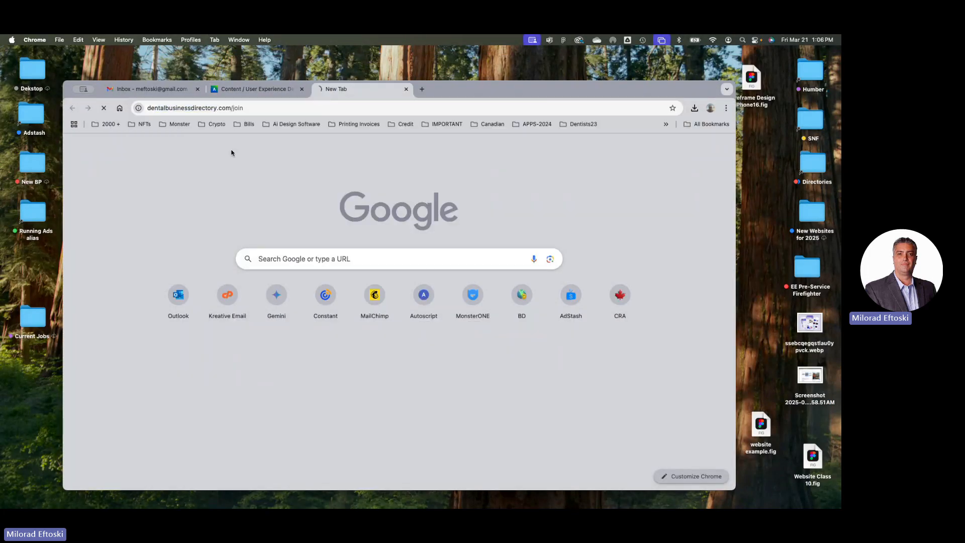
{"action": "left_click_drag", "start_coordinate": [499, 88], "coordinate": [497, 75]}
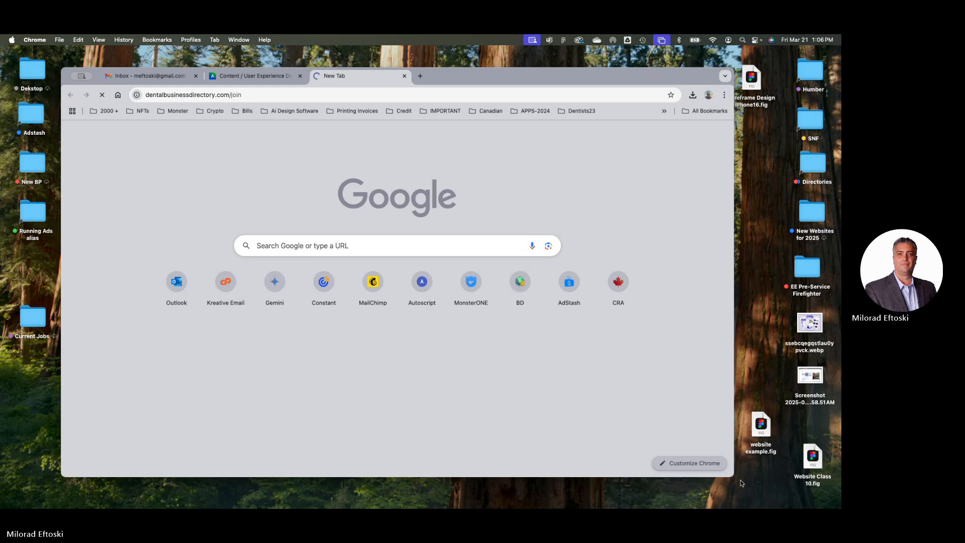
{"action": "left_click_drag", "start_coordinate": [759, 485], "coordinate": [792, 498]}
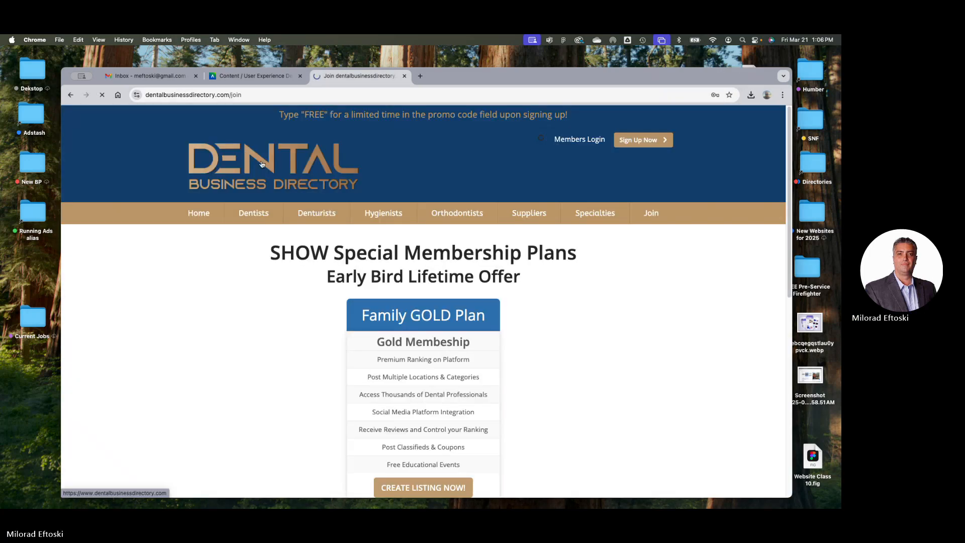
{"action": "left_click", "coordinate": [262, 164]}
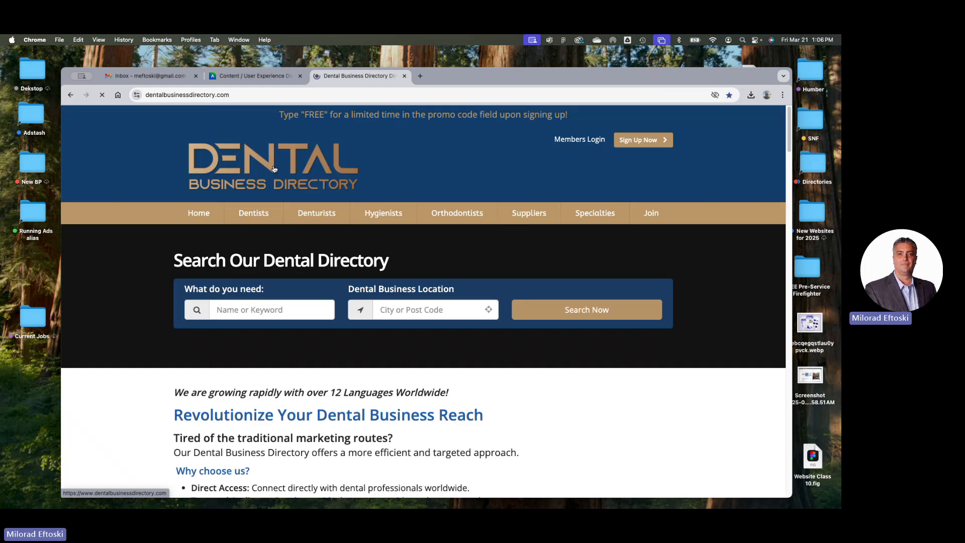
- Examine how the navigation bar of the Dental Business Directory home page behaves while scrolling at desktop width
{"action": "scroll", "coordinate": [294, 137], "scroll_direction": "down", "scroll_amount": 6}
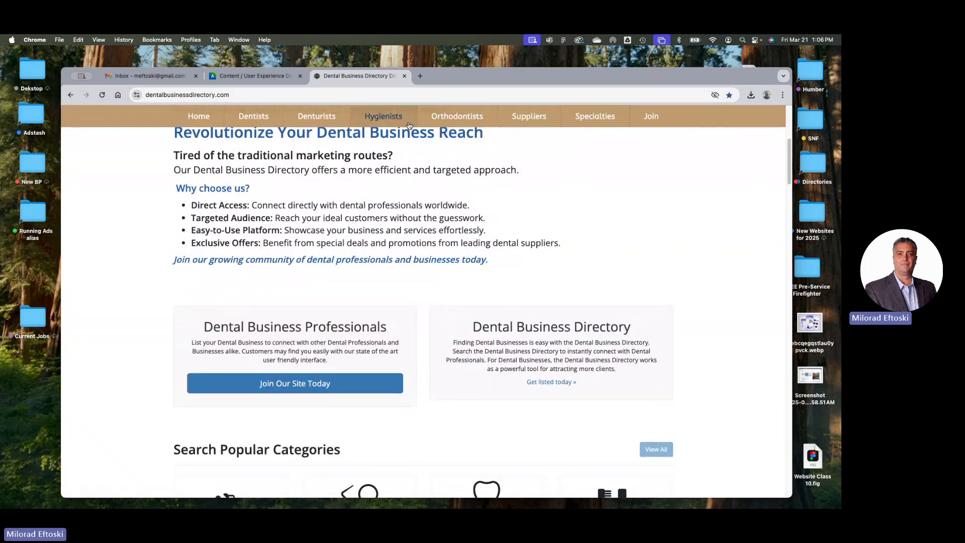
{"action": "scroll", "coordinate": [595, 282], "scroll_direction": "up", "scroll_amount": 6}
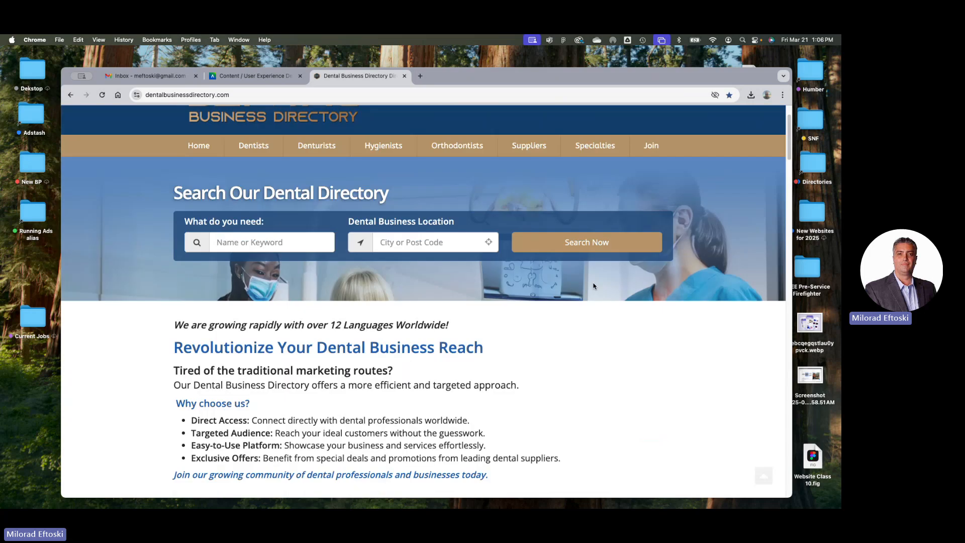
{"action": "scroll", "coordinate": [594, 286], "scroll_direction": "down", "scroll_amount": 10}
{"action": "scroll", "coordinate": [591, 283], "scroll_direction": "up", "scroll_amount": 10}
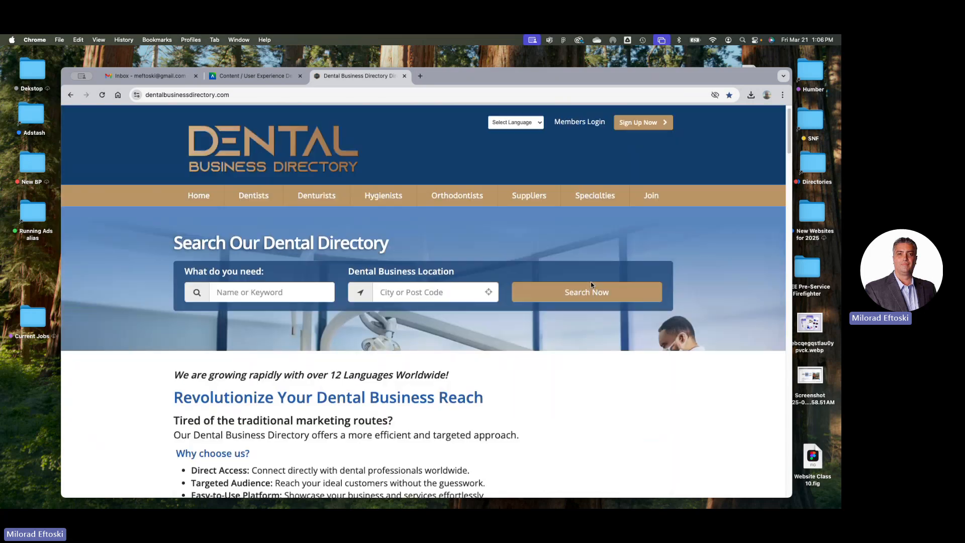
{"action": "scroll", "coordinate": [591, 282], "scroll_direction": "down", "scroll_amount": 15}
{"action": "scroll", "coordinate": [592, 286], "scroll_direction": "up", "scroll_amount": 15}
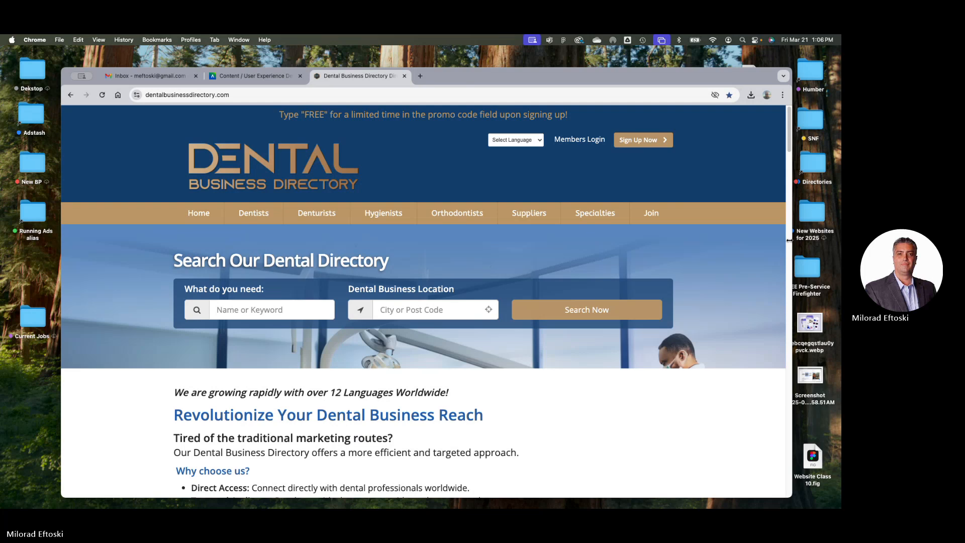
- Narrow the browser window to phone width and examine how the site's header and menu bar behave while scrolling
{"action": "left_click_drag", "start_coordinate": [790, 240], "coordinate": [280, 240]}
{"action": "scroll", "coordinate": [154, 247], "scroll_direction": "down", "scroll_amount": 6}
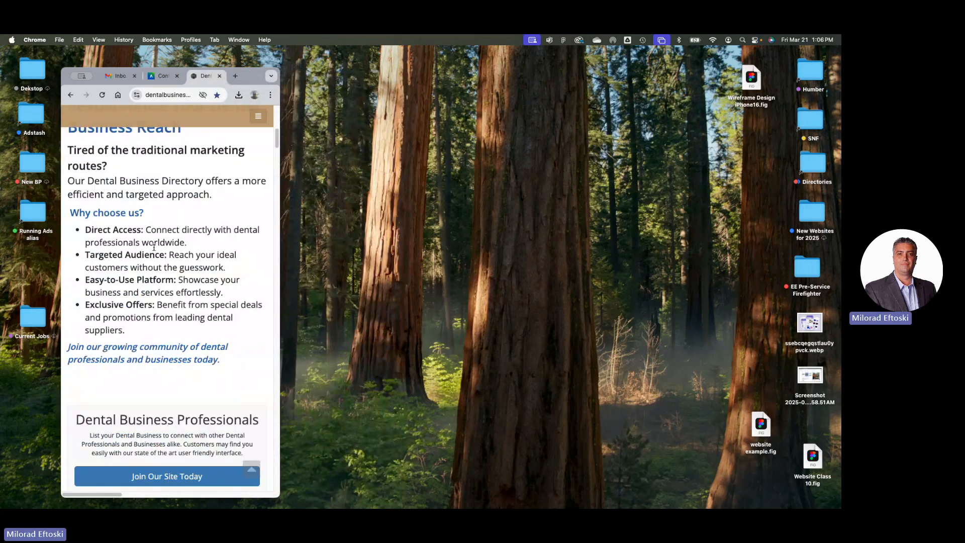
{"action": "scroll", "coordinate": [154, 247], "scroll_direction": "down", "scroll_amount": 2}
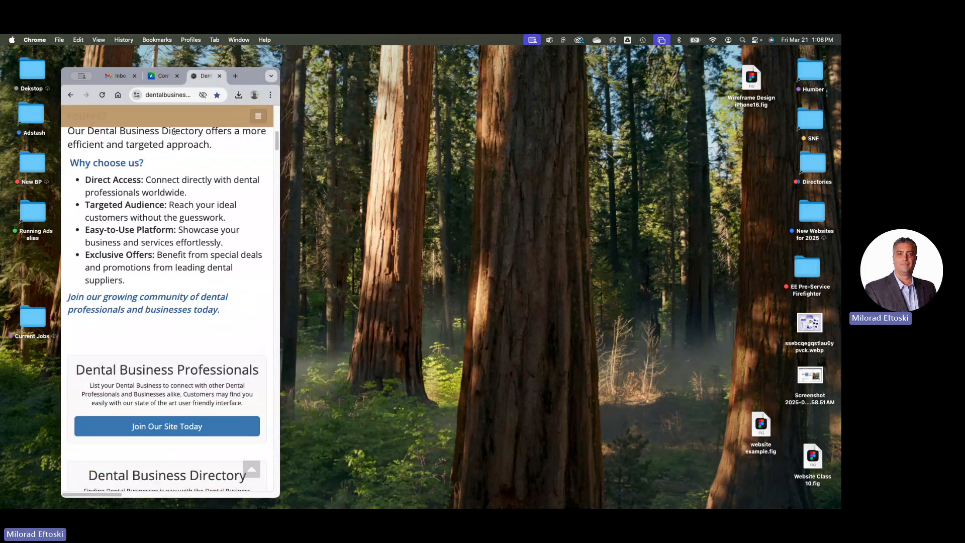
{"action": "left_click", "coordinate": [258, 116]}
{"action": "scroll", "coordinate": [206, 251], "scroll_direction": "up", "scroll_amount": 5}
{"action": "scroll", "coordinate": [206, 249], "scroll_direction": "down", "scroll_amount": 5}
{"action": "scroll", "coordinate": [206, 248], "scroll_direction": "up", "scroll_amount": 10}
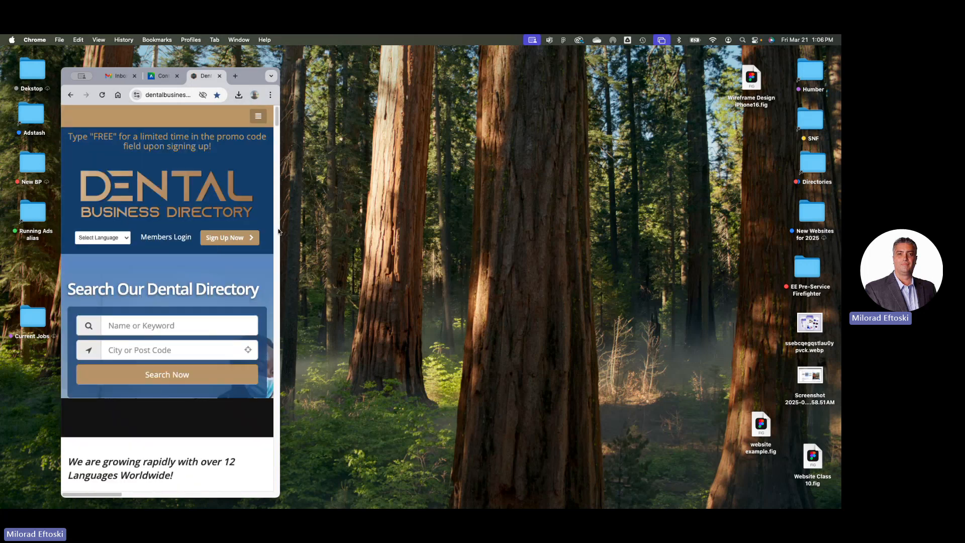
- Restore the browser window to desktop width and close the Dental Business Directory page to return to the course content
{"action": "left_click_drag", "start_coordinate": [279, 231], "coordinate": [787, 233]}
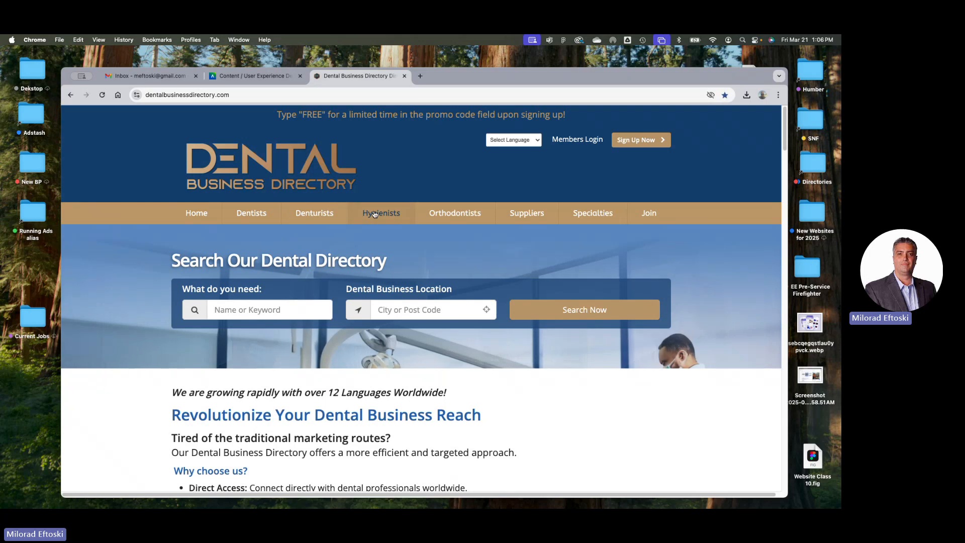
{"action": "left_click", "coordinate": [404, 76]}
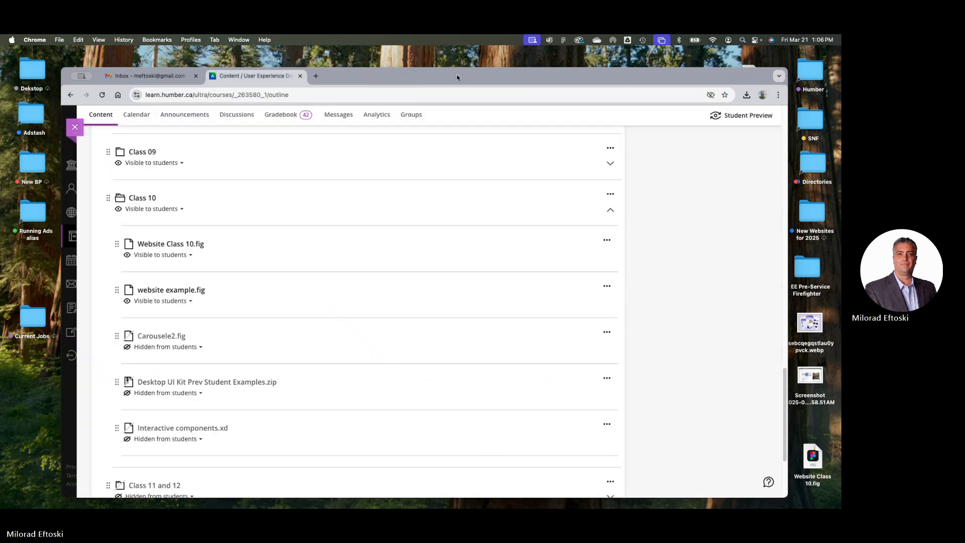
{"action": "left_click_drag", "start_coordinate": [457, 77], "coordinate": [448, 64]}
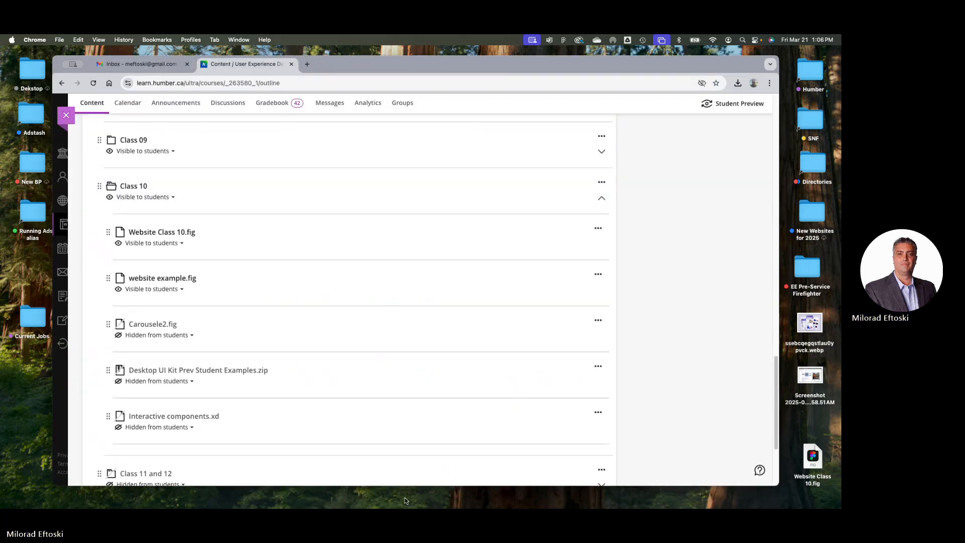
- Switch to the wireframe file in Figma and select the header group of the second iPhone frame
{"action": "mouse_move", "coordinate": [405, 507]}
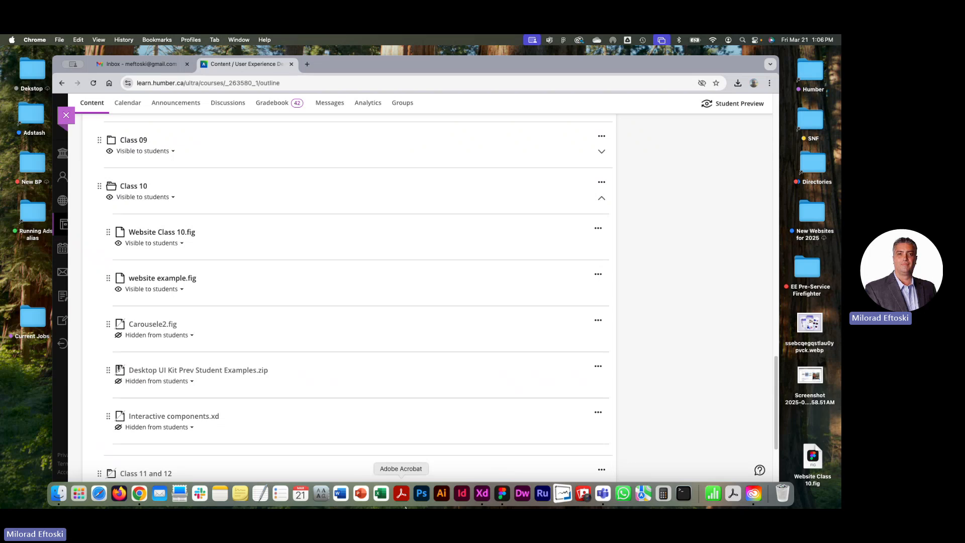
{"action": "left_click", "coordinate": [475, 494]}
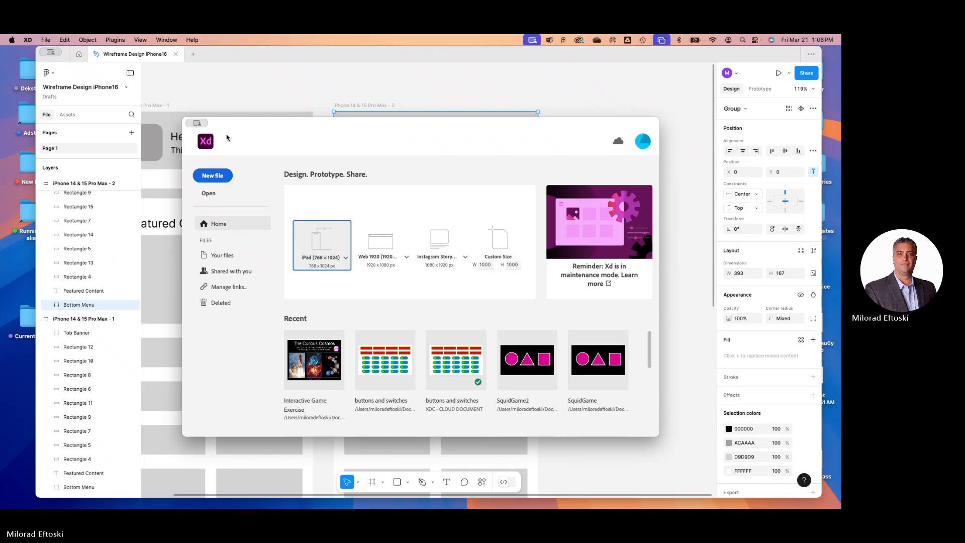
{"action": "left_click", "coordinate": [296, 87]}
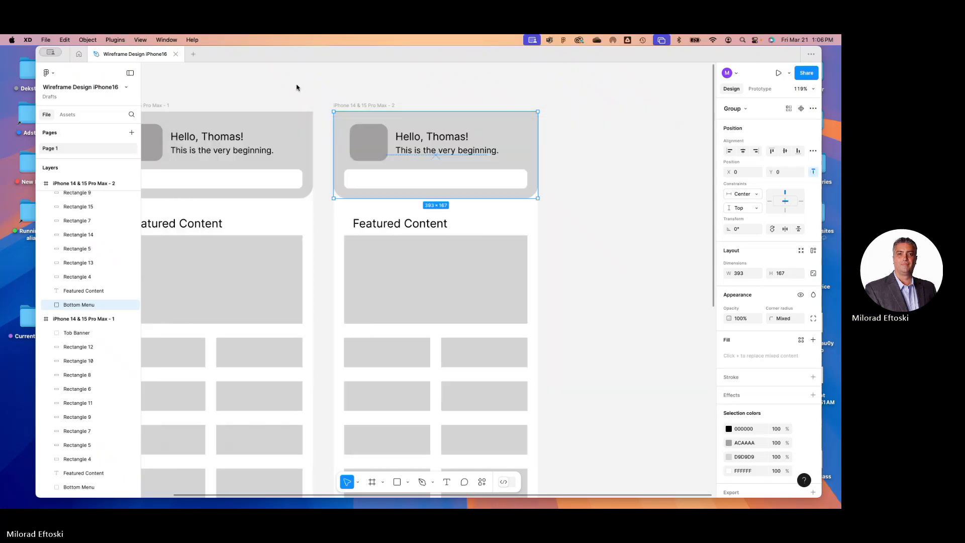
{"action": "left_click", "coordinate": [588, 136]}
{"action": "left_click", "coordinate": [517, 131]}
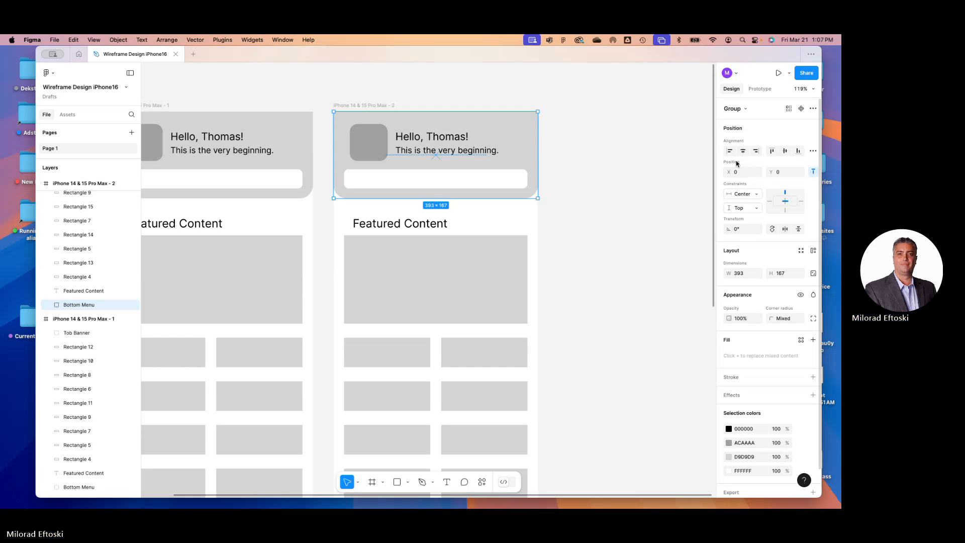
- Toggle the display of the header group's constraints to examine them, leave them shown and deselect the group
{"action": "left_click", "coordinate": [814, 172]}
{"action": "left_click", "coordinate": [813, 172]}
{"action": "left_click", "coordinate": [813, 173]}
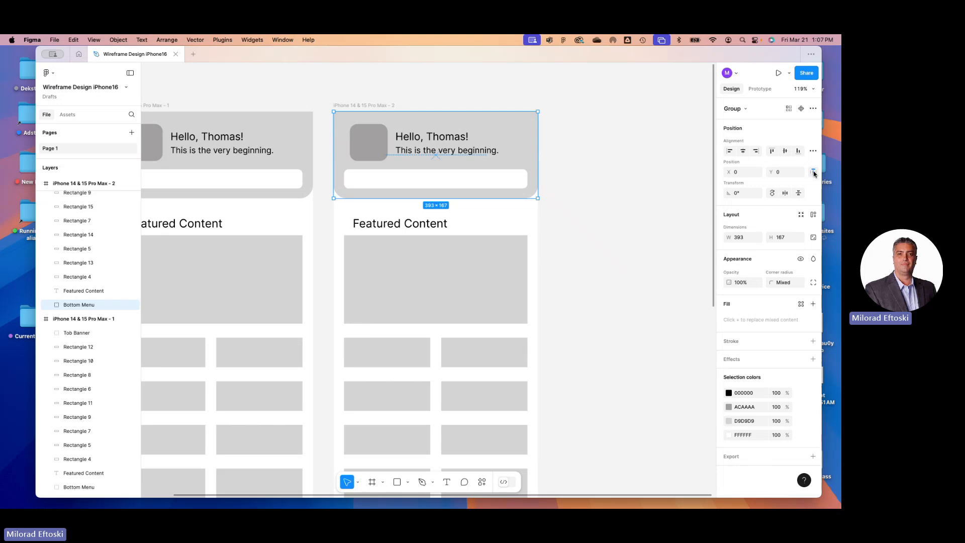
{"action": "left_click", "coordinate": [814, 172]}
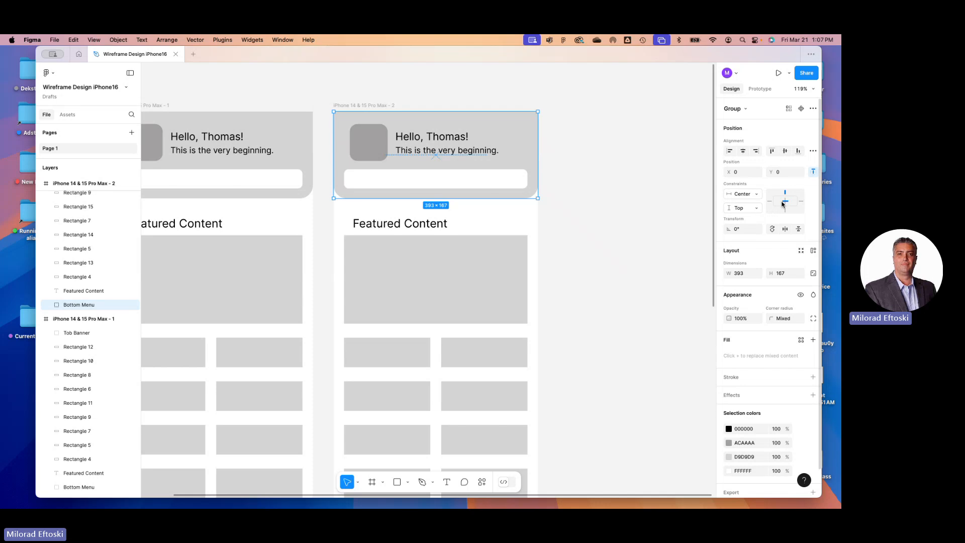
{"action": "left_click", "coordinate": [626, 201]}
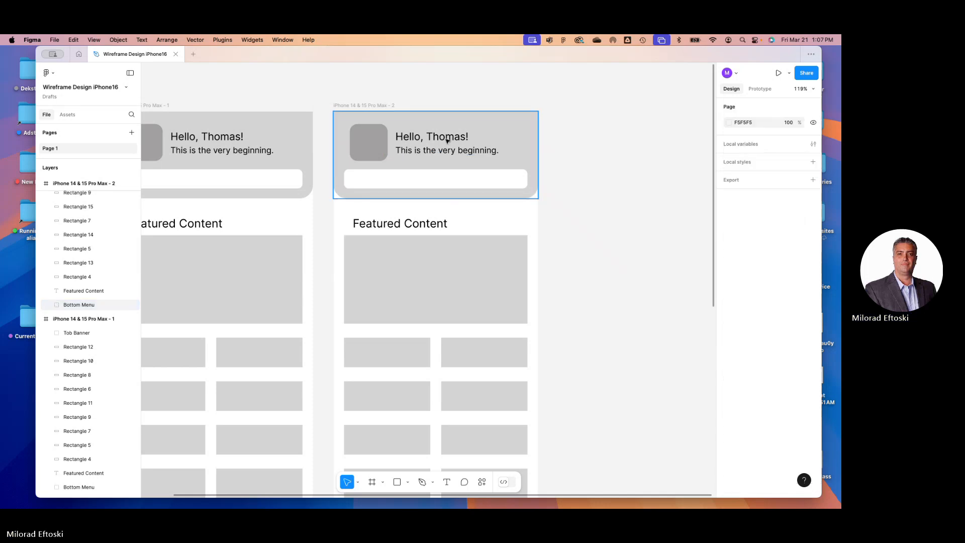
- Present the second iPhone frame, check whether its header stays in place while scrolling, and close the preview
{"action": "left_click", "coordinate": [377, 105]}
{"action": "left_click", "coordinate": [779, 73]}
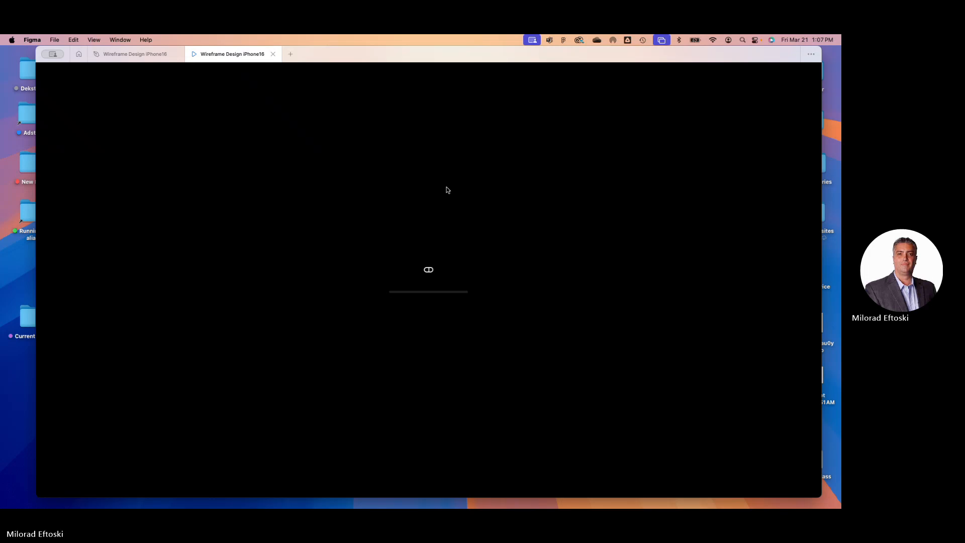
{"action": "scroll", "coordinate": [440, 220], "scroll_direction": "down", "scroll_amount": 5}
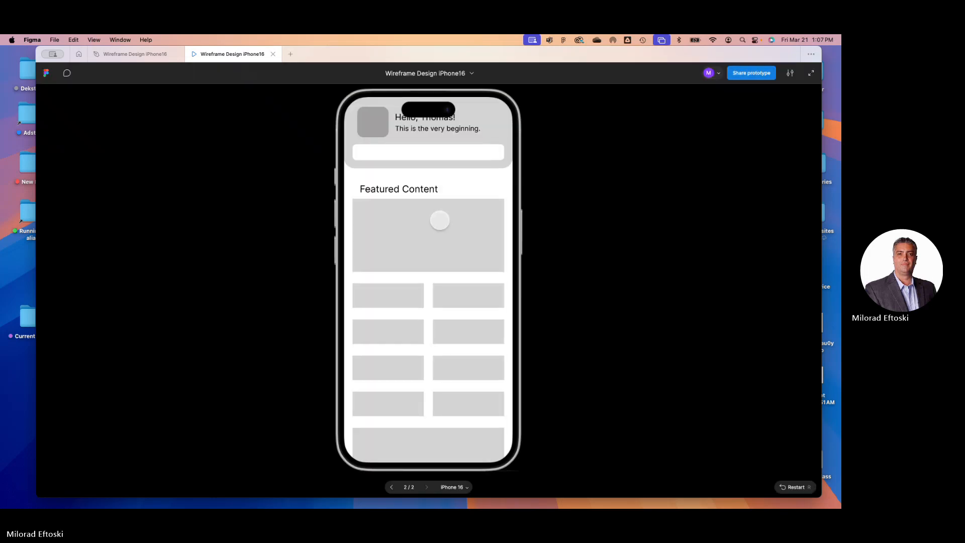
{"action": "scroll", "coordinate": [432, 237], "scroll_direction": "up", "scroll_amount": 5}
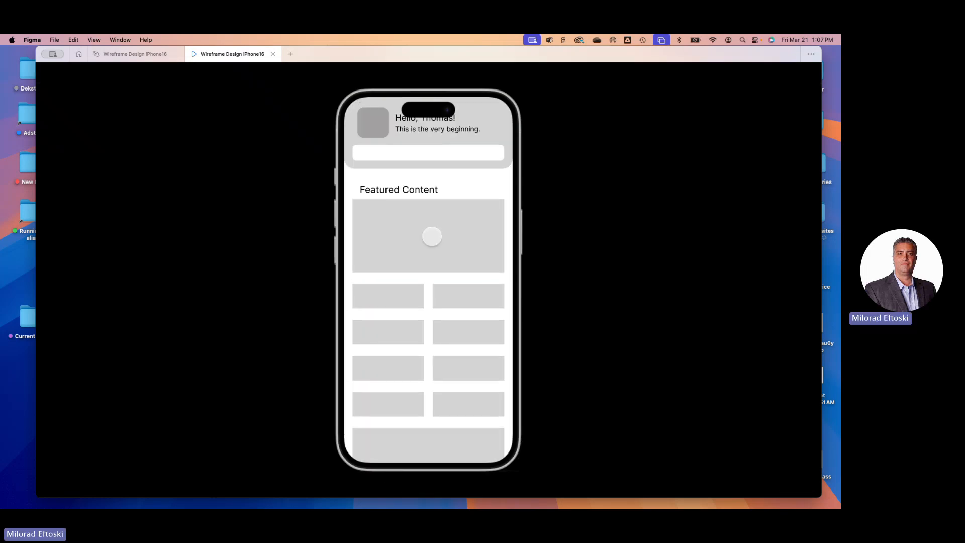
{"action": "scroll", "coordinate": [432, 236], "scroll_direction": "down", "scroll_amount": 5}
{"action": "scroll", "coordinate": [431, 236], "scroll_direction": "up", "scroll_amount": 5}
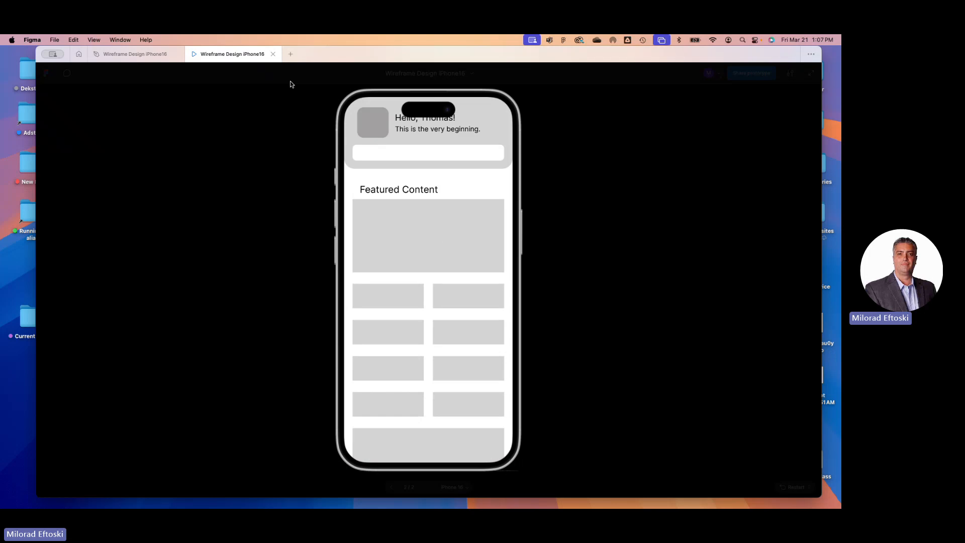
{"action": "left_click", "coordinate": [272, 54]}
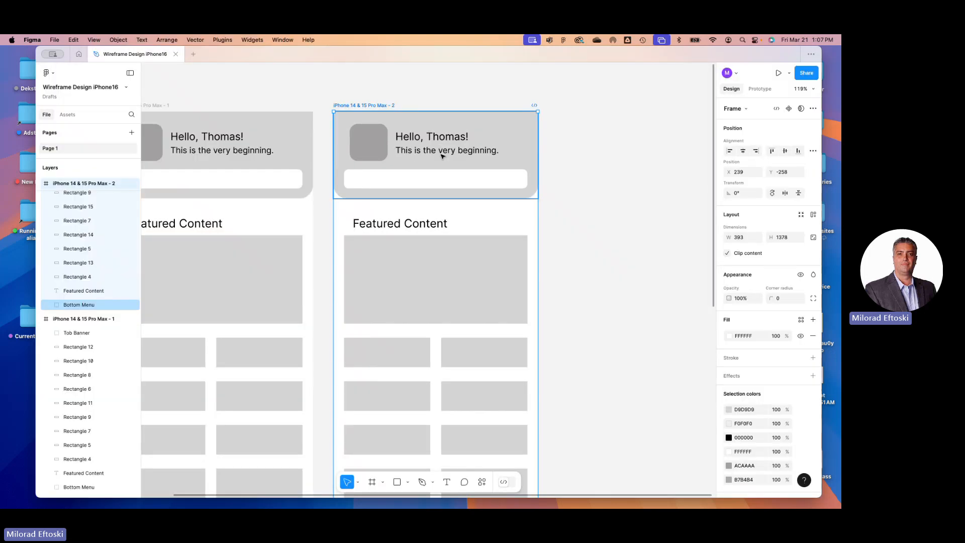
- Look through the design settings of the second frame's header group for an option that fixes its position during scrolling
{"action": "left_click", "coordinate": [525, 150]}
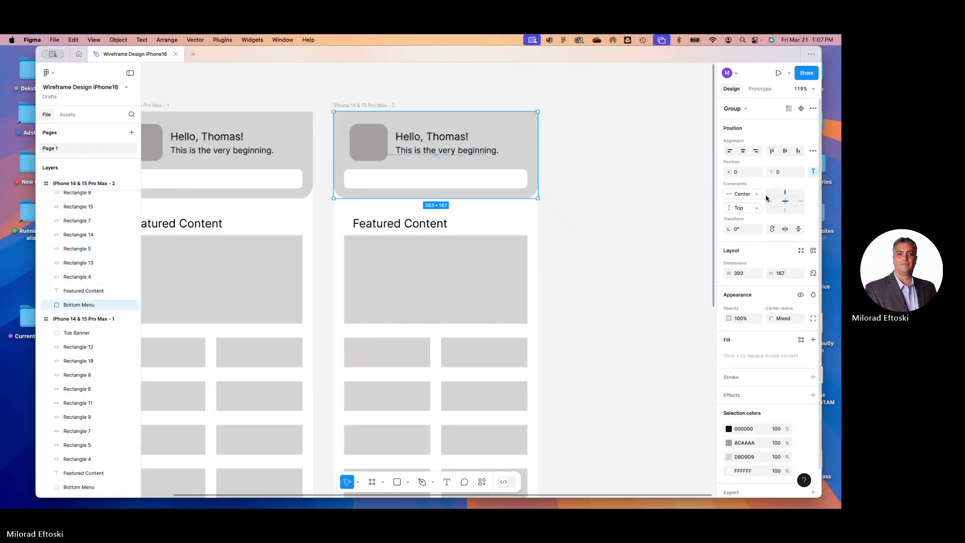
{"action": "left_click", "coordinate": [812, 151]}
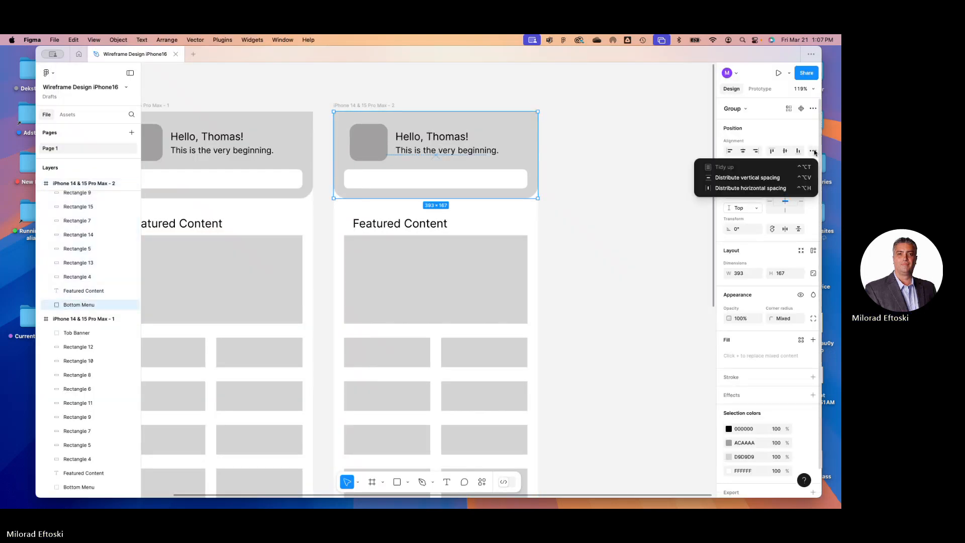
{"action": "left_click", "coordinate": [637, 161]}
{"action": "left_click", "coordinate": [514, 151]}
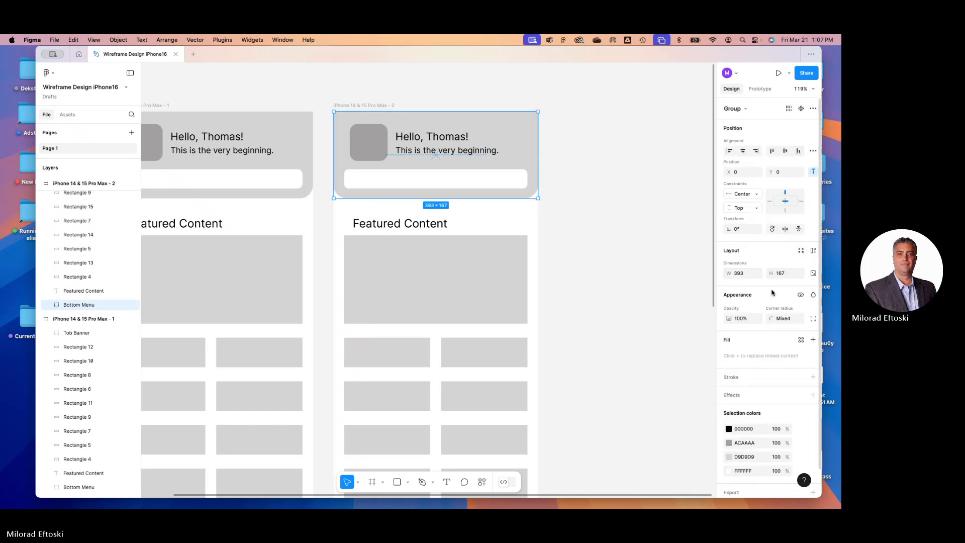
{"action": "scroll", "coordinate": [772, 291], "scroll_direction": "down", "scroll_amount": 1}
{"action": "scroll", "coordinate": [771, 291], "scroll_direction": "up", "scroll_amount": 1}
{"action": "left_click", "coordinate": [812, 109]}
{"action": "left_click", "coordinate": [812, 108]}
- Review the header group's scroll position options in the prototype settings, return to the design settings and reselect the group
{"action": "left_click", "coordinate": [760, 89]}
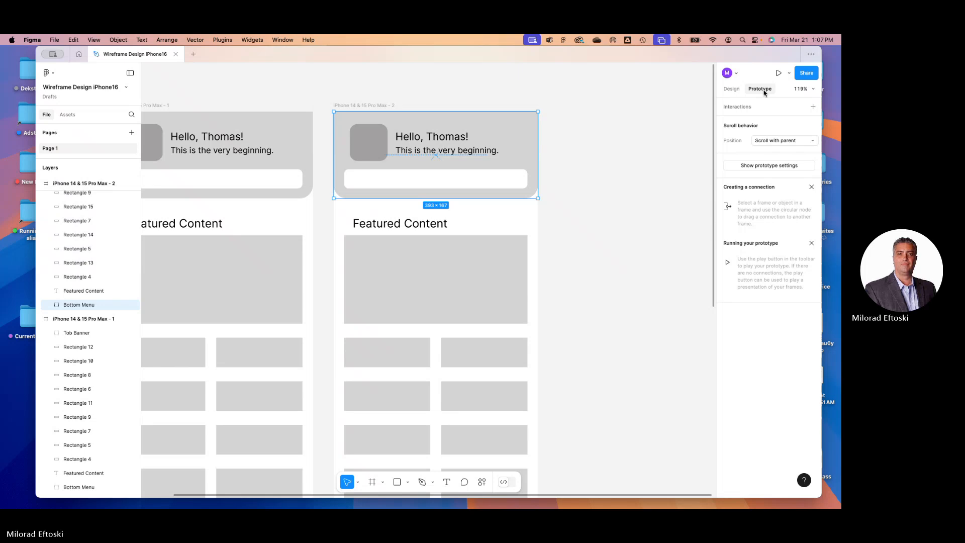
{"action": "left_click", "coordinate": [786, 141]}
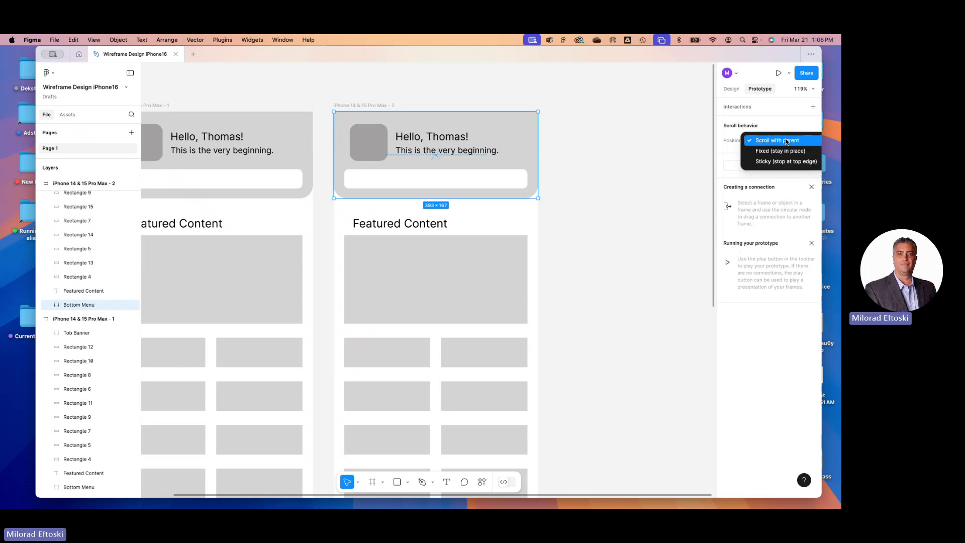
{"action": "left_click", "coordinate": [642, 135]}
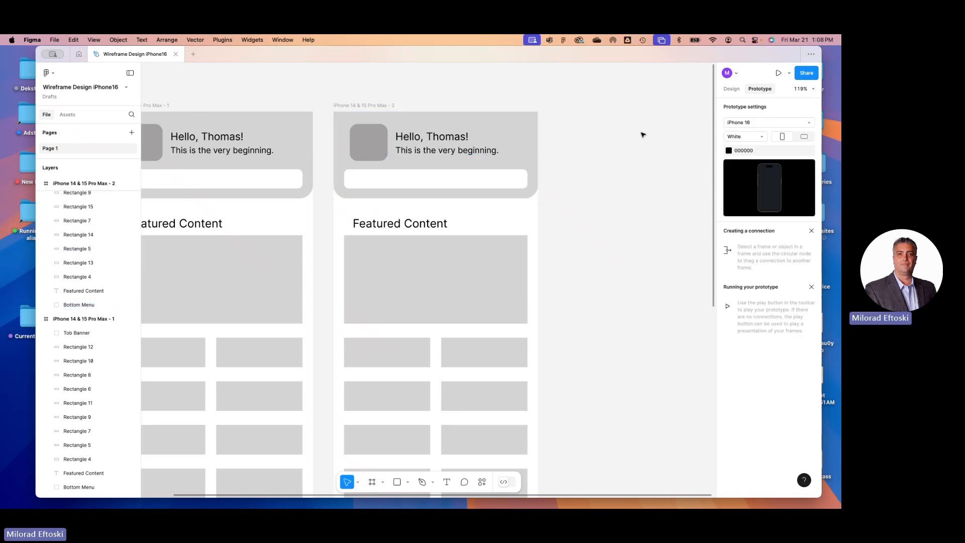
{"action": "left_click", "coordinate": [731, 88]}
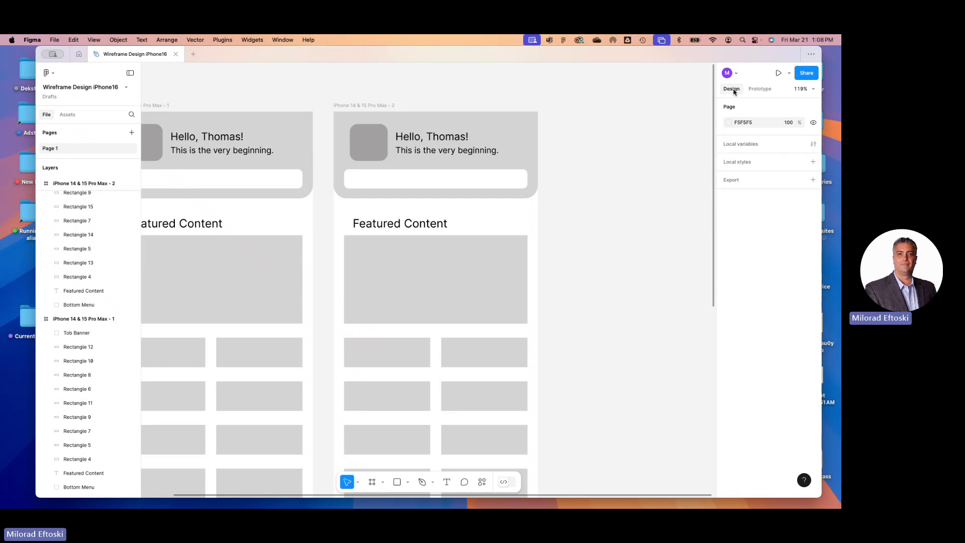
{"action": "left_click", "coordinate": [473, 124]}
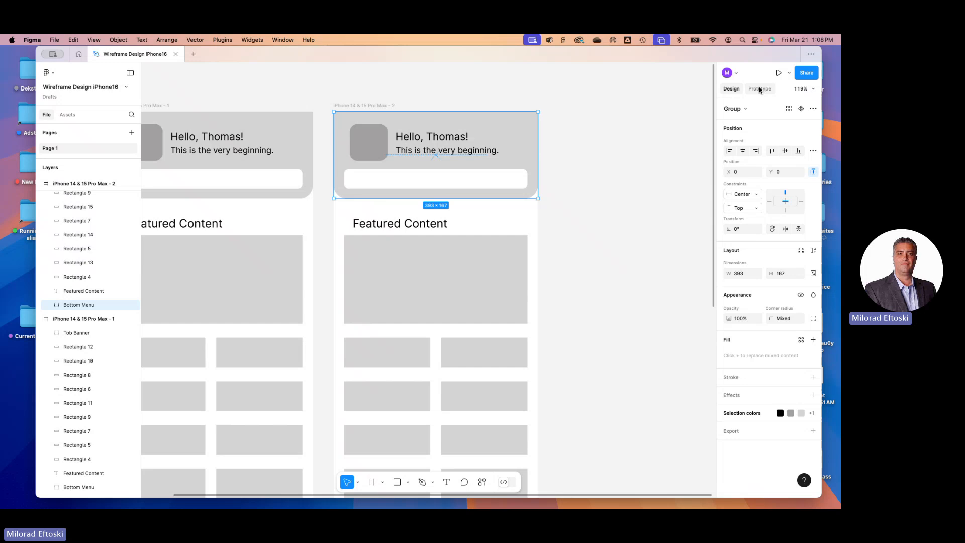
- Try Sticky as the scroll position of the second frame's header group, and set it to Fixed (stay in place)
{"action": "left_click", "coordinate": [764, 90]}
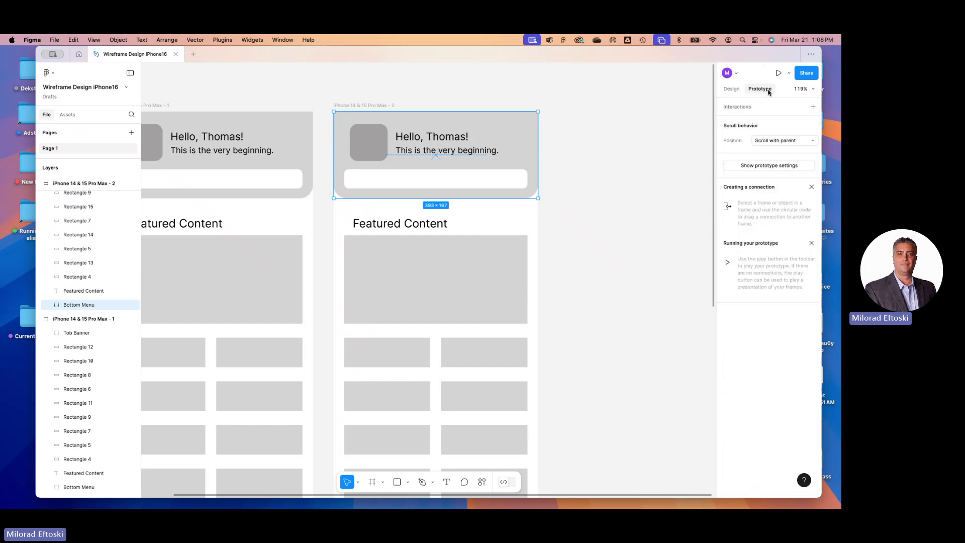
{"action": "left_click", "coordinate": [606, 148]}
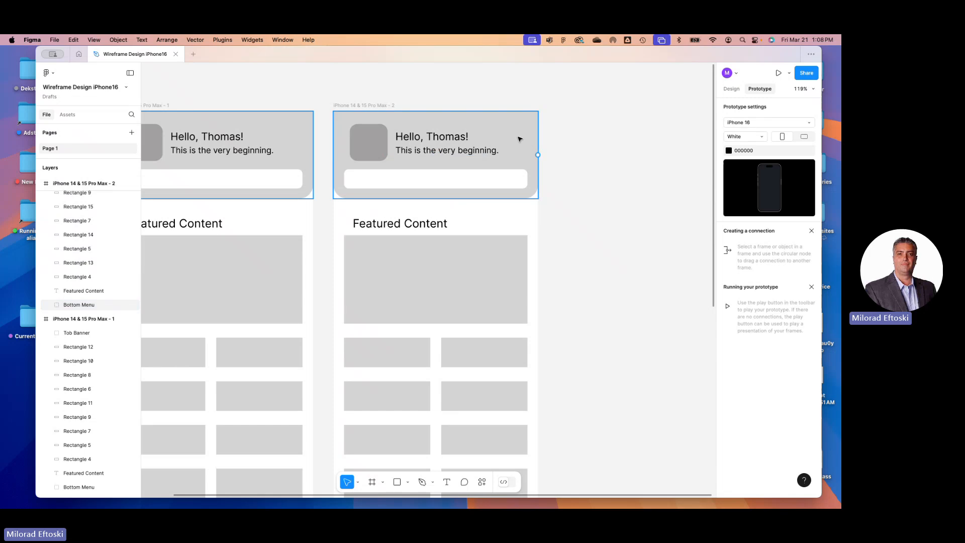
{"action": "left_click", "coordinate": [473, 133]}
{"action": "left_click_drag", "start_coordinate": [490, 140], "coordinate": [511, 150]}
{"action": "key", "text": "super+z"}
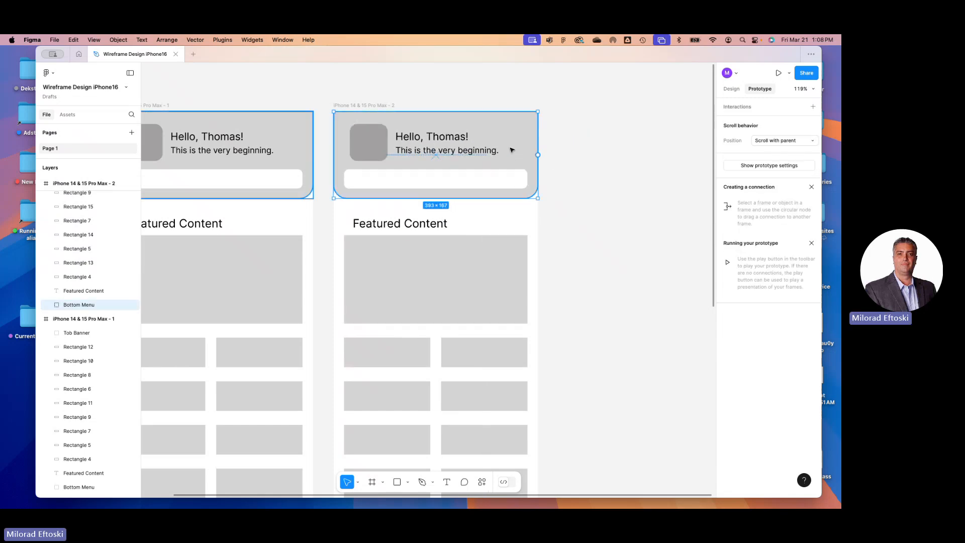
{"action": "left_click", "coordinate": [781, 142]}
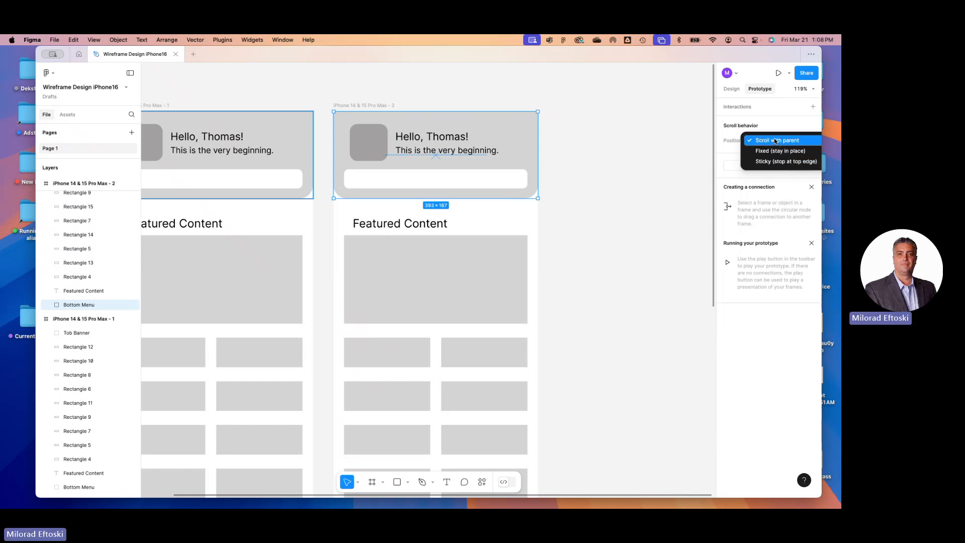
{"action": "left_click", "coordinate": [780, 165]}
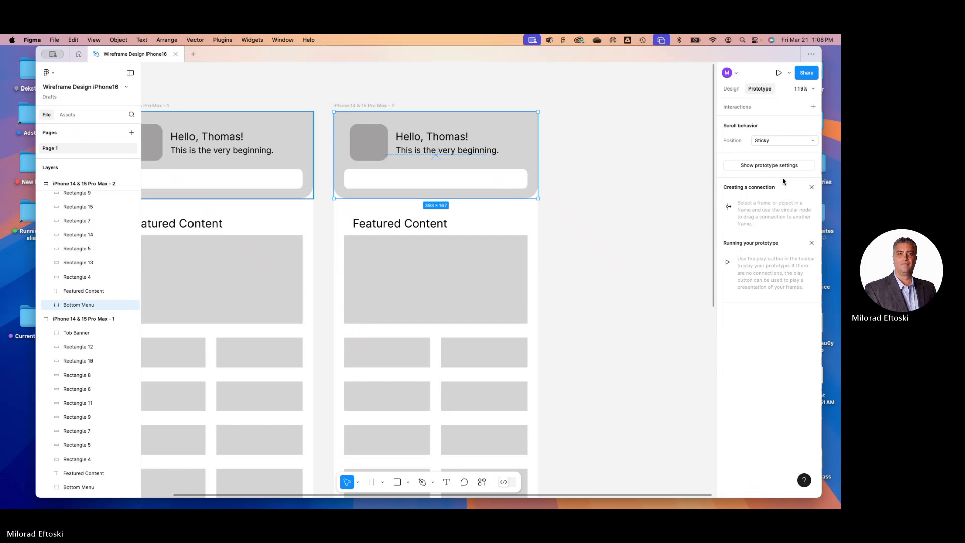
{"action": "left_click", "coordinate": [778, 141]}
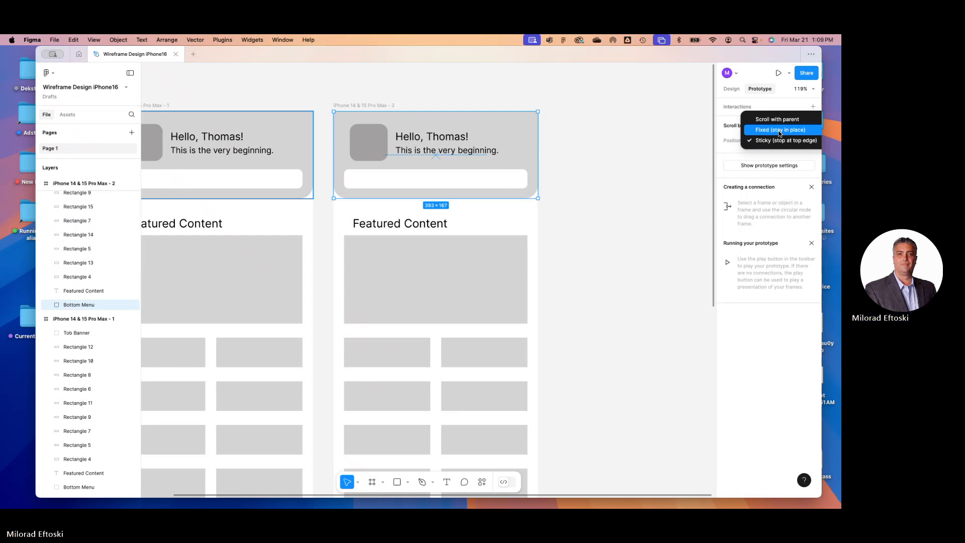
{"action": "left_click", "coordinate": [780, 132]}
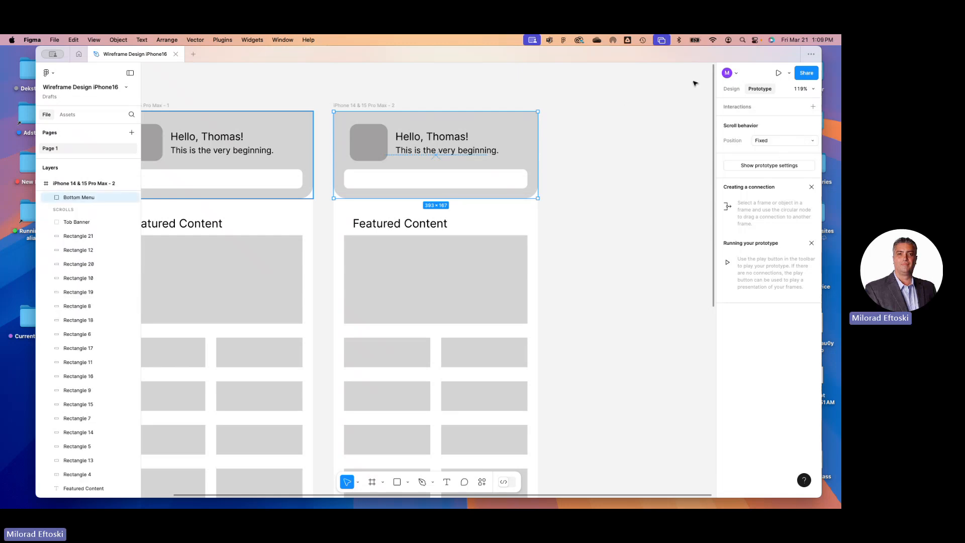
- Present the second iPhone frame, scroll through it repeatedly to check the header's behaviour, and close the preview
{"action": "left_click", "coordinate": [779, 73]}
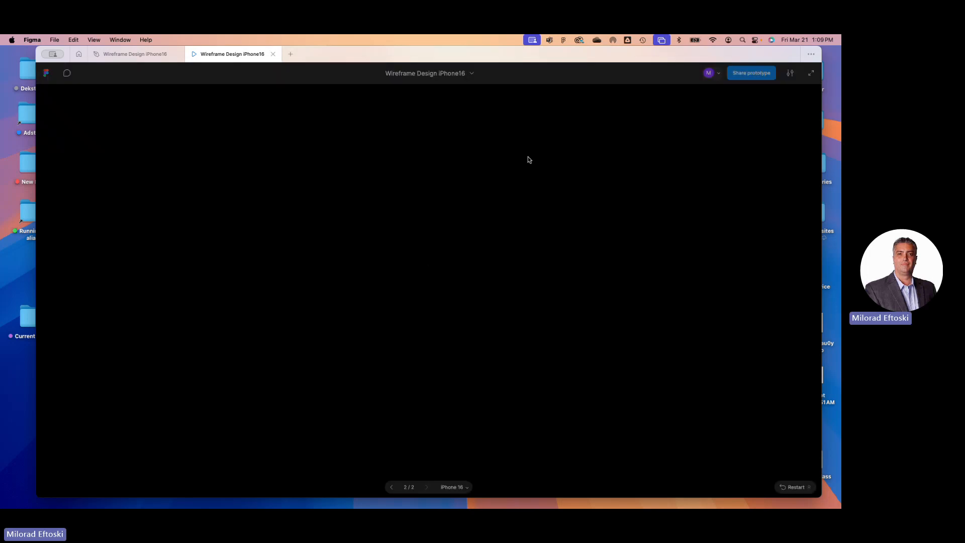
{"action": "scroll", "coordinate": [464, 227], "scroll_direction": "down", "scroll_amount": 2}
{"action": "scroll", "coordinate": [463, 226], "scroll_direction": "down", "scroll_amount": 5}
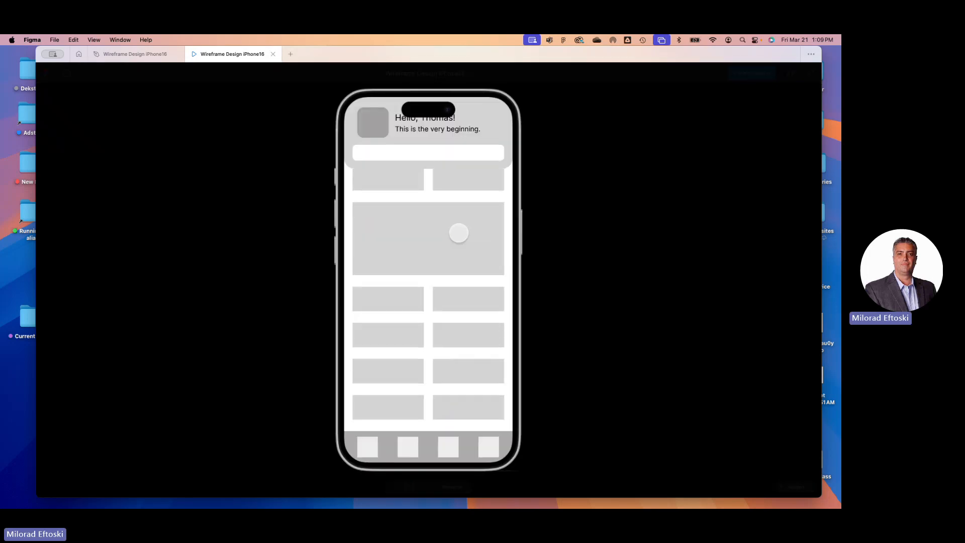
{"action": "scroll", "coordinate": [458, 233], "scroll_direction": "up", "scroll_amount": 5}
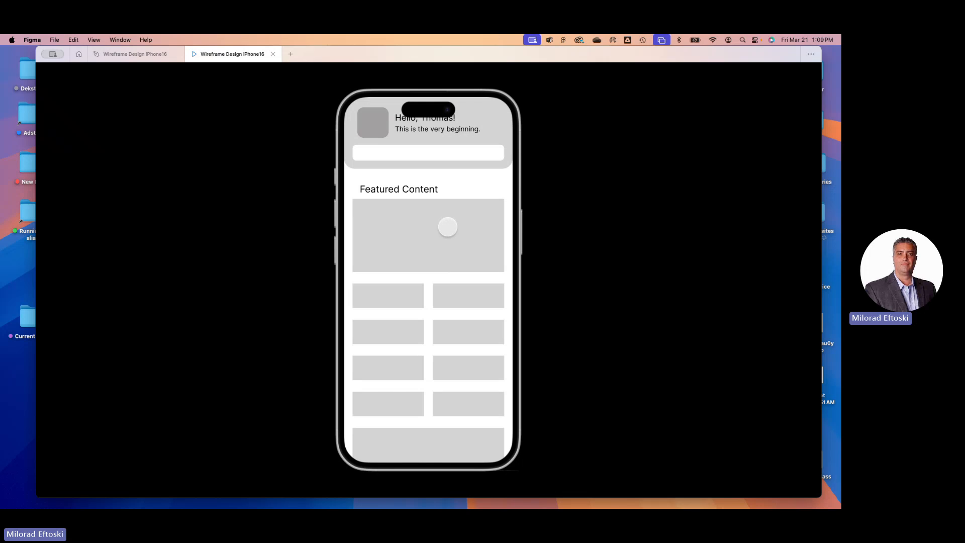
{"action": "scroll", "coordinate": [445, 271], "scroll_direction": "down", "scroll_amount": 5}
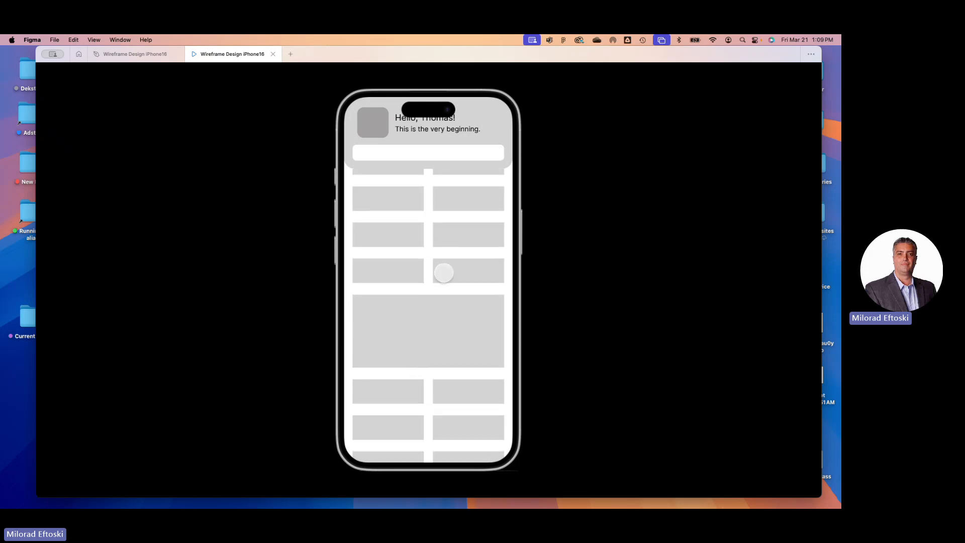
{"action": "scroll", "coordinate": [441, 271], "scroll_direction": "up", "scroll_amount": 5}
{"action": "scroll", "coordinate": [440, 271], "scroll_direction": "down", "scroll_amount": 5}
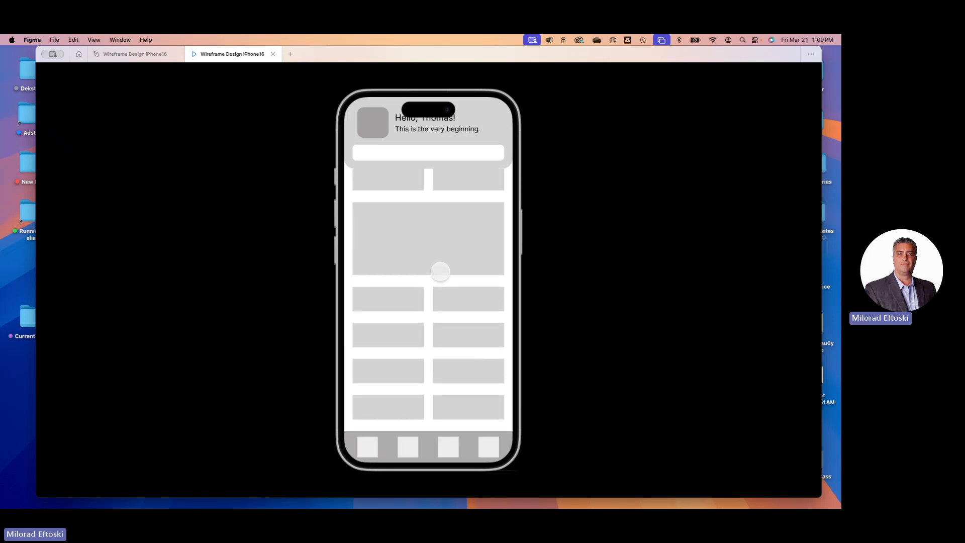
{"action": "scroll", "coordinate": [440, 271], "scroll_direction": "up", "scroll_amount": 5}
{"action": "scroll", "coordinate": [439, 272], "scroll_direction": "down", "scroll_amount": 5}
{"action": "scroll", "coordinate": [438, 272], "scroll_direction": "up", "scroll_amount": 5}
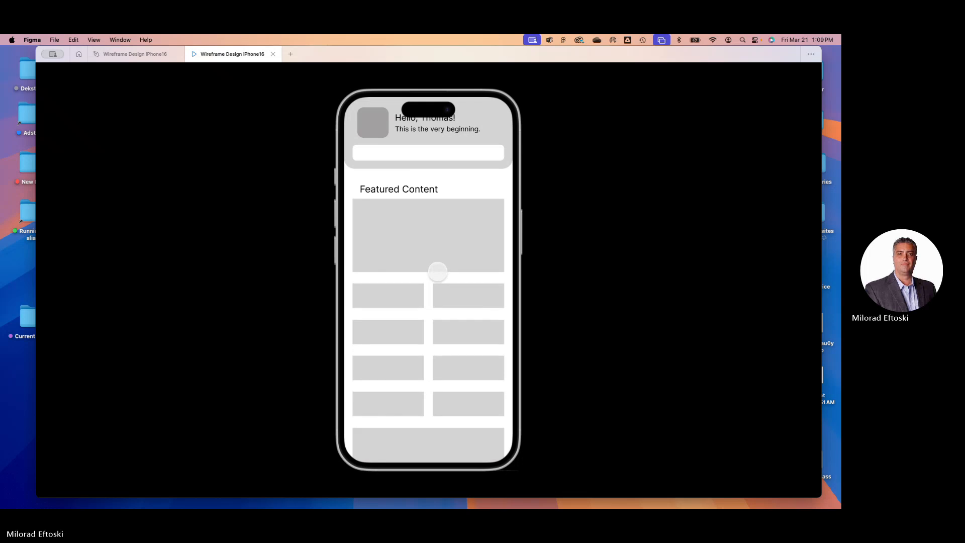
{"action": "scroll", "coordinate": [438, 272], "scroll_direction": "down", "scroll_amount": 5}
{"action": "scroll", "coordinate": [438, 271], "scroll_direction": "up", "scroll_amount": 5}
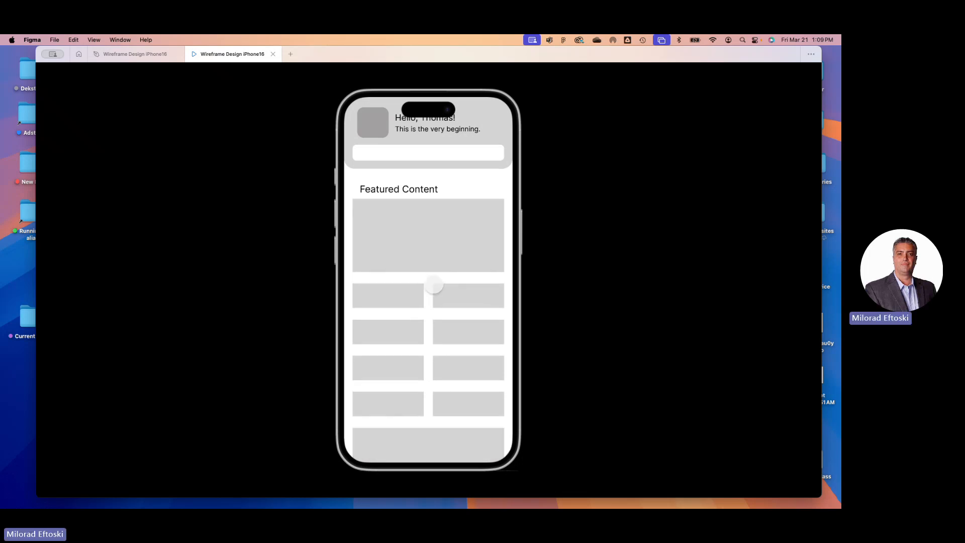
{"action": "scroll", "coordinate": [459, 241], "scroll_direction": "down", "scroll_amount": 3}
{"action": "scroll", "coordinate": [459, 245], "scroll_direction": "up", "scroll_amount": 3}
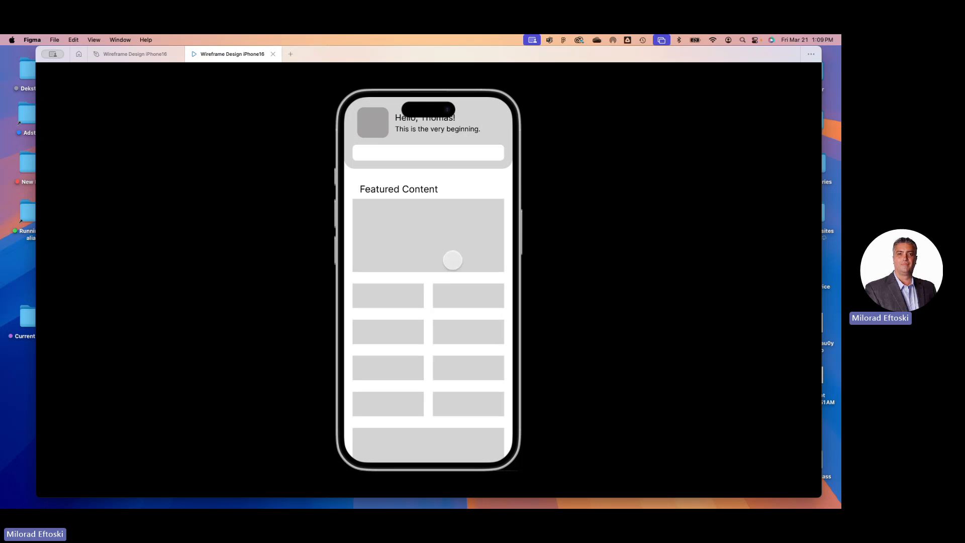
{"action": "scroll", "coordinate": [442, 256], "scroll_direction": "down", "scroll_amount": 3}
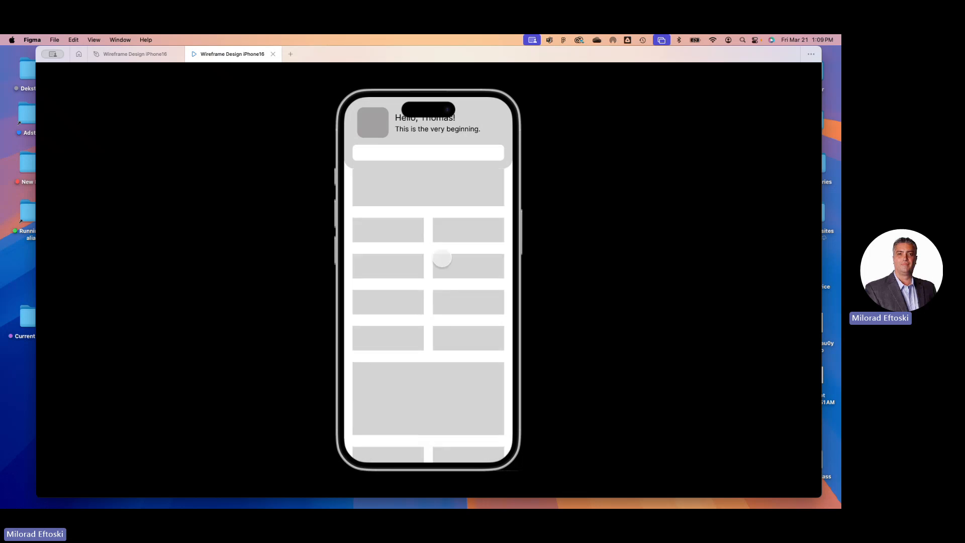
{"action": "scroll", "coordinate": [443, 258], "scroll_direction": "up", "scroll_amount": 3}
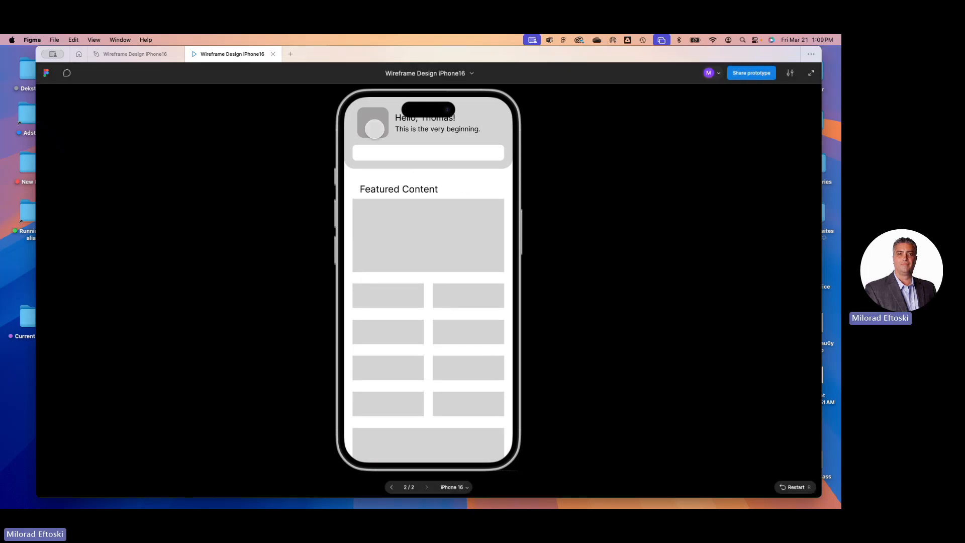
{"action": "left_click", "coordinate": [273, 54]}
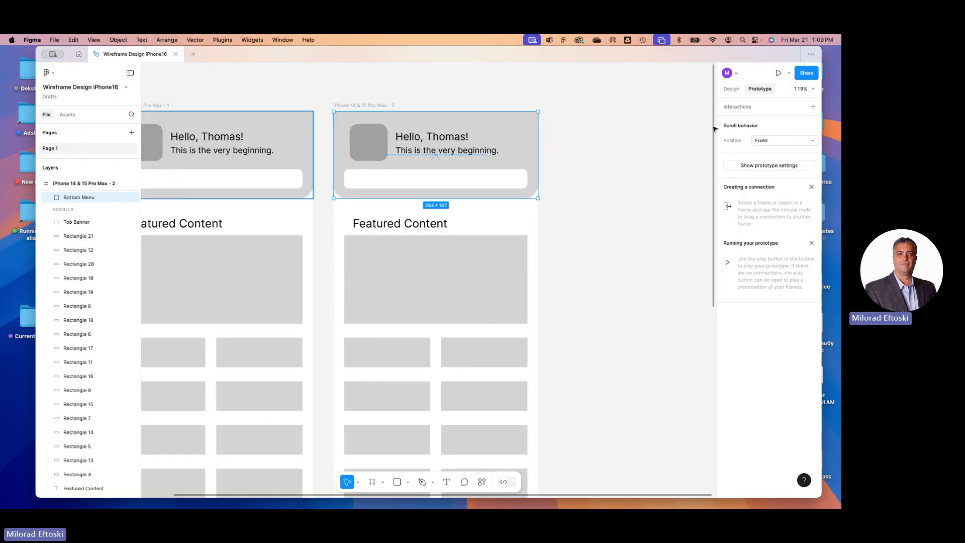
- Review the design settings of the second frame's header group and return to its prototype settings
{"action": "left_click", "coordinate": [731, 89]}
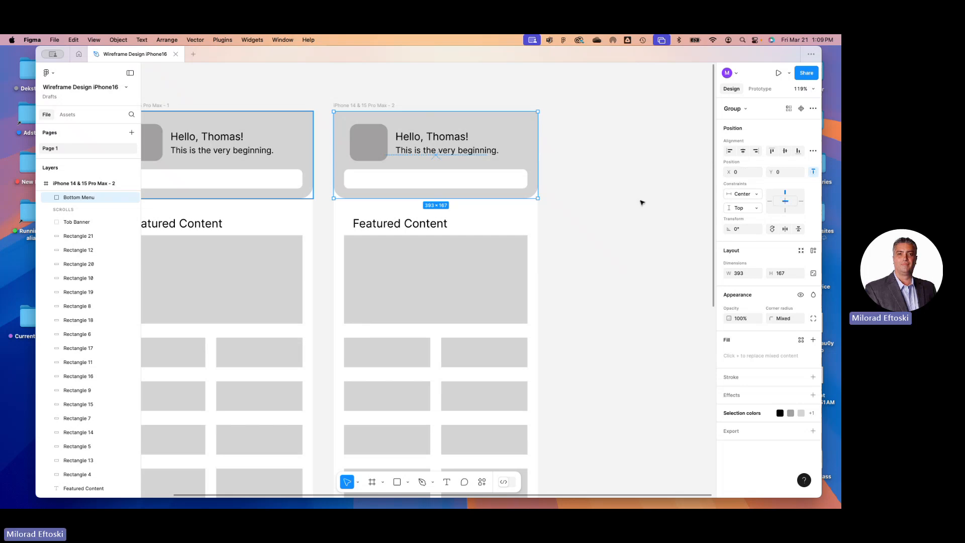
{"action": "left_click", "coordinate": [380, 97]}
{"action": "left_click", "coordinate": [422, 129]}
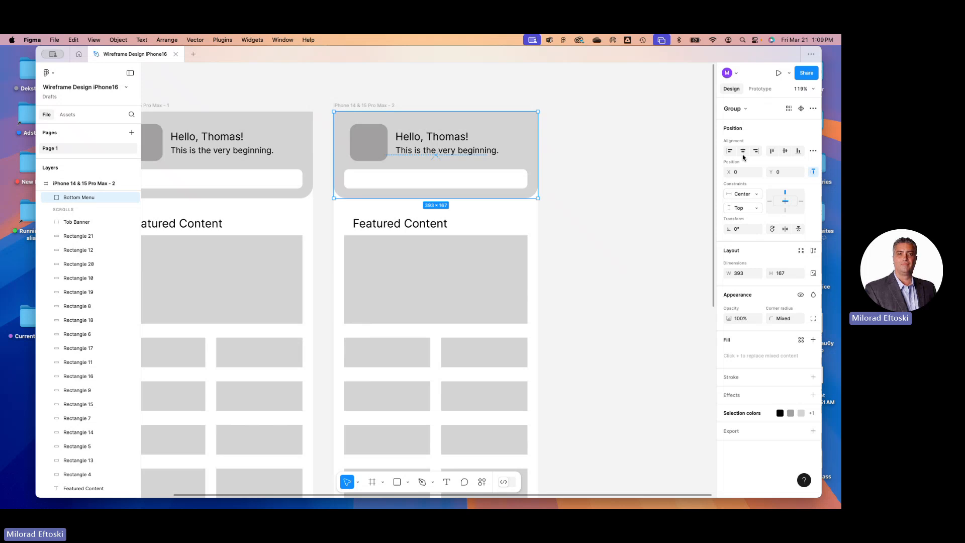
{"action": "left_click", "coordinate": [760, 89]}
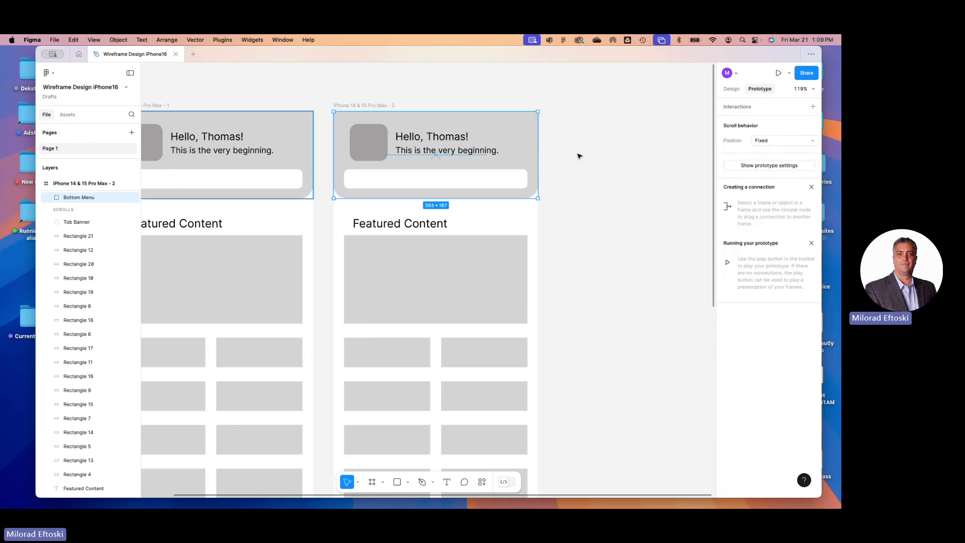
- Examine the scroll position options of the second frame's bottom menu group without choosing one, and deselect it
{"action": "left_click", "coordinate": [587, 256]}
{"action": "key", "text": "super+minus"}
{"action": "key", "text": "super+minus"}
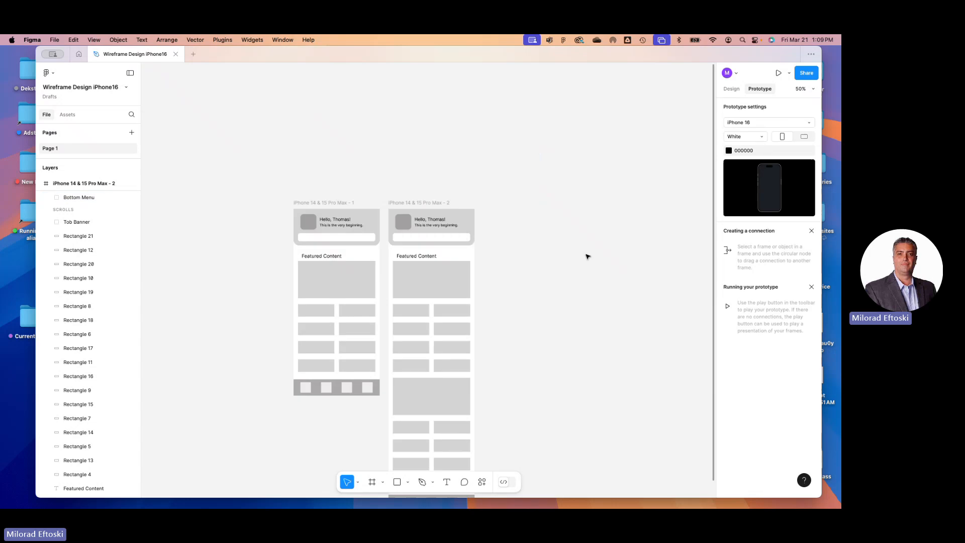
{"action": "left_click_drag", "start_coordinate": [573, 326], "coordinate": [578, 217]}
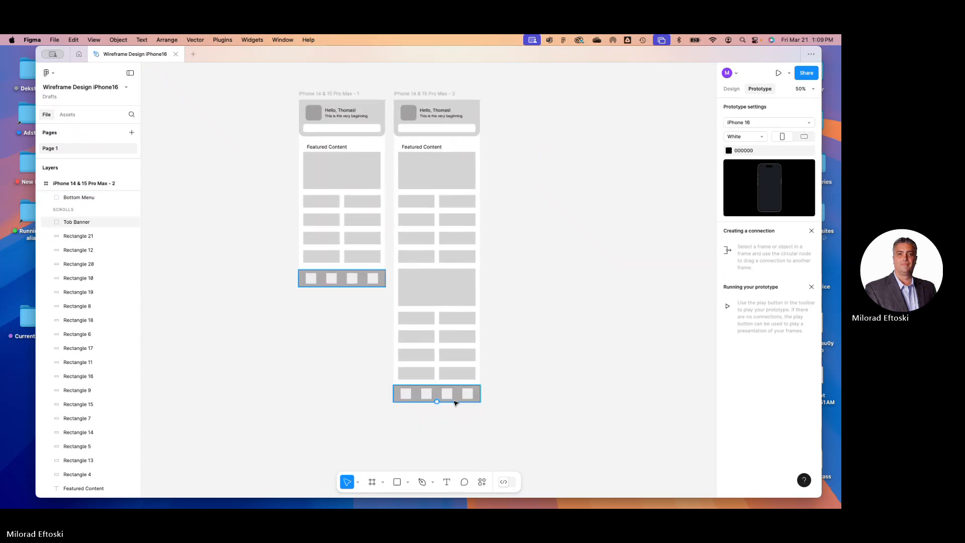
{"action": "left_click", "coordinate": [456, 400]}
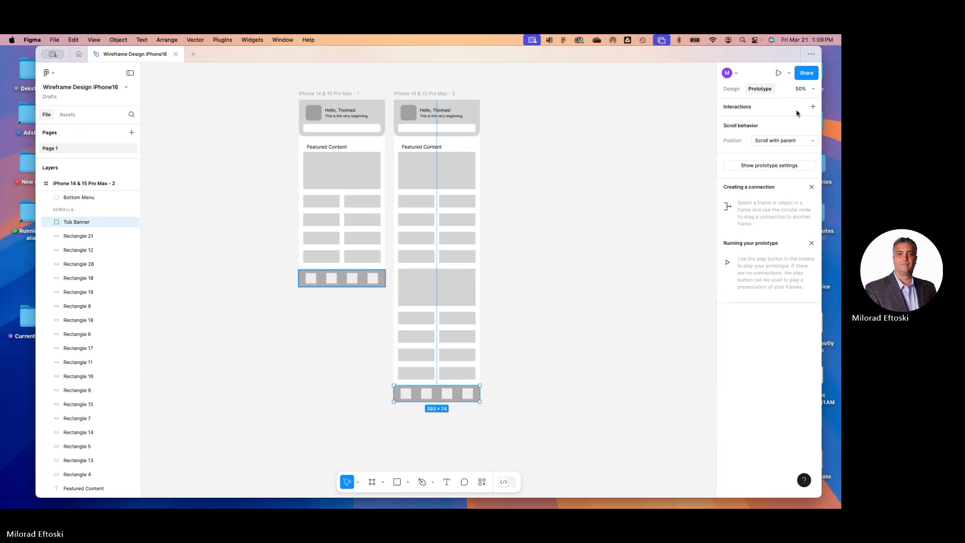
{"action": "left_click", "coordinate": [783, 141]}
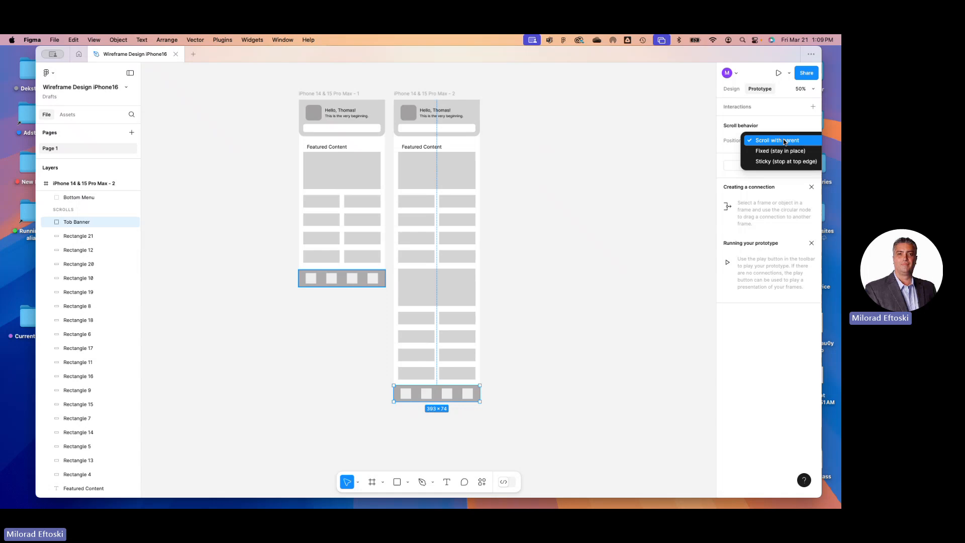
{"action": "left_click", "coordinate": [657, 159]}
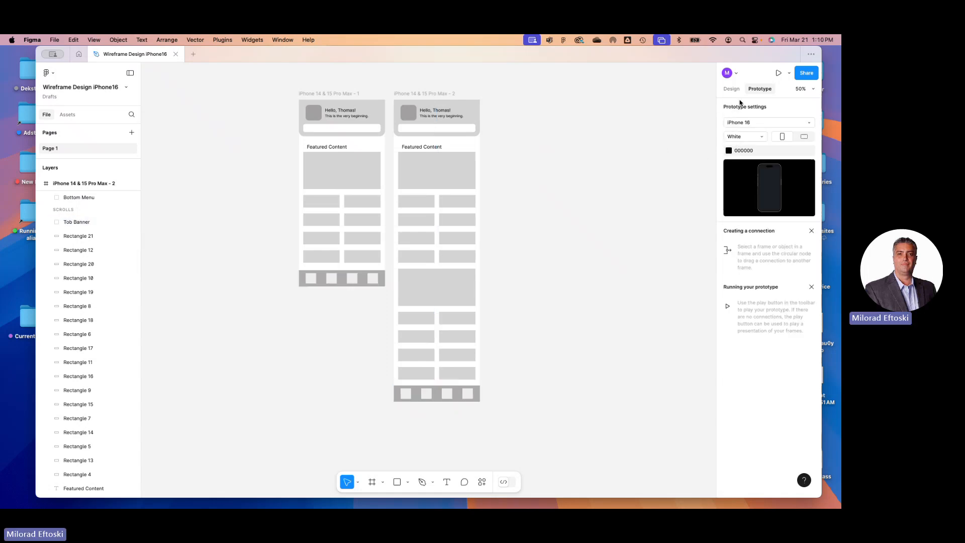
- Move the second frame's bottom menu group up over the lower large rectangle, level with the first frame's bottom menu
{"action": "left_click", "coordinate": [471, 392]}
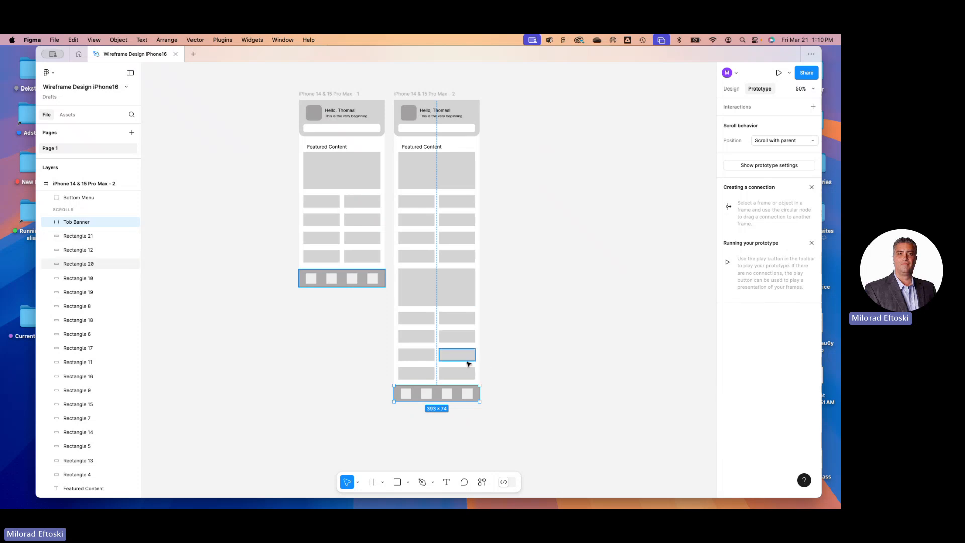
{"action": "left_click_drag", "start_coordinate": [467, 390], "coordinate": [457, 284]}
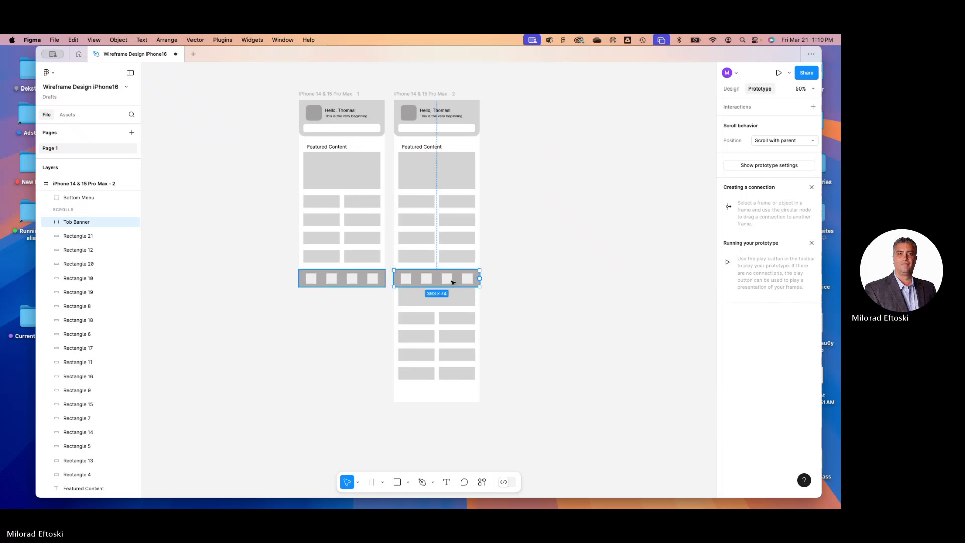
{"action": "scroll", "coordinate": [385, 287], "scroll_direction": "up", "scroll_amount": 5}
{"action": "scroll", "coordinate": [400, 371], "scroll_direction": "up", "scroll_amount": 8}
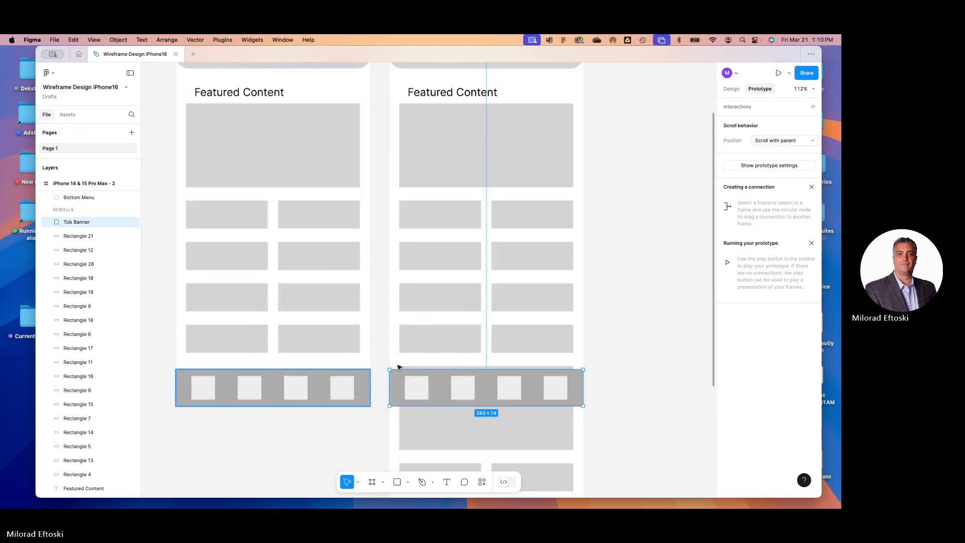
{"action": "left_click_drag", "start_coordinate": [407, 362], "coordinate": [408, 367]}
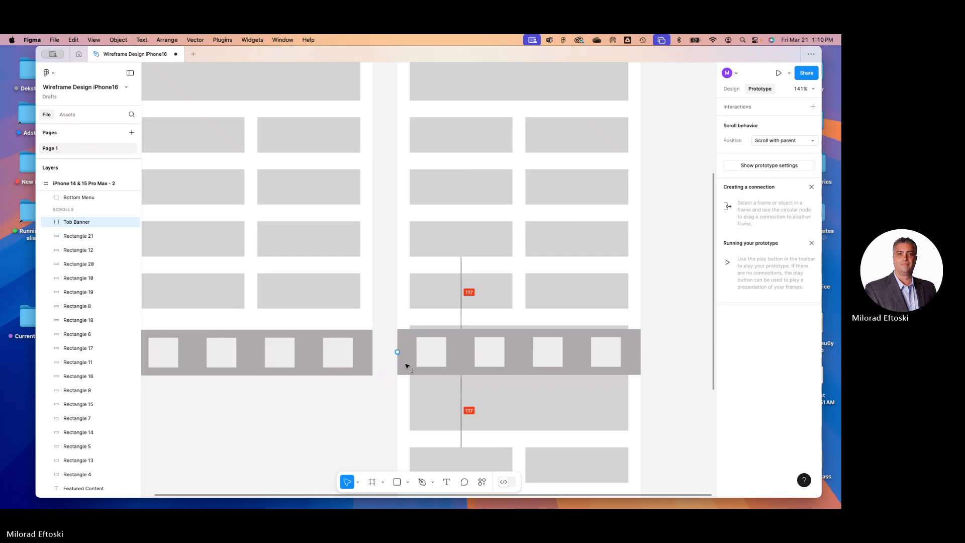
{"action": "left_click", "coordinate": [378, 398]}
{"action": "scroll", "coordinate": [385, 392], "scroll_direction": "down", "scroll_amount": 2}
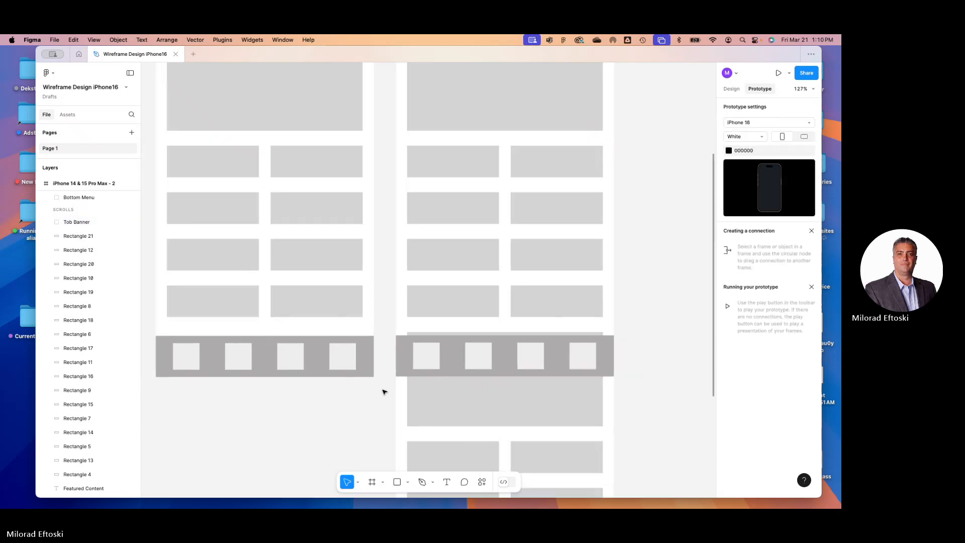
{"action": "scroll", "coordinate": [385, 392], "scroll_direction": "down", "scroll_amount": 5}
- Set the scroll position of the second frame's bottom menu group to Fixed (stay in place)
{"action": "left_click", "coordinate": [415, 376]}
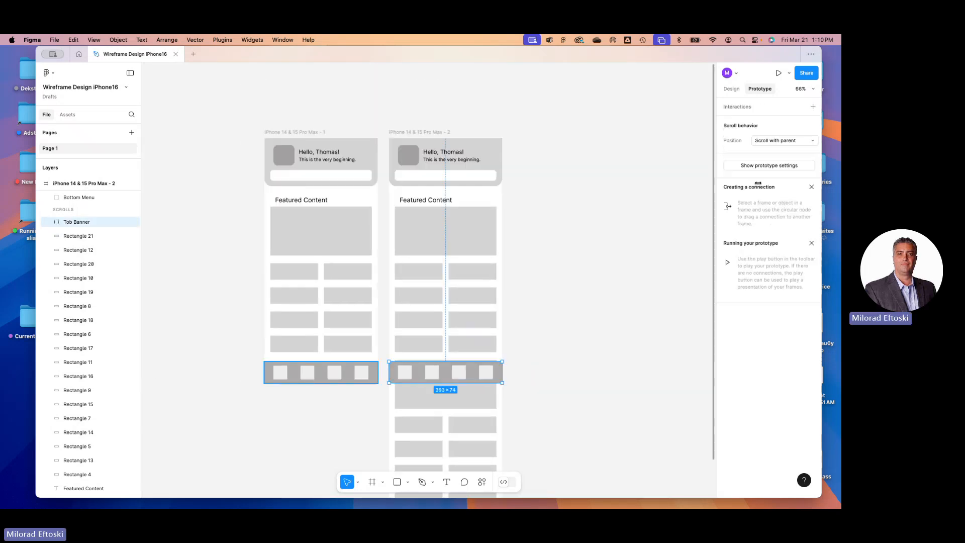
{"action": "left_click", "coordinate": [795, 140]}
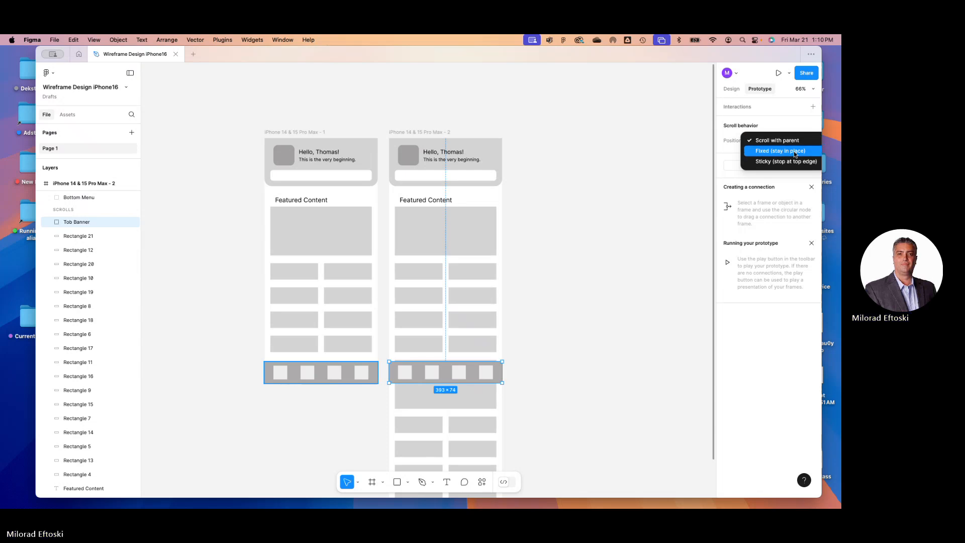
{"action": "left_click", "coordinate": [780, 151]}
- Preview the second frame as a prototype, scroll it up and down to check the fixed header and bottom menu, and close the preview
{"action": "left_click", "coordinate": [470, 168]}
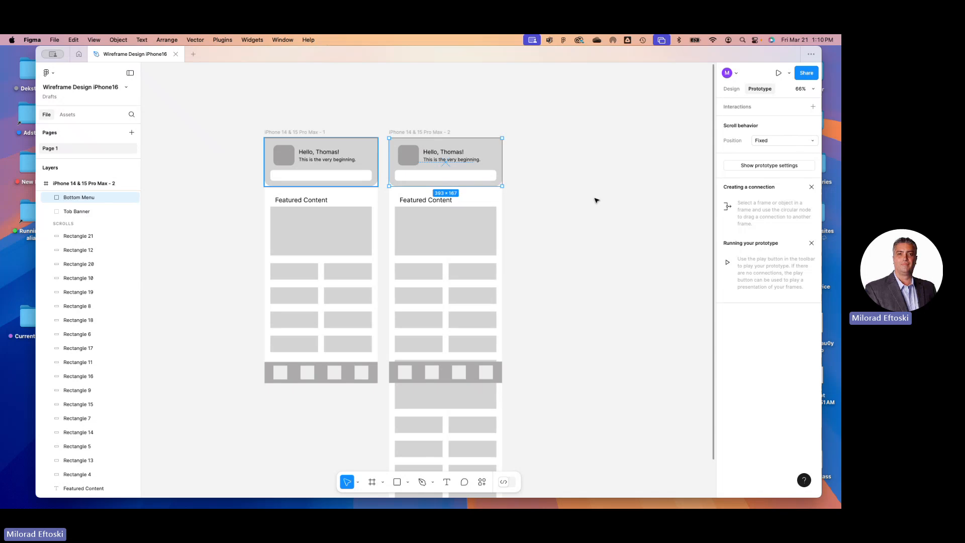
{"action": "left_click", "coordinate": [416, 132]}
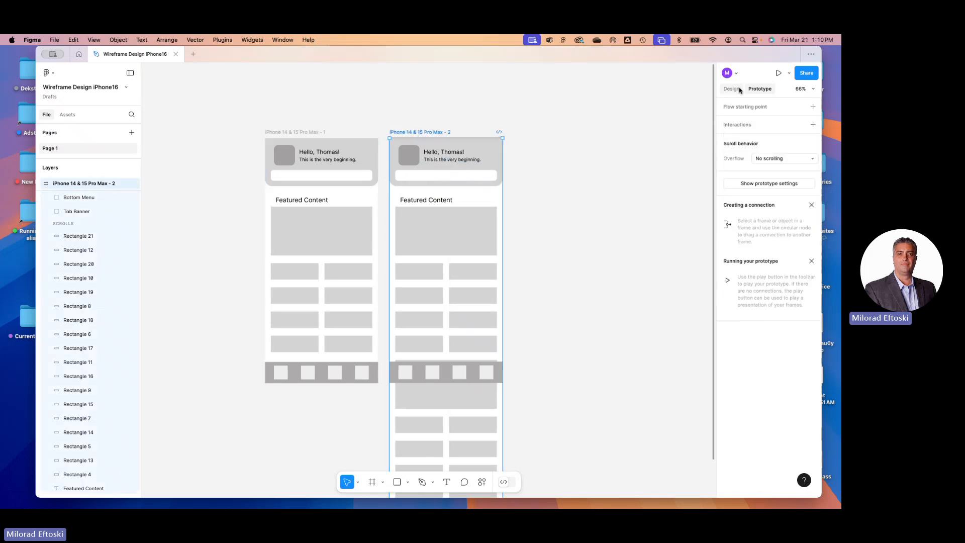
{"action": "left_click", "coordinate": [778, 73]}
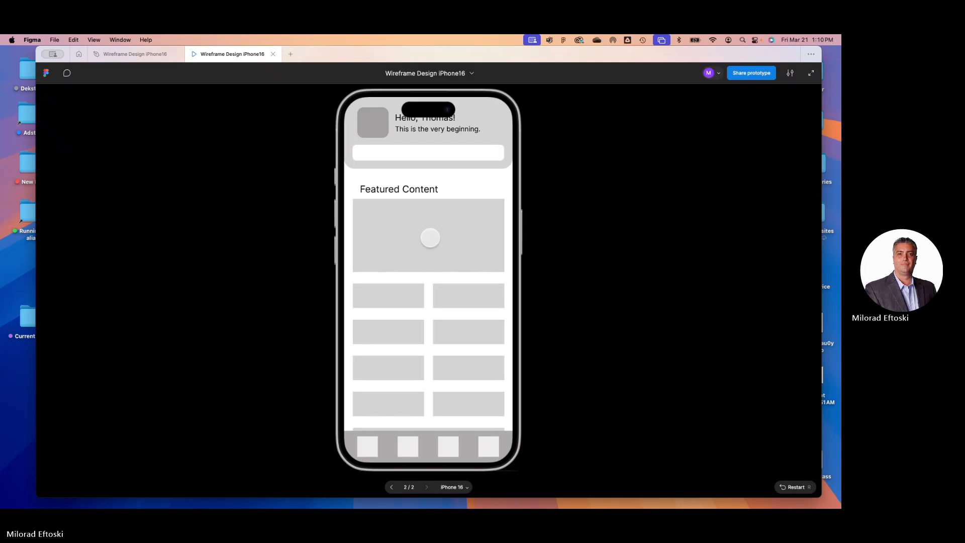
{"action": "scroll", "coordinate": [427, 256], "scroll_direction": "down", "scroll_amount": 5}
{"action": "scroll", "coordinate": [426, 259], "scroll_direction": "up", "scroll_amount": 3}
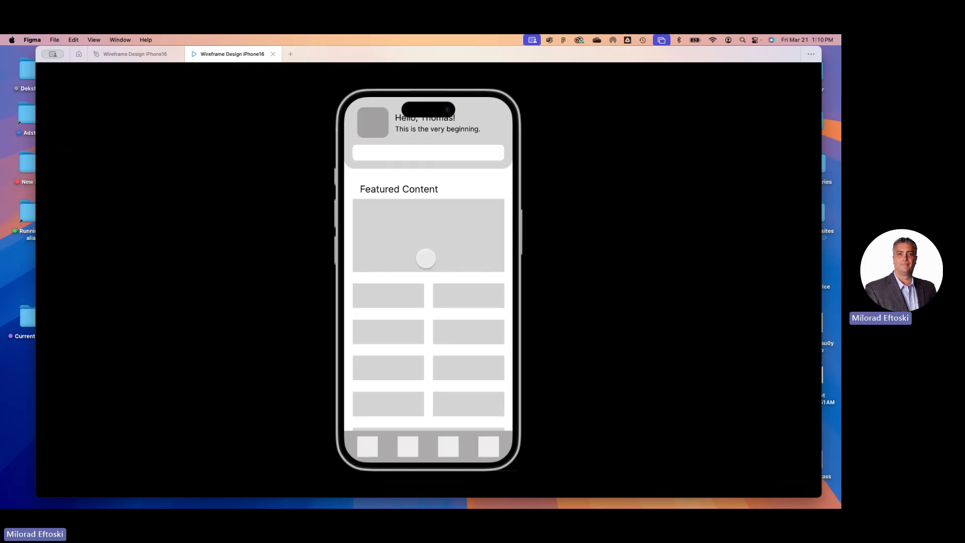
{"action": "scroll", "coordinate": [426, 257], "scroll_direction": "down", "scroll_amount": 3}
{"action": "scroll", "coordinate": [424, 257], "scroll_direction": "up", "scroll_amount": 3}
{"action": "scroll", "coordinate": [416, 291], "scroll_direction": "down", "scroll_amount": 3}
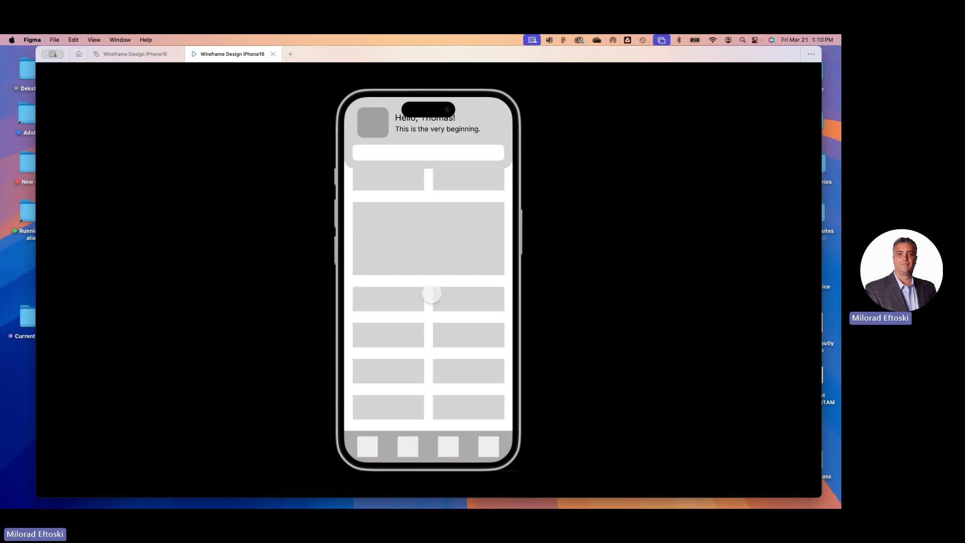
{"action": "scroll", "coordinate": [429, 296], "scroll_direction": "up", "scroll_amount": 3}
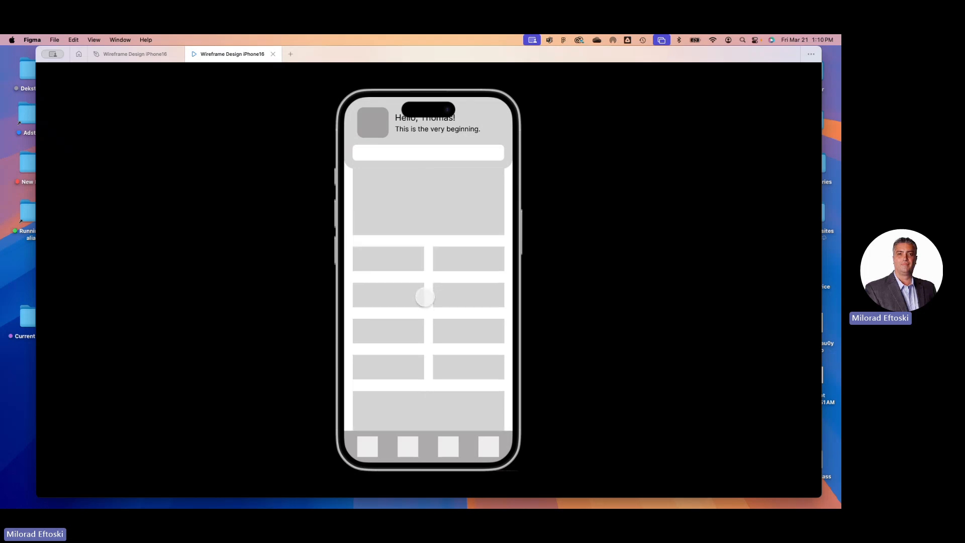
{"action": "scroll", "coordinate": [423, 297], "scroll_direction": "down", "scroll_amount": 5}
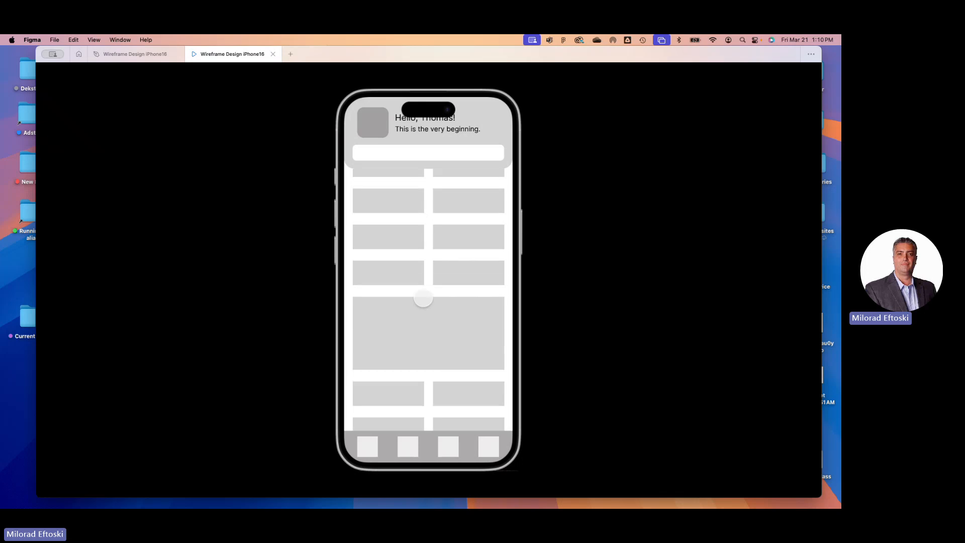
{"action": "scroll", "coordinate": [419, 297], "scroll_direction": "up", "scroll_amount": 2}
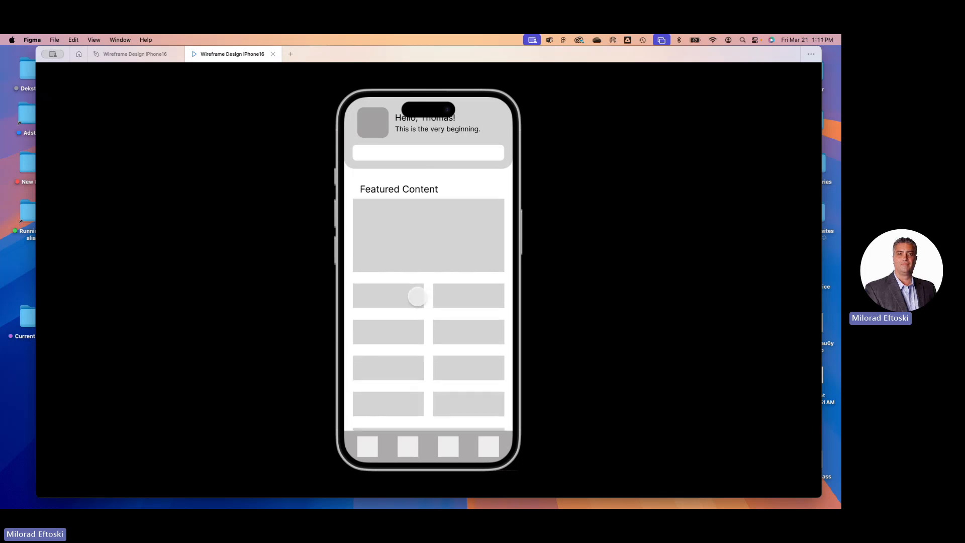
{"action": "scroll", "coordinate": [417, 296], "scroll_direction": "down", "scroll_amount": 2}
{"action": "scroll", "coordinate": [416, 297], "scroll_direction": "up", "scroll_amount": 2}
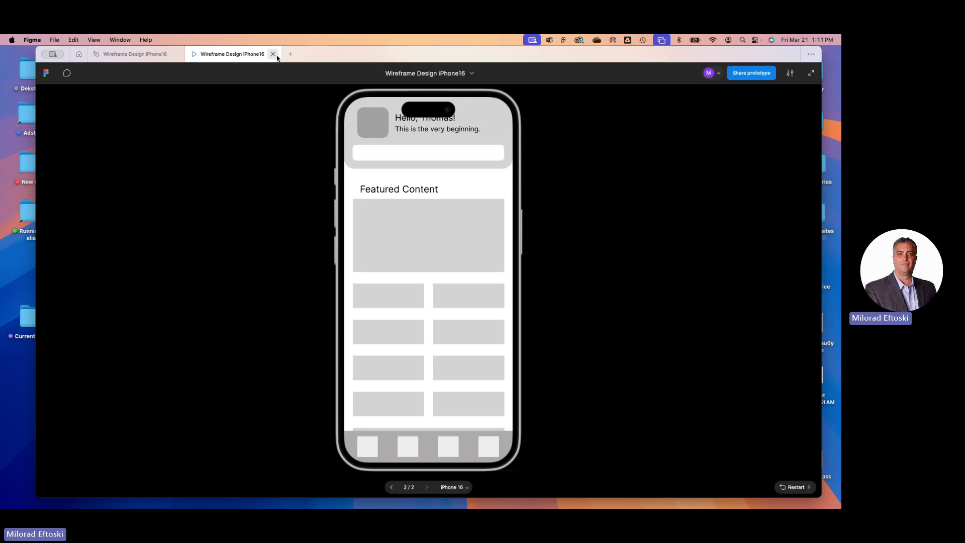
{"action": "left_click", "coordinate": [273, 54]}
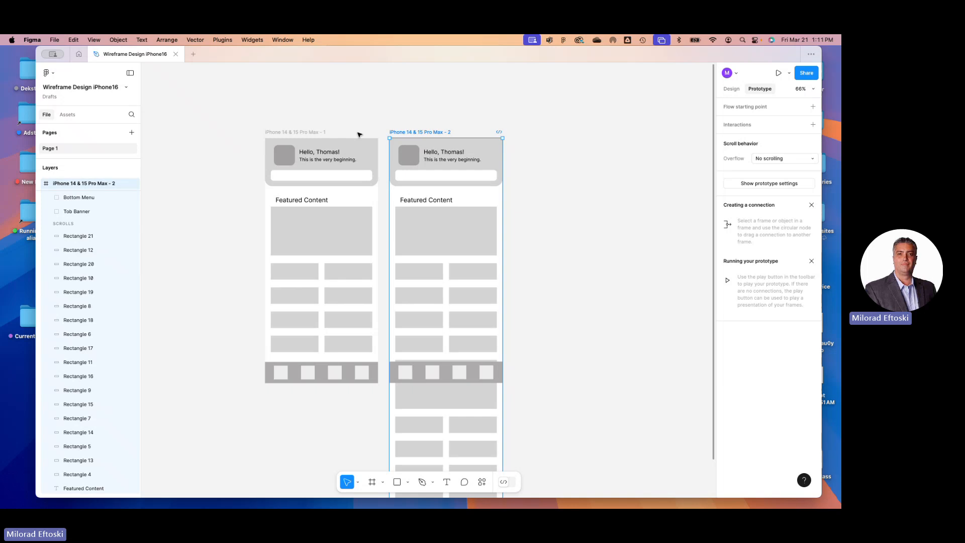
- Move the second frame's bottom menu group down to the frame's bottom edge, at Y 1304, and deselect it
{"action": "left_click", "coordinate": [420, 382]}
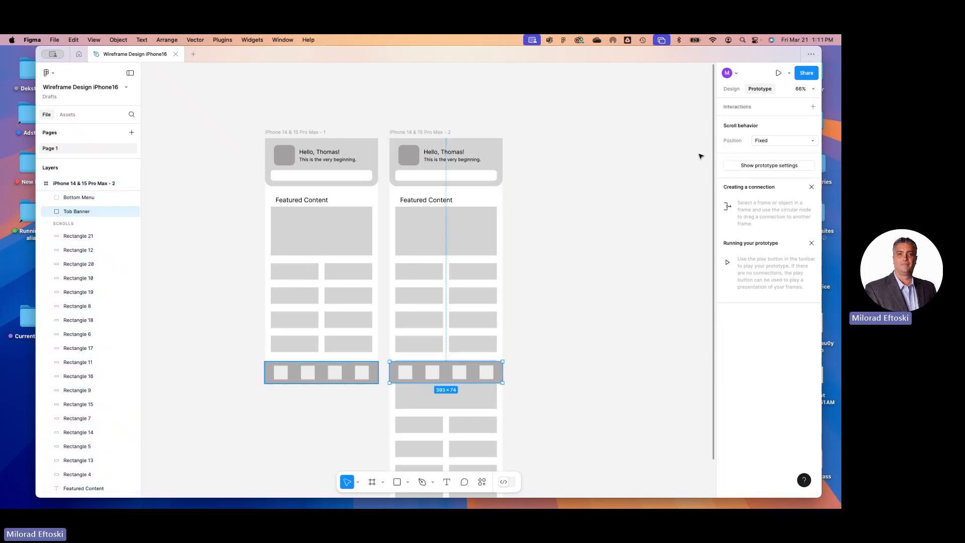
{"action": "left_click", "coordinate": [731, 91]}
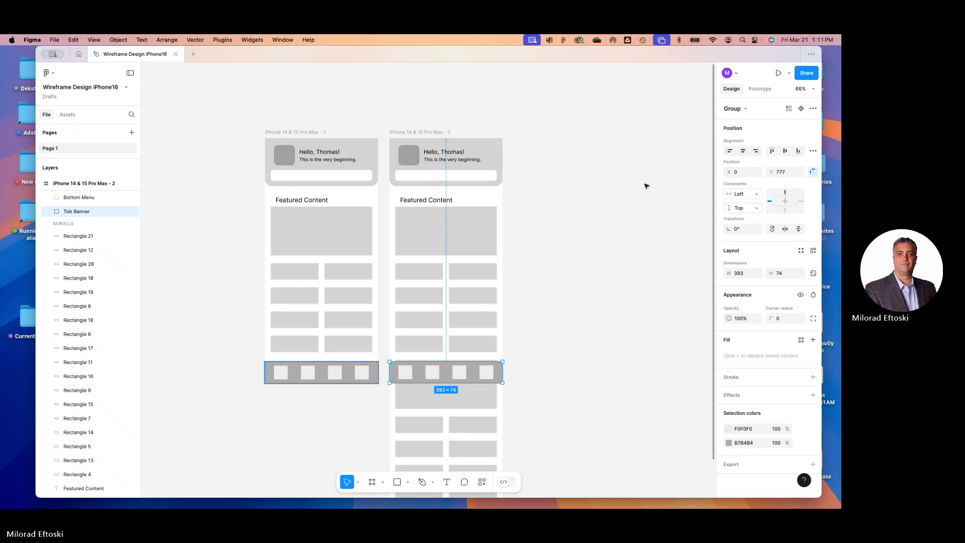
{"action": "scroll", "coordinate": [641, 185], "scroll_direction": "down", "scroll_amount": 5}
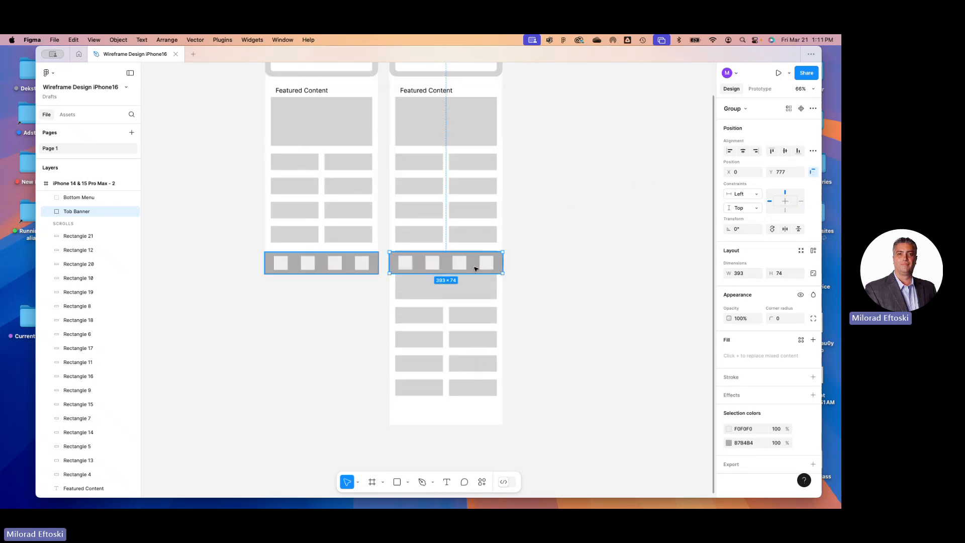
{"action": "left_click_drag", "start_coordinate": [475, 266], "coordinate": [478, 421]}
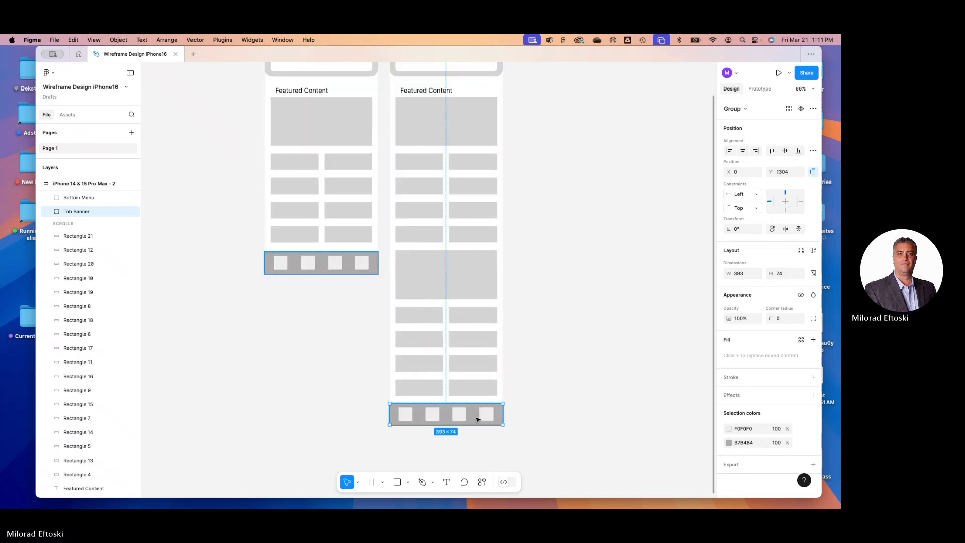
{"action": "left_click", "coordinate": [600, 363]}
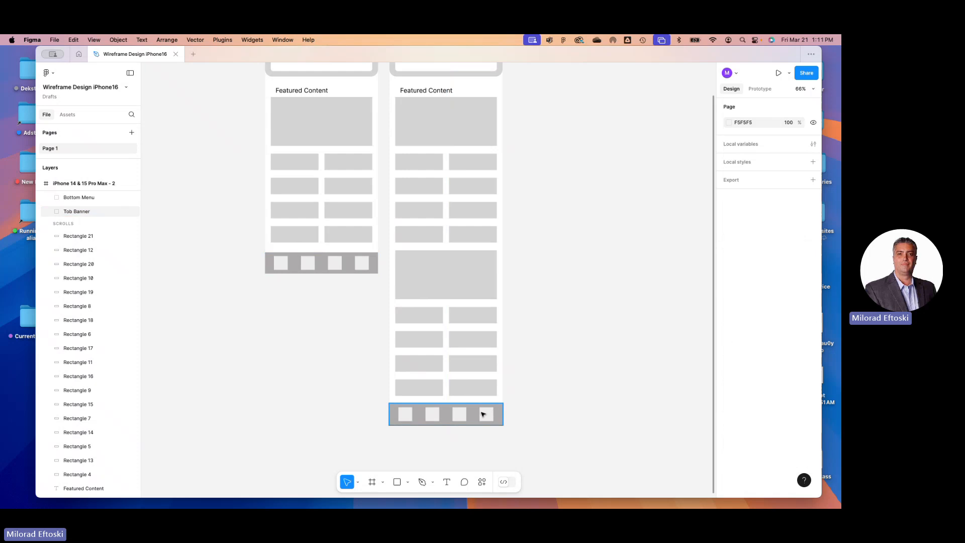
- Set the constraints of the second frame's bottom menu group to Bottom vertically and Center horizontally
{"action": "left_click", "coordinate": [482, 413]}
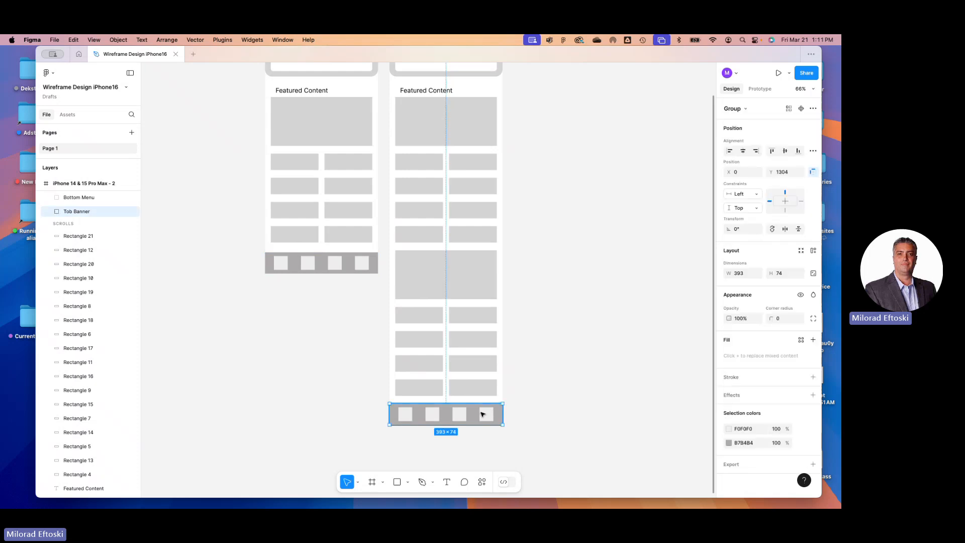
{"action": "left_click", "coordinate": [785, 210]}
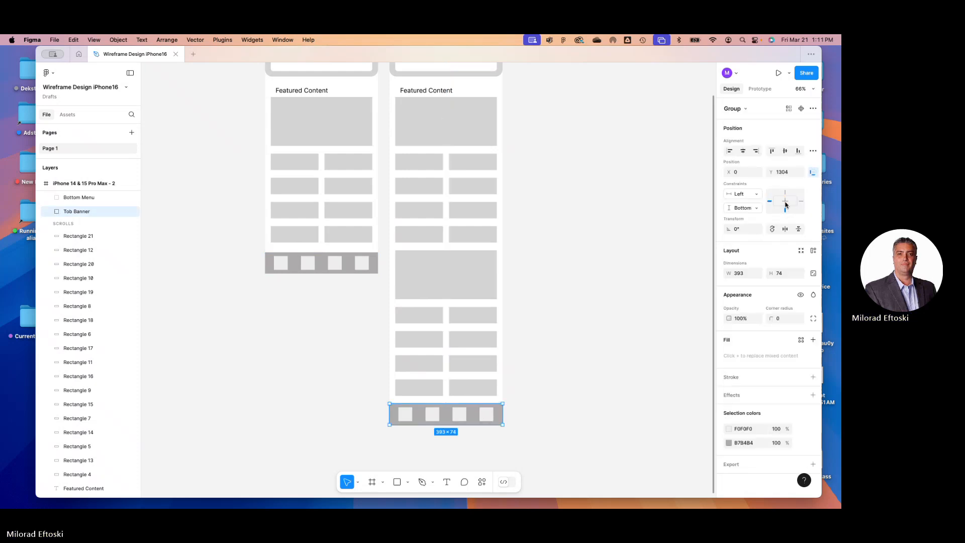
{"action": "left_click", "coordinate": [785, 201]}
{"action": "left_click", "coordinate": [632, 242]}
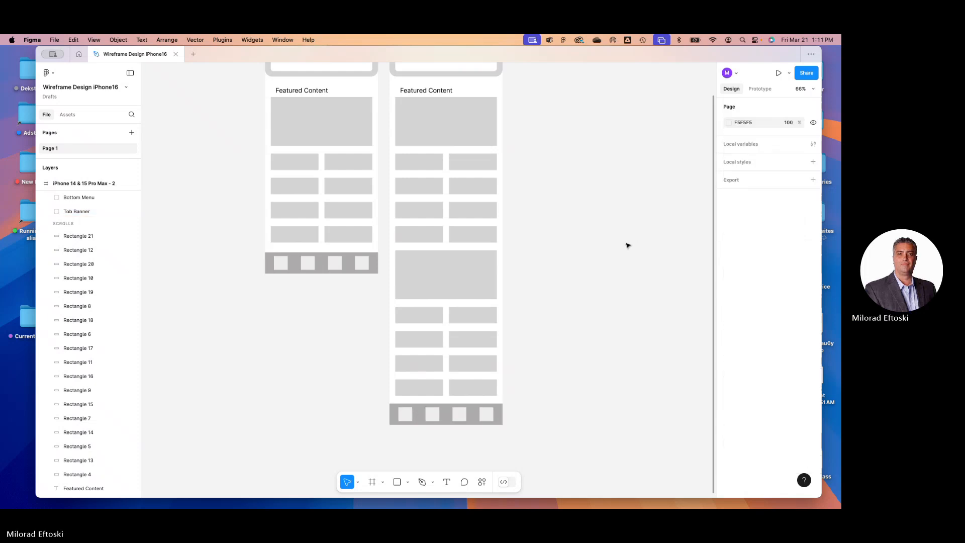
- Set the scroll position of the second frame's bottom menu group to Sticky (stop at top edge)
{"action": "left_click", "coordinate": [487, 415]}
{"action": "left_click", "coordinate": [761, 87]}
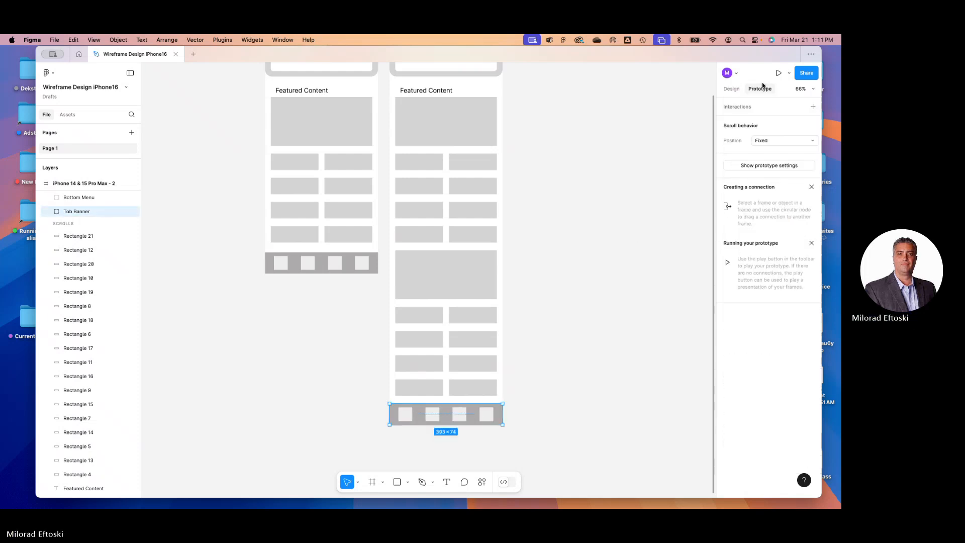
{"action": "left_click", "coordinate": [777, 140]}
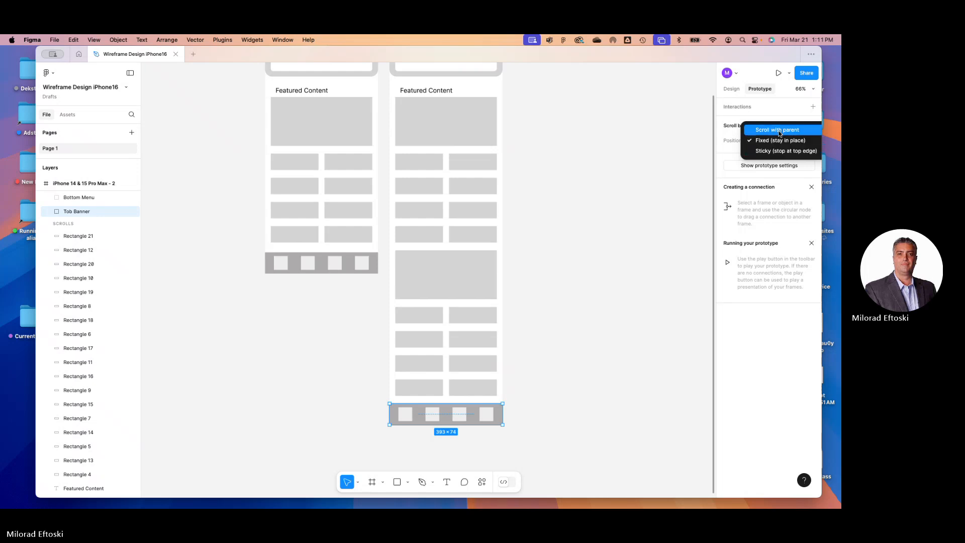
{"action": "left_click", "coordinate": [774, 150]}
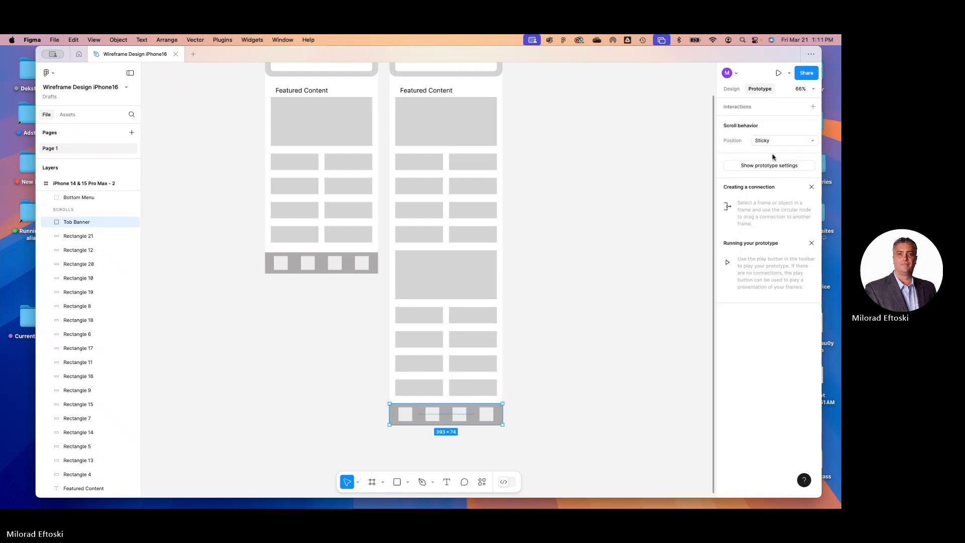
{"action": "left_click", "coordinate": [589, 217]}
- Preview the second frame again, scroll through it to check how the sticky bottom menu behaves, and close the preview
{"action": "left_click", "coordinate": [779, 73]}
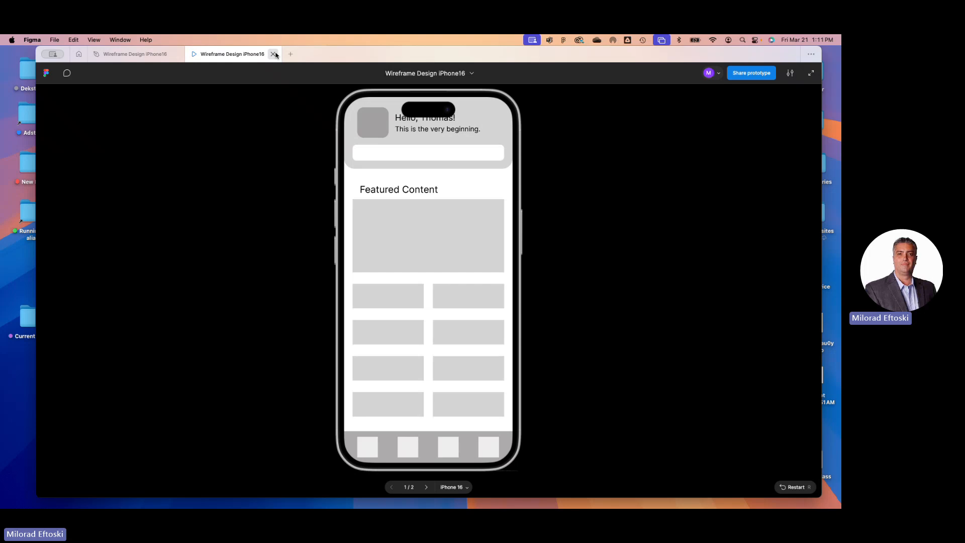
{"action": "left_click", "coordinate": [274, 55]}
{"action": "scroll", "coordinate": [537, 157], "scroll_direction": "up", "scroll_amount": 5}
{"action": "left_click", "coordinate": [408, 195]}
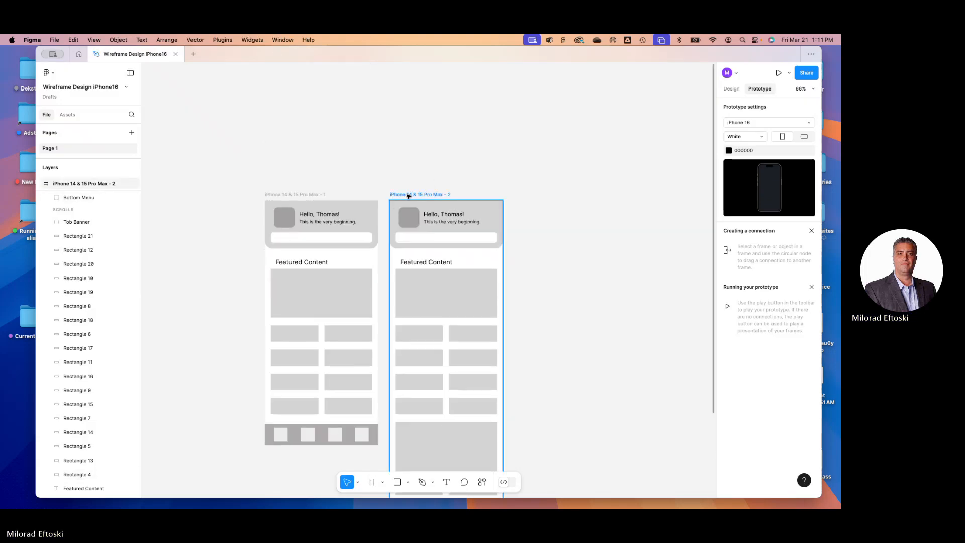
{"action": "left_click", "coordinate": [779, 73]}
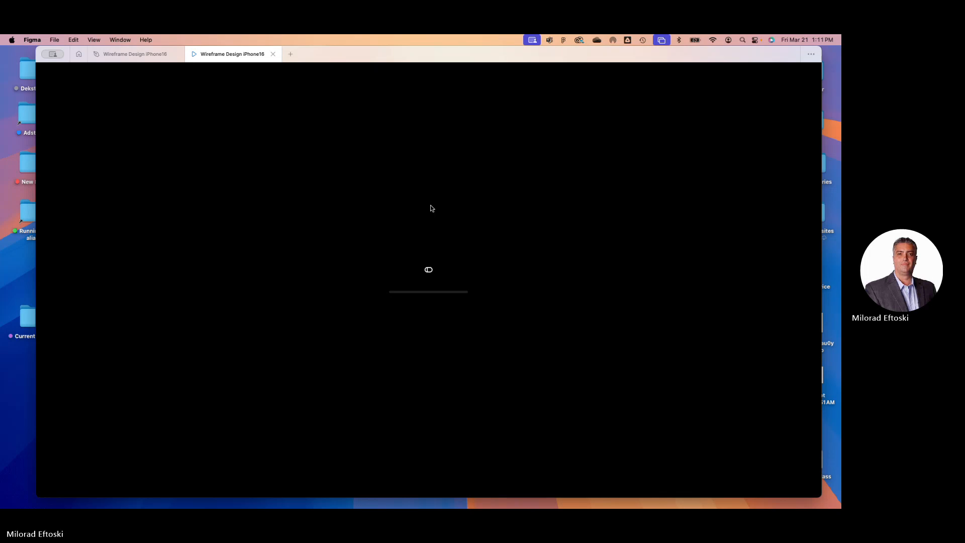
{"action": "scroll", "coordinate": [431, 271], "scroll_direction": "down", "scroll_amount": 4}
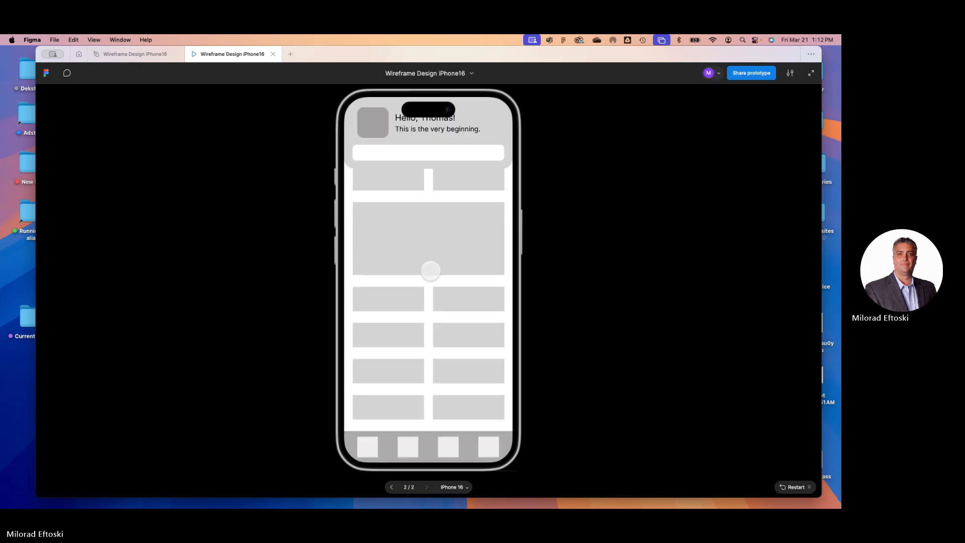
{"action": "scroll", "coordinate": [430, 271], "scroll_direction": "up", "scroll_amount": 5}
{"action": "scroll", "coordinate": [430, 271], "scroll_direction": "down", "scroll_amount": 4}
{"action": "scroll", "coordinate": [431, 271], "scroll_direction": "down", "scroll_amount": 3}
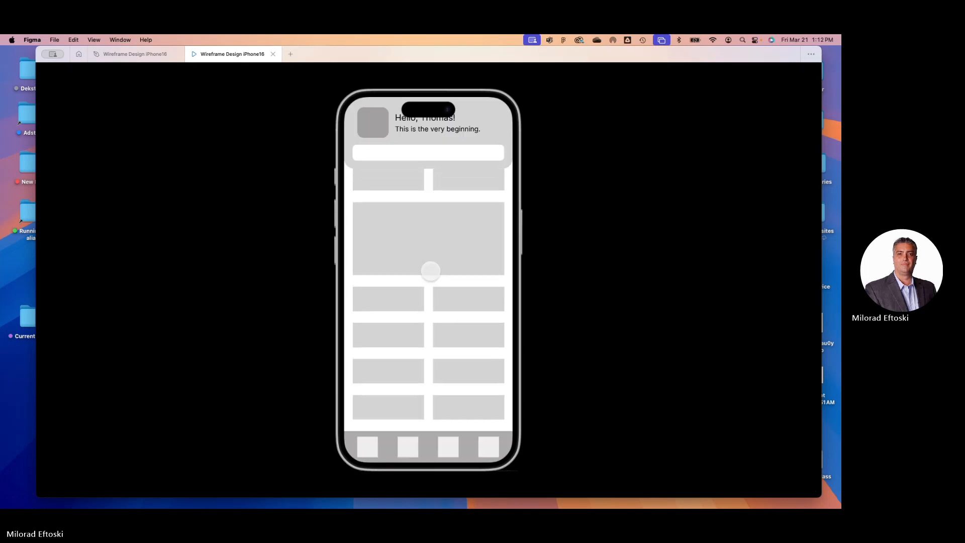
{"action": "left_click", "coordinate": [273, 55]}
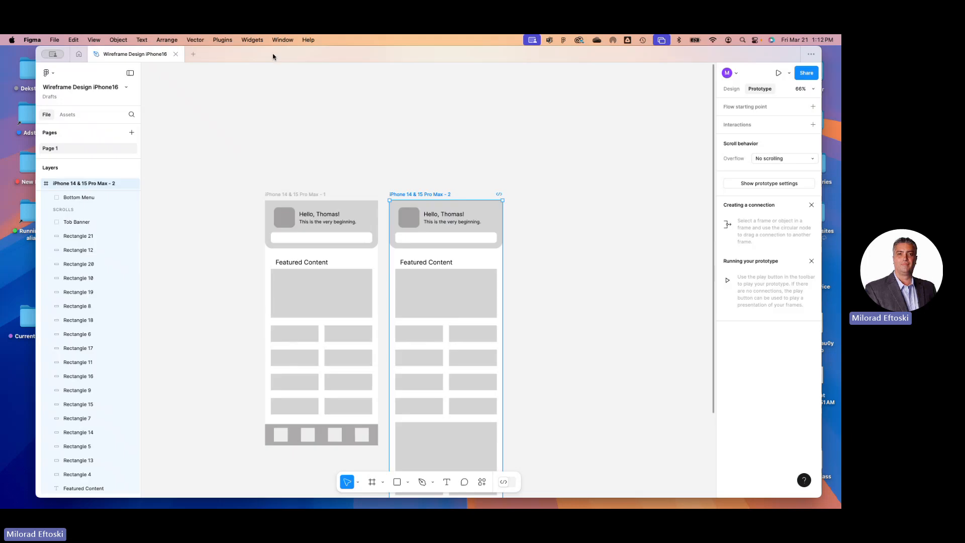
{"action": "left_click", "coordinate": [575, 227]}
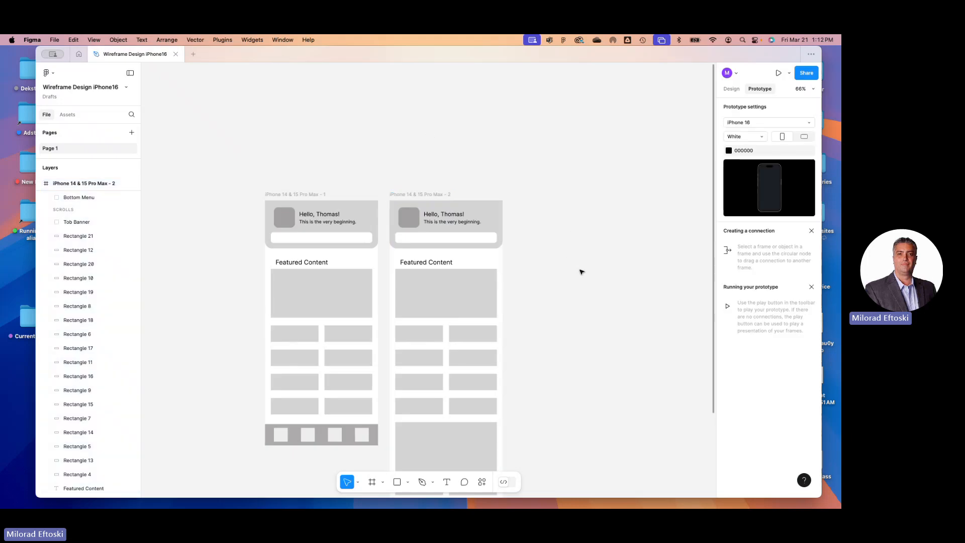
{"action": "scroll", "coordinate": [587, 255], "scroll_direction": "down", "scroll_amount": 5}
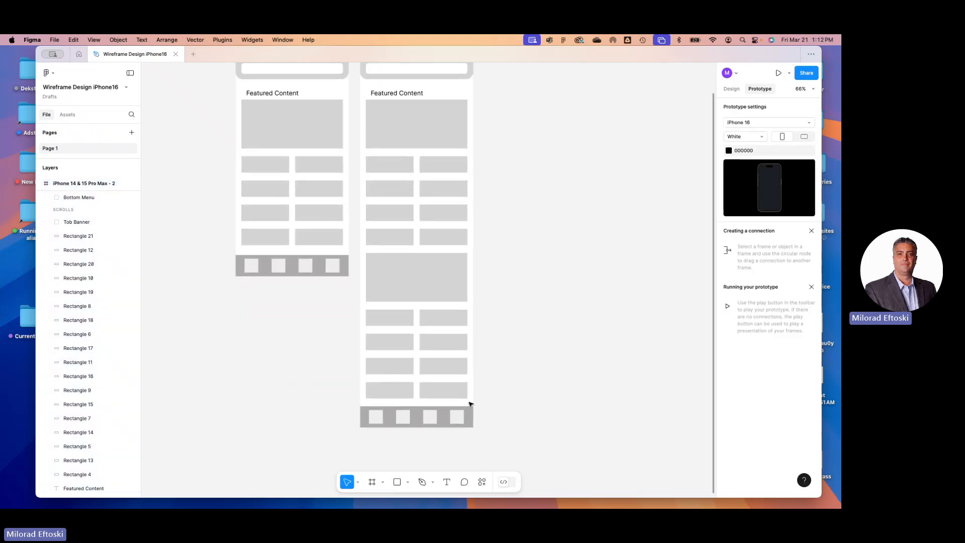
{"action": "left_click", "coordinate": [429, 424]}
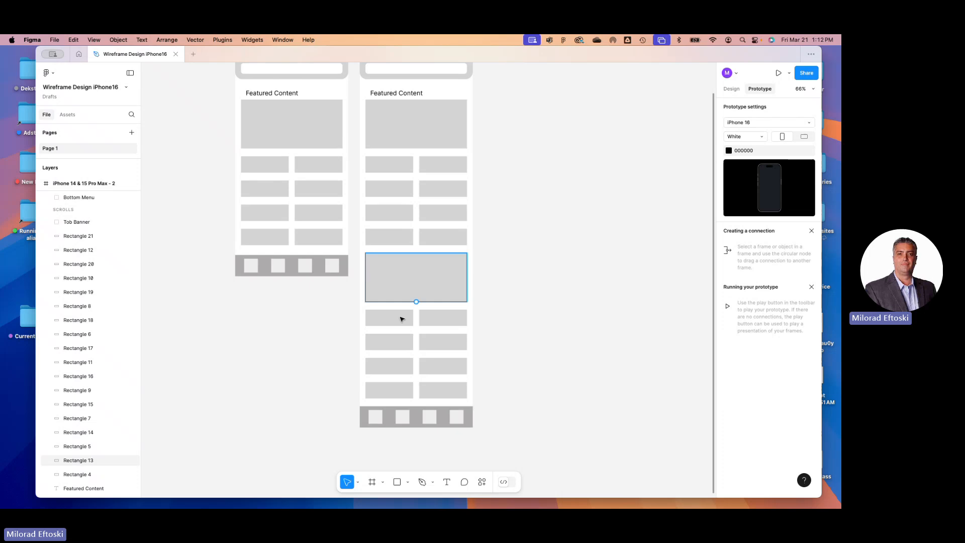
{"action": "left_click", "coordinate": [413, 360]}
{"action": "key", "text": "Escape"}
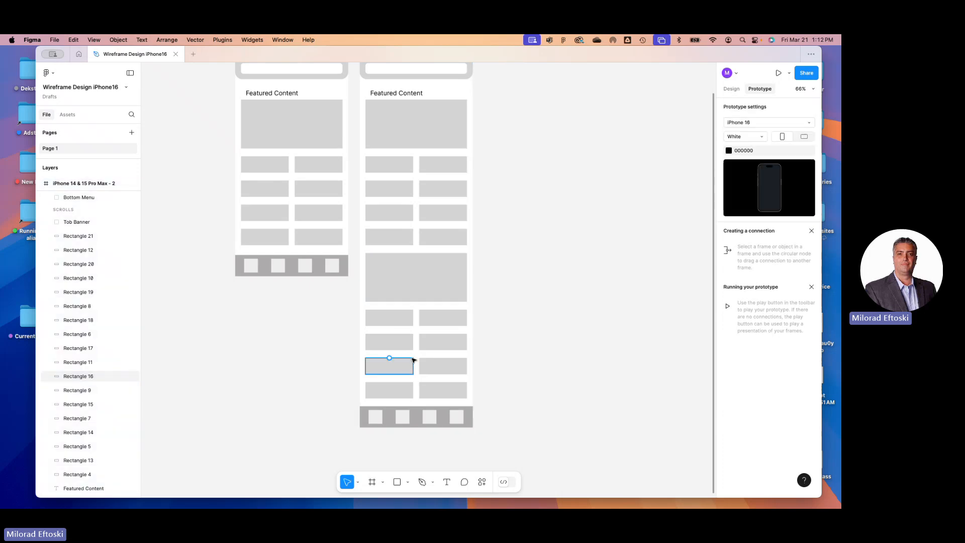
- Undo the recent selection changes back to the second frame's bottom menu group
{"action": "key", "text": "super+z"}
{"action": "key", "text": "super+z"}
{"action": "key", "text": "super+z"}
{"action": "key", "text": "super+z"}
{"action": "key", "text": "super+z"}
{"action": "key", "text": "super+z"}
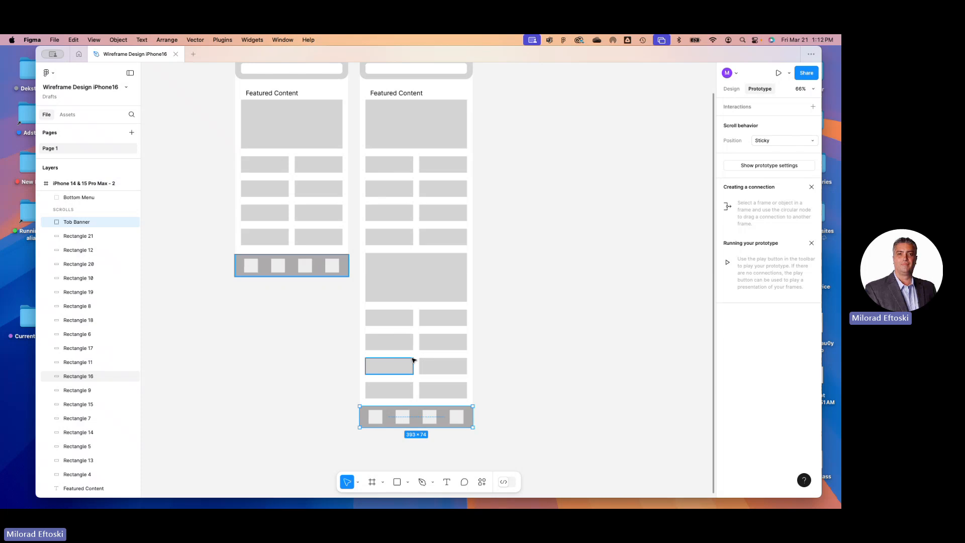
- Move the second frame's bottom menu group up until it is roughly level with the first frame's bottom menu
{"action": "left_click", "coordinate": [490, 424]}
{"action": "left_click", "coordinate": [469, 422]}
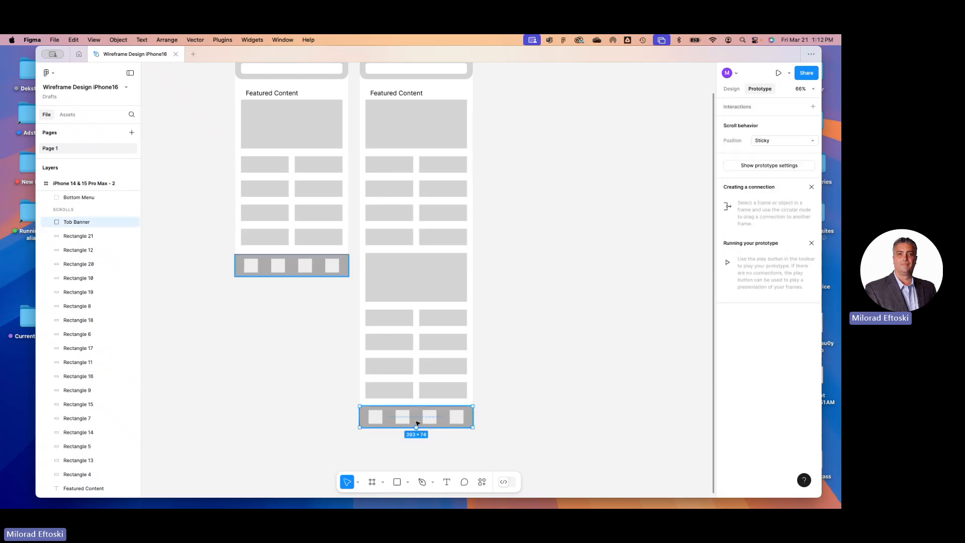
{"action": "left_click_drag", "start_coordinate": [415, 421], "coordinate": [405, 272]}
{"action": "scroll", "coordinate": [358, 276], "scroll_direction": "up", "scroll_amount": 5}
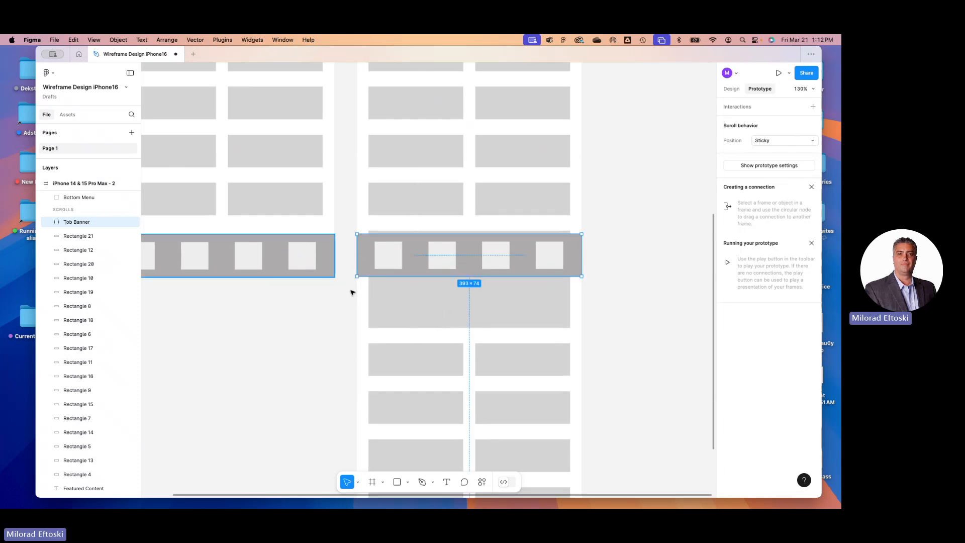
{"action": "scroll", "coordinate": [355, 262], "scroll_direction": "up", "scroll_amount": 3}
{"action": "scroll", "coordinate": [355, 263], "scroll_direction": "up", "scroll_amount": 3}
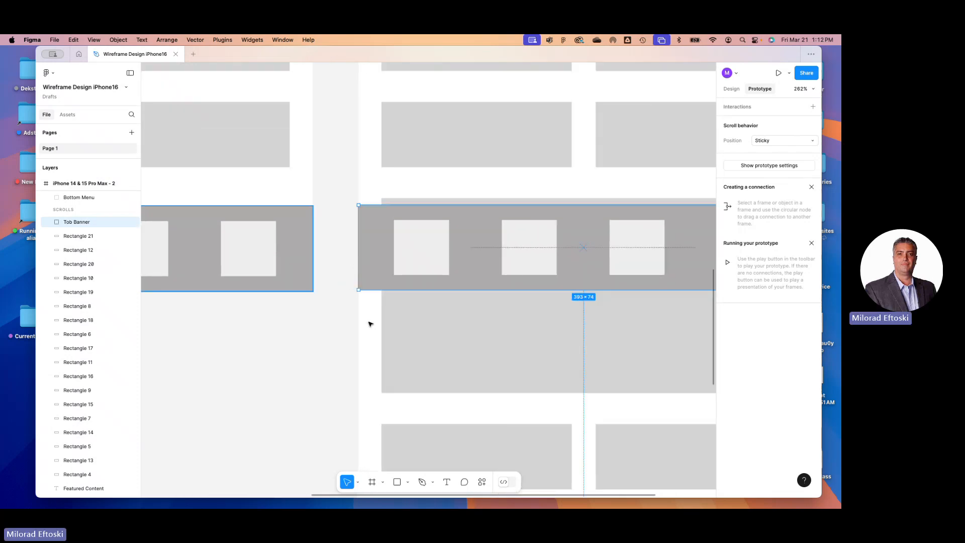
{"action": "left_click", "coordinate": [337, 336]}
{"action": "left_click_drag", "start_coordinate": [373, 276], "coordinate": [371, 276]}
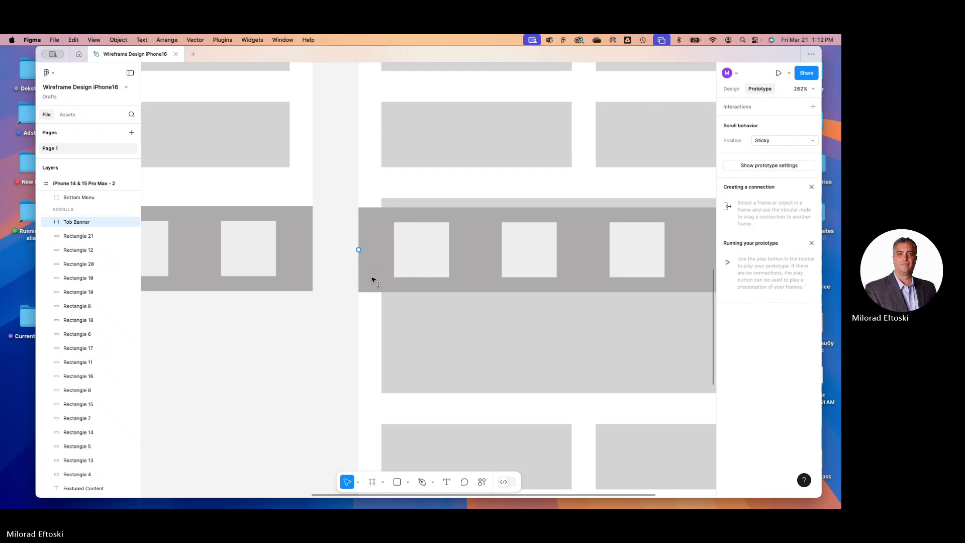
{"action": "left_click", "coordinate": [318, 332]}
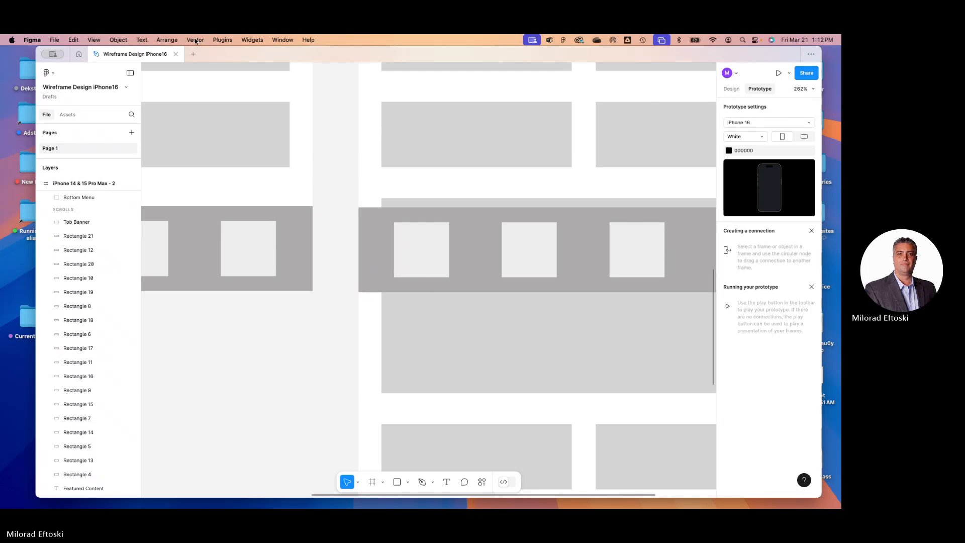
- Show the rulers and place a horizontal guide along the top edge of the first frame's bottom menu
{"action": "left_click", "coordinate": [94, 39]}
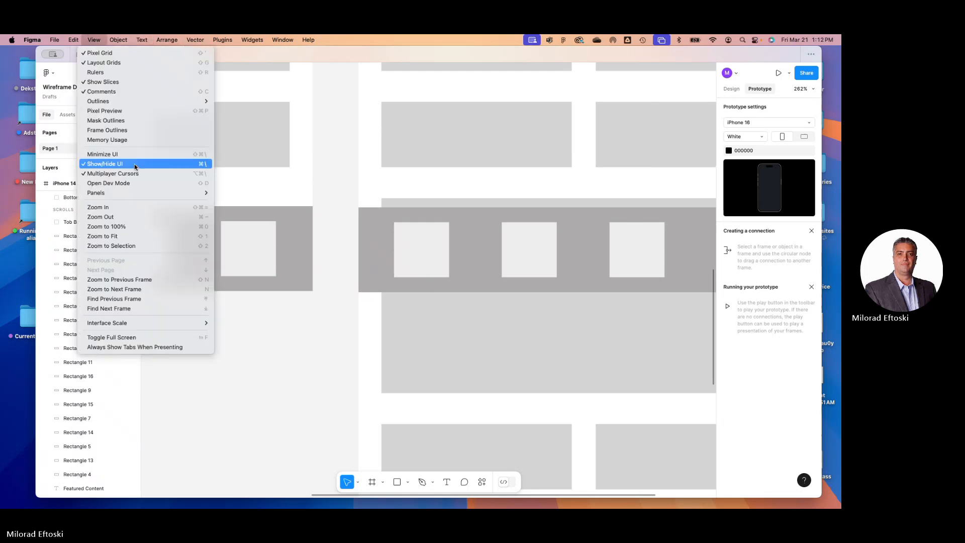
{"action": "mouse_move", "coordinate": [271, 37]}
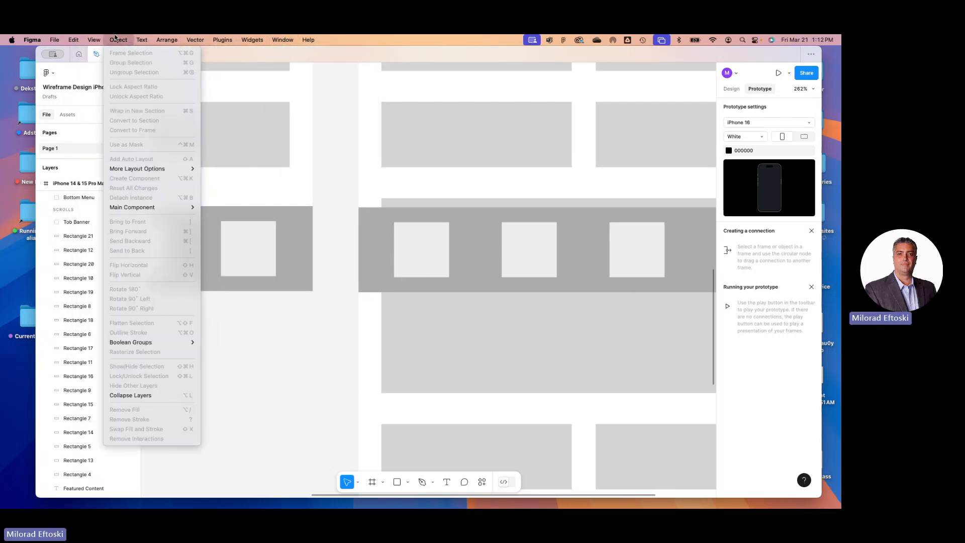
{"action": "mouse_move", "coordinate": [95, 38]}
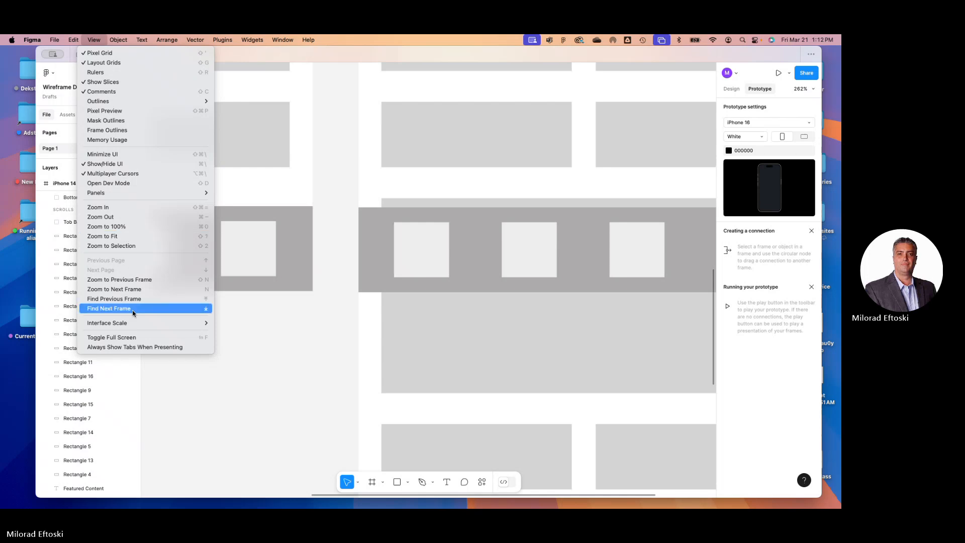
{"action": "left_click", "coordinate": [155, 75]}
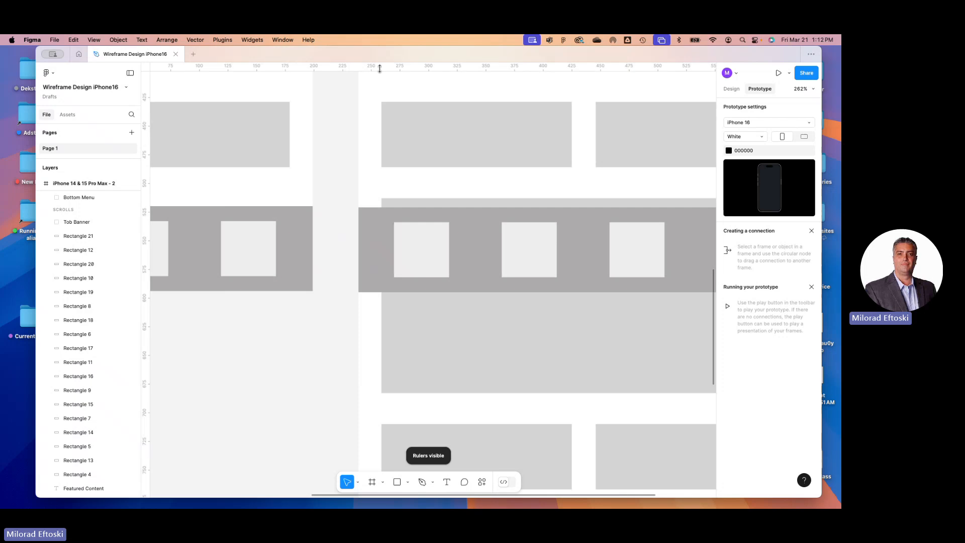
{"action": "left_click_drag", "start_coordinate": [367, 67], "coordinate": [359, 207]}
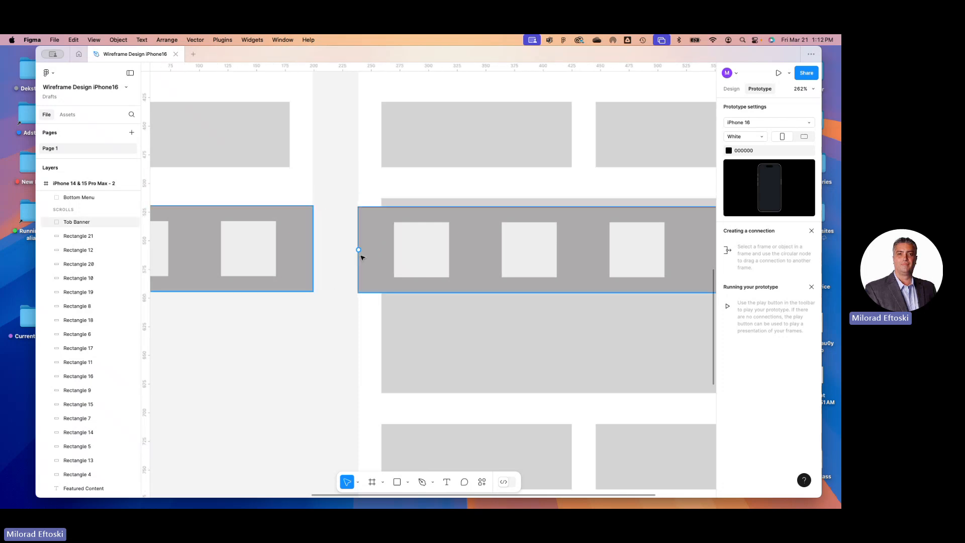
{"action": "left_click_drag", "start_coordinate": [330, 71], "coordinate": [331, 206]}
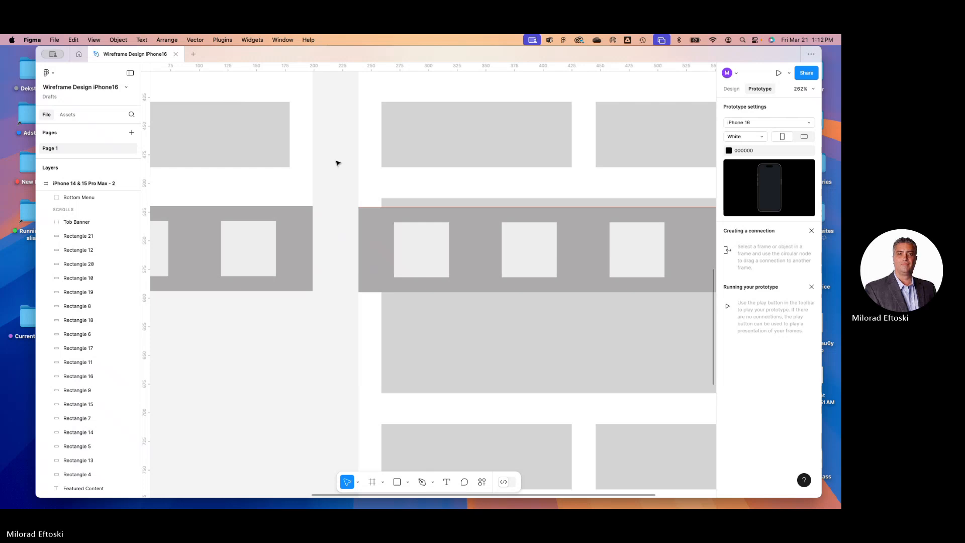
{"action": "left_click_drag", "start_coordinate": [336, 70], "coordinate": [333, 207]}
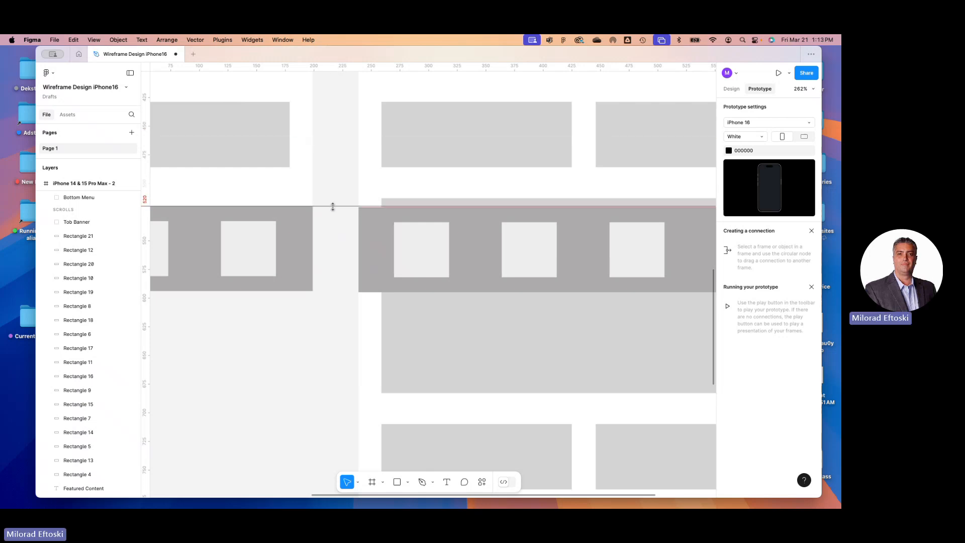
- Align the top edge of the second frame's bottom menu group with the horizontal guide, at Y 778
{"action": "left_click", "coordinate": [372, 258]}
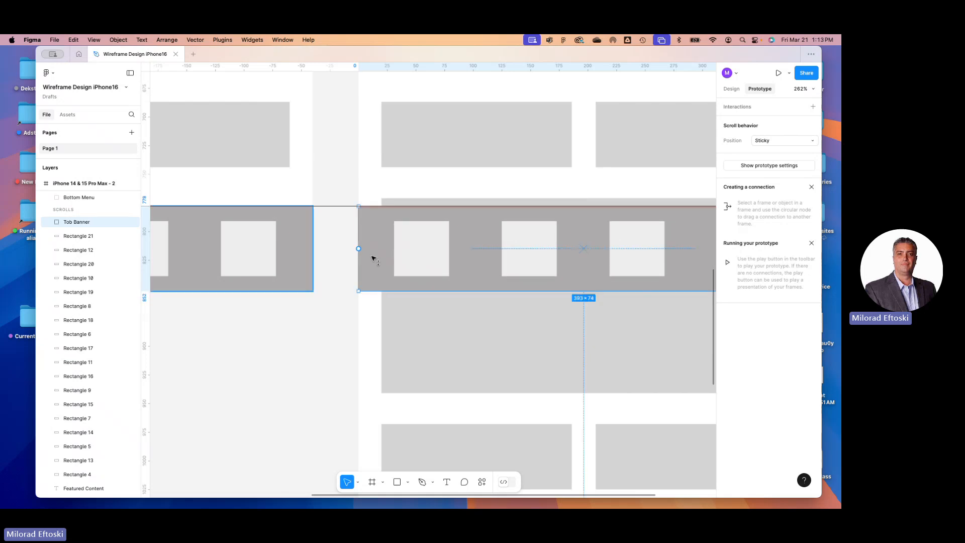
{"action": "left_click_drag", "start_coordinate": [373, 258], "coordinate": [372, 259]}
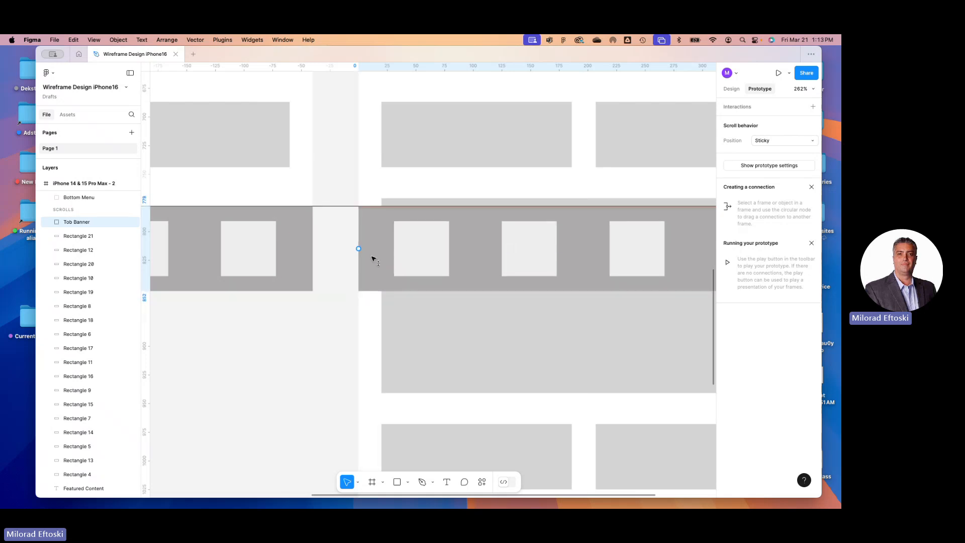
{"action": "left_click", "coordinate": [329, 284]}
{"action": "left_click", "coordinate": [384, 260]}
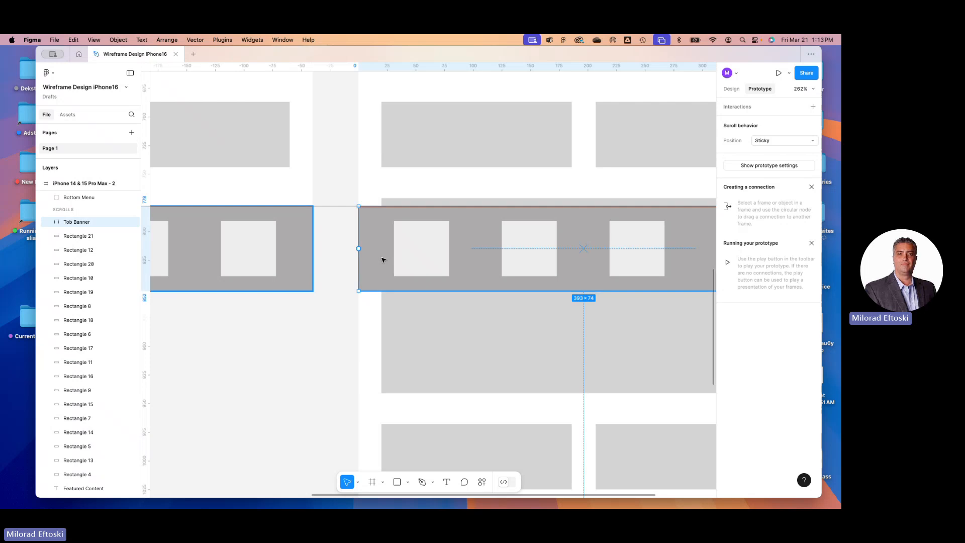
{"action": "key", "text": "super+minus"}
{"action": "key", "text": "super+minus"}
{"action": "key", "text": "super+minus"}
{"action": "scroll", "coordinate": [377, 259], "scroll_direction": "right", "scroll_amount": 2}
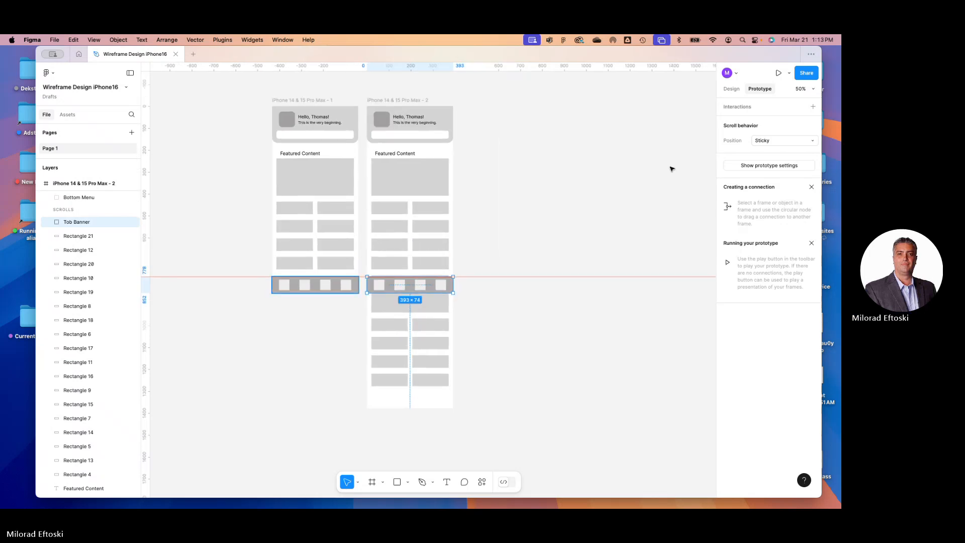
- Check the position and constraints of the second frame's bottom menu group, and inspect the second frame's dimensions
{"action": "left_click", "coordinate": [732, 89]}
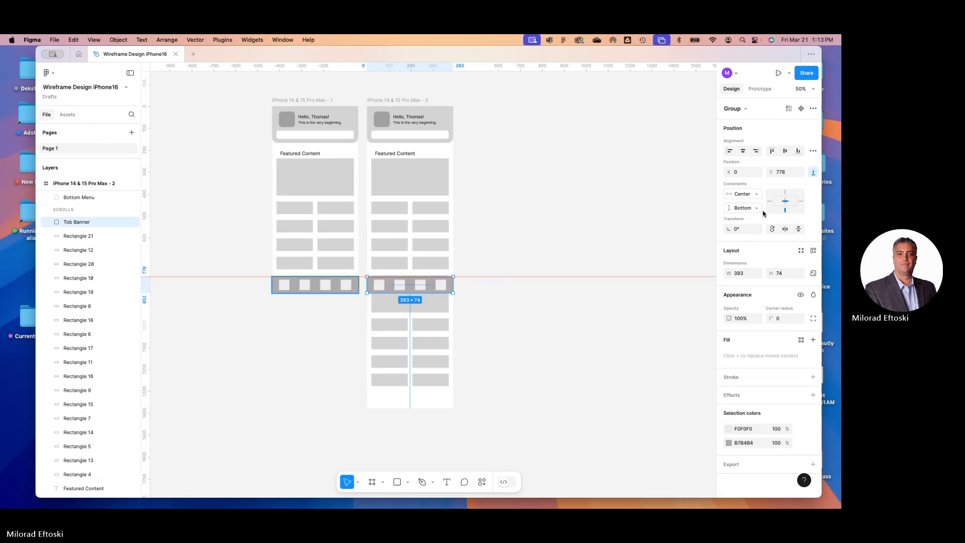
{"action": "left_click", "coordinate": [648, 187]}
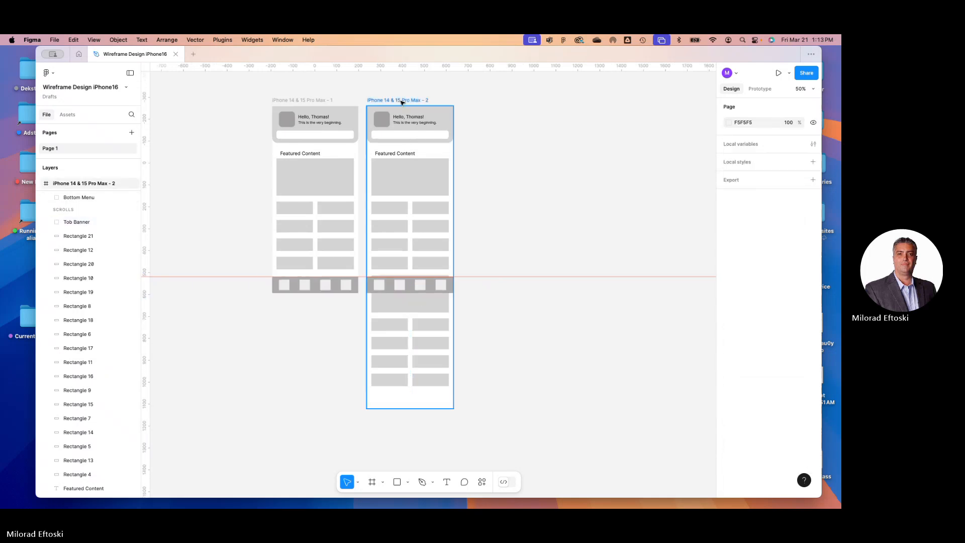
{"action": "left_click", "coordinate": [408, 141]}
{"action": "mouse_move", "coordinate": [454, 409]}
{"action": "left_mouse_down"}
{"action": "mouse_move", "coordinate": [447, 315]}
{"action": "mouse_move", "coordinate": [457, 447]}
{"action": "mouse_move", "coordinate": [446, 355]}
{"action": "mouse_move", "coordinate": [556, 390]}
{"action": "mouse_move", "coordinate": [396, 392]}
{"action": "mouse_move", "coordinate": [382, 342]}
{"action": "mouse_move", "coordinate": [383, 401]}
{"action": "mouse_move", "coordinate": [450, 392]}
{"action": "mouse_move", "coordinate": [453, 408]}
{"action": "left_mouse_up"}
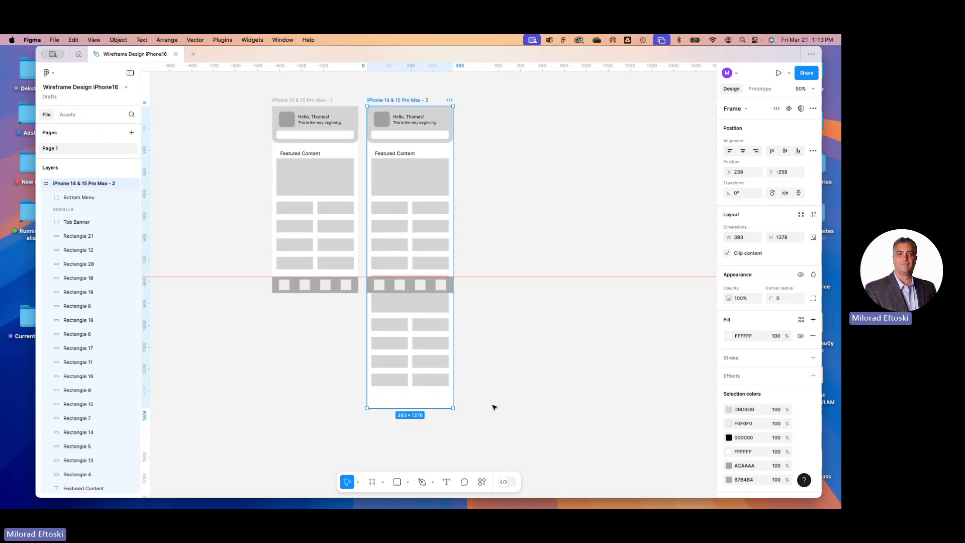
{"action": "left_click", "coordinate": [494, 407]}
{"action": "left_click", "coordinate": [390, 101]}
{"action": "left_click", "coordinate": [438, 121]}
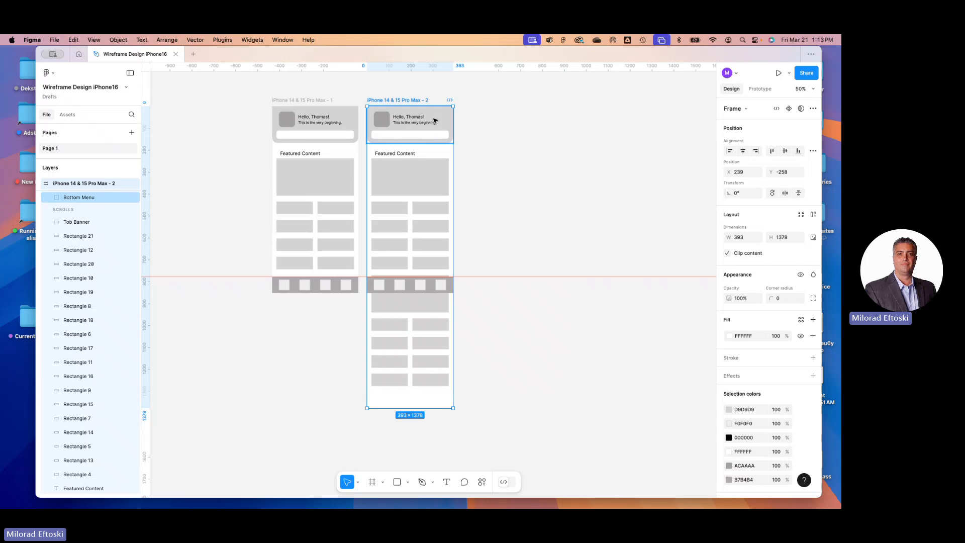
- Fill the second frame's header background rectangle with the bottom menu's gray, B7B4B4, by sampling it
{"action": "left_click", "coordinate": [511, 146]}
{"action": "double_click", "coordinate": [444, 122]}
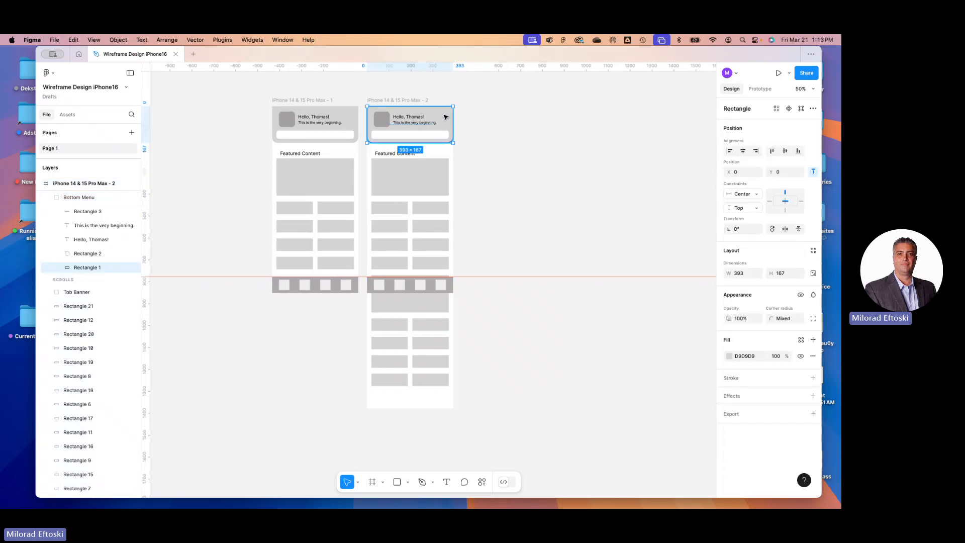
{"action": "scroll", "coordinate": [703, 169], "scroll_direction": "right", "scroll_amount": 1}
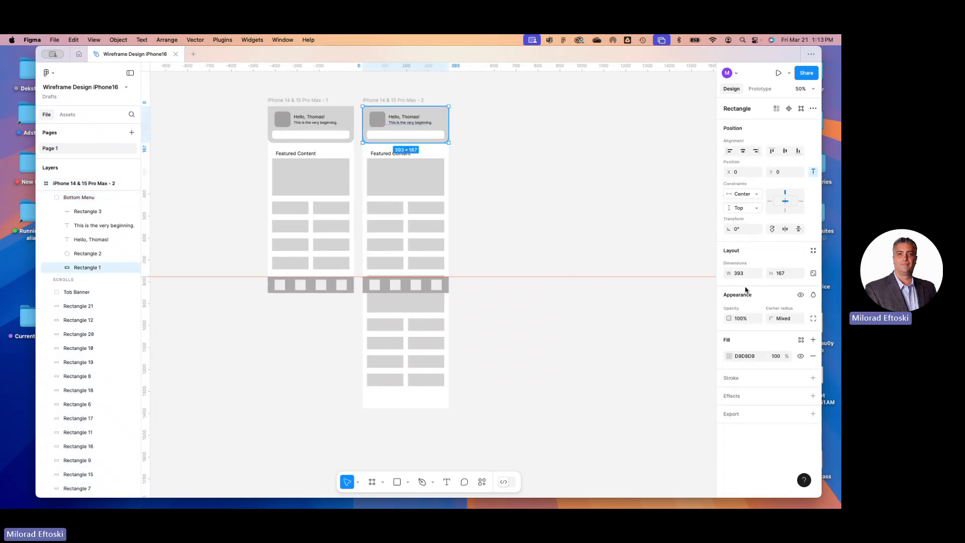
{"action": "left_click", "coordinate": [729, 356]}
{"action": "mouse_move", "coordinate": [628, 312]}
{"action": "left_mouse_down"}
{"action": "mouse_move", "coordinate": [616, 342]}
{"action": "mouse_move", "coordinate": [617, 315]}
{"action": "left_mouse_up"}
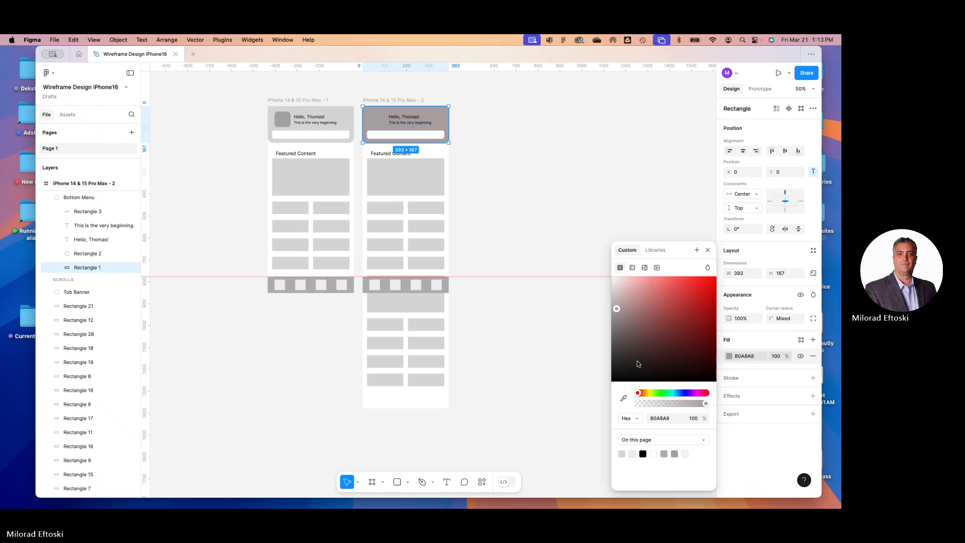
{"action": "left_click", "coordinate": [623, 400]}
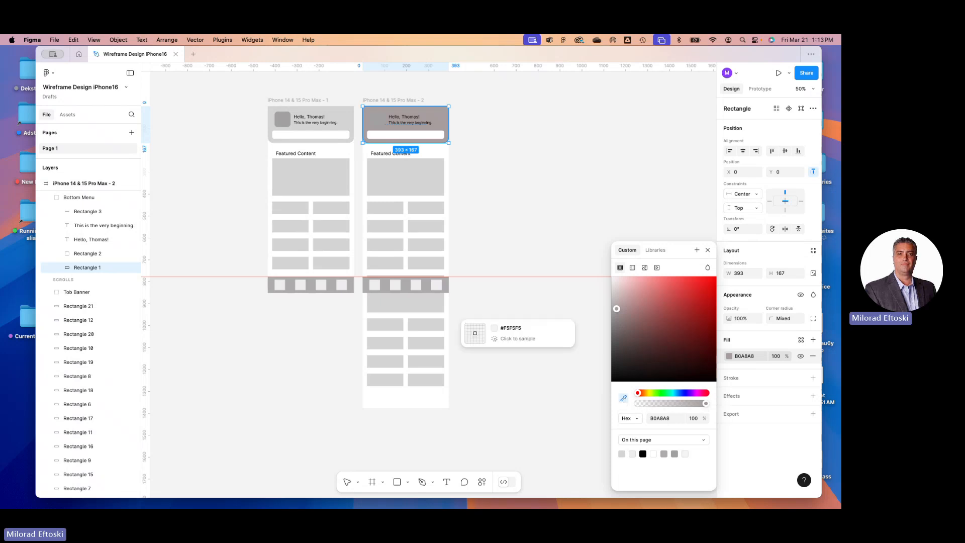
{"action": "left_click", "coordinate": [409, 279]}
{"action": "left_click", "coordinate": [478, 187]}
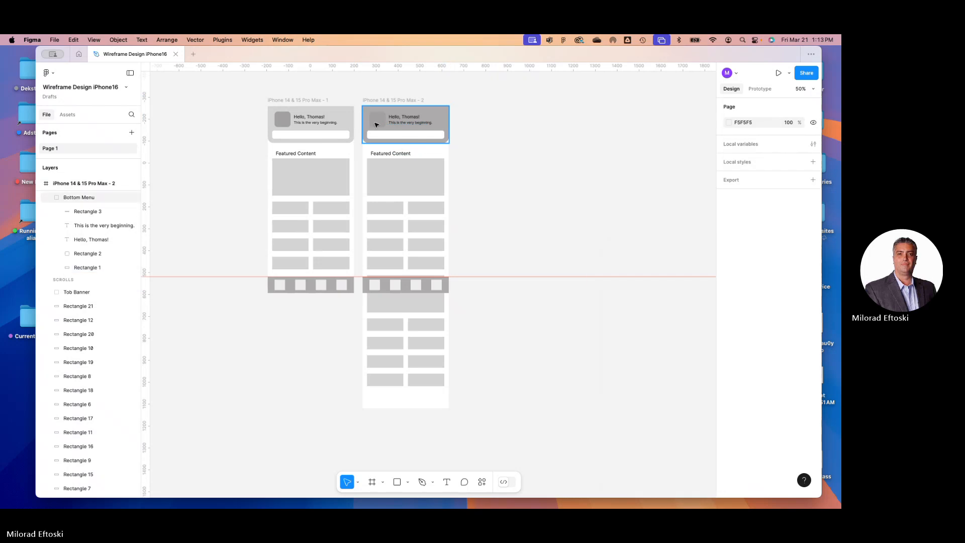
- Lighten the fill of the small rounded square in the second frame's header to E1DFDF
{"action": "left_click", "coordinate": [377, 123]}
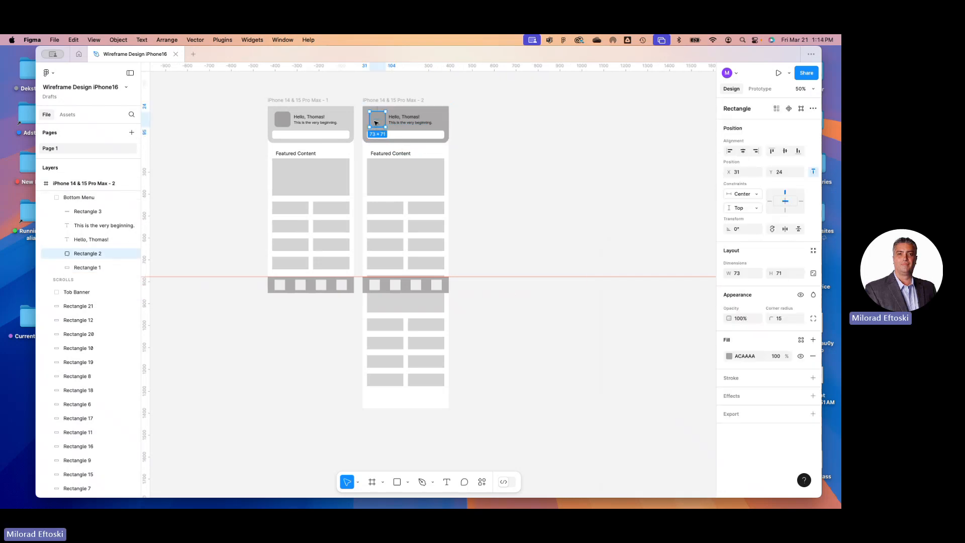
{"action": "left_click", "coordinate": [728, 356]}
{"action": "left_click_drag", "start_coordinate": [619, 304], "coordinate": [612, 288]}
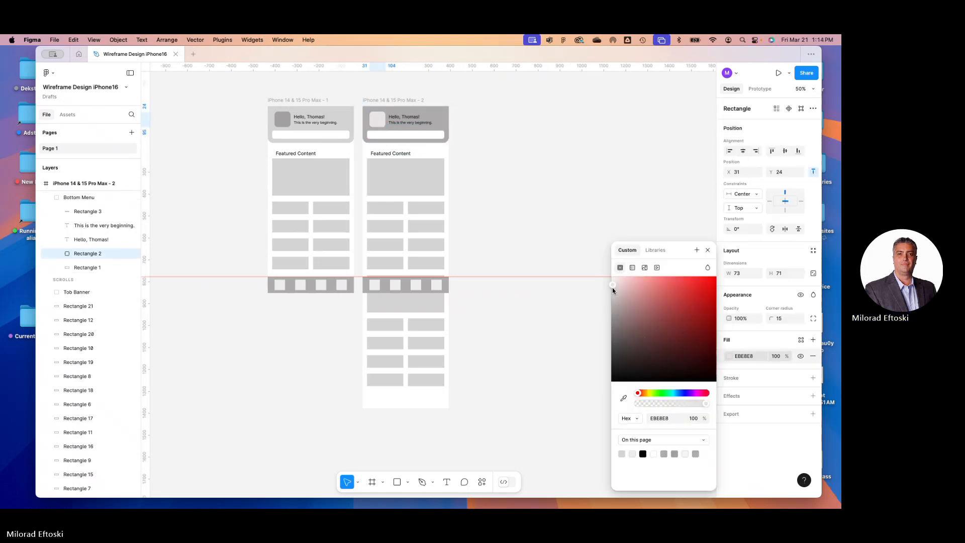
{"action": "left_click", "coordinate": [527, 219]}
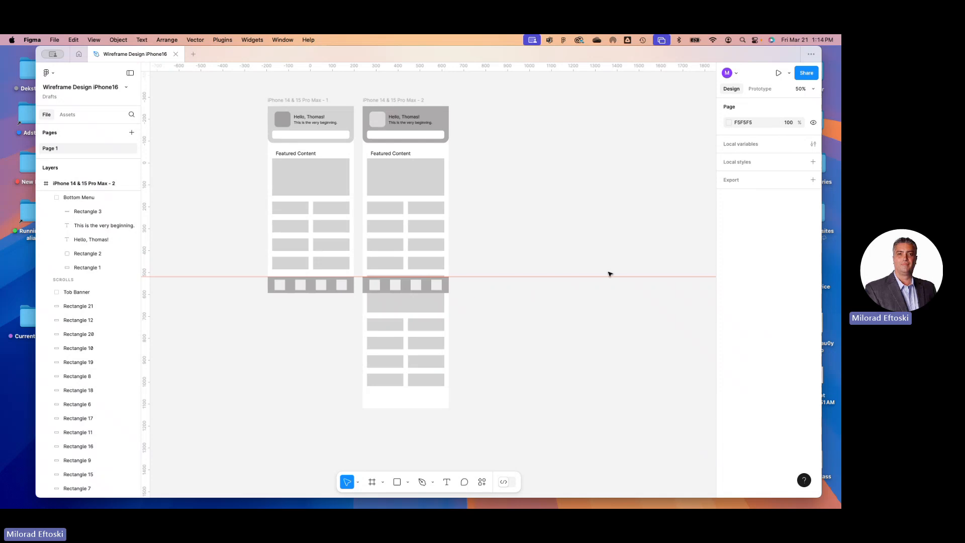
- Check the scroll position options of the second frame's header group
{"action": "left_click", "coordinate": [440, 130]}
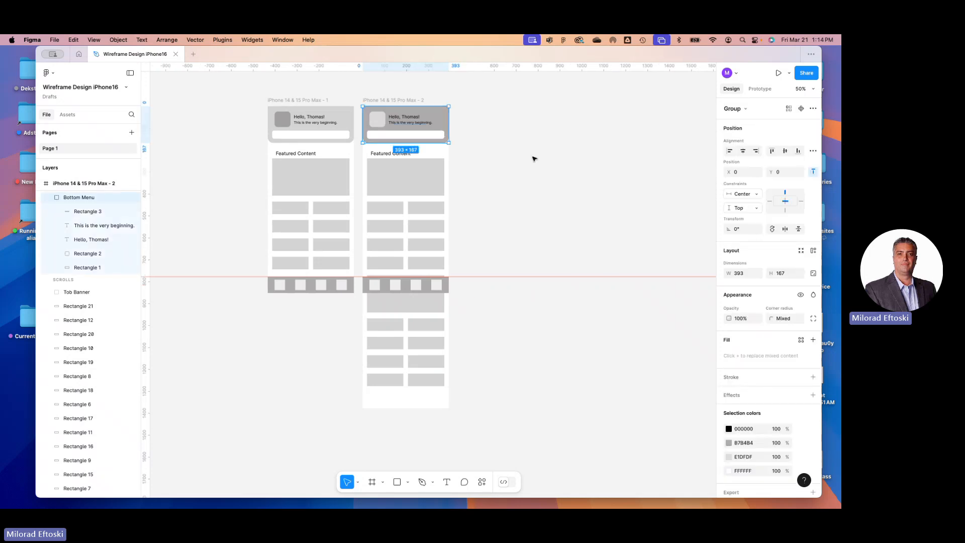
{"action": "left_click", "coordinate": [759, 89]}
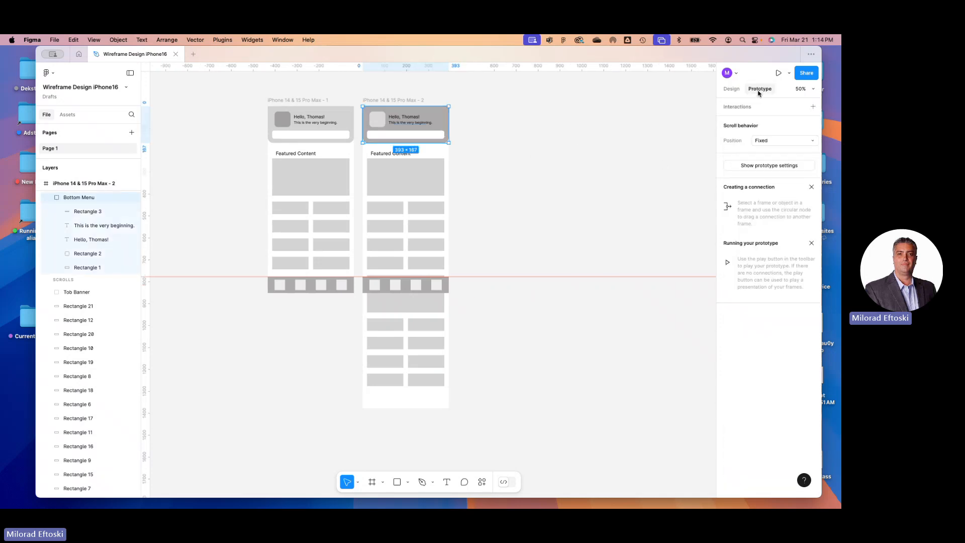
{"action": "left_click", "coordinate": [769, 141]}
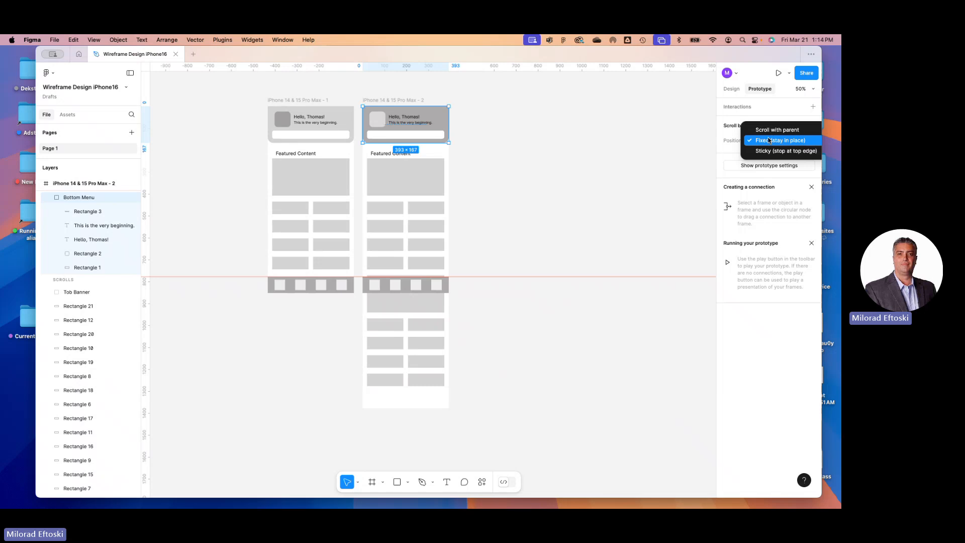
{"action": "left_click", "coordinate": [785, 150]}
- Set the scroll position of the second frame's bottom menu group to Fixed (stay in place)
{"action": "left_click", "coordinate": [428, 288]}
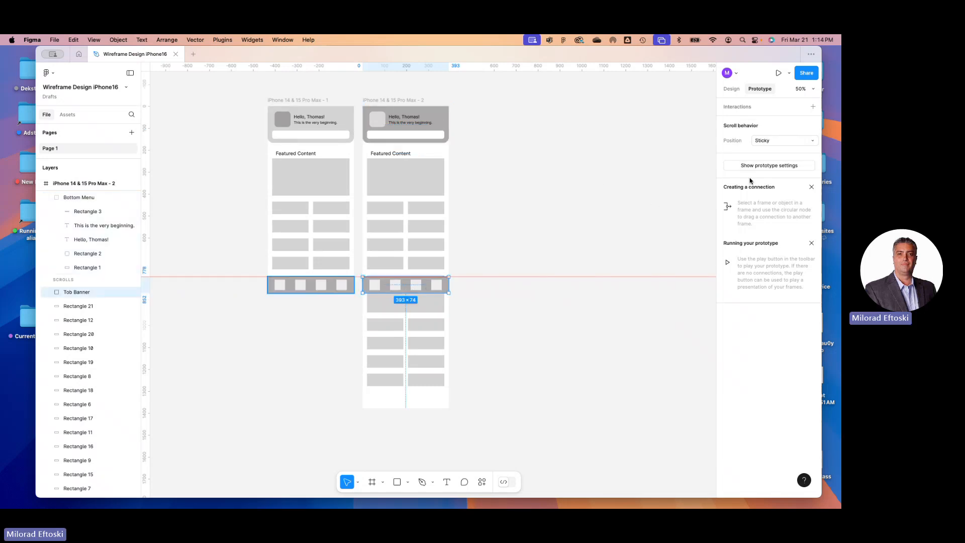
{"action": "left_click", "coordinate": [773, 141]}
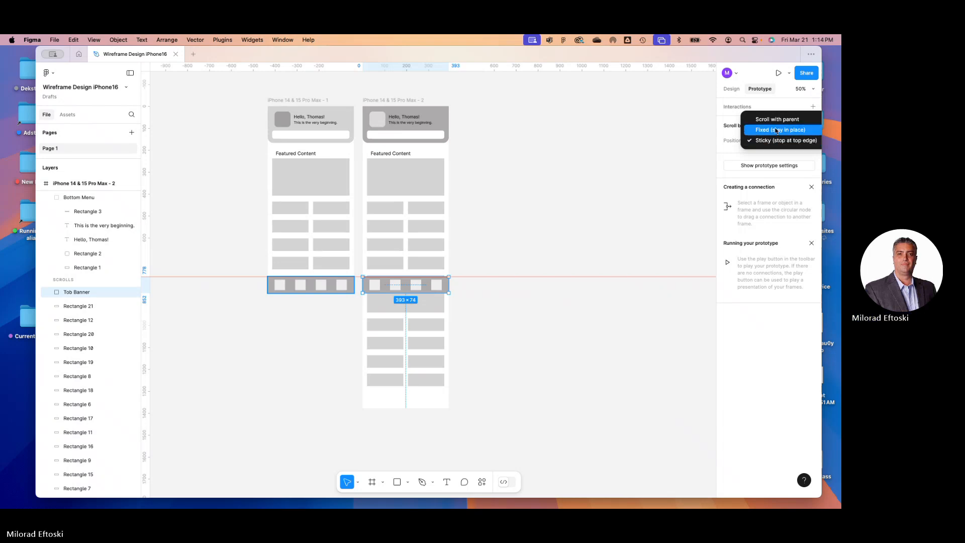
{"action": "left_click", "coordinate": [778, 130]}
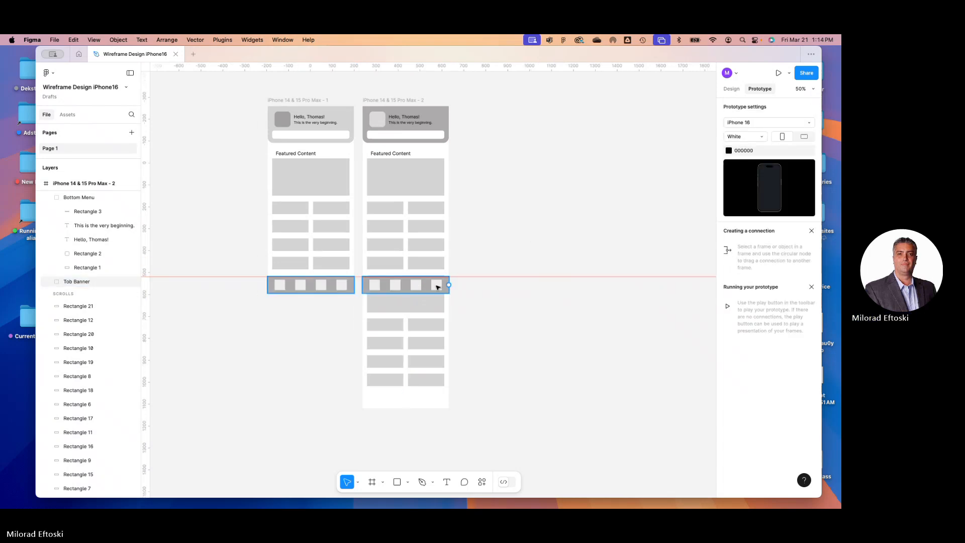
- Check the scroll position settings of the second frame's bottom menu group and header group
{"action": "left_click", "coordinate": [769, 141]}
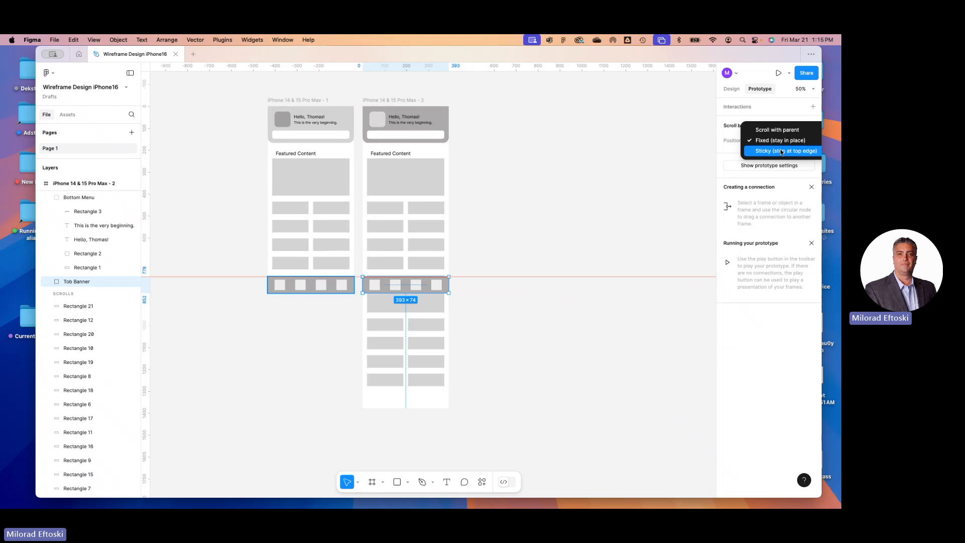
{"action": "left_click", "coordinate": [568, 187]}
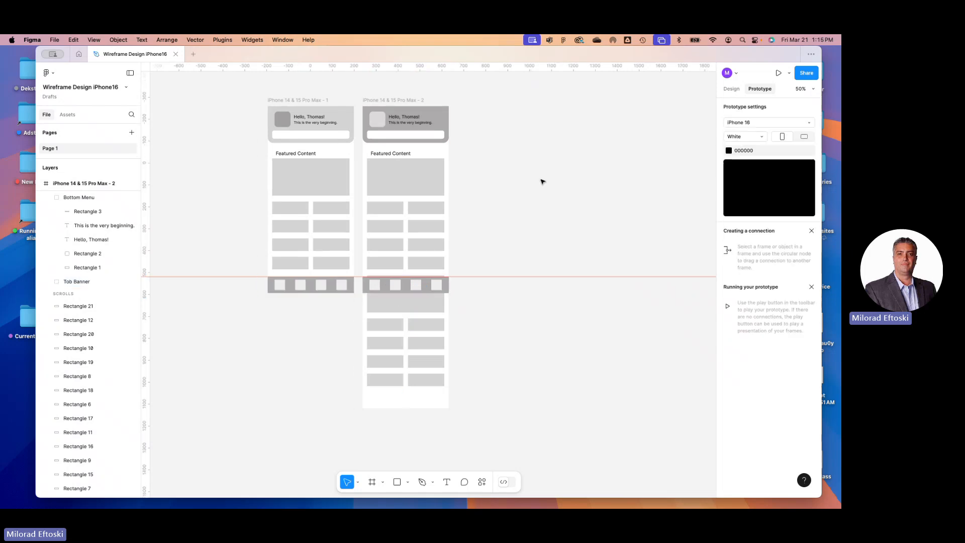
{"action": "left_click", "coordinate": [448, 129]}
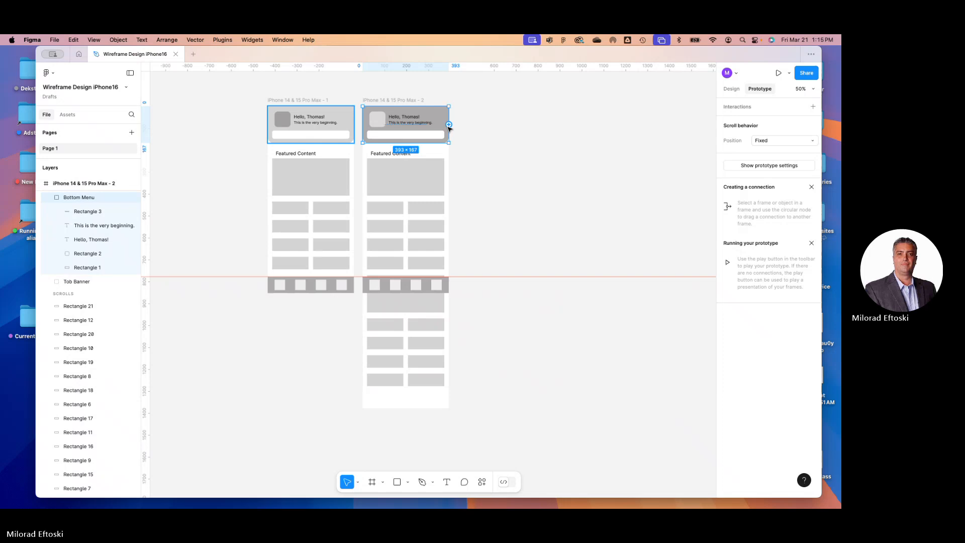
{"action": "left_click", "coordinate": [523, 168]}
- Replace the first frame's header group with a copy of the second frame's darker header
{"action": "scroll", "coordinate": [310, 132], "scroll_direction": "up", "scroll_amount": 6}
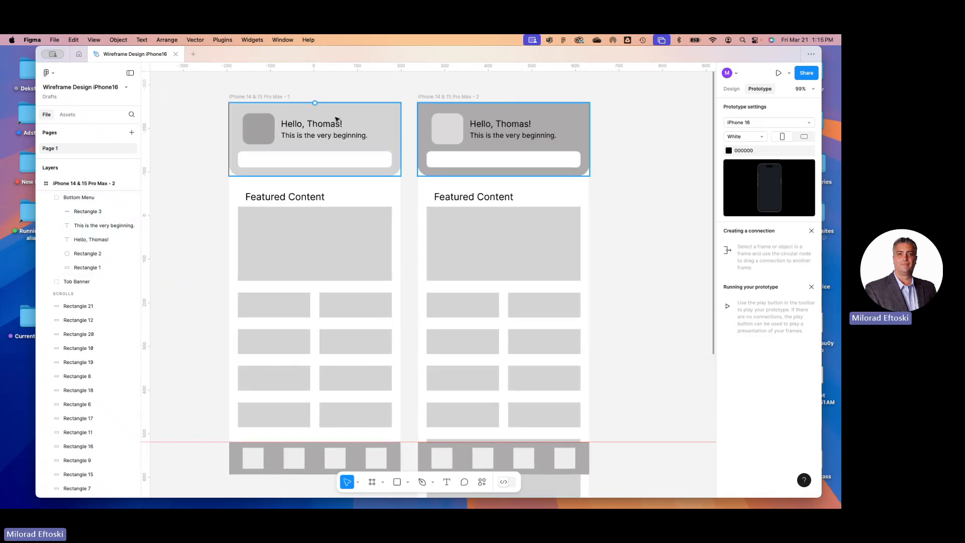
{"action": "left_click", "coordinate": [457, 114]}
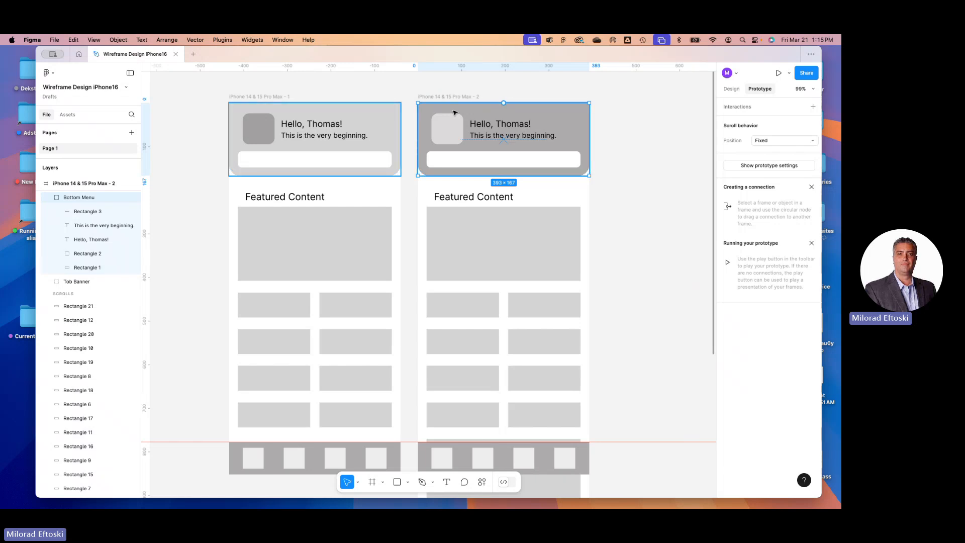
{"action": "left_click", "coordinate": [362, 116]}
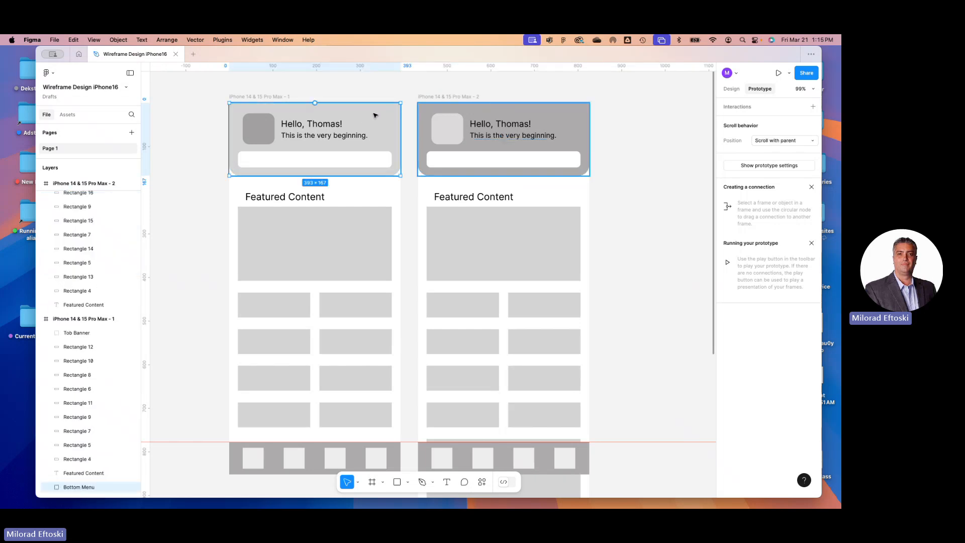
{"action": "key", "text": "Delete"}
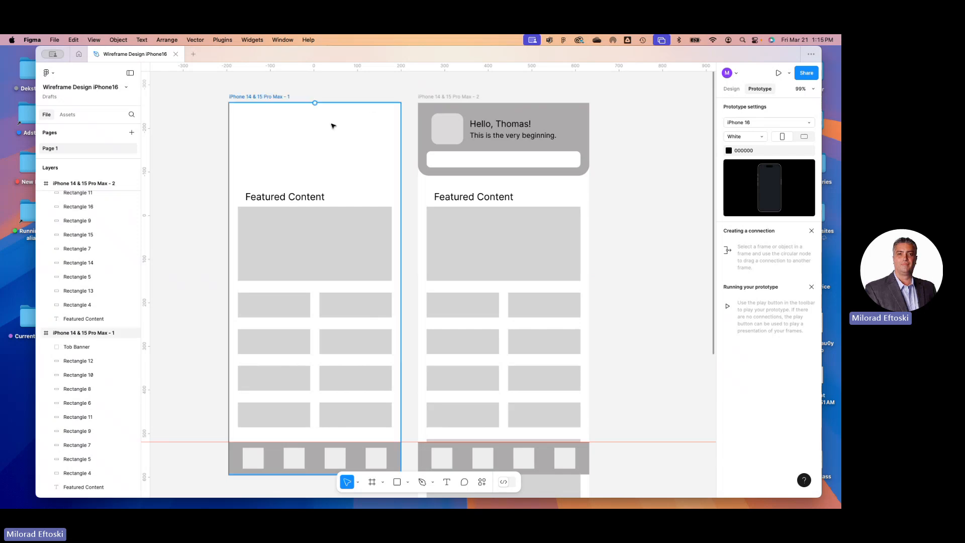
{"action": "key", "text": "super+v"}
{"action": "key", "text": "super+z"}
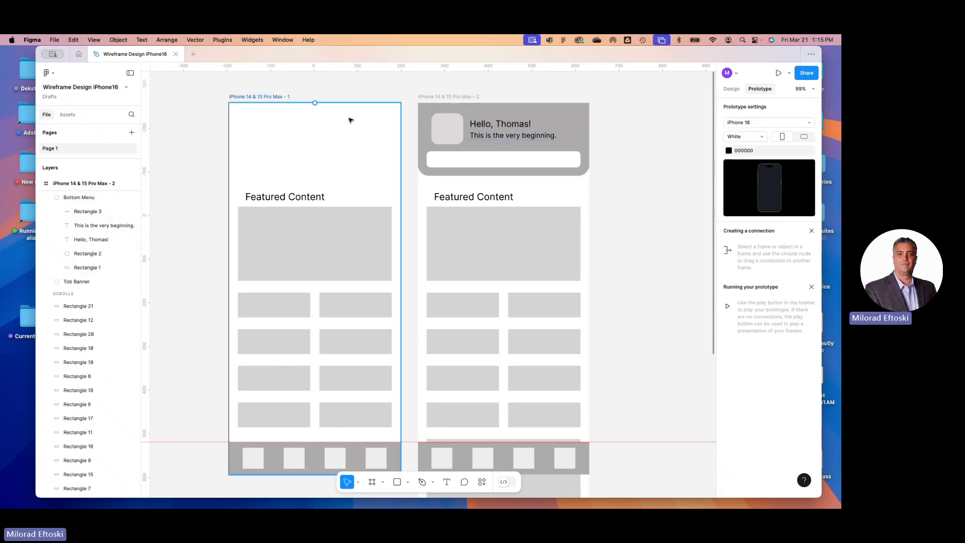
{"action": "left_click", "coordinate": [267, 98]}
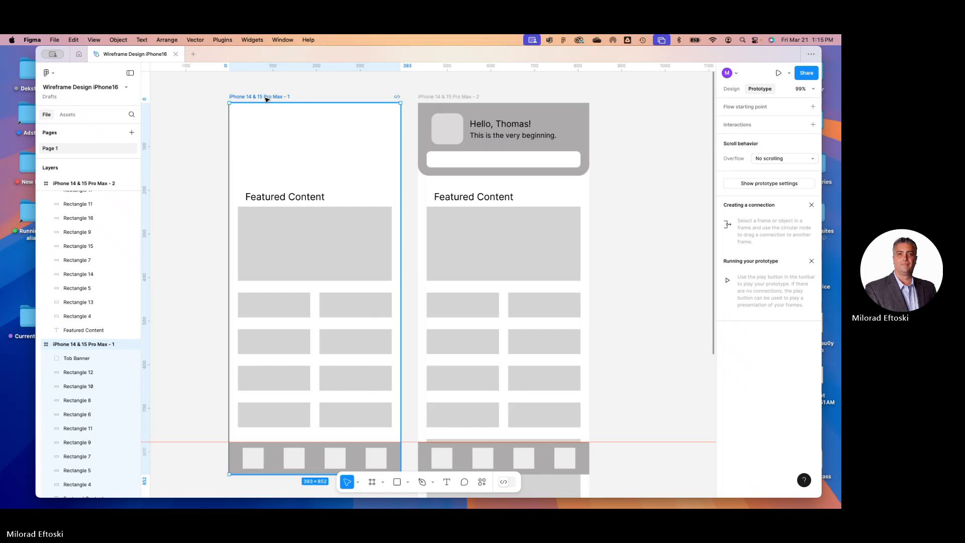
{"action": "key", "text": "super+v"}
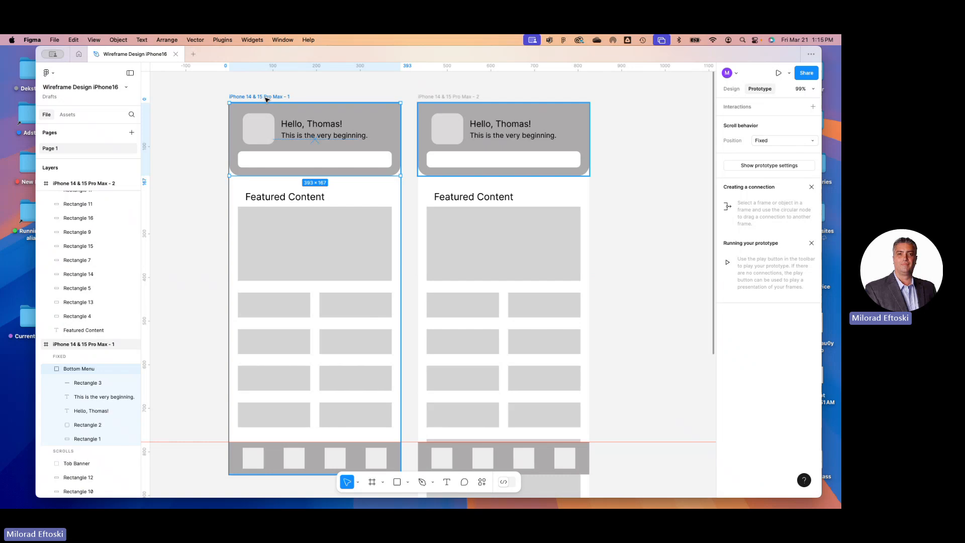
{"action": "left_click", "coordinate": [304, 84]}
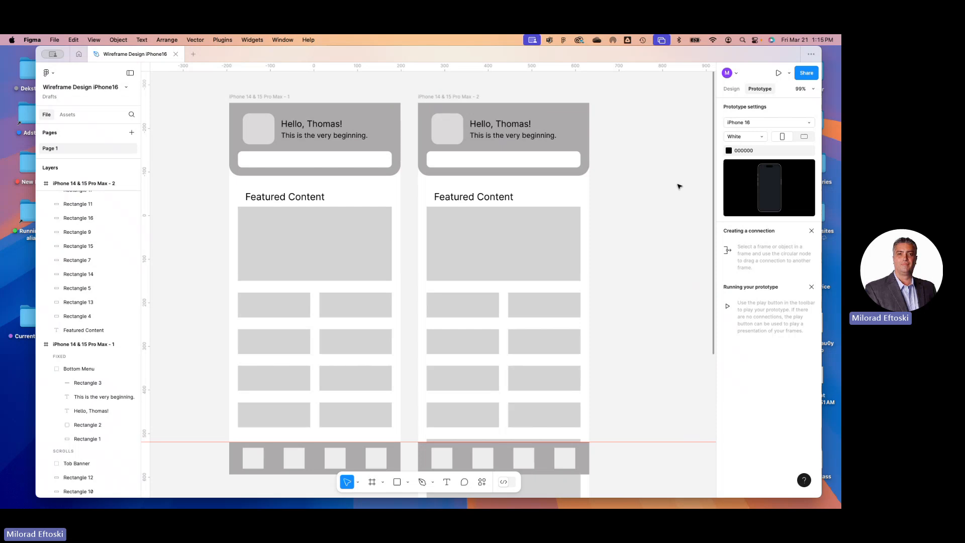
- Delete the eight small content rectangles between the large rectangle and the bottom menu in the second frame
{"action": "key", "text": "shift+0"}
{"action": "key", "text": "super+minus"}
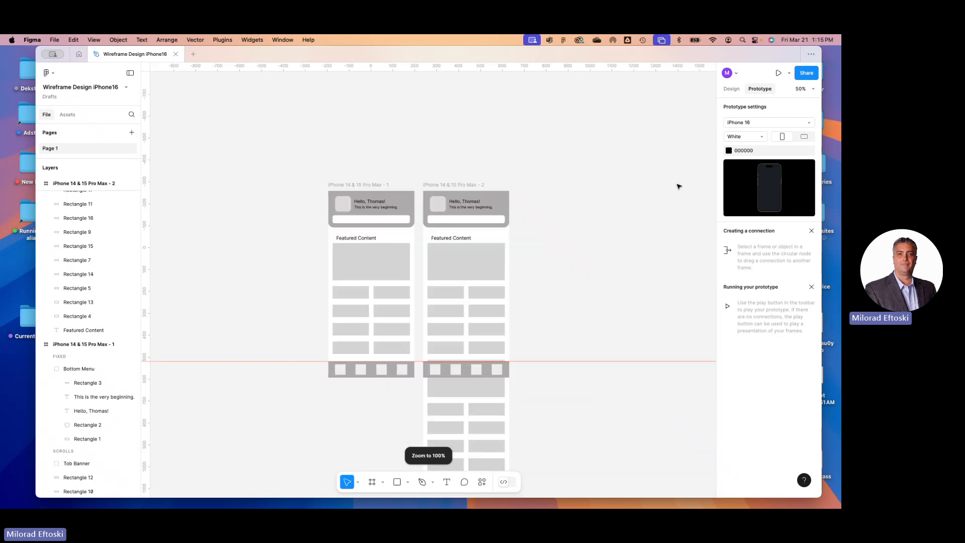
{"action": "left_click_drag", "start_coordinate": [664, 251], "coordinate": [590, 179]}
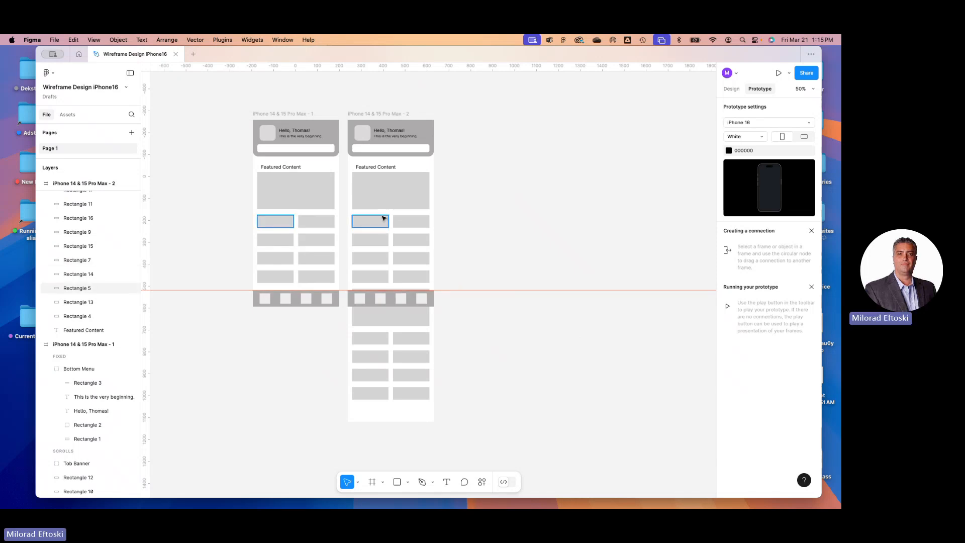
{"action": "left_click_drag", "start_coordinate": [376, 227], "coordinate": [395, 224]}
{"action": "key", "text": "Delete"}
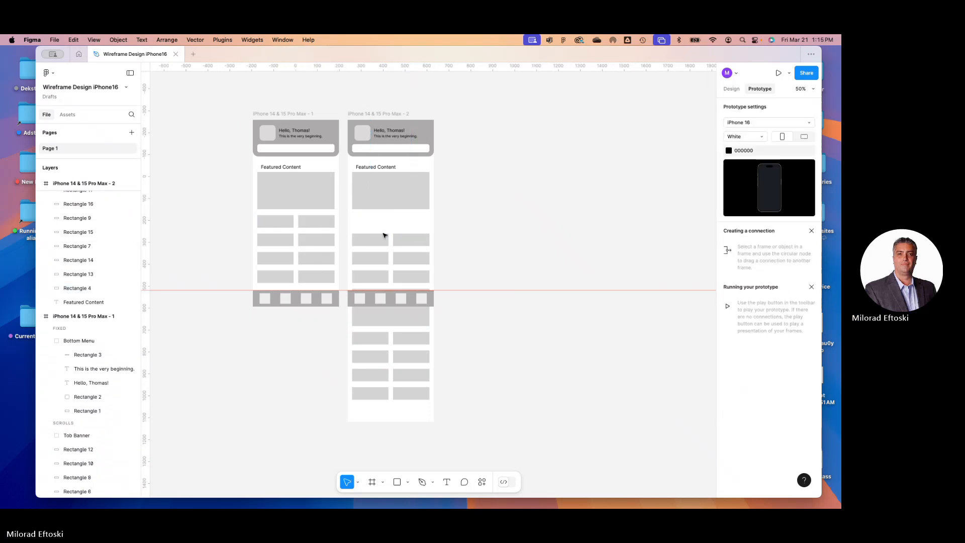
{"action": "left_click", "coordinate": [383, 239]}
{"action": "key", "text": "Delete"}
{"action": "left_click", "coordinate": [414, 241]}
{"action": "key", "text": "Delete"}
{"action": "left_click", "coordinate": [386, 259]}
{"action": "key", "text": "Delete"}
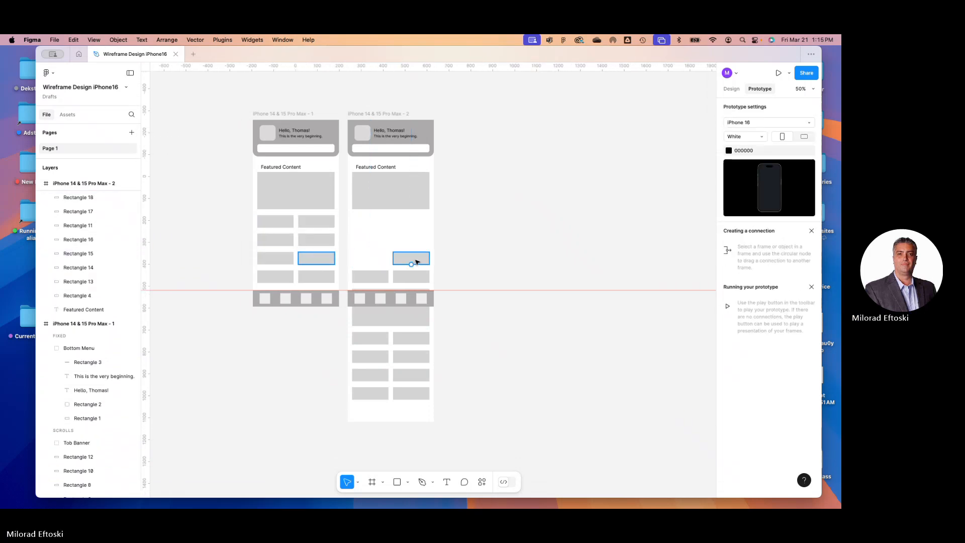
{"action": "left_click", "coordinate": [415, 262]}
{"action": "key", "text": "Delete"}
{"action": "left_click", "coordinate": [381, 277]}
{"action": "key", "text": "Delete"}
{"action": "left_click", "coordinate": [408, 276]}
{"action": "key", "text": "Delete"}
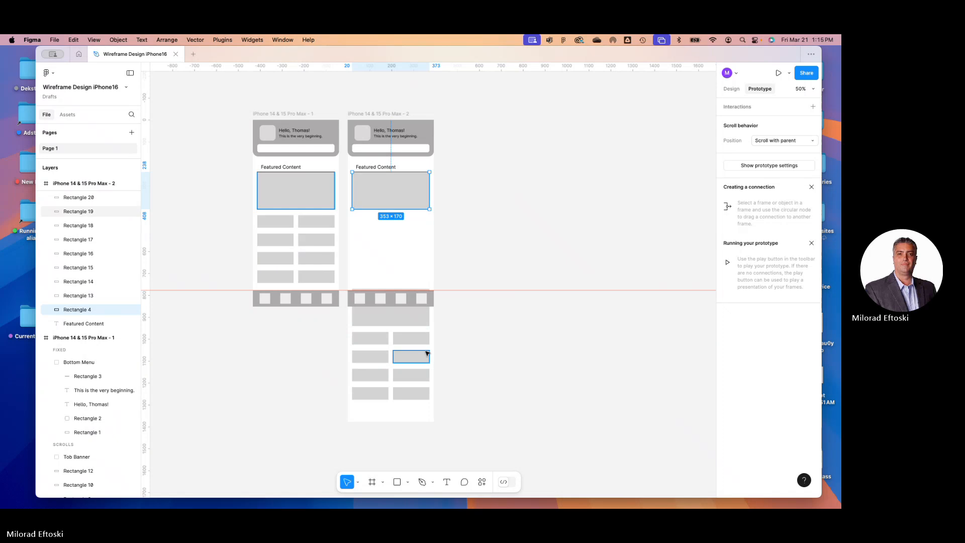
- Delete the eight small content rectangles below the bottom menu in the second frame
{"action": "left_click", "coordinate": [377, 339]}
{"action": "left_click", "coordinate": [378, 345]}
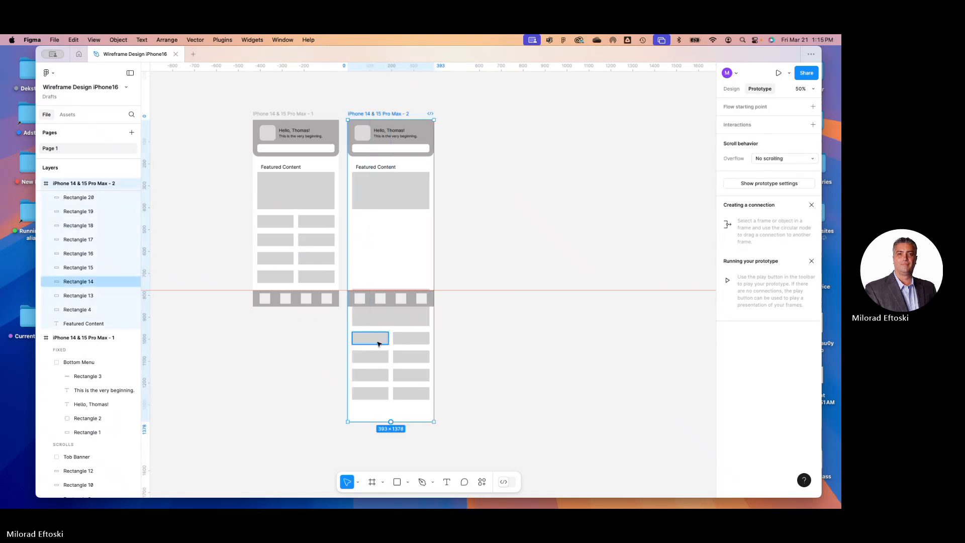
{"action": "left_click", "coordinate": [409, 344]}
{"action": "left_click", "coordinate": [392, 344]}
{"action": "left_click", "coordinate": [380, 340]}
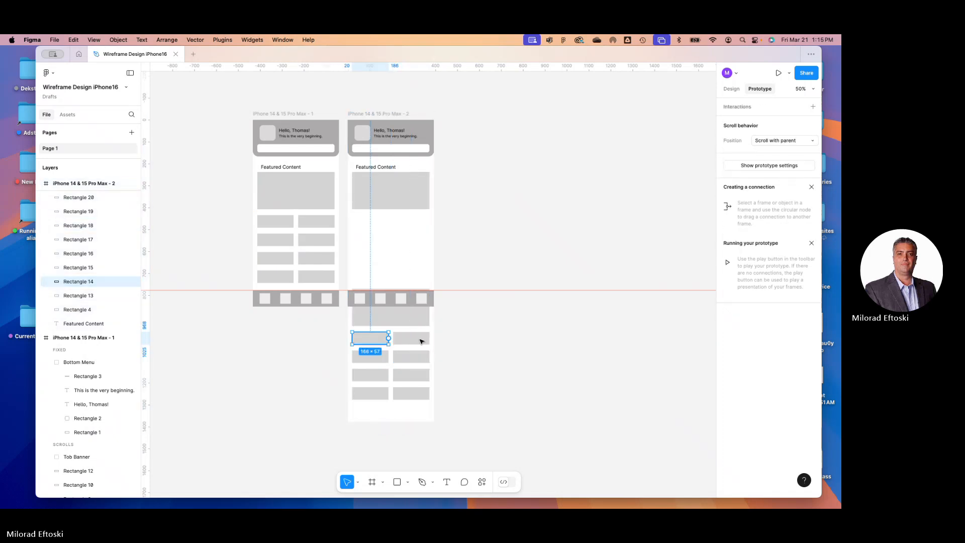
{"action": "key", "text": "Delete"}
{"action": "left_click", "coordinate": [419, 340]}
{"action": "key", "text": "Delete"}
{"action": "left_click", "coordinate": [409, 359]}
{"action": "key", "text": "Delete"}
{"action": "left_click", "coordinate": [380, 360]}
{"action": "key", "text": "Delete"}
{"action": "left_click", "coordinate": [379, 374]}
{"action": "key", "text": "Delete"}
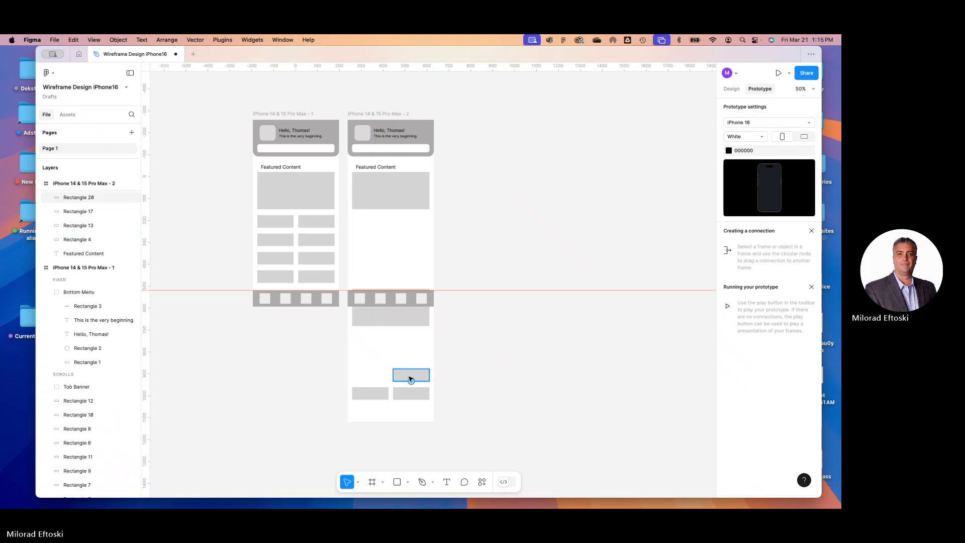
{"action": "left_click", "coordinate": [409, 378]}
{"action": "key", "text": "Delete"}
{"action": "left_click", "coordinate": [379, 392]}
{"action": "key", "text": "Delete"}
{"action": "left_click", "coordinate": [411, 393]}
{"action": "key", "text": "Delete"}
- Copy the second frame's large content rectangle just below itself and delete the large rectangle behind the bottom menu
{"action": "left_click", "coordinate": [394, 198]}
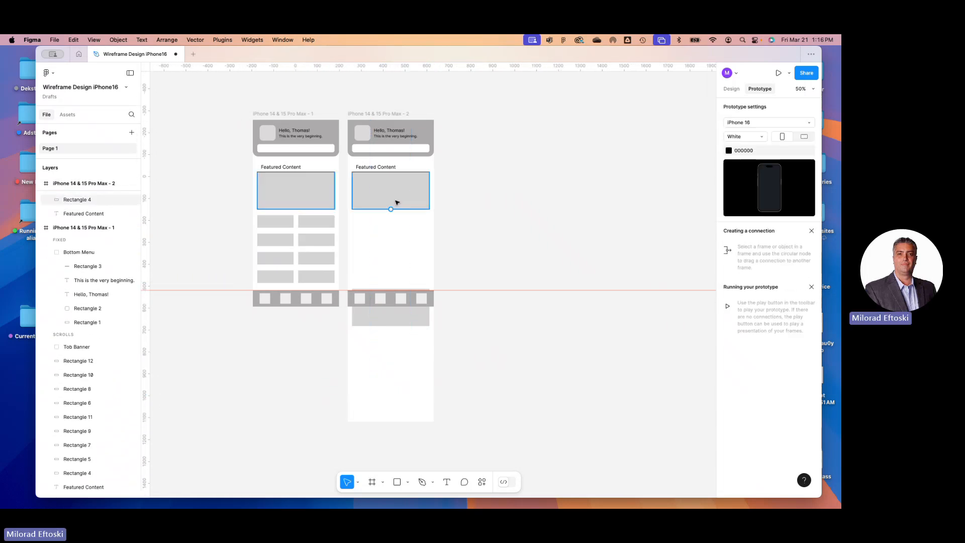
{"action": "left_click_drag", "start_coordinate": [394, 205], "coordinate": [409, 244]}
{"action": "left_click", "coordinate": [419, 313]}
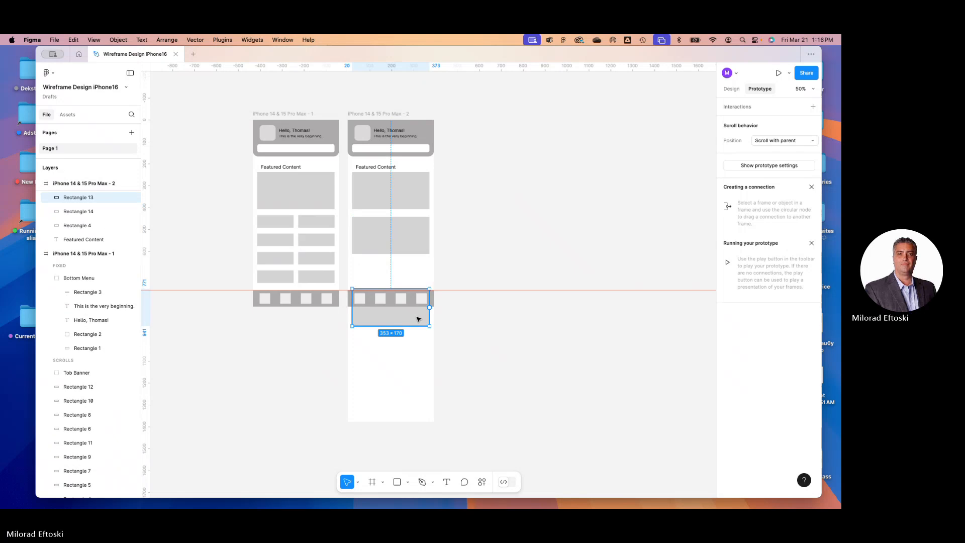
{"action": "key", "text": "Delete"}
- Try duplicating the copied large rectangle again, undo that, and delete the copy from the second frame
{"action": "left_click", "coordinate": [410, 253]}
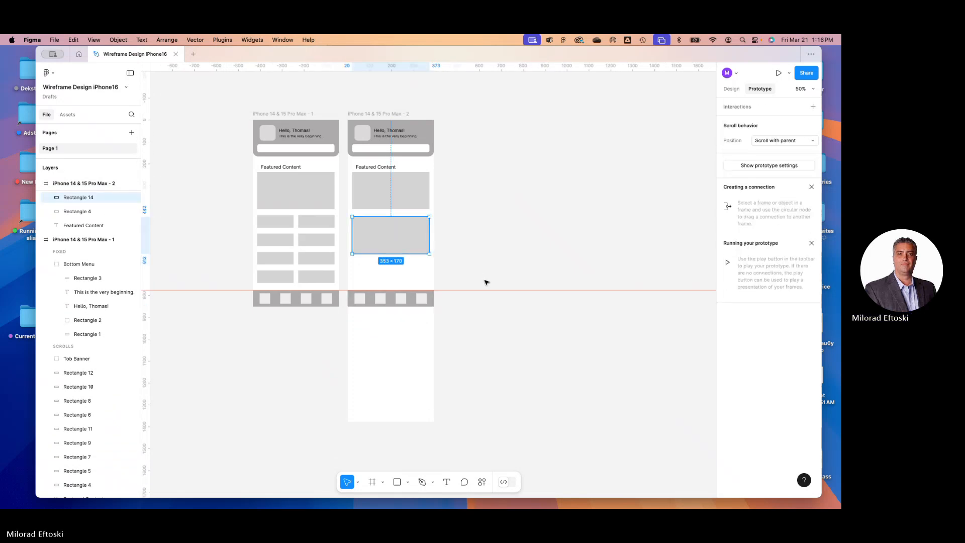
{"action": "key", "text": "super+d"}
{"action": "key", "text": "super+z"}
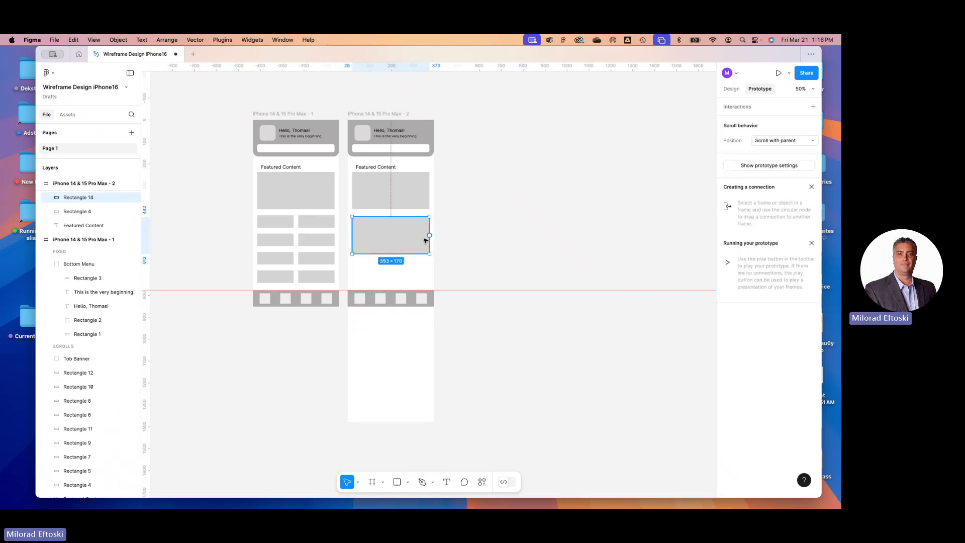
{"action": "key", "text": "Delete"}
- Stack two evenly spaced copies of the large content rectangle below the original in the second frame
{"action": "scroll", "coordinate": [420, 228], "scroll_direction": "up", "scroll_amount": 5}
{"action": "scroll", "coordinate": [403, 211], "scroll_direction": "down", "scroll_amount": 5}
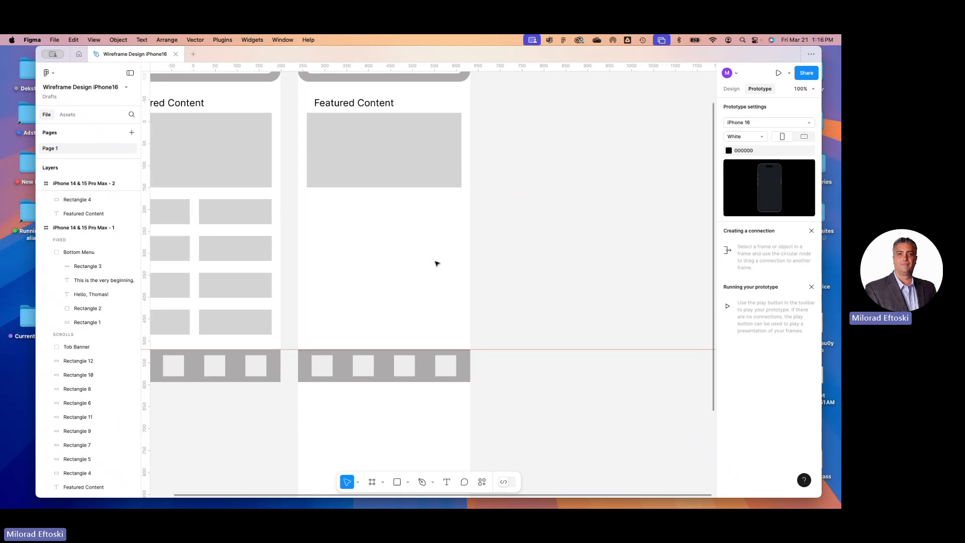
{"action": "left_click_drag", "start_coordinate": [426, 218], "coordinate": [432, 270]}
{"action": "key", "text": "super+d"}
{"action": "key", "text": "super+d"}
{"action": "key", "text": "super+d"}
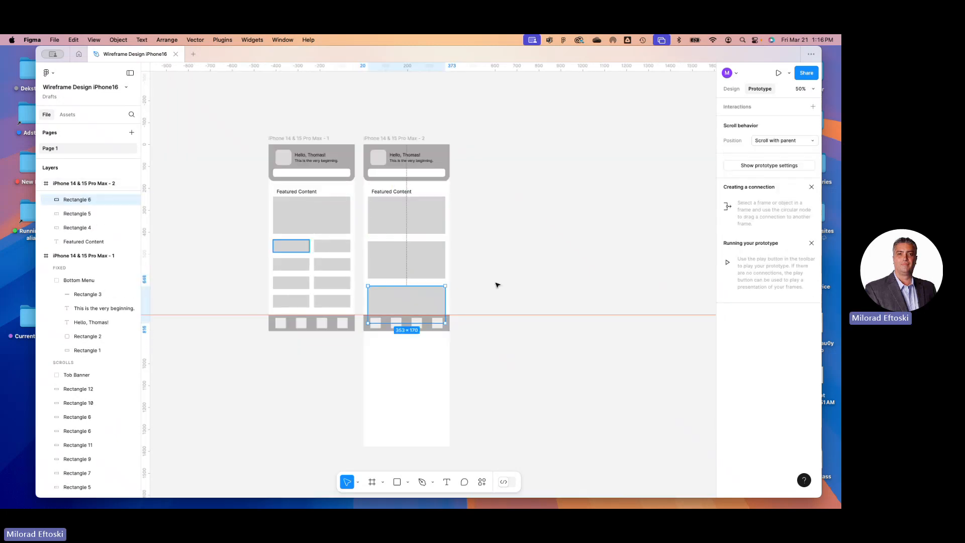
- Duplicate the lowest content rectangle in the second iPhone frame three times, continuing the same spacing downwards
{"action": "key", "text": "super+d"}
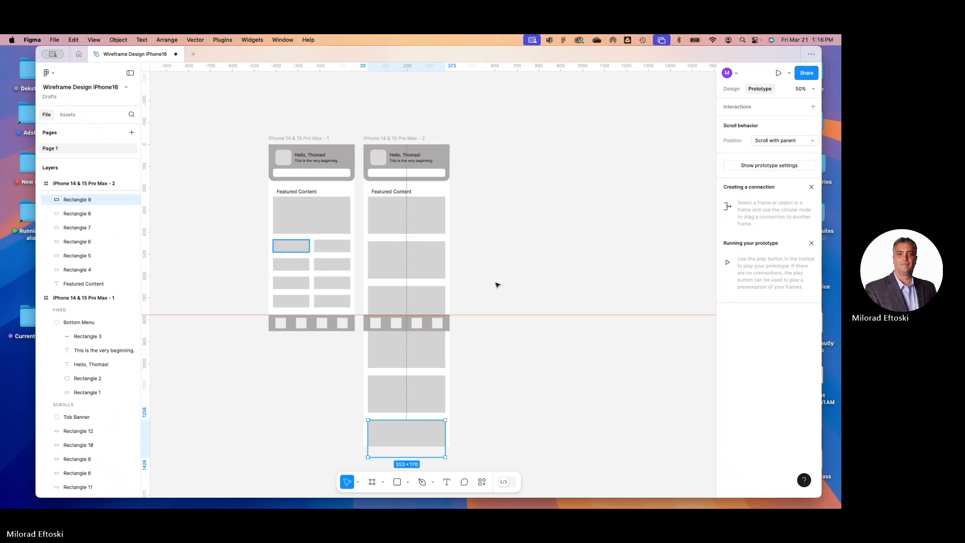
{"action": "left_click", "coordinate": [497, 380]}
{"action": "scroll", "coordinate": [488, 352], "scroll_direction": "down", "scroll_amount": 2}
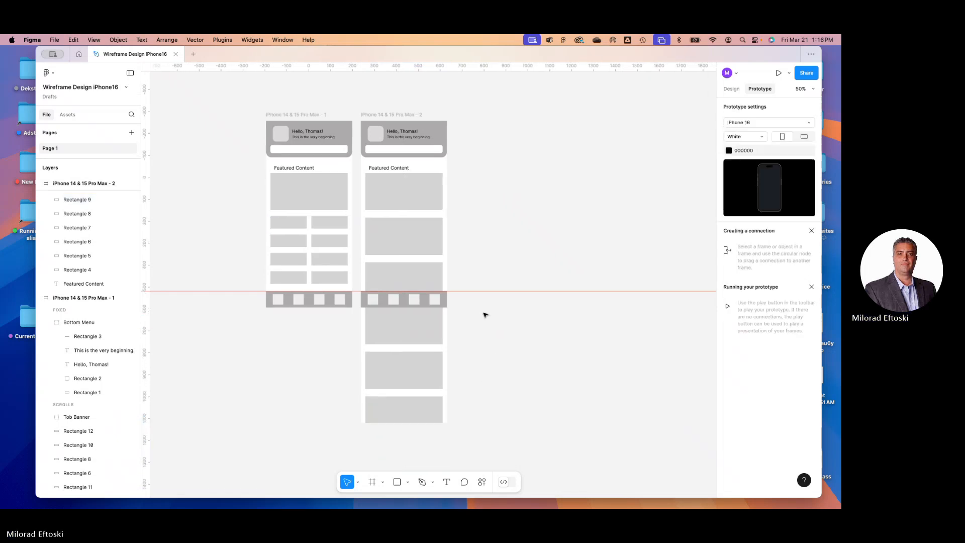
- Extend the second iPhone frame downwards to a height of about 1450 so that it holds all the rectangles
{"action": "left_click", "coordinate": [391, 116]}
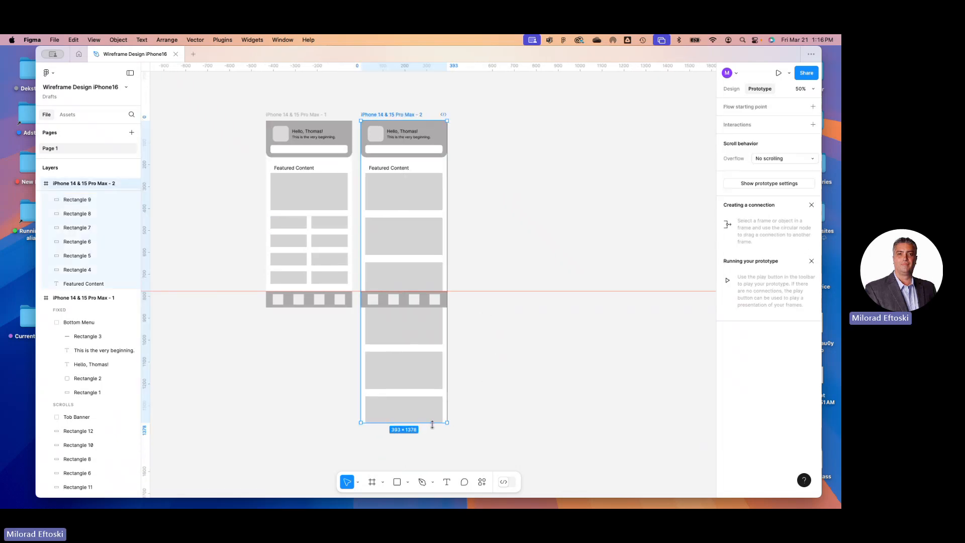
{"action": "left_click_drag", "start_coordinate": [431, 423], "coordinate": [432, 439]}
{"action": "left_click", "coordinate": [502, 429]}
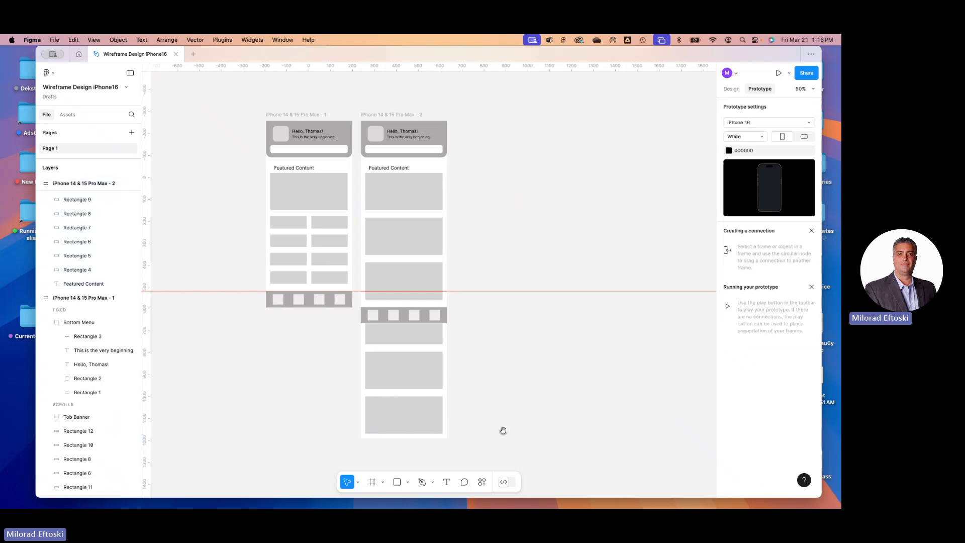
{"action": "scroll", "coordinate": [505, 424], "scroll_direction": "down", "scroll_amount": 1}
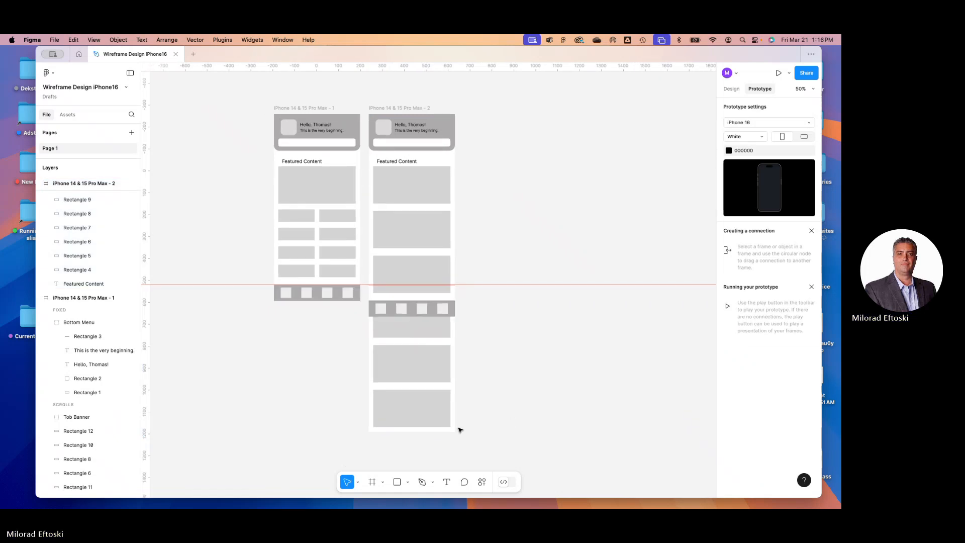
- Set the vertical constraint of the second frame's icon menu bar to Center
{"action": "left_click", "coordinate": [402, 308]}
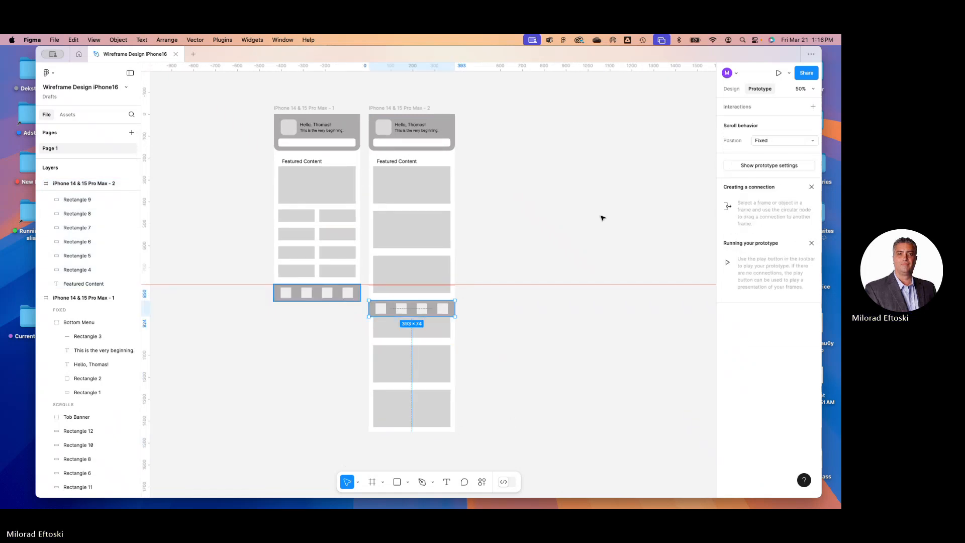
{"action": "left_click", "coordinate": [731, 88]}
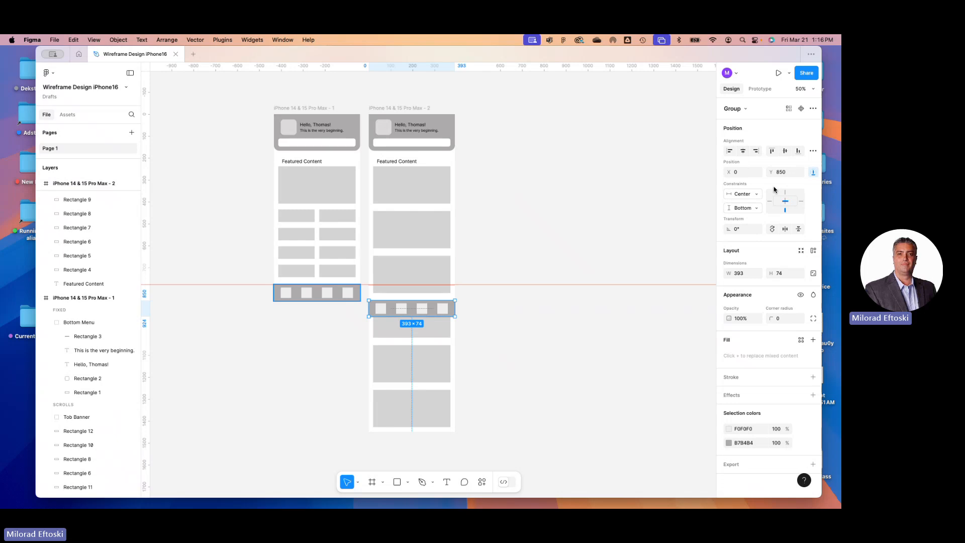
{"action": "left_click", "coordinate": [785, 202]}
{"action": "left_click", "coordinate": [813, 173]}
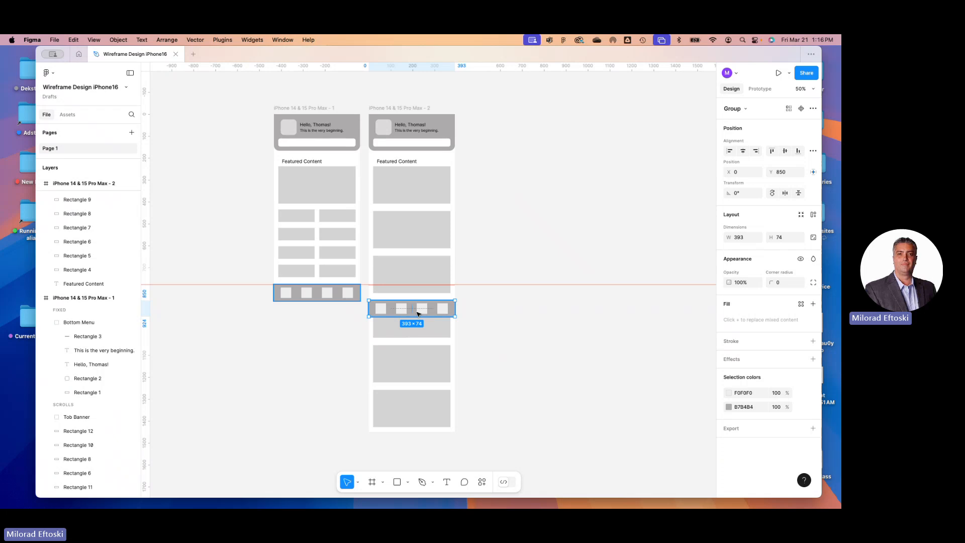
- Move the second frame's icon menu bar up to Y 779, level with the bar in the first frame
{"action": "left_click_drag", "start_coordinate": [417, 313], "coordinate": [420, 298]}
{"action": "left_click", "coordinate": [494, 323]}
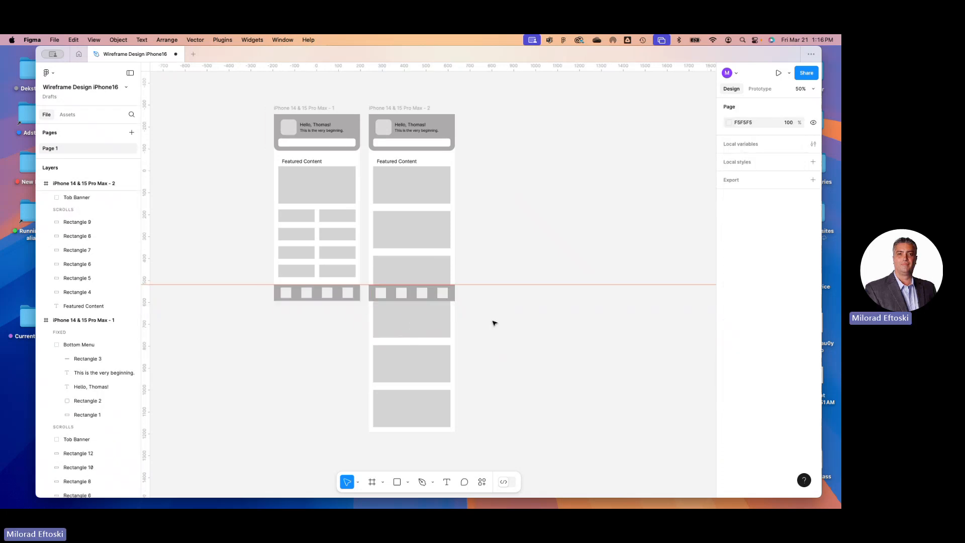
{"action": "left_click", "coordinate": [433, 298]}
{"action": "left_click", "coordinate": [551, 309]}
- Check the prototype scroll behavior of the second frame, its icon menu bar and its header group
{"action": "left_click", "coordinate": [385, 107]}
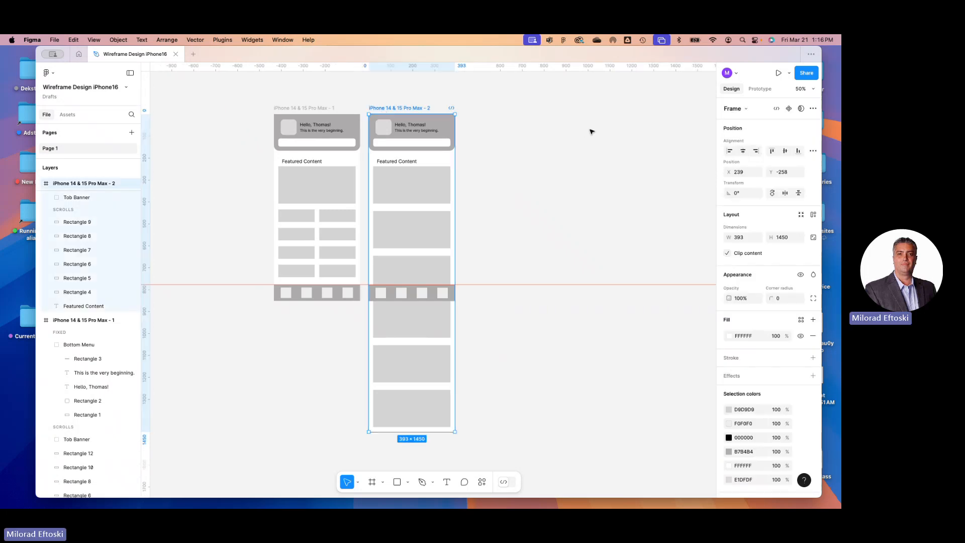
{"action": "left_click", "coordinate": [760, 89]}
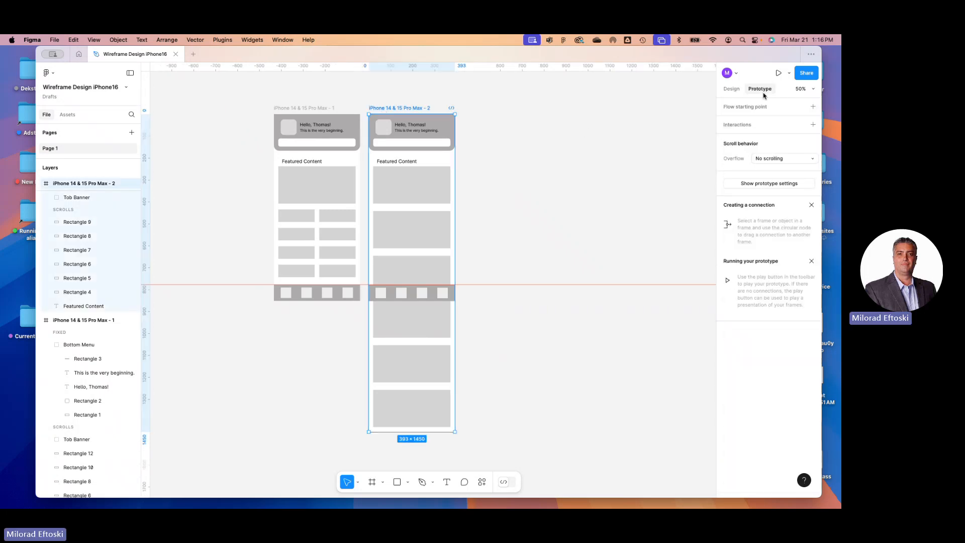
{"action": "left_click", "coordinate": [430, 297]}
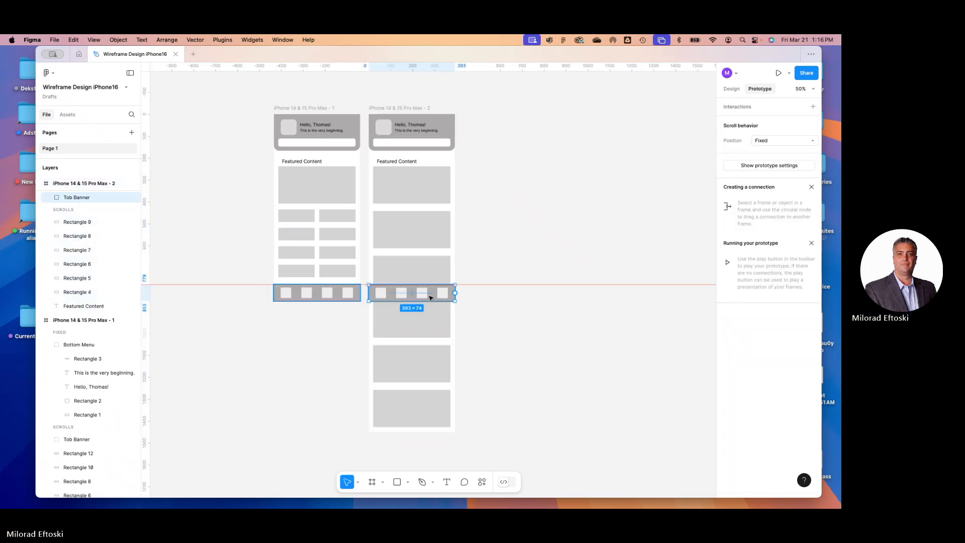
{"action": "left_click", "coordinate": [408, 139]}
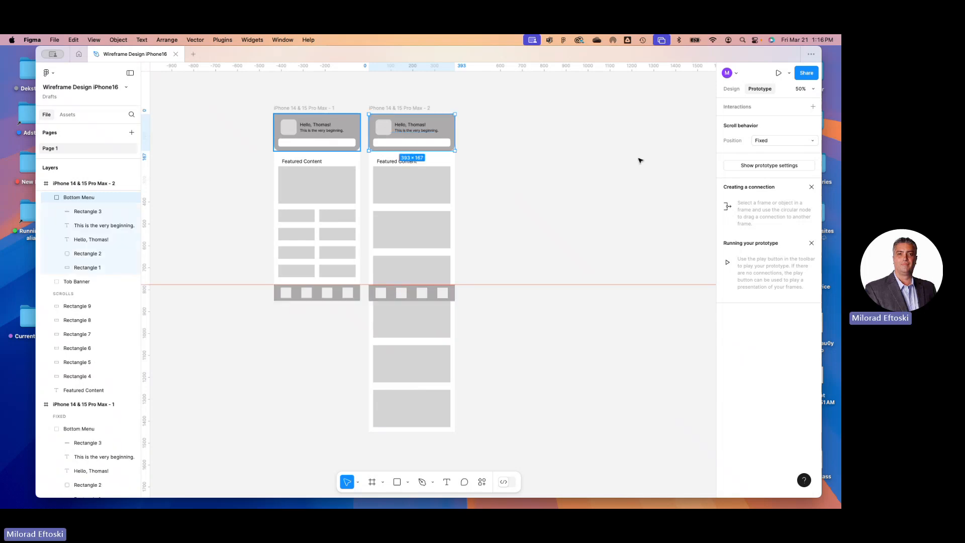
{"action": "left_click", "coordinate": [552, 188]}
{"action": "scroll", "coordinate": [431, 172], "scroll_direction": "right", "scroll_amount": 1}
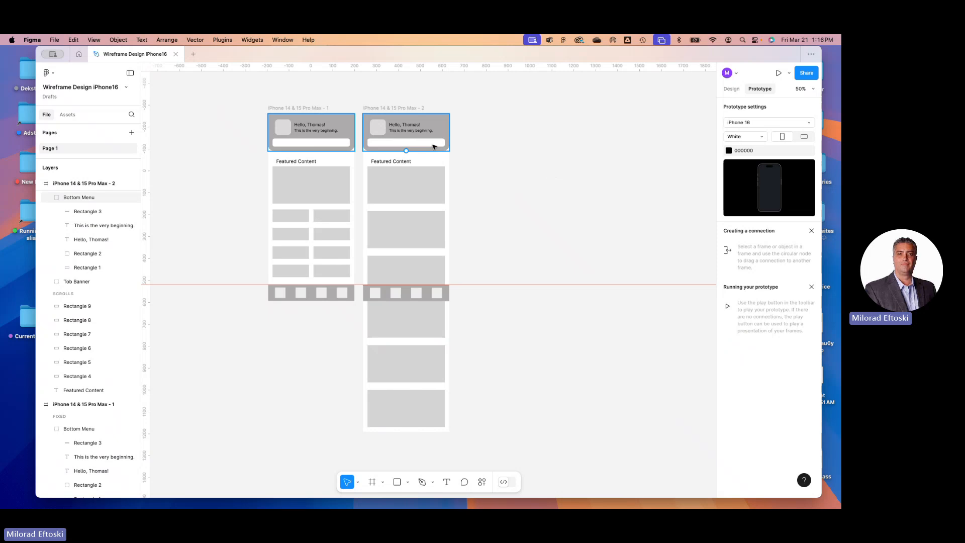
- Preview the prototype from the first frame, advance to the second screen, test its scrolling, and close the preview
{"action": "left_click", "coordinate": [317, 108]}
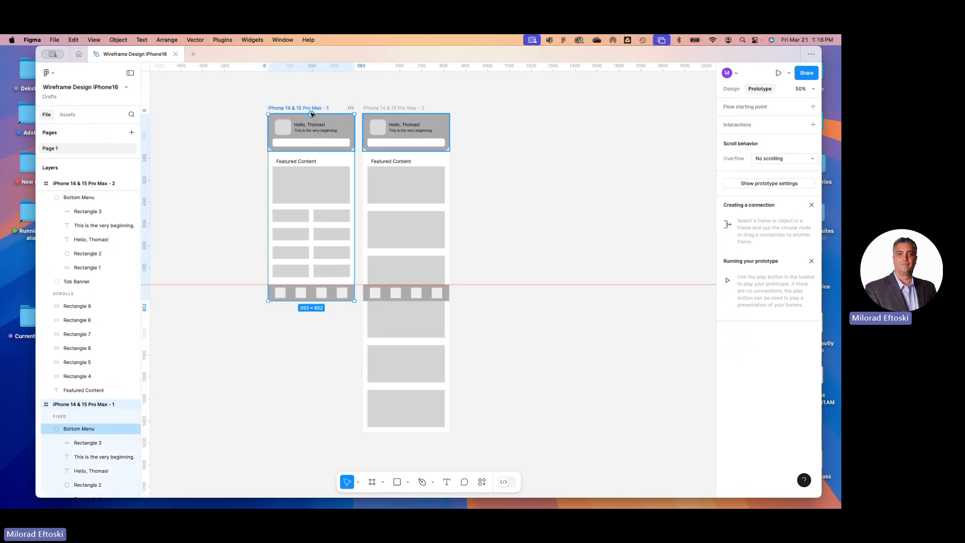
{"action": "left_click", "coordinate": [778, 74]}
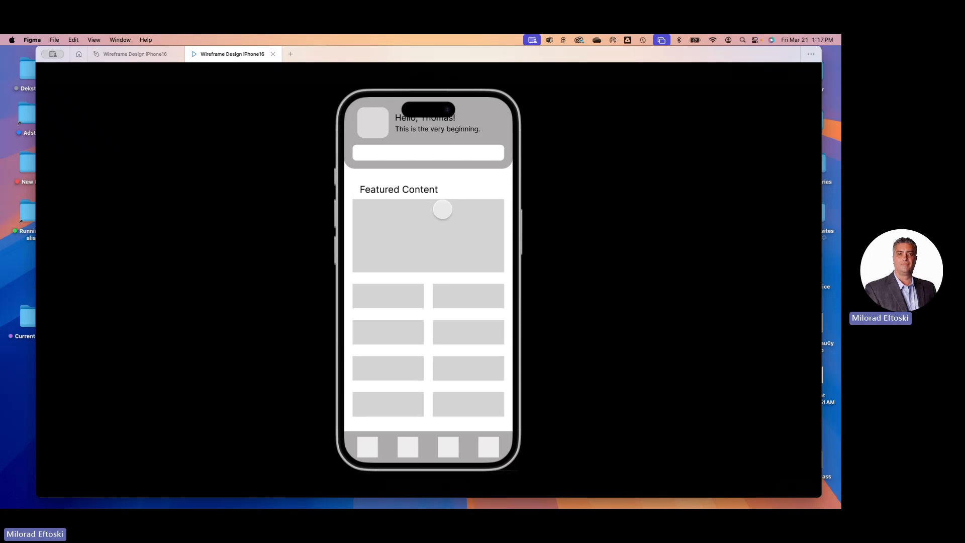
{"action": "left_click", "coordinate": [442, 209]}
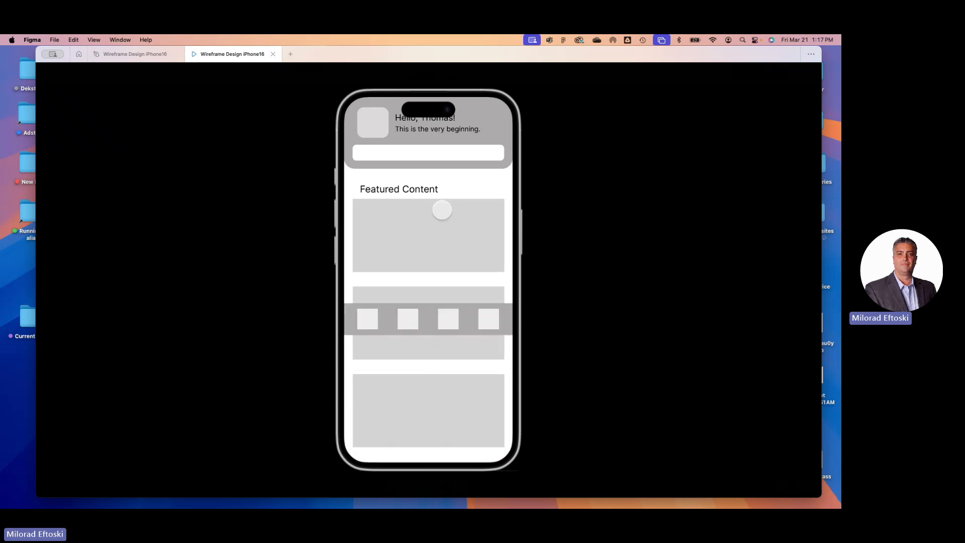
{"action": "scroll", "coordinate": [433, 235], "scroll_direction": "down", "scroll_amount": 3}
{"action": "scroll", "coordinate": [431, 248], "scroll_direction": "up", "scroll_amount": 3}
{"action": "scroll", "coordinate": [429, 250], "scroll_direction": "down", "scroll_amount": 3}
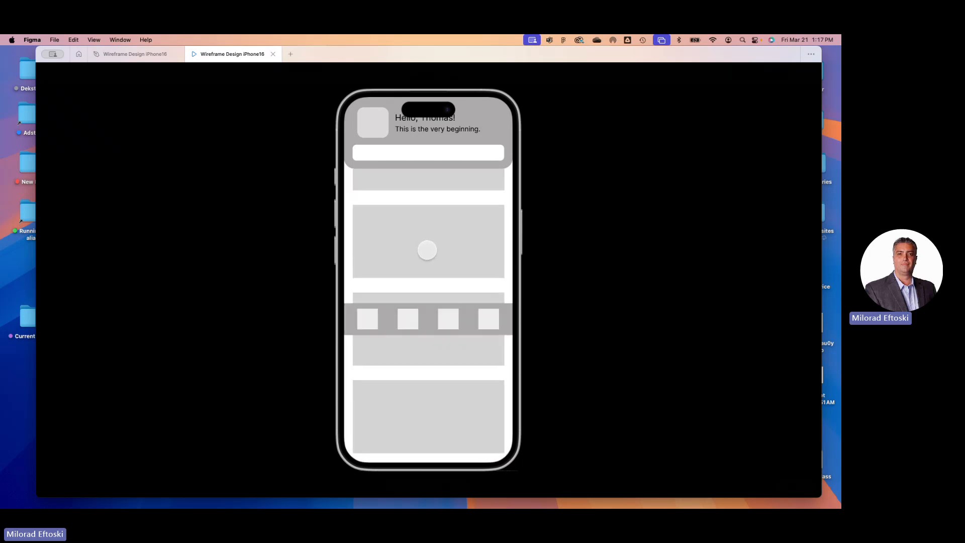
{"action": "scroll", "coordinate": [427, 250], "scroll_direction": "up", "scroll_amount": 2}
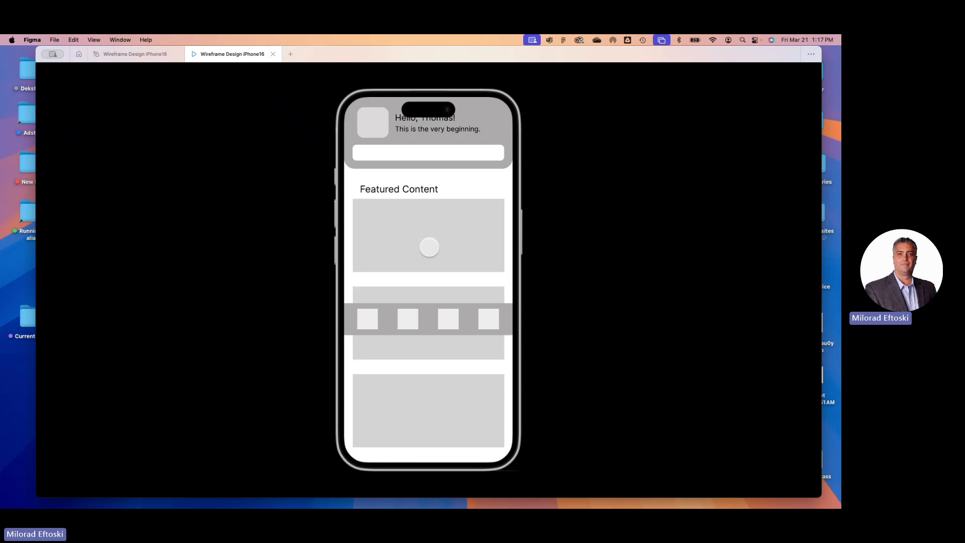
{"action": "scroll", "coordinate": [428, 253], "scroll_direction": "down", "scroll_amount": 2}
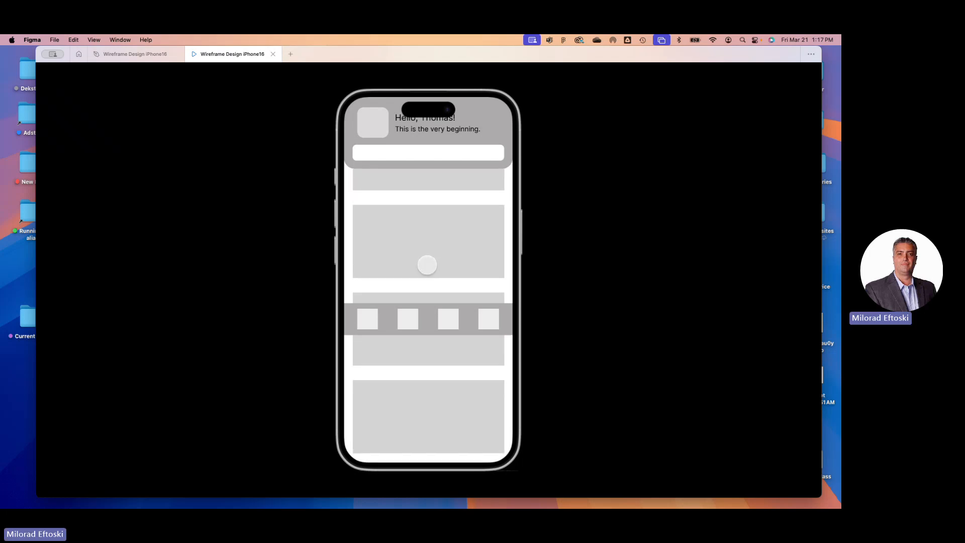
{"action": "scroll", "coordinate": [428, 265], "scroll_direction": "up", "scroll_amount": 2}
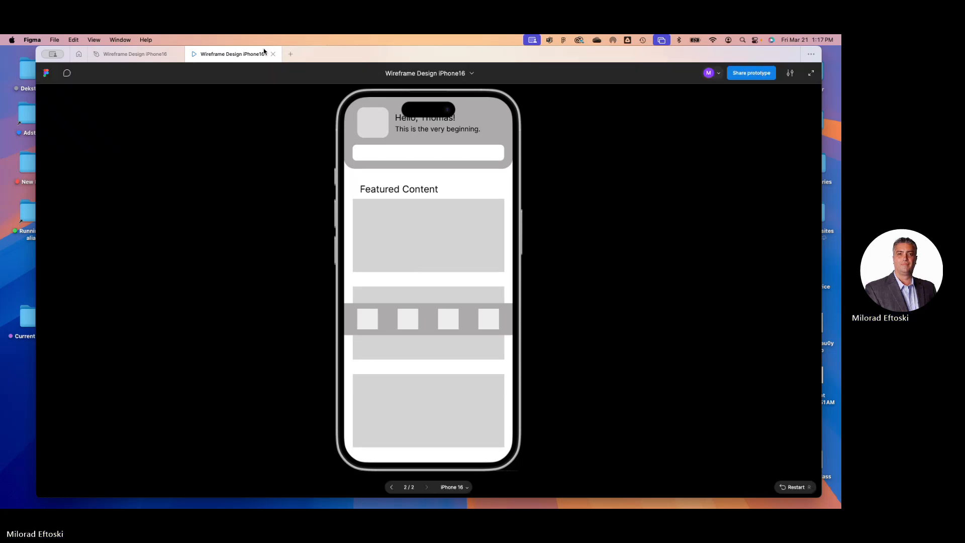
{"action": "left_click", "coordinate": [273, 53]}
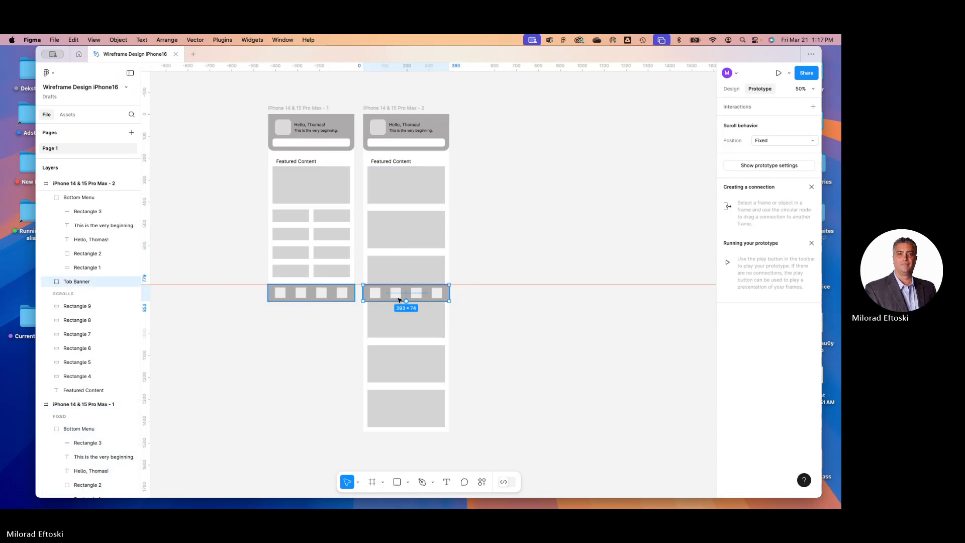
- Set the constraints of the second frame's icon menu bar to Center horizontally and Bottom vertically
{"action": "left_click", "coordinate": [731, 90]}
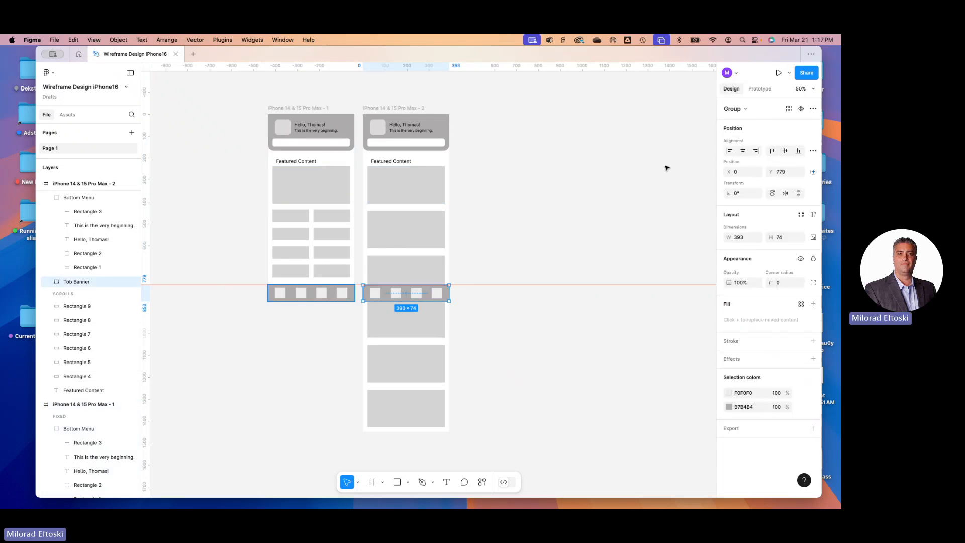
{"action": "left_click", "coordinate": [812, 172]}
{"action": "left_click", "coordinate": [743, 194]}
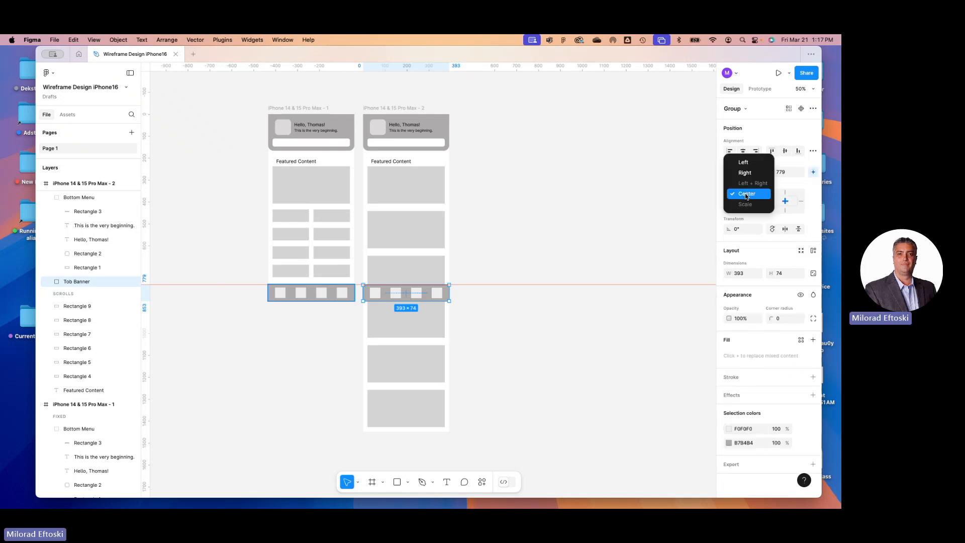
{"action": "left_click", "coordinate": [747, 196]}
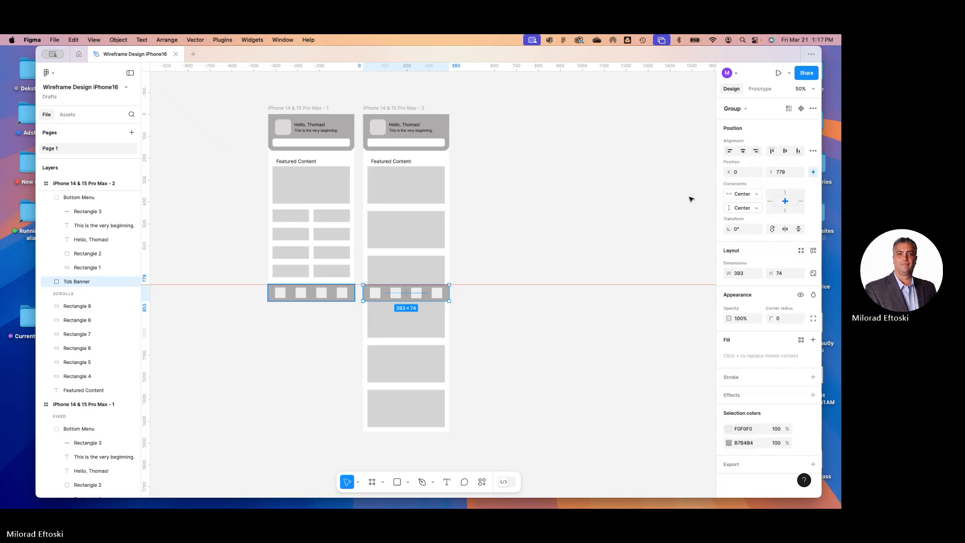
{"action": "left_click", "coordinate": [746, 210]}
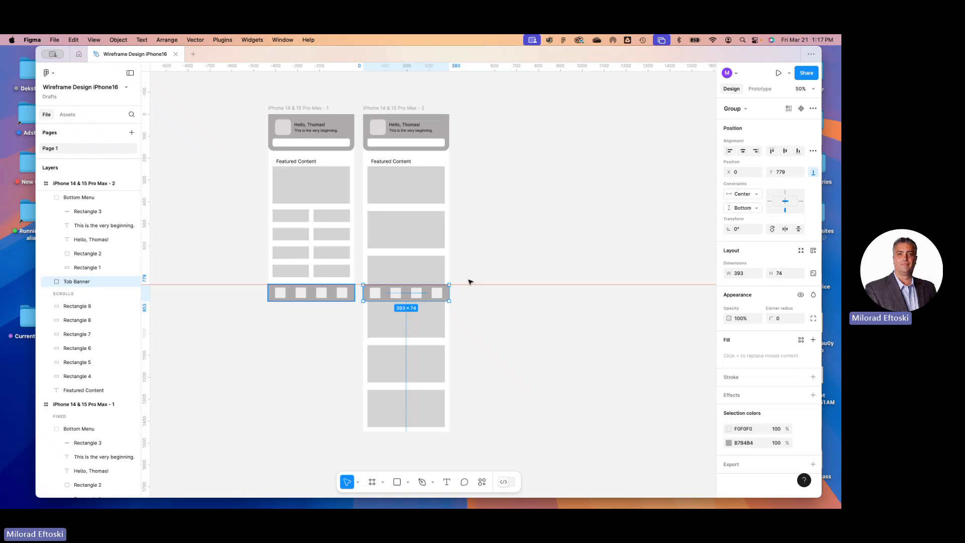
- Review the horizontal and vertical constraints of the header group in the second frame, keeping Center and Top
{"action": "left_click", "coordinate": [433, 127]}
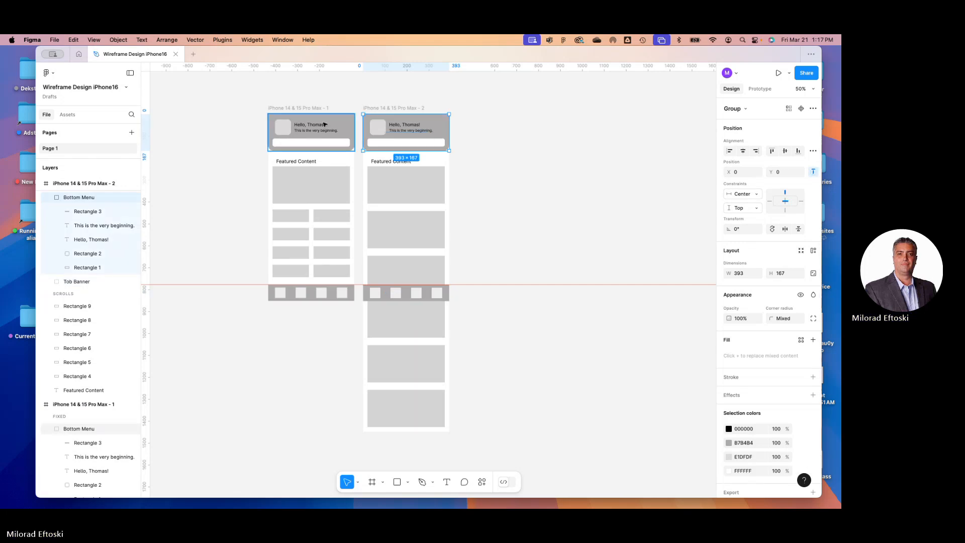
{"action": "left_click", "coordinate": [813, 173]}
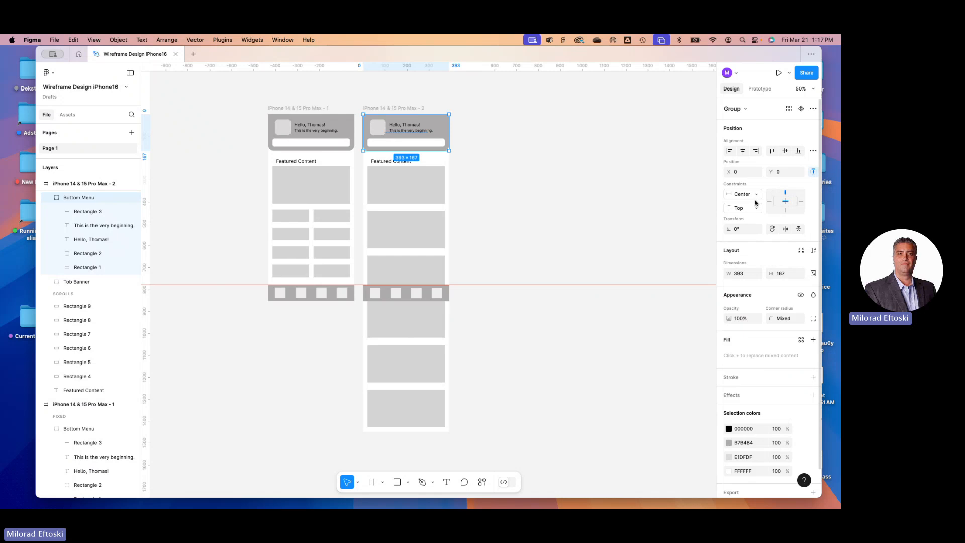
{"action": "left_click", "coordinate": [743, 194]}
{"action": "left_click", "coordinate": [742, 194]}
{"action": "left_click", "coordinate": [744, 207]}
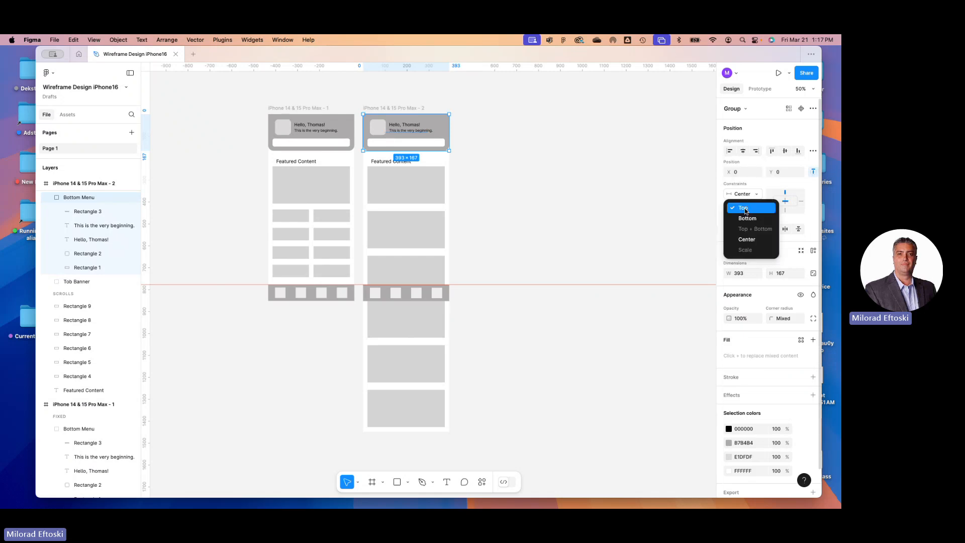
{"action": "left_click", "coordinate": [745, 209]}
- Recheck the horizontal and vertical constraint options of the second frame's icon menu bar, keeping Center and Bottom
{"action": "left_click", "coordinate": [447, 299]}
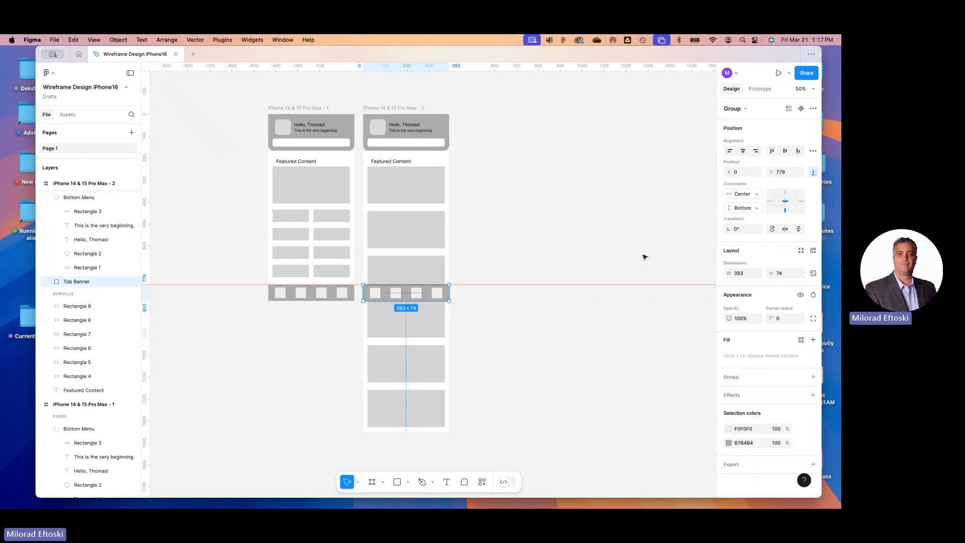
{"action": "left_click", "coordinate": [813, 173]}
{"action": "left_click", "coordinate": [743, 195]}
{"action": "left_click", "coordinate": [744, 196]}
{"action": "left_click", "coordinate": [743, 211]}
{"action": "left_click", "coordinate": [744, 210]}
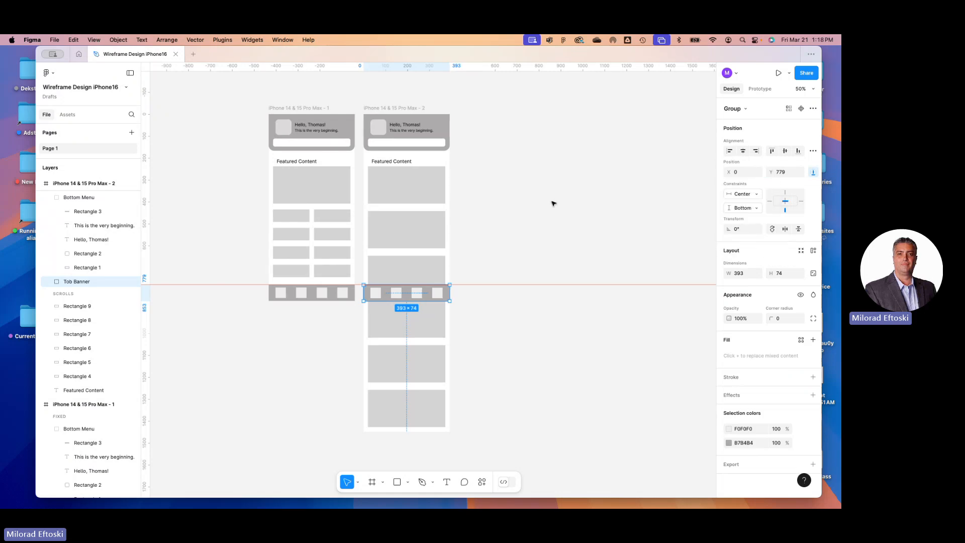
- Preview the second iPhone frame as a prototype and scroll its content to test the fixed header and menu bar
{"action": "left_click", "coordinate": [553, 203]}
{"action": "left_click", "coordinate": [394, 108]}
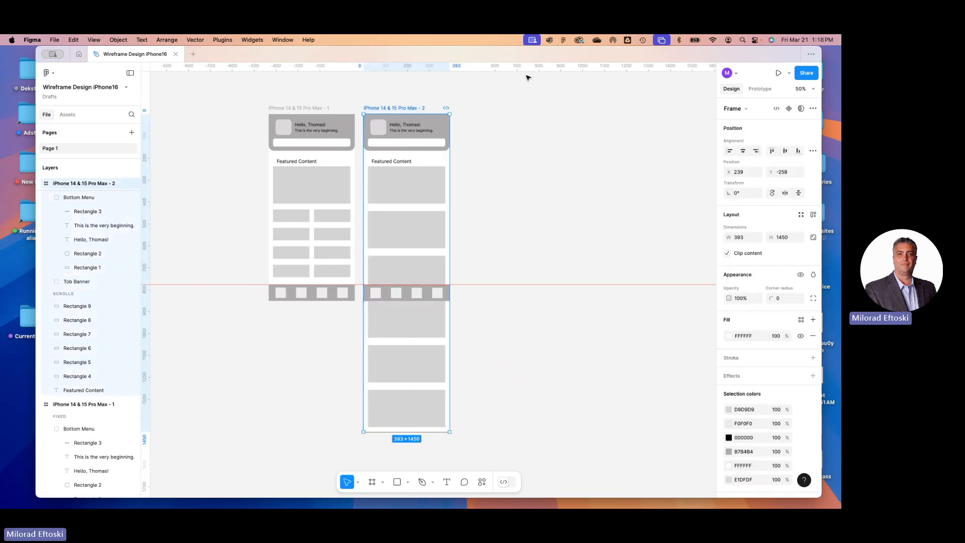
{"action": "left_click", "coordinate": [778, 74]}
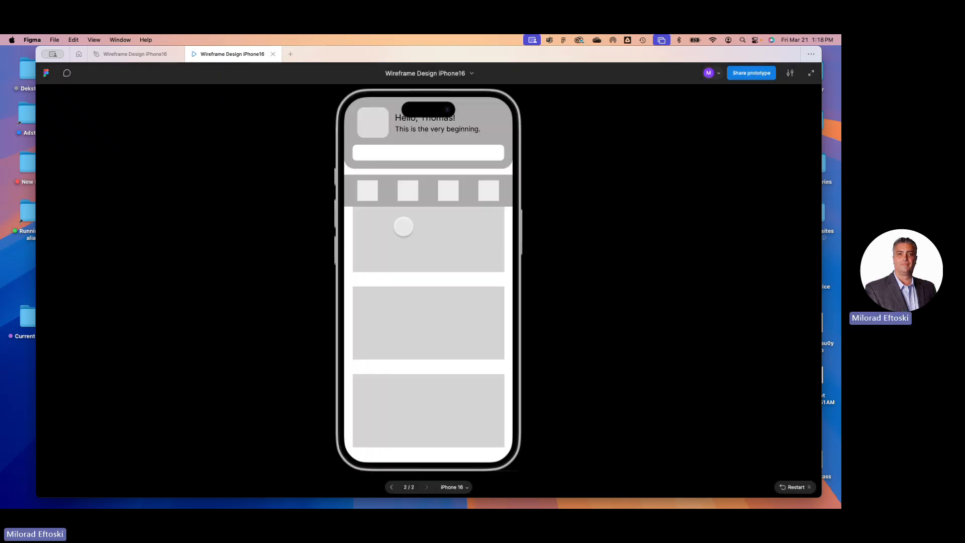
{"action": "scroll", "coordinate": [427, 278], "scroll_direction": "down", "scroll_amount": 3}
{"action": "scroll", "coordinate": [424, 280], "scroll_direction": "up", "scroll_amount": 3}
{"action": "scroll", "coordinate": [460, 251], "scroll_direction": "down", "scroll_amount": 3}
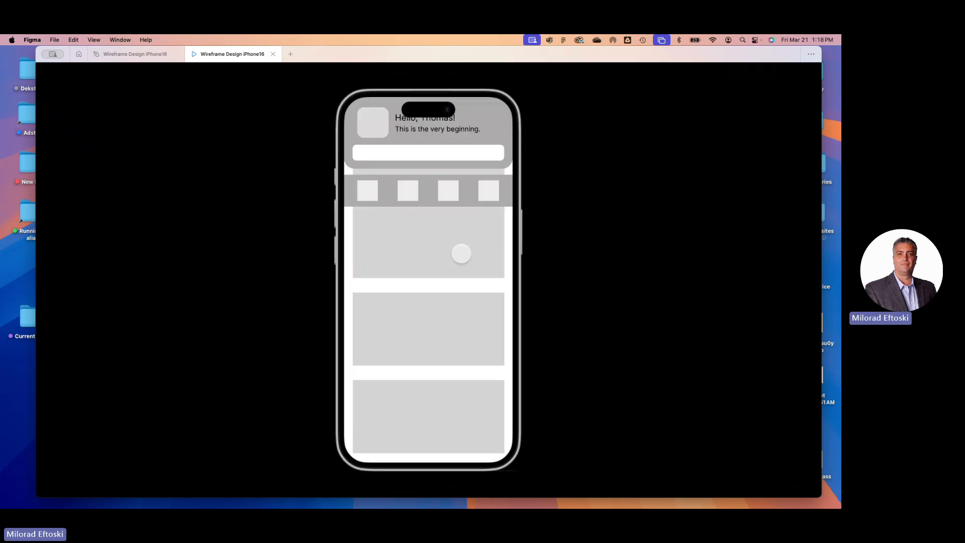
{"action": "scroll", "coordinate": [459, 251], "scroll_direction": "up", "scroll_amount": 2}
{"action": "scroll", "coordinate": [457, 252], "scroll_direction": "down", "scroll_amount": 2}
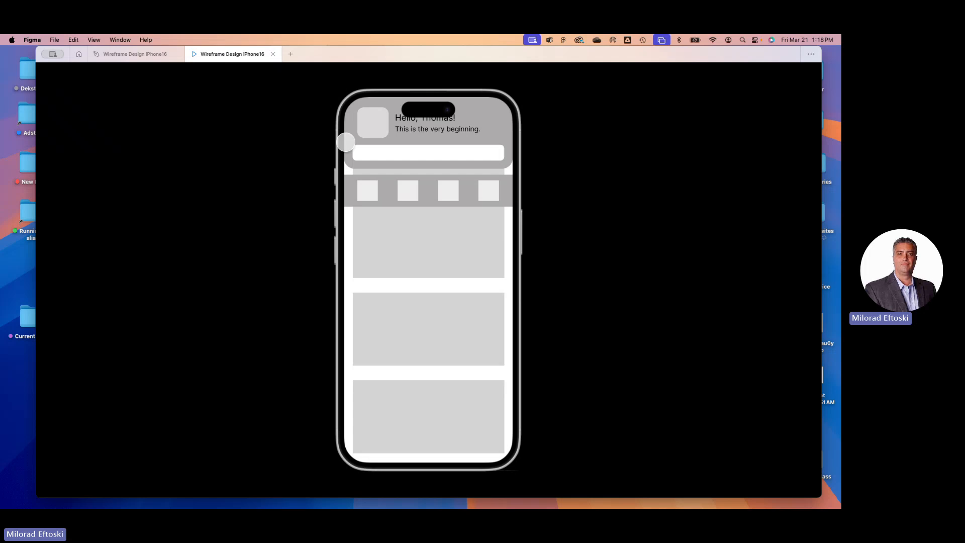
- Close the prototype preview and delete the icon menu bar from the second iPhone frame
{"action": "left_click", "coordinate": [273, 54]}
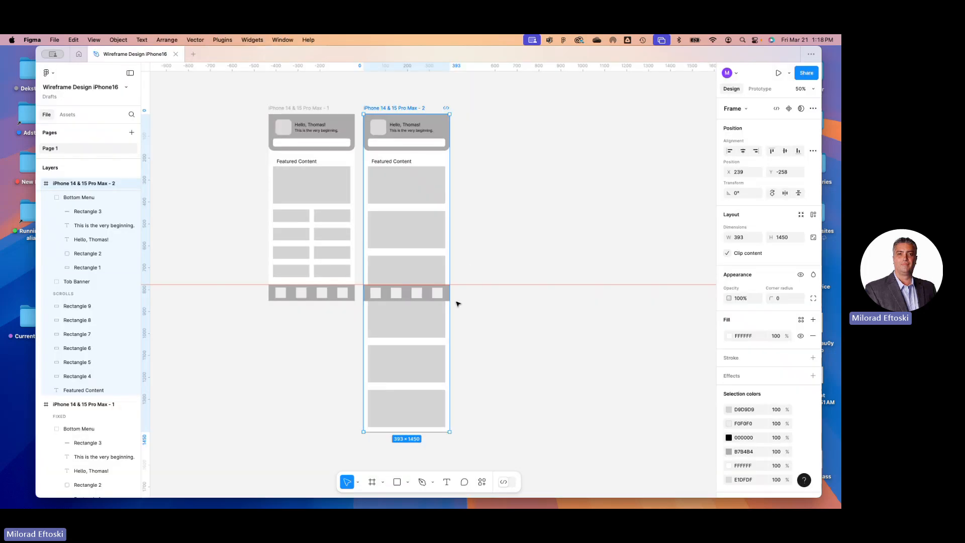
{"action": "left_click", "coordinate": [442, 296]}
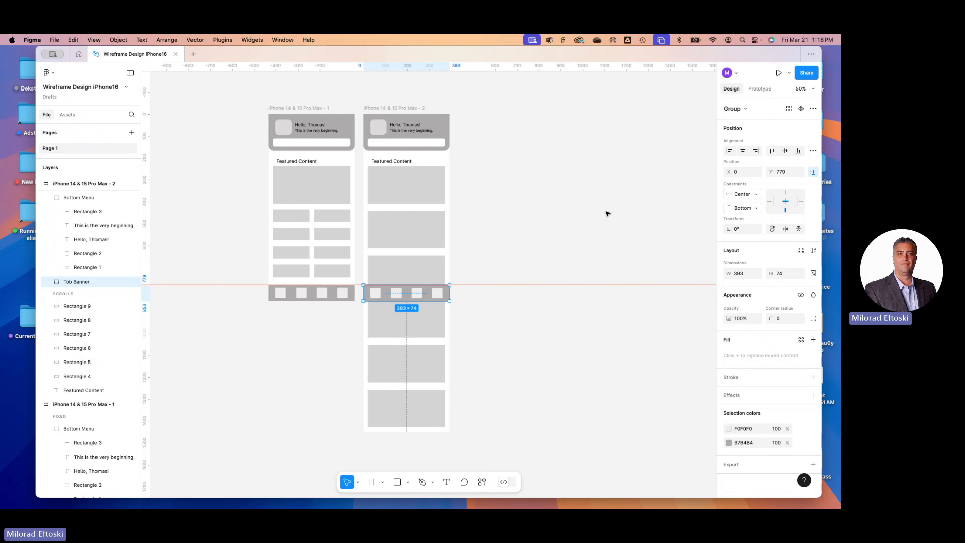
{"action": "key", "text": "Delete"}
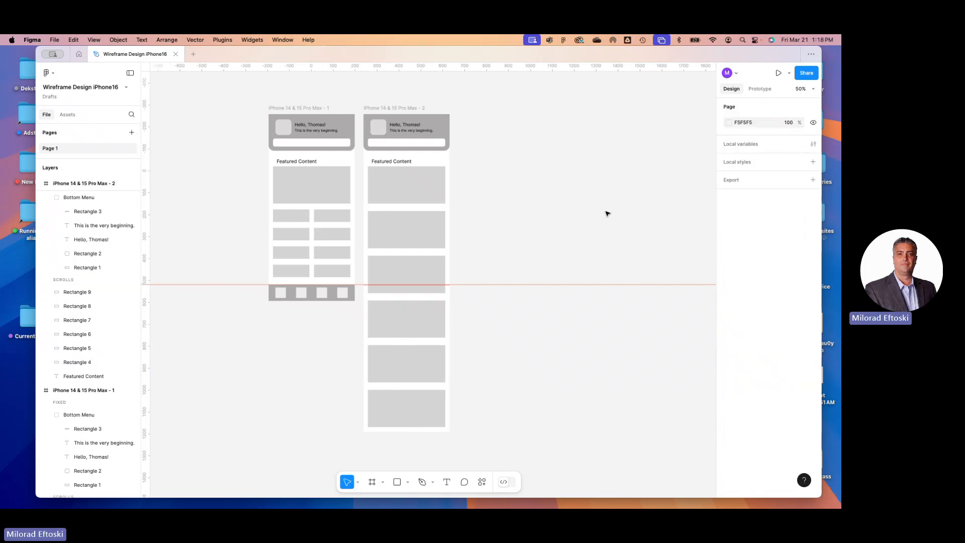
- Preview the second iPhone frame without its icon menu bar and scroll the content repeatedly to test the fixed header
{"action": "left_click", "coordinate": [398, 112]}
{"action": "left_click", "coordinate": [779, 73]}
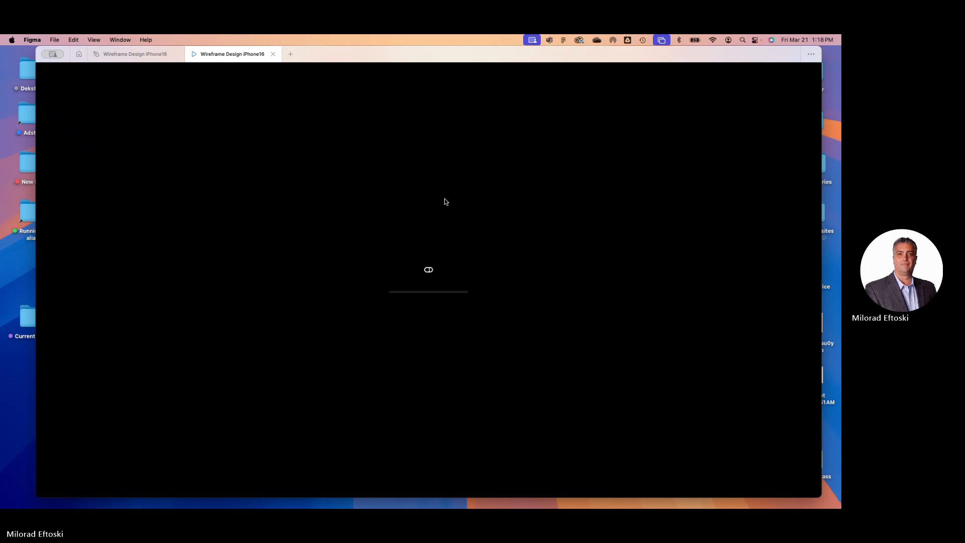
{"action": "scroll", "coordinate": [475, 289], "scroll_direction": "down", "scroll_amount": 3}
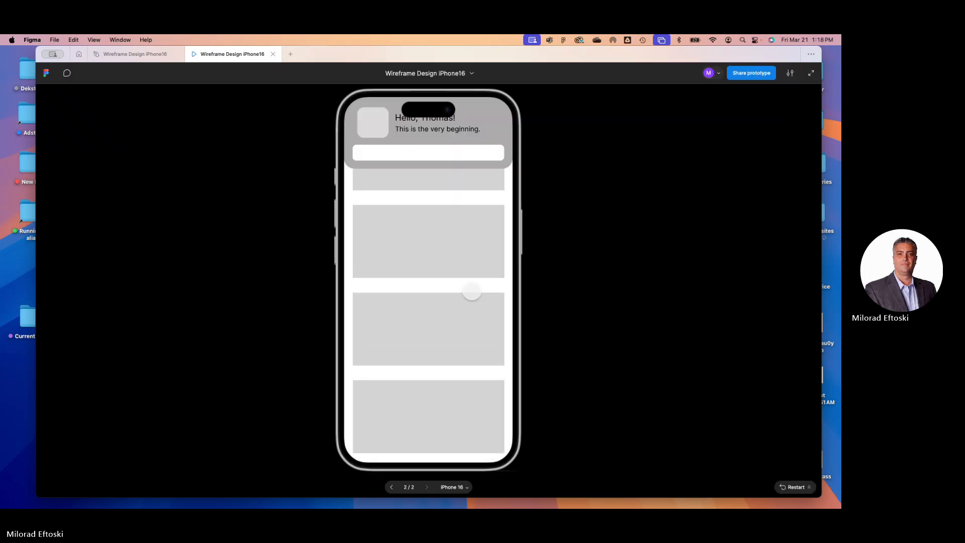
{"action": "scroll", "coordinate": [470, 290], "scroll_direction": "up", "scroll_amount": 3}
{"action": "scroll", "coordinate": [470, 288], "scroll_direction": "down", "scroll_amount": 2}
{"action": "scroll", "coordinate": [469, 287], "scroll_direction": "up", "scroll_amount": 2}
{"action": "scroll", "coordinate": [468, 288], "scroll_direction": "down", "scroll_amount": 2}
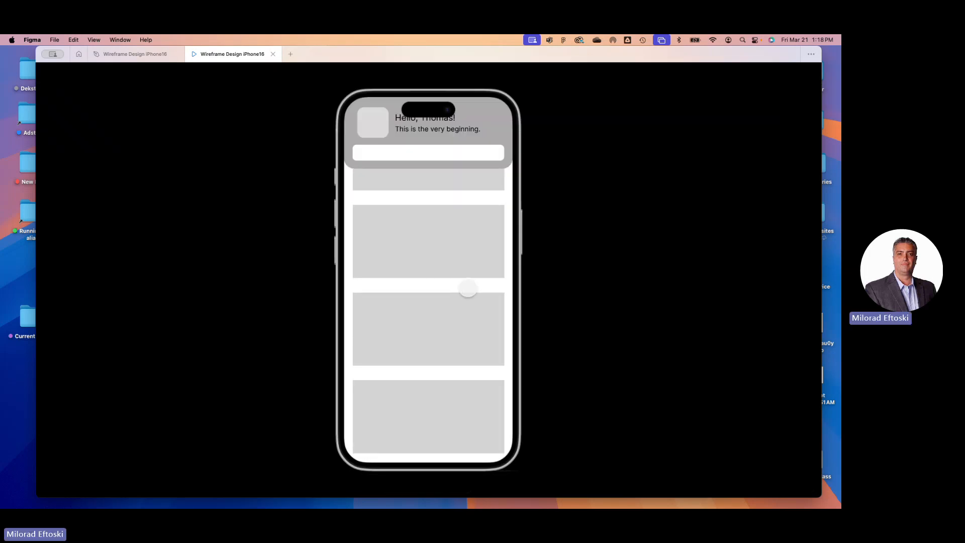
{"action": "scroll", "coordinate": [468, 288], "scroll_direction": "up", "scroll_amount": 2}
{"action": "scroll", "coordinate": [468, 288], "scroll_direction": "down", "scroll_amount": 2}
{"action": "scroll", "coordinate": [468, 287], "scroll_direction": "up", "scroll_amount": 2}
{"action": "scroll", "coordinate": [467, 287], "scroll_direction": "down", "scroll_amount": 2}
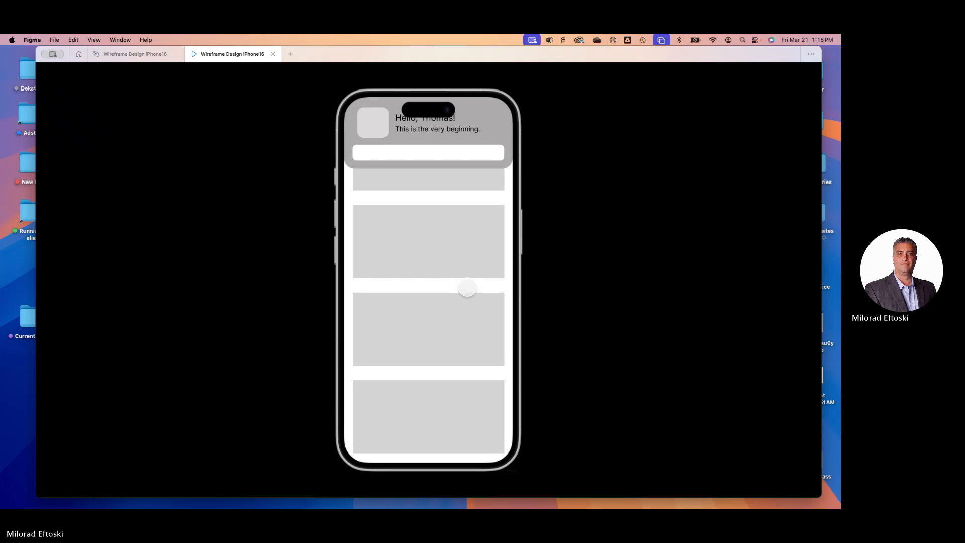
{"action": "scroll", "coordinate": [467, 287], "scroll_direction": "up", "scroll_amount": 2}
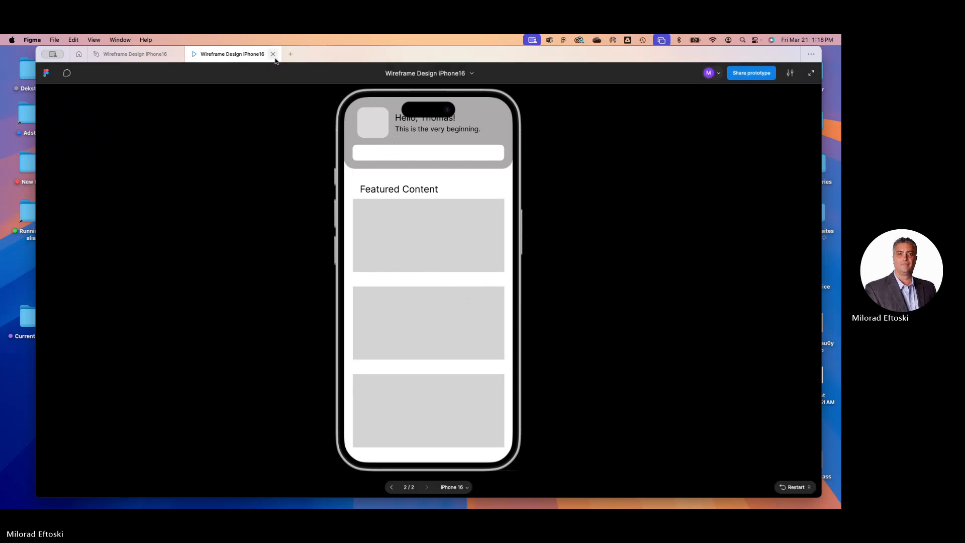
{"action": "left_click", "coordinate": [273, 54]}
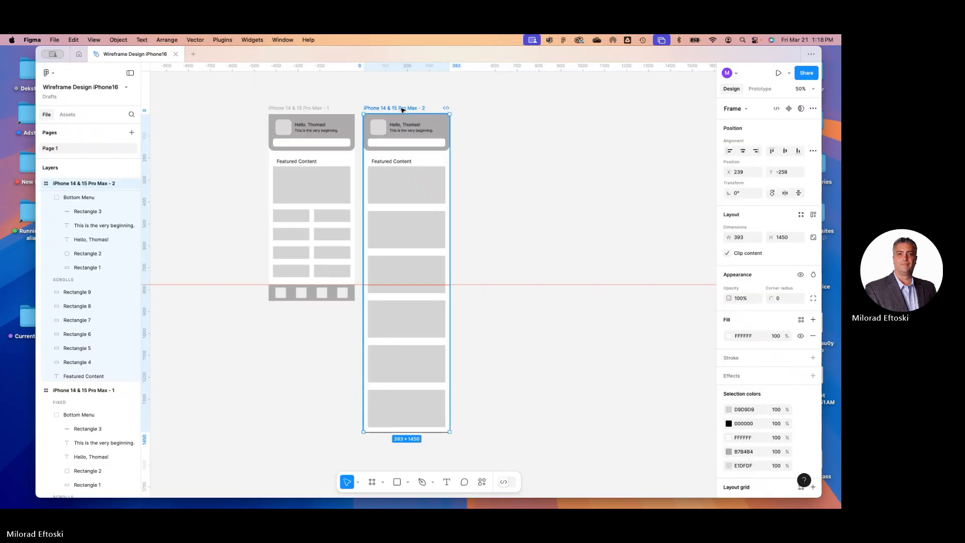
- Copy the icon menu bar from the first iPhone frame and paste it into the second frame
{"action": "left_click", "coordinate": [524, 205]}
{"action": "left_click", "coordinate": [335, 294]}
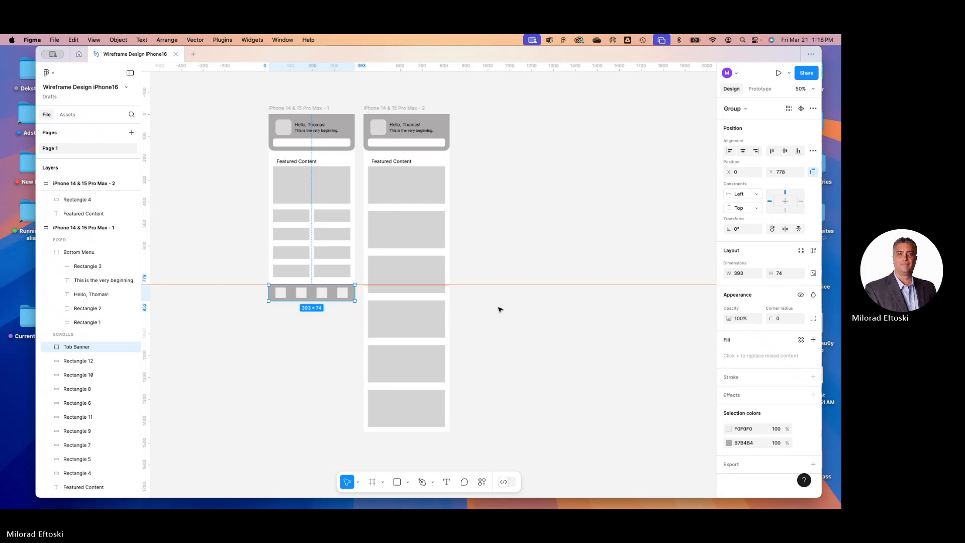
{"action": "key", "text": "super+c"}
{"action": "left_click", "coordinate": [397, 115]}
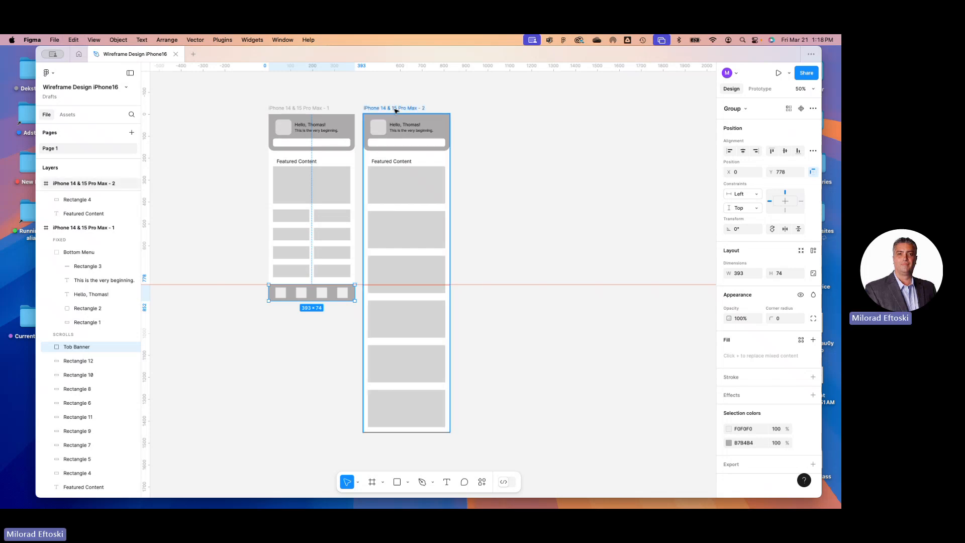
{"action": "key", "text": "super+v"}
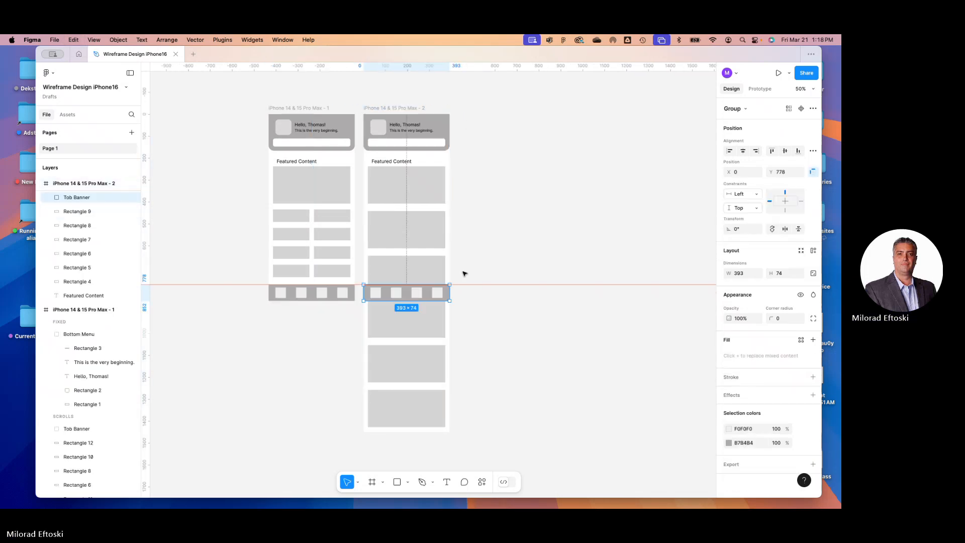
{"action": "left_click", "coordinate": [454, 317]}
- Preview the second iPhone frame to check where the pasted icon menu bar sits on the phone screen
{"action": "scroll", "coordinate": [432, 308], "scroll_direction": "up", "scroll_amount": 2}
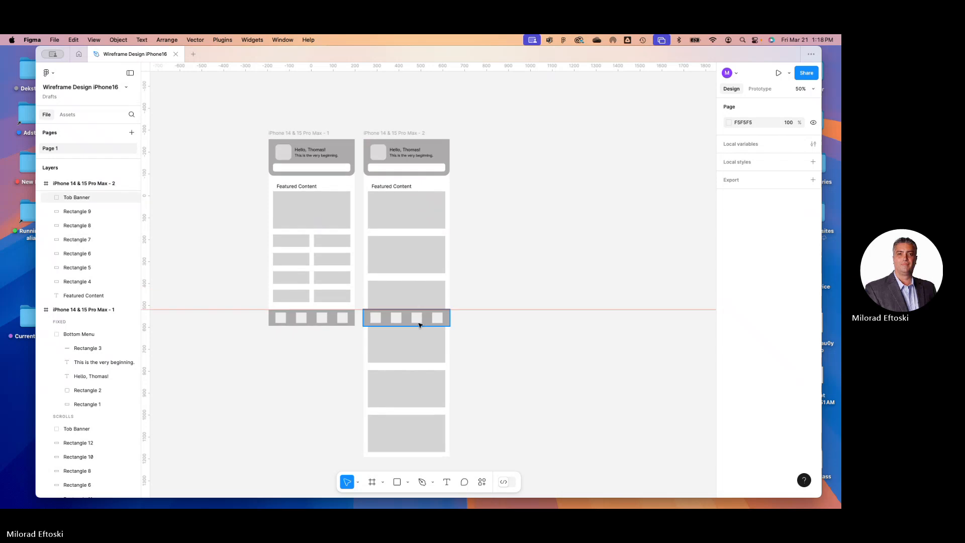
{"action": "scroll", "coordinate": [417, 330], "scroll_direction": "up", "scroll_amount": 5}
{"action": "left_click", "coordinate": [405, 319]}
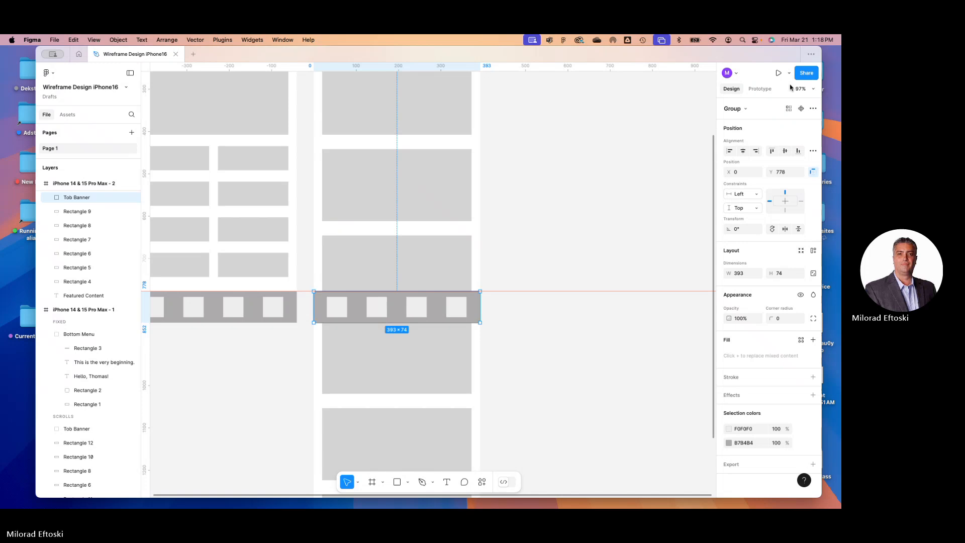
{"action": "scroll", "coordinate": [453, 165], "scroll_direction": "up", "scroll_amount": 5}
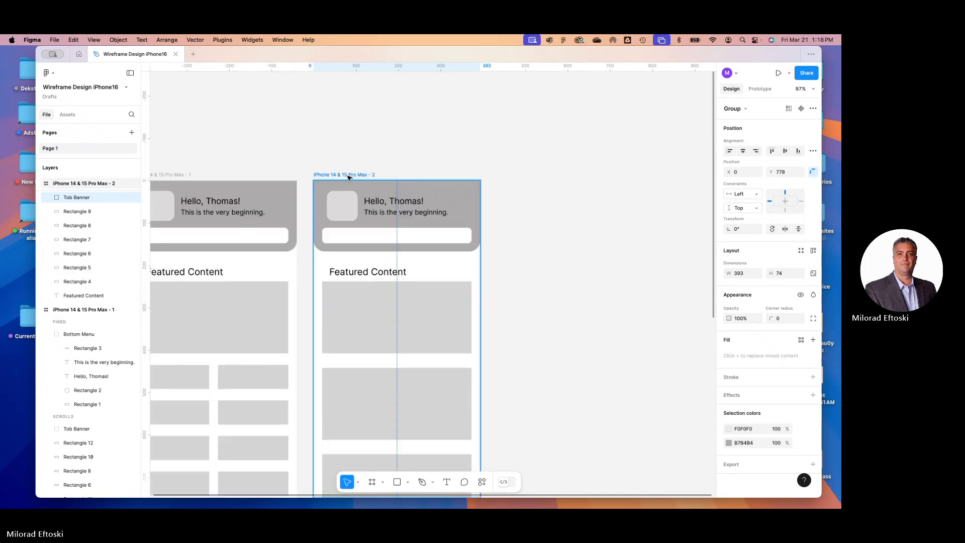
{"action": "left_click", "coordinate": [349, 175]}
{"action": "left_click", "coordinate": [778, 73]}
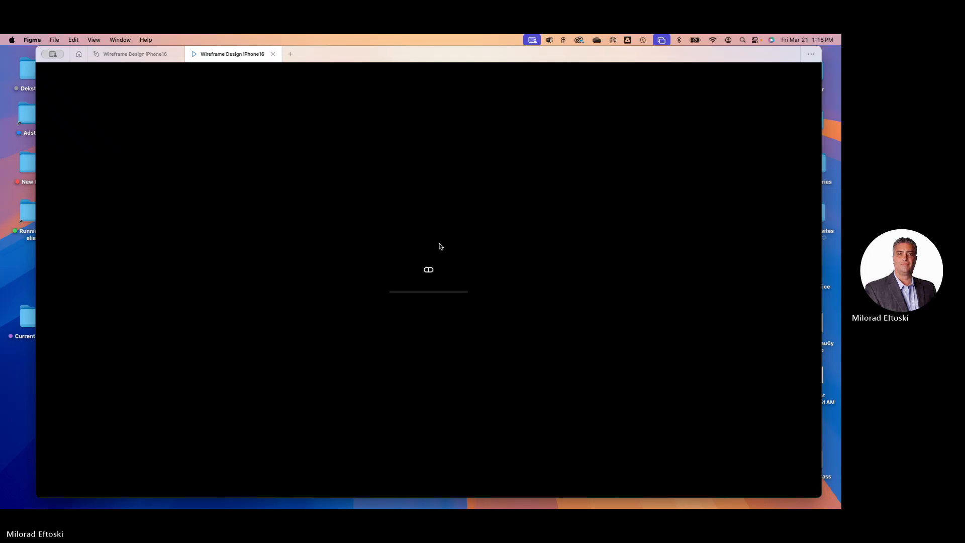
{"action": "scroll", "coordinate": [450, 258], "scroll_direction": "up", "scroll_amount": 2}
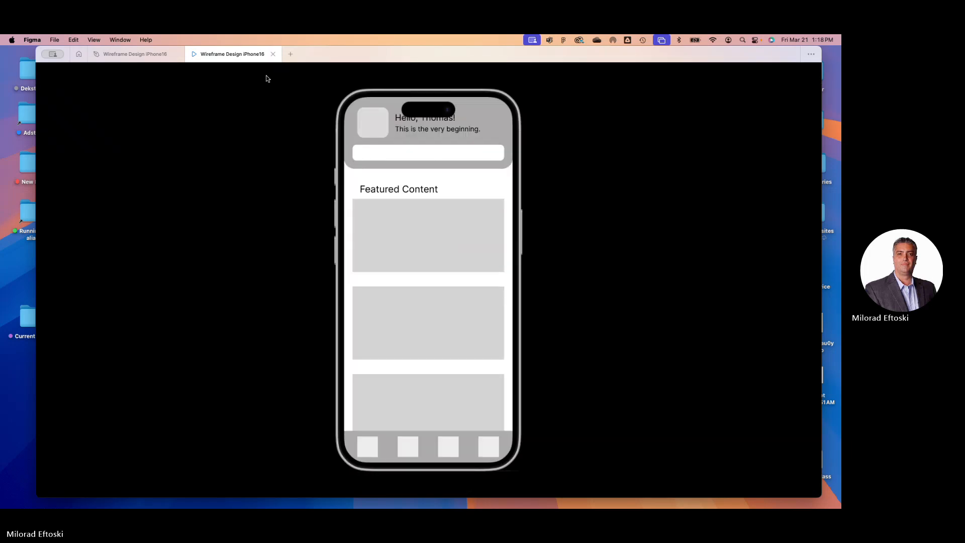
{"action": "left_click", "coordinate": [274, 56]}
- Set the scroll behavior position of the second frame's icon menu bar to Fixed (stay in place)
{"action": "scroll", "coordinate": [424, 288], "scroll_direction": "down", "scroll_amount": 5}
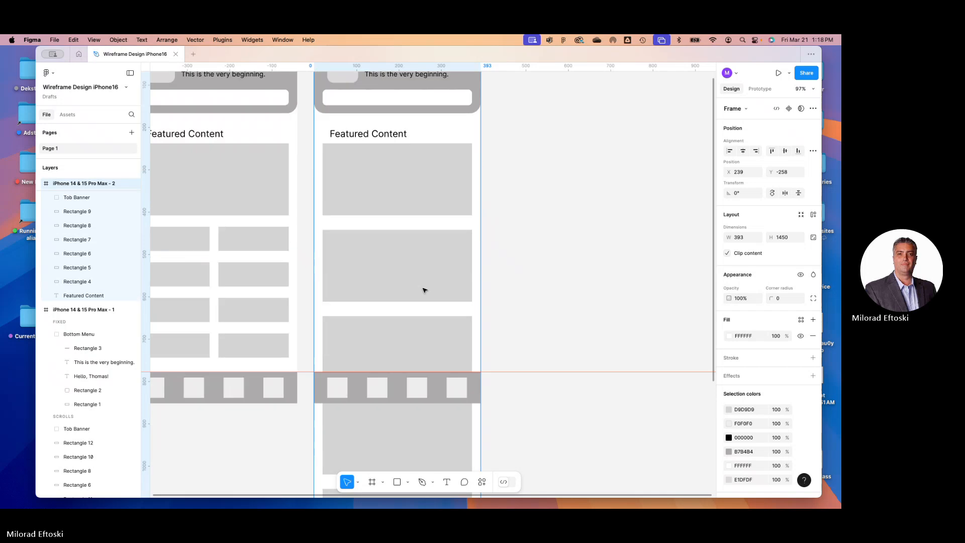
{"action": "left_click", "coordinate": [401, 394]}
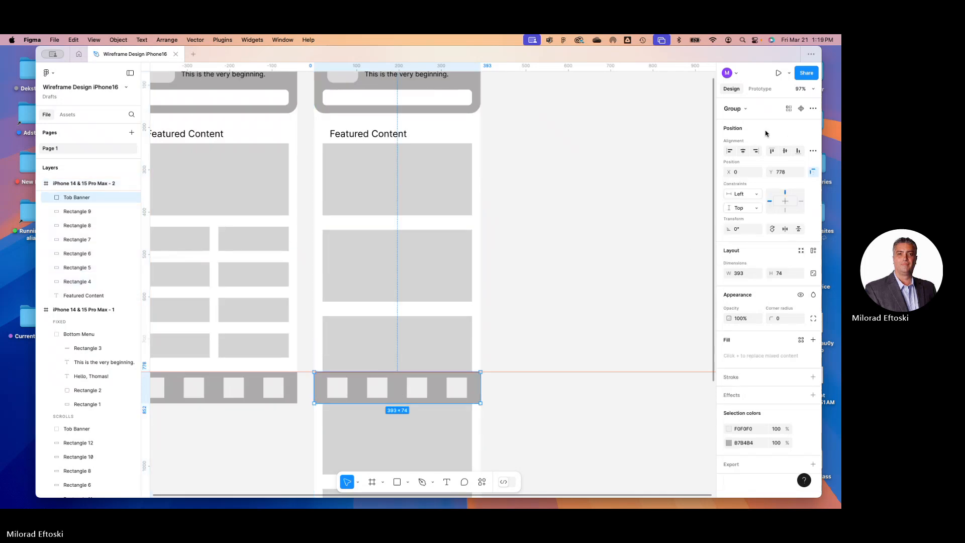
{"action": "left_click", "coordinate": [760, 89]}
{"action": "left_click", "coordinate": [780, 142]}
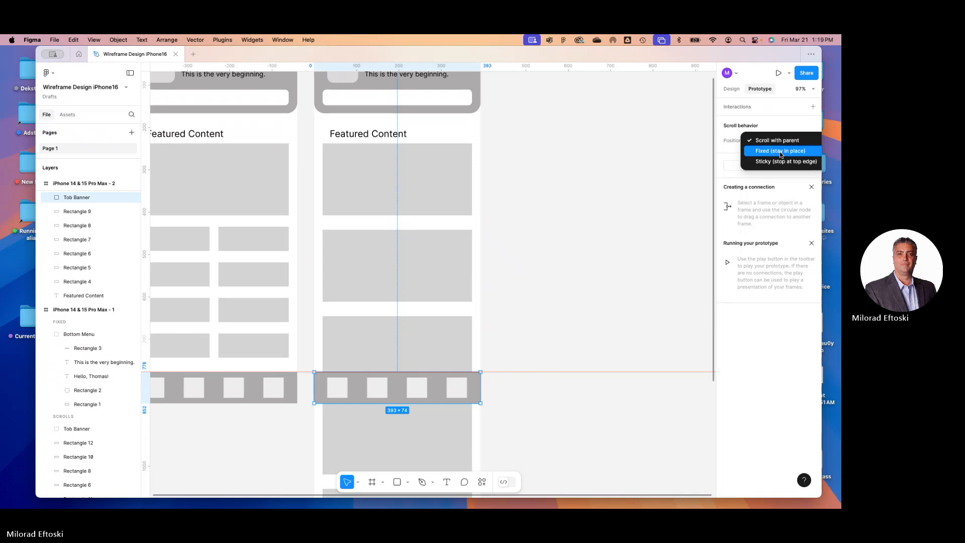
{"action": "left_click", "coordinate": [781, 149]}
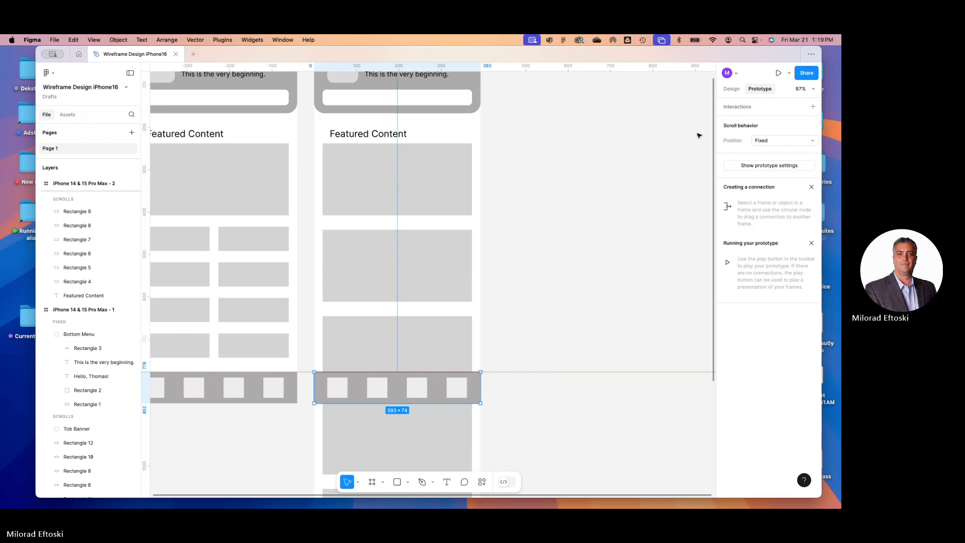
{"action": "left_click", "coordinate": [655, 137]}
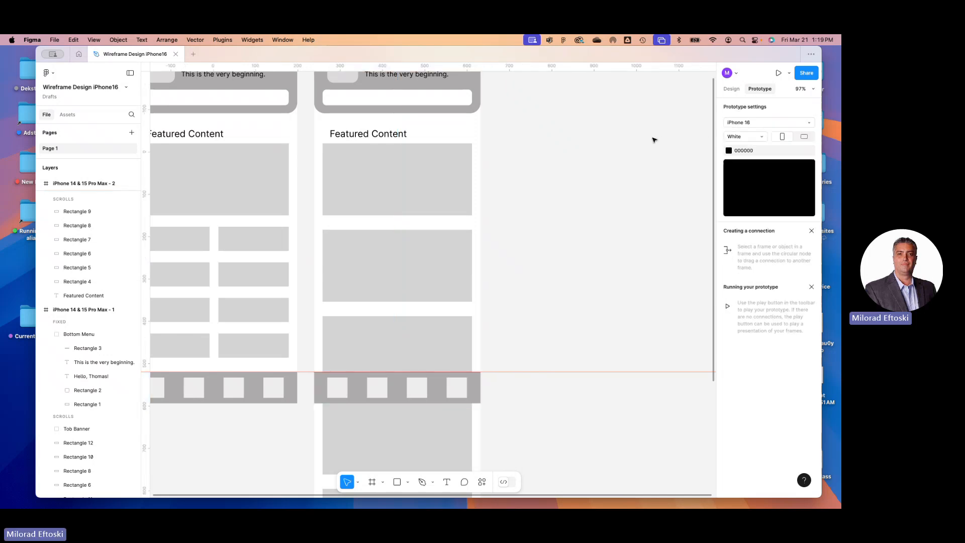
- Preview the prototype, advance to the second screen and scroll its content repeatedly to test the fixed header and icon menu bar
{"action": "left_click", "coordinate": [776, 75]}
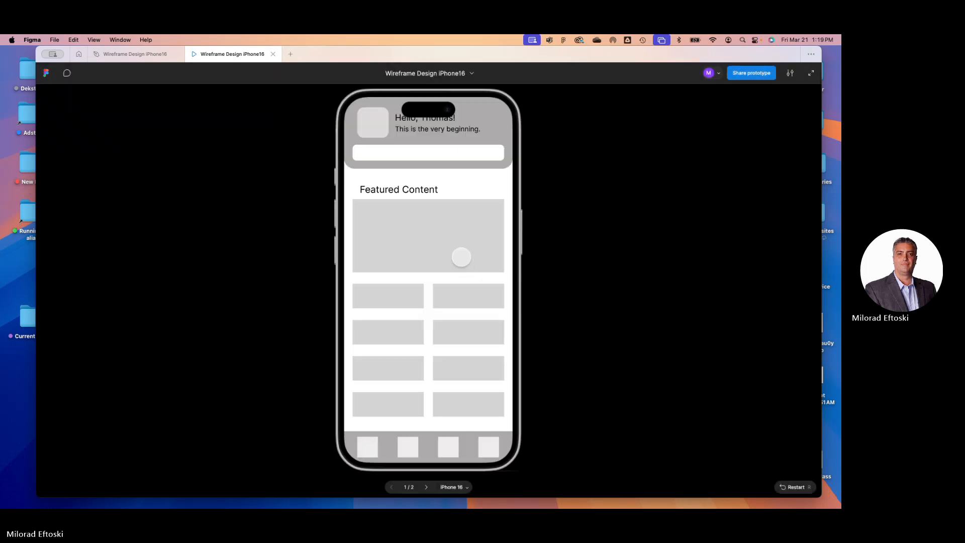
{"action": "left_click", "coordinate": [451, 227]}
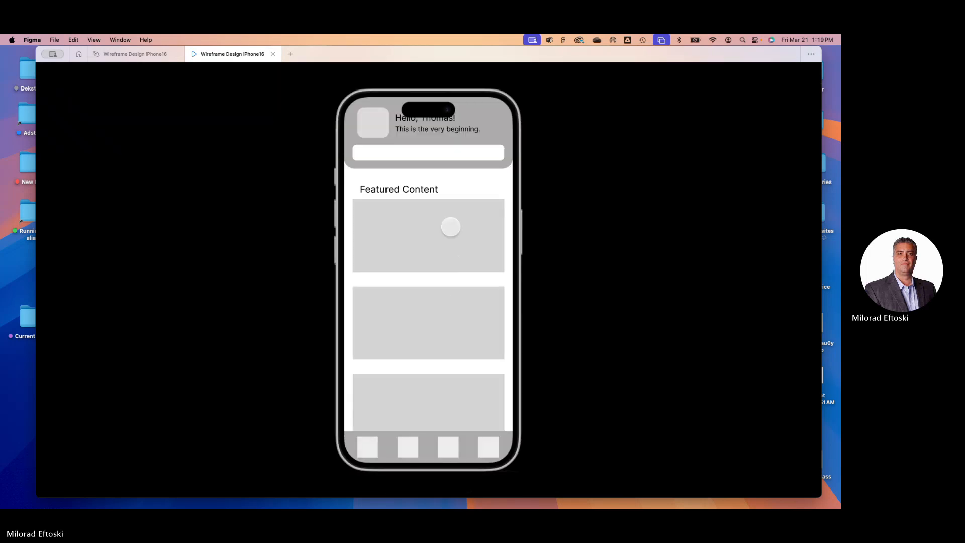
{"action": "scroll", "coordinate": [449, 262], "scroll_direction": "down", "scroll_amount": 3}
{"action": "scroll", "coordinate": [448, 265], "scroll_direction": "up", "scroll_amount": 3}
{"action": "scroll", "coordinate": [446, 271], "scroll_direction": "down", "scroll_amount": 3}
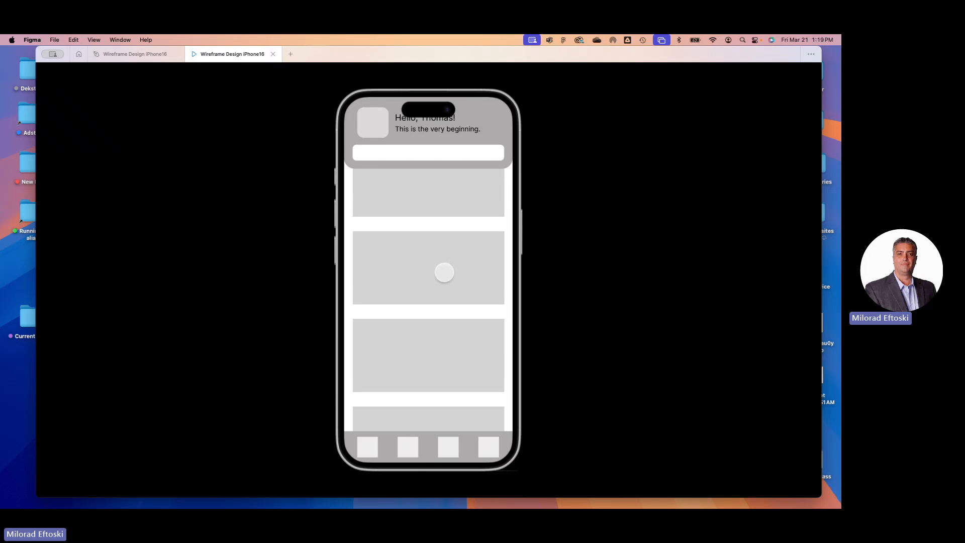
{"action": "scroll", "coordinate": [444, 275], "scroll_direction": "up", "scroll_amount": 3}
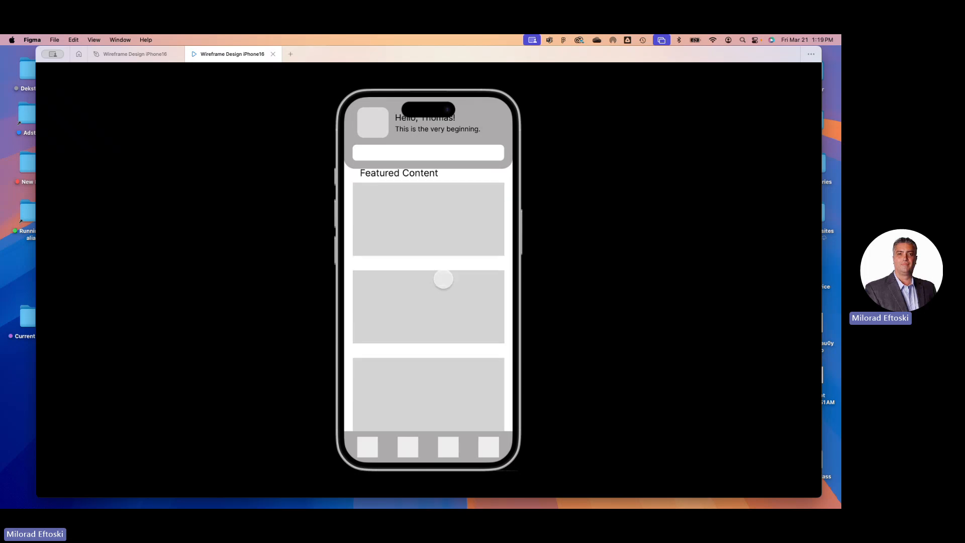
{"action": "scroll", "coordinate": [444, 274], "scroll_direction": "down", "scroll_amount": 2}
{"action": "scroll", "coordinate": [445, 276], "scroll_direction": "up", "scroll_amount": 2}
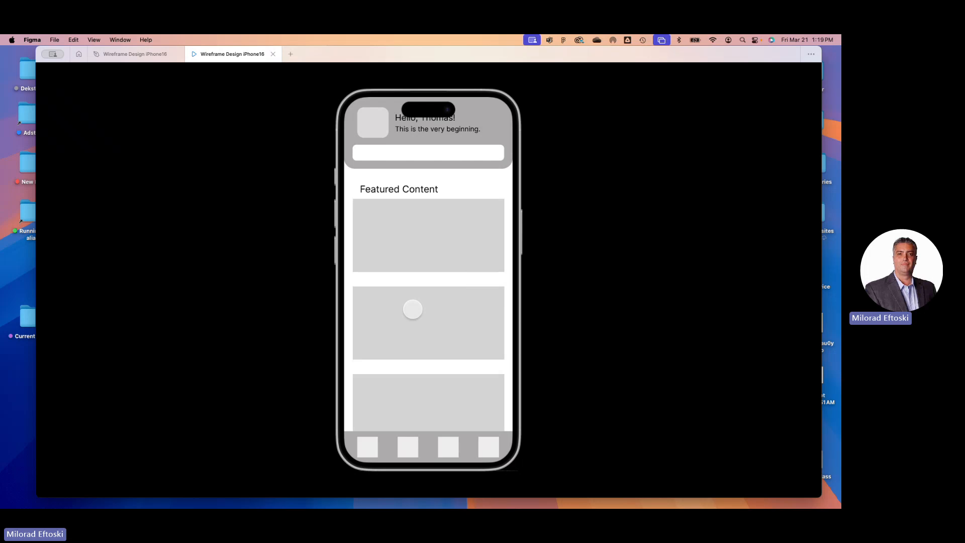
{"action": "scroll", "coordinate": [412, 308], "scroll_direction": "down", "scroll_amount": 2}
{"action": "scroll", "coordinate": [412, 310], "scroll_direction": "up", "scroll_amount": 2}
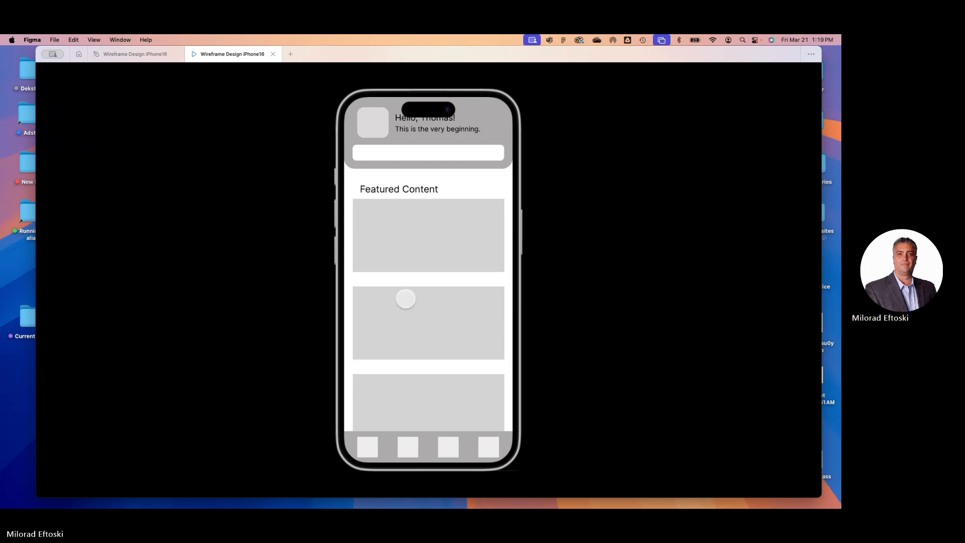
{"action": "scroll", "coordinate": [405, 296], "scroll_direction": "down", "scroll_amount": 3}
{"action": "scroll", "coordinate": [402, 300], "scroll_direction": "up", "scroll_amount": 3}
{"action": "left_click", "coordinate": [403, 302]}
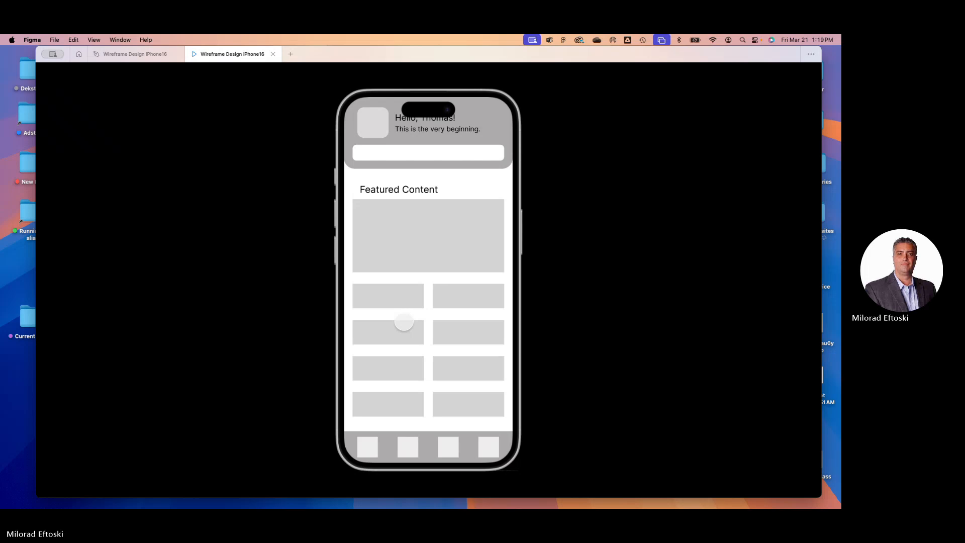
{"action": "left_click", "coordinate": [404, 321]}
{"action": "scroll", "coordinate": [420, 306], "scroll_direction": "down", "scroll_amount": 3}
{"action": "scroll", "coordinate": [421, 308], "scroll_direction": "up", "scroll_amount": 3}
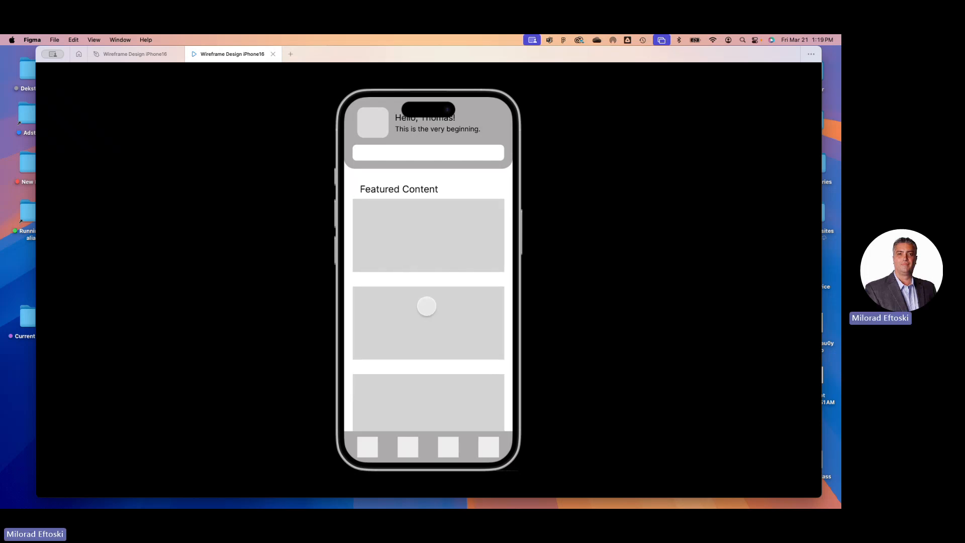
{"action": "scroll", "coordinate": [424, 305], "scroll_direction": "down", "scroll_amount": 2}
{"action": "scroll", "coordinate": [424, 306], "scroll_direction": "up", "scroll_amount": 2}
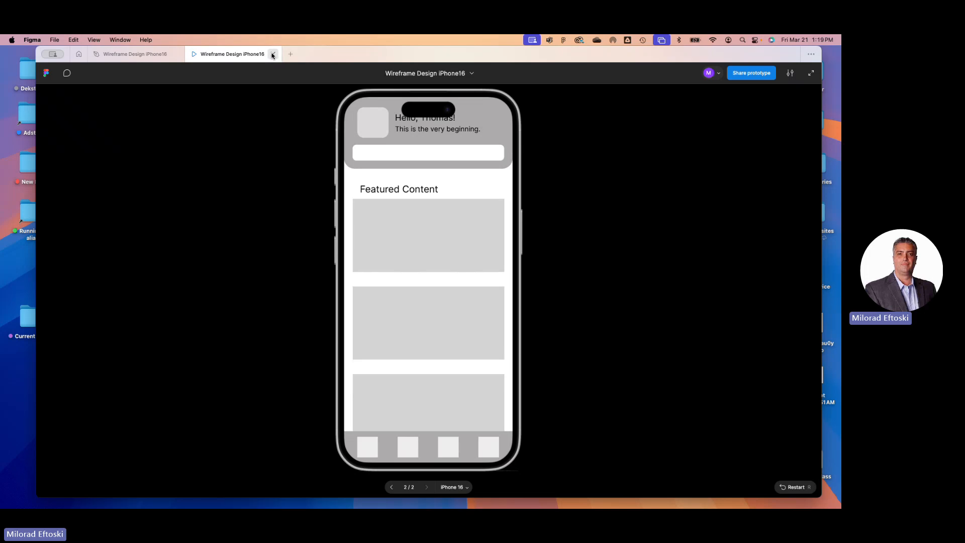
{"action": "left_click", "coordinate": [273, 55]}
- Compare the position constraints of the second frame's icon menu bar with those of its header group
{"action": "left_click", "coordinate": [448, 387]}
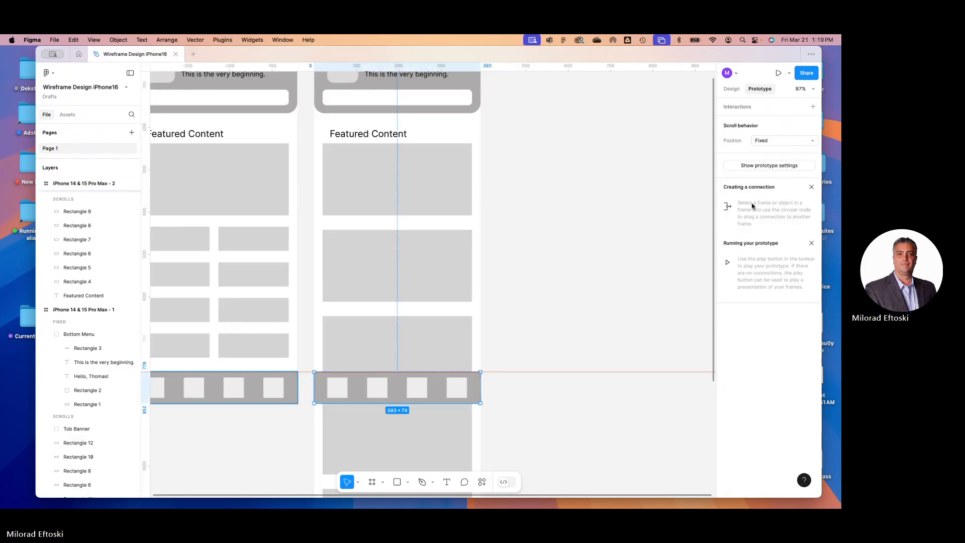
{"action": "left_click", "coordinate": [733, 90]}
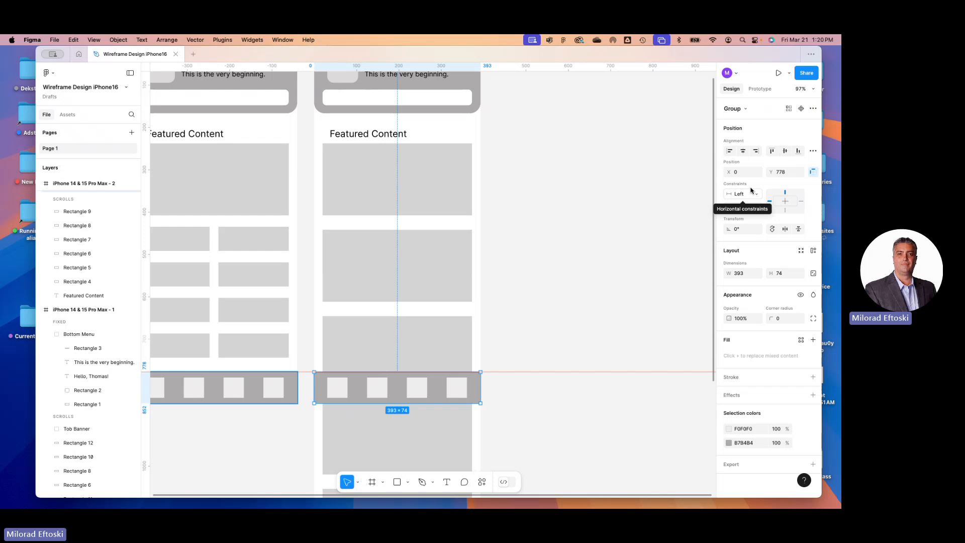
{"action": "scroll", "coordinate": [564, 151], "scroll_direction": "up", "scroll_amount": 3}
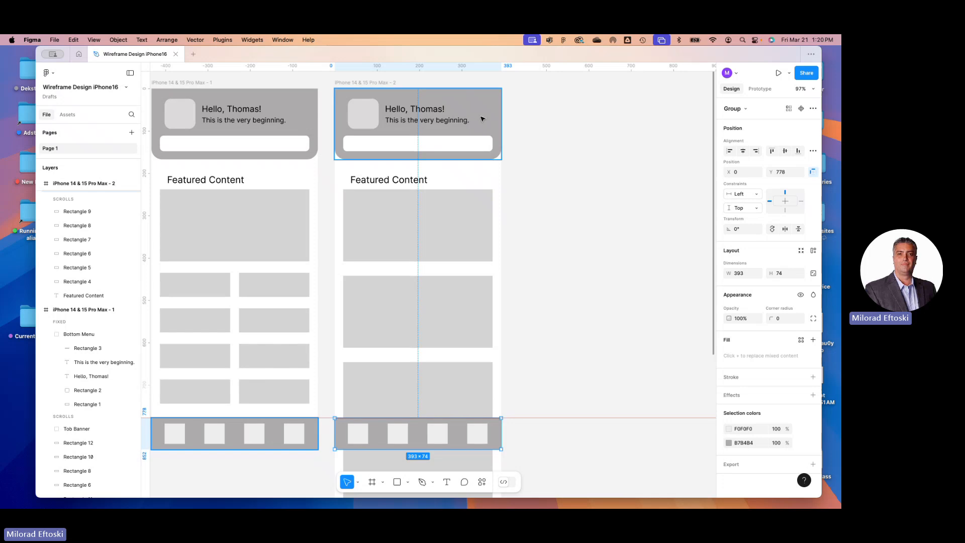
{"action": "left_click", "coordinate": [482, 119]}
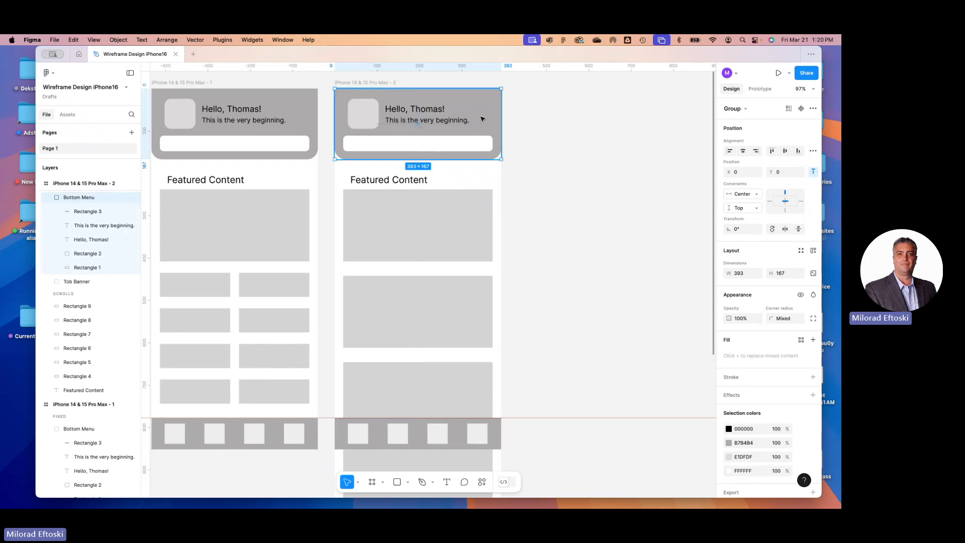
- Set the horizontal constraint of the second frame's header group to Left and clear the selection
{"action": "left_click", "coordinate": [744, 196]}
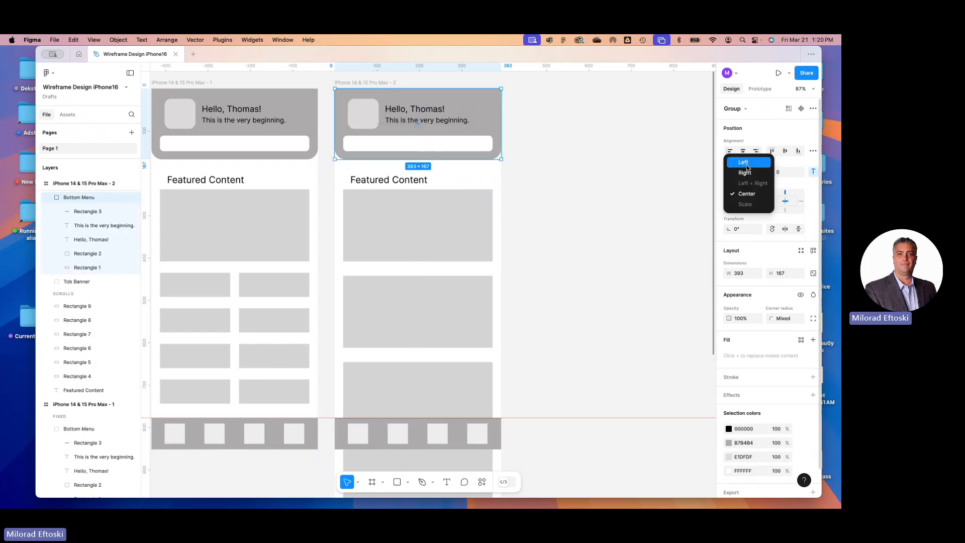
{"action": "left_click", "coordinate": [739, 165]}
{"action": "left_click", "coordinate": [741, 210]}
{"action": "left_click", "coordinate": [642, 209]}
{"action": "left_click", "coordinate": [644, 211]}
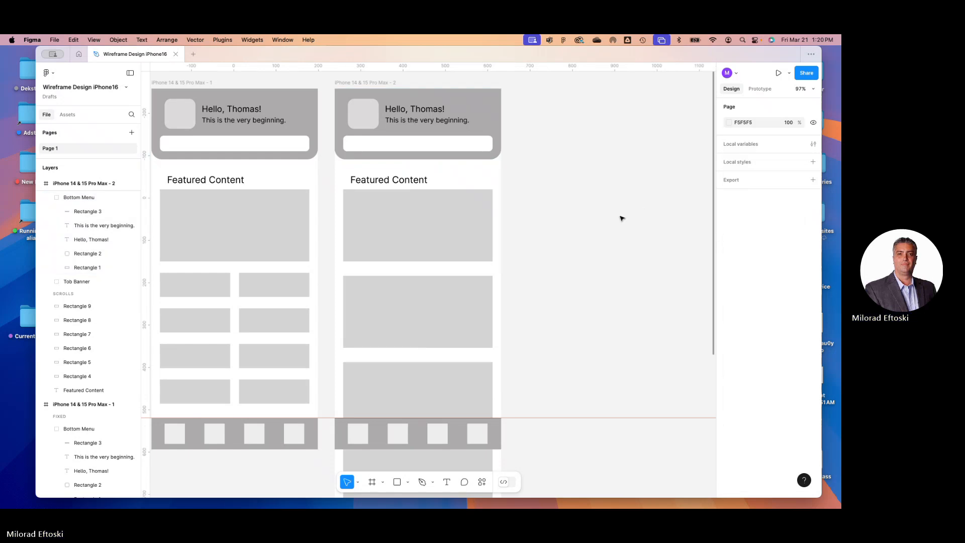
- Check the constraints and scroll behavior position of the second frame's icon menu bar
{"action": "left_click", "coordinate": [463, 425]}
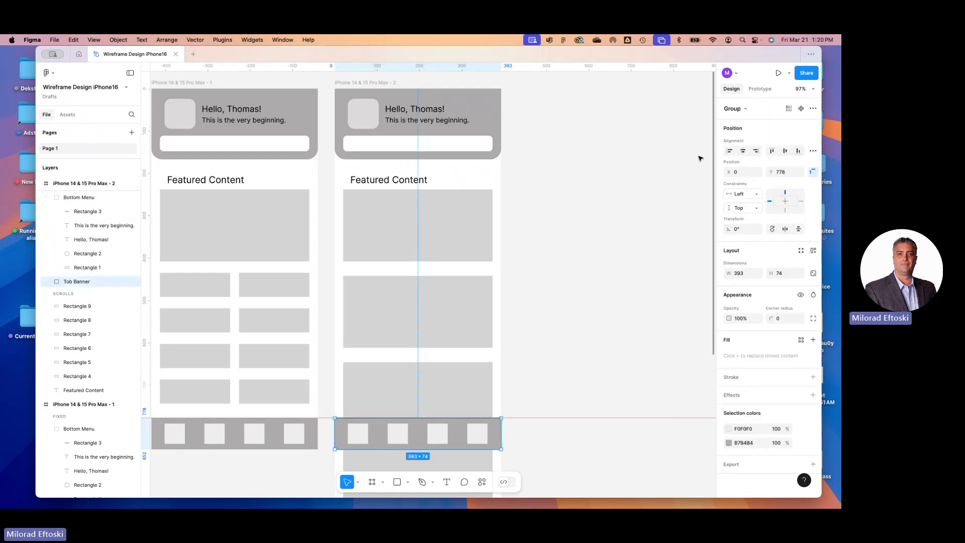
{"action": "left_click", "coordinate": [760, 88]}
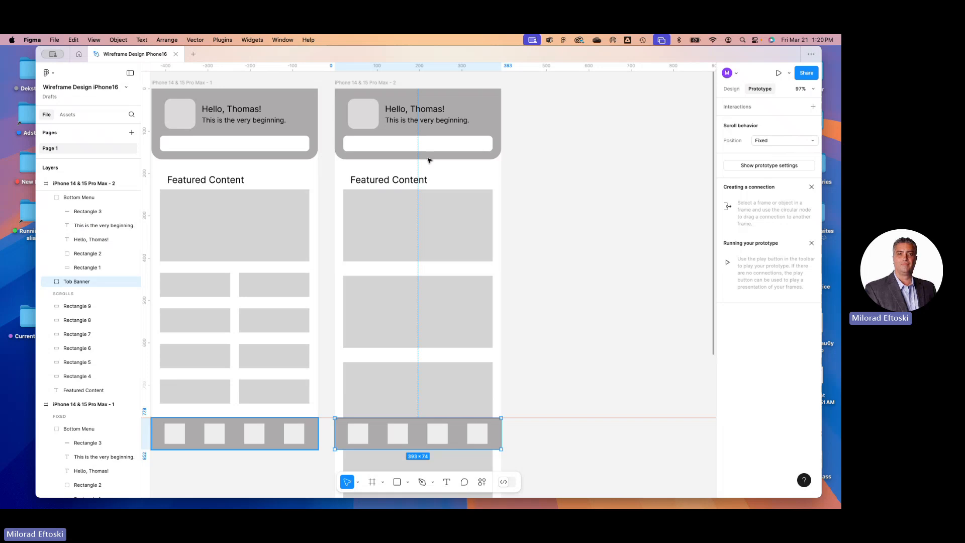
{"action": "left_click", "coordinate": [595, 185]}
- Preview the prototype from the first iPhone frame, advance to the second screen and scroll its content down and back up
{"action": "key", "text": "super+minus"}
{"action": "key", "text": "super+minus"}
{"action": "key", "text": "super+minus"}
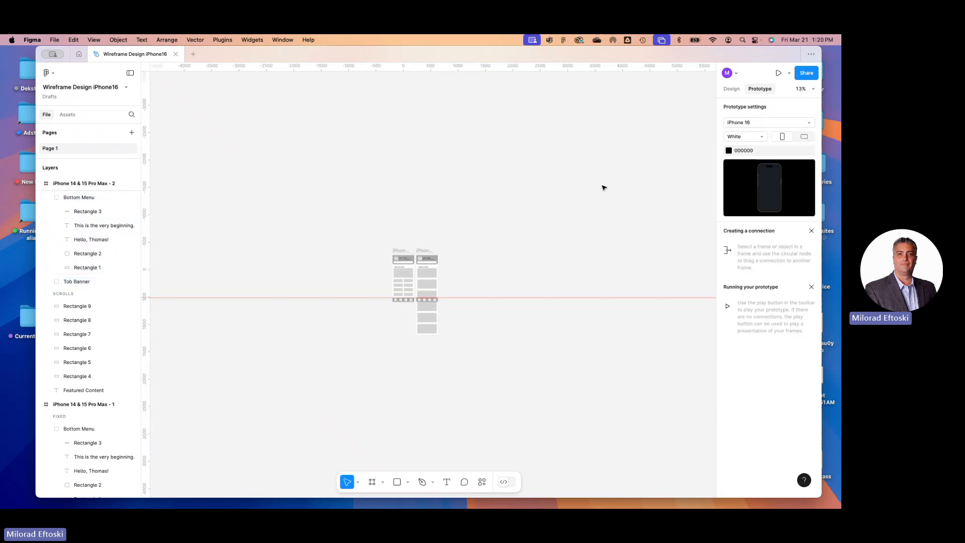
{"action": "key", "text": "super+plus"}
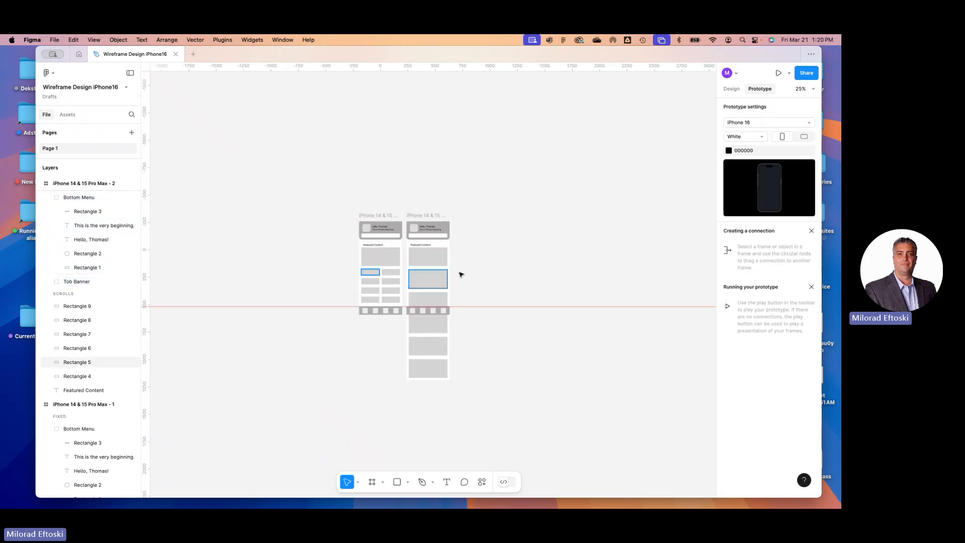
{"action": "left_click", "coordinate": [376, 215]}
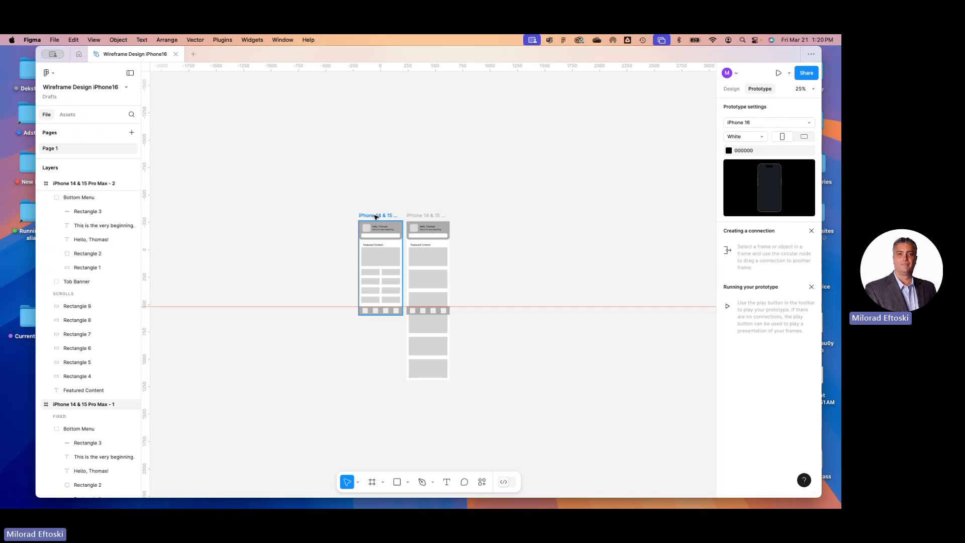
{"action": "left_click", "coordinate": [779, 73]}
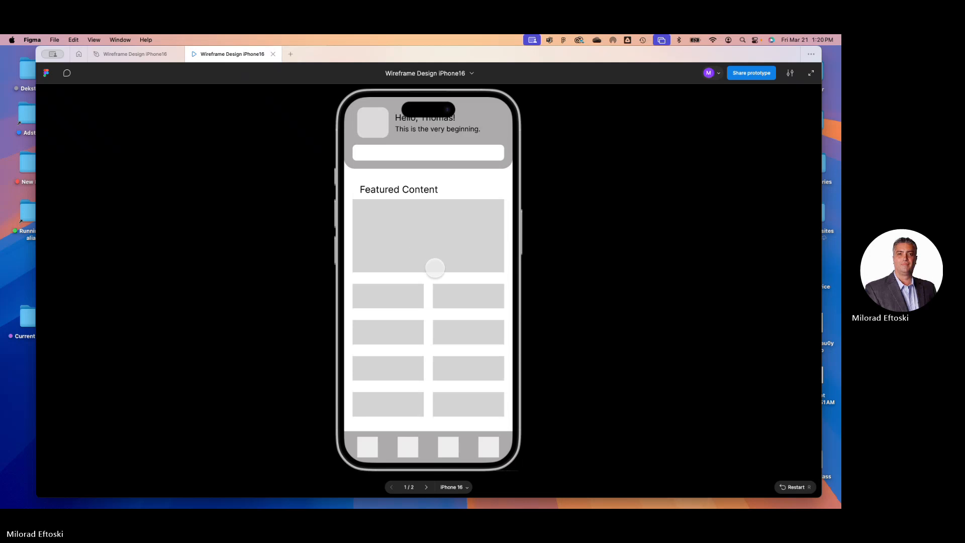
{"action": "scroll", "coordinate": [452, 288], "scroll_direction": "down", "scroll_amount": 3}
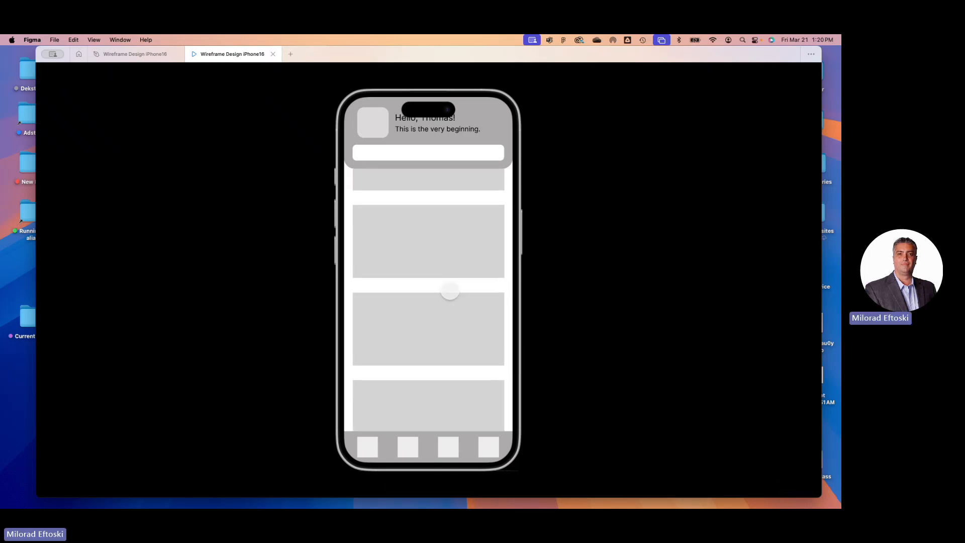
{"action": "scroll", "coordinate": [449, 291], "scroll_direction": "up", "scroll_amount": 3}
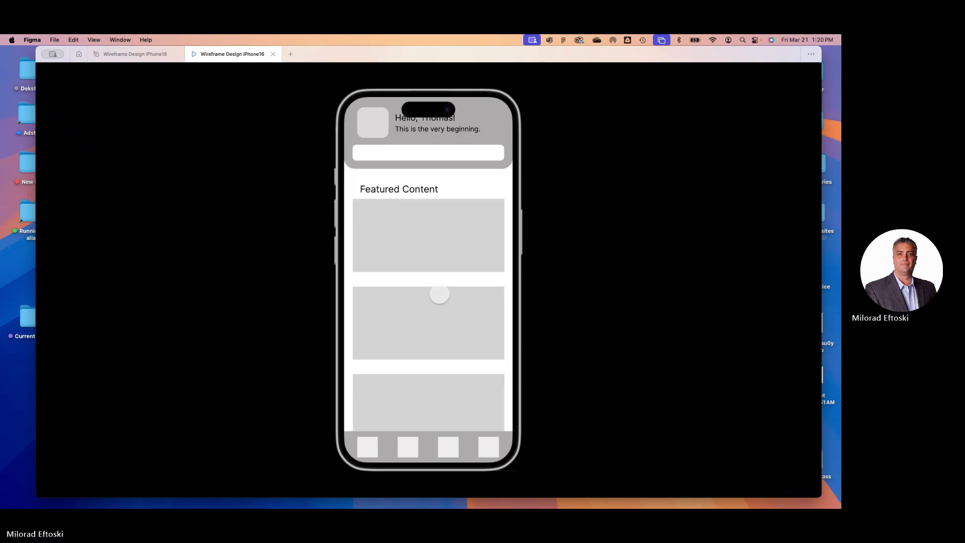
- Switch between the two prototype screens to compare them, and scroll the second screen's content beneath the fixed header and menu bar
{"action": "left_click", "coordinate": [420, 278]}
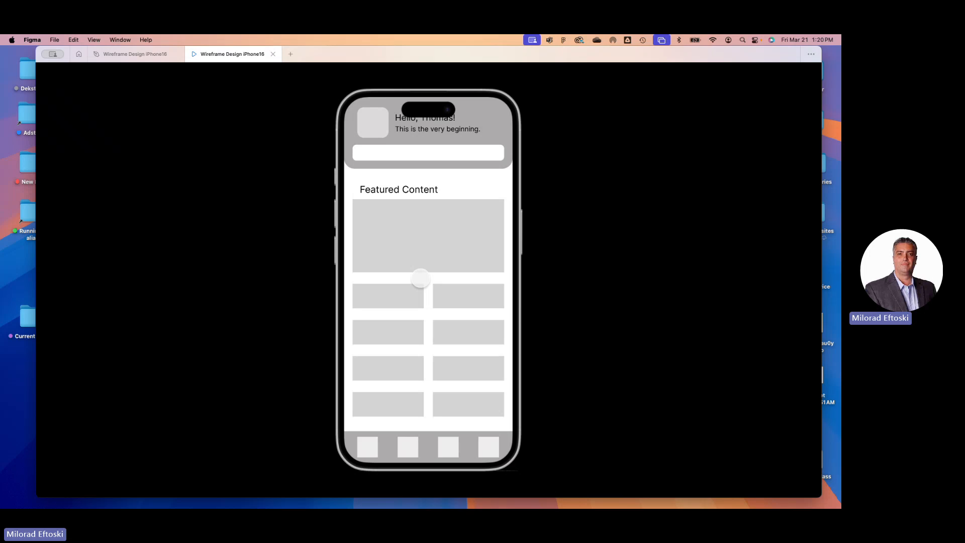
{"action": "key", "text": "Right"}
{"action": "key", "text": "Left"}
{"action": "left_click", "coordinate": [376, 410]}
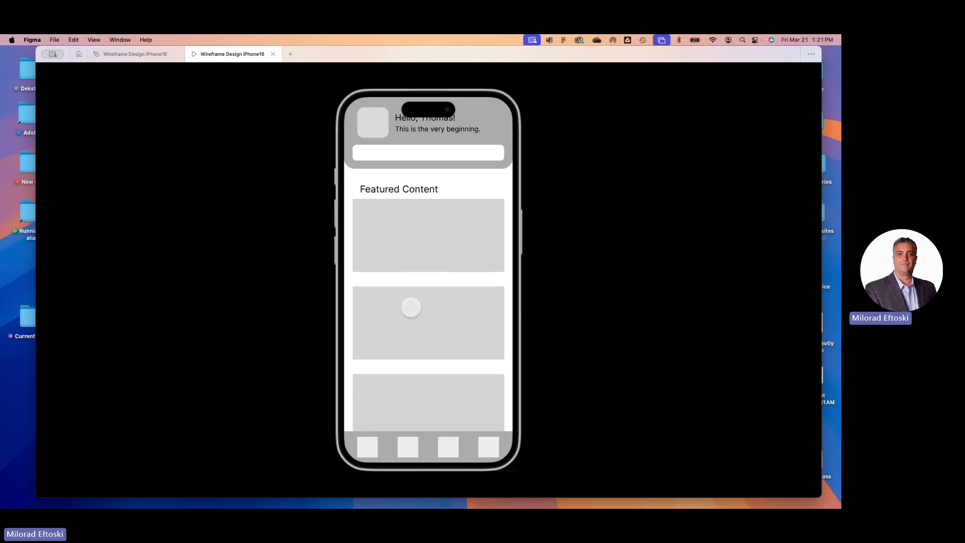
{"action": "scroll", "coordinate": [405, 311], "scroll_direction": "down", "scroll_amount": 2}
{"action": "scroll", "coordinate": [427, 310], "scroll_direction": "up", "scroll_amount": 2}
{"action": "scroll", "coordinate": [437, 310], "scroll_direction": "down", "scroll_amount": 3}
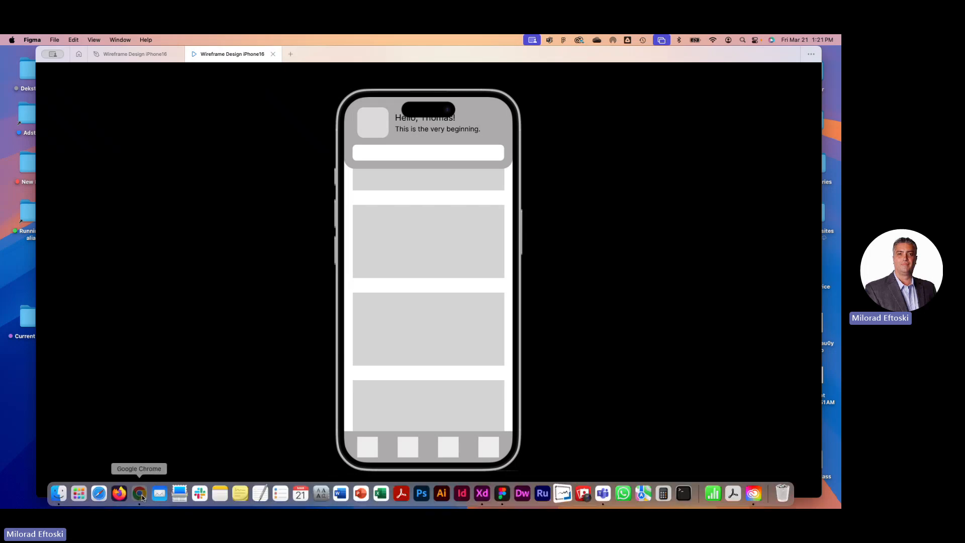
- Switch to Google Chrome and search the web for "lightbox images example" in a new tab
{"action": "left_click", "coordinate": [142, 497]}
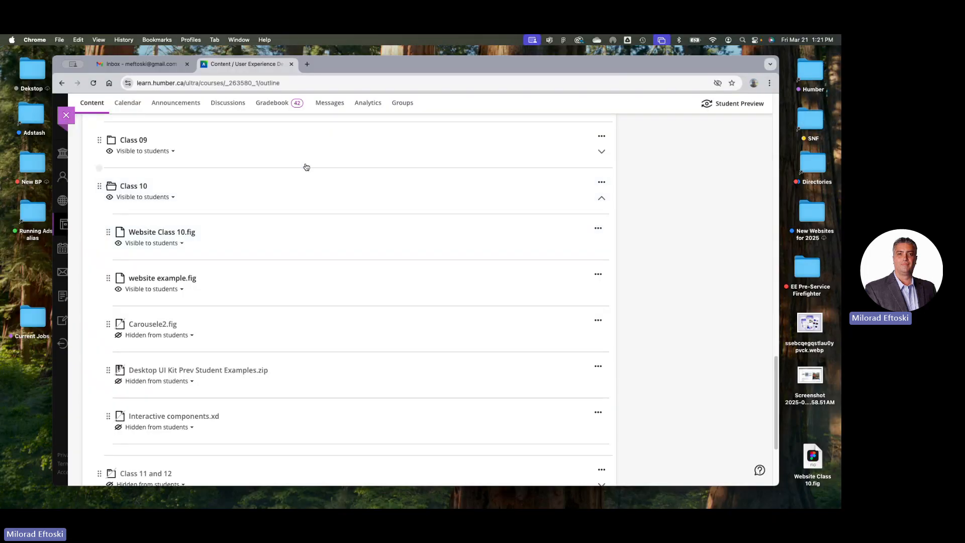
{"action": "left_click", "coordinate": [304, 65]}
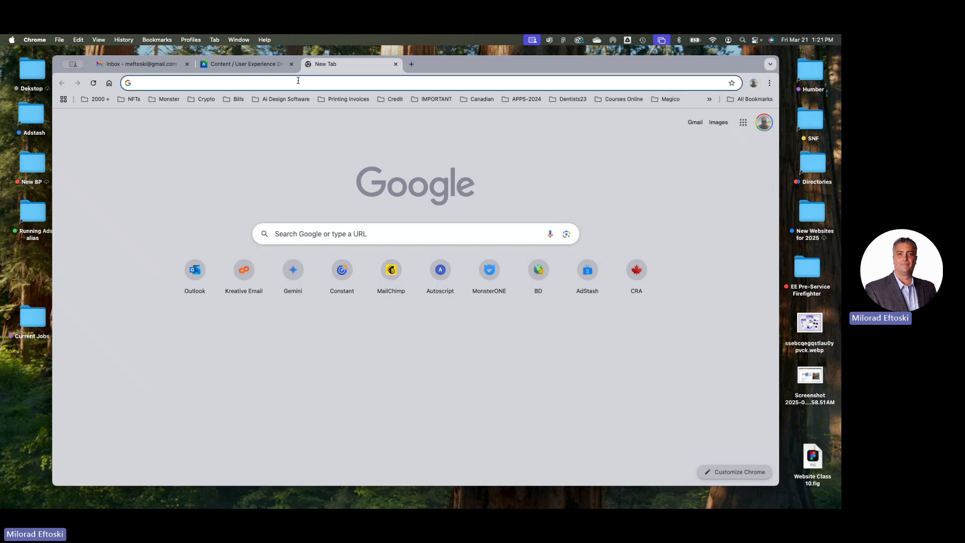
{"action": "type", "text": "lightbox"}
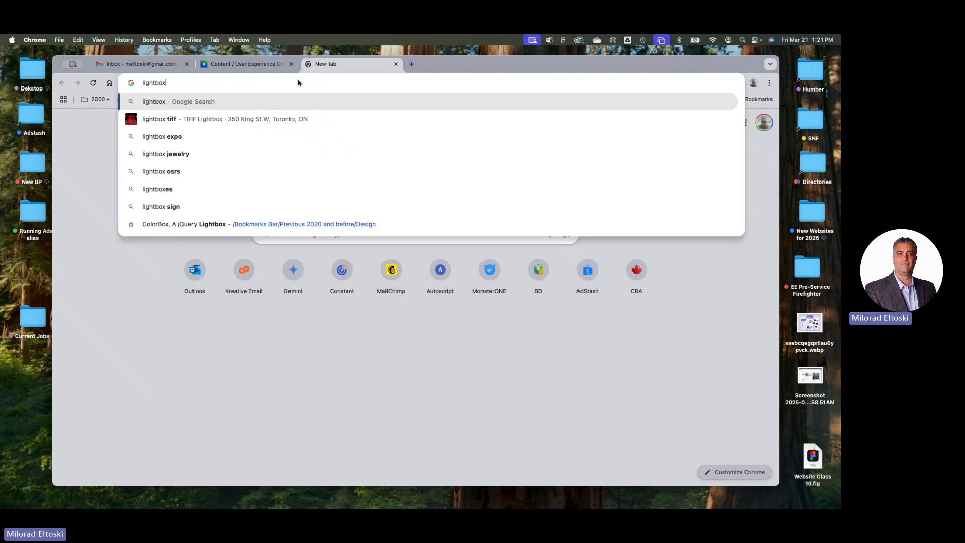
{"action": "type", "text": " images "}
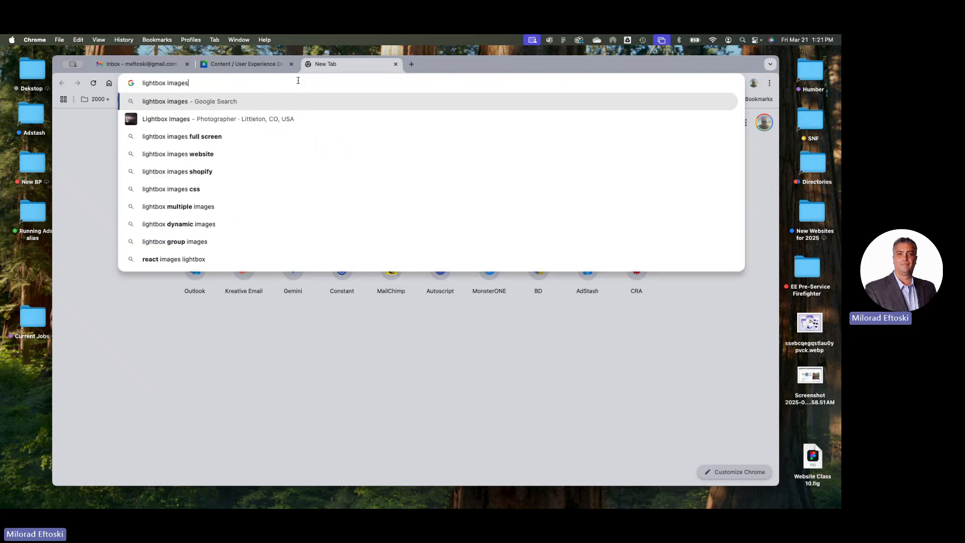
{"action": "type", "text": "exap"}
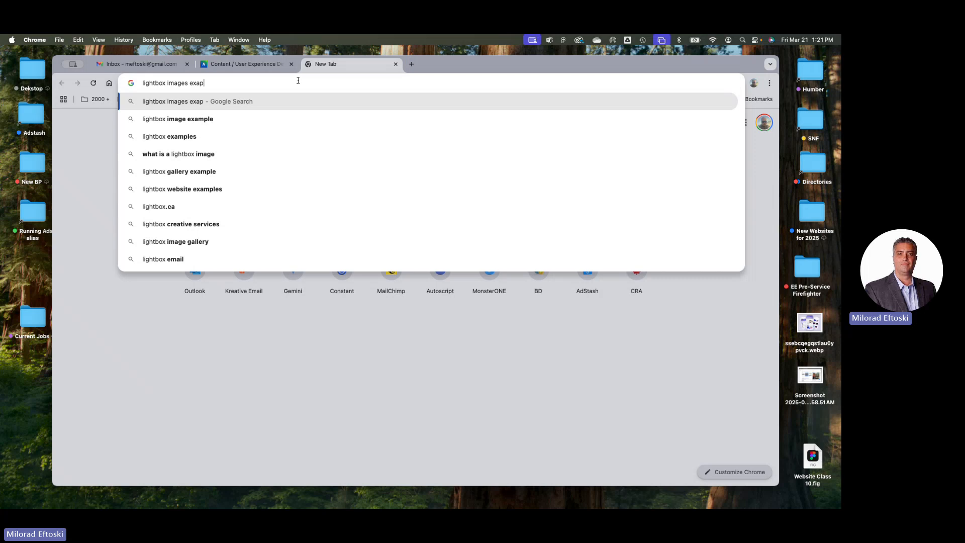
{"action": "key", "text": "BackSpace"}
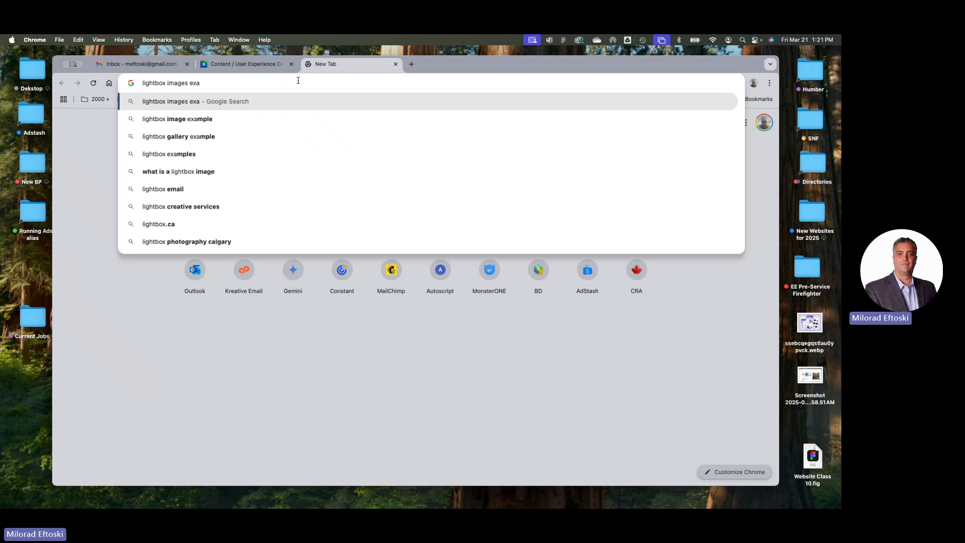
{"action": "type", "text": "mple"}
{"action": "key", "text": "Return"}
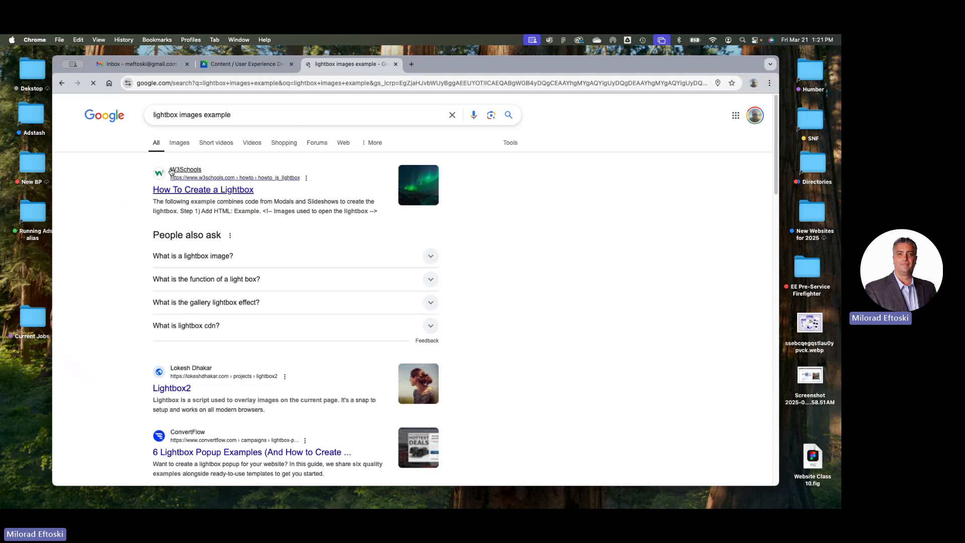
- Open the W3Schools How To Create a Lightbox page, browse its demo gallery from the first image and close the lightbox
{"action": "left_click", "coordinate": [200, 192]}
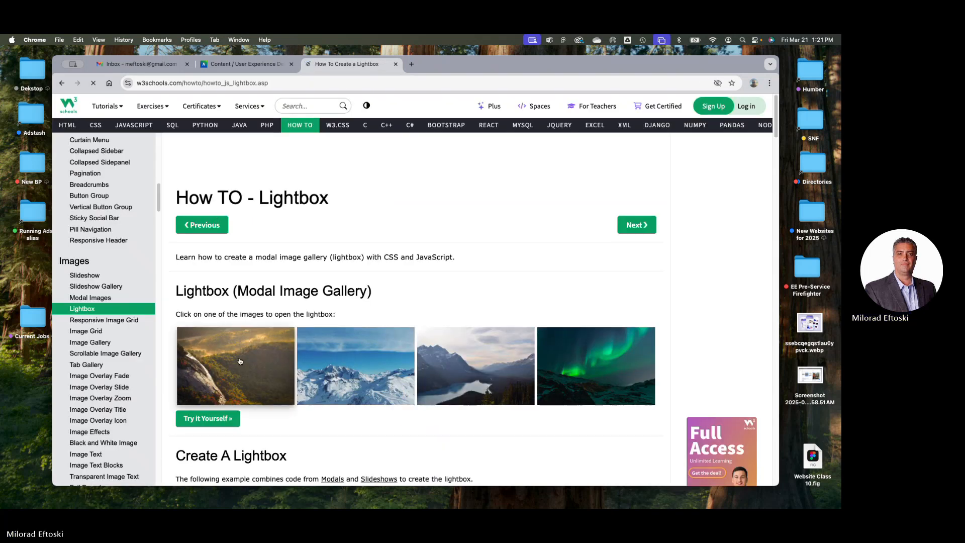
{"action": "left_click", "coordinate": [240, 361]}
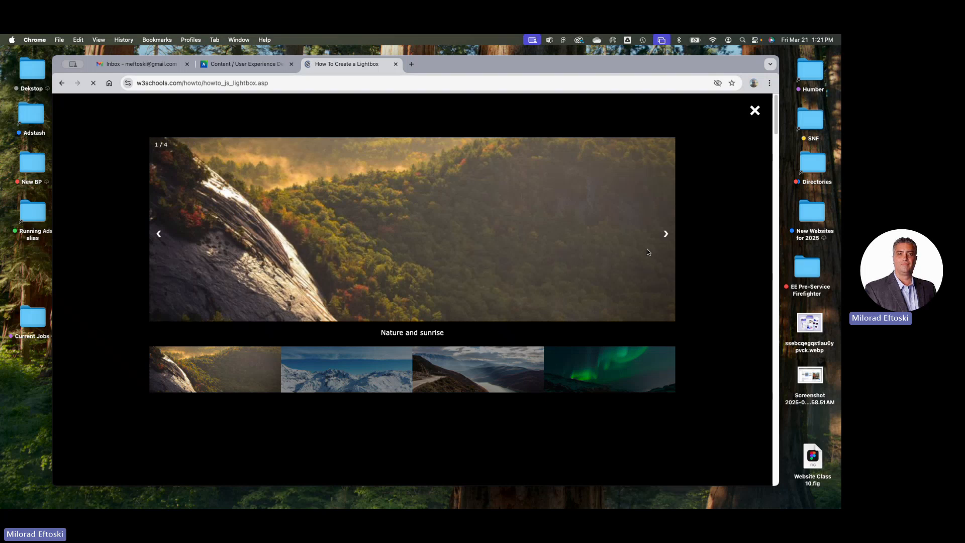
{"action": "left_click", "coordinate": [665, 234]}
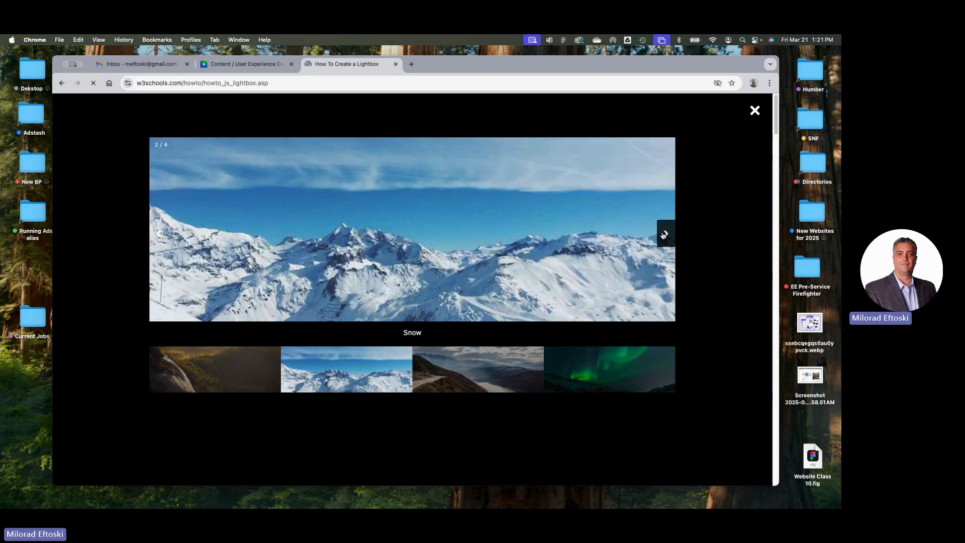
{"action": "left_click", "coordinate": [663, 235]}
{"action": "left_click", "coordinate": [354, 374]}
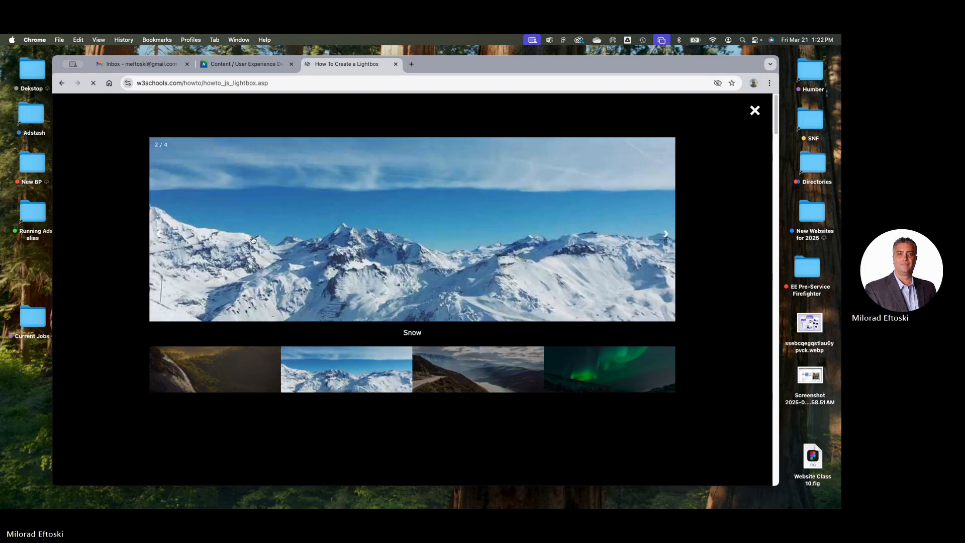
{"action": "left_click", "coordinate": [754, 111]}
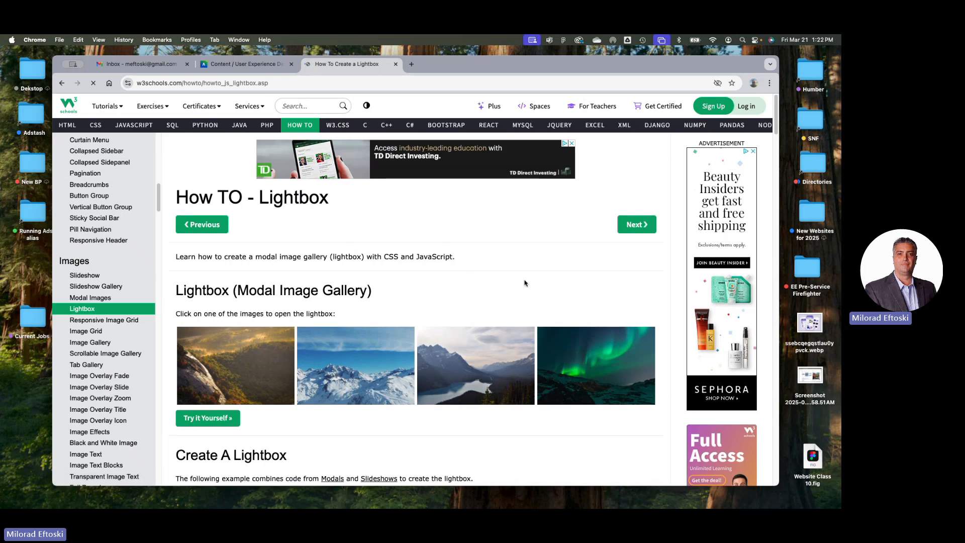
- Skim the W3Schools lightbox tutorial's CSS and JavaScript code sections and return to the demo gallery
{"action": "scroll", "coordinate": [422, 337], "scroll_direction": "down", "scroll_amount": 5}
{"action": "scroll", "coordinate": [424, 336], "scroll_direction": "up", "scroll_amount": 5}
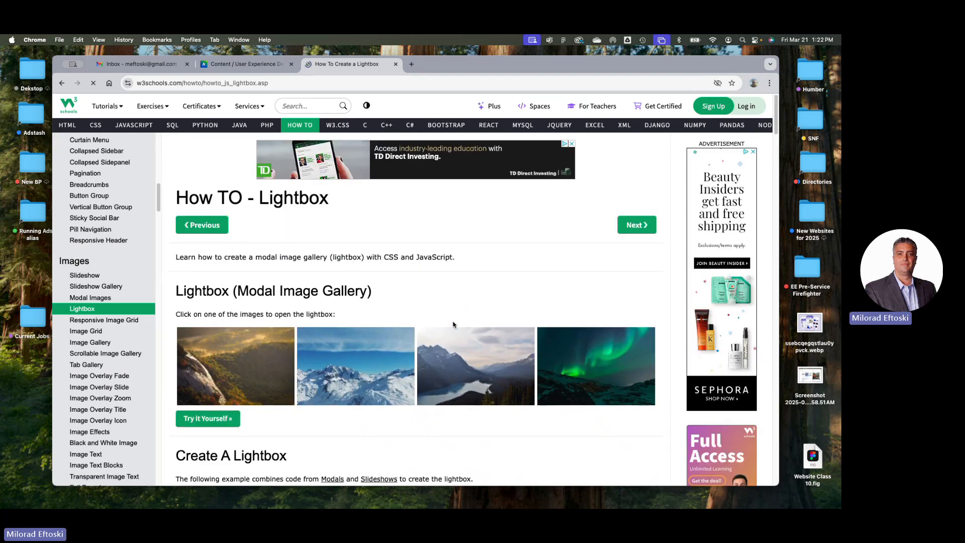
{"action": "scroll", "coordinate": [442, 332], "scroll_direction": "down", "scroll_amount": 10}
{"action": "scroll", "coordinate": [449, 329], "scroll_direction": "down", "scroll_amount": 15}
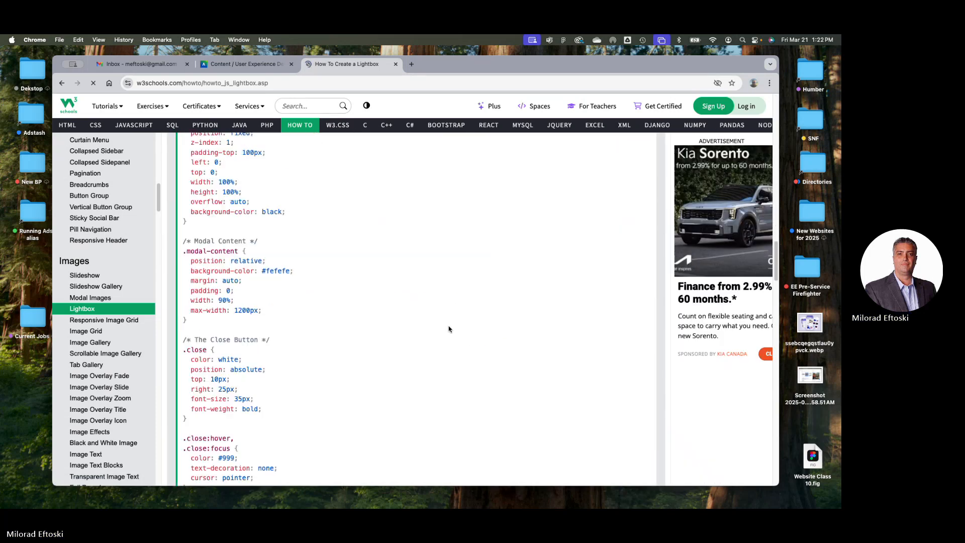
{"action": "scroll", "coordinate": [450, 328], "scroll_direction": "up", "scroll_amount": 8}
{"action": "scroll", "coordinate": [450, 327], "scroll_direction": "down", "scroll_amount": 10}
{"action": "scroll", "coordinate": [450, 328], "scroll_direction": "up", "scroll_amount": 1}
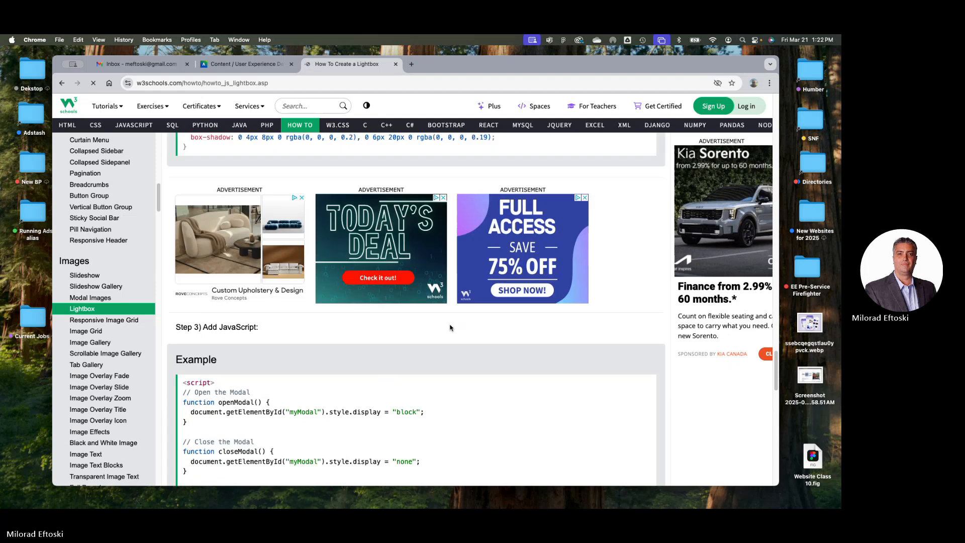
{"action": "scroll", "coordinate": [450, 327], "scroll_direction": "up", "scroll_amount": 20}
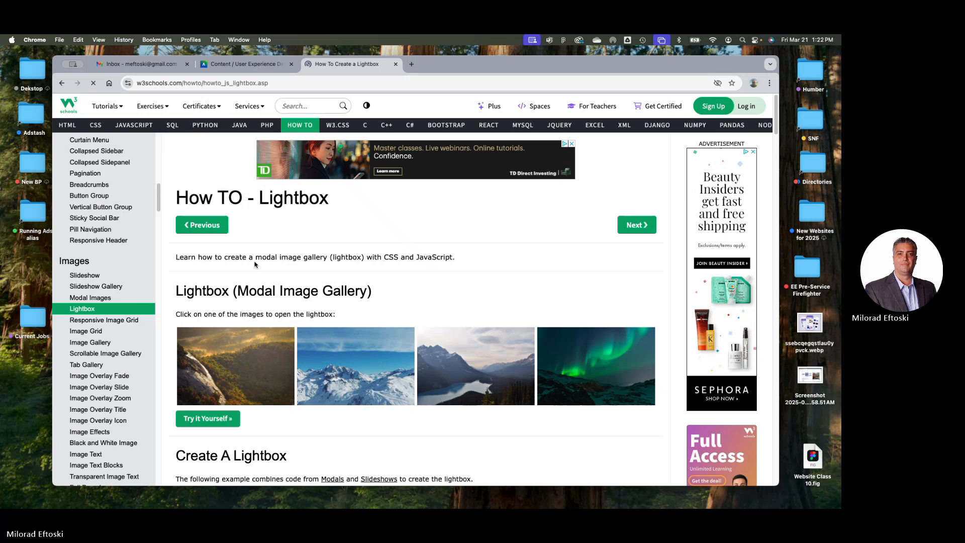
- Go back to the search results and open the Lightbox2 project page at its Examples section
{"action": "left_click", "coordinate": [62, 85]}
{"action": "scroll", "coordinate": [251, 362], "scroll_direction": "down", "scroll_amount": 2}
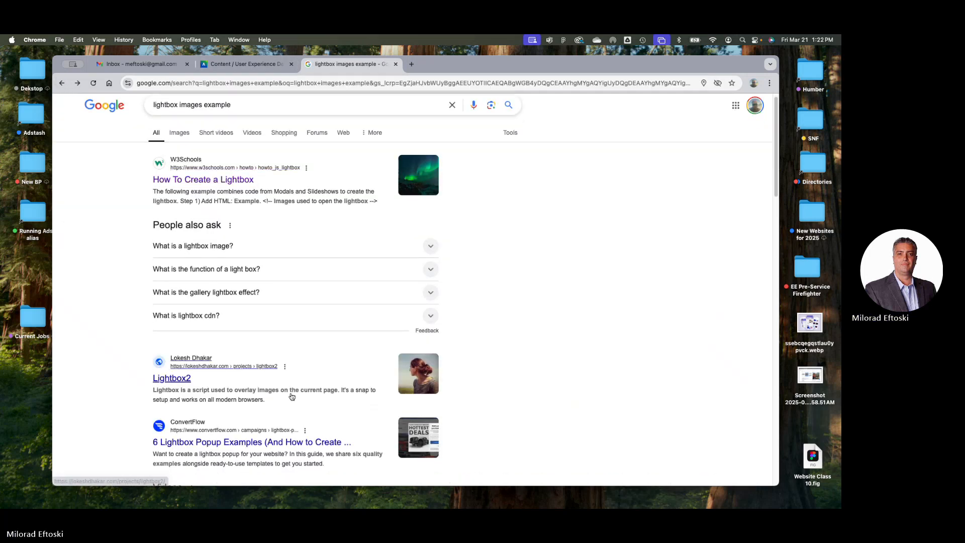
{"action": "left_click", "coordinate": [176, 343]}
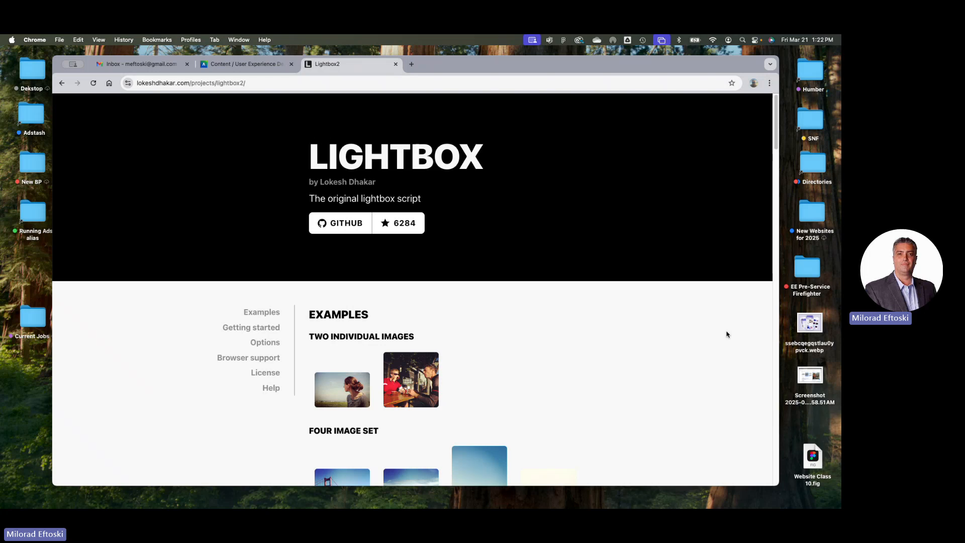
{"action": "scroll", "coordinate": [449, 371], "scroll_direction": "down", "scroll_amount": 1}
{"action": "scroll", "coordinate": [450, 372], "scroll_direction": "down", "scroll_amount": 5}
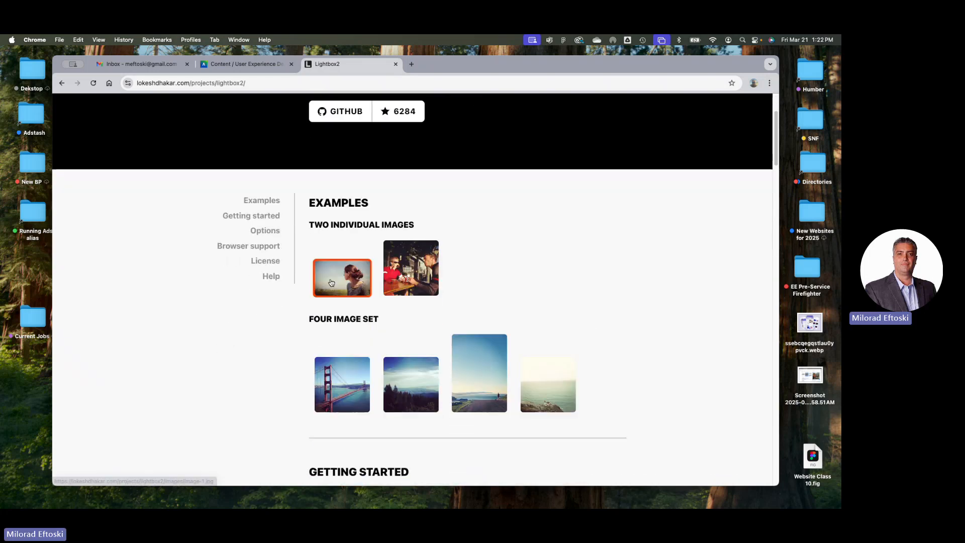
- View both images of the Two Individual Images example enlarged in the lightbox overlay, closing the first before opening the second
{"action": "left_click", "coordinate": [336, 278]}
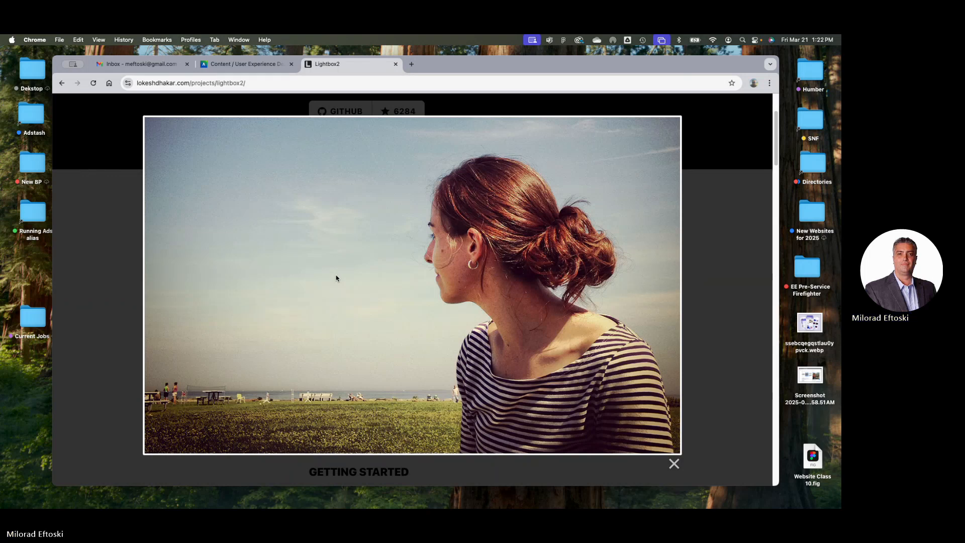
{"action": "left_click", "coordinate": [87, 242]}
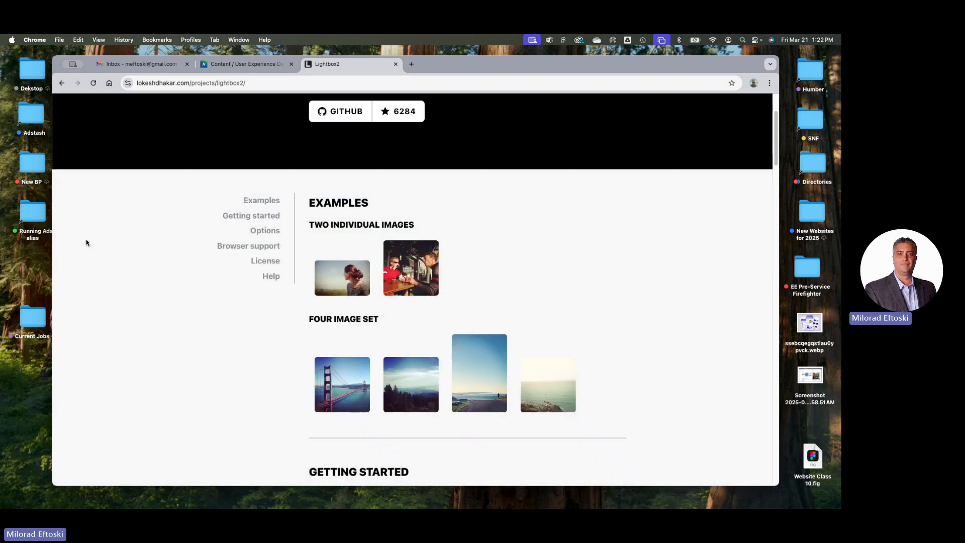
{"action": "left_click", "coordinate": [387, 273]}
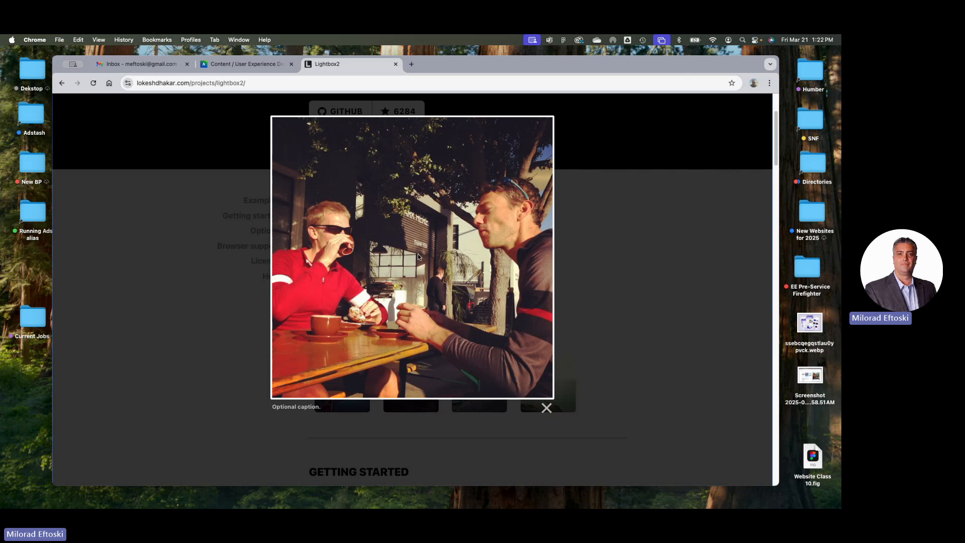
- Close the enlarged image, browse all four images of the Four Image Set in the lightbox and close it
{"action": "left_click", "coordinate": [270, 264]}
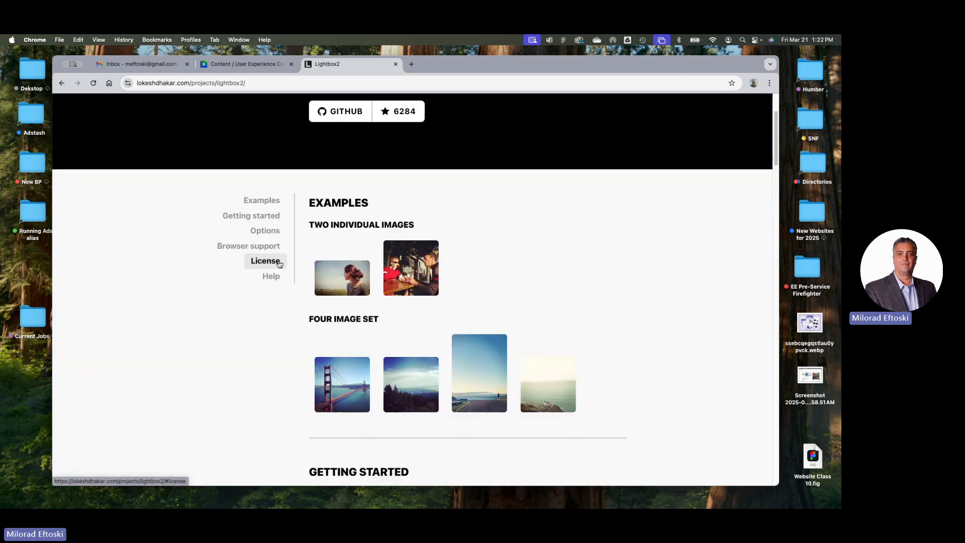
{"action": "left_click", "coordinate": [344, 379]}
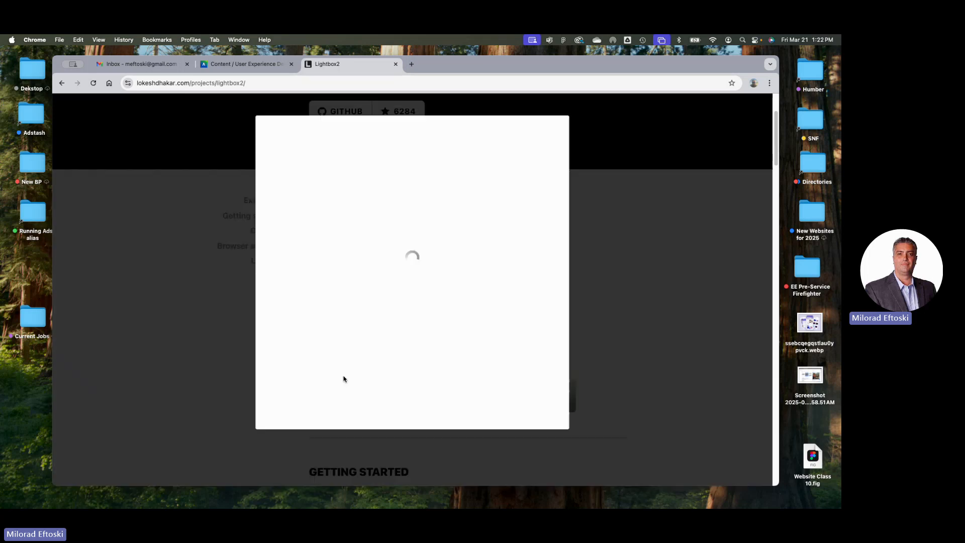
{"action": "mouse_move", "coordinate": [540, 356]}
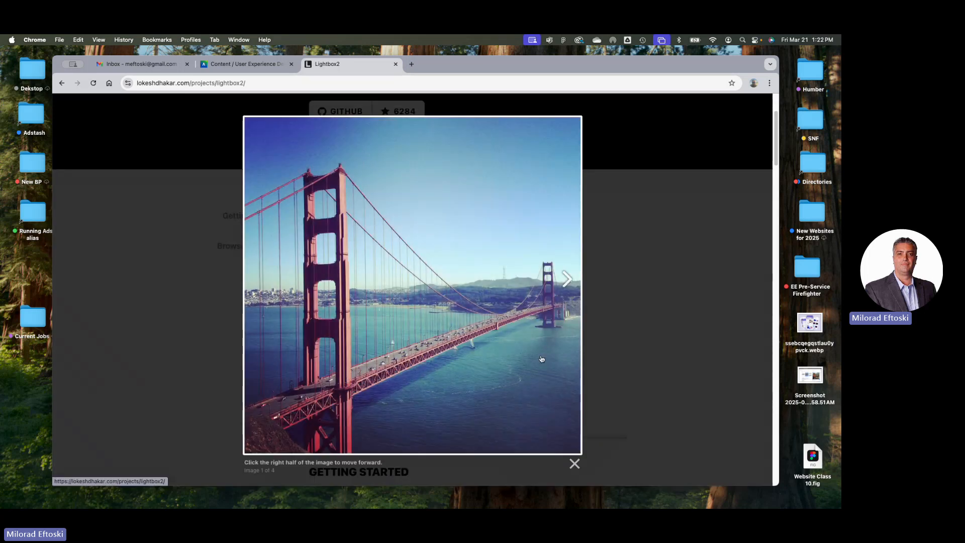
{"action": "left_click", "coordinate": [555, 290]}
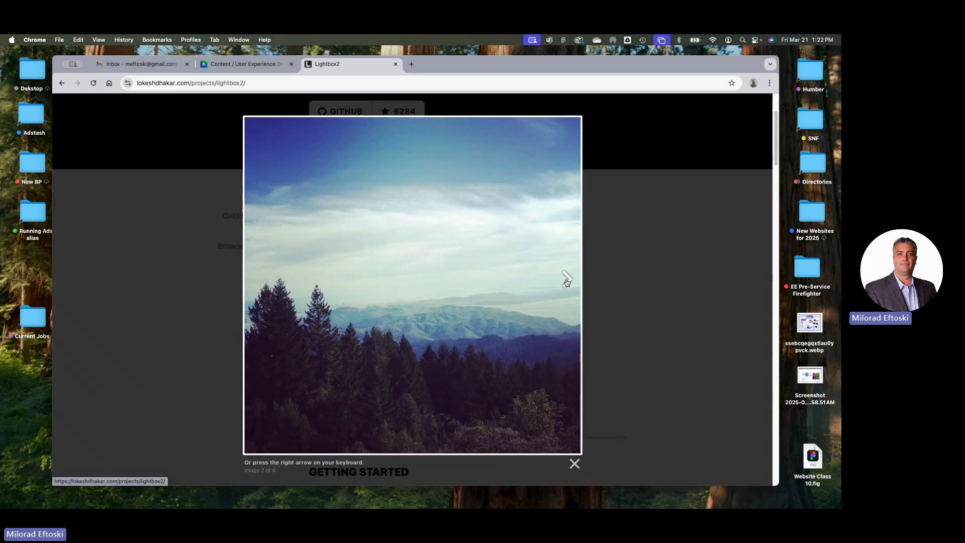
{"action": "left_click", "coordinate": [566, 279]}
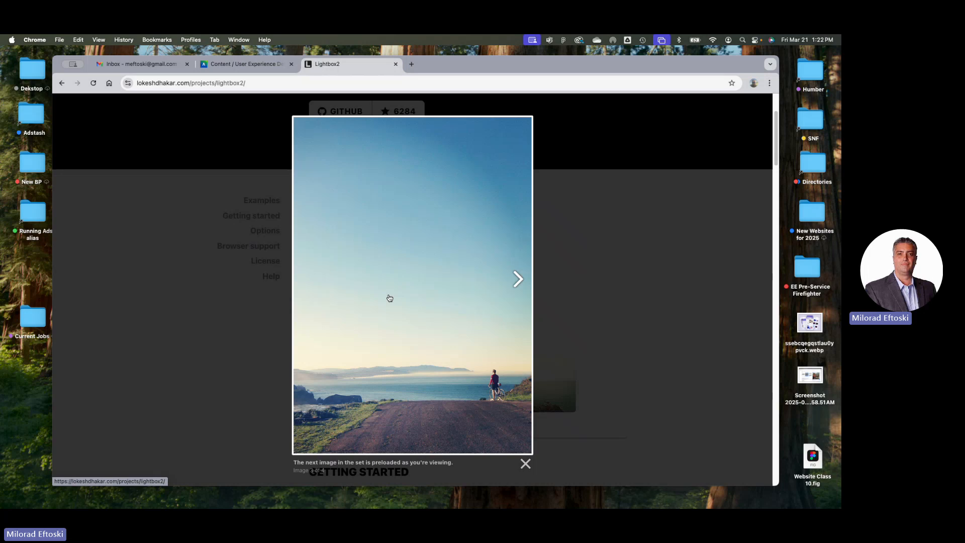
{"action": "left_click", "coordinate": [519, 284]}
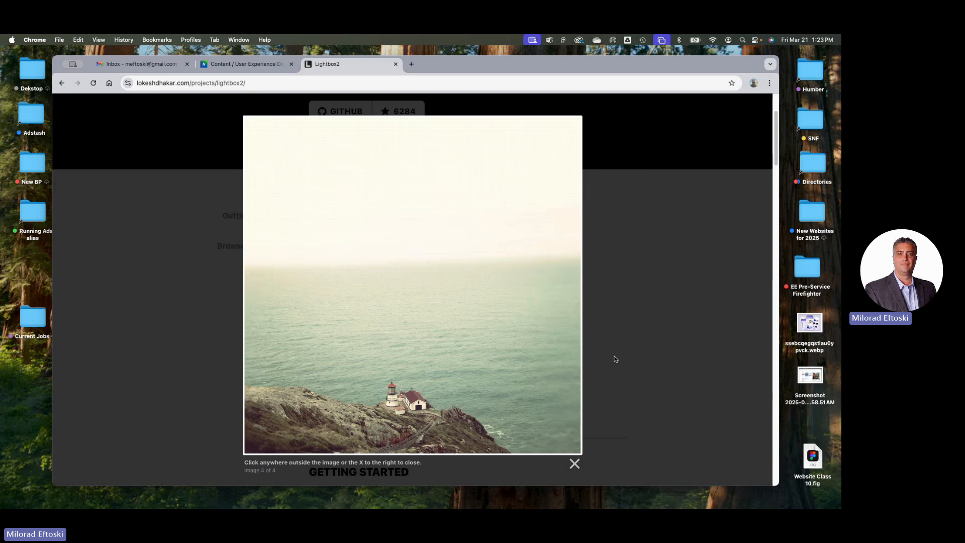
{"action": "left_click", "coordinate": [574, 465]}
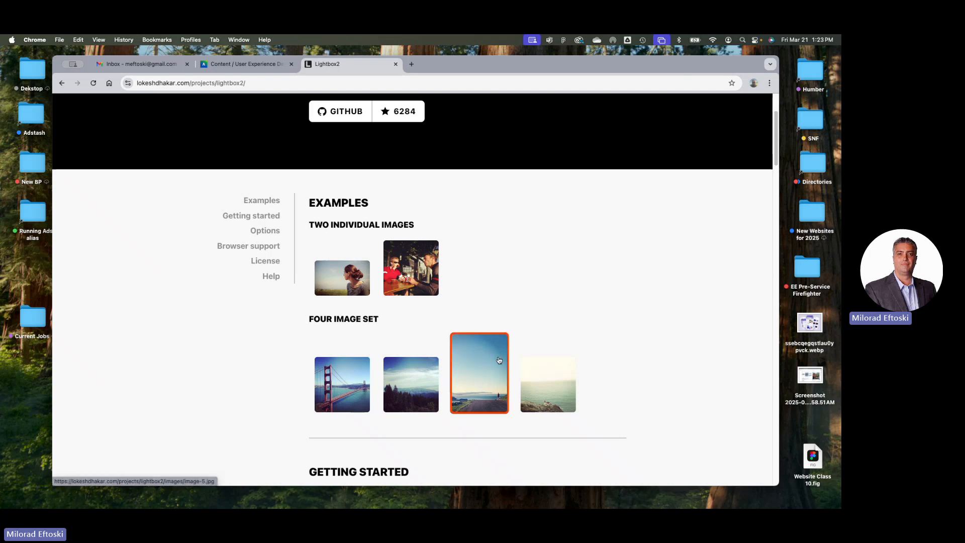
- Skim the Lightbox2 page's Getting Started instructions and options table, and return to the start of the page
{"action": "scroll", "coordinate": [483, 385], "scroll_direction": "down", "scroll_amount": 5}
{"action": "scroll", "coordinate": [453, 328], "scroll_direction": "down", "scroll_amount": 4}
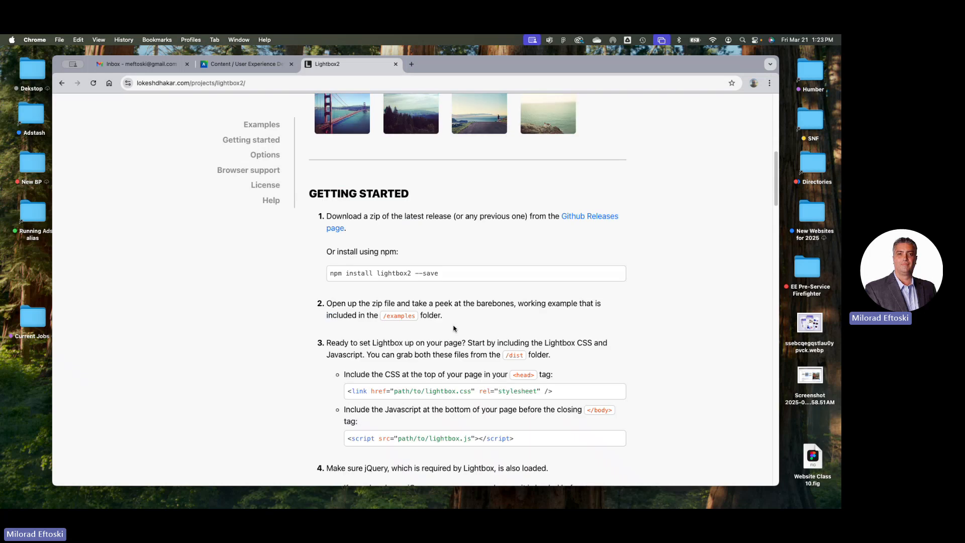
{"action": "scroll", "coordinate": [400, 251], "scroll_direction": "down", "scroll_amount": 3}
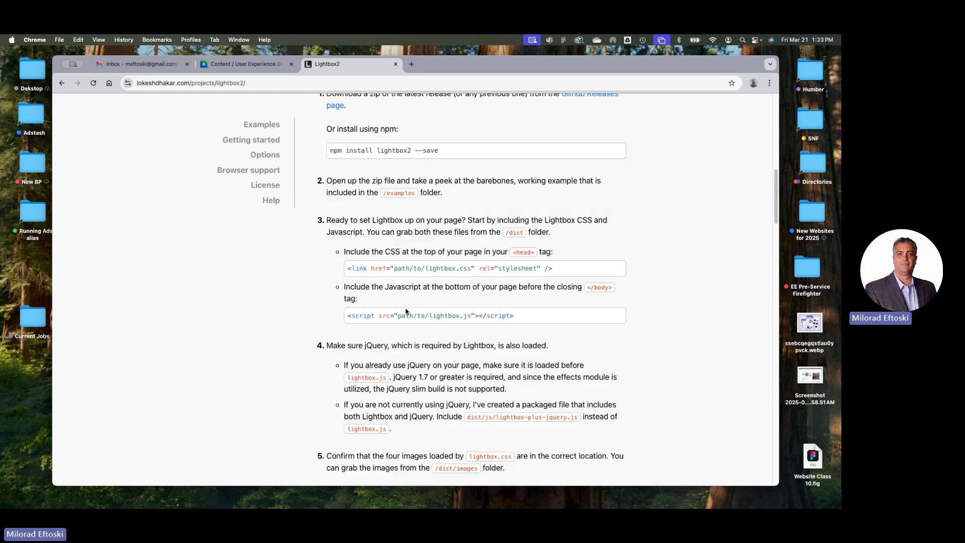
{"action": "scroll", "coordinate": [447, 345], "scroll_direction": "down", "scroll_amount": 3}
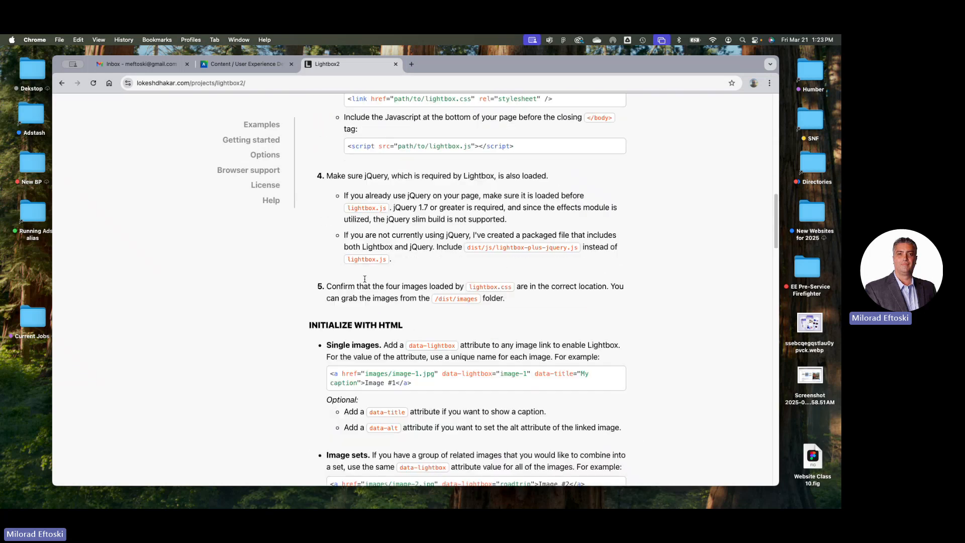
{"action": "scroll", "coordinate": [449, 378], "scroll_direction": "down", "scroll_amount": 5}
{"action": "scroll", "coordinate": [449, 380], "scroll_direction": "down", "scroll_amount": 9}
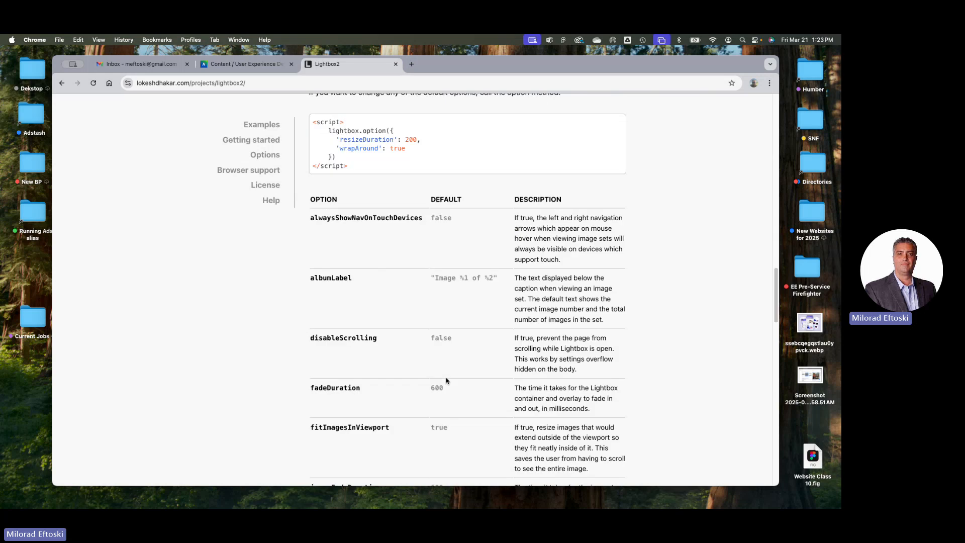
{"action": "scroll", "coordinate": [446, 381], "scroll_direction": "up", "scroll_amount": 2}
{"action": "scroll", "coordinate": [446, 381], "scroll_direction": "down", "scroll_amount": 9}
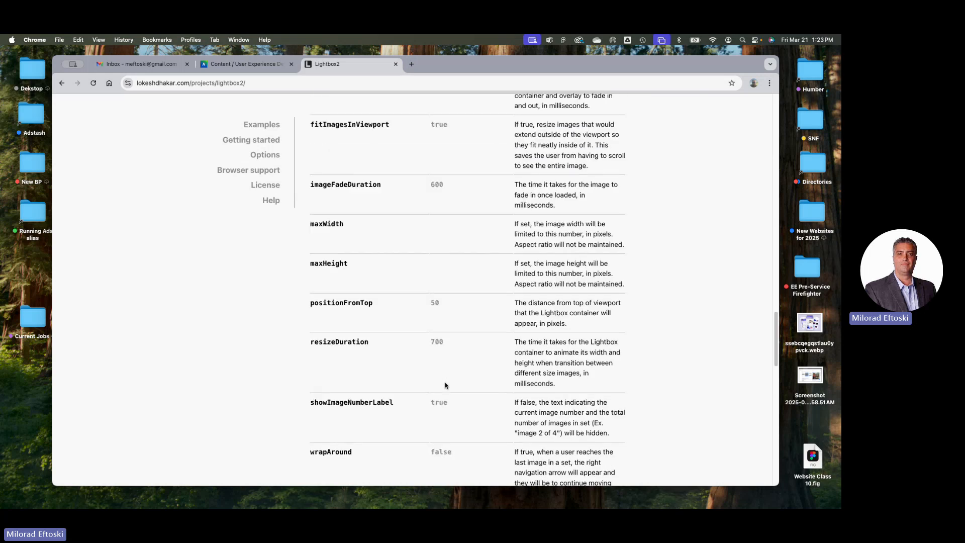
{"action": "scroll", "coordinate": [446, 381], "scroll_direction": "down", "scroll_amount": 8}
{"action": "scroll", "coordinate": [445, 384], "scroll_direction": "up", "scroll_amount": 20}
{"action": "scroll", "coordinate": [445, 386], "scroll_direction": "up", "scroll_amount": 15}
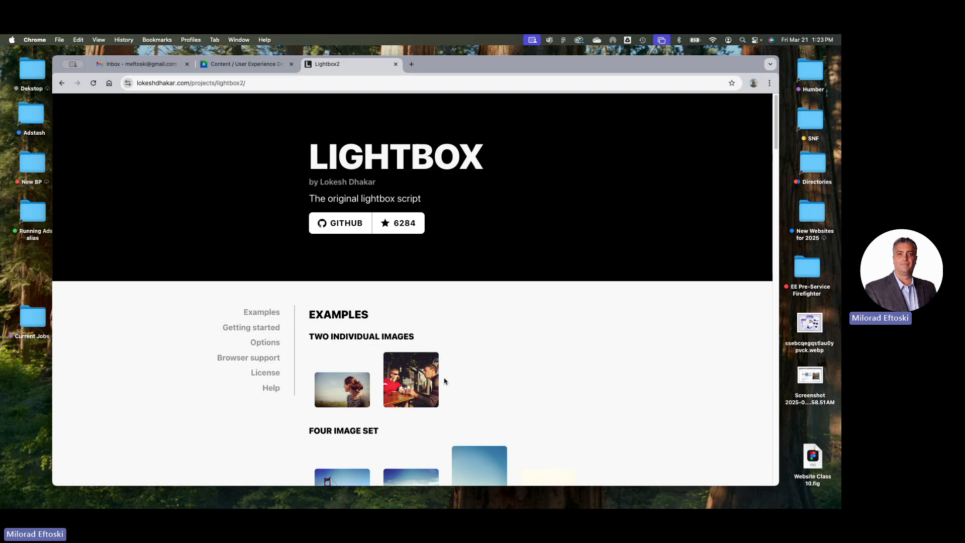
- Close the Lightbox2 page, switch to Figma and close the Wireframe Design iPhone16 prototype preview
{"action": "left_click", "coordinate": [395, 64]}
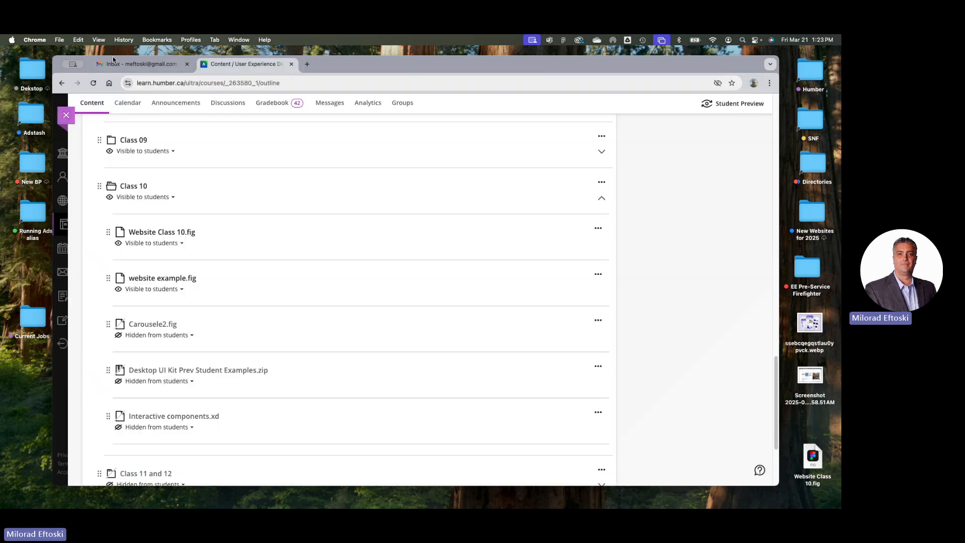
{"action": "left_click", "coordinate": [793, 155]}
{"action": "left_click", "coordinate": [481, 222]}
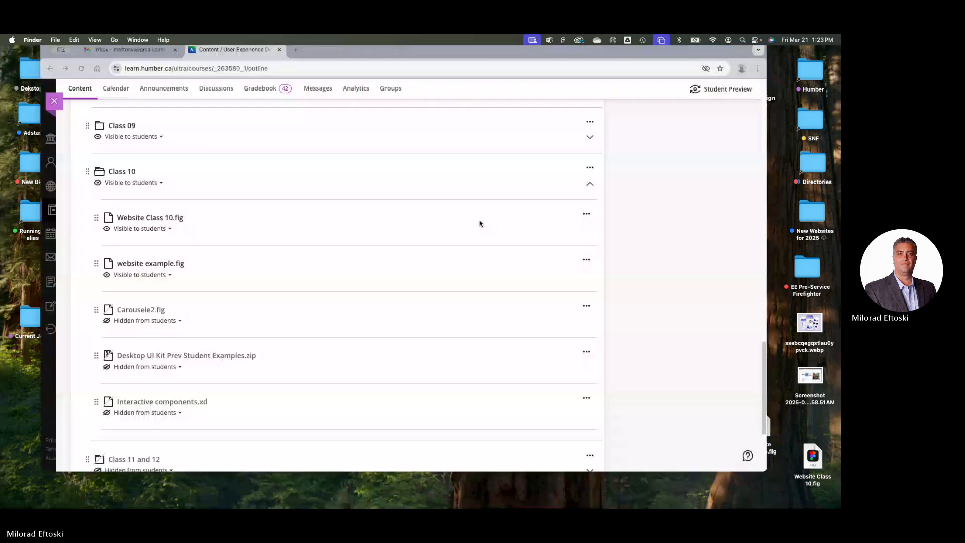
{"action": "left_click", "coordinate": [781, 199]}
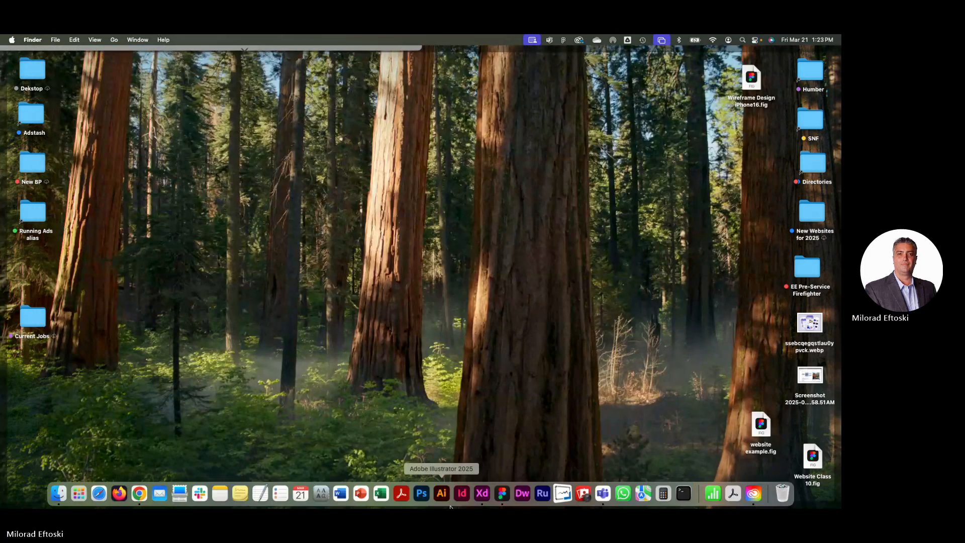
{"action": "left_click", "coordinate": [502, 495]}
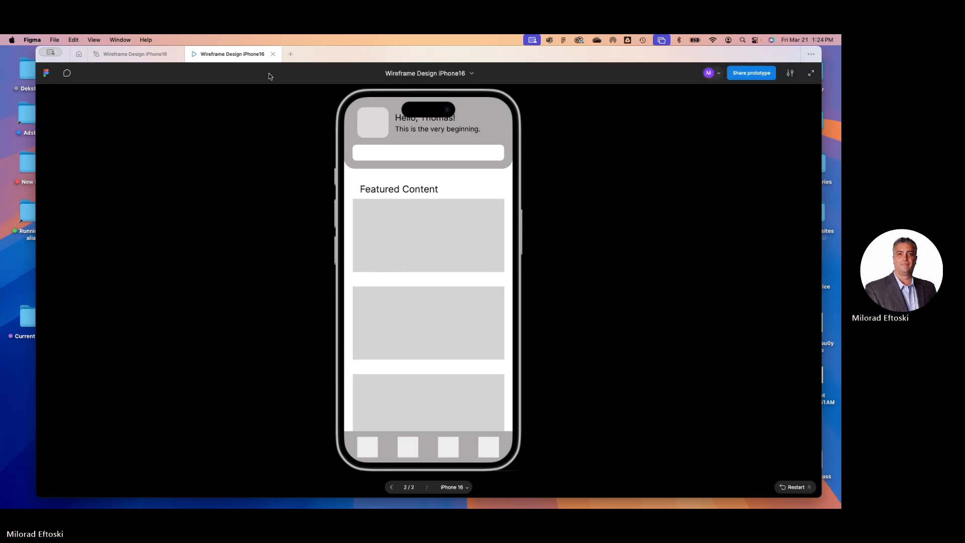
{"action": "left_click", "coordinate": [273, 53]}
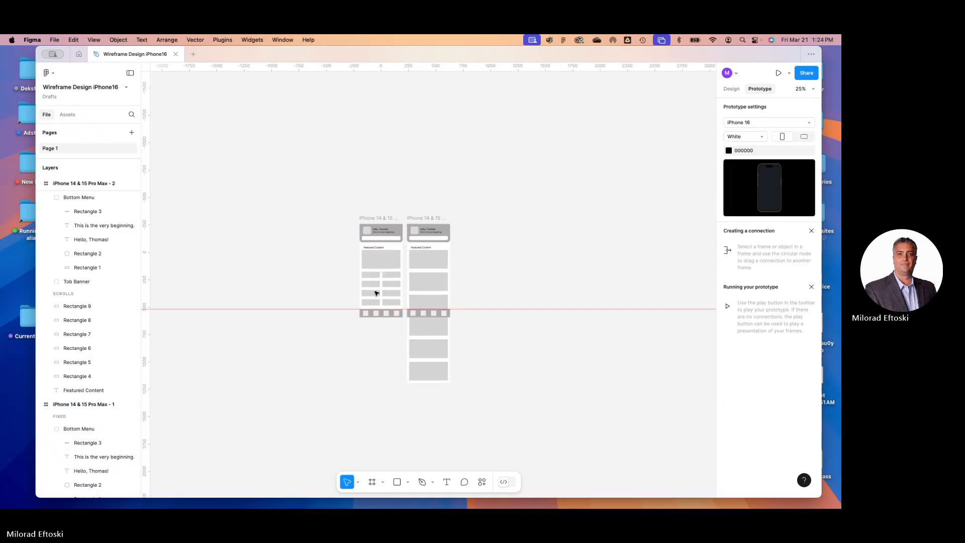
- Try moving the bottom menu bars of both iPhone screens out of place, and undo both moves
{"action": "scroll", "coordinate": [376, 292], "scroll_direction": "up", "scroll_amount": 5}
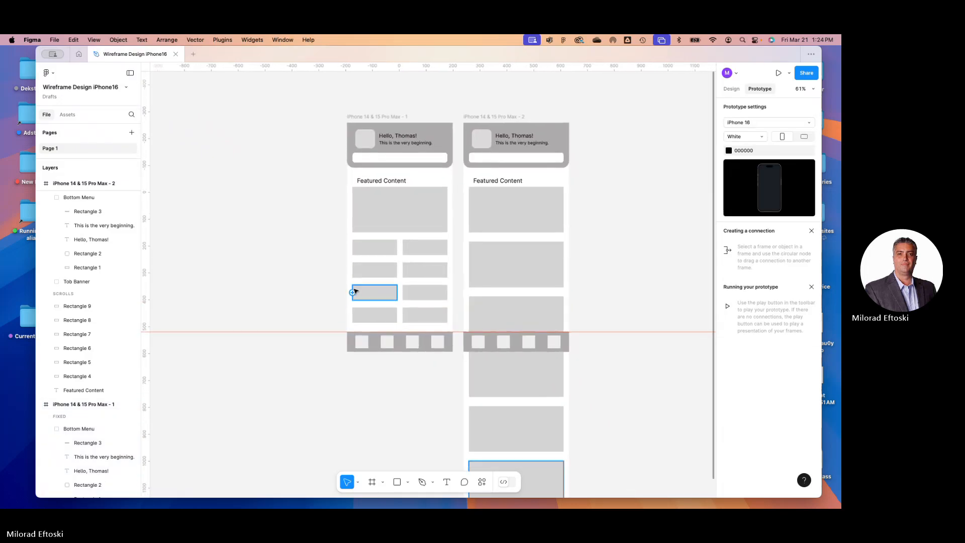
{"action": "scroll", "coordinate": [332, 288], "scroll_direction": "right", "scroll_amount": 5}
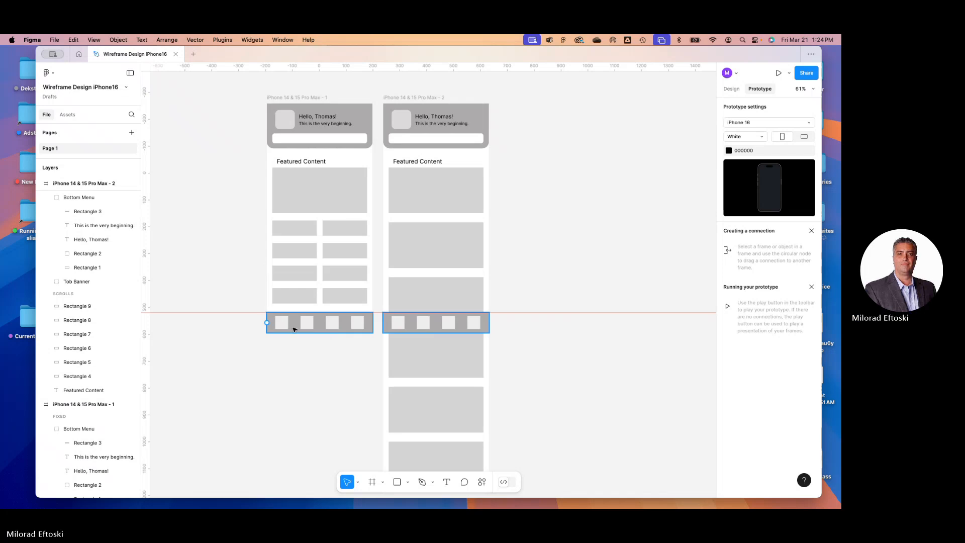
{"action": "left_click_drag", "start_coordinate": [324, 331], "coordinate": [282, 351]}
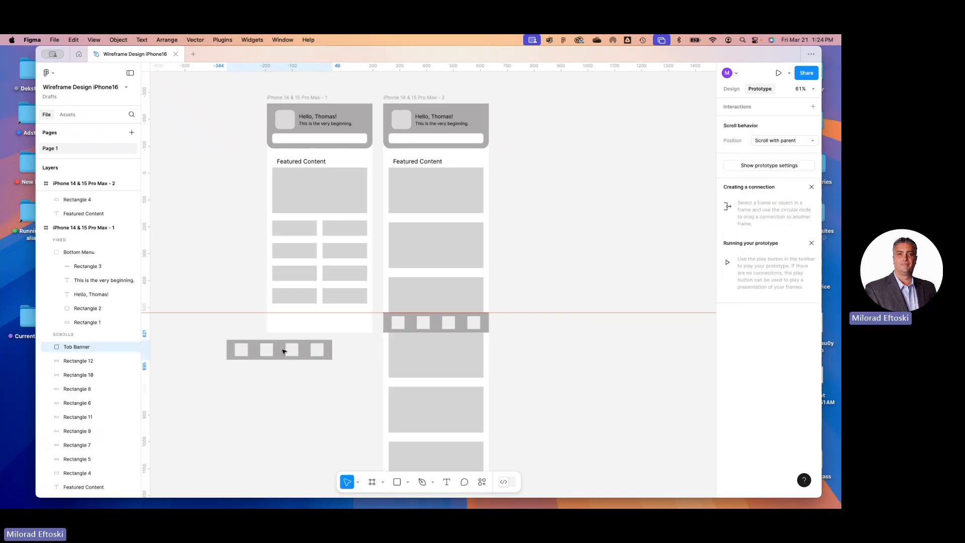
{"action": "left_click_drag", "start_coordinate": [422, 330], "coordinate": [486, 340]}
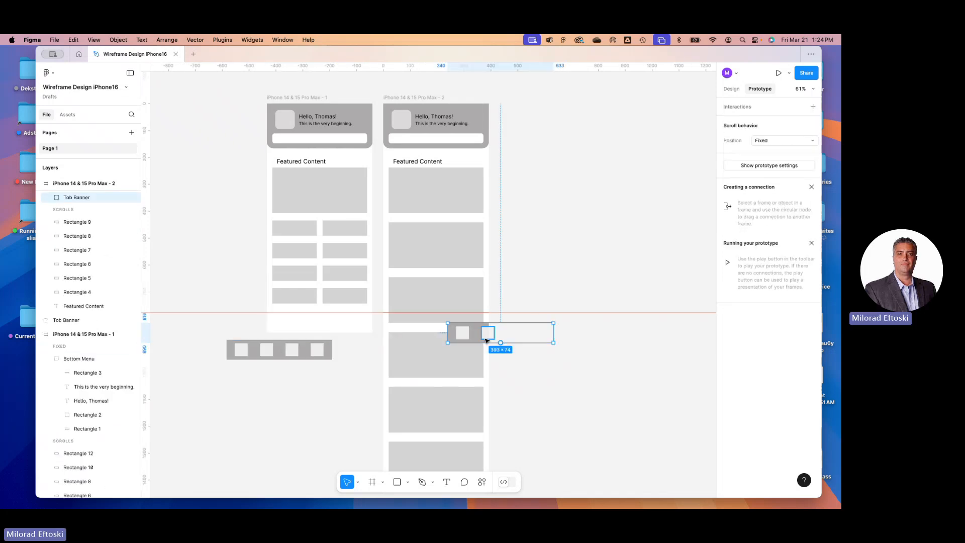
{"action": "key", "text": "super+z"}
{"action": "key", "text": "super+z"}
{"action": "left_click", "coordinate": [315, 406]}
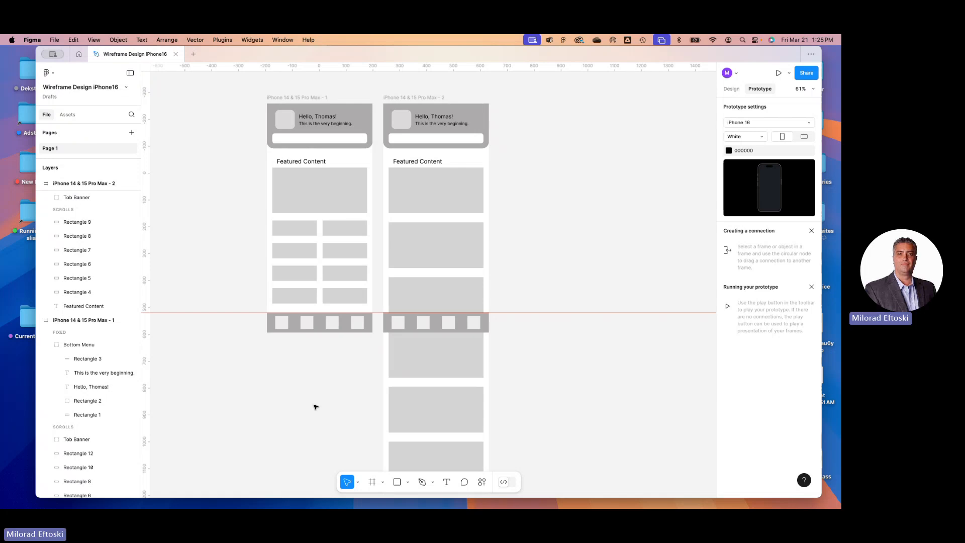
- Connect the first square in the first screen's bottom menu to the iPhone 14 & 15 Pro Max - 2 frame as a prototype interaction
{"action": "left_click", "coordinate": [283, 324]}
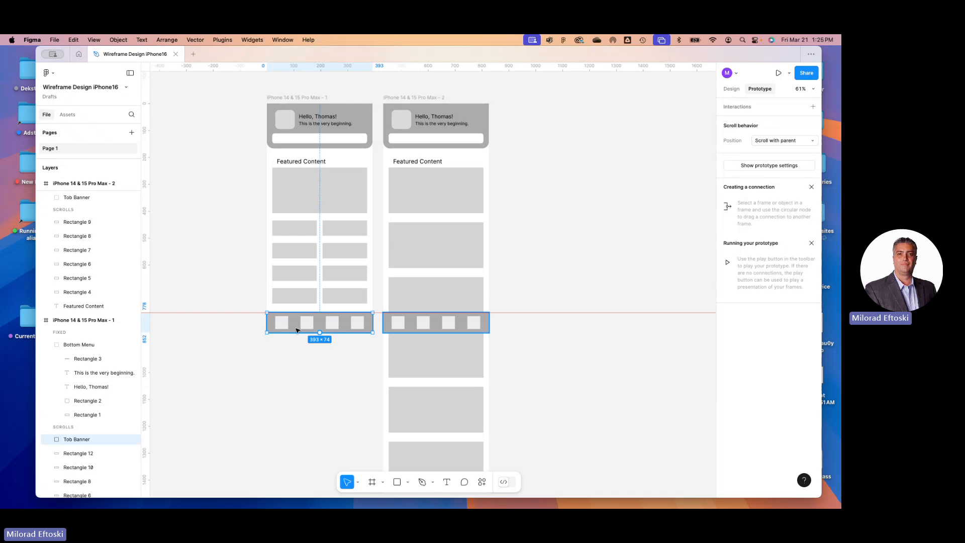
{"action": "left_click", "coordinate": [282, 325]}
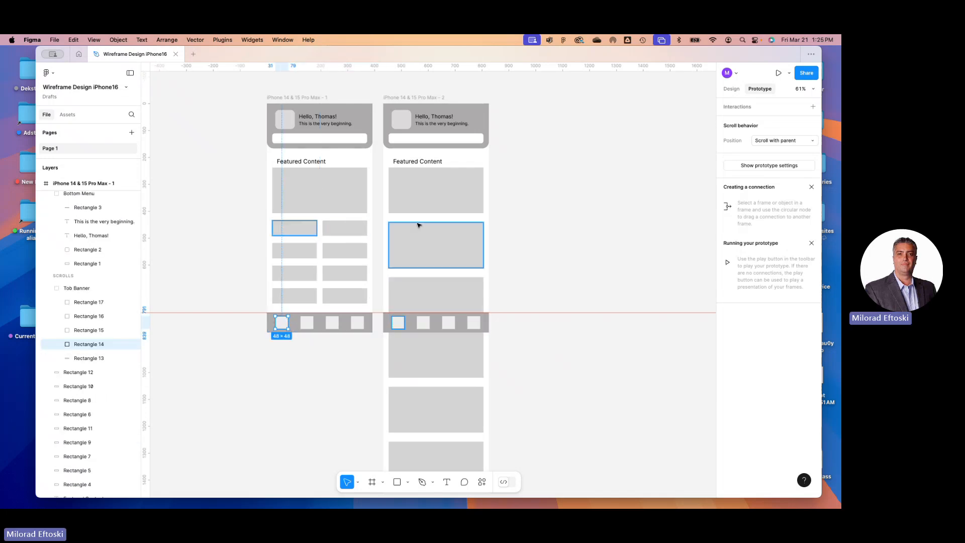
{"action": "left_click", "coordinate": [732, 89]}
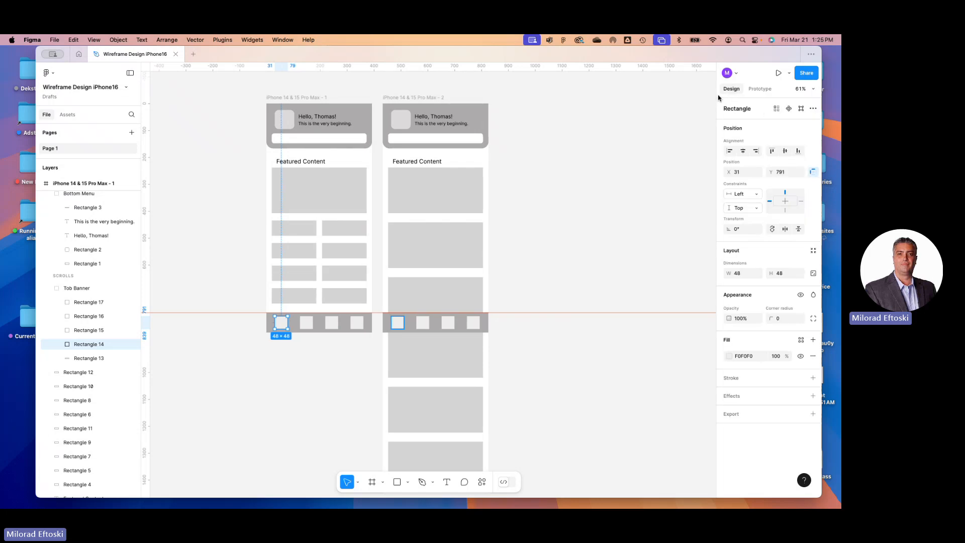
{"action": "left_click", "coordinate": [760, 89]}
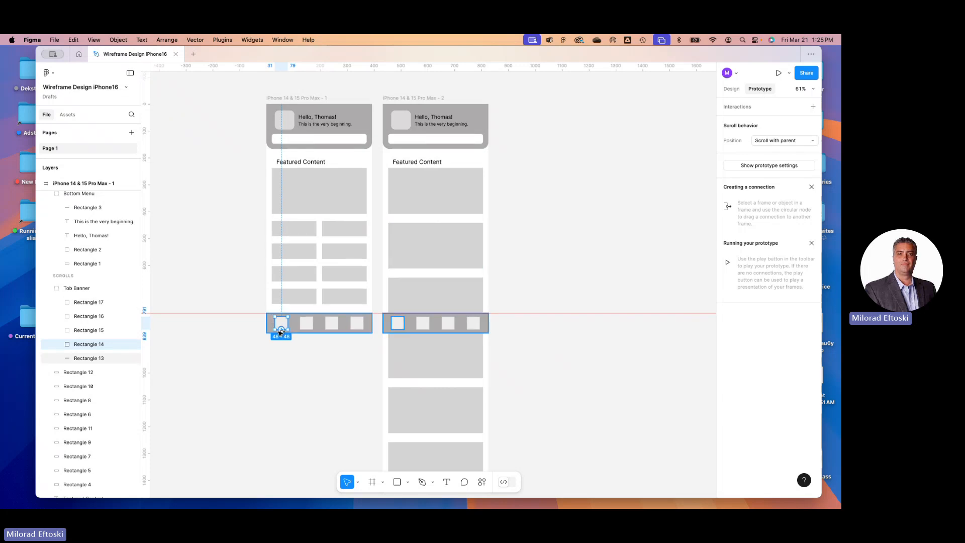
{"action": "scroll", "coordinate": [280, 327], "scroll_direction": "up", "scroll_amount": 2}
{"action": "scroll", "coordinate": [281, 395], "scroll_direction": "up", "scroll_amount": 3}
{"action": "scroll", "coordinate": [281, 395], "scroll_direction": "up", "scroll_amount": 3}
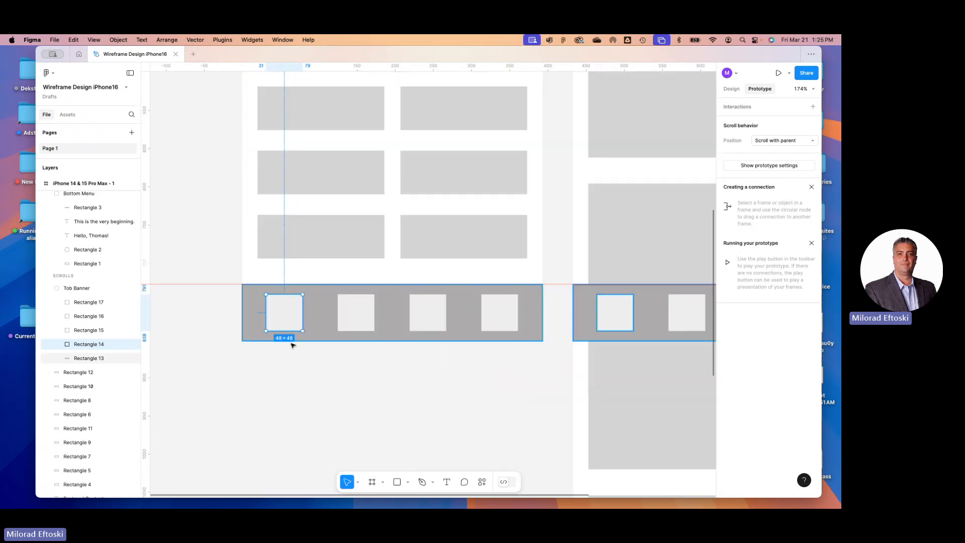
{"action": "mouse_move", "coordinate": [292, 312]}
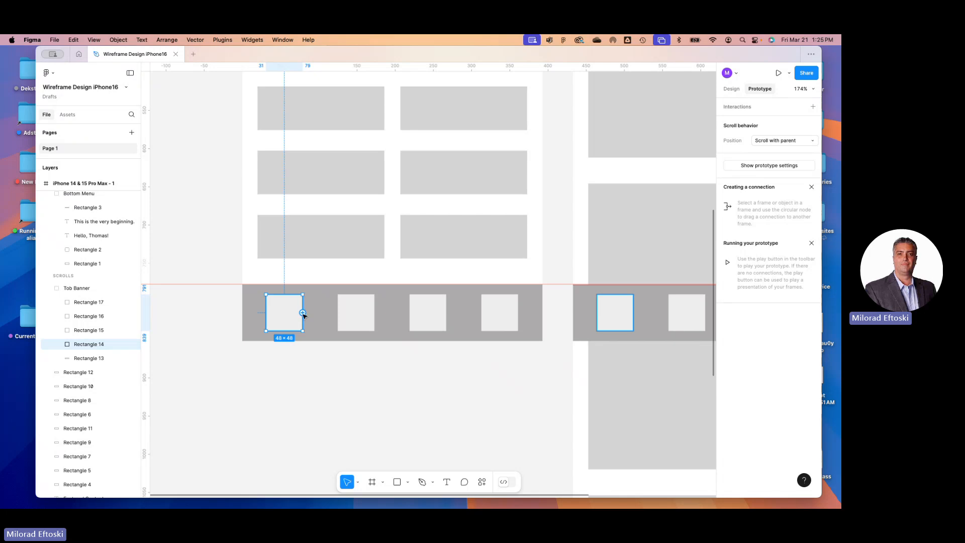
{"action": "left_click_drag", "start_coordinate": [303, 313], "coordinate": [589, 400]}
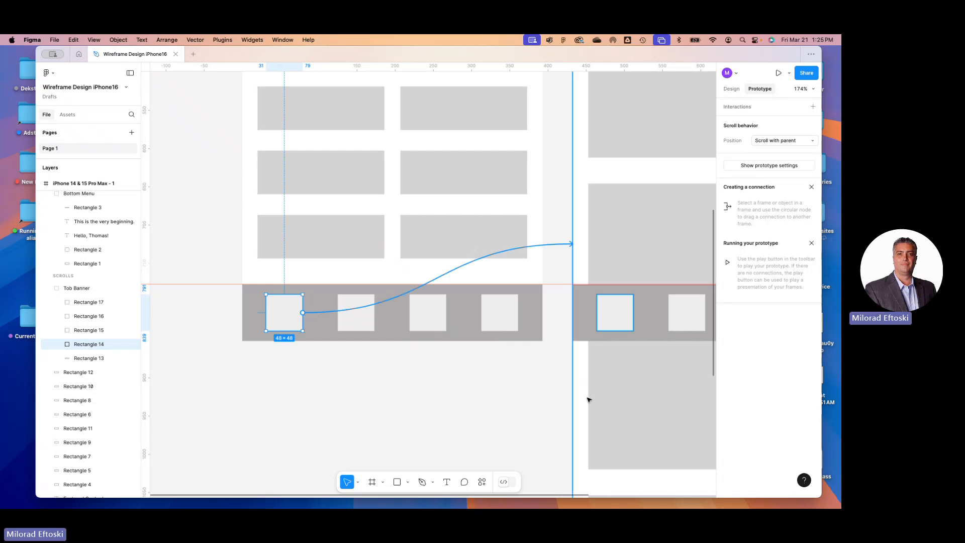
{"action": "left_click_drag", "start_coordinate": [589, 400], "coordinate": [583, 396]}
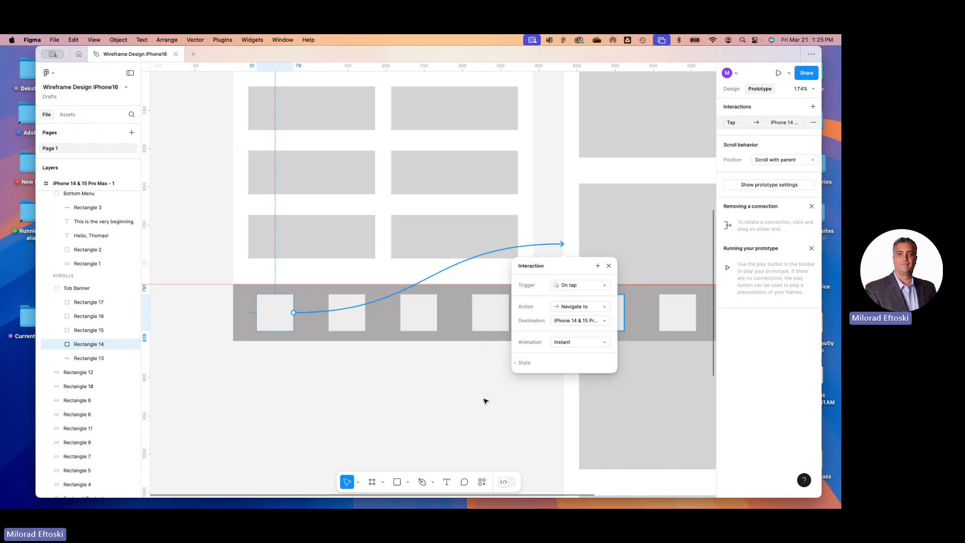
- Review the interaction's trigger, action, destination and animation options, keeping On tap, Navigate to, iPhone 14 & 15 Pro Max - 2 and Instant
{"action": "left_click", "coordinate": [585, 285]}
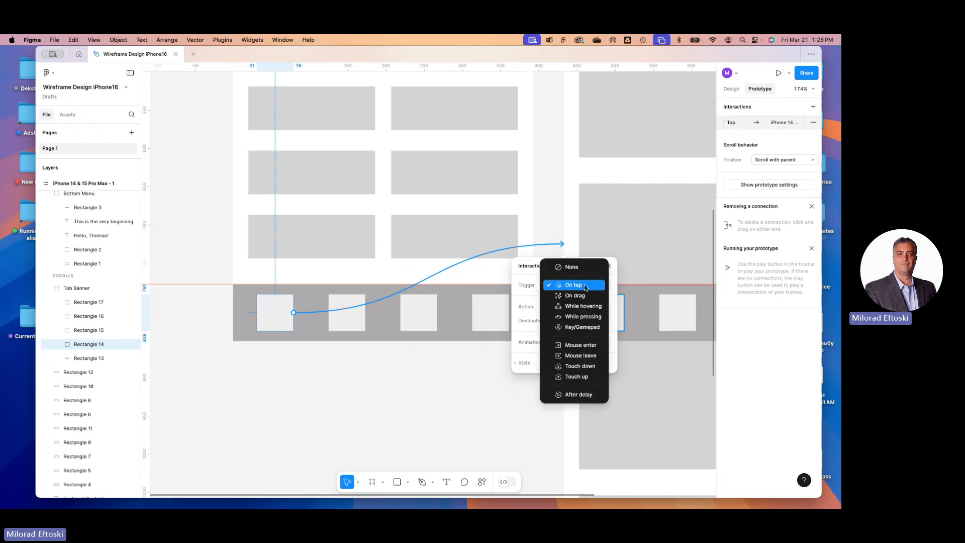
{"action": "left_click", "coordinate": [585, 286]}
{"action": "left_click", "coordinate": [581, 307]}
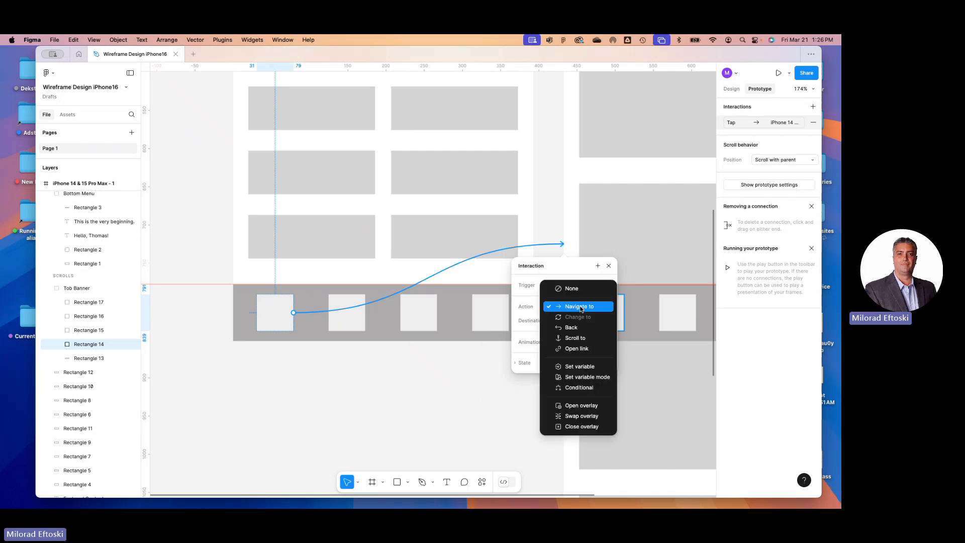
{"action": "left_click", "coordinate": [581, 307]}
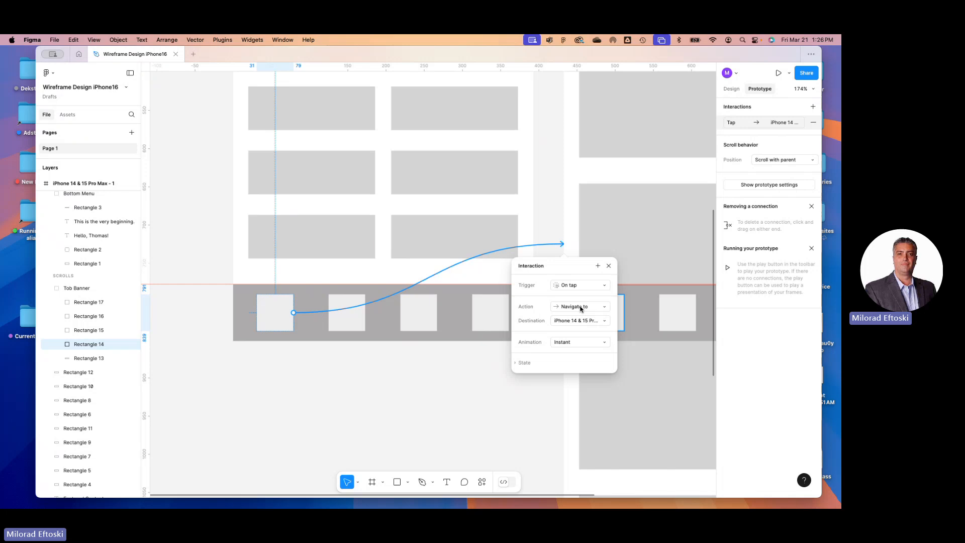
{"action": "left_click", "coordinate": [579, 323]}
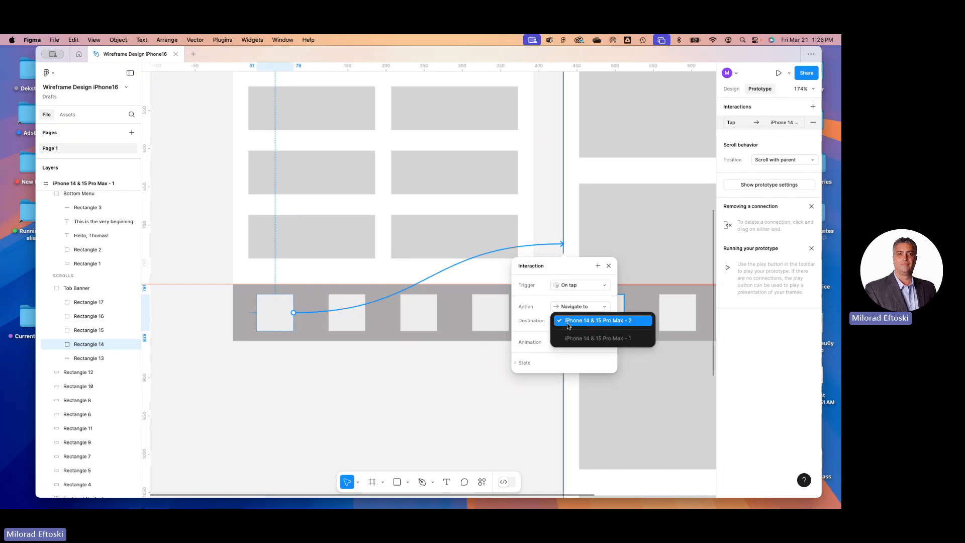
{"action": "left_click", "coordinate": [607, 321]}
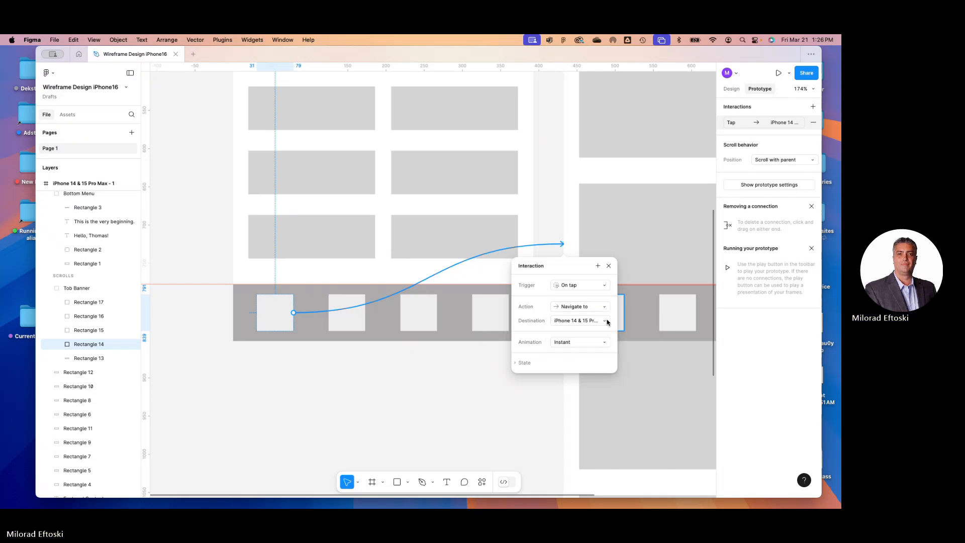
{"action": "left_click", "coordinate": [571, 344]}
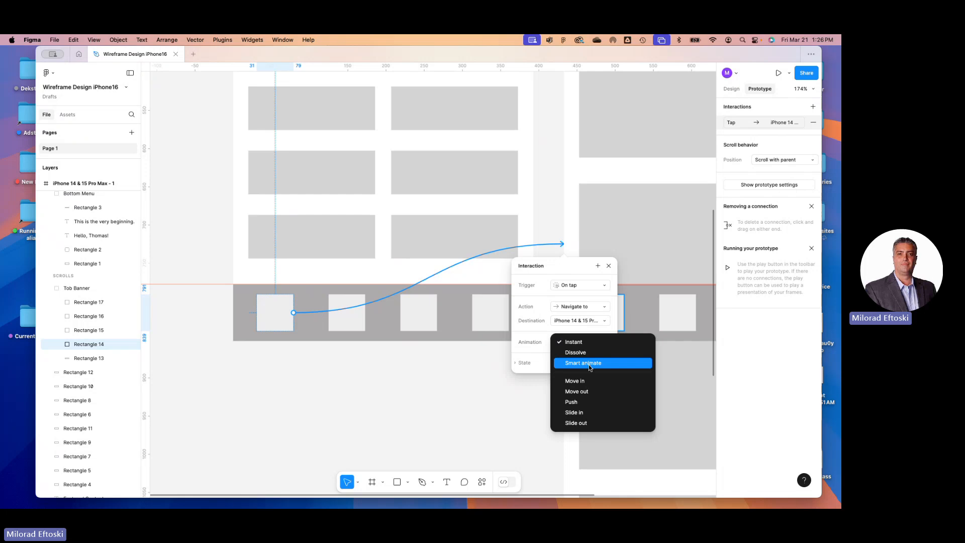
{"action": "left_click", "coordinate": [587, 343]}
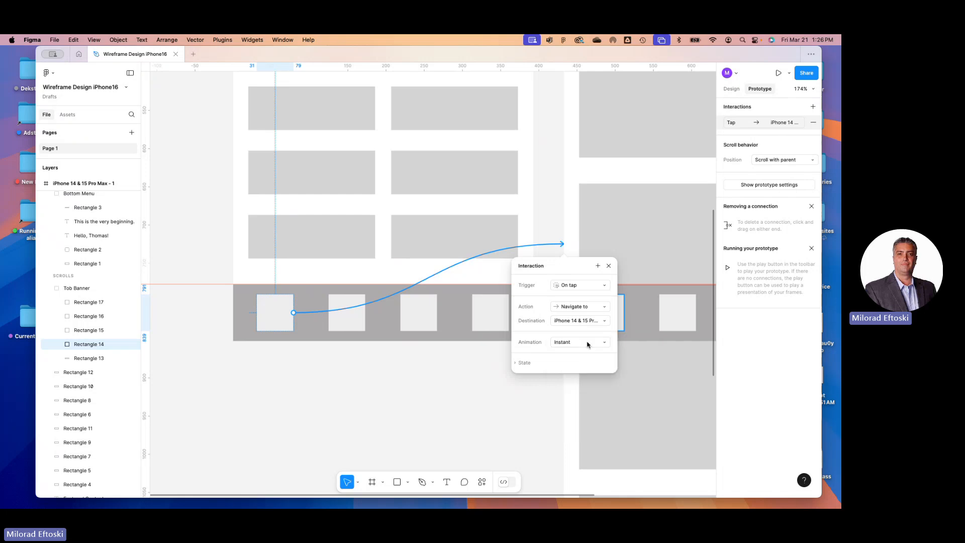
{"action": "left_click", "coordinate": [477, 423]}
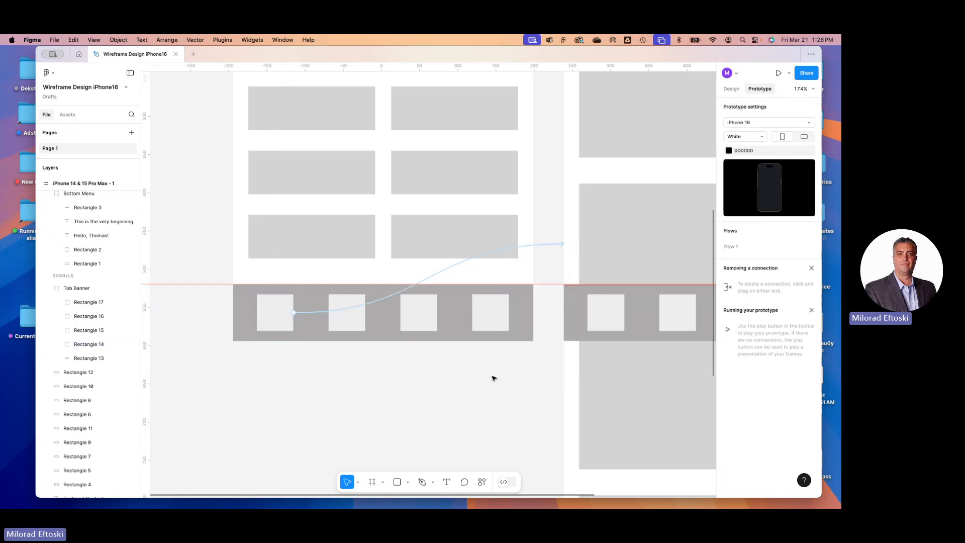
- Change the fill of the first square in the second screen's bottom menu to dark grey 777777
{"action": "scroll", "coordinate": [501, 390], "scroll_direction": "right", "scroll_amount": 3}
{"action": "left_click", "coordinate": [422, 317]}
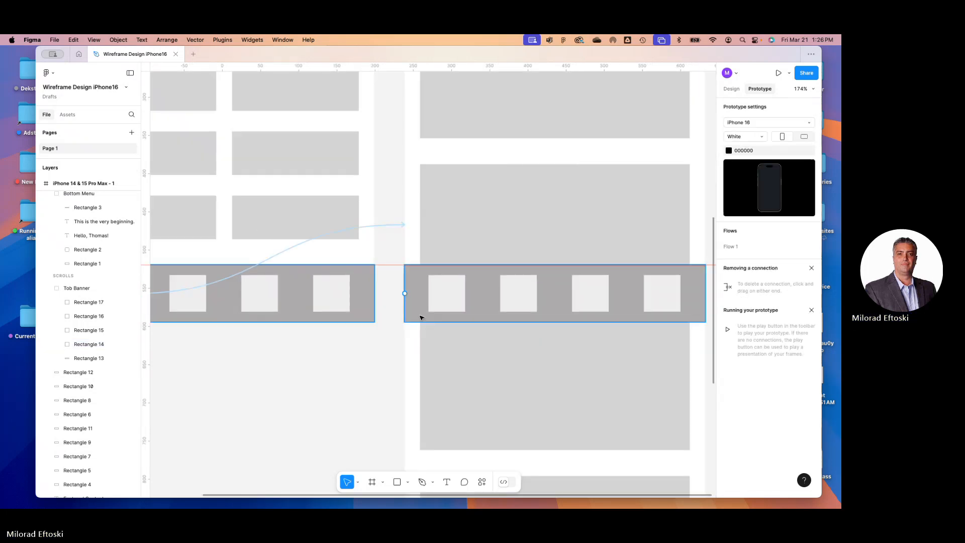
{"action": "left_click", "coordinate": [447, 291]}
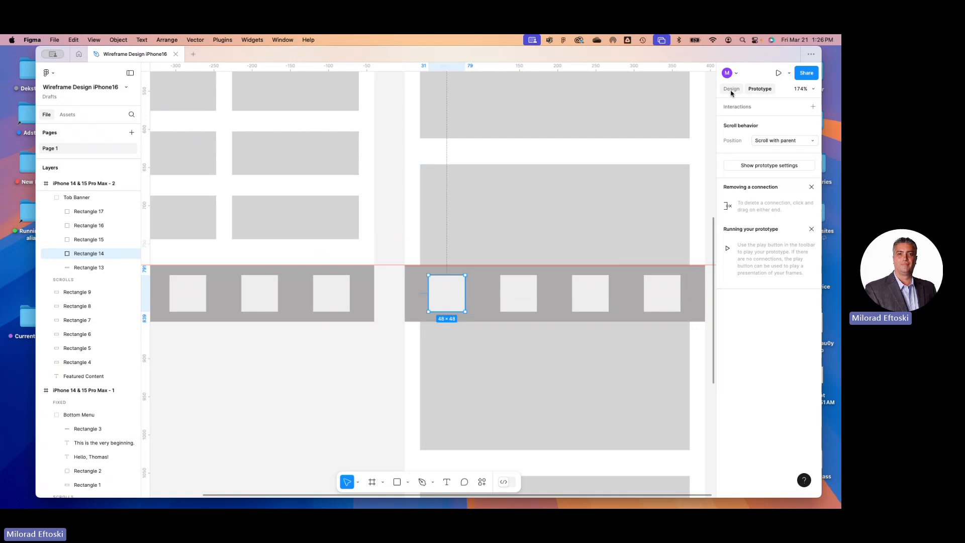
{"action": "left_click", "coordinate": [731, 89]}
{"action": "left_click", "coordinate": [729, 356]}
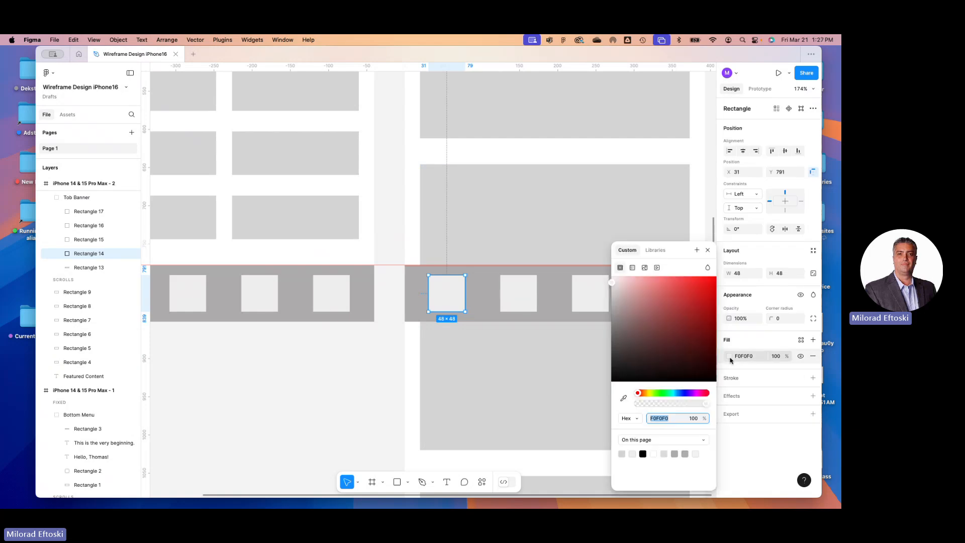
{"action": "left_click_drag", "start_coordinate": [620, 327], "coordinate": [614, 353]}
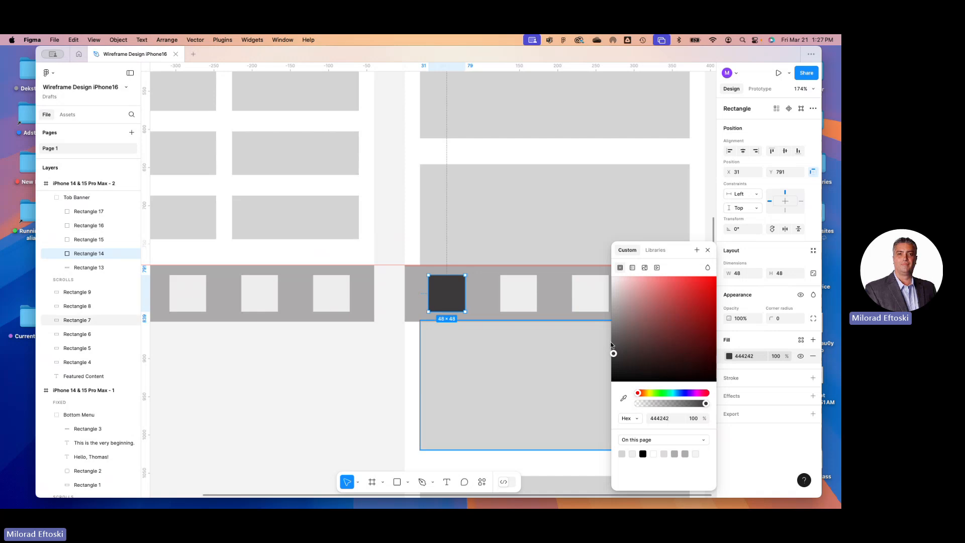
{"action": "left_click", "coordinate": [611, 333]}
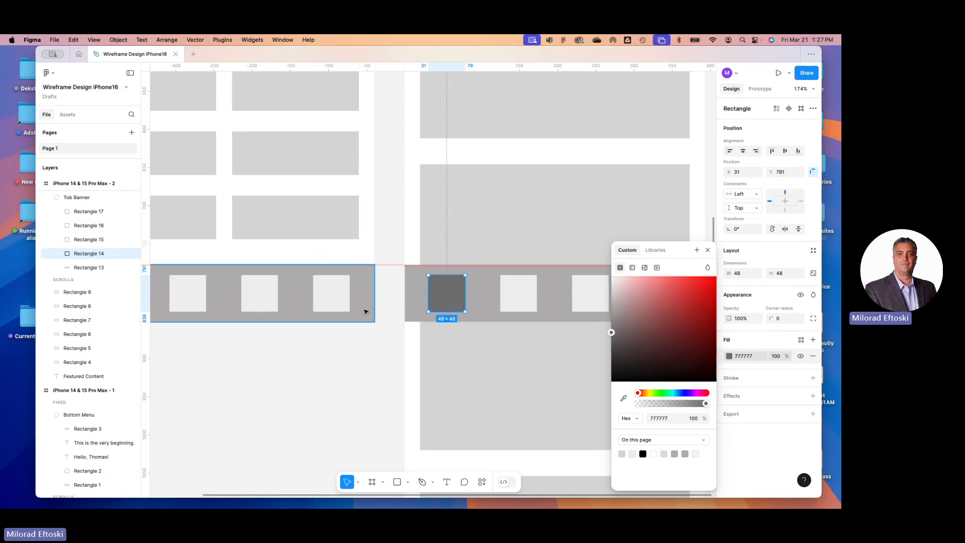
{"action": "left_click", "coordinate": [409, 335]}
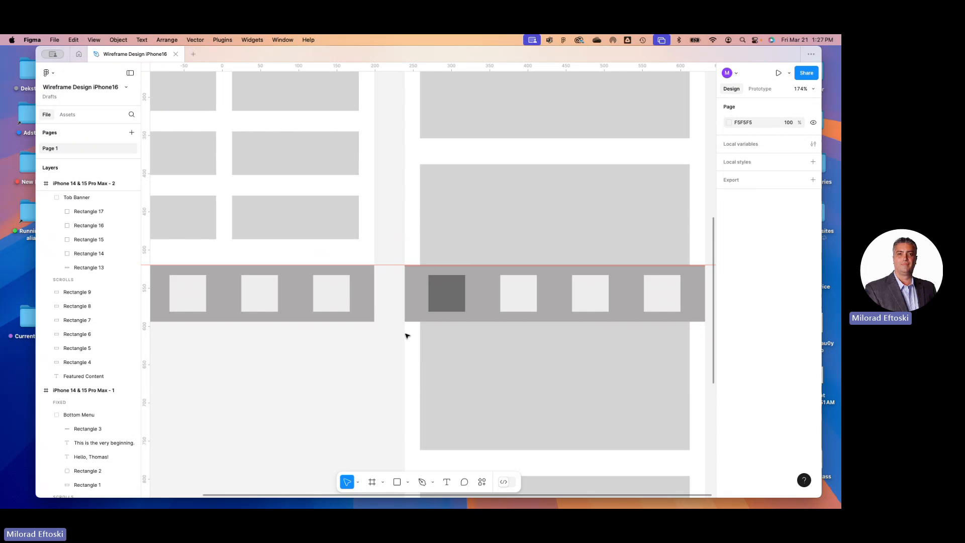
- Connect the rounded profile square in the second screen's header to the iPhone 14 & 15 Pro Max - 1 frame as an On tap, Navigate to interaction
{"action": "key", "text": "super+minus"}
{"action": "key", "text": "super+minus"}
{"action": "key", "text": "super+minus"}
{"action": "key", "text": "super+plus"}
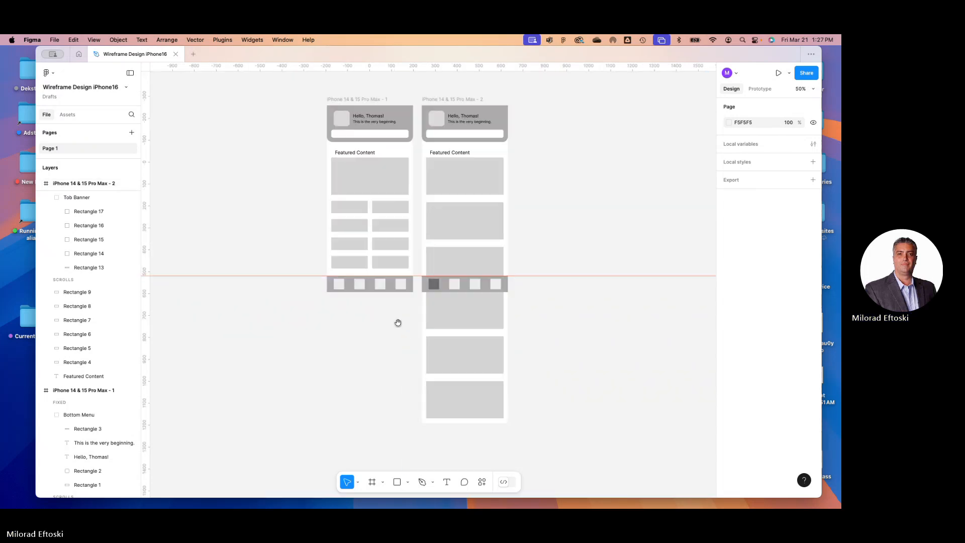
{"action": "left_click_drag", "start_coordinate": [398, 321], "coordinate": [411, 343]}
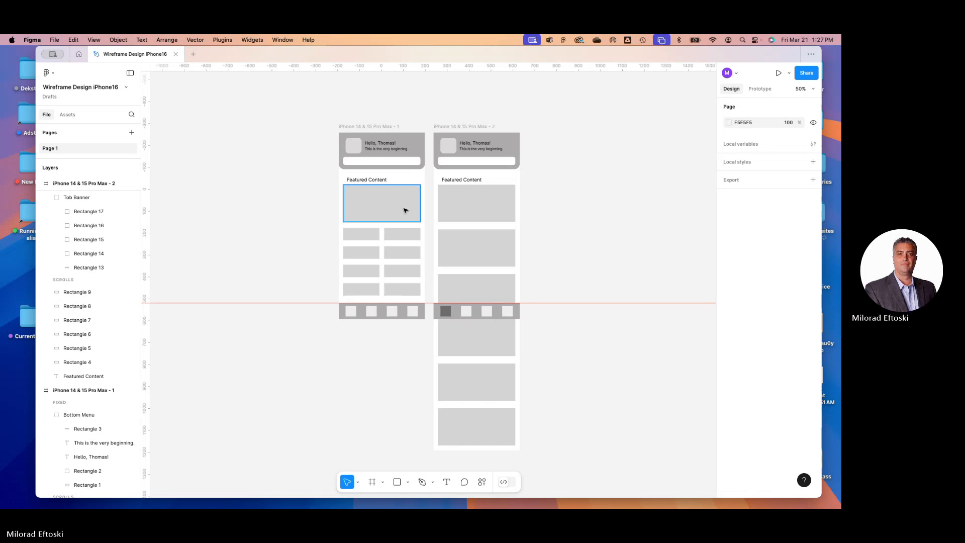
{"action": "left_click", "coordinate": [449, 148]}
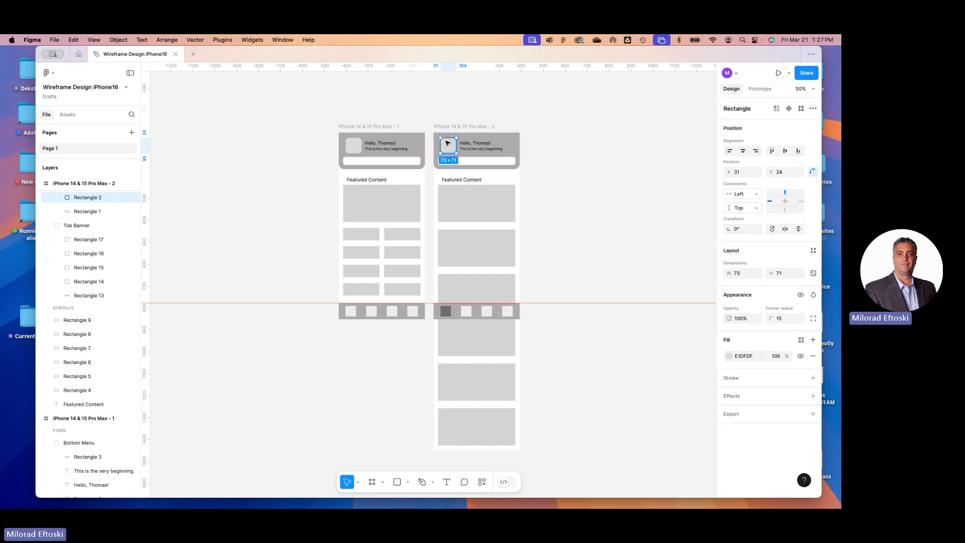
{"action": "left_click", "coordinate": [759, 88]}
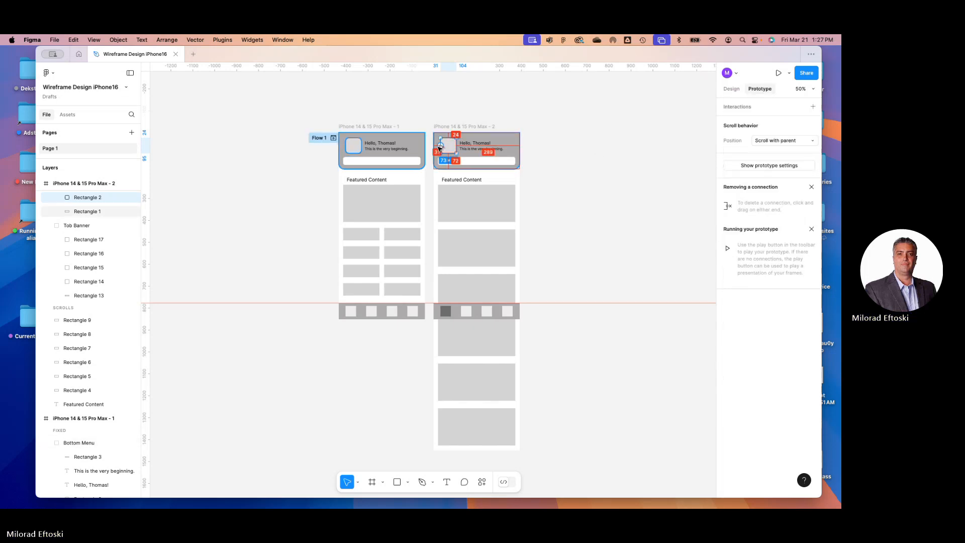
{"action": "scroll", "coordinate": [440, 147], "scroll_direction": "up", "scroll_amount": 5}
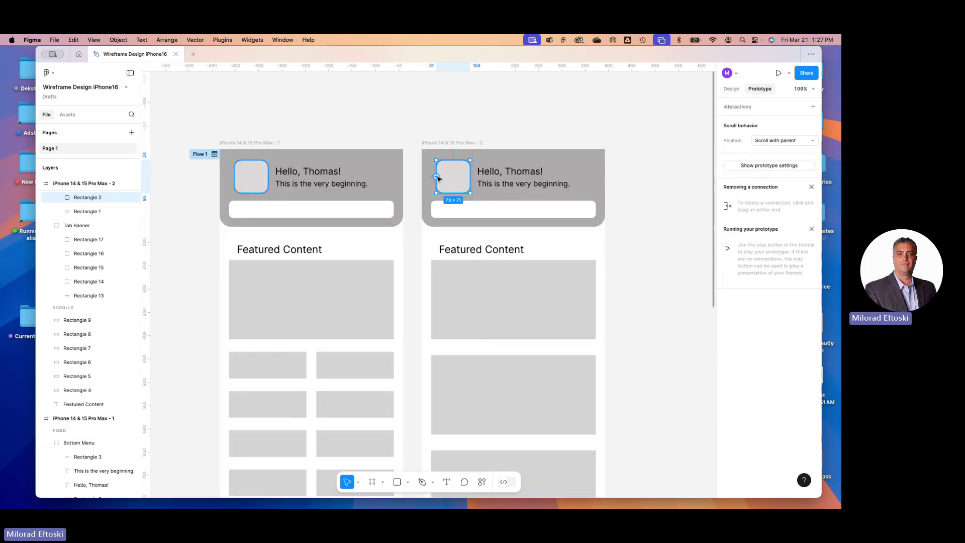
{"action": "left_click_drag", "start_coordinate": [437, 178], "coordinate": [395, 178]}
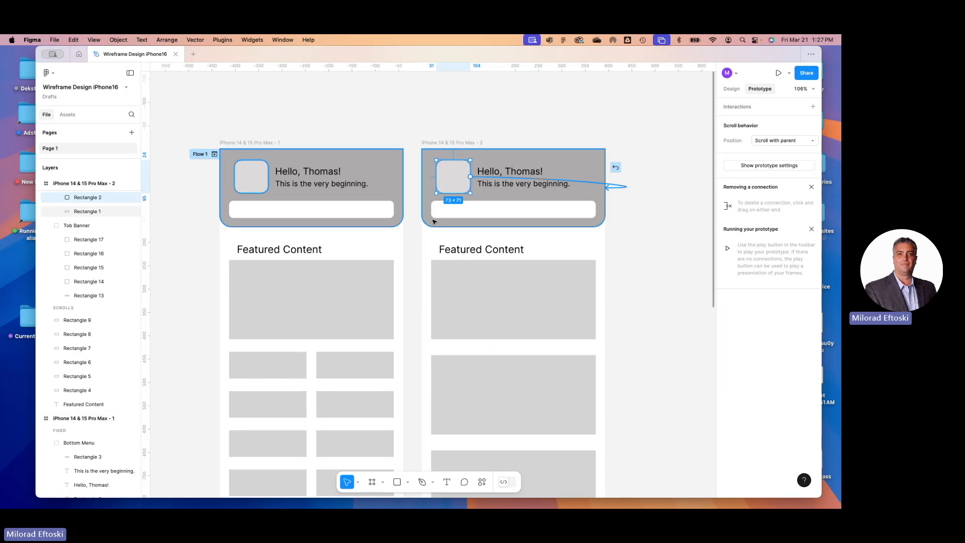
{"action": "left_click_drag", "start_coordinate": [383, 243], "coordinate": [383, 244]}
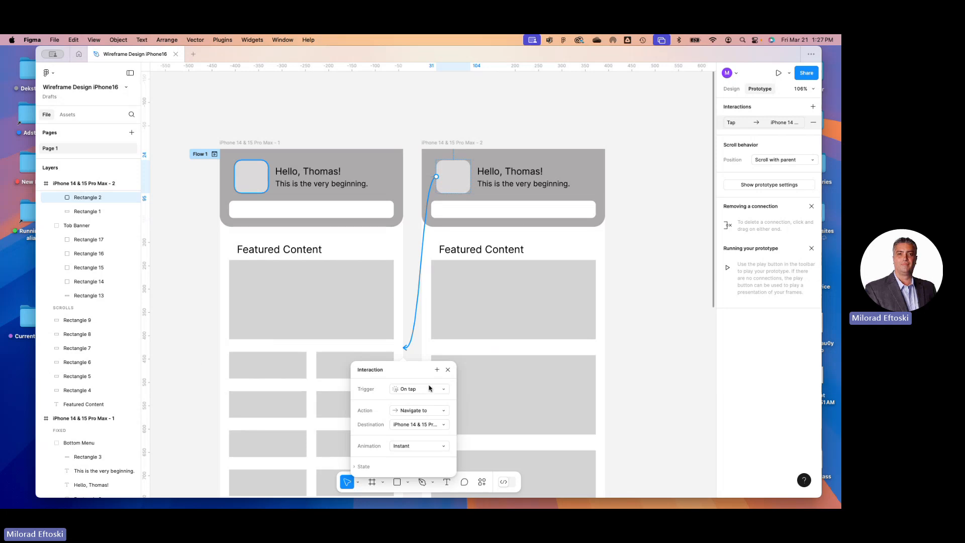
{"action": "left_click", "coordinate": [622, 347]}
- Run the prototype preview and tap non-interactive areas of the first screen to reveal its clickable hotspot
{"action": "key", "text": "super+minus"}
{"action": "left_click_drag", "start_coordinate": [622, 347], "coordinate": [609, 220]}
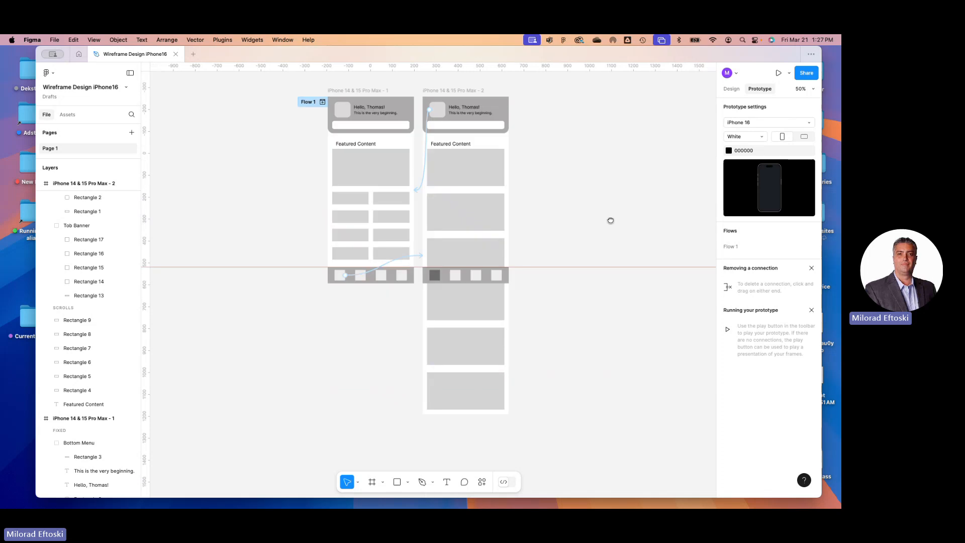
{"action": "left_click_drag", "start_coordinate": [581, 272], "coordinate": [582, 279]}
{"action": "scroll", "coordinate": [582, 280], "scroll_direction": "up", "scroll_amount": 1}
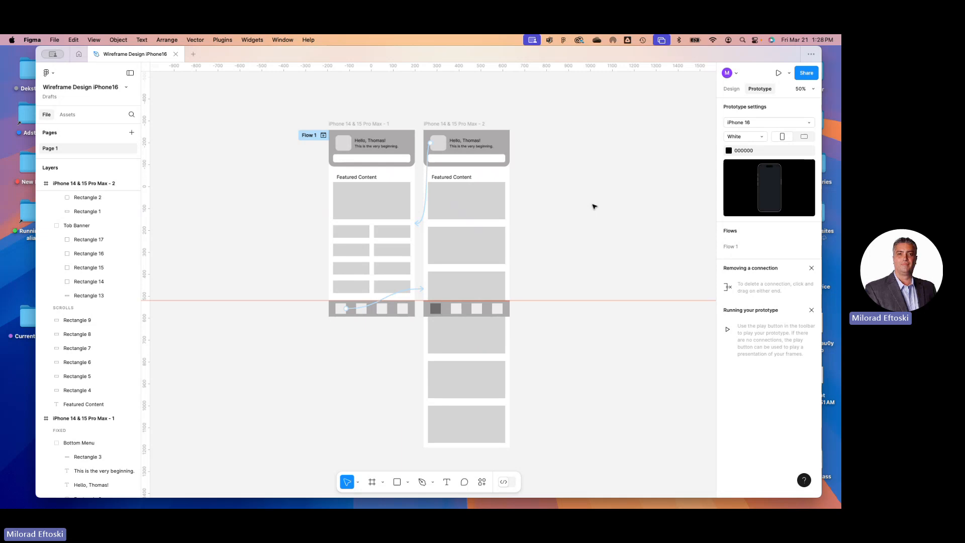
{"action": "left_click", "coordinate": [778, 73]}
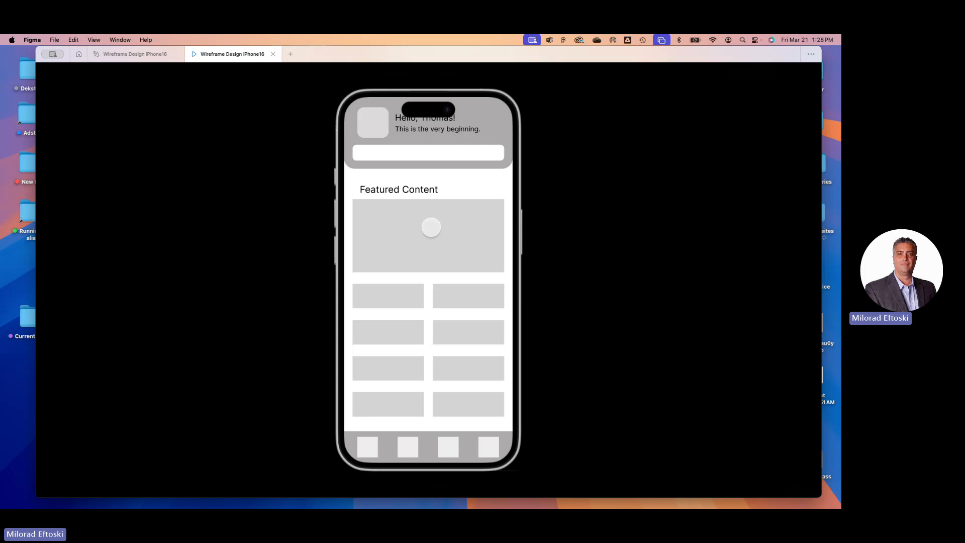
{"action": "left_click", "coordinate": [458, 239]}
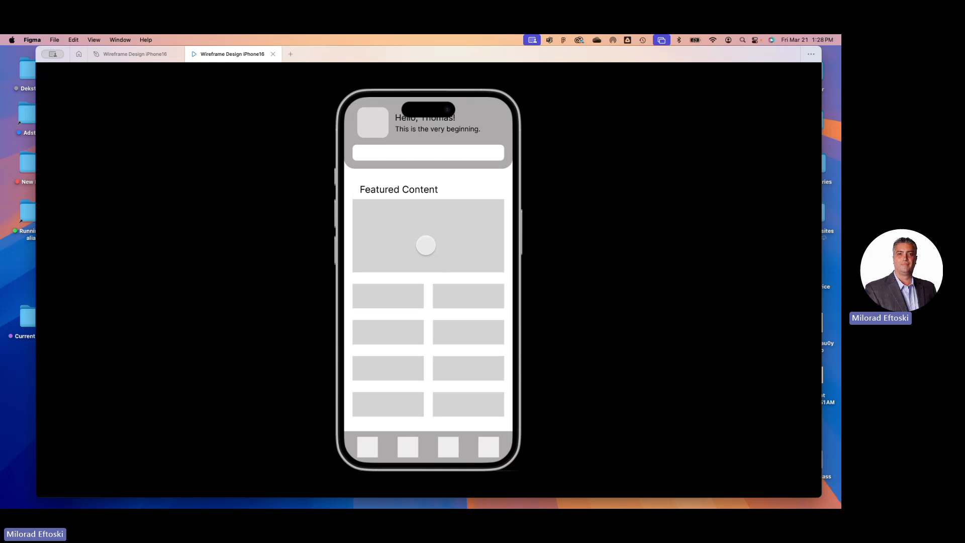
{"action": "left_click", "coordinate": [425, 246]}
{"action": "left_click", "coordinate": [425, 248]}
{"action": "left_click", "coordinate": [425, 248]}
{"action": "left_click", "coordinate": [424, 247]}
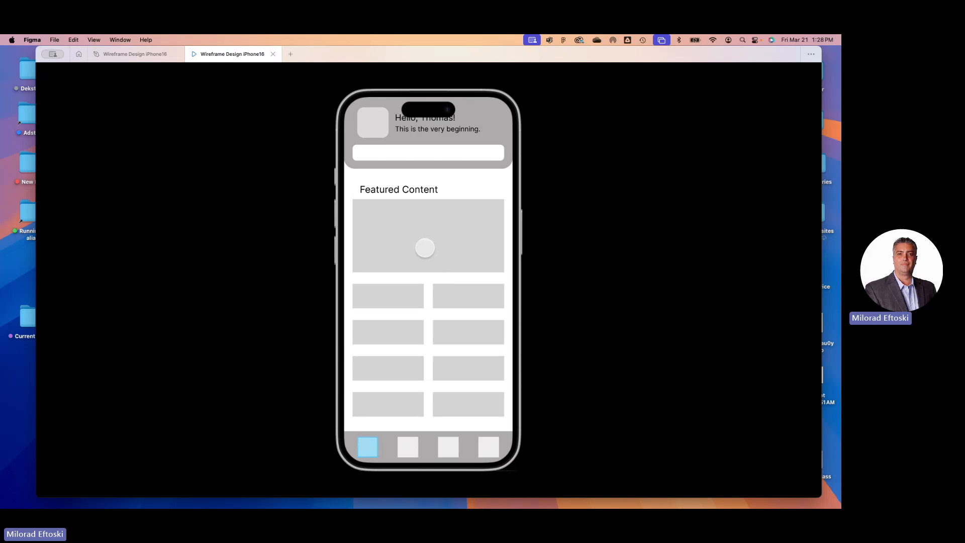
{"action": "left_click", "coordinate": [424, 248]}
{"action": "left_click", "coordinate": [422, 248]}
{"action": "left_click", "coordinate": [421, 247]}
{"action": "left_click", "coordinate": [417, 247]}
{"action": "left_click", "coordinate": [401, 272]}
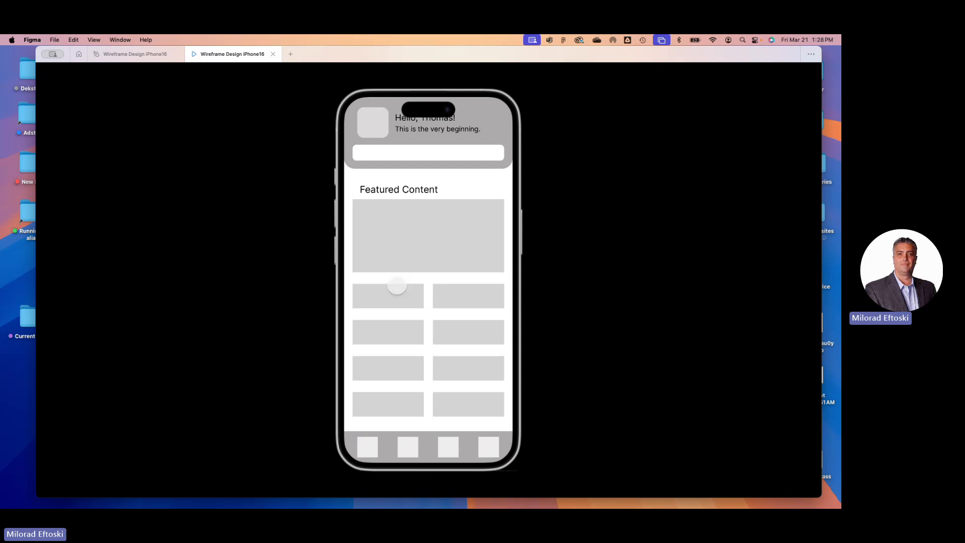
{"action": "left_click", "coordinate": [398, 269]}
- Test opening the second screen from the first bottom menu square, scroll its content, and return through the header's profile square
{"action": "left_click", "coordinate": [368, 445]}
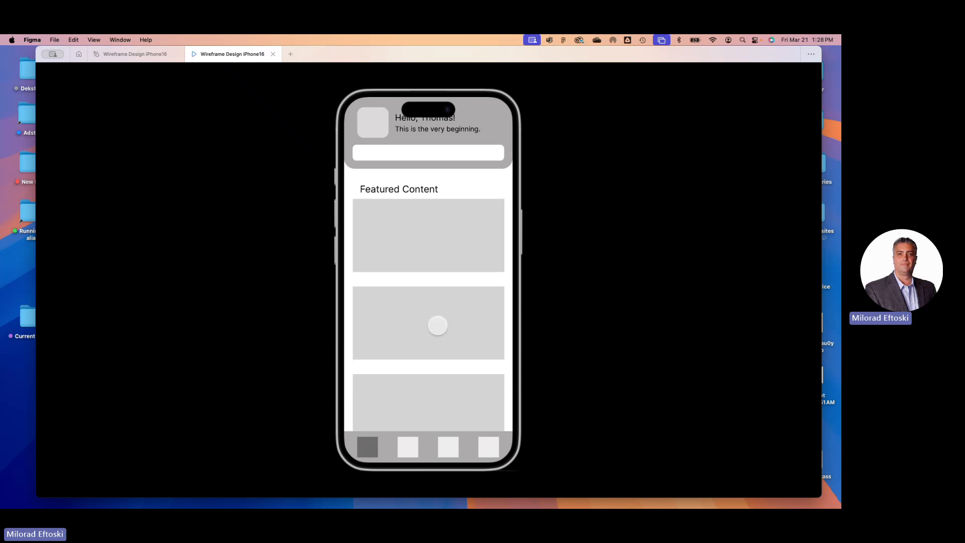
{"action": "scroll", "coordinate": [436, 332], "scroll_direction": "down", "scroll_amount": 3}
{"action": "scroll", "coordinate": [436, 328], "scroll_direction": "up", "scroll_amount": 3}
{"action": "scroll", "coordinate": [436, 328], "scroll_direction": "down", "scroll_amount": 3}
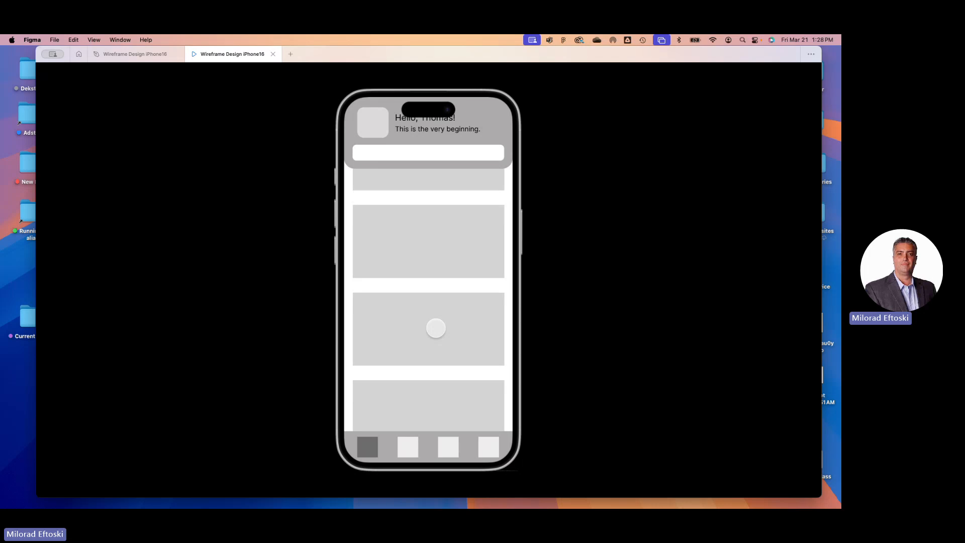
{"action": "scroll", "coordinate": [436, 328], "scroll_direction": "up", "scroll_amount": 3}
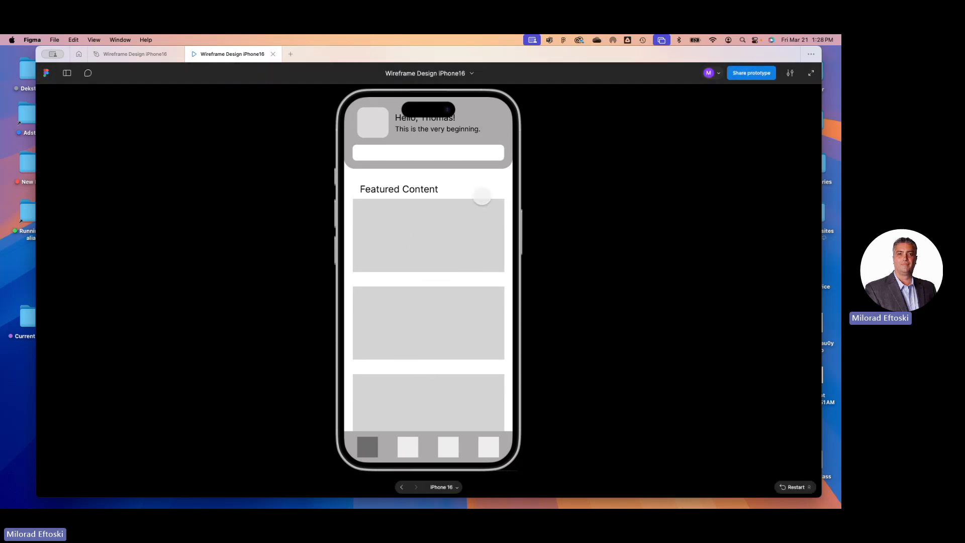
{"action": "left_click", "coordinate": [374, 126]}
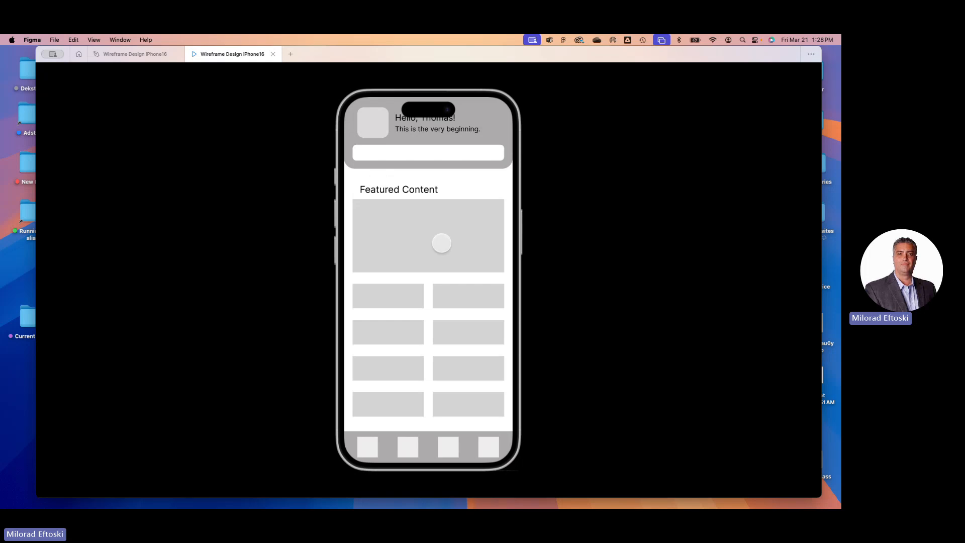
- Test switching back and forth between the two screens again, ending on the second screen and scrolling its content down and back up
{"action": "left_click", "coordinate": [368, 446]}
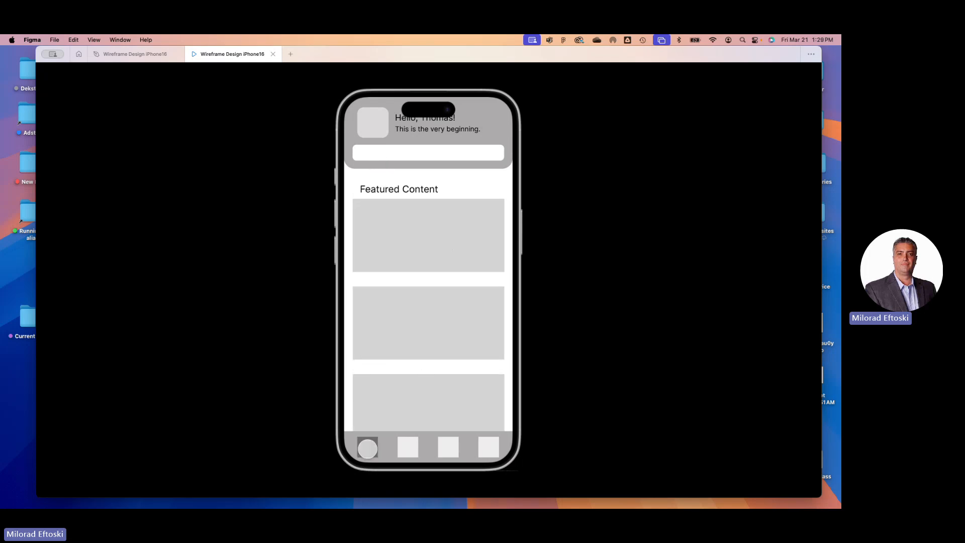
{"action": "left_click", "coordinate": [374, 133]}
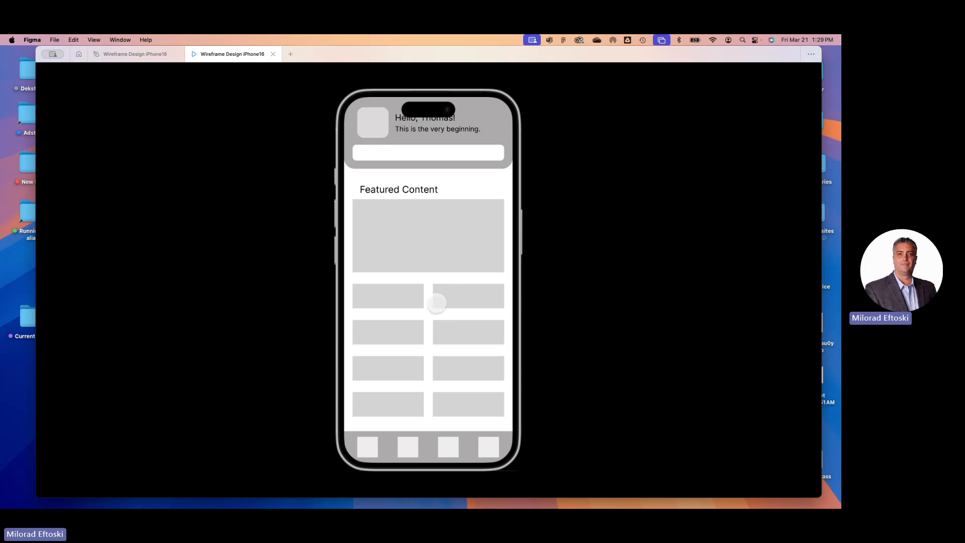
{"action": "left_click", "coordinate": [371, 445]}
{"action": "scroll", "coordinate": [420, 297], "scroll_direction": "down", "scroll_amount": 3}
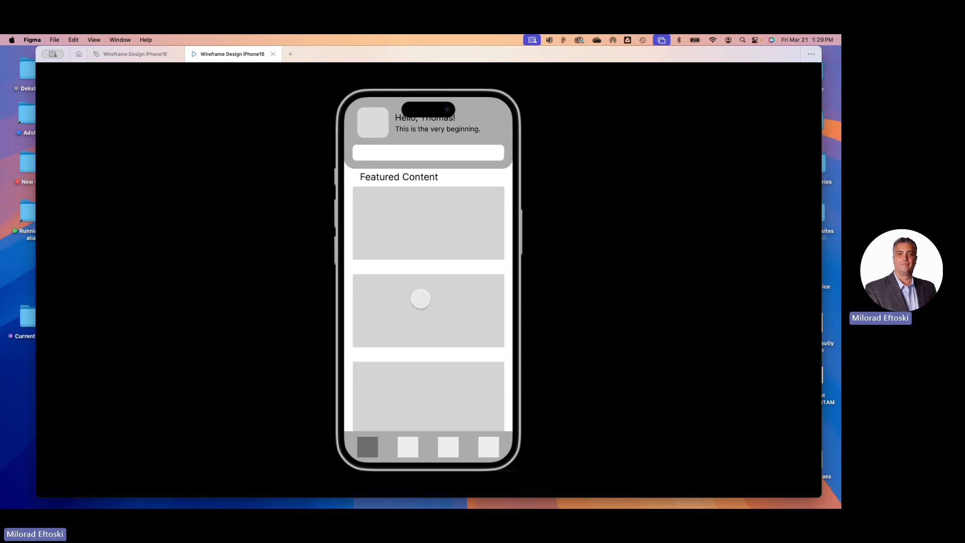
{"action": "scroll", "coordinate": [424, 246], "scroll_direction": "up", "scroll_amount": 3}
{"action": "left_click", "coordinate": [428, 243]}
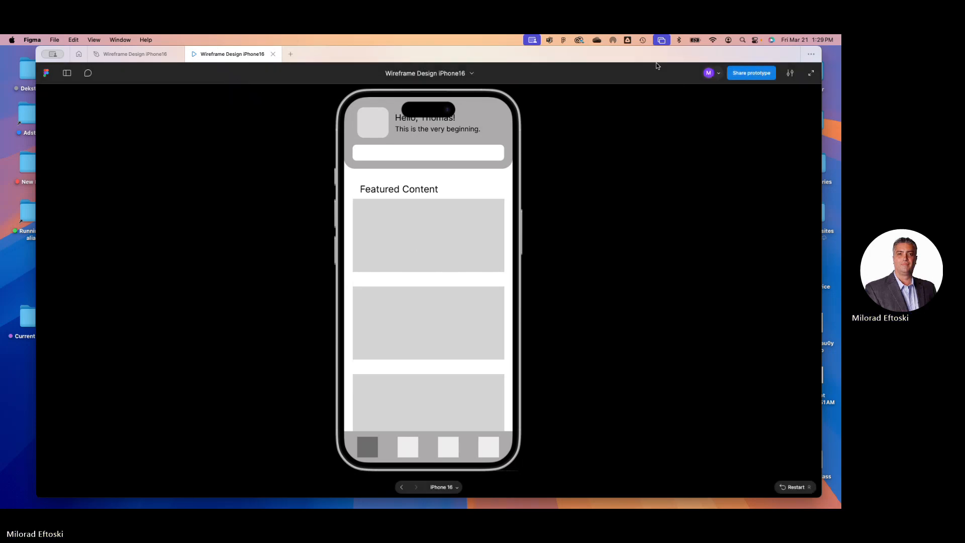
- Close the prototype preview to return to the wireframe canvas and clear the selection there
{"action": "left_click_drag", "start_coordinate": [656, 63], "coordinate": [651, 73]}
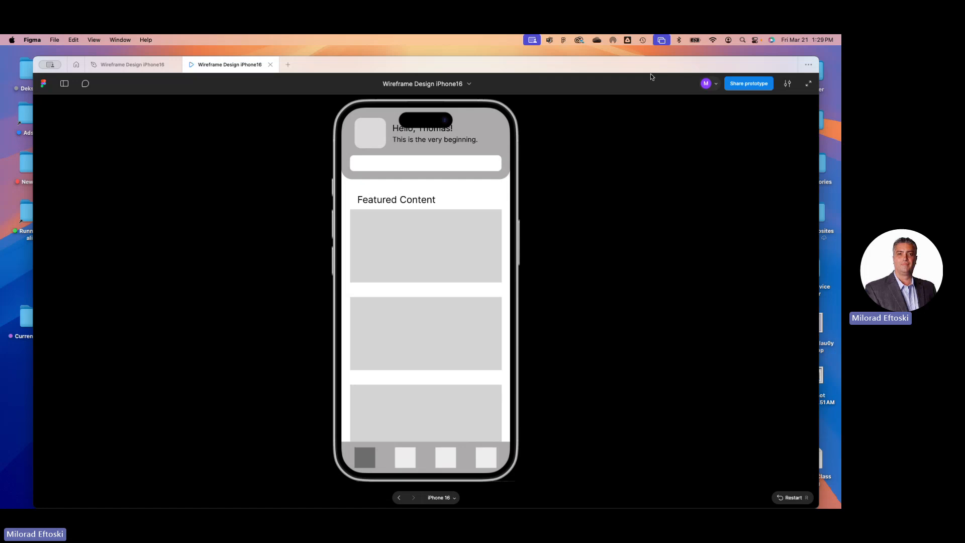
{"action": "key", "text": "super+w"}
{"action": "left_click", "coordinate": [472, 135]}
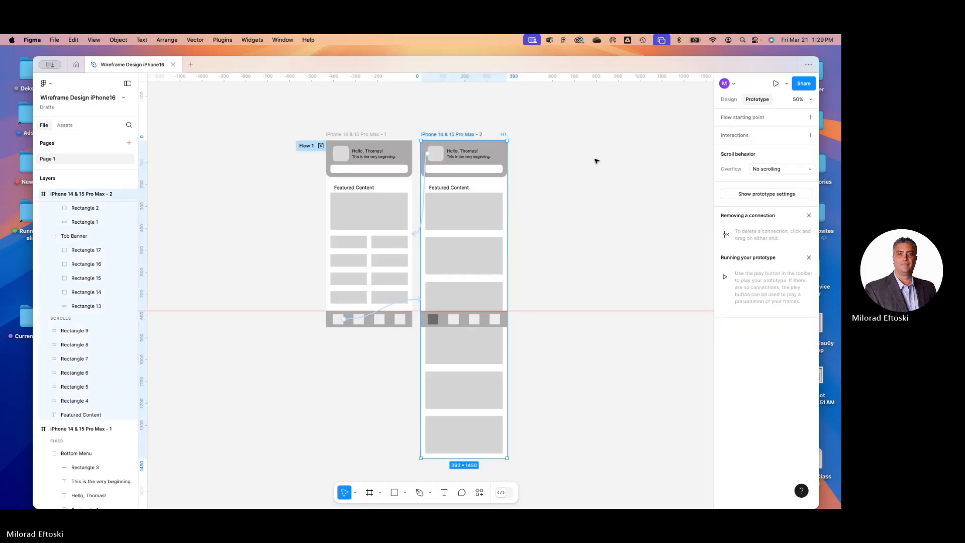
{"action": "left_click", "coordinate": [536, 173]}
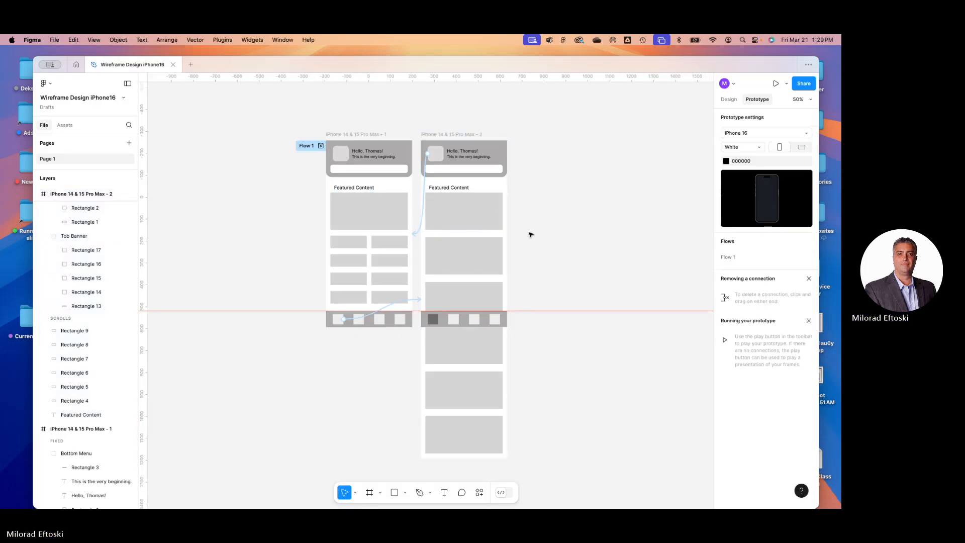
- Draw a new frame about 303 × 470 over the second screen's content and move it onto the empty canvas beside that screen
{"action": "scroll", "coordinate": [542, 234], "scroll_direction": "up", "scroll_amount": 5}
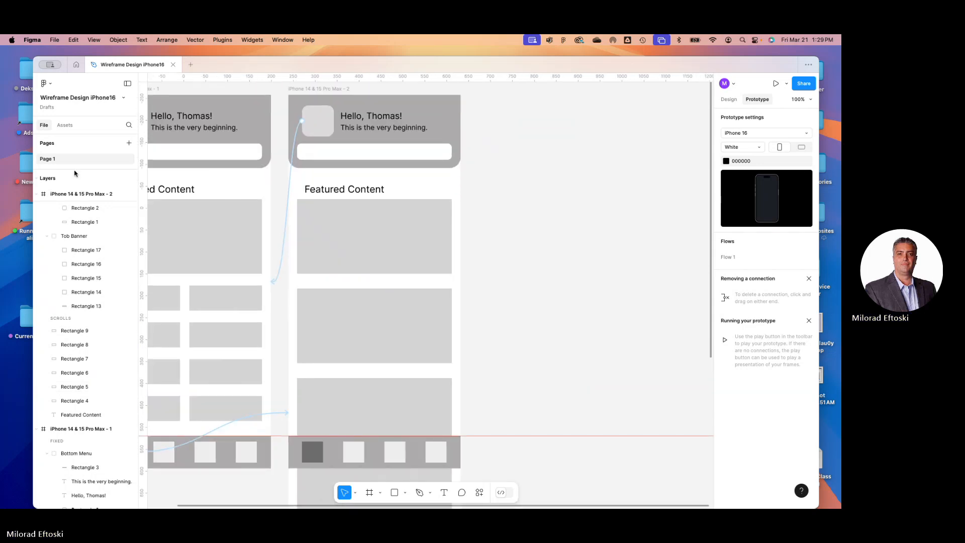
{"action": "left_click", "coordinate": [342, 251]}
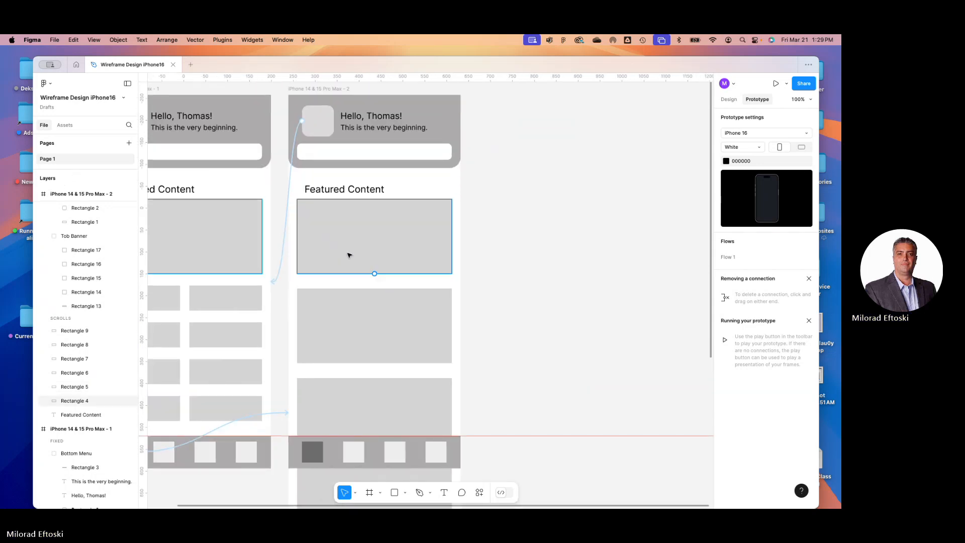
{"action": "left_click", "coordinate": [506, 244]}
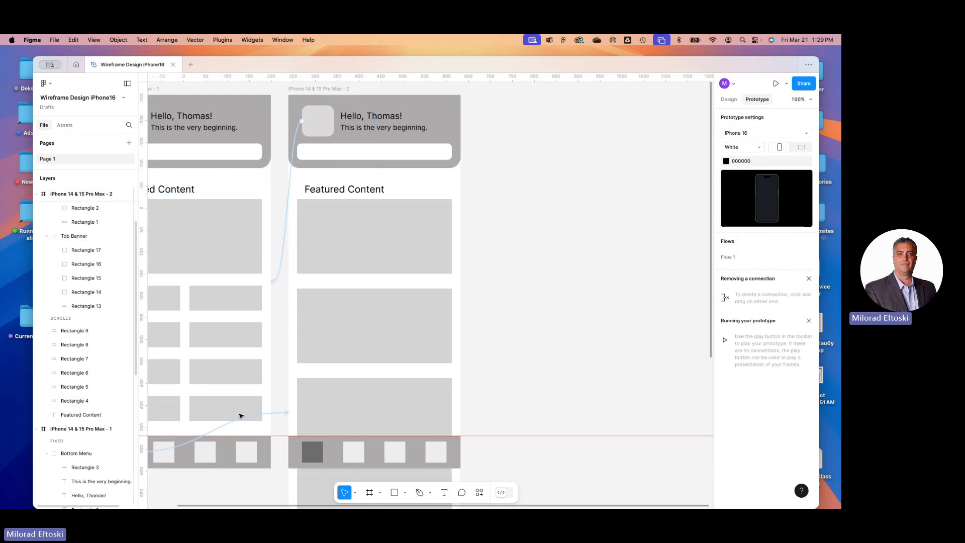
{"action": "left_click", "coordinate": [370, 492]}
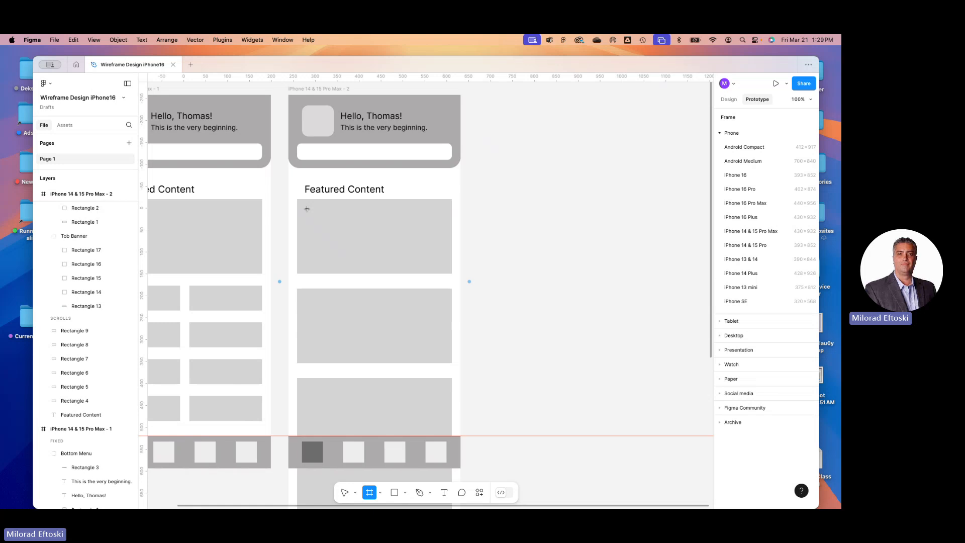
{"action": "left_click_drag", "start_coordinate": [306, 208], "coordinate": [440, 415]}
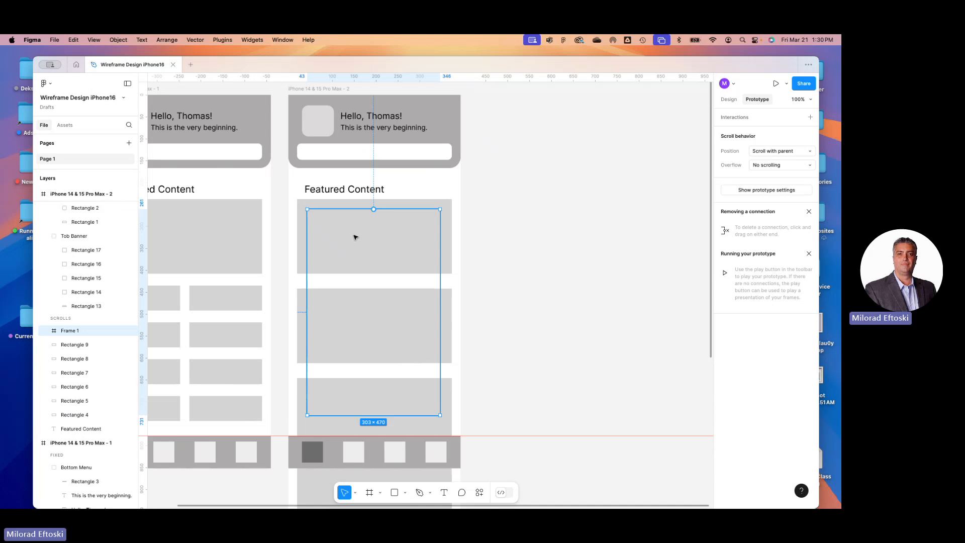
{"action": "left_click_drag", "start_coordinate": [340, 219], "coordinate": [503, 193]}
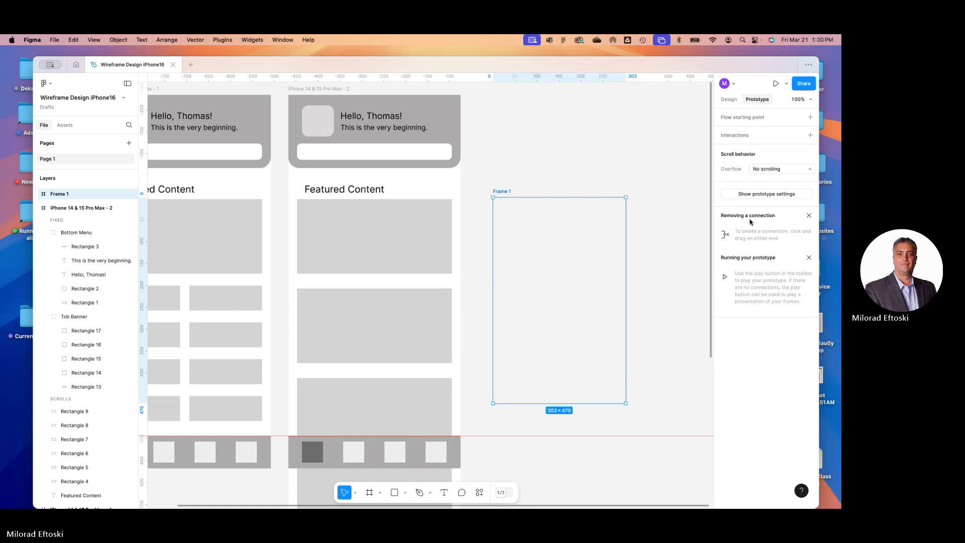
- Add a fill to the new frame and set it to light teal, about hex 63D0DC
{"action": "left_click", "coordinate": [728, 100]}
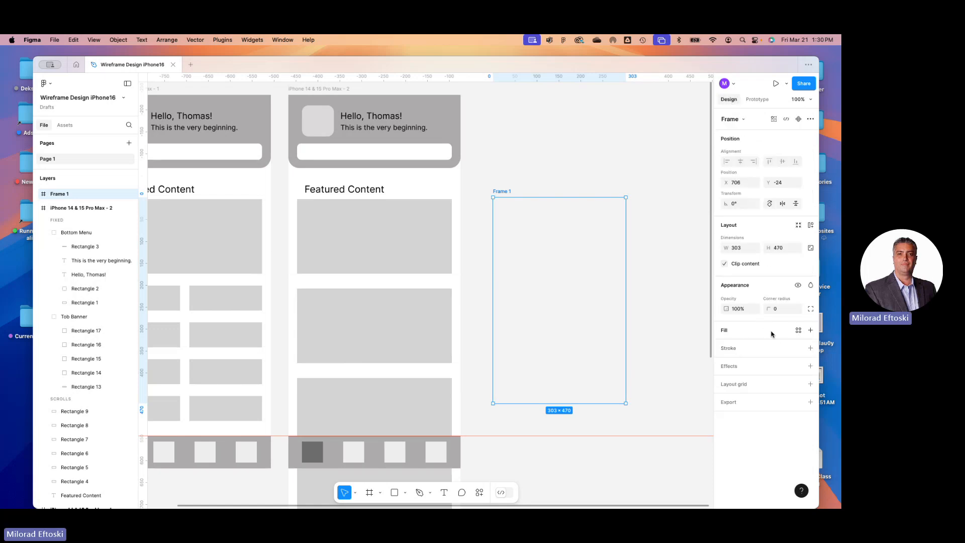
{"action": "left_click", "coordinate": [811, 330]}
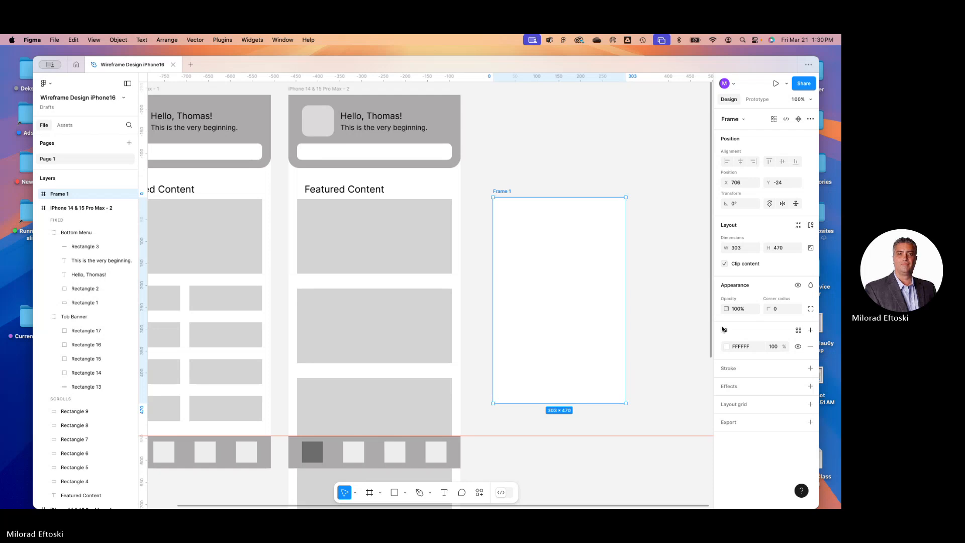
{"action": "left_click", "coordinate": [726, 346]}
{"action": "left_click_drag", "start_coordinate": [629, 321], "coordinate": [614, 335]}
{"action": "mouse_move", "coordinate": [671, 403]}
{"action": "left_mouse_down"}
{"action": "mouse_move", "coordinate": [679, 403]}
{"action": "mouse_move", "coordinate": [671, 405]}
{"action": "left_mouse_up"}
{"action": "mouse_move", "coordinate": [672, 311]}
{"action": "left_mouse_down"}
{"action": "mouse_move", "coordinate": [685, 297]}
{"action": "mouse_move", "coordinate": [666, 305]}
{"action": "left_mouse_up"}
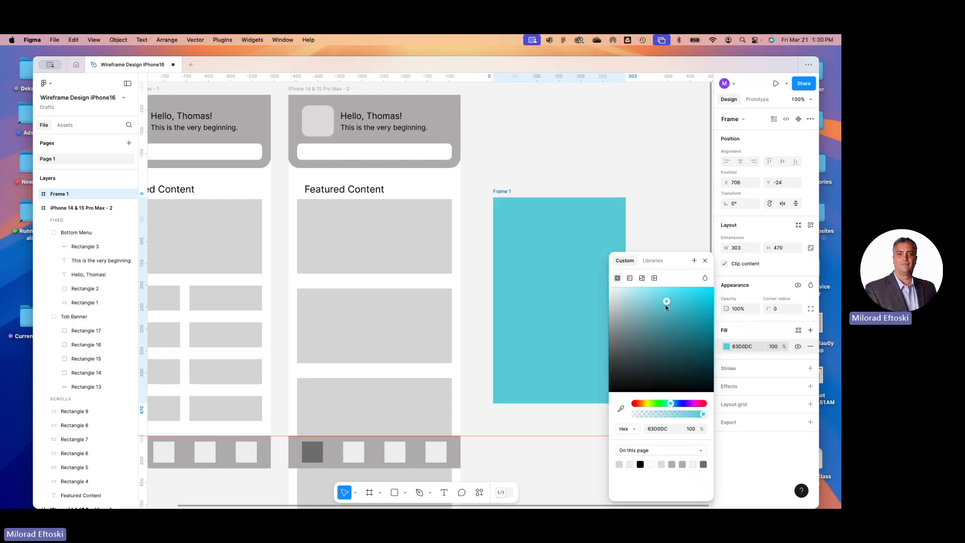
{"action": "left_click", "coordinate": [647, 224]}
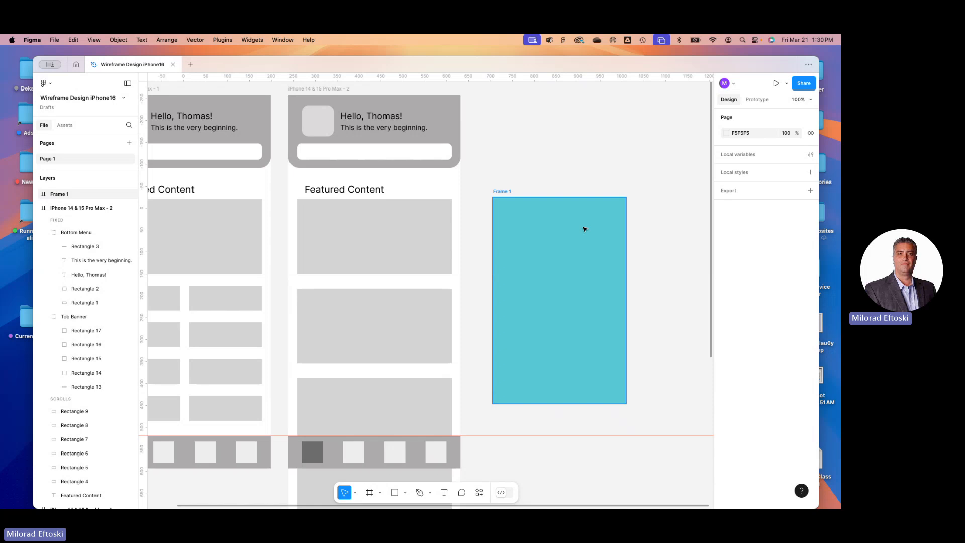
{"action": "left_click", "coordinate": [500, 192]}
{"action": "left_click", "coordinate": [652, 248]}
- Draw a square about 27 × 27 in the teal frame's upper-right corner and fill it with near-white FFFDFD
{"action": "scroll", "coordinate": [619, 211], "scroll_direction": "up", "scroll_amount": 3}
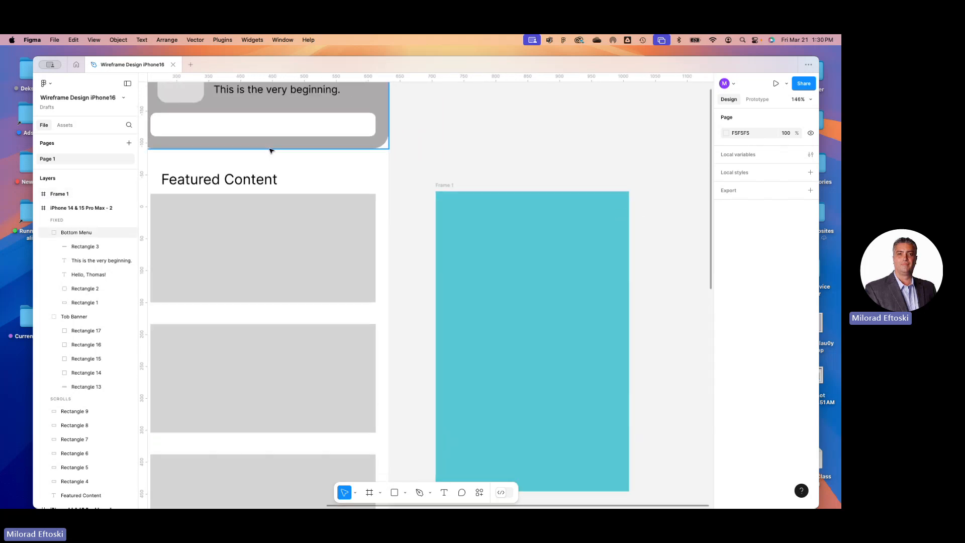
{"action": "left_click", "coordinate": [394, 492]}
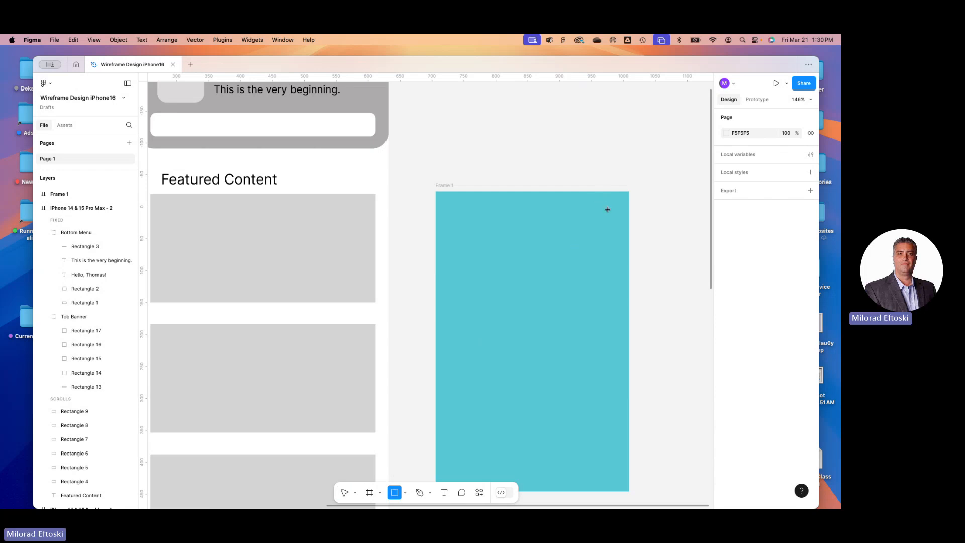
{"action": "left_click_drag", "start_coordinate": [602, 201], "coordinate": [619, 219]}
{"action": "left_click", "coordinate": [725, 366]}
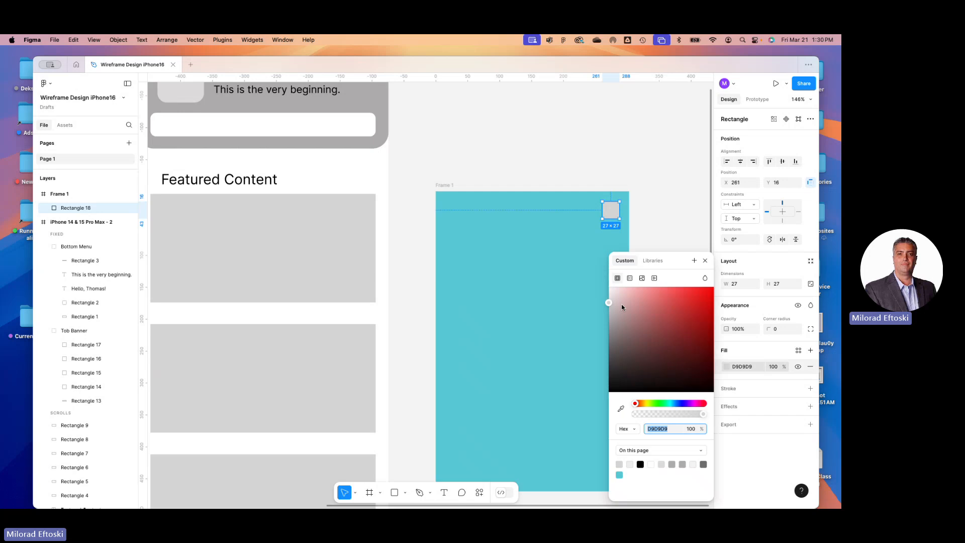
{"action": "left_click_drag", "start_coordinate": [615, 296], "coordinate": [606, 286]}
{"action": "left_click", "coordinate": [647, 230]}
- Draw a diagonal line about 23 long at 45 degrees inside the white square and set its stroke weight to 2
{"action": "scroll", "coordinate": [619, 217], "scroll_direction": "up", "scroll_amount": 6}
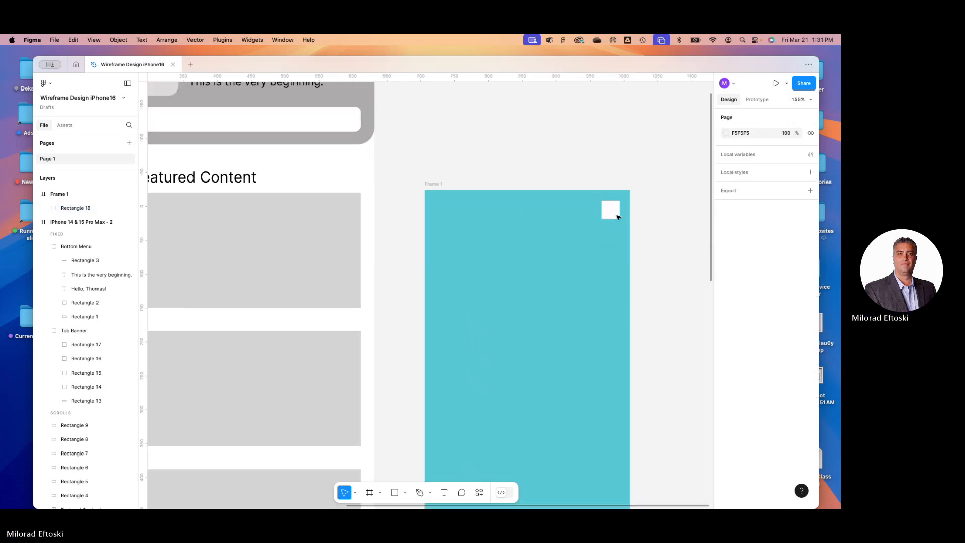
{"action": "left_click", "coordinate": [407, 494]}
{"action": "left_click", "coordinate": [410, 419]}
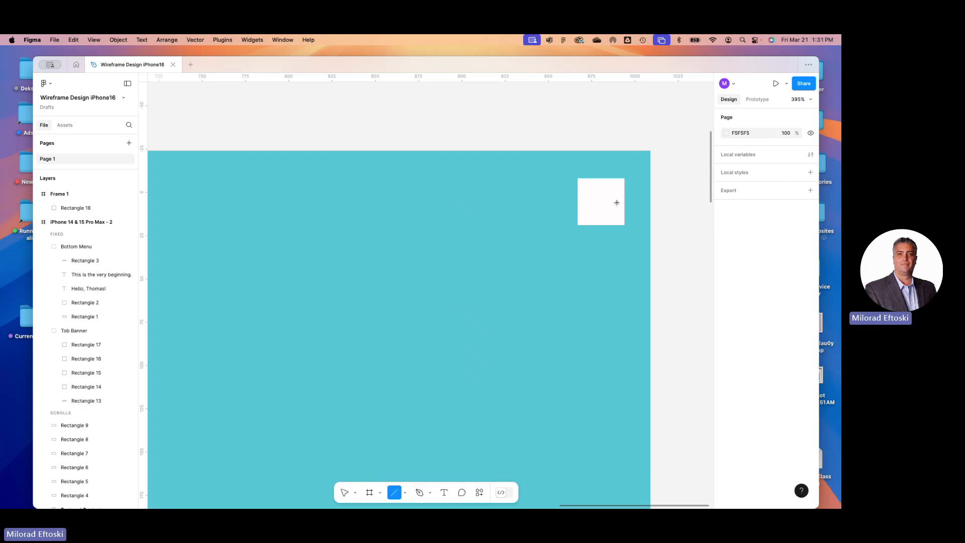
{"action": "left_click_drag", "start_coordinate": [616, 187], "coordinate": [588, 218]}
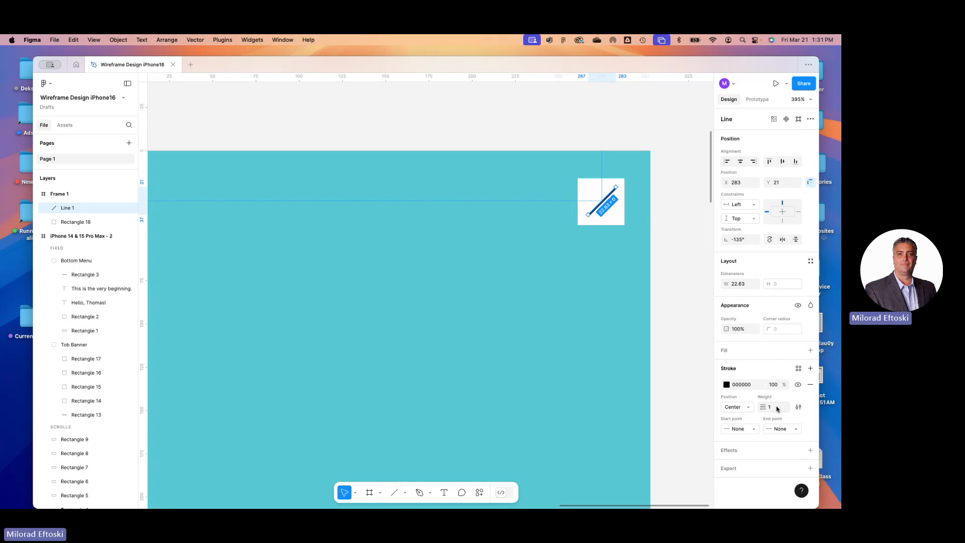
{"action": "left_click", "coordinate": [776, 408]}
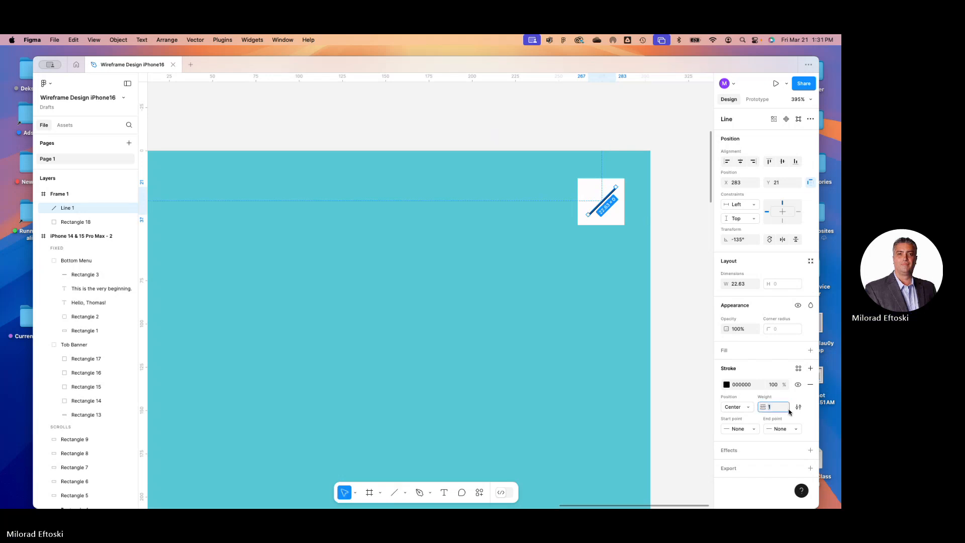
{"action": "type", "text": "2"}
{"action": "key", "text": "Return"}
- Set both the start point and the end point of the diagonal line to Round
{"action": "left_click", "coordinate": [752, 428]}
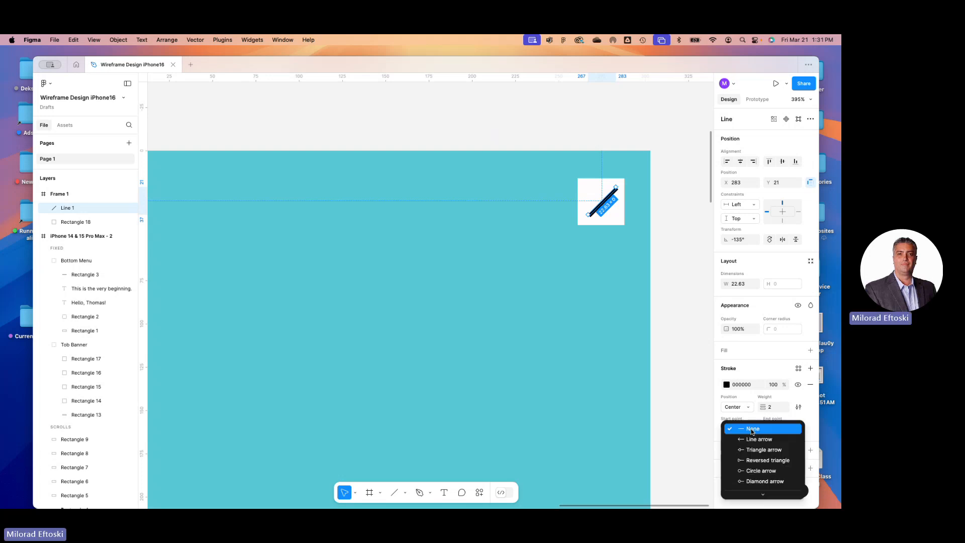
{"action": "left_click", "coordinate": [753, 431]}
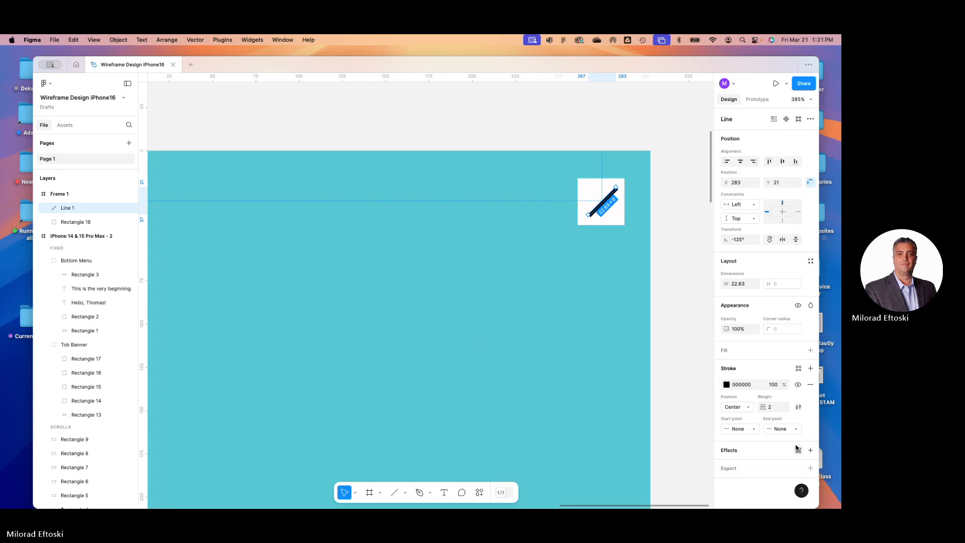
{"action": "left_click", "coordinate": [794, 430]}
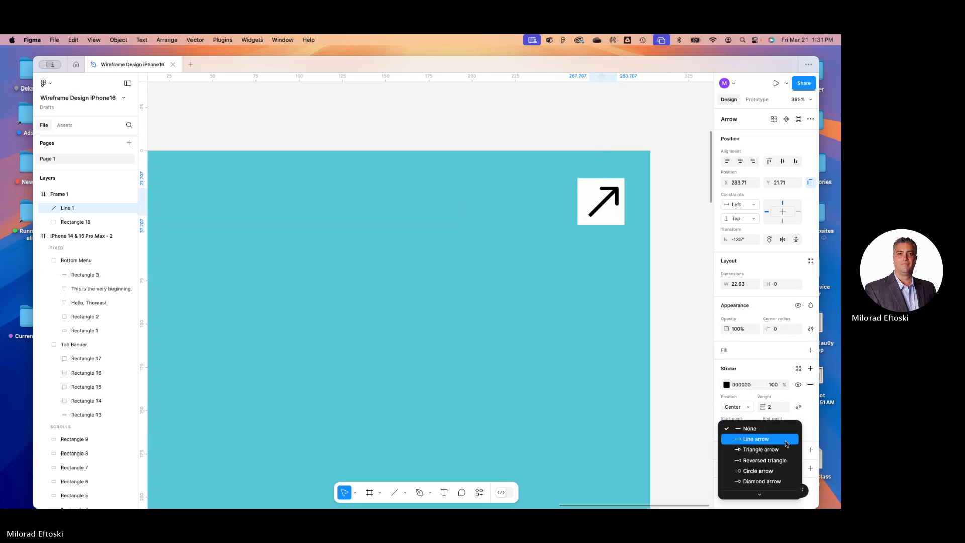
{"action": "left_click", "coordinate": [750, 483]}
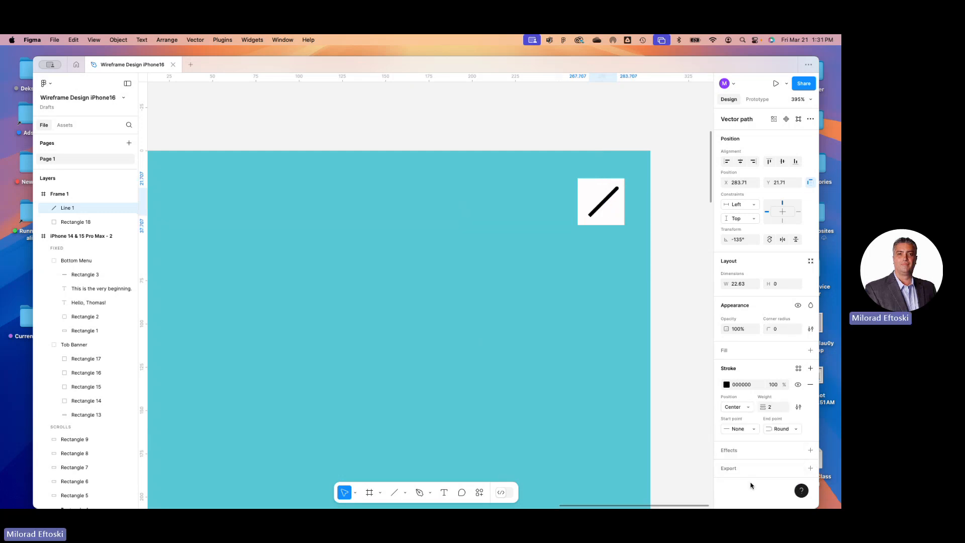
{"action": "left_click", "coordinate": [752, 428]}
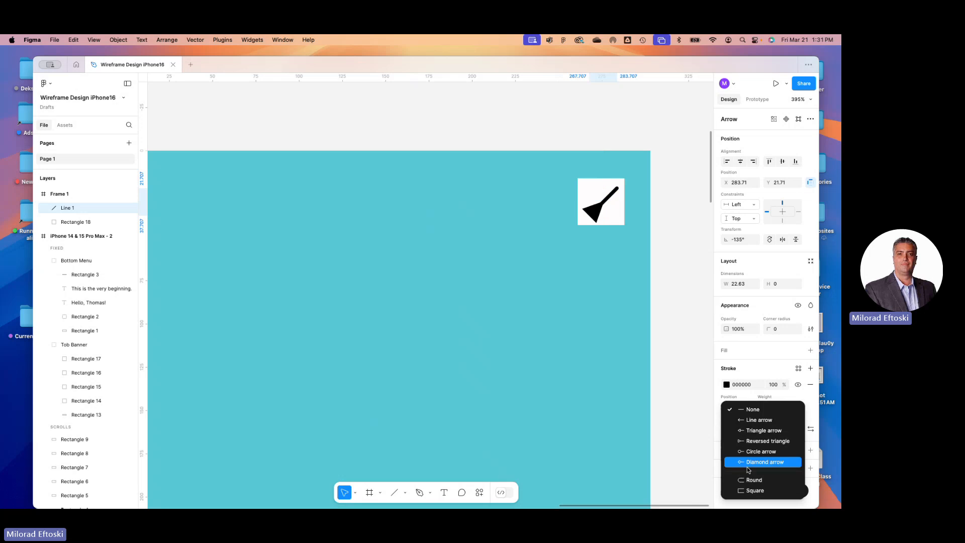
{"action": "left_click", "coordinate": [753, 479]}
- Duplicate the diagonal line, rotate the copy to 135 degrees, and center it over the original to form an X
{"action": "scroll", "coordinate": [607, 209], "scroll_direction": "up", "scroll_amount": 5}
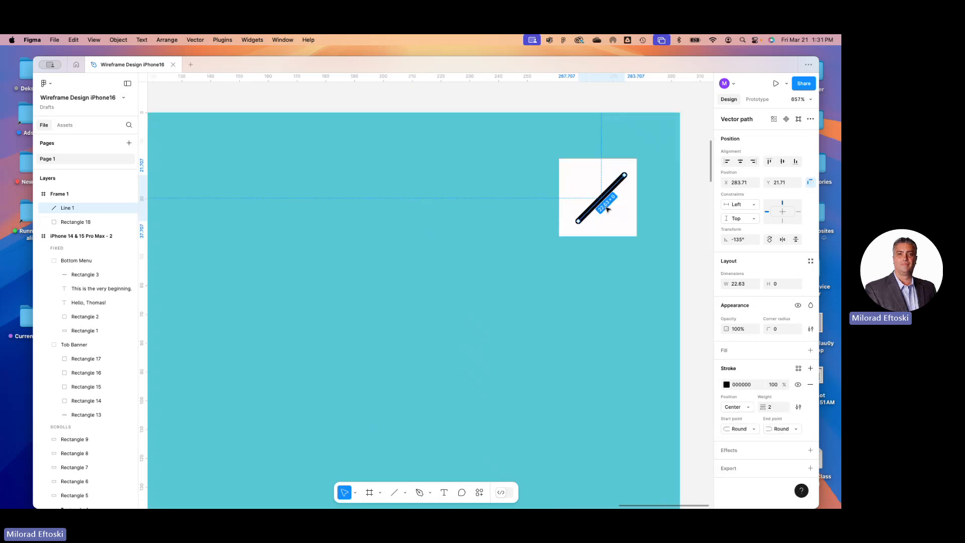
{"action": "scroll", "coordinate": [607, 209], "scroll_direction": "up", "scroll_amount": 3}
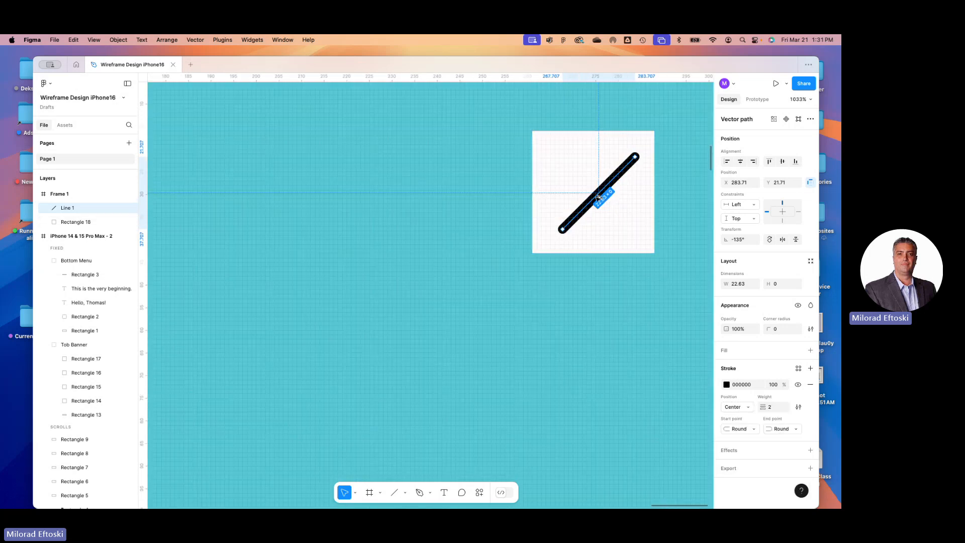
{"action": "left_click_drag", "start_coordinate": [597, 196], "coordinate": [563, 184], "text": "alt"}
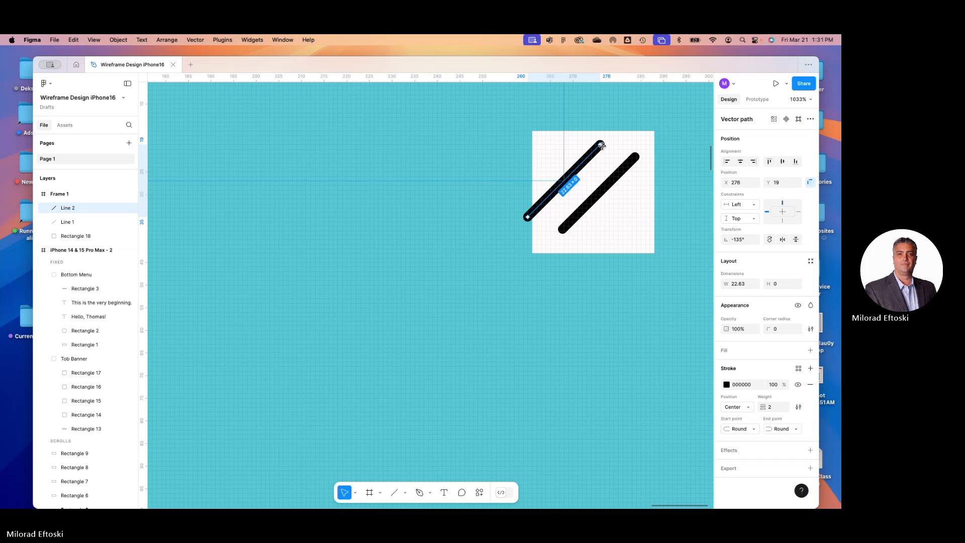
{"action": "left_click_drag", "start_coordinate": [608, 145], "coordinate": [617, 239]}
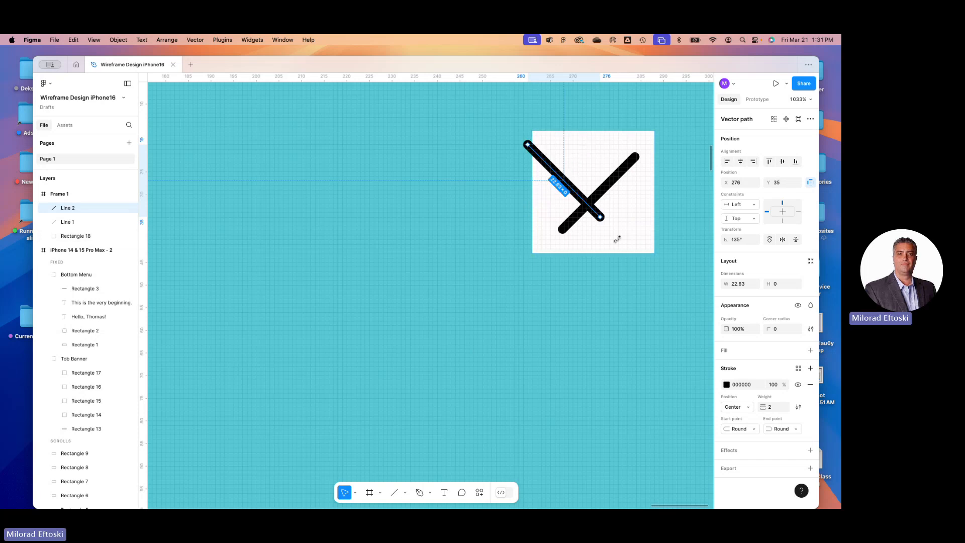
{"action": "left_click_drag", "start_coordinate": [586, 203], "coordinate": [619, 216]}
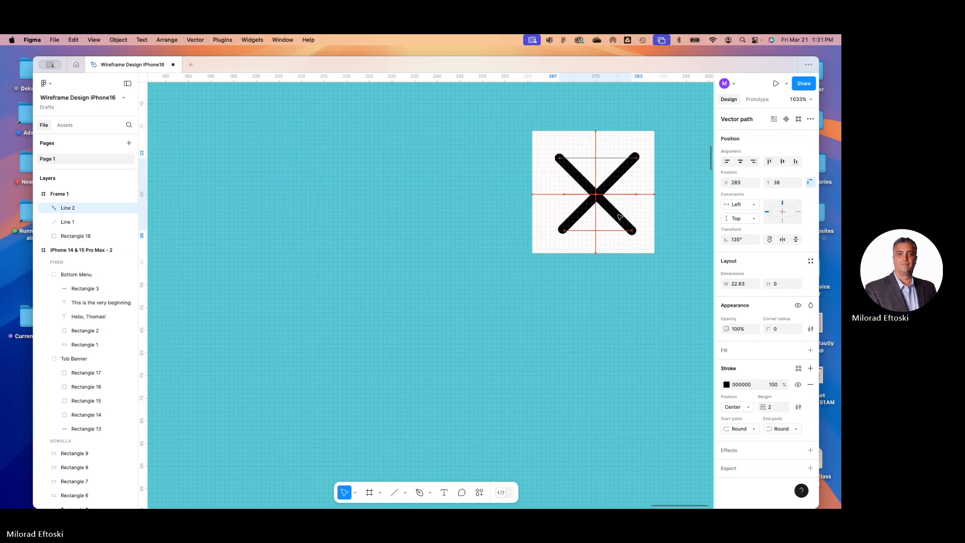
{"action": "left_click", "coordinate": [680, 226]}
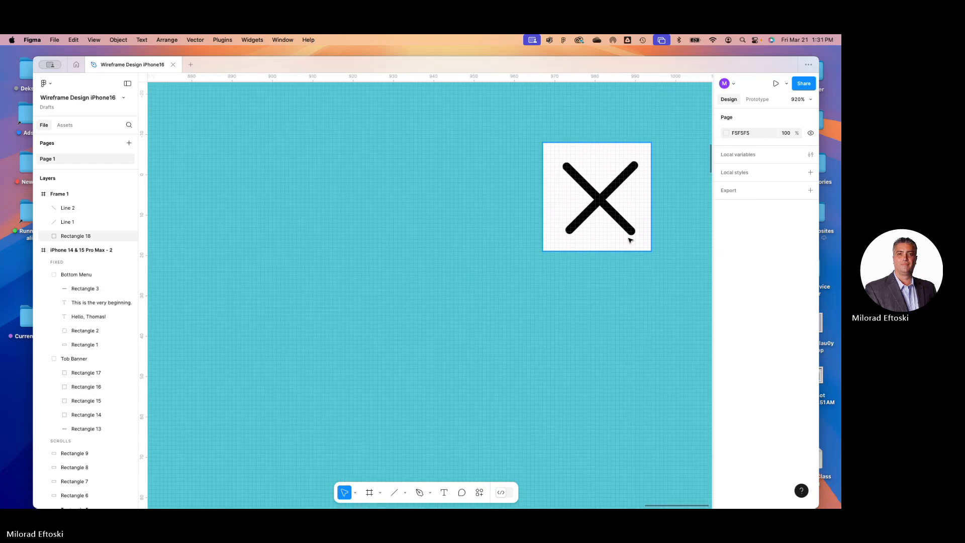
- Group the white square and both crossing lines into a single close icon
{"action": "scroll", "coordinate": [629, 241], "scroll_direction": "down", "scroll_amount": 5}
{"action": "scroll", "coordinate": [629, 241], "scroll_direction": "down", "scroll_amount": 4}
{"action": "scroll", "coordinate": [659, 264], "scroll_direction": "right", "scroll_amount": 1}
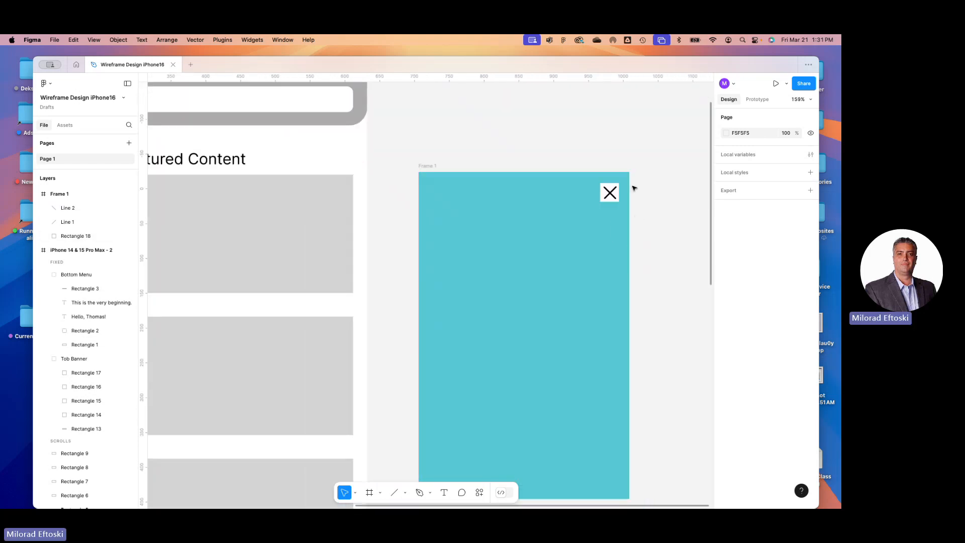
{"action": "left_click_drag", "start_coordinate": [643, 182], "coordinate": [587, 211]}
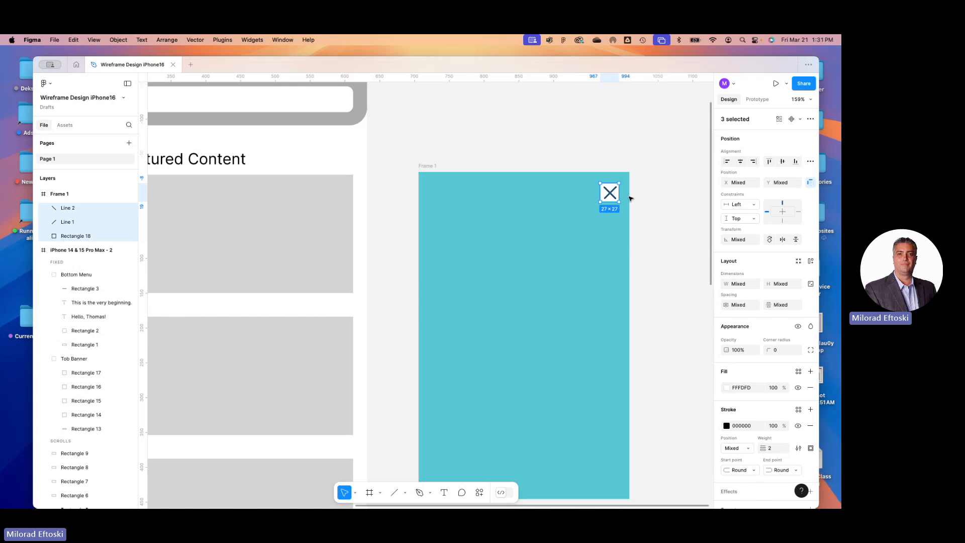
{"action": "key", "text": "super+g"}
{"action": "left_click", "coordinate": [653, 247]}
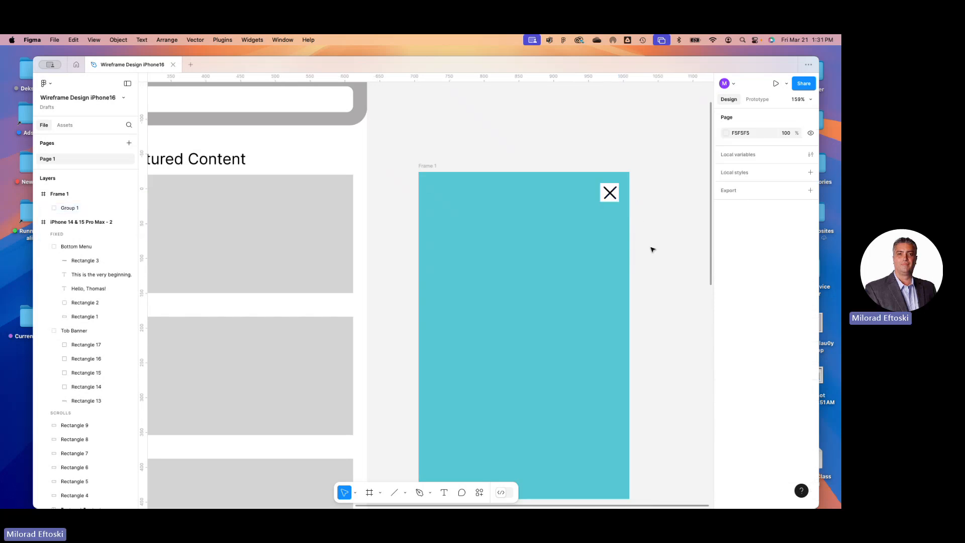
{"action": "key", "text": "super+minus"}
{"action": "key", "text": "super+minus"}
{"action": "key", "text": "super+plus"}
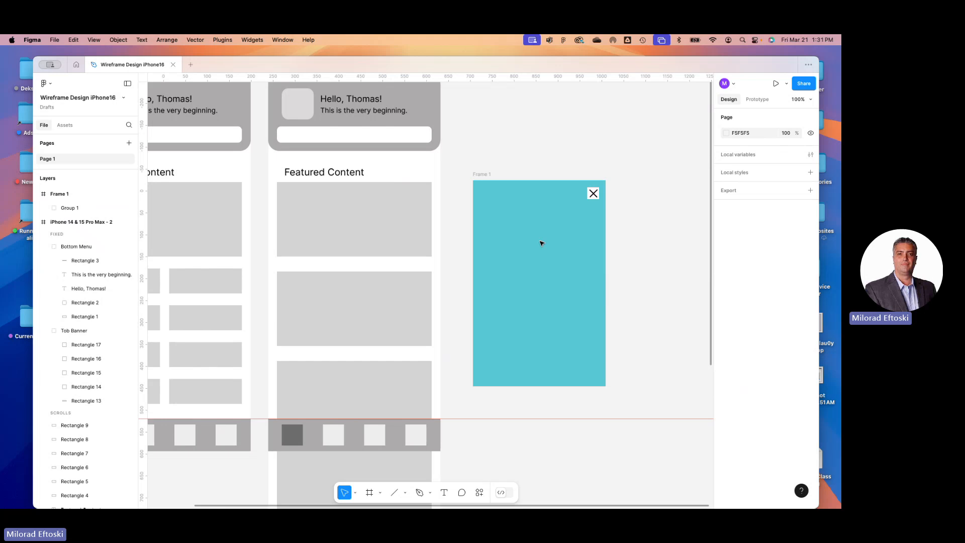
- Rename the teal pop-up frame to "Lightbox effect"
{"action": "left_click", "coordinate": [485, 177]}
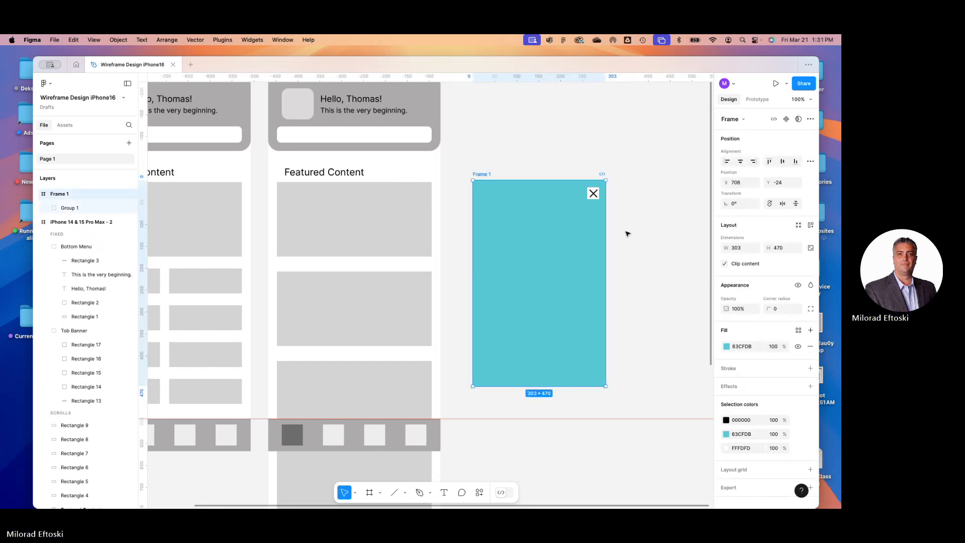
{"action": "left_click", "coordinate": [666, 239]}
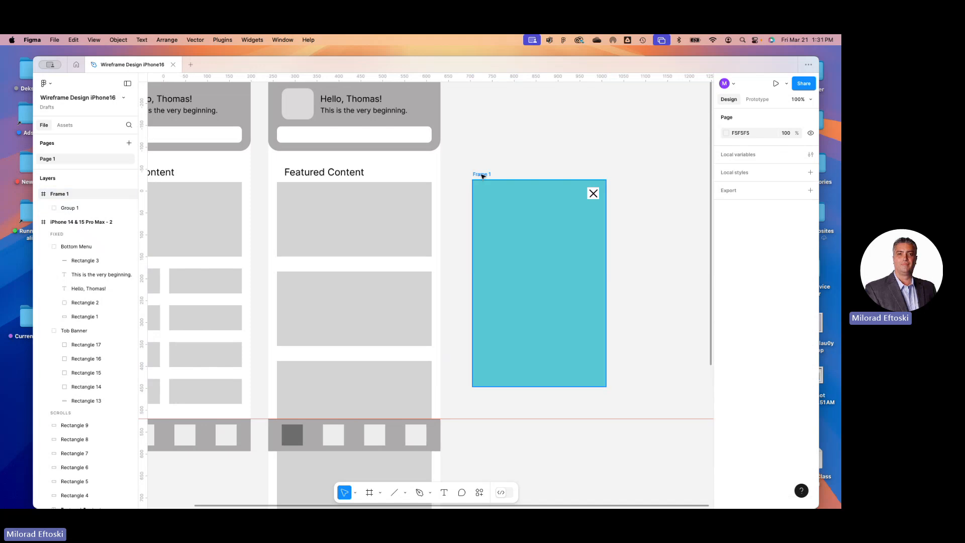
{"action": "left_click", "coordinate": [481, 176]}
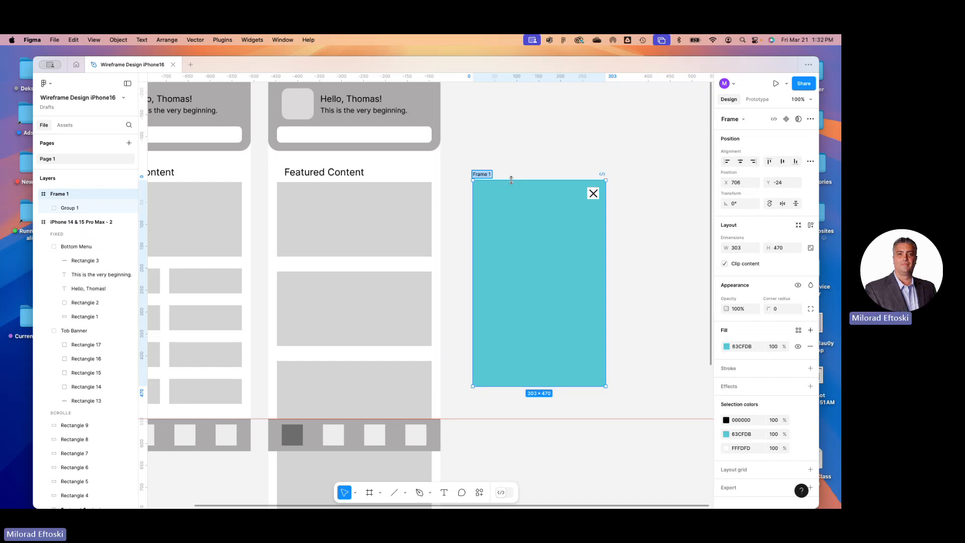
{"action": "type", "text": "Lightbox effect"}
{"action": "left_click", "coordinate": [621, 244]}
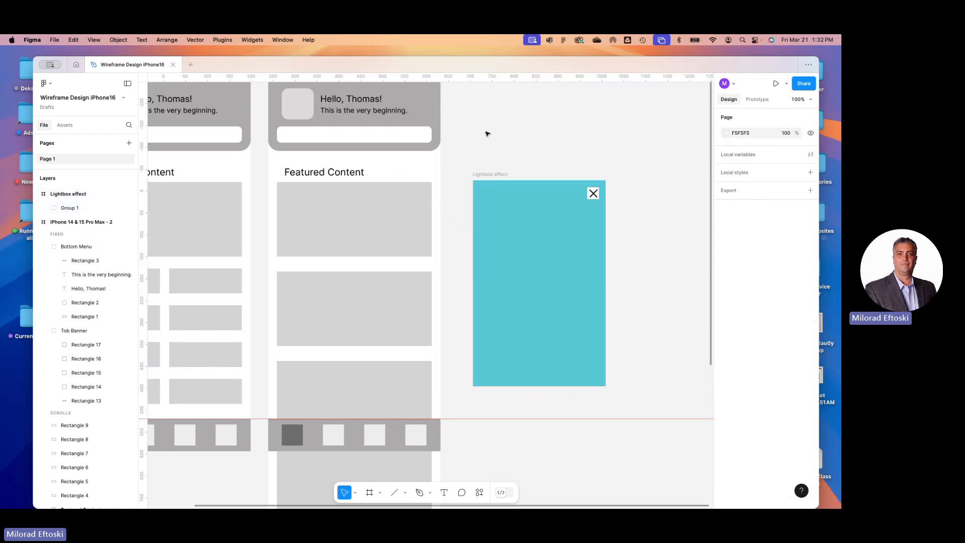
- Link the first Featured Content rectangle on the second iPhone screen to the Lightbox effect frame with an on-tap prototype connection
{"action": "key", "text": "super+minus"}
{"action": "key", "text": "super+minus"}
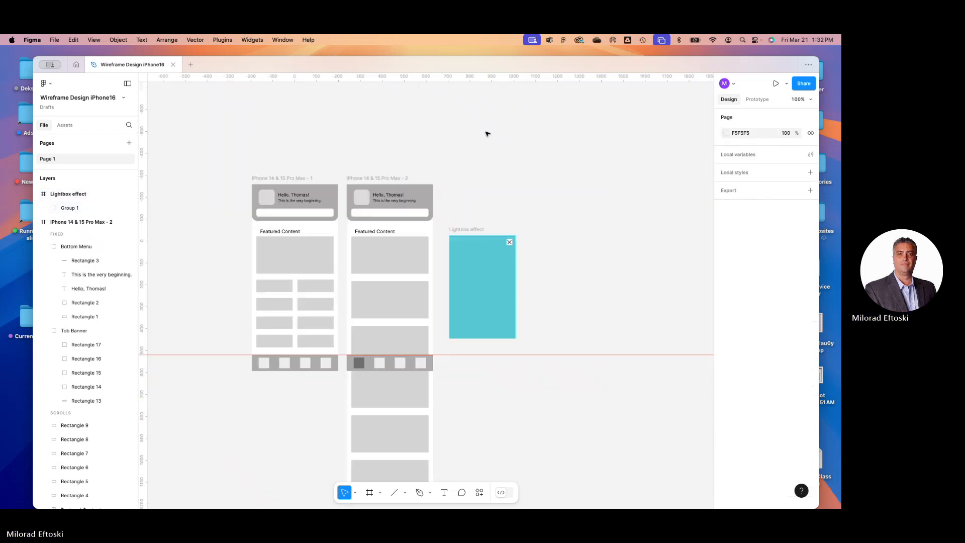
{"action": "key", "text": "super+equal"}
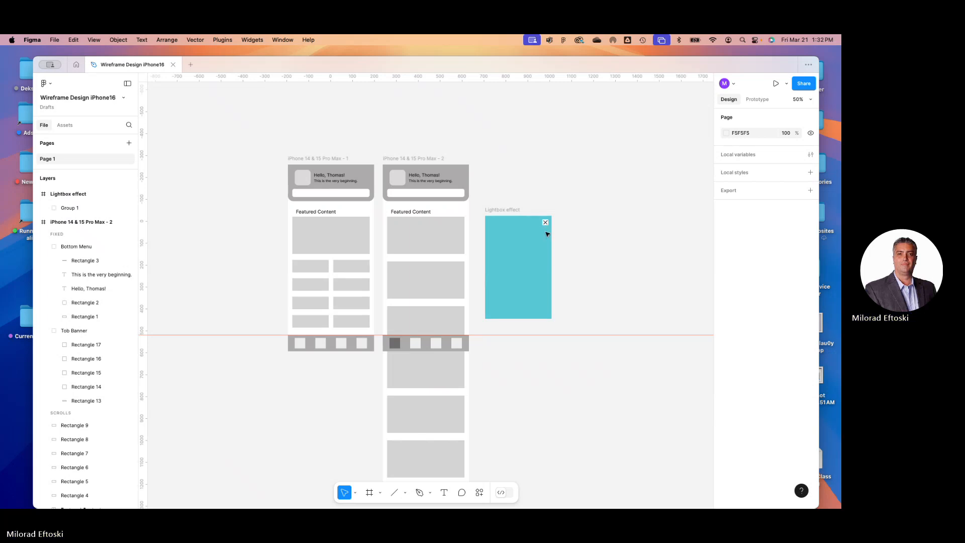
{"action": "left_click", "coordinate": [502, 210]}
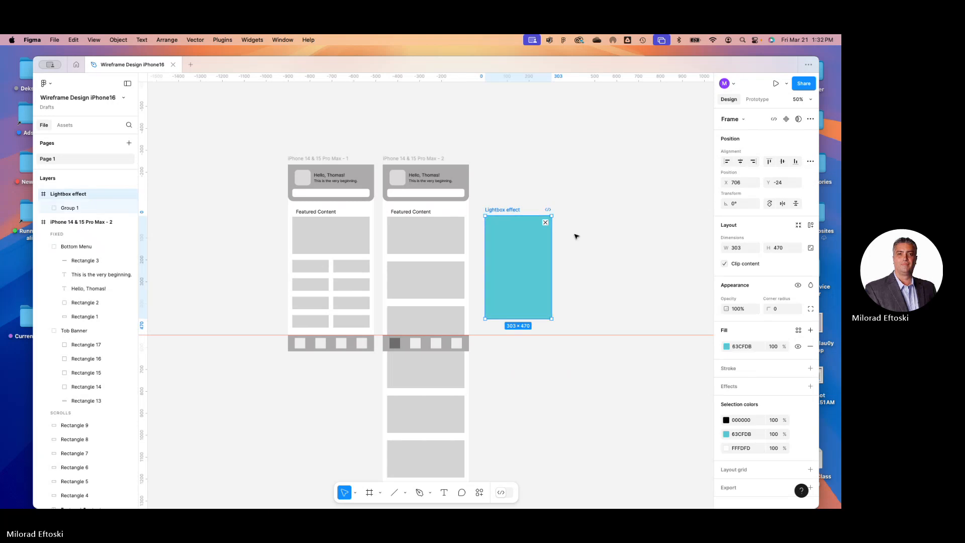
{"action": "left_click", "coordinate": [446, 231]}
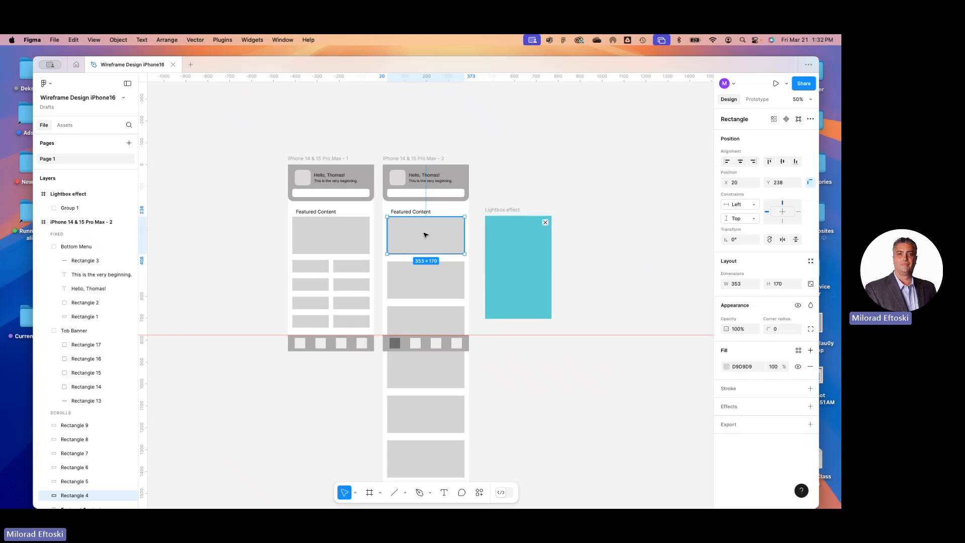
{"action": "left_click", "coordinate": [760, 100]}
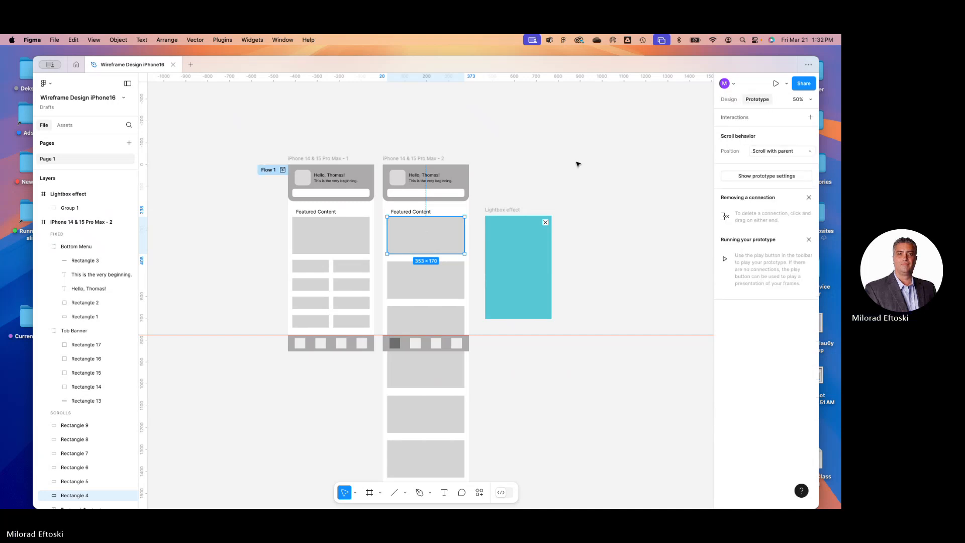
{"action": "left_click_drag", "start_coordinate": [464, 236], "coordinate": [502, 265]}
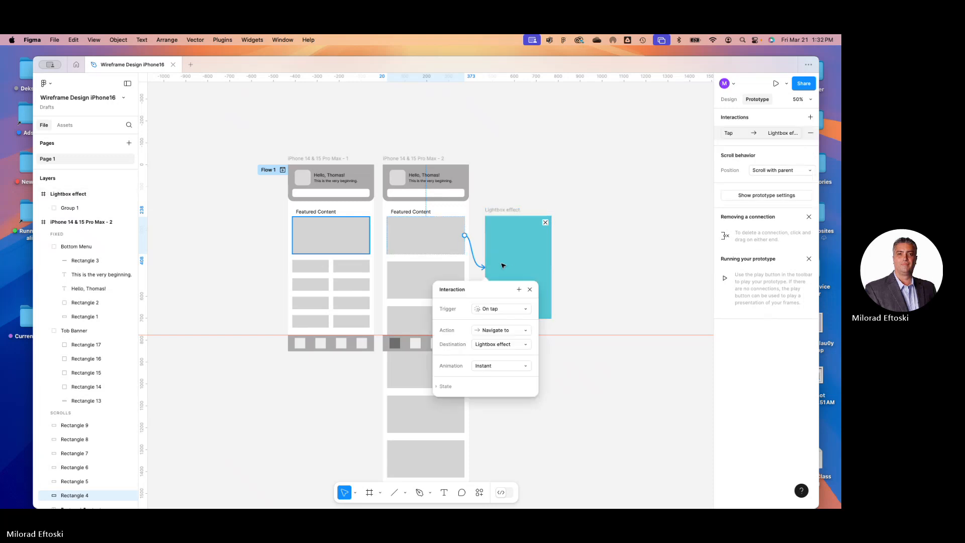
{"action": "left_click", "coordinate": [513, 333]}
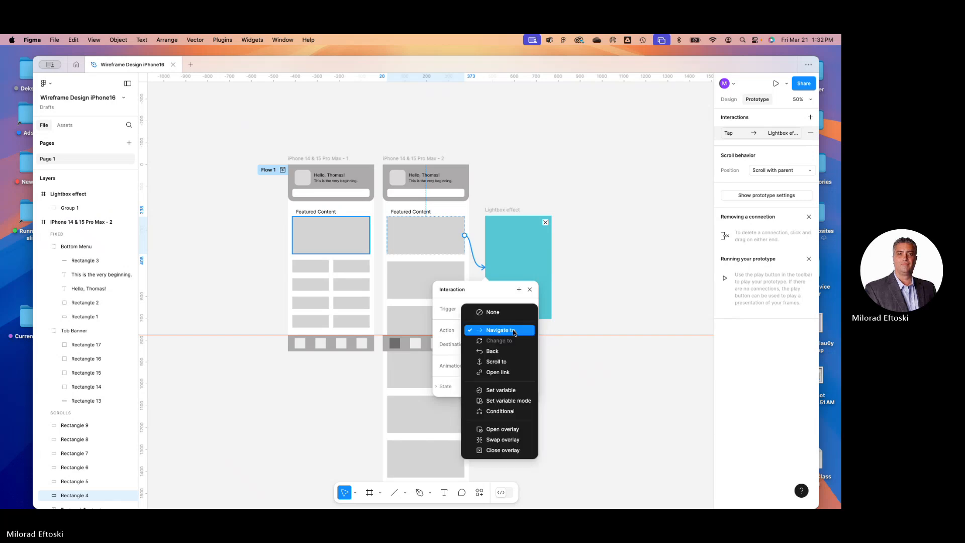
{"action": "left_click", "coordinate": [562, 338]}
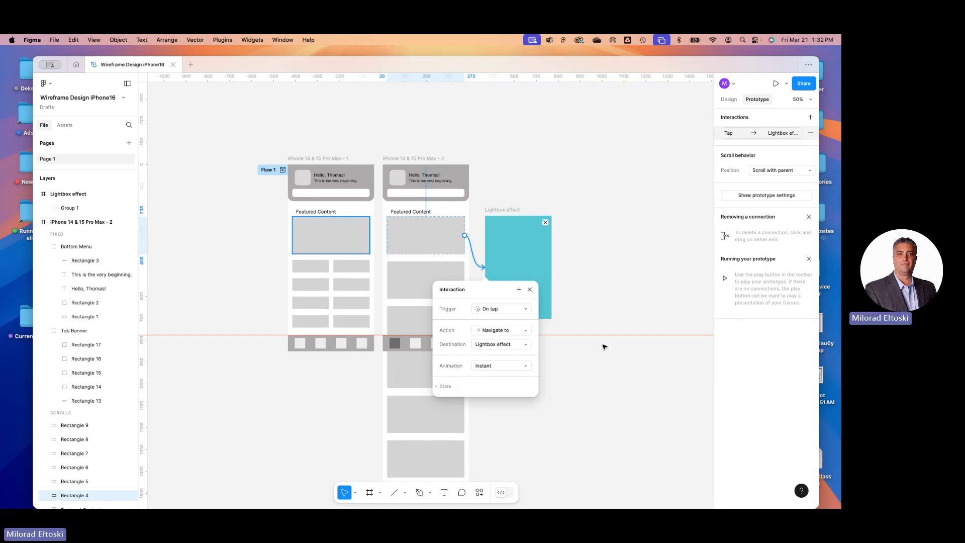
- Change the fill of the first Featured Content rectangle on the second screen to light cyan D7FBFC
{"action": "left_click", "coordinate": [413, 244]}
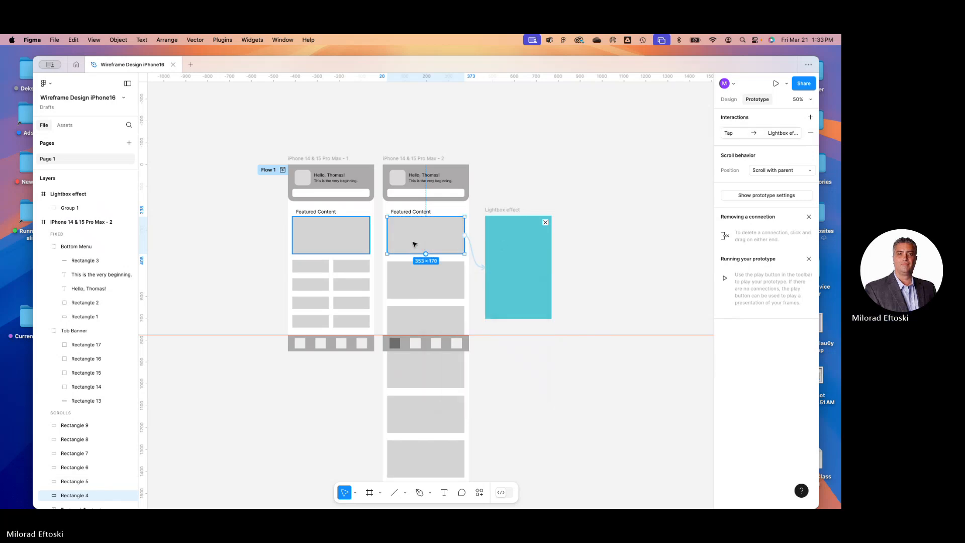
{"action": "left_click", "coordinate": [729, 99]}
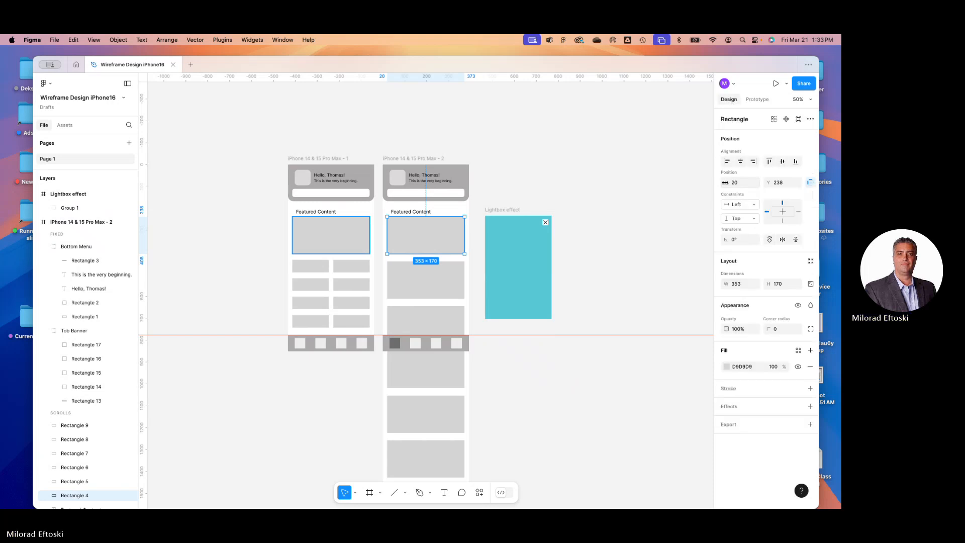
{"action": "left_click", "coordinate": [726, 368]}
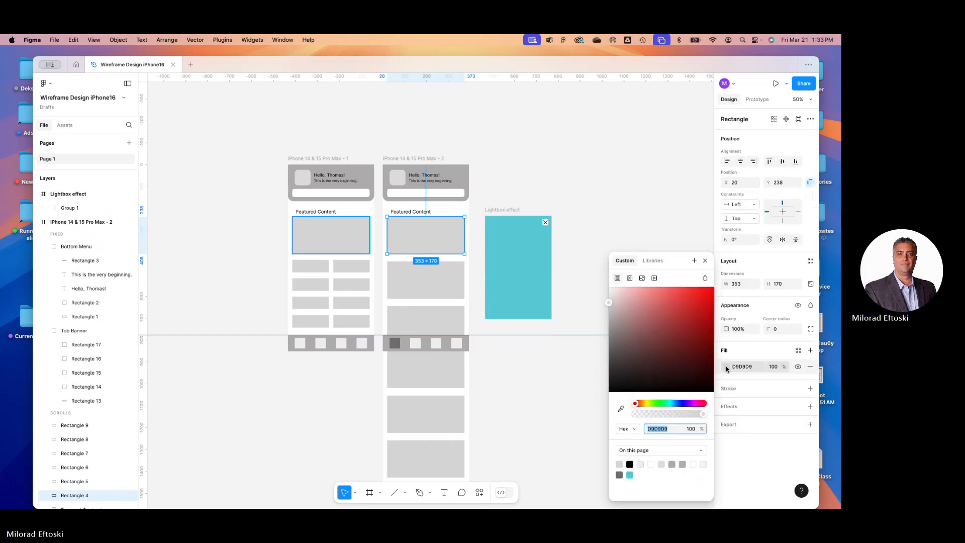
{"action": "left_click", "coordinate": [673, 404]}
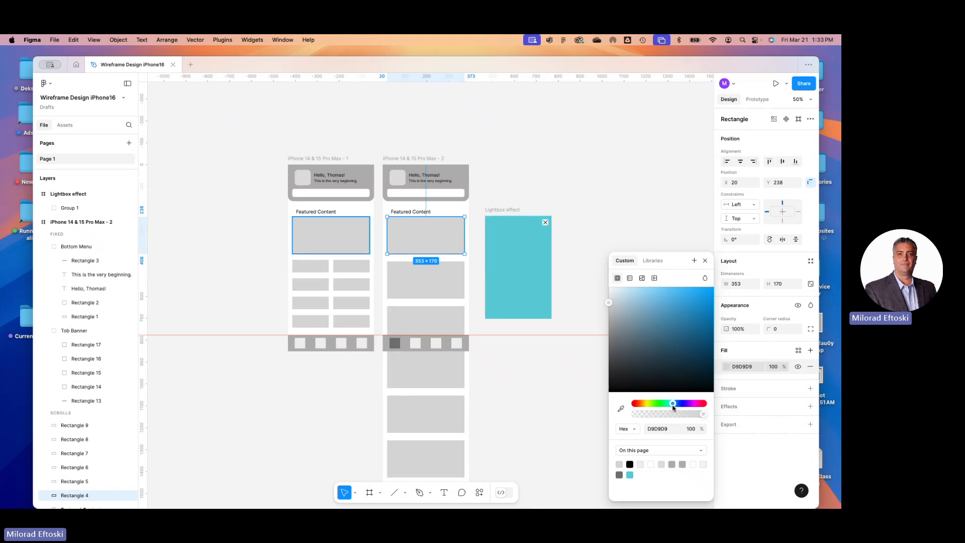
{"action": "left_click_drag", "start_coordinate": [673, 405], "coordinate": [670, 406]}
{"action": "mouse_move", "coordinate": [663, 290]}
{"action": "left_mouse_down"}
{"action": "mouse_move", "coordinate": [648, 289]}
{"action": "mouse_move", "coordinate": [668, 289]}
{"action": "left_mouse_up"}
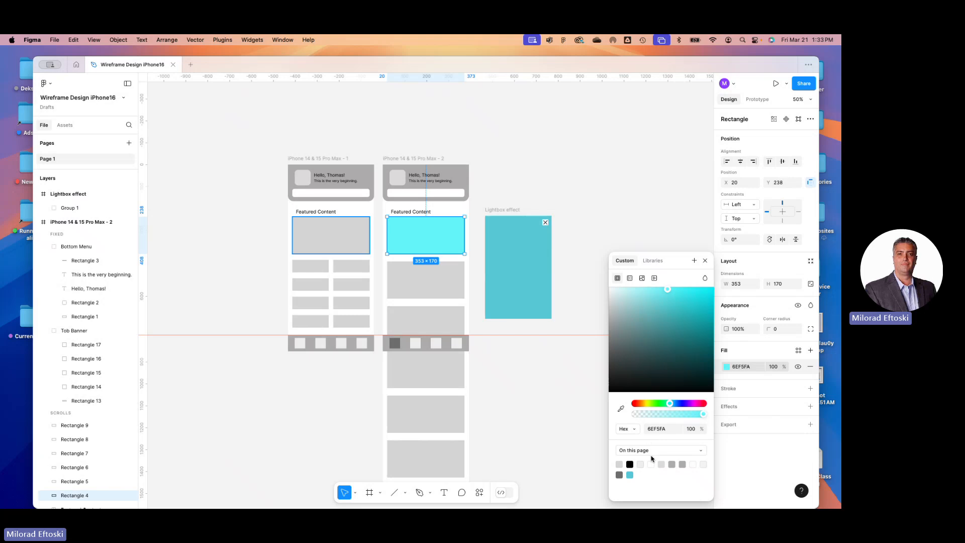
{"action": "left_click_drag", "start_coordinate": [666, 291], "coordinate": [623, 288]}
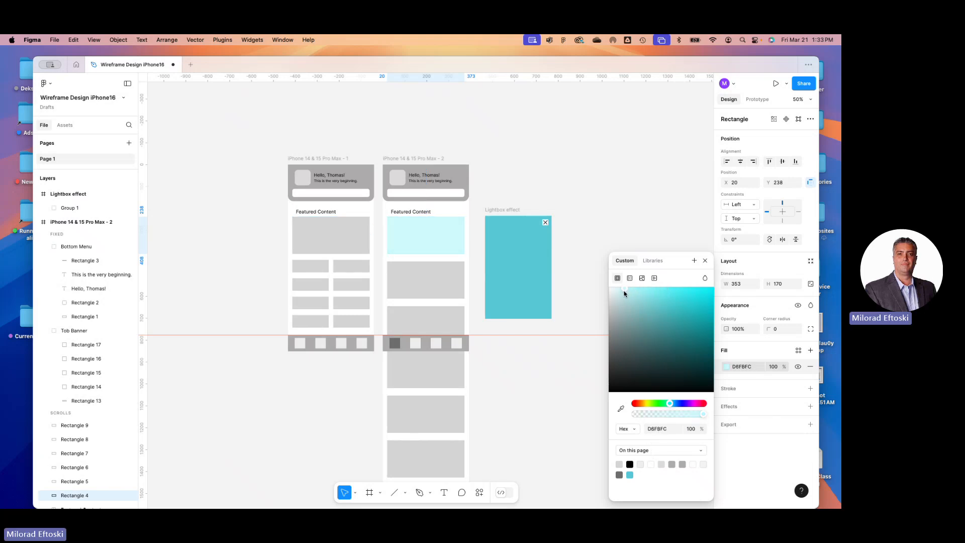
{"action": "left_click", "coordinate": [583, 305]}
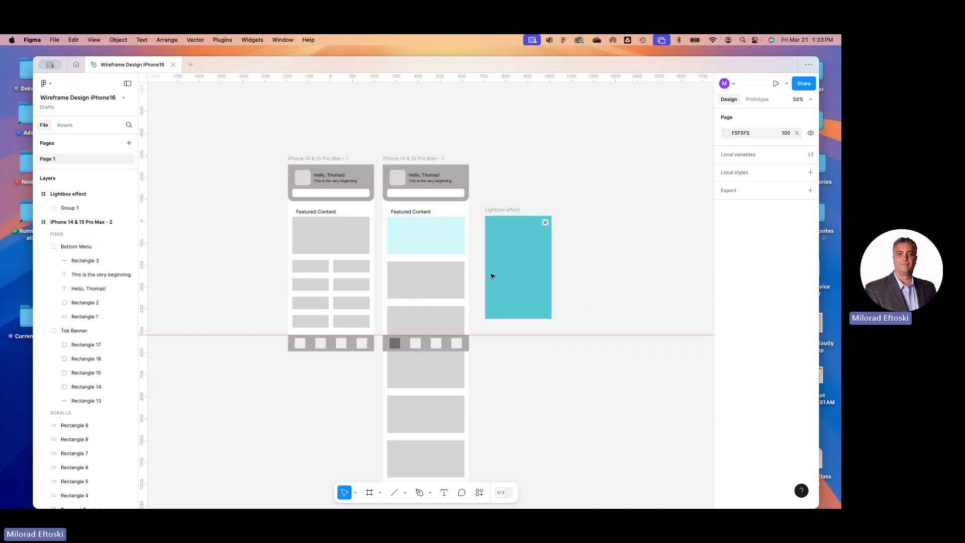
- Set the cyan rectangle's tap action to Open overlay for the Lightbox effect frame, enabling Close when clicking outside and Background
{"action": "left_click", "coordinate": [459, 244]}
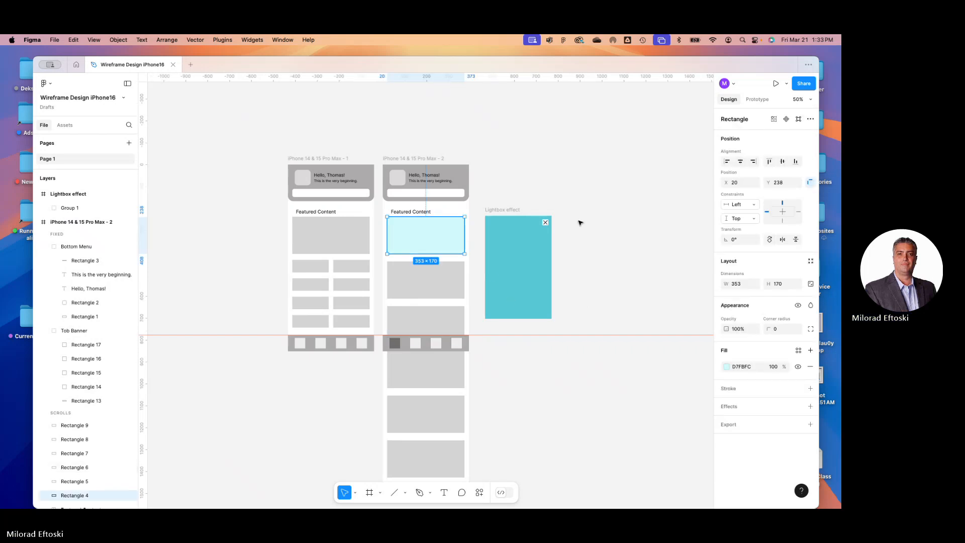
{"action": "left_click", "coordinate": [754, 103]}
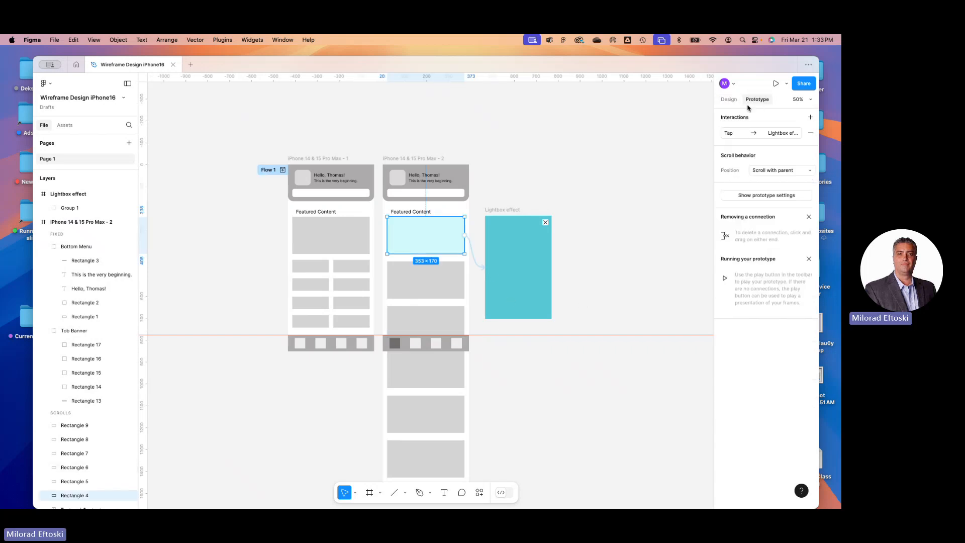
{"action": "left_click", "coordinate": [471, 246]}
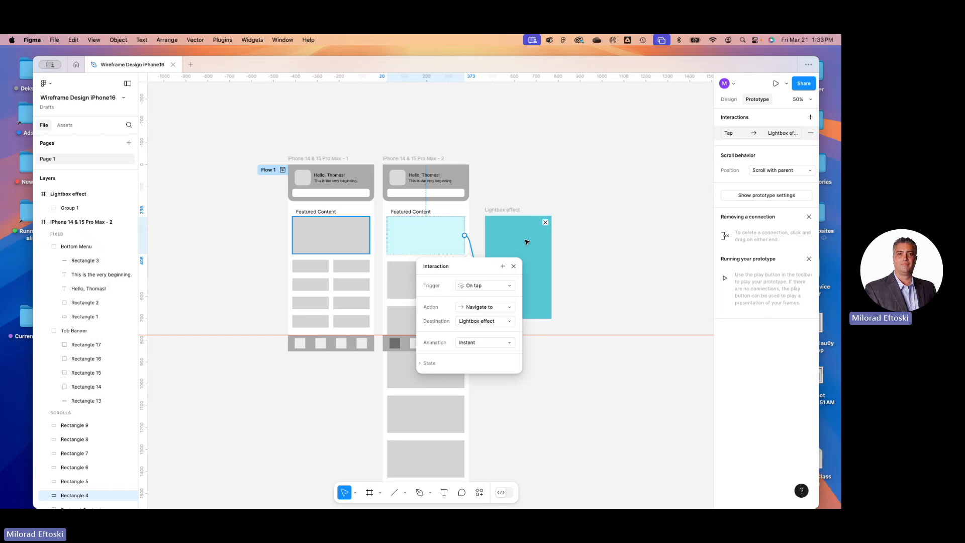
{"action": "scroll", "coordinate": [478, 297], "scroll_direction": "up", "scroll_amount": 5}
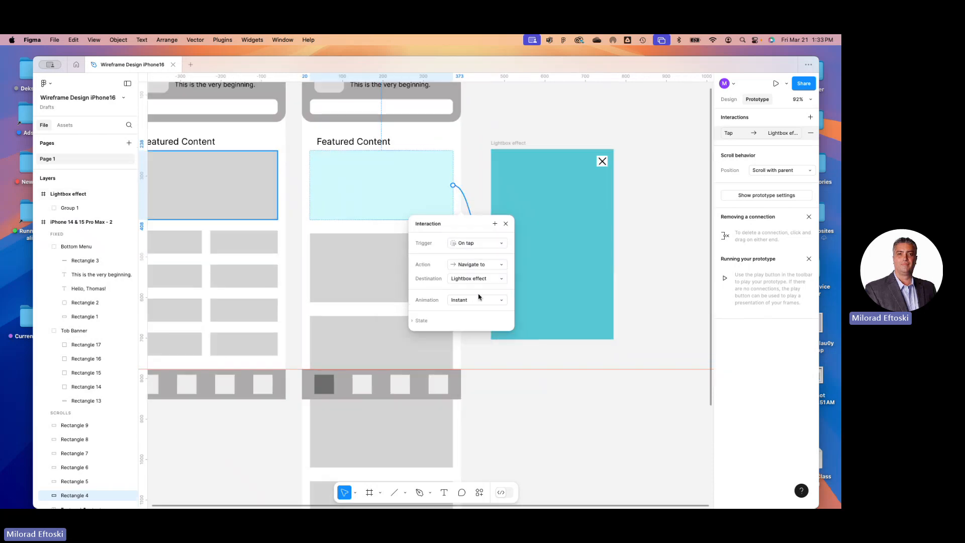
{"action": "left_click", "coordinate": [474, 232]}
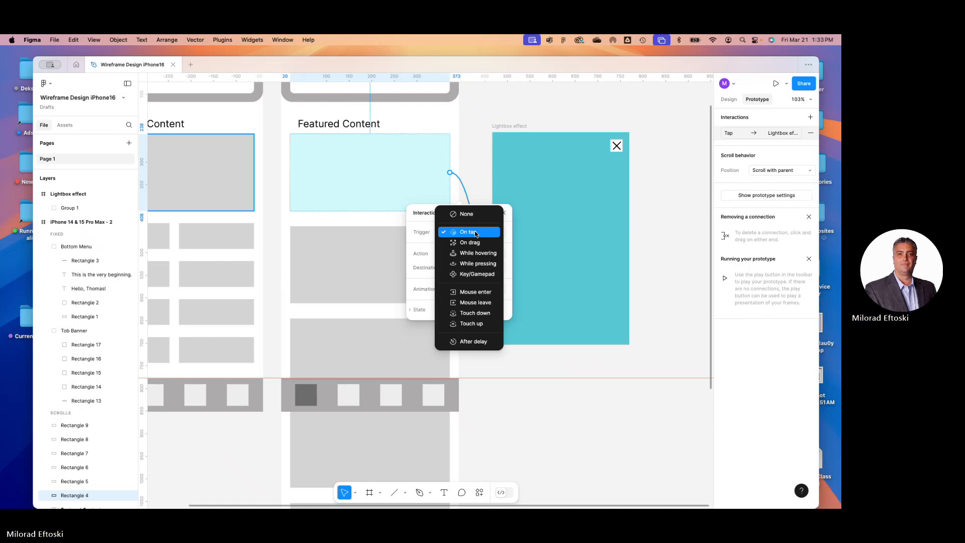
{"action": "left_click", "coordinate": [475, 233]}
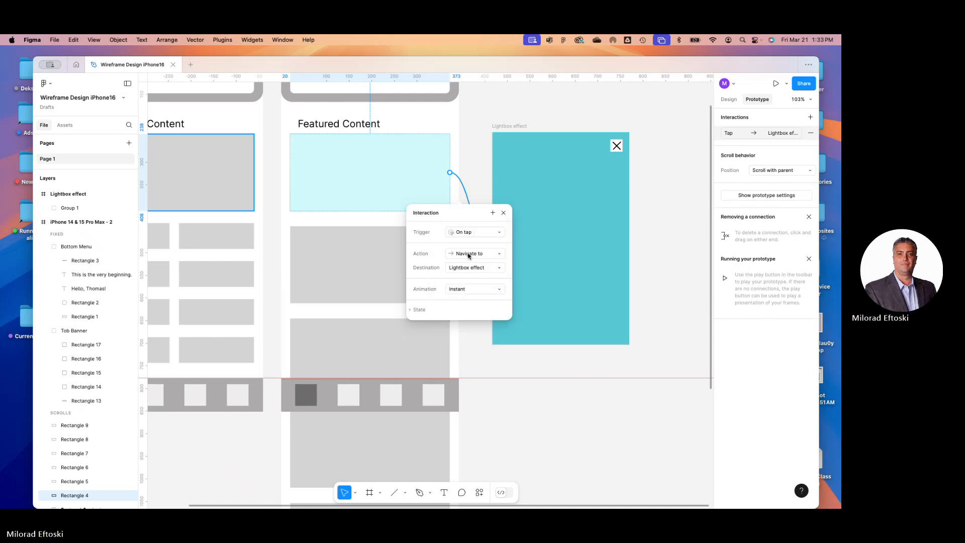
{"action": "left_click", "coordinate": [471, 255]}
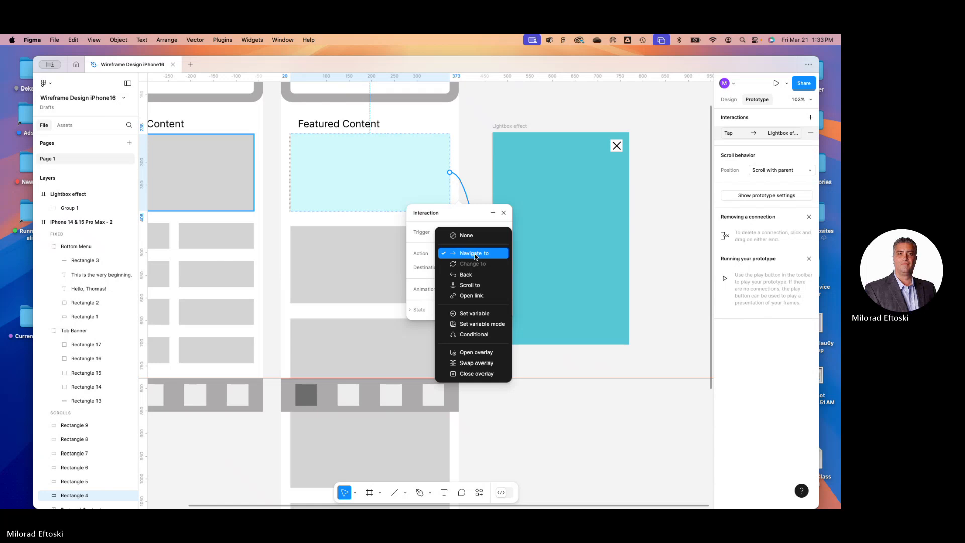
{"action": "left_click", "coordinate": [475, 255]}
{"action": "left_click", "coordinate": [473, 255]}
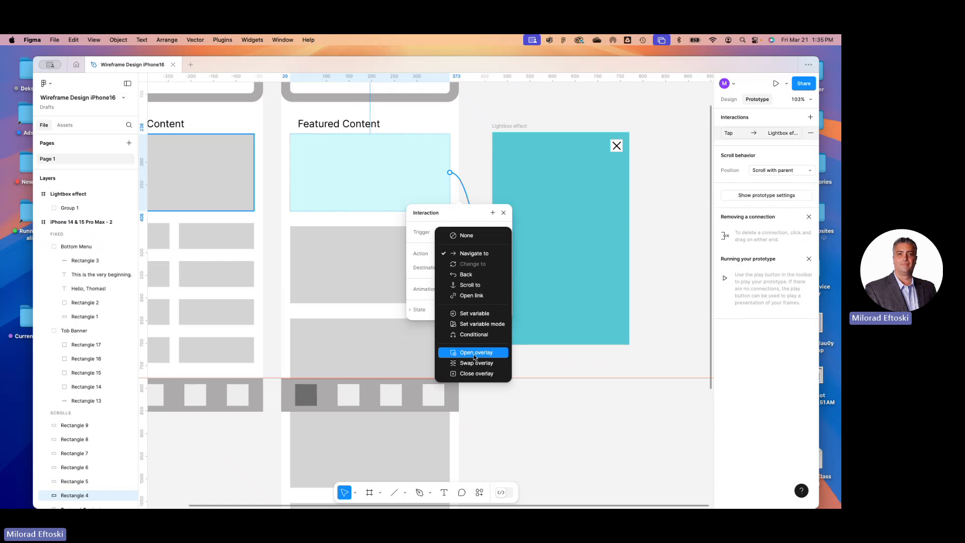
{"action": "left_click", "coordinate": [474, 354]}
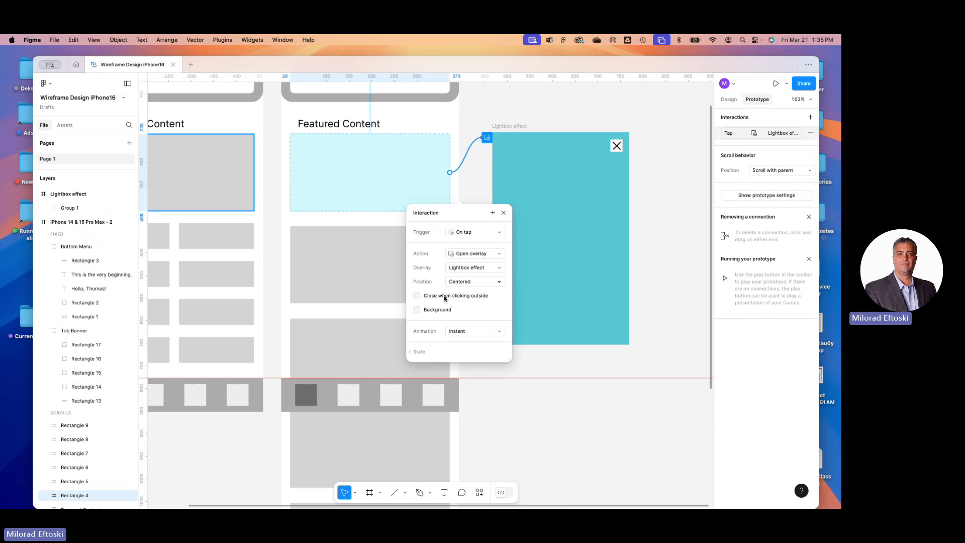
{"action": "left_click", "coordinate": [426, 298]}
{"action": "left_click", "coordinate": [417, 310]}
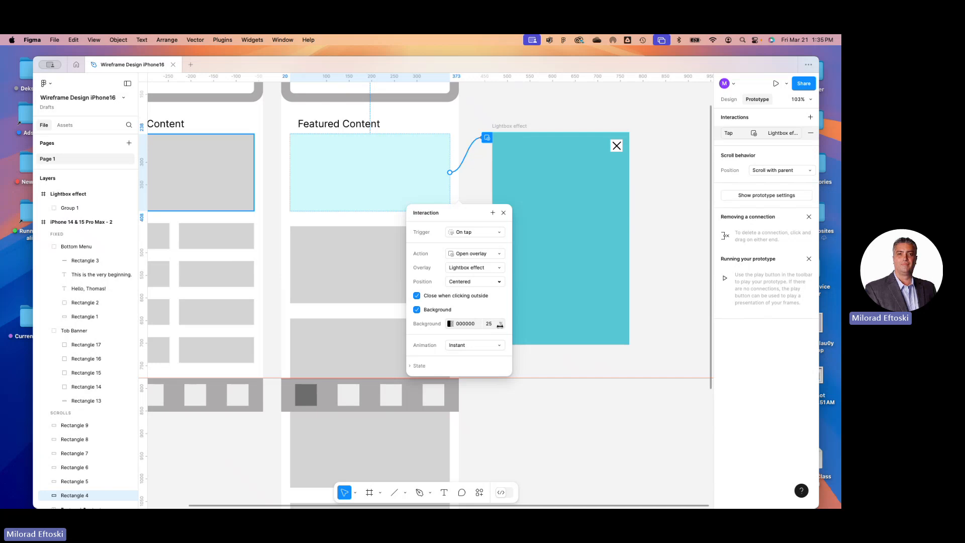
- Try the Dissolve animation for the overlay interaction and switch it back to Instant
{"action": "left_click", "coordinate": [466, 345]}
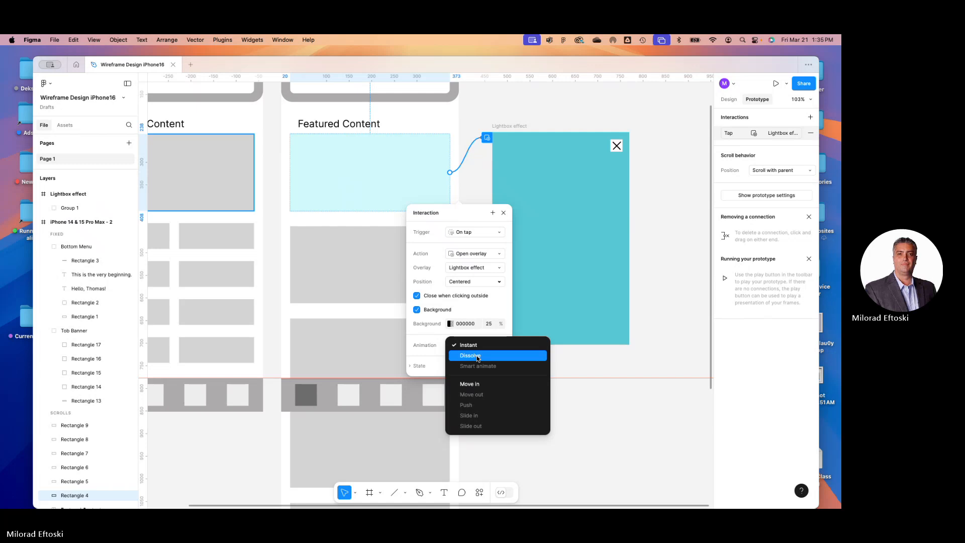
{"action": "left_click", "coordinate": [477, 356]}
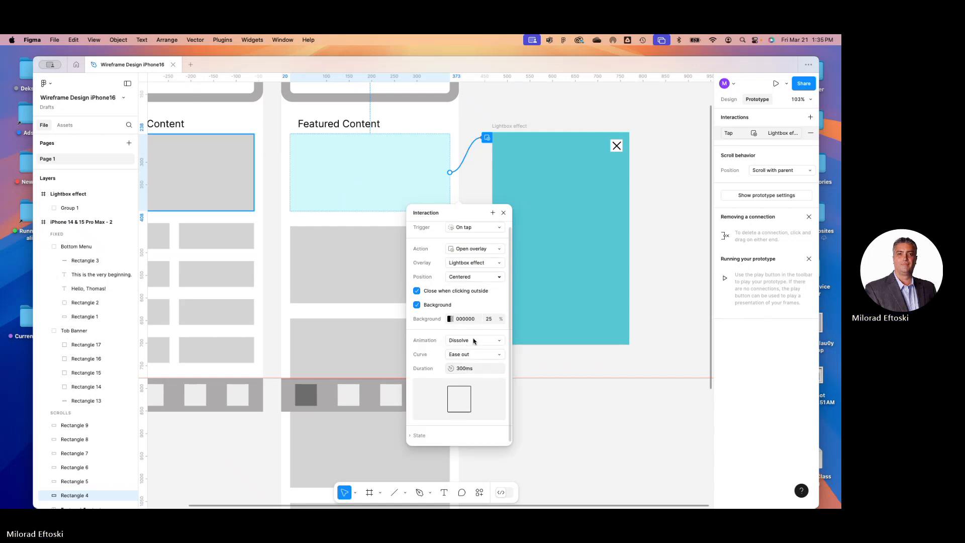
{"action": "left_click", "coordinate": [465, 346]}
{"action": "left_click", "coordinate": [477, 330]}
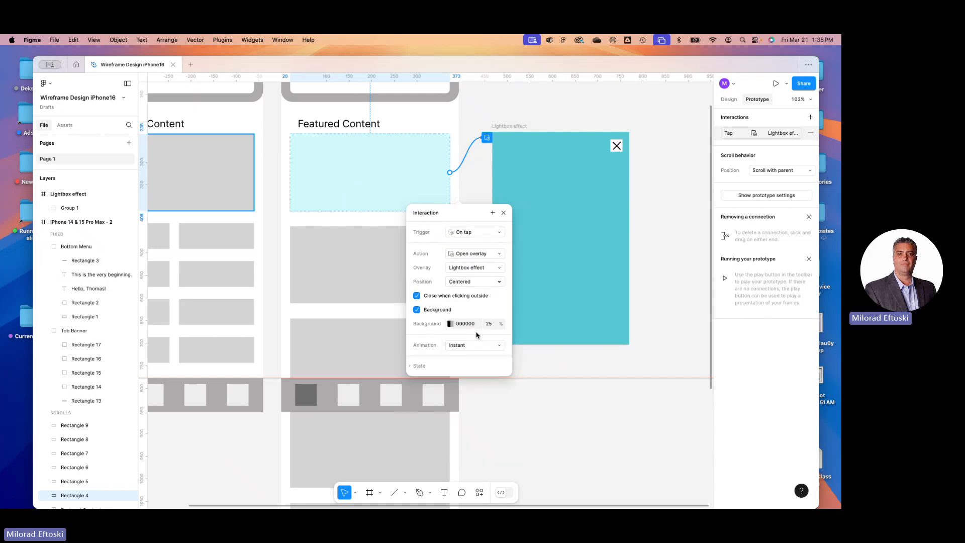
{"action": "left_click", "coordinate": [412, 366]}
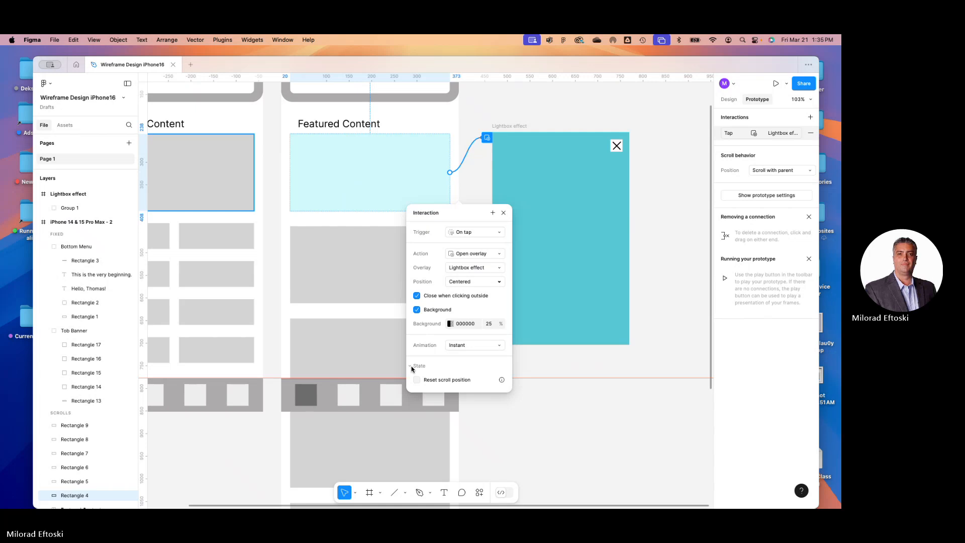
{"action": "left_click", "coordinate": [412, 366]}
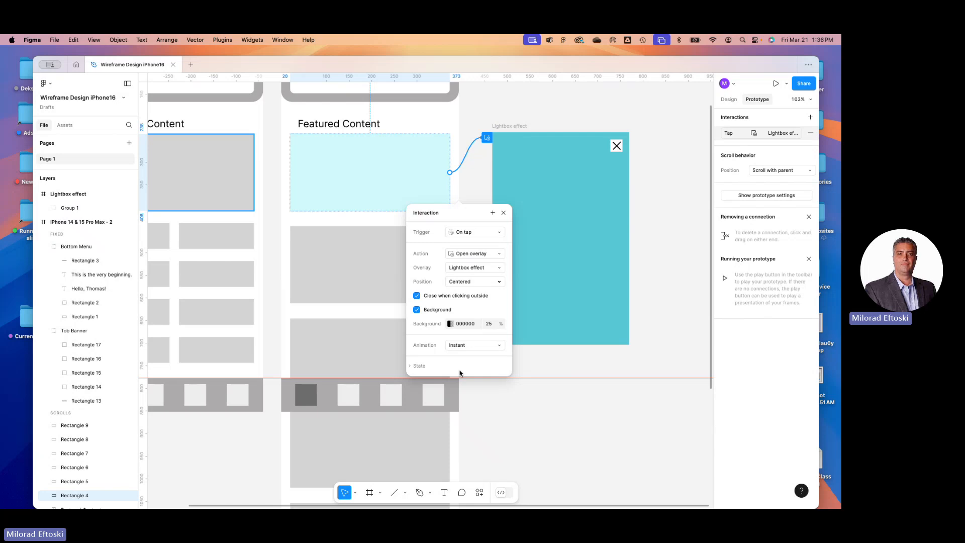
{"action": "left_click", "coordinate": [676, 191]}
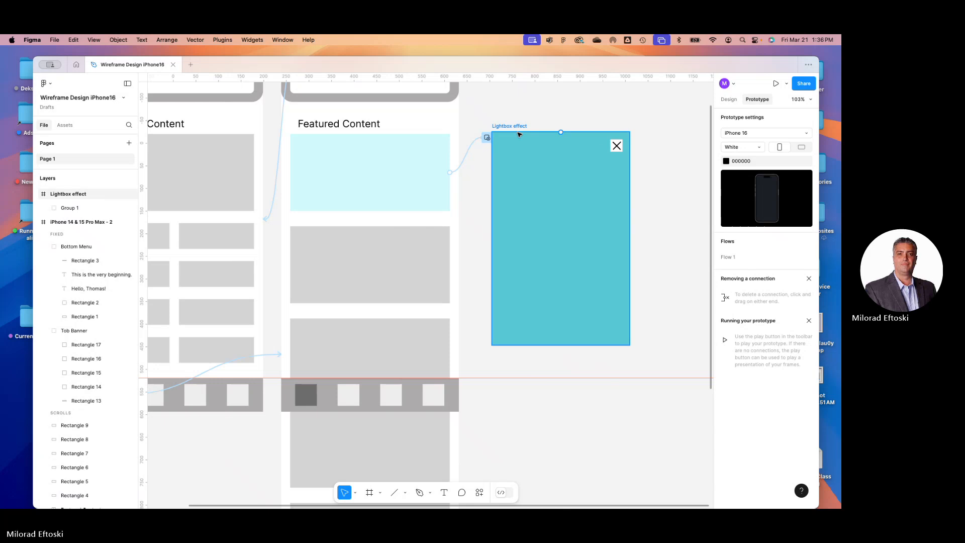
- Preview the prototype from the second iPhone screen and test opening the cyan rectangle's overlay and dismissing it by tapping outside
{"action": "scroll", "coordinate": [367, 188], "scroll_direction": "up", "scroll_amount": 5}
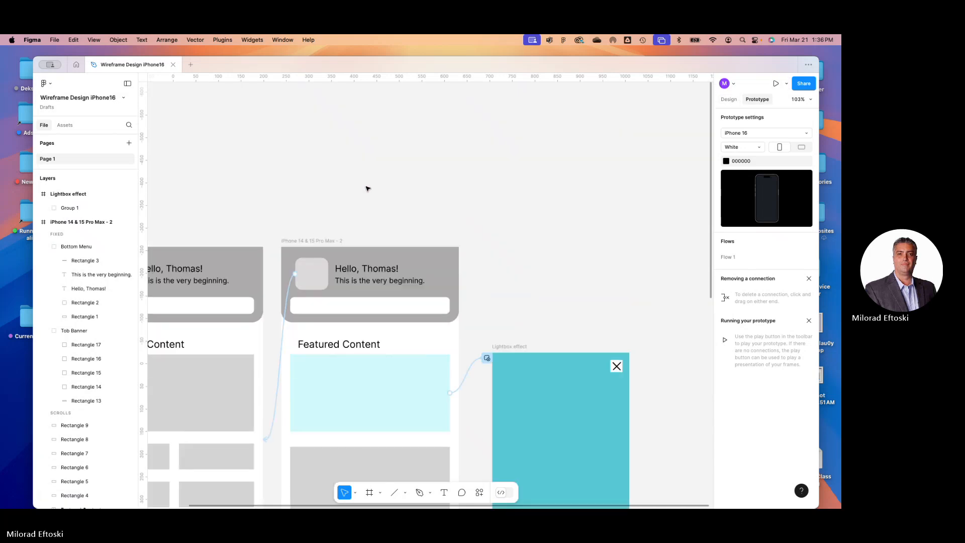
{"action": "left_click", "coordinate": [311, 240]}
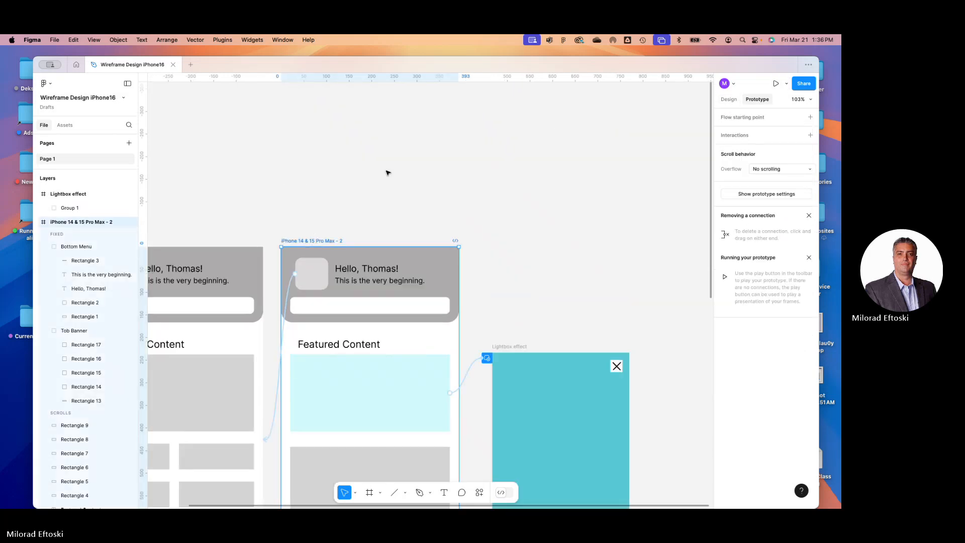
{"action": "left_click", "coordinate": [776, 84]}
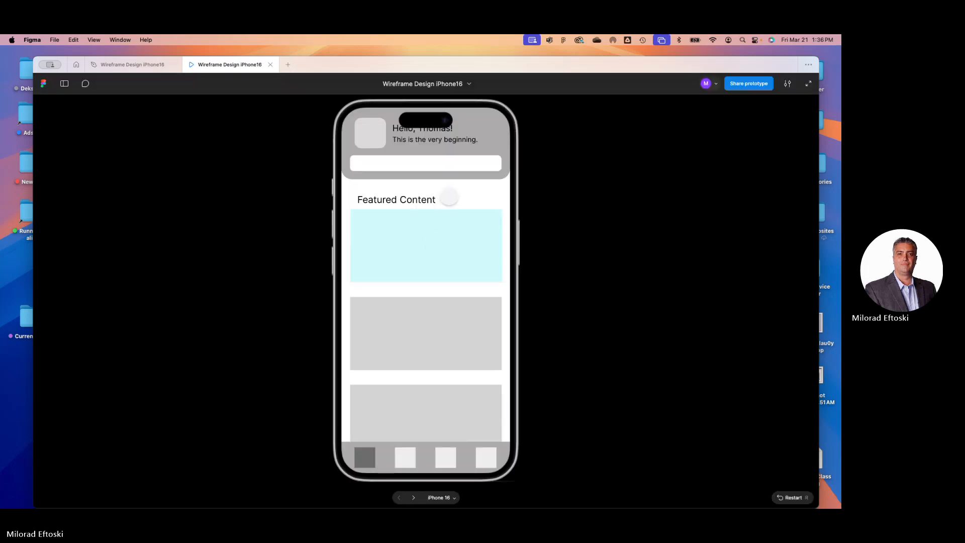
{"action": "scroll", "coordinate": [428, 252], "scroll_direction": "down", "scroll_amount": 2}
{"action": "scroll", "coordinate": [427, 244], "scroll_direction": "up", "scroll_amount": 2}
{"action": "left_click", "coordinate": [426, 244]}
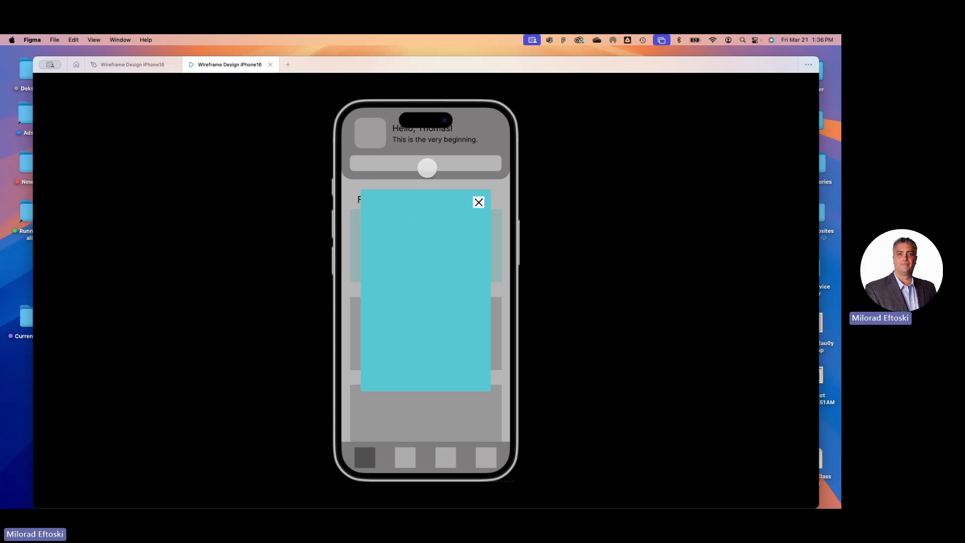
{"action": "left_click", "coordinate": [426, 168]}
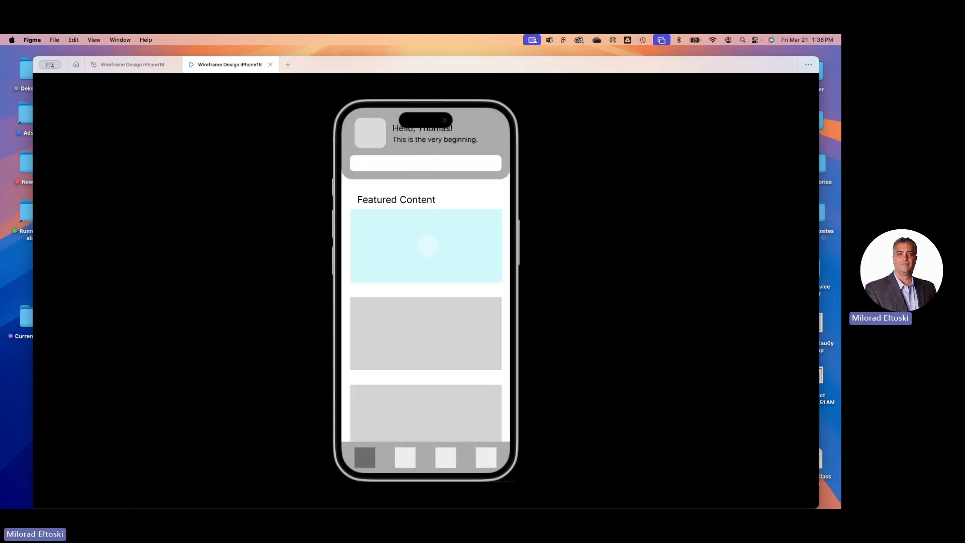
{"action": "left_click", "coordinate": [426, 249]}
{"action": "left_click", "coordinate": [420, 170]}
- Scroll through the previewed screen, reopen the overlay to test its X icon, and close the preview
{"action": "scroll", "coordinate": [435, 281], "scroll_direction": "down", "scroll_amount": 5}
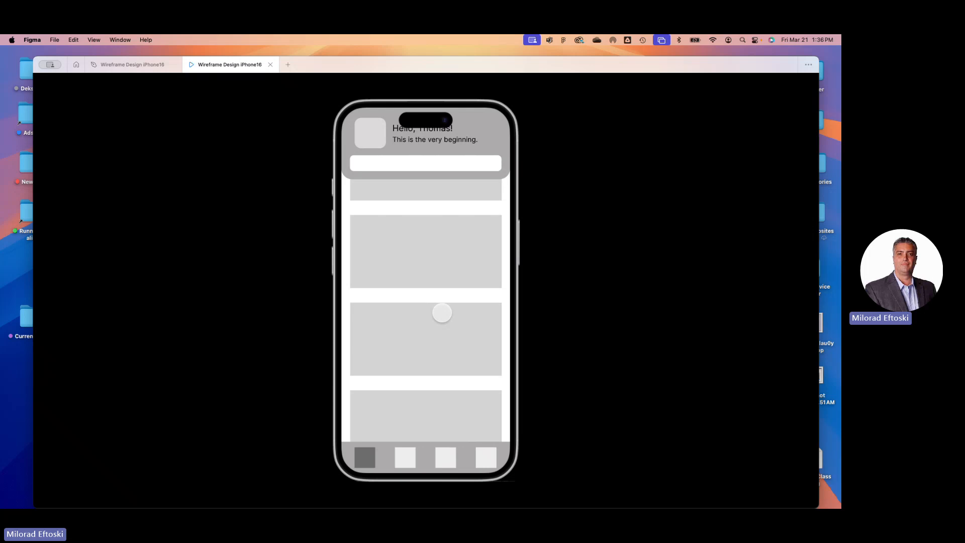
{"action": "scroll", "coordinate": [442, 310], "scroll_direction": "up", "scroll_amount": 3}
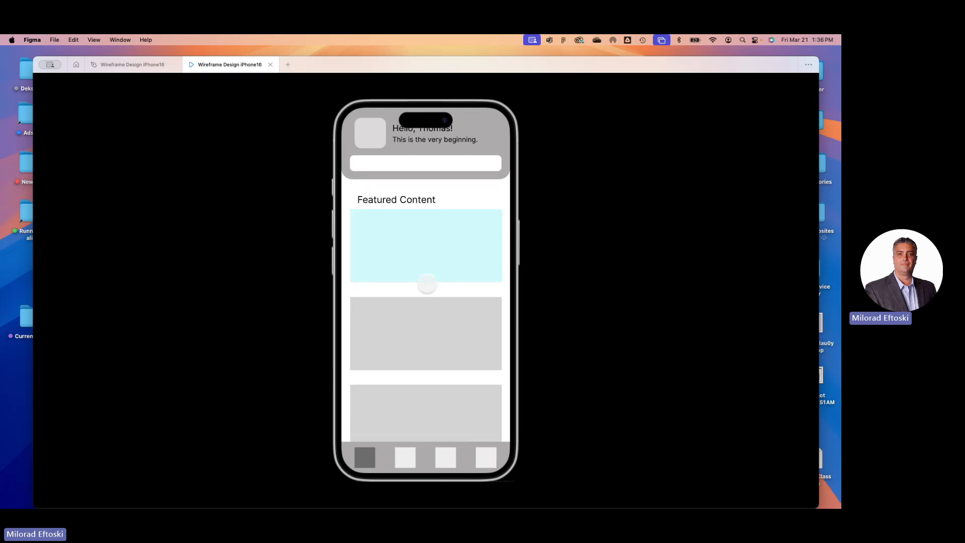
{"action": "left_click", "coordinate": [426, 250]}
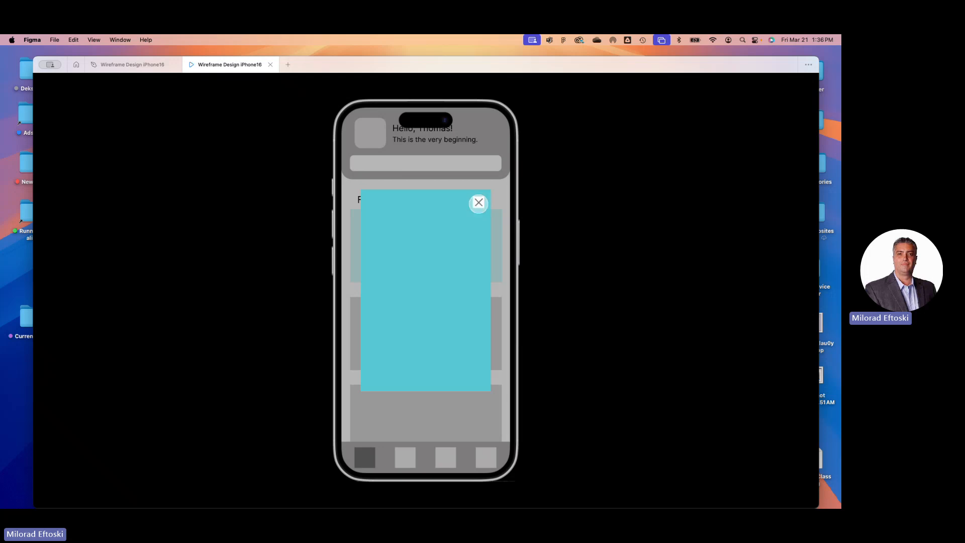
{"action": "left_click", "coordinate": [479, 203]}
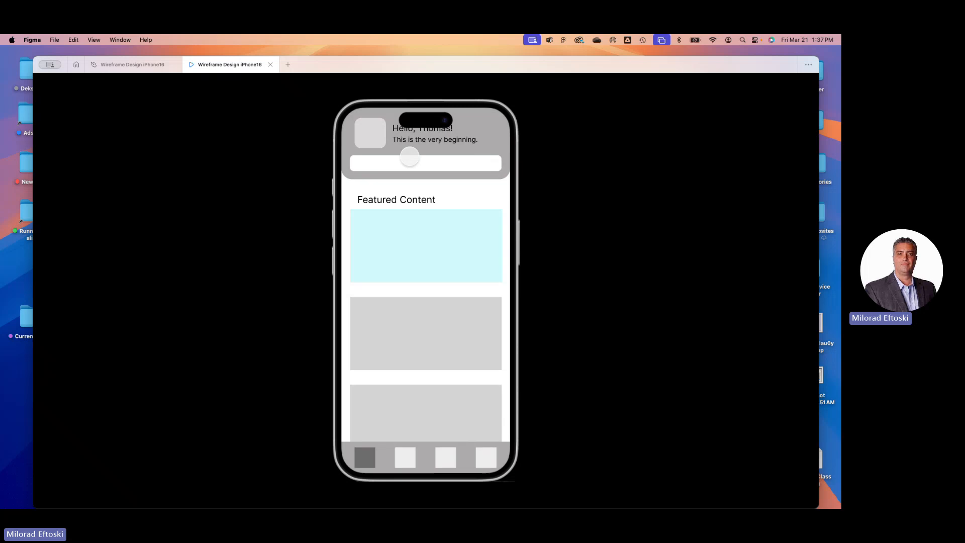
{"action": "left_click", "coordinate": [409, 158]}
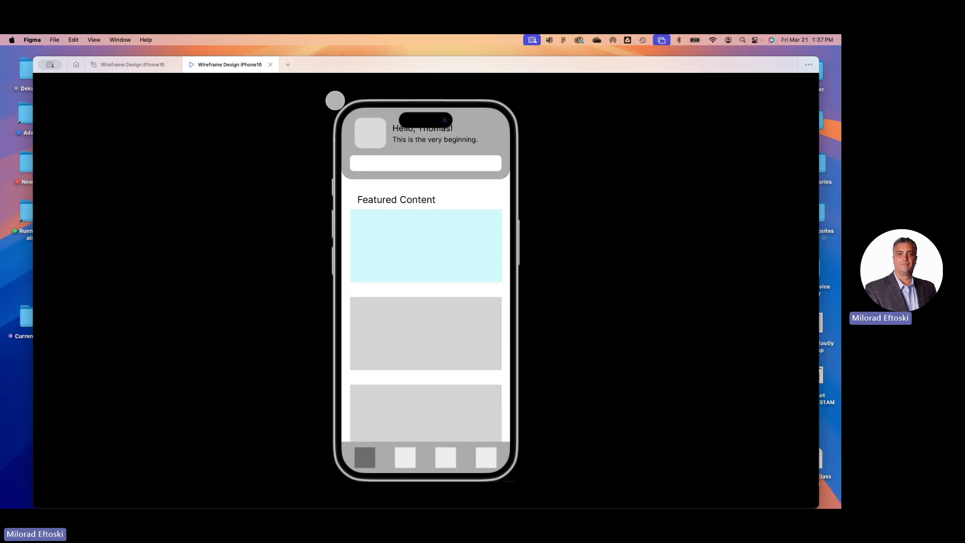
{"action": "left_click", "coordinate": [270, 64]}
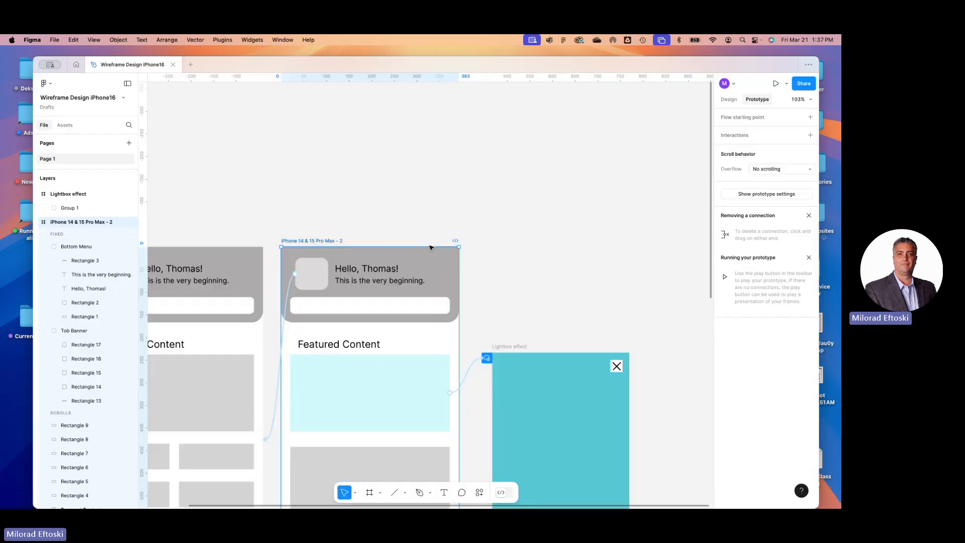
- Add an On tap interaction with the Close overlay action to the X icon group in the Lightbox effect frame
{"action": "scroll", "coordinate": [474, 186], "scroll_direction": "down", "scroll_amount": 5}
{"action": "scroll", "coordinate": [474, 186], "scroll_direction": "right", "scroll_amount": 3}
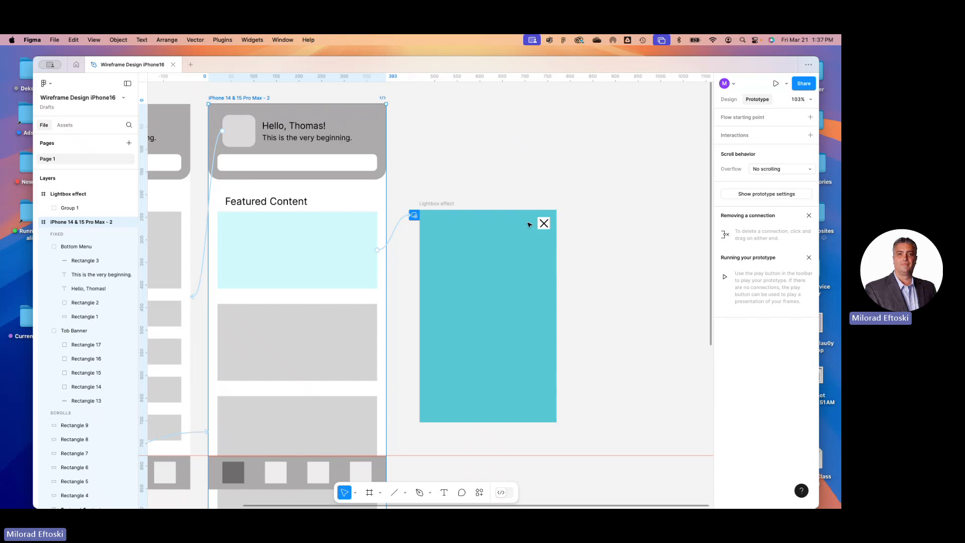
{"action": "left_click", "coordinate": [542, 225]}
{"action": "scroll", "coordinate": [551, 237], "scroll_direction": "up", "scroll_amount": 3}
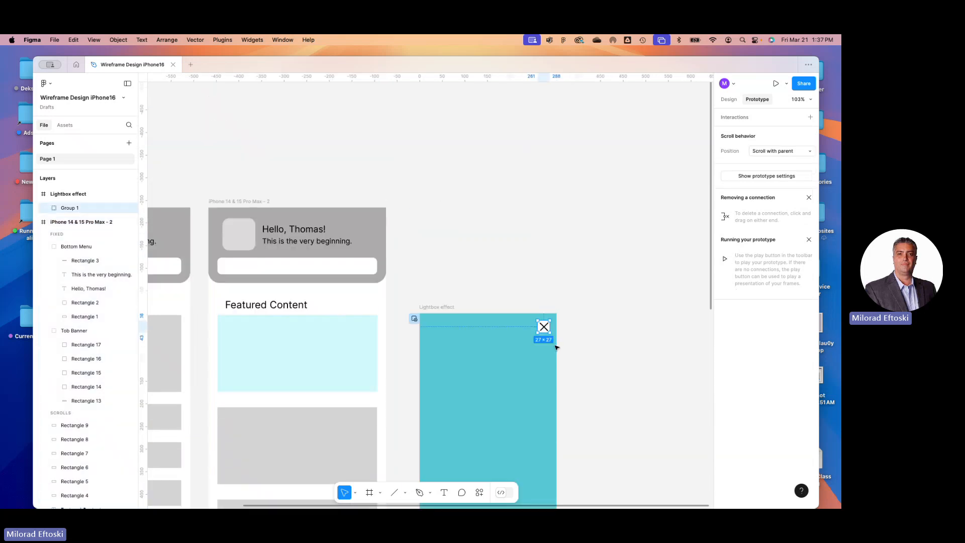
{"action": "scroll", "coordinate": [555, 345], "scroll_direction": "up", "scroll_amount": 8}
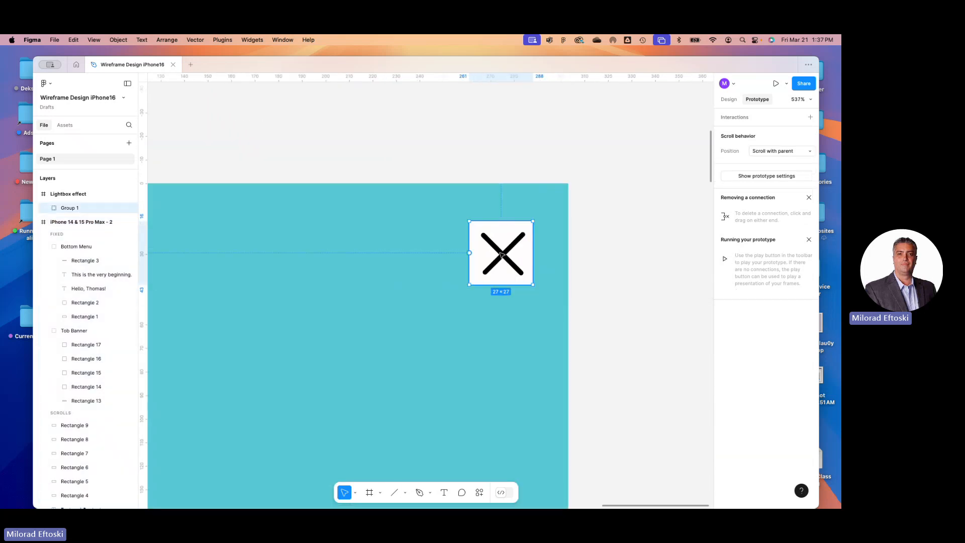
{"action": "scroll", "coordinate": [501, 254], "scroll_direction": "down", "scroll_amount": 1}
{"action": "scroll", "coordinate": [501, 254], "scroll_direction": "right", "scroll_amount": 1}
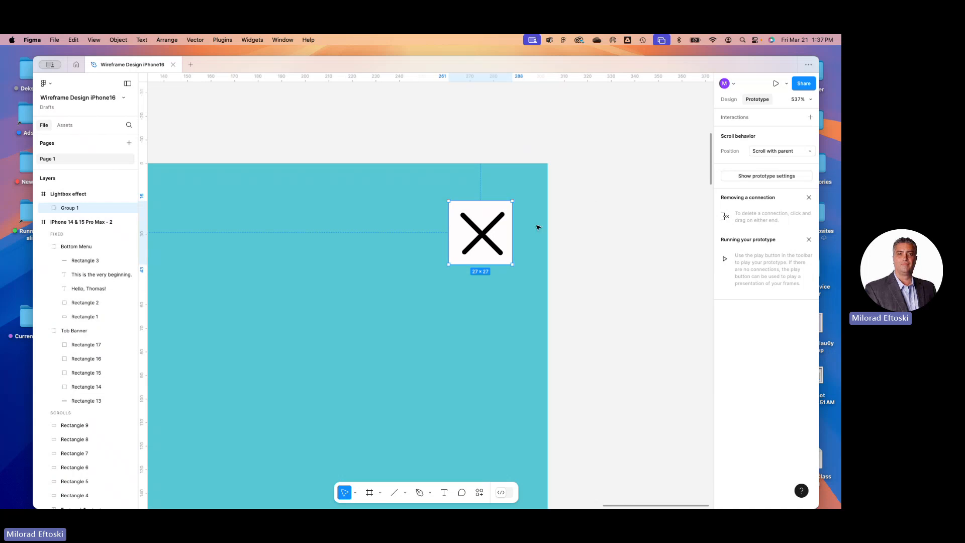
{"action": "scroll", "coordinate": [523, 232], "scroll_direction": "down", "scroll_amount": 4}
{"action": "scroll", "coordinate": [523, 234], "scroll_direction": "down", "scroll_amount": 2}
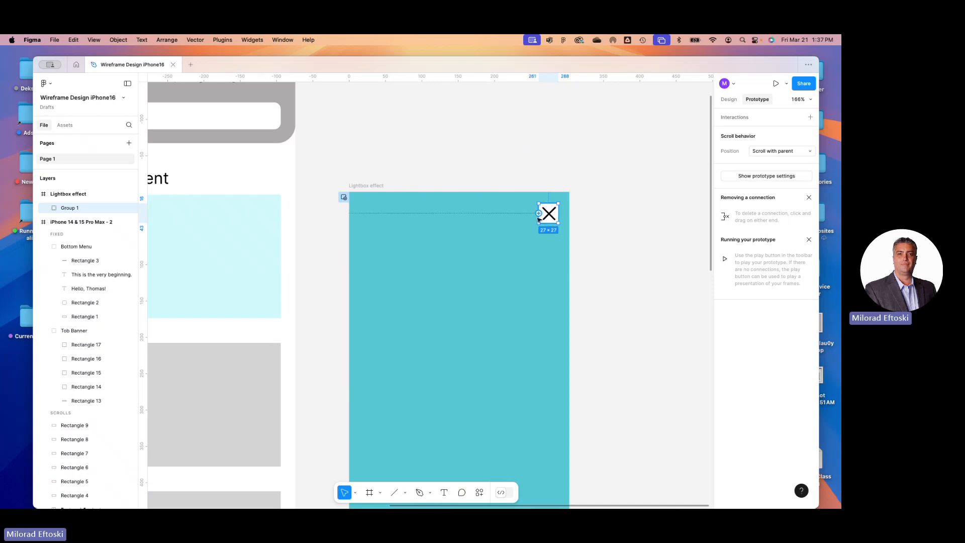
{"action": "left_click", "coordinate": [810, 117]}
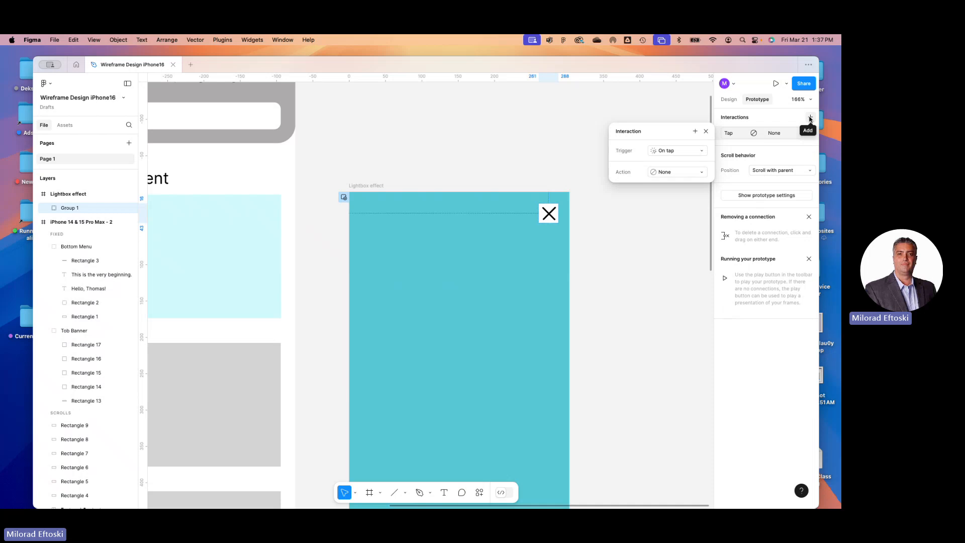
{"action": "left_click", "coordinate": [689, 151]}
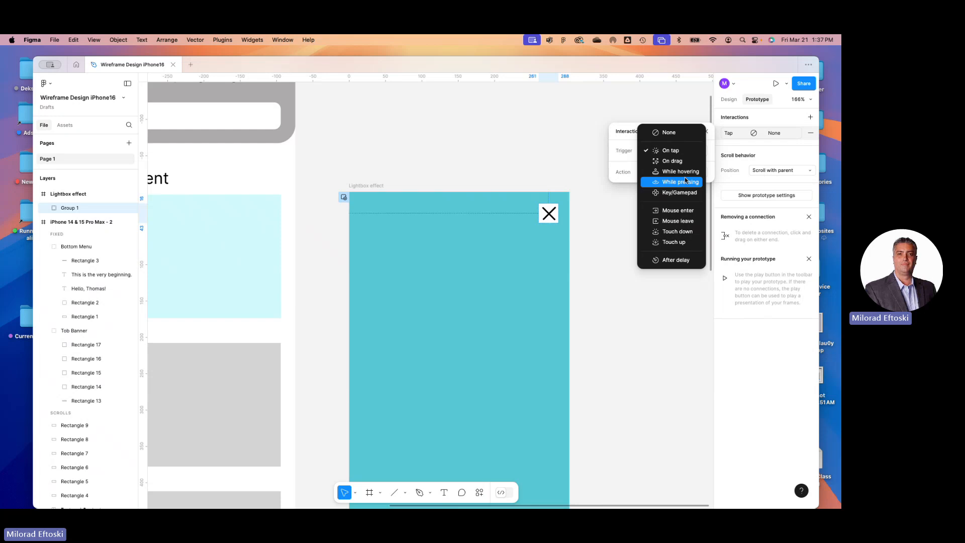
{"action": "left_click", "coordinate": [670, 151]}
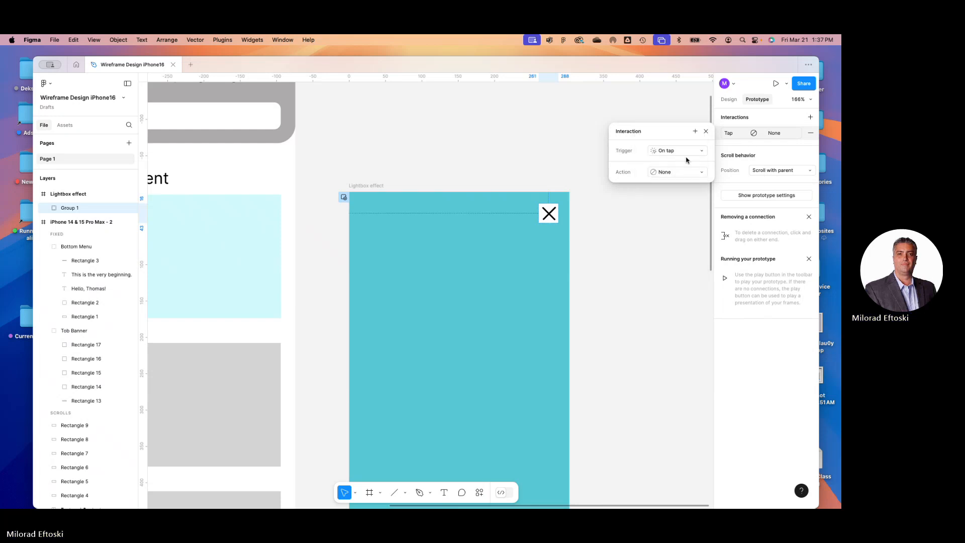
{"action": "left_click", "coordinate": [675, 173]}
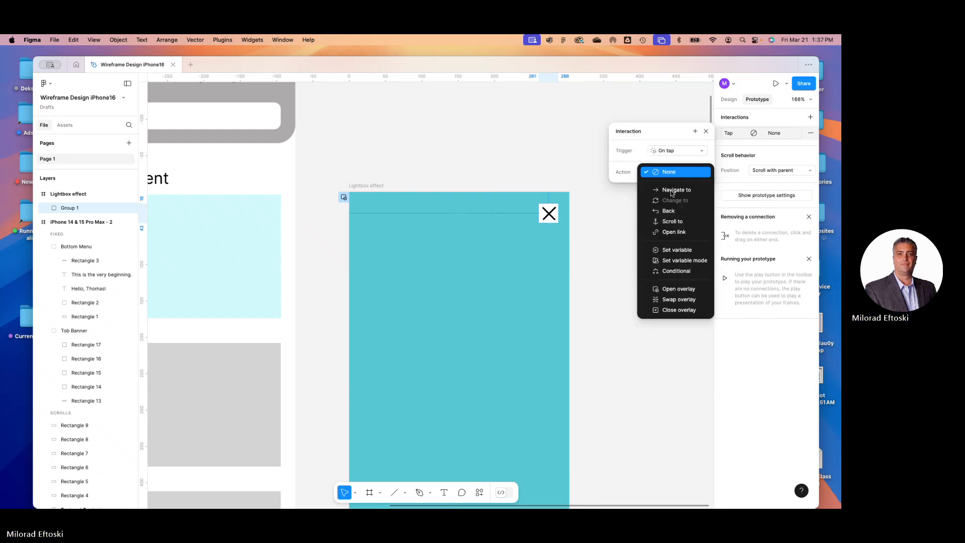
{"action": "left_click", "coordinate": [676, 309]}
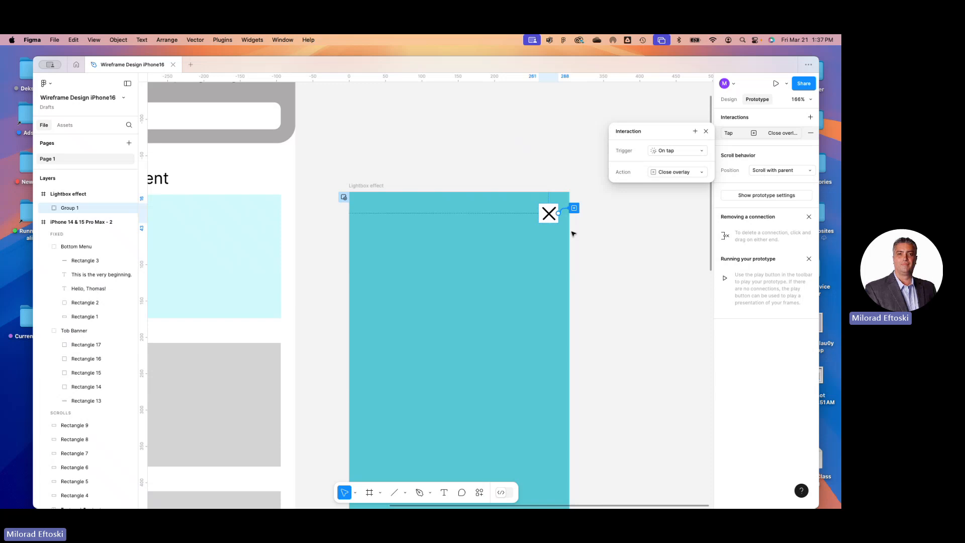
- Preview the prototype from the first iPhone screen and test navigation to the second screen through the first bottom menu square
{"action": "scroll", "coordinate": [566, 217], "scroll_direction": "up", "scroll_amount": 5}
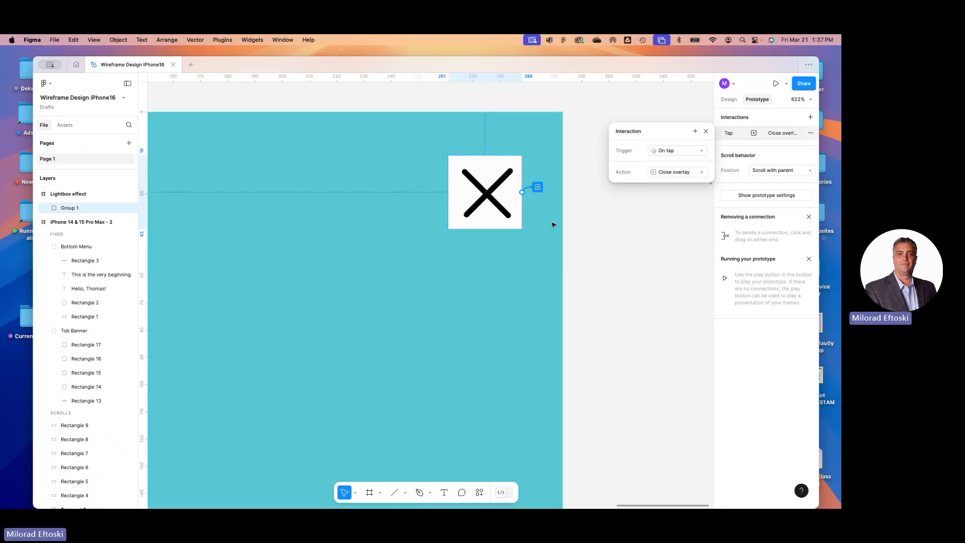
{"action": "scroll", "coordinate": [541, 221], "scroll_direction": "down", "scroll_amount": 5}
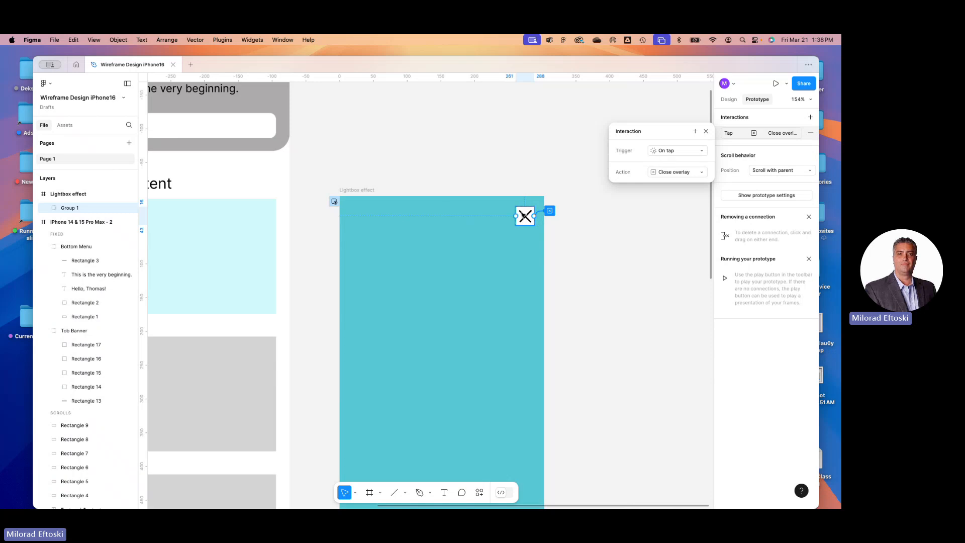
{"action": "scroll", "coordinate": [523, 216], "scroll_direction": "down", "scroll_amount": 3}
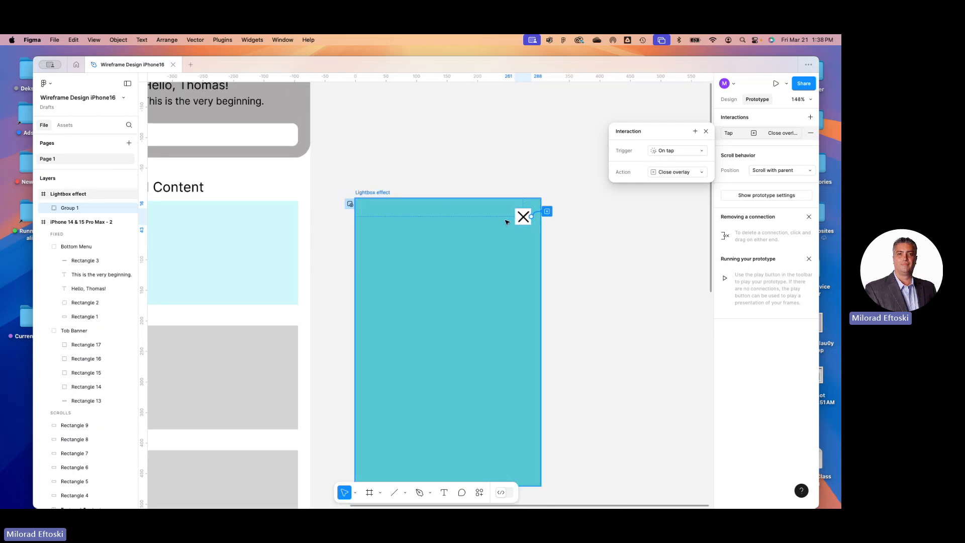
{"action": "scroll", "coordinate": [500, 223], "scroll_direction": "down", "scroll_amount": 2}
{"action": "scroll", "coordinate": [493, 226], "scroll_direction": "left", "scroll_amount": 3}
{"action": "scroll", "coordinate": [574, 273], "scroll_direction": "right", "scroll_amount": 2}
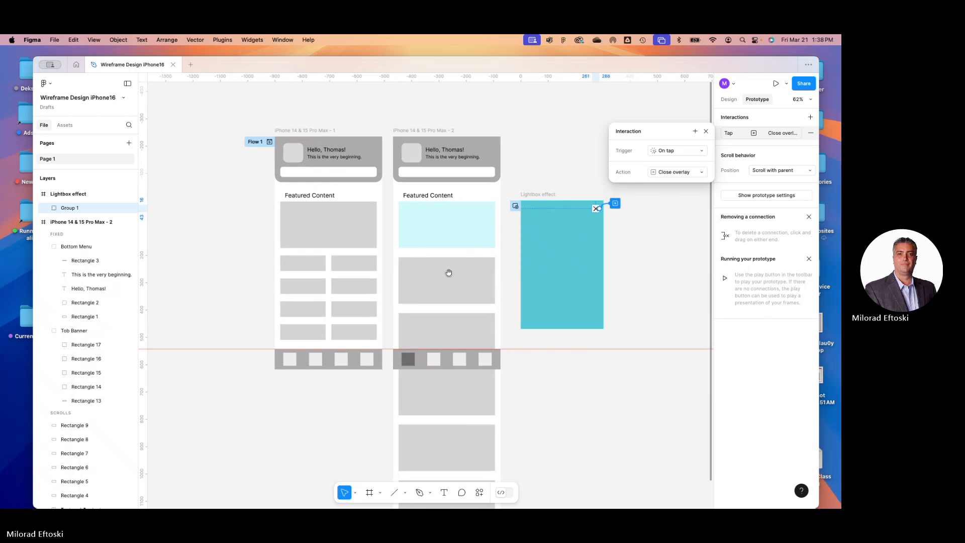
{"action": "left_click", "coordinate": [302, 132]}
{"action": "left_click", "coordinate": [775, 83]}
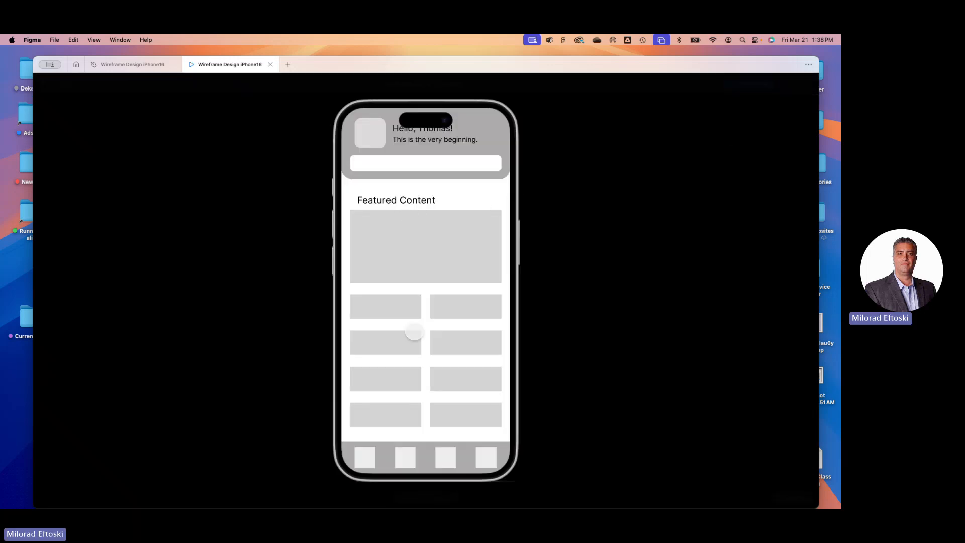
{"action": "left_click", "coordinate": [367, 456]}
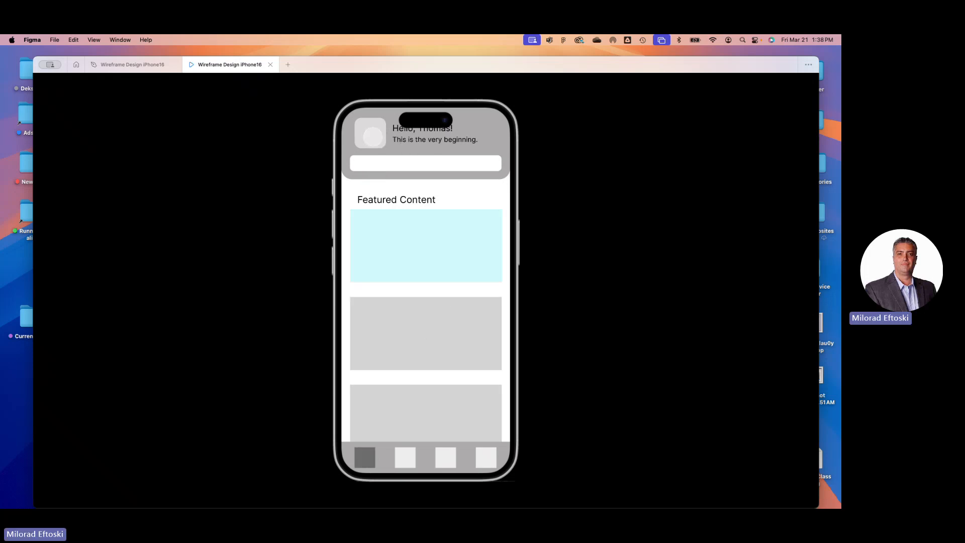
{"action": "left_click", "coordinate": [405, 458]}
{"action": "left_click", "coordinate": [364, 454]}
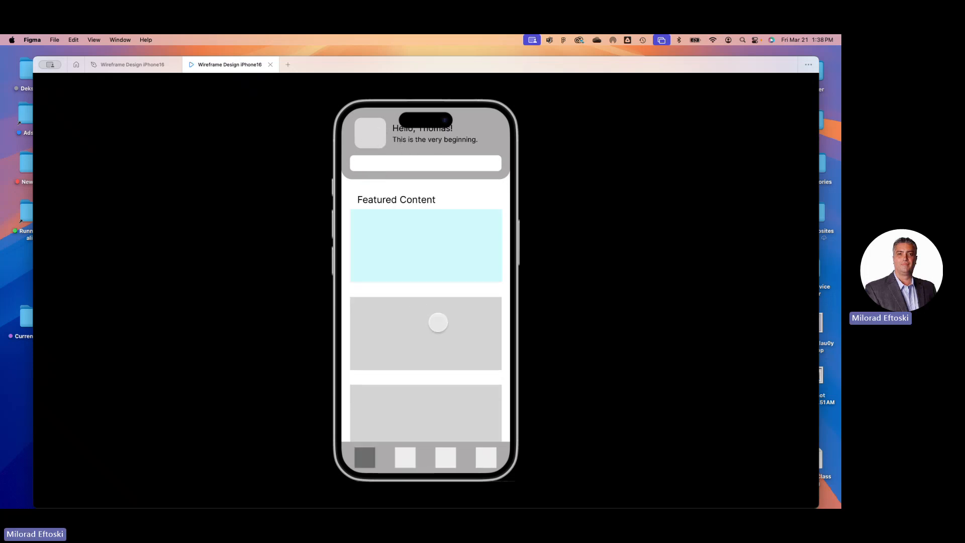
- Test opening the overlay from the cyan rectangle and closing it with the X icon and an outside tap, and exit the preview
{"action": "scroll", "coordinate": [436, 324], "scroll_direction": "down", "scroll_amount": 3}
{"action": "scroll", "coordinate": [436, 324], "scroll_direction": "up", "scroll_amount": 3}
{"action": "left_click", "coordinate": [426, 244]}
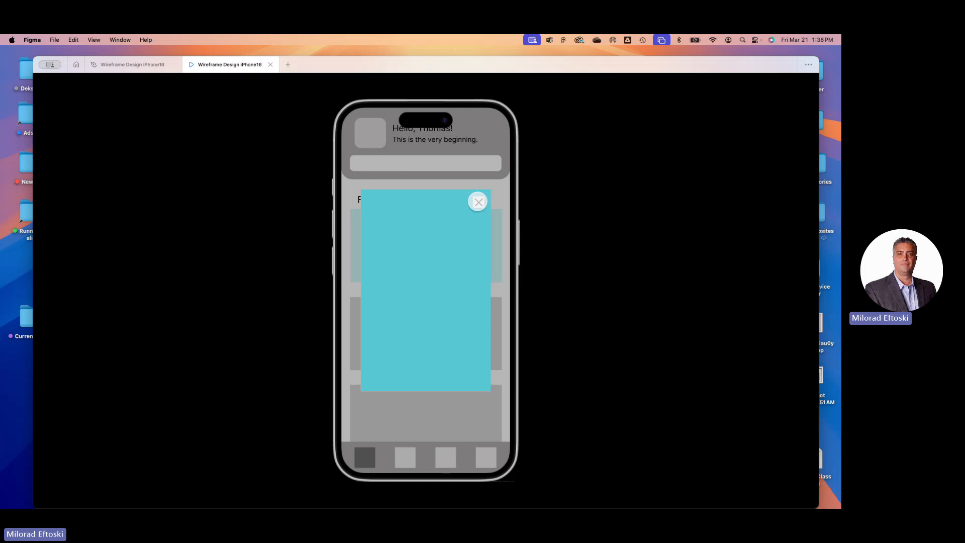
{"action": "left_click", "coordinate": [478, 202]}
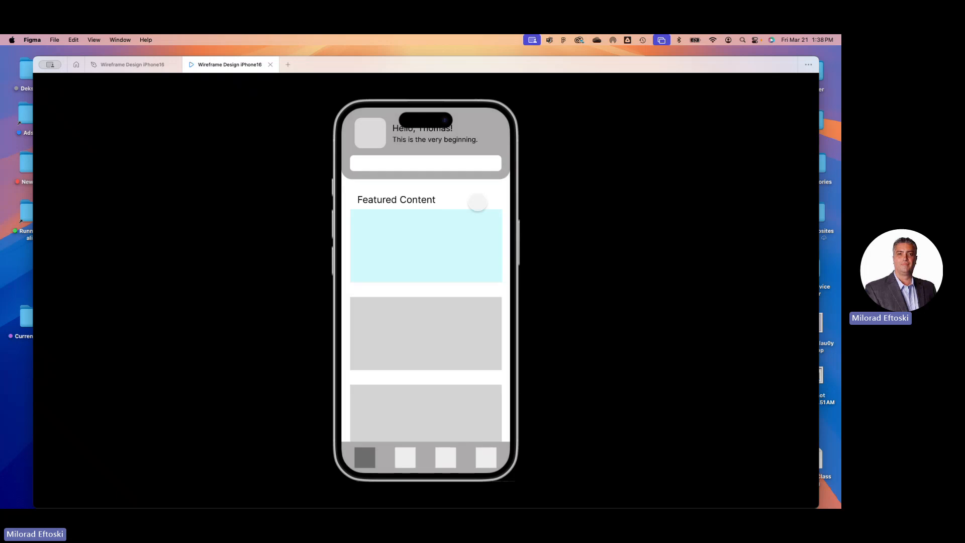
{"action": "left_click", "coordinate": [465, 233]}
{"action": "left_click", "coordinate": [479, 201]}
{"action": "left_click", "coordinate": [457, 236]}
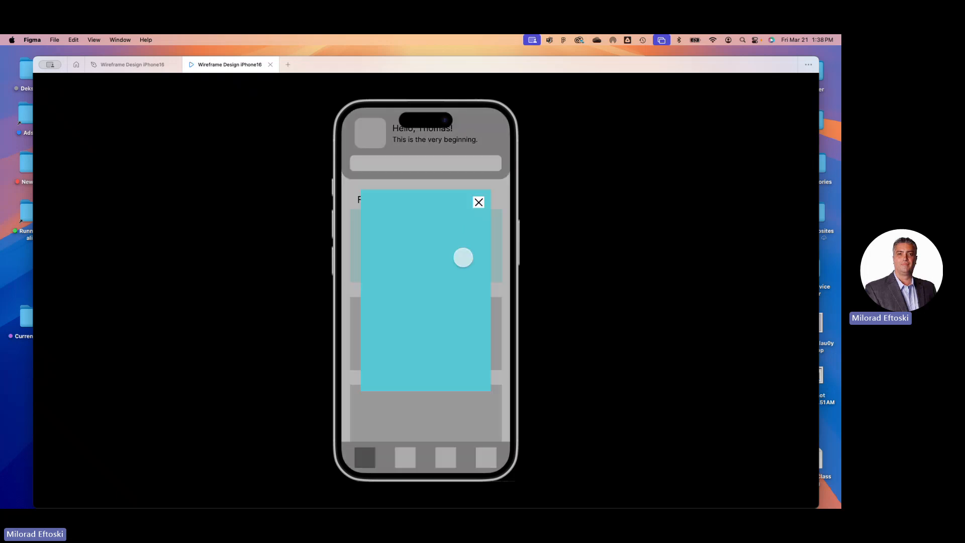
{"action": "left_click", "coordinate": [478, 203]}
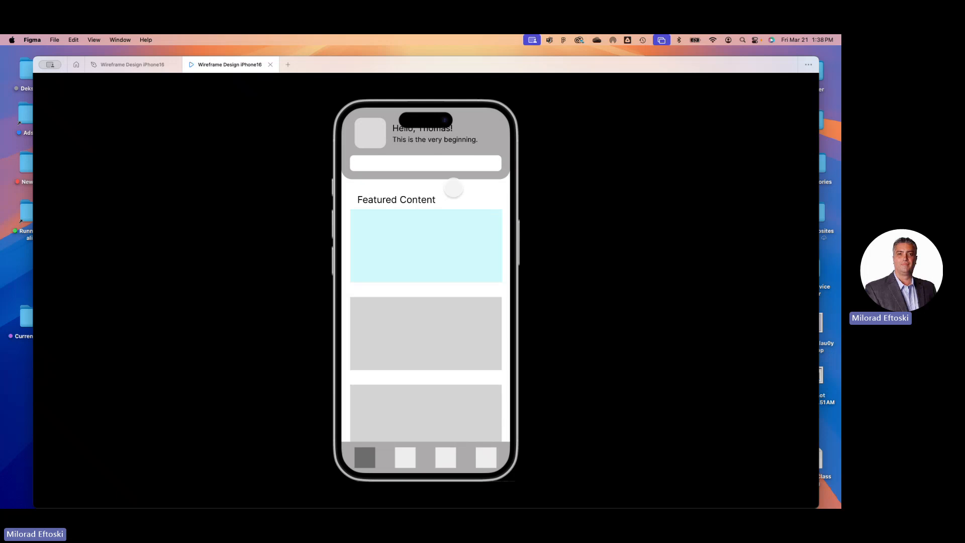
{"action": "left_click", "coordinate": [441, 239]}
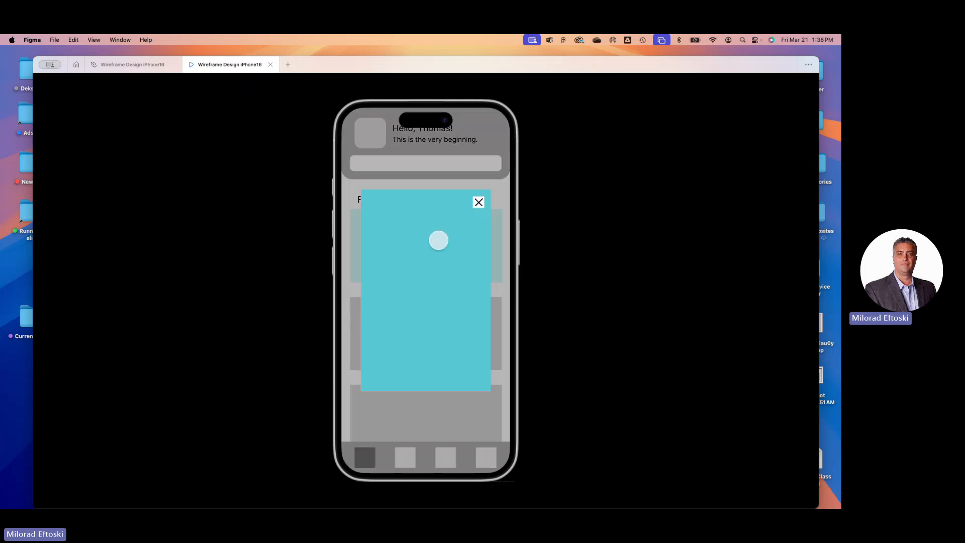
{"action": "left_click", "coordinate": [443, 179]}
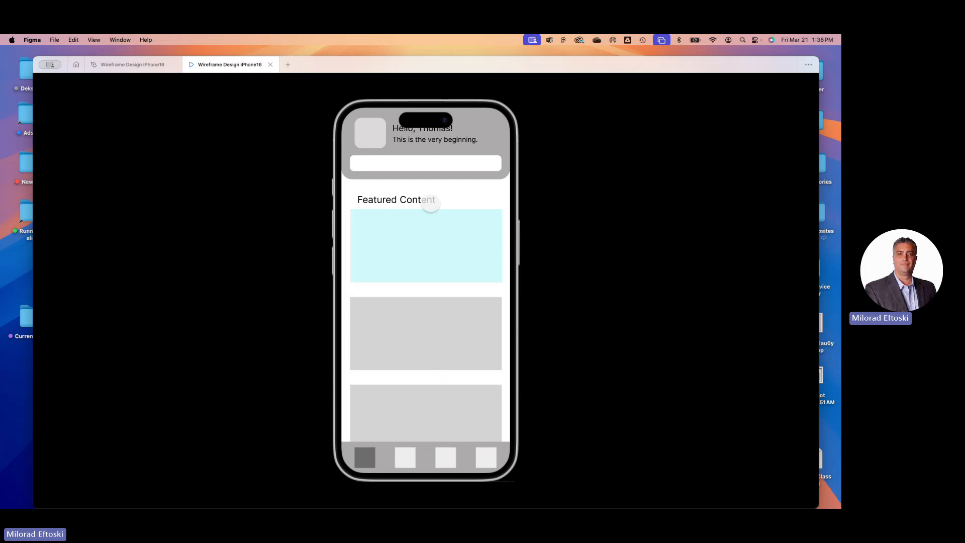
{"action": "left_click", "coordinate": [270, 64]}
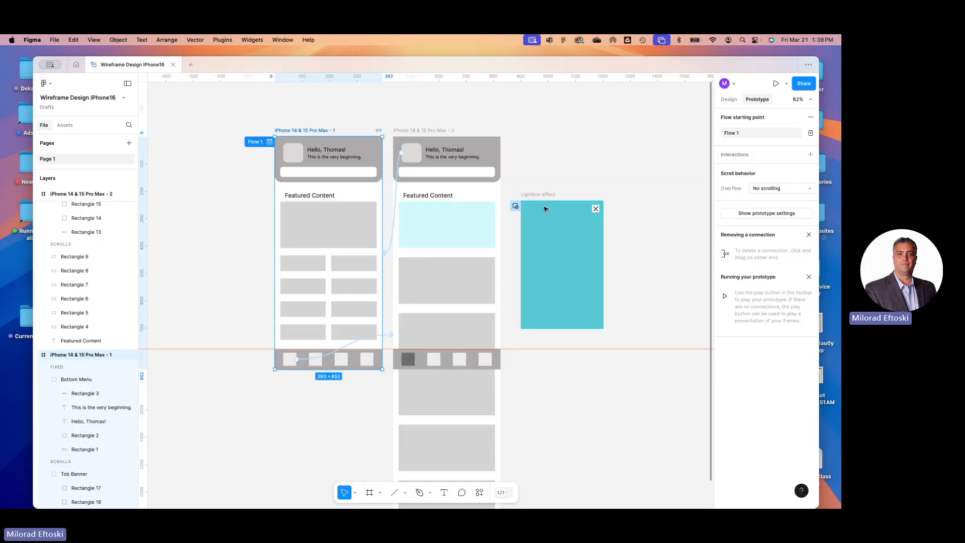
- Remove the existing Close overlay interaction from the X icon group in the Lightbox effect frame
{"action": "scroll", "coordinate": [524, 228], "scroll_direction": "right", "scroll_amount": 2}
{"action": "scroll", "coordinate": [526, 229], "scroll_direction": "up", "scroll_amount": 3, "text": "ctrl"}
{"action": "scroll", "coordinate": [526, 229], "scroll_direction": "up", "scroll_amount": 4, "text": "ctrl"}
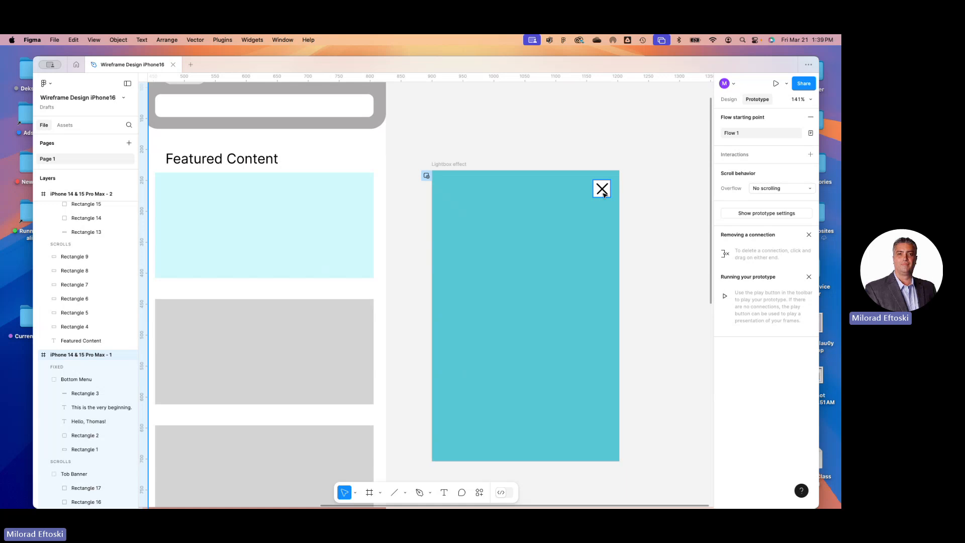
{"action": "scroll", "coordinate": [604, 194], "scroll_direction": "up", "scroll_amount": 3, "text": "ctrl"}
{"action": "left_click", "coordinate": [602, 189]}
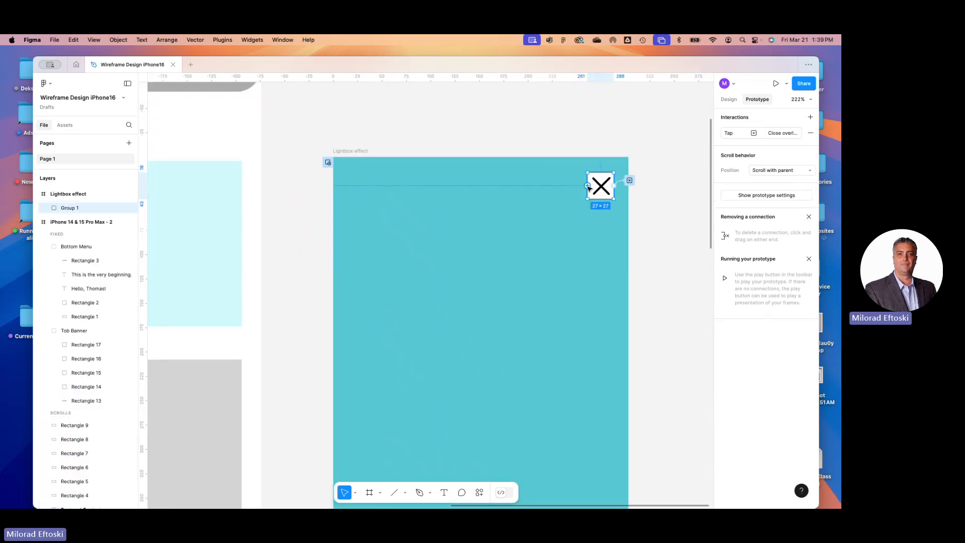
{"action": "left_click_drag", "start_coordinate": [588, 187], "coordinate": [542, 226]}
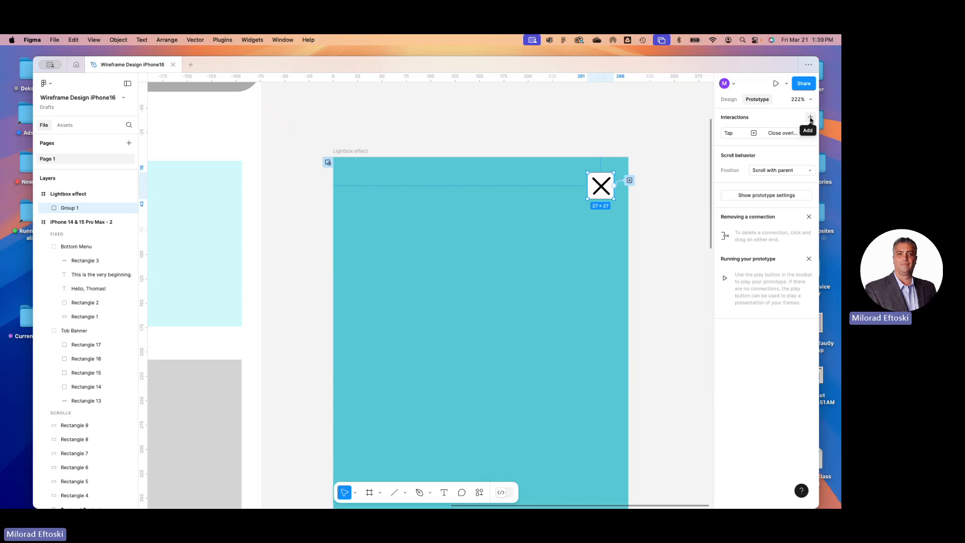
{"action": "left_click", "coordinate": [630, 181]}
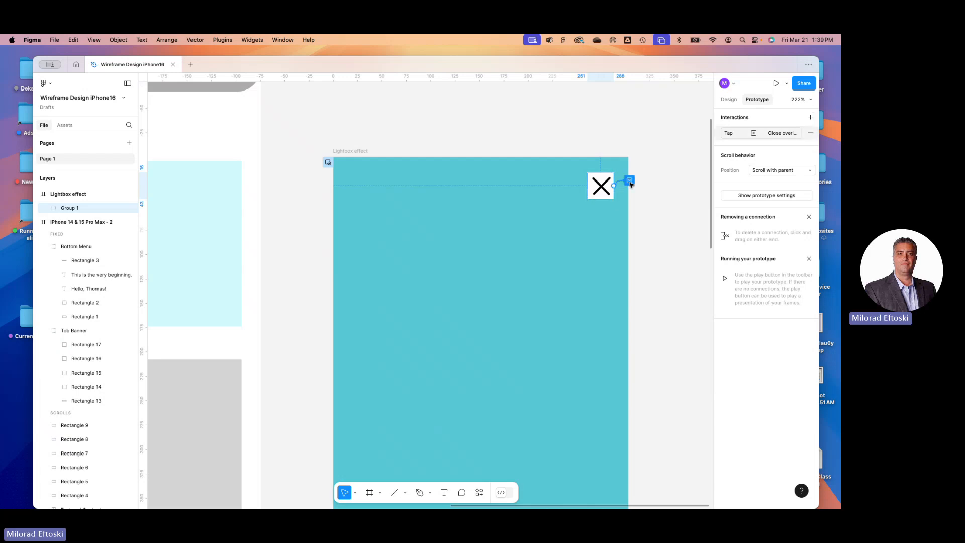
{"action": "key", "text": "Delete"}
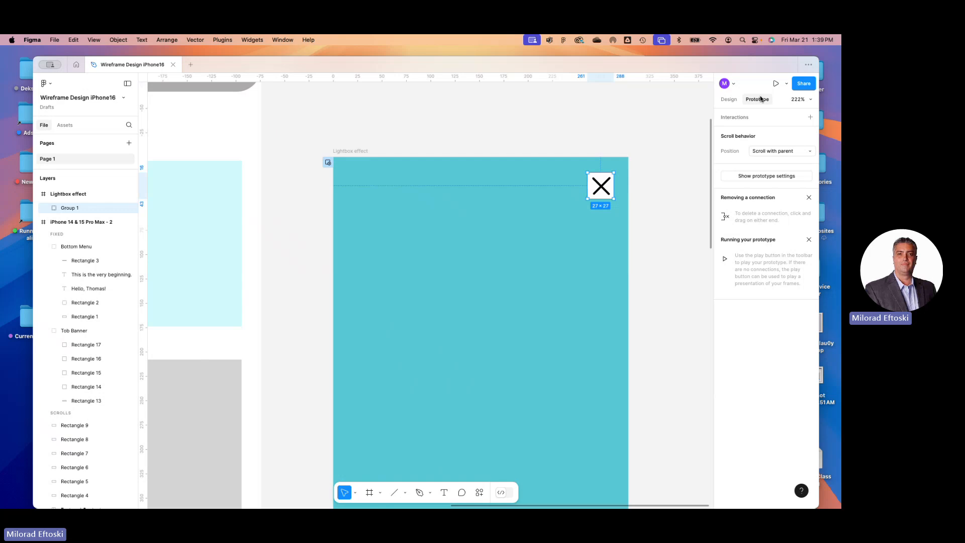
- Add a new On tap interaction with the Close overlay action to the X icon group and recheck its settings
{"action": "left_click", "coordinate": [810, 119]}
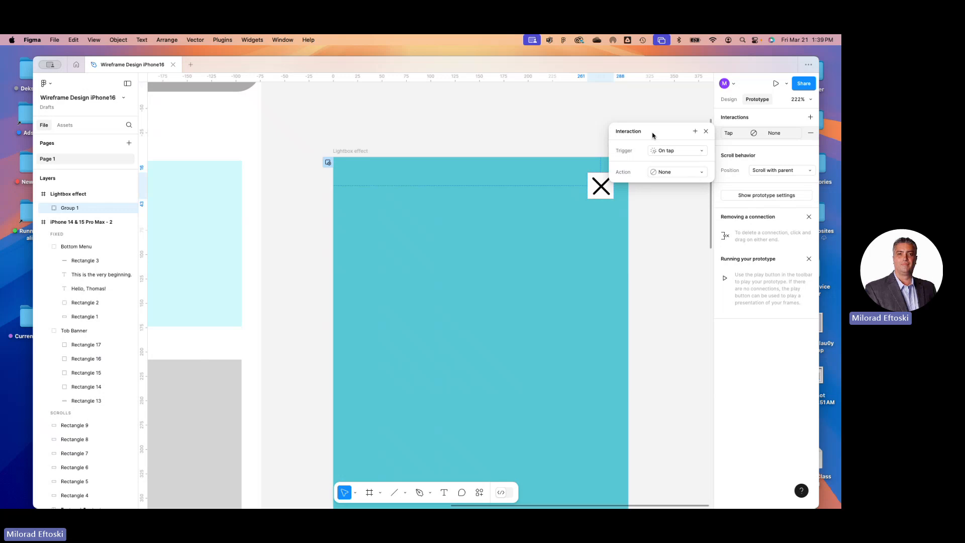
{"action": "left_click", "coordinate": [674, 151]}
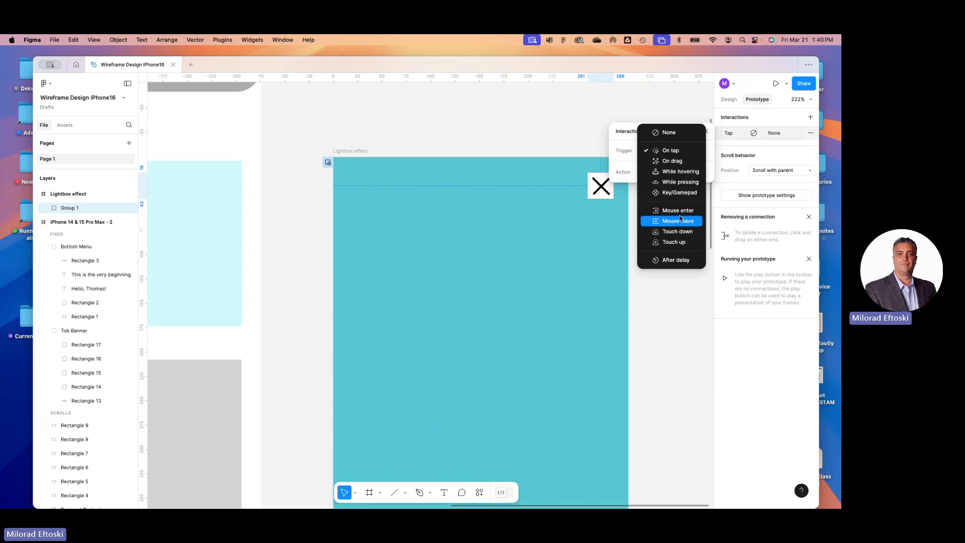
{"action": "left_click", "coordinate": [670, 152]}
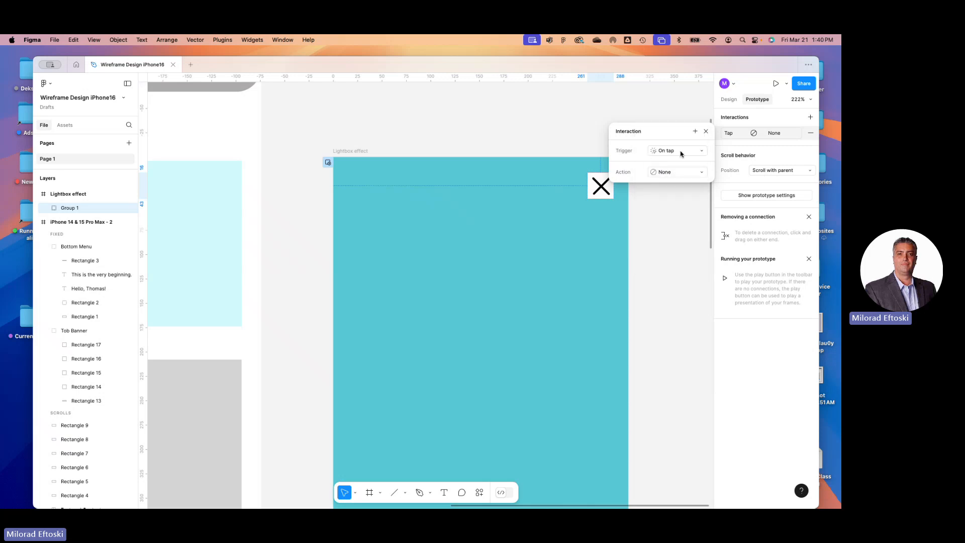
{"action": "left_click", "coordinate": [671, 174]}
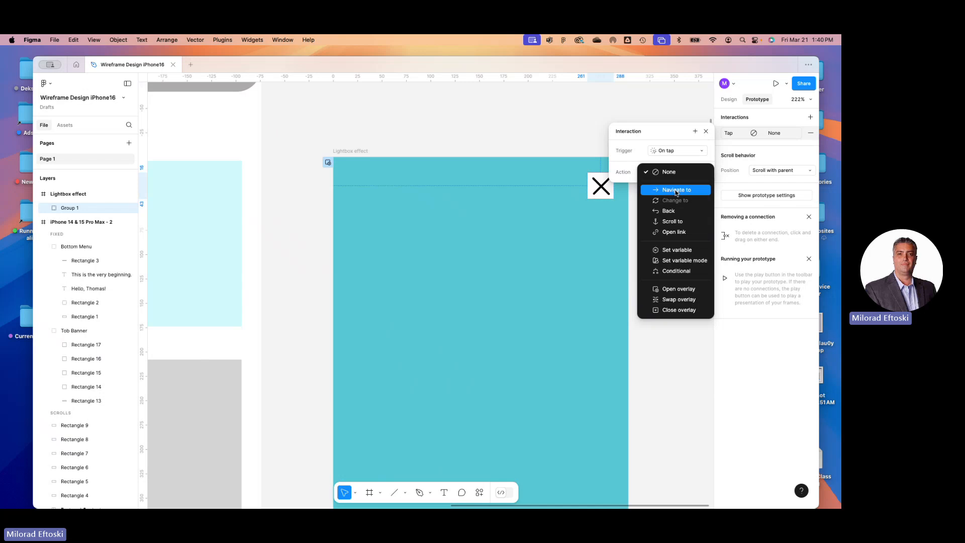
{"action": "left_click", "coordinate": [688, 312]}
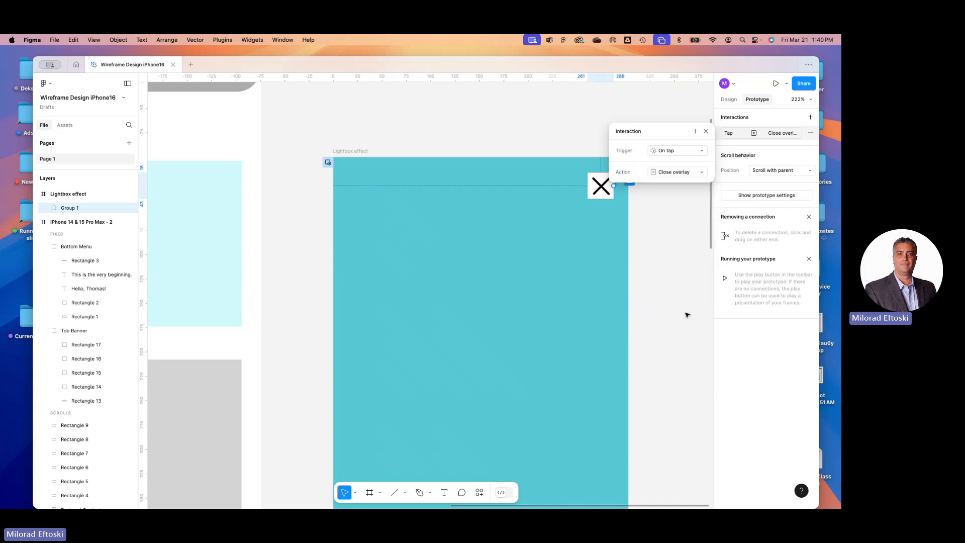
{"action": "left_click", "coordinate": [706, 132]}
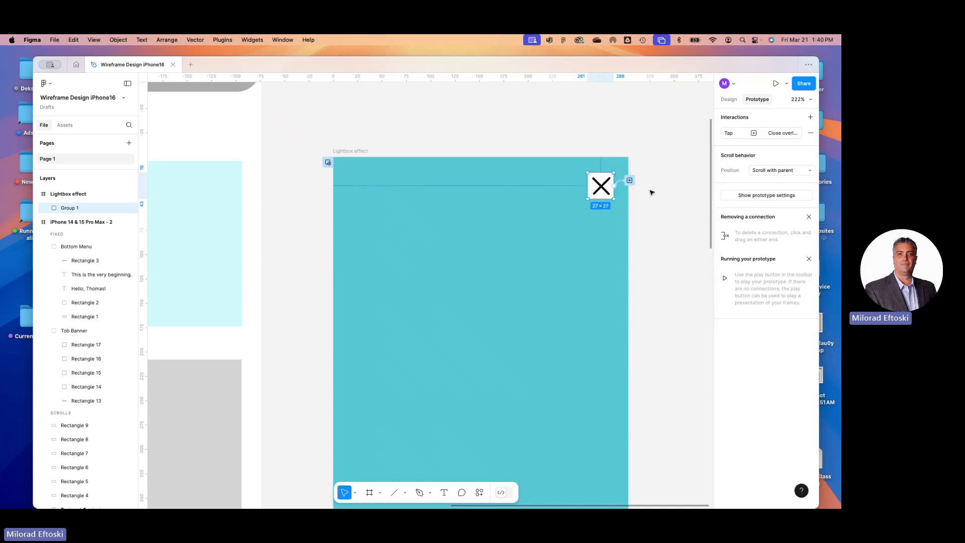
{"action": "left_click", "coordinate": [629, 180]}
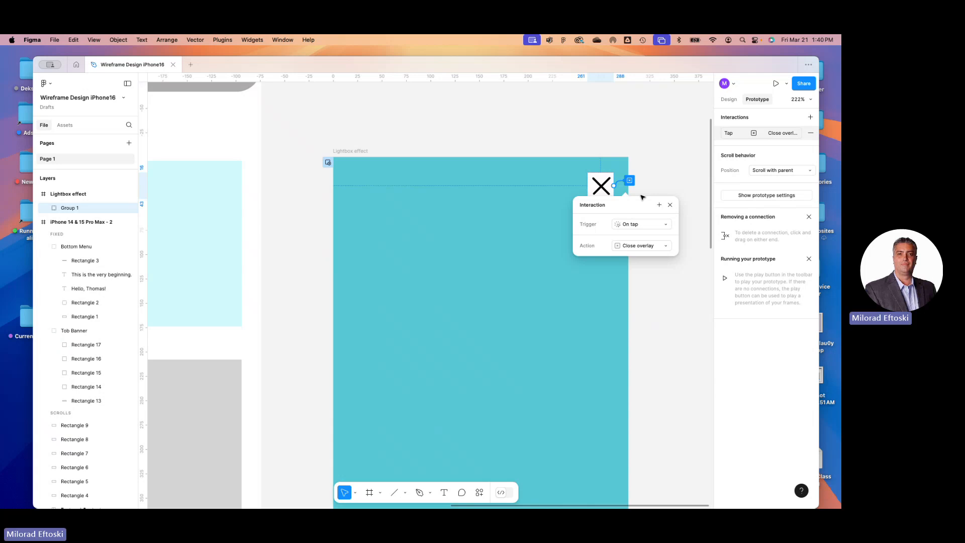
{"action": "left_click", "coordinate": [661, 149]}
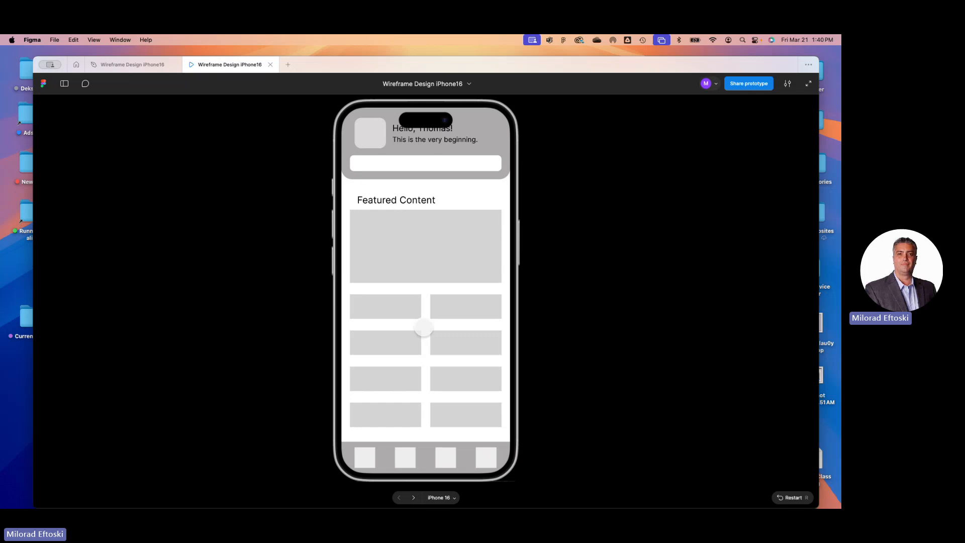
- In the preview, go to the second screen, scroll through it, open the overlay from the cyan rectangle and close it with the X icon
{"action": "left_click", "coordinate": [363, 455]}
{"action": "scroll", "coordinate": [433, 296], "scroll_direction": "down", "scroll_amount": 3}
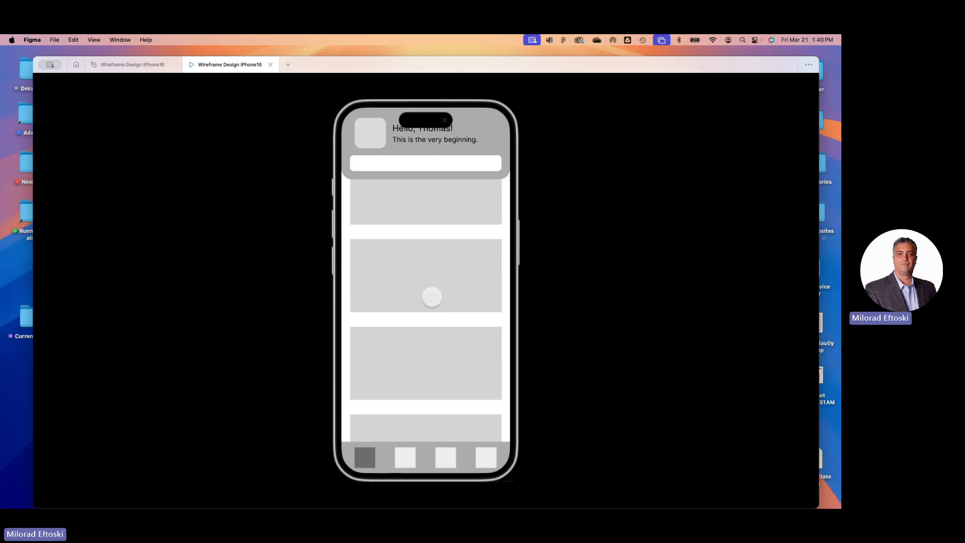
{"action": "scroll", "coordinate": [425, 266], "scroll_direction": "up", "scroll_amount": 3}
{"action": "scroll", "coordinate": [431, 304], "scroll_direction": "down", "scroll_amount": 3}
{"action": "scroll", "coordinate": [430, 306], "scroll_direction": "up", "scroll_amount": 3}
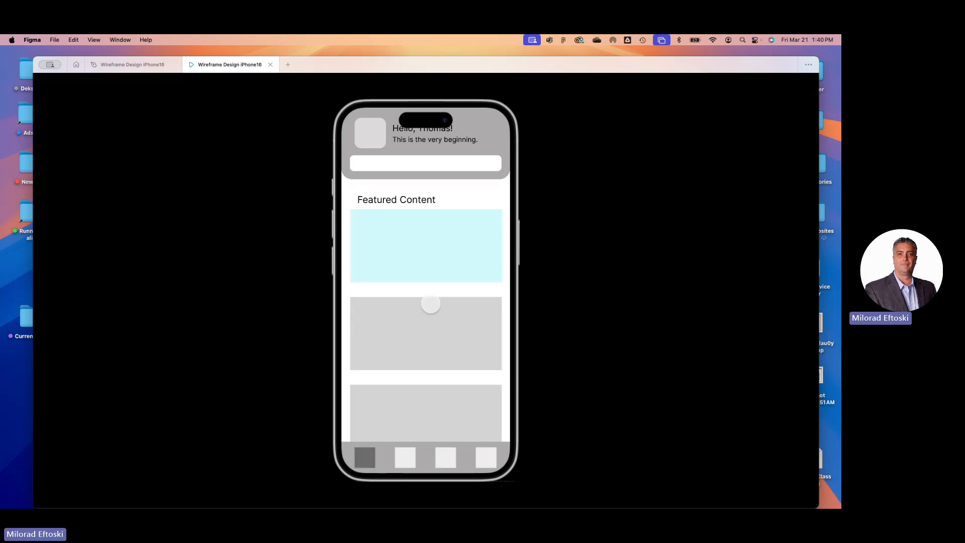
{"action": "left_click", "coordinate": [428, 276]}
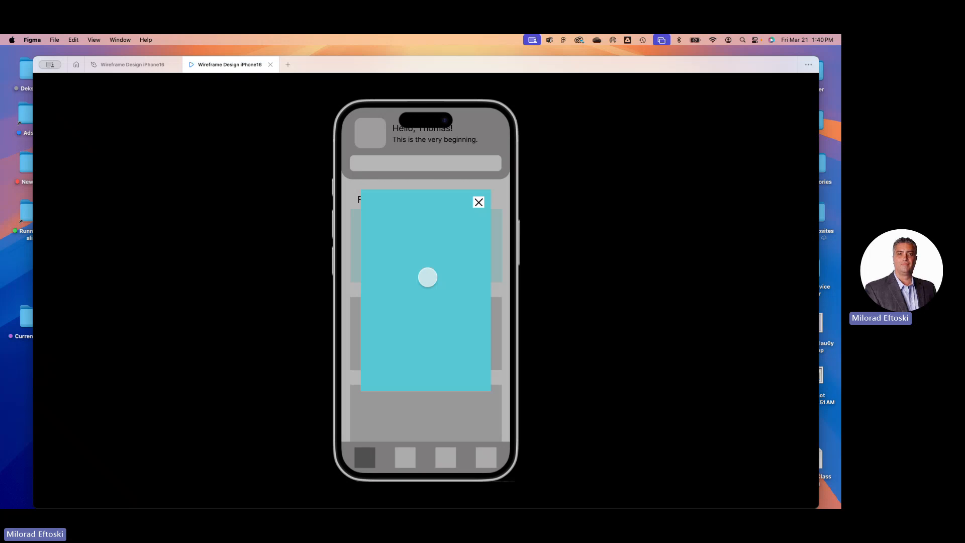
{"action": "left_click", "coordinate": [479, 202]}
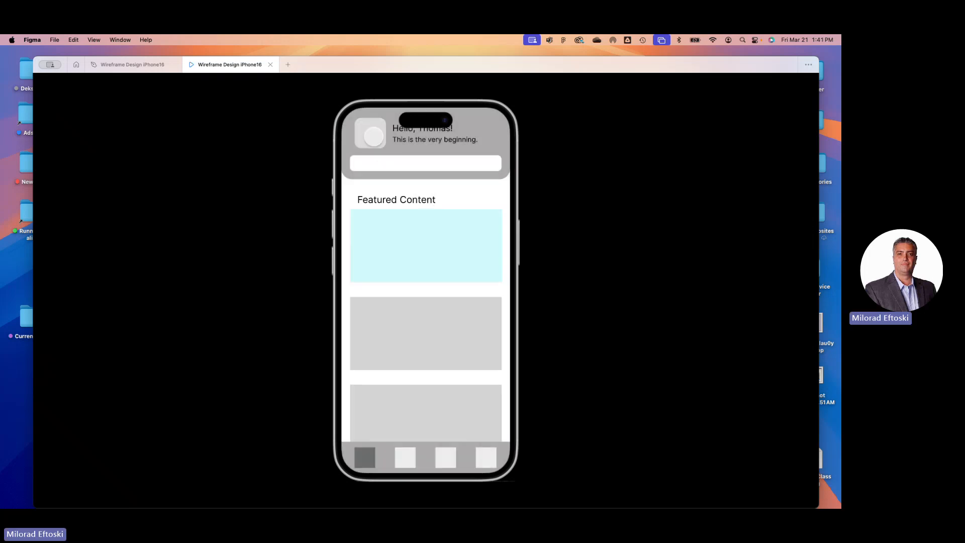
- Test switching between both screens through the header's profile square and the first bottom menu square, and close the preview
{"action": "left_click", "coordinate": [372, 135]}
{"action": "left_click", "coordinate": [372, 457]}
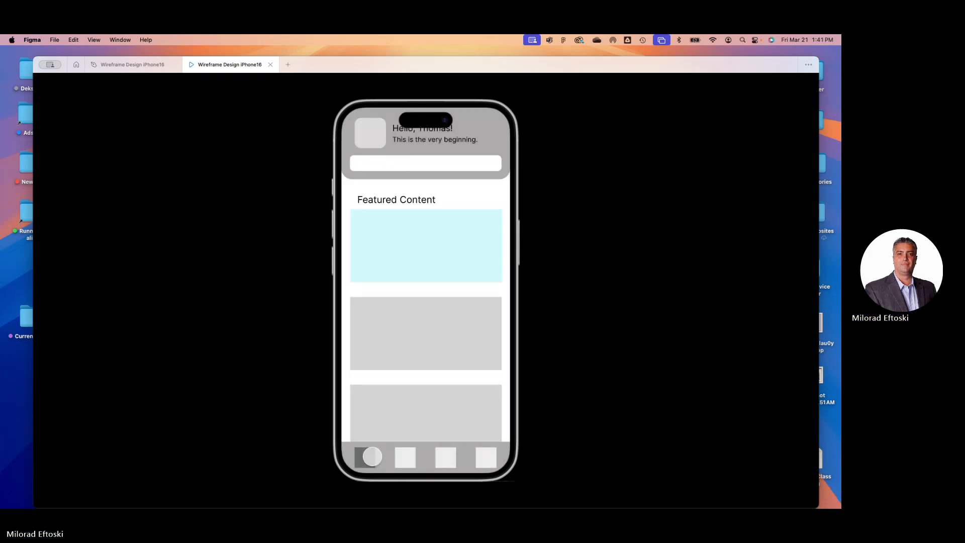
{"action": "left_click", "coordinate": [383, 141]}
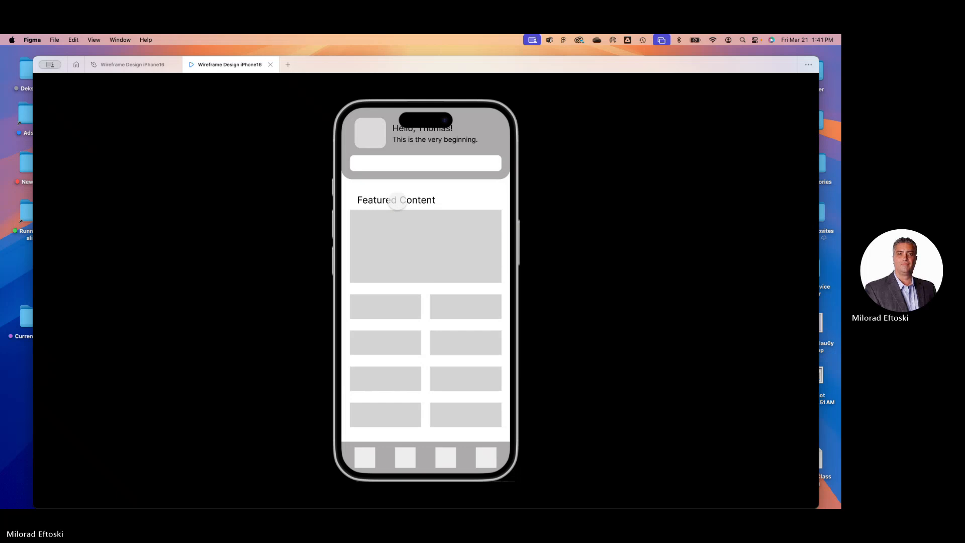
{"action": "left_click", "coordinate": [270, 64]}
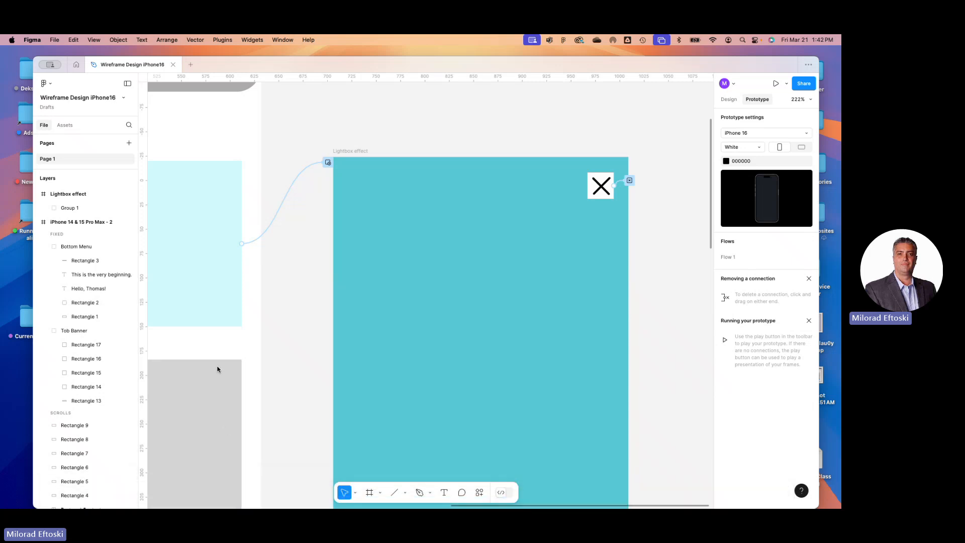
- Switch to the Microsoft Teams meeting and open its Record and transcribe options
{"action": "key", "text": "ctrl+Right"}
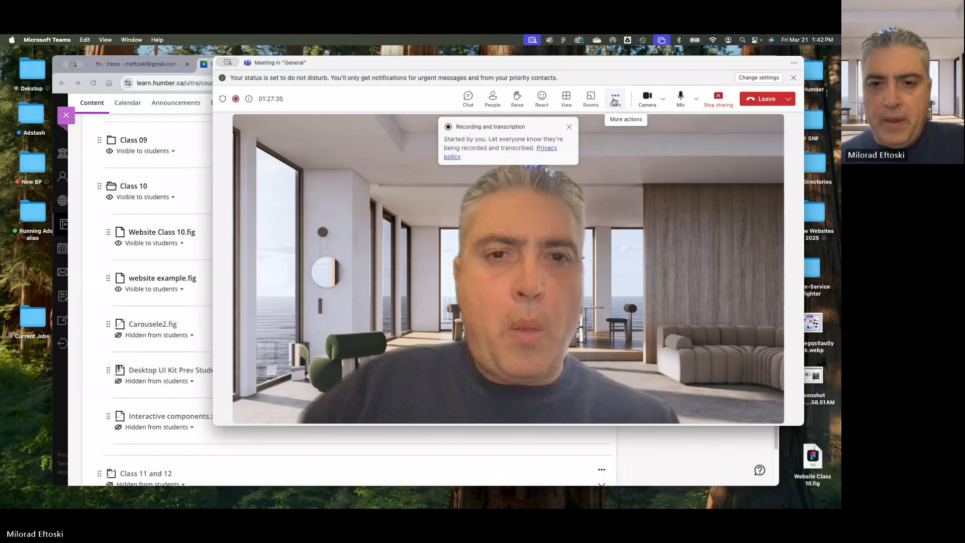
{"action": "left_click", "coordinate": [615, 101]}
{"action": "mouse_move", "coordinate": [658, 125]}
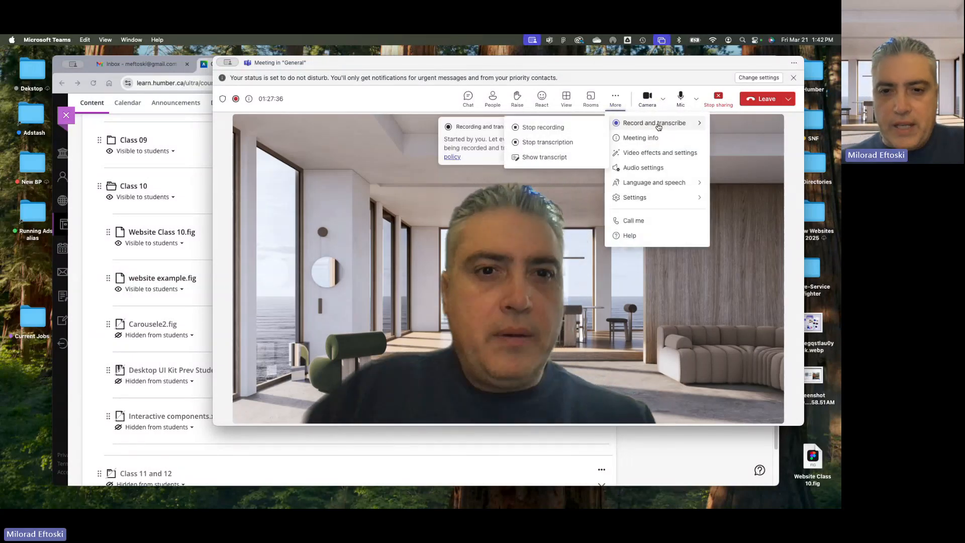